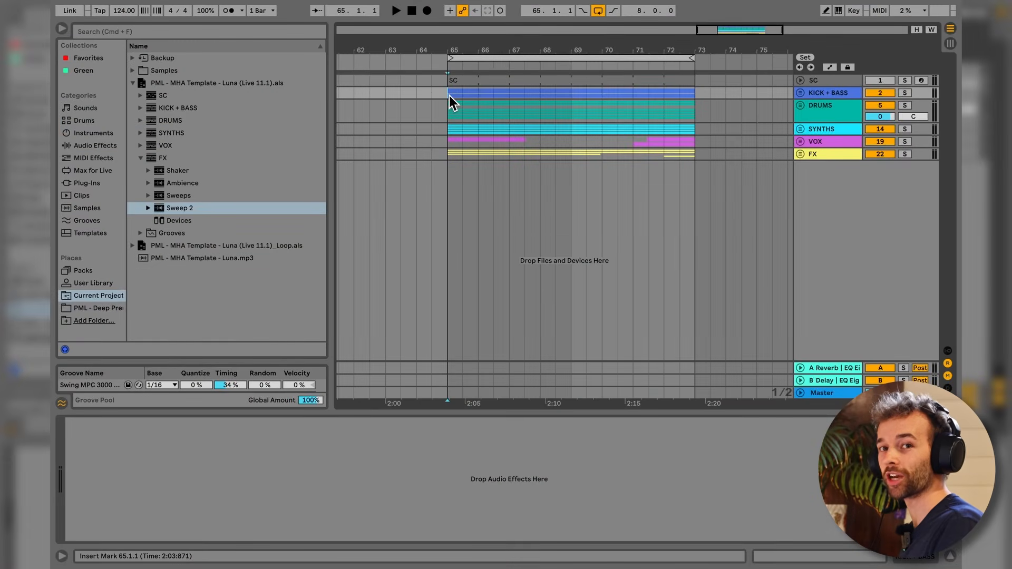
- Unfold the KICK + BASS group and copy the Kick clip from bar 65 to bar 49
key("space")
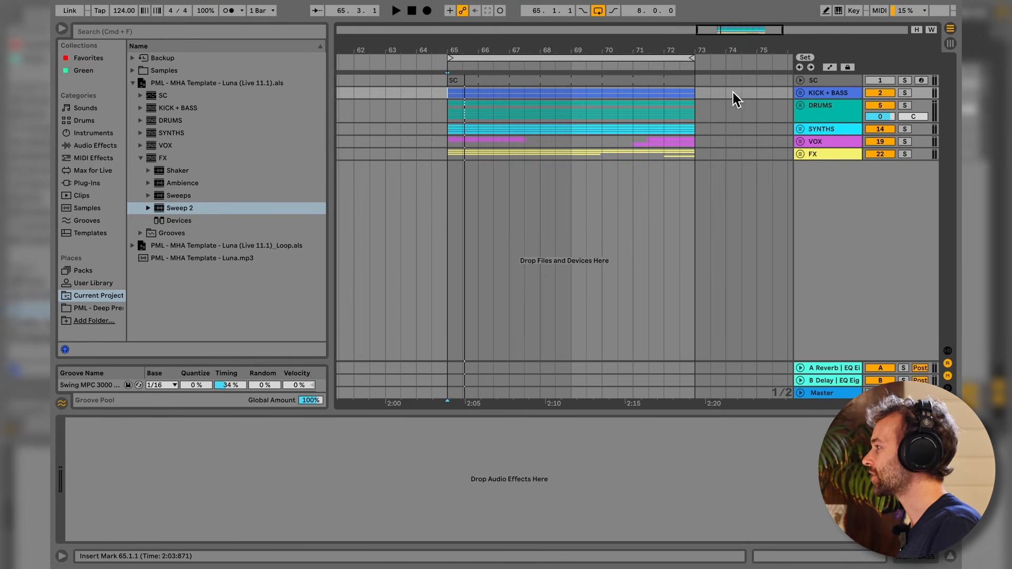
left_click(800, 93)
left_click_drag(538, 56, 687, 52)
left_click(713, 124)
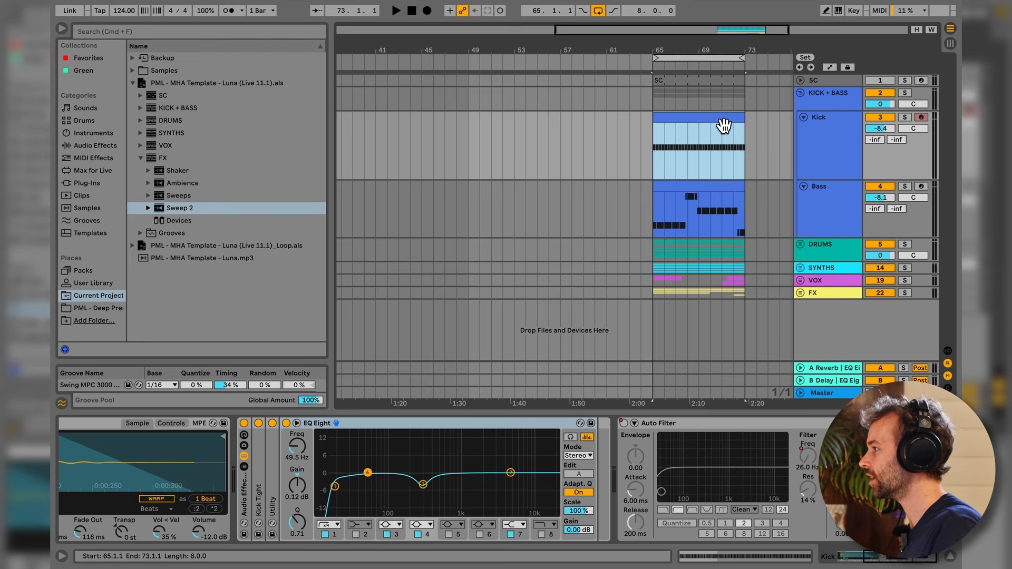
left_click_drag(724, 125, 527, 122)
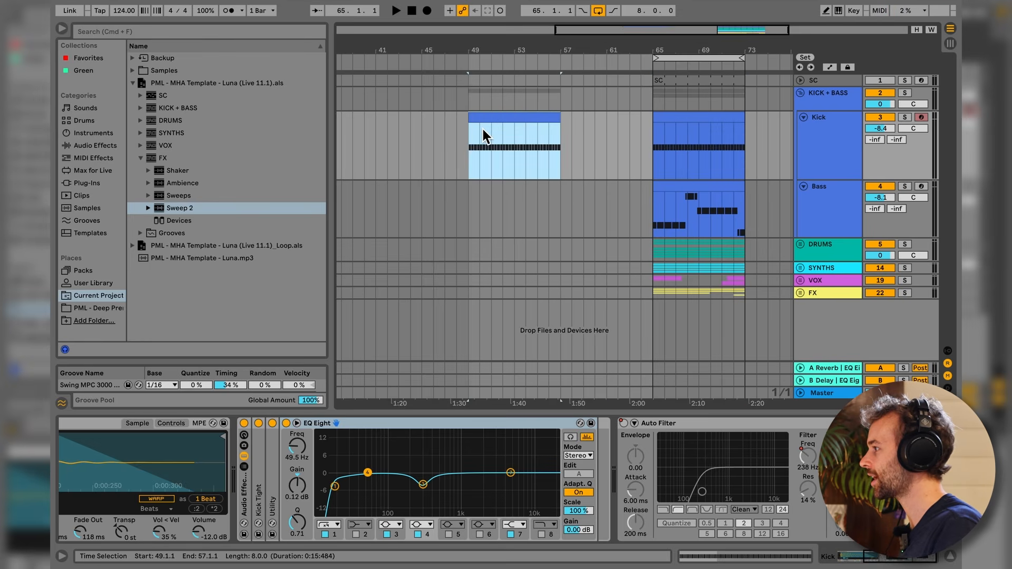
- Set the arrangement loop to the copied Kick clip, spanning bars 49 to 57
scroll(484, 130, "up", 5)
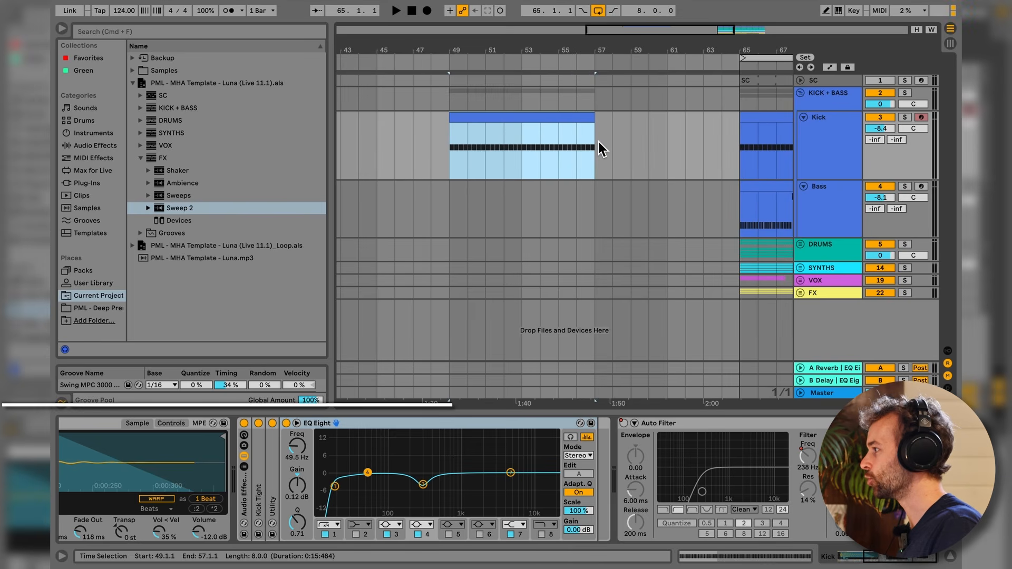
key("ctrl+l")
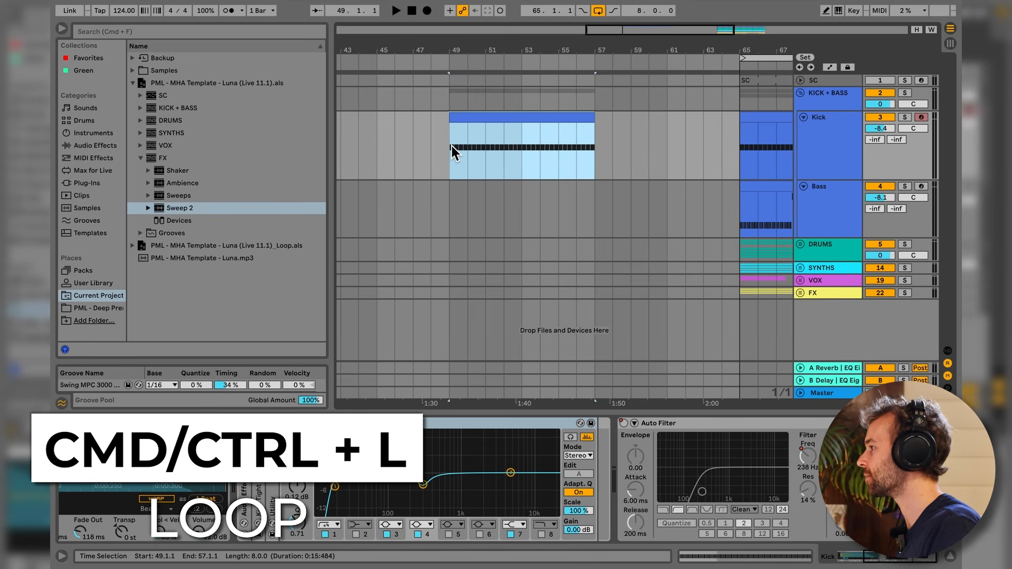
key("ctrl+l")
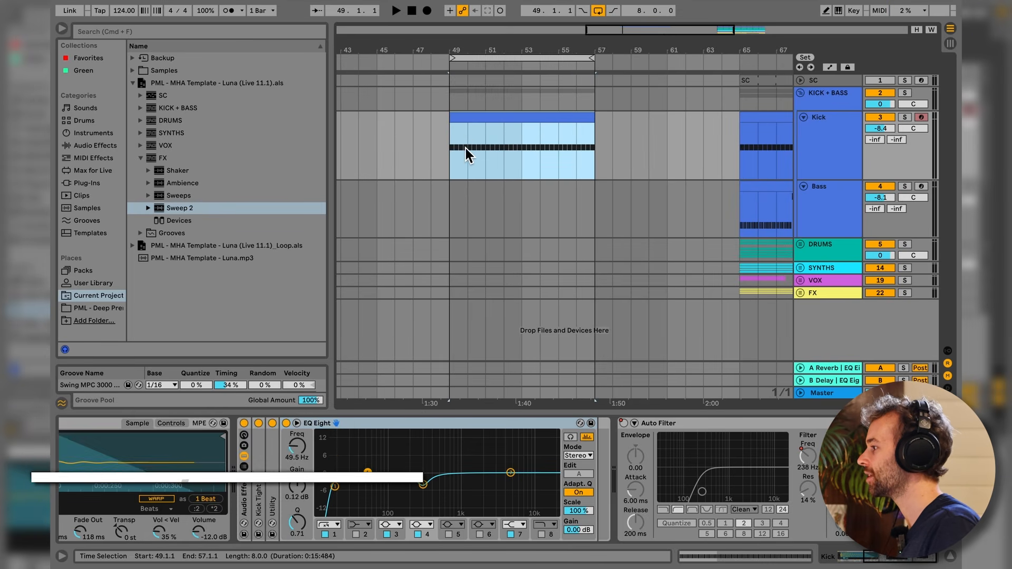
- Open the copied Kick clip's notes, examine the C3 pattern along the beat grid, and play the loop
double_click(534, 125)
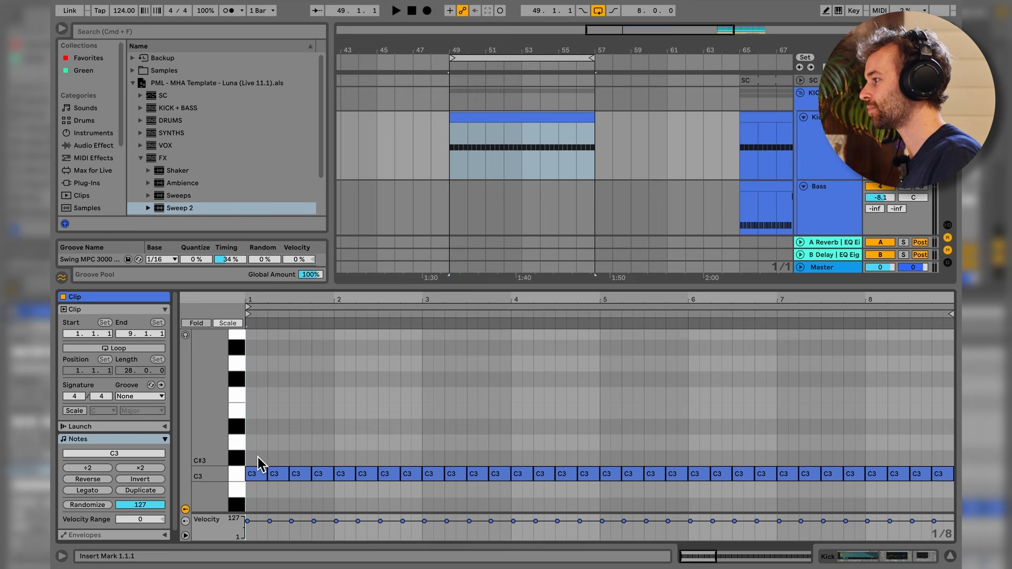
left_click(273, 446)
key("Right")
key("Right")
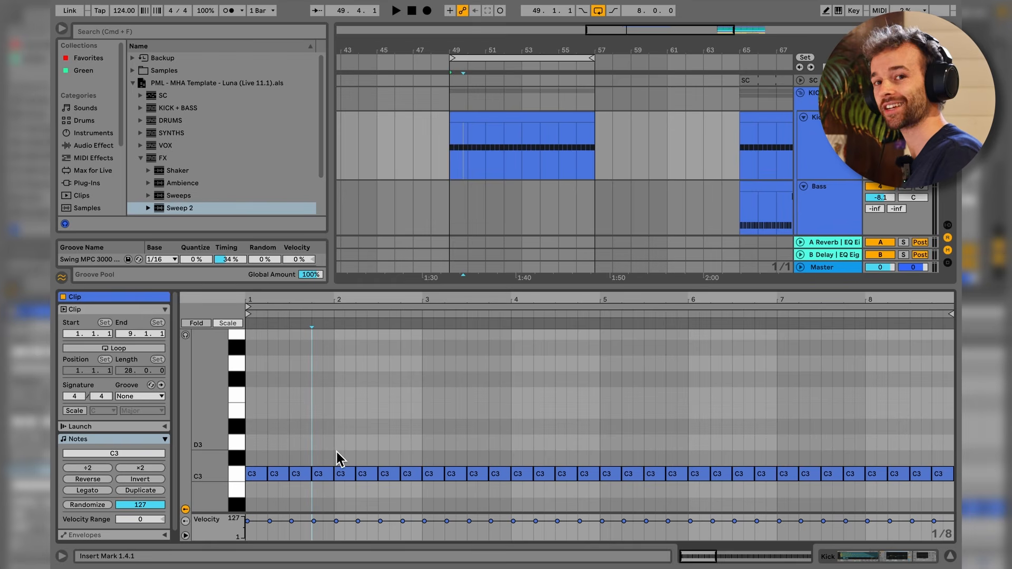
left_click(497, 126)
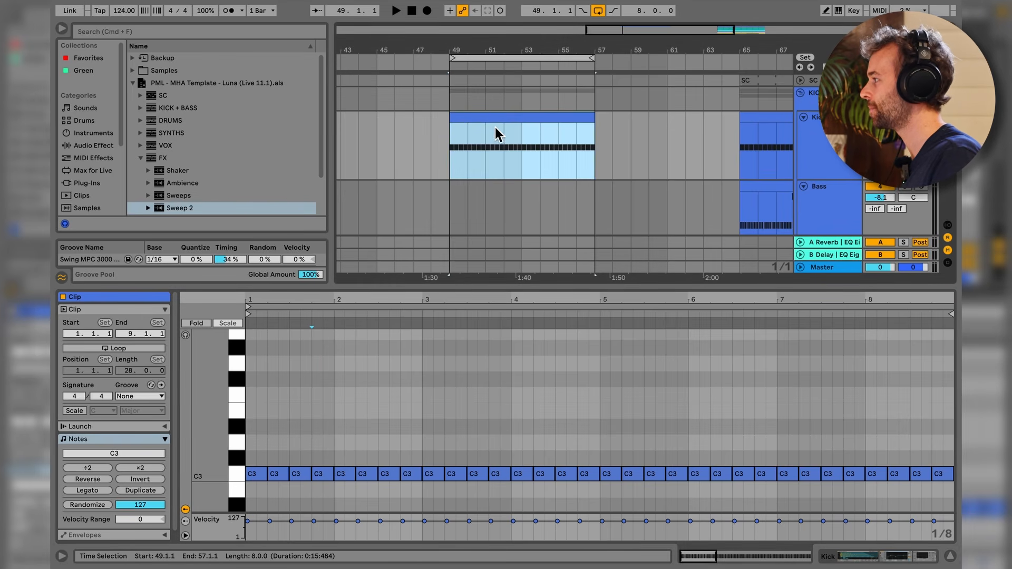
key("space")
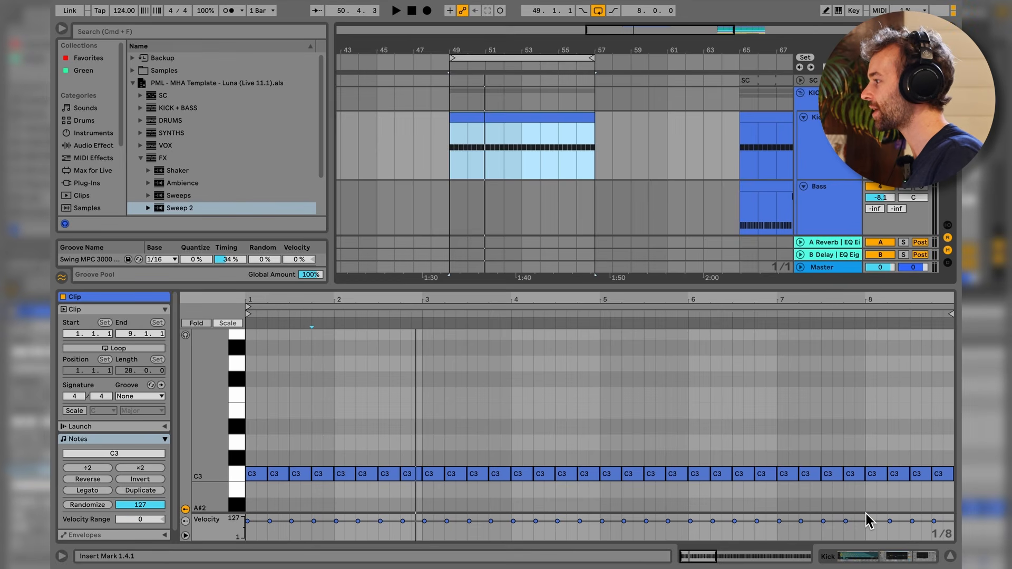
- Inspect the PML_DPV7_BD_Kick_001 sample in the Kick track's devices, briefly rechecking the clip's notes
key("shift+Tab")
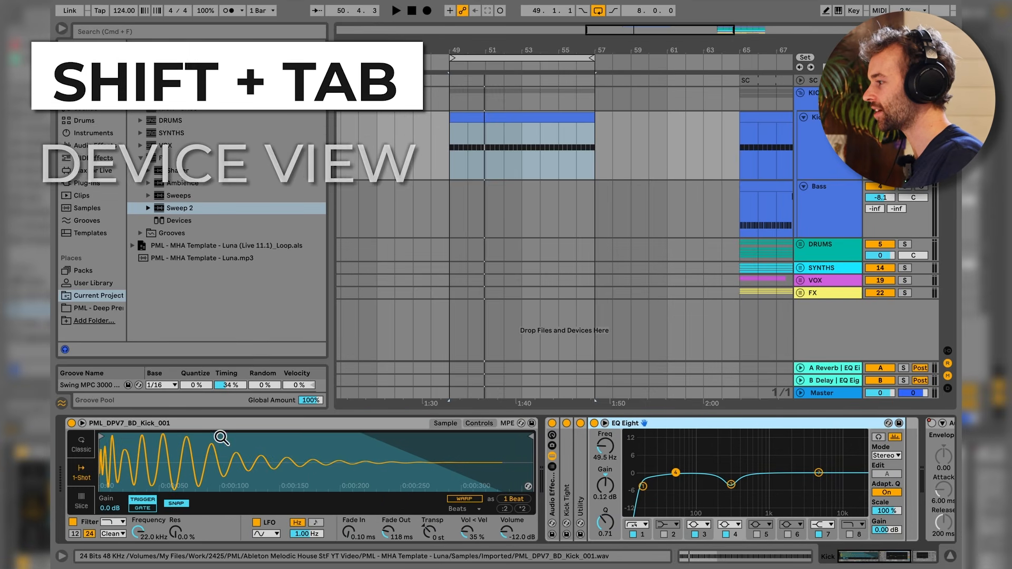
left_click(224, 491)
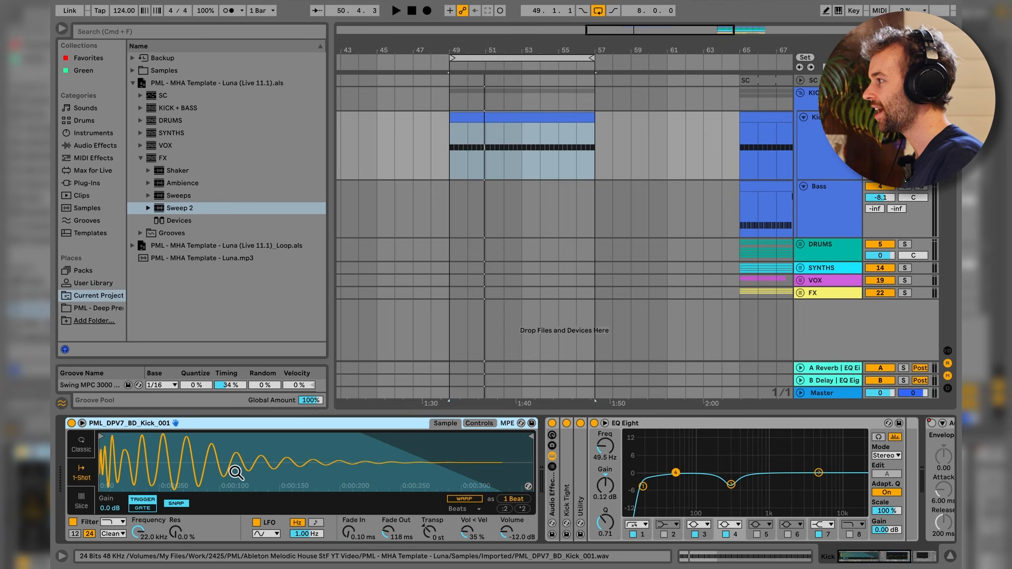
double_click(541, 127)
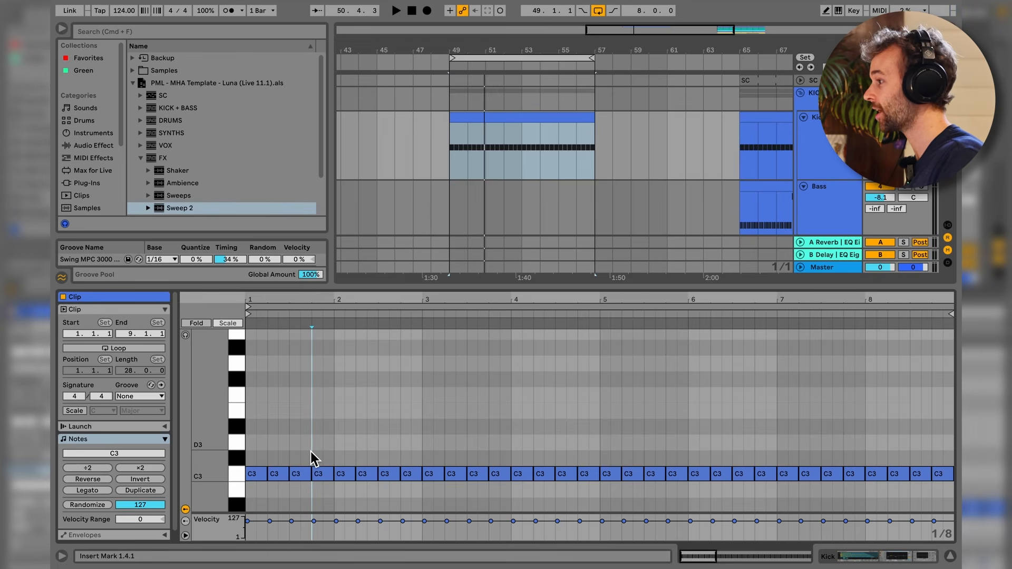
key("shift+Tab")
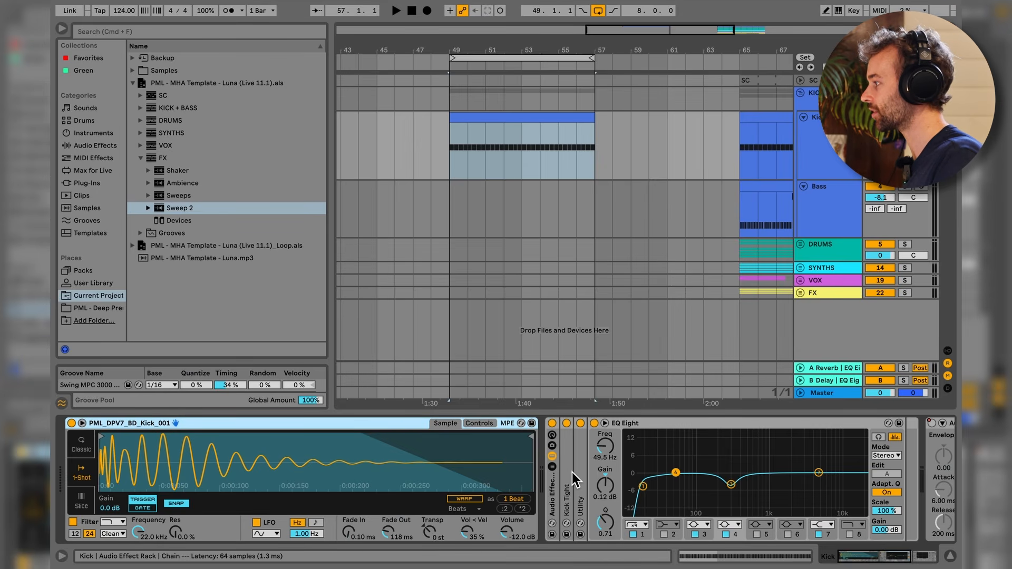
- Bypass the Kick track's Audio Effect Rack, audition the dry kick over the loop, and re-enable the rack
left_click(555, 426)
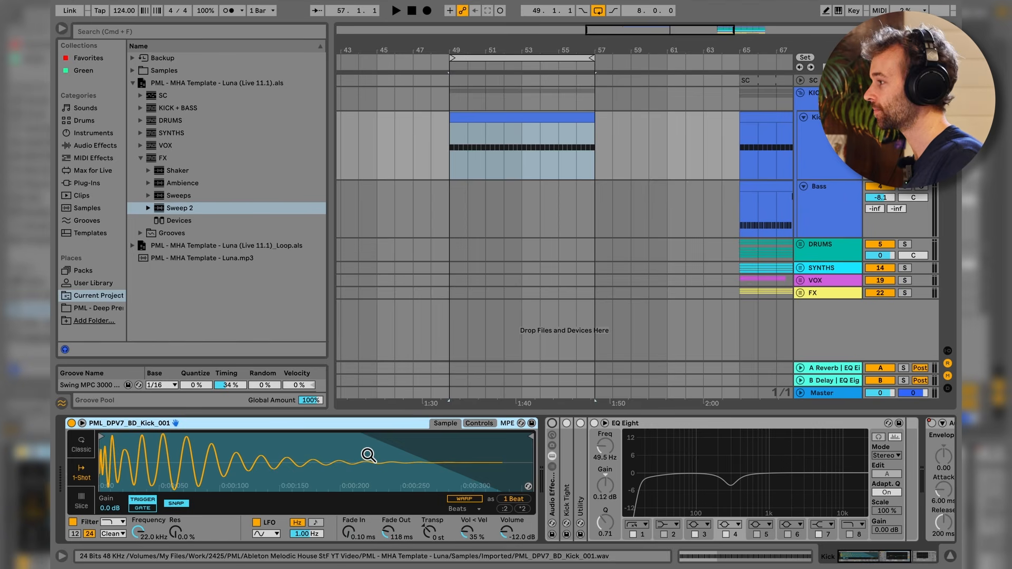
key("space")
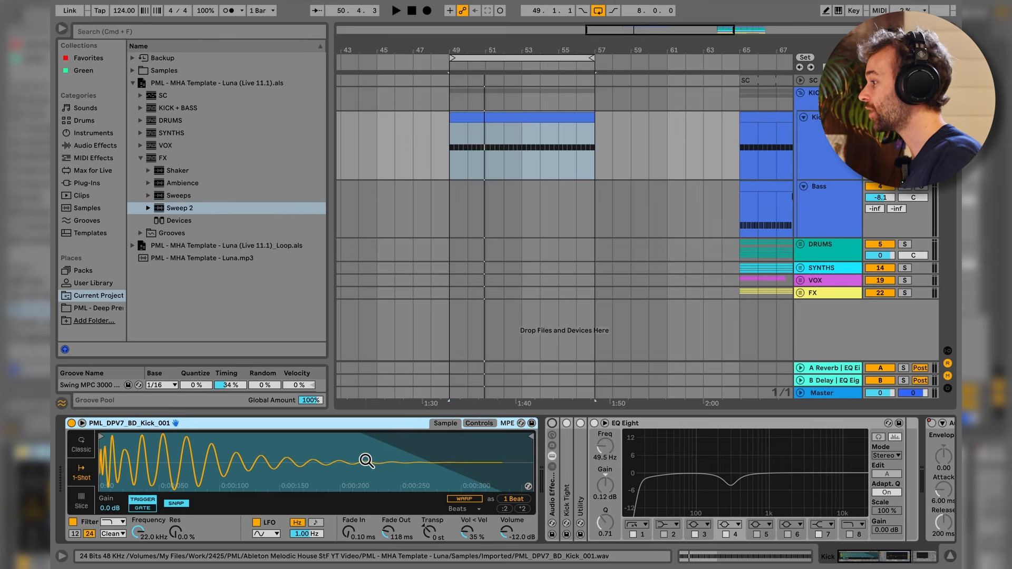
left_click(553, 424)
- Expand the Kick Tight device in the Kick's rack and audition the kick with EQ Eight bypassed
scroll(578, 442, "right", 5)
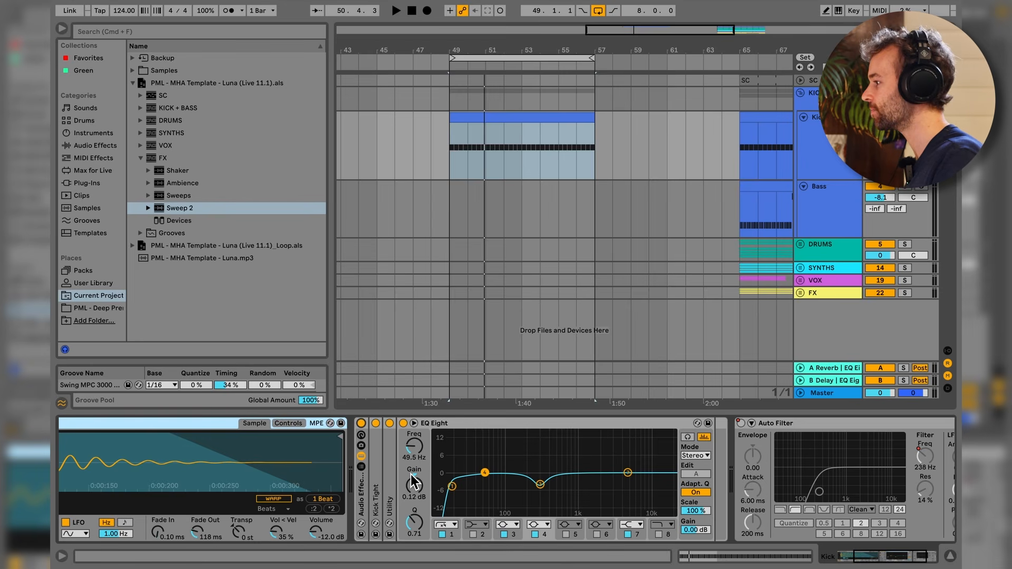
scroll(417, 475, "left", 8)
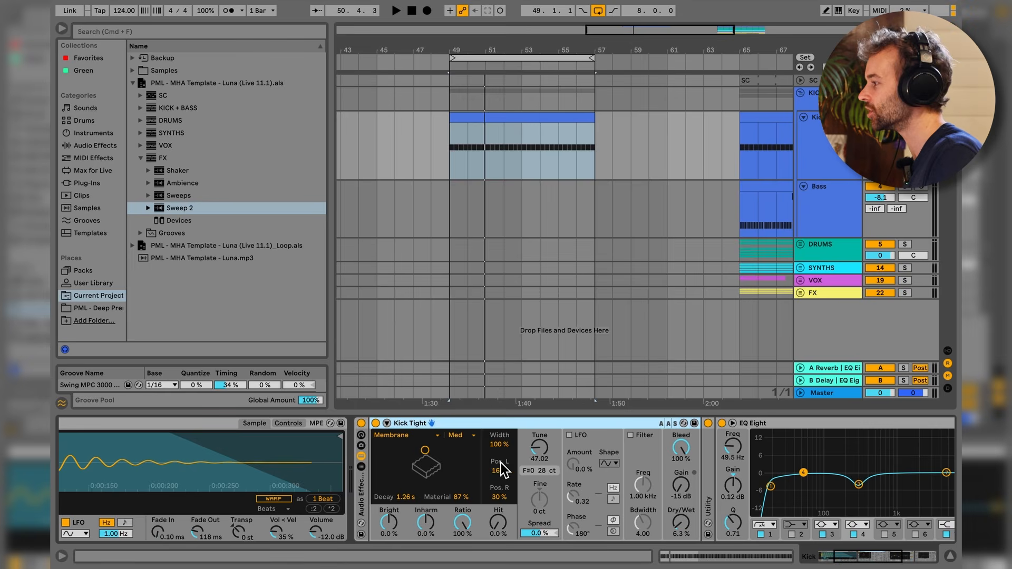
left_click(722, 424)
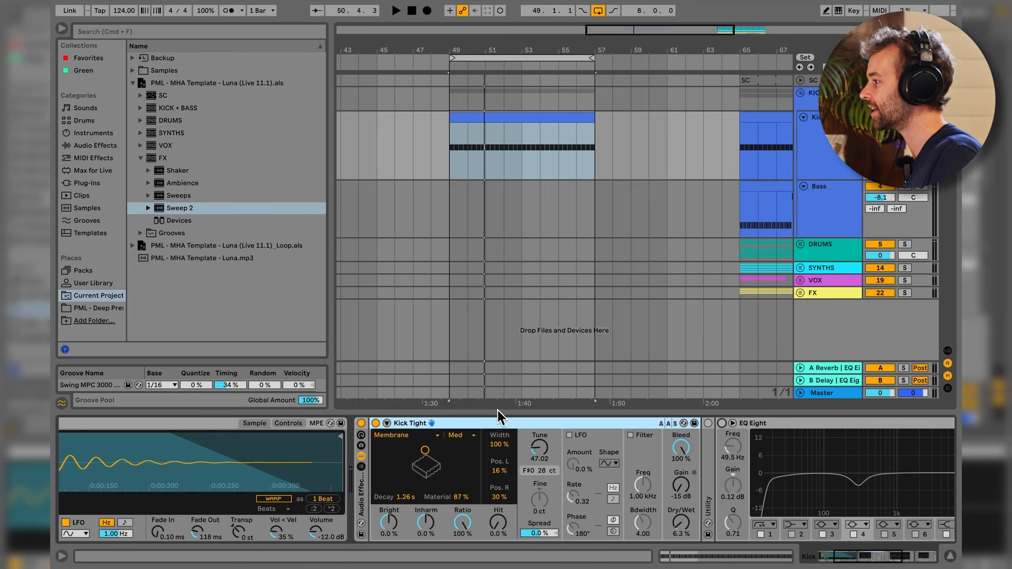
key("space")
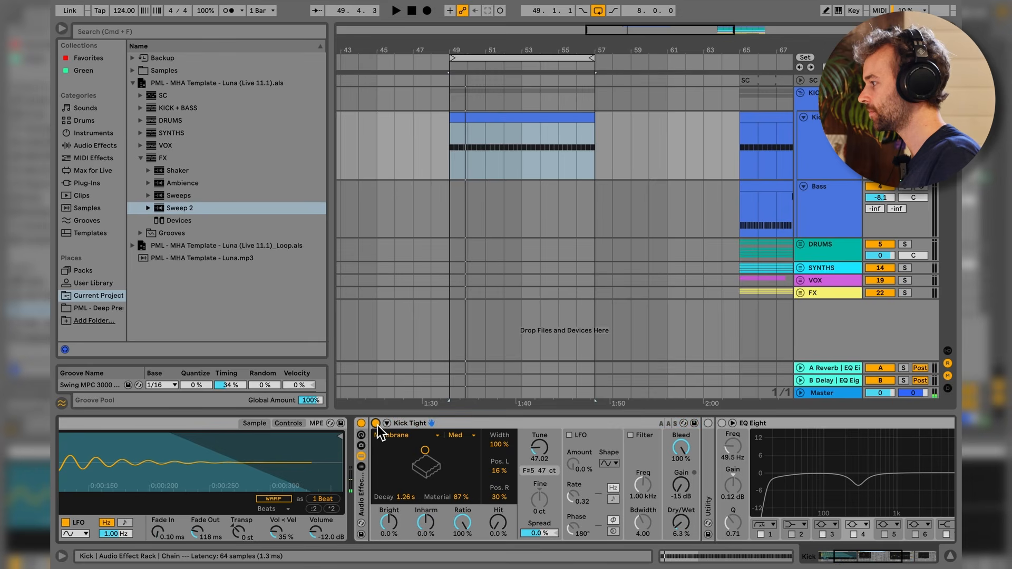
key("space")
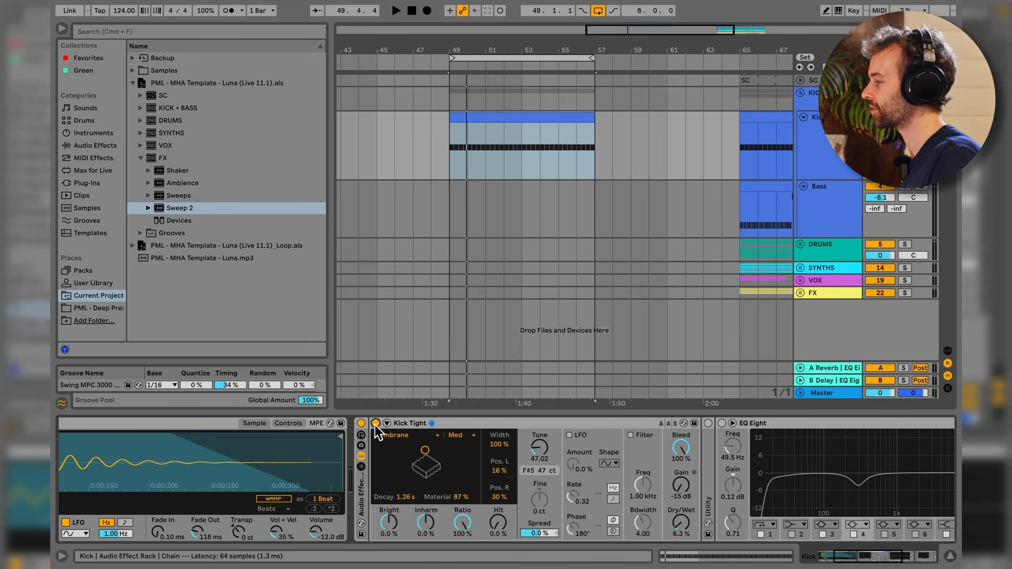
- Expand the Utility device in the Kick's rack and re-enable EQ Eight
double_click(710, 457)
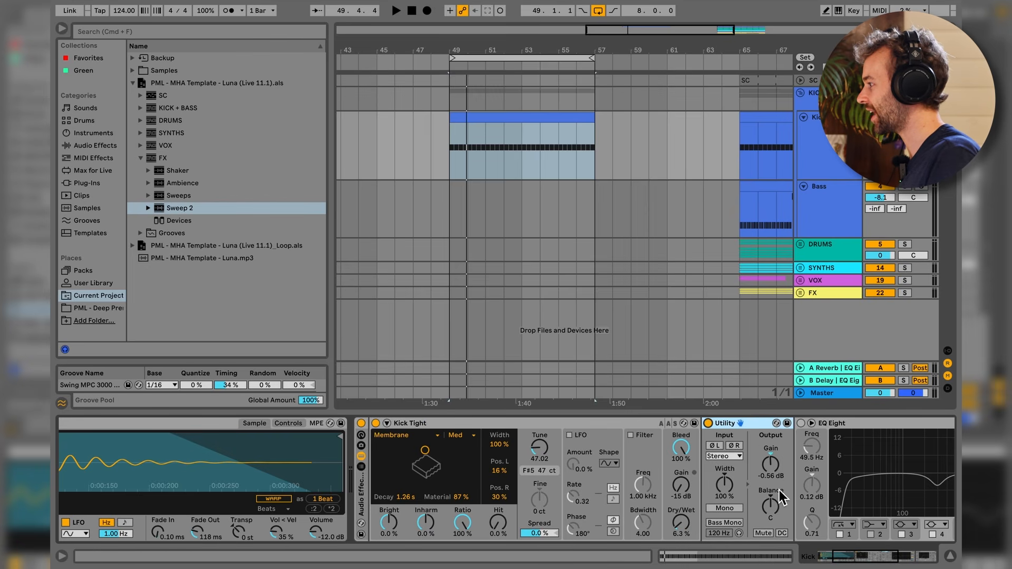
scroll(783, 473, "right", 5)
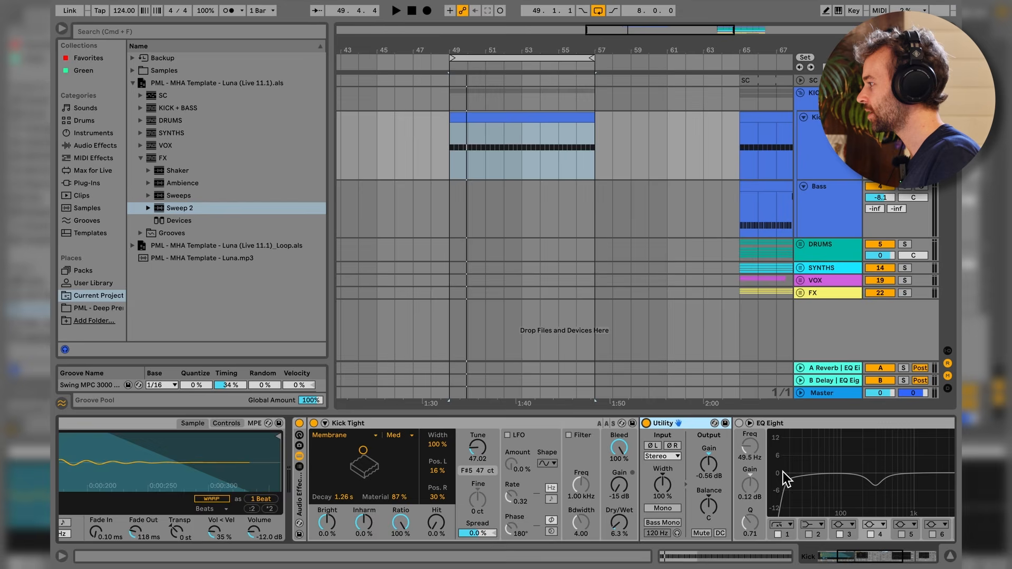
left_click(612, 428)
left_click(577, 423)
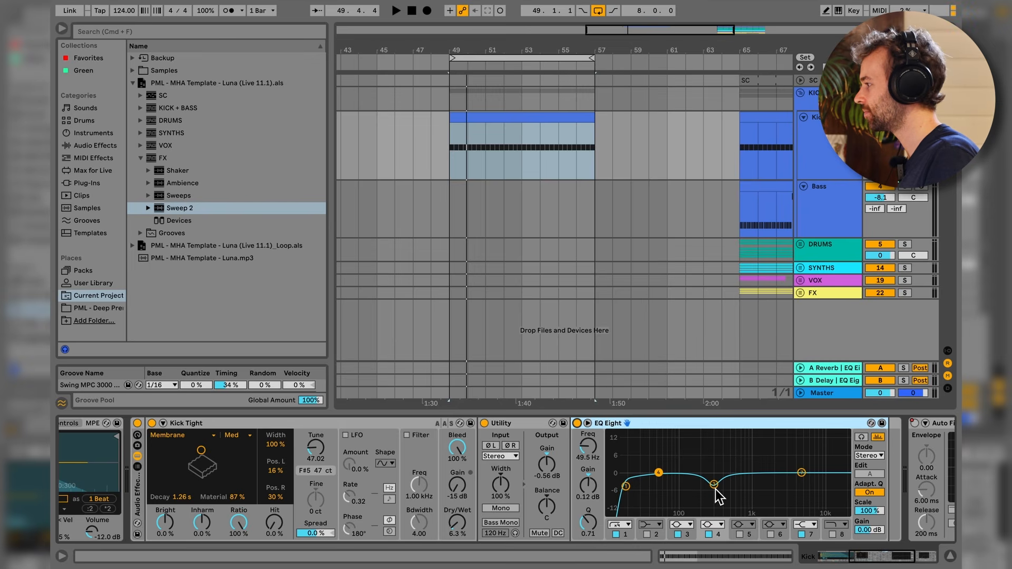
- Try turning EQ Eight's low-mid dip into a 13.8 dB boost at 284 Hz during playback, and undo the change
key("space")
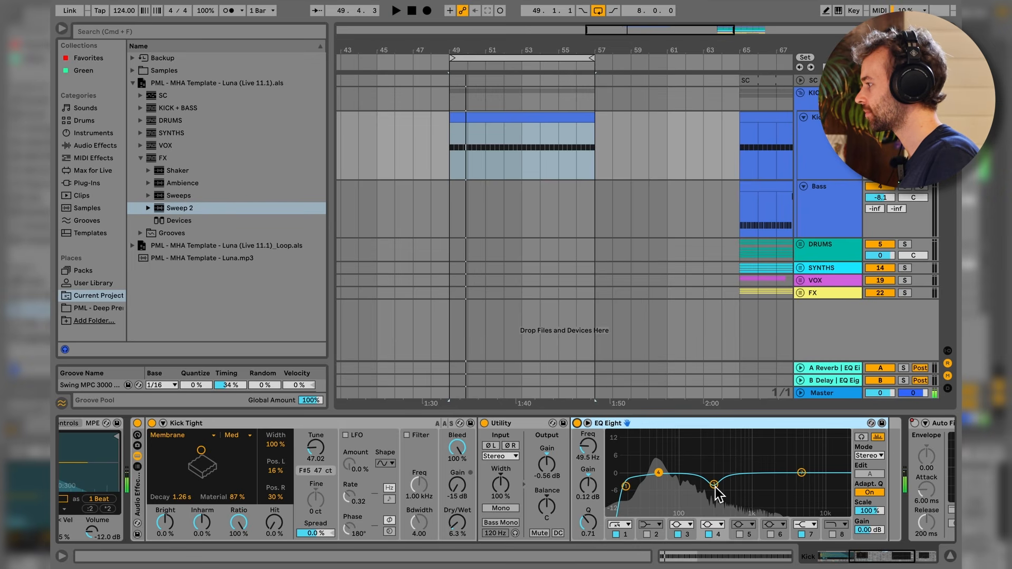
left_click_drag(716, 484, 713, 437)
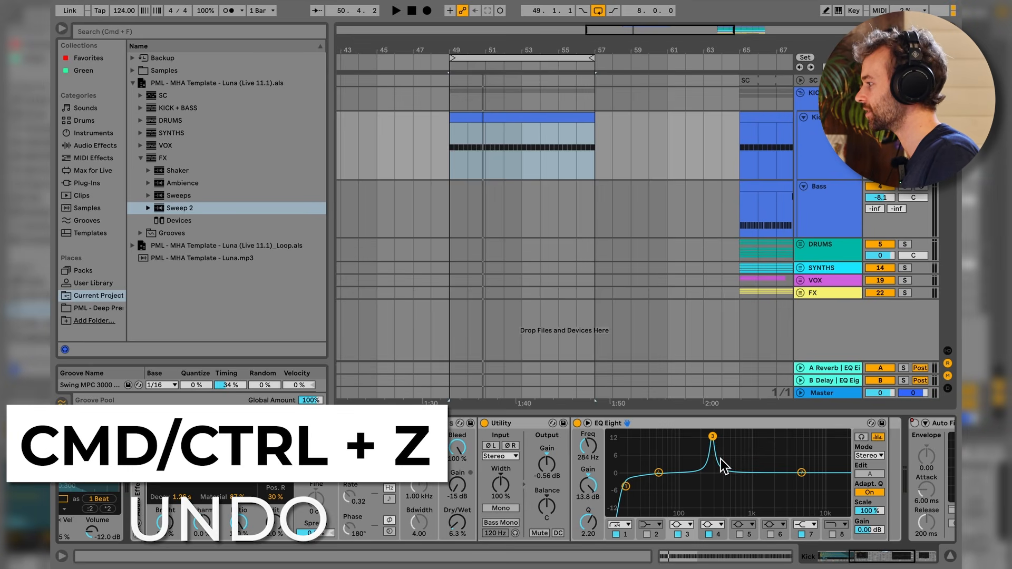
key("super+z")
key("super+z")
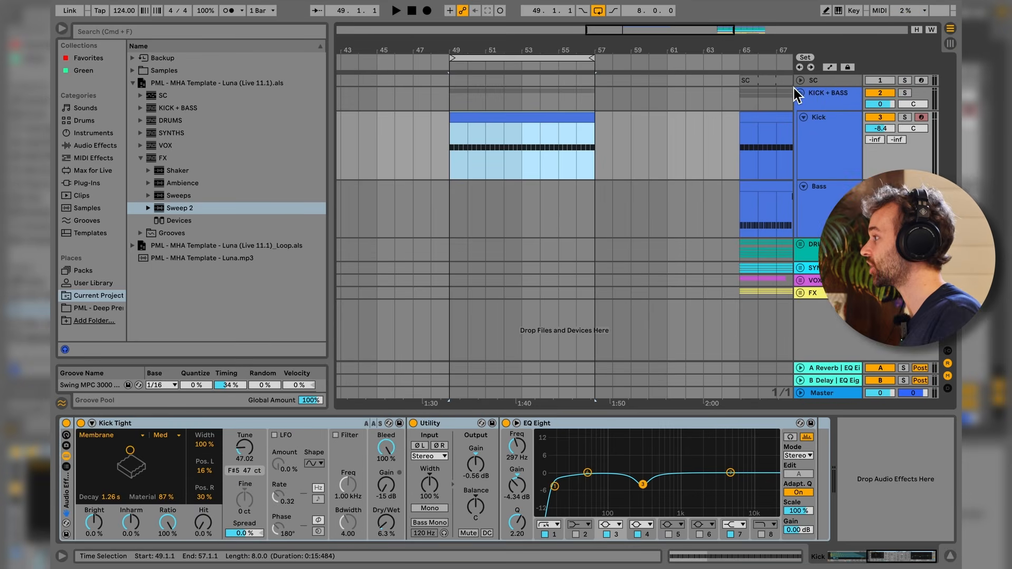
- Copy the SC clip from bar 65 to bar 49 and open the copy to show its C3 notes
left_click(770, 88)
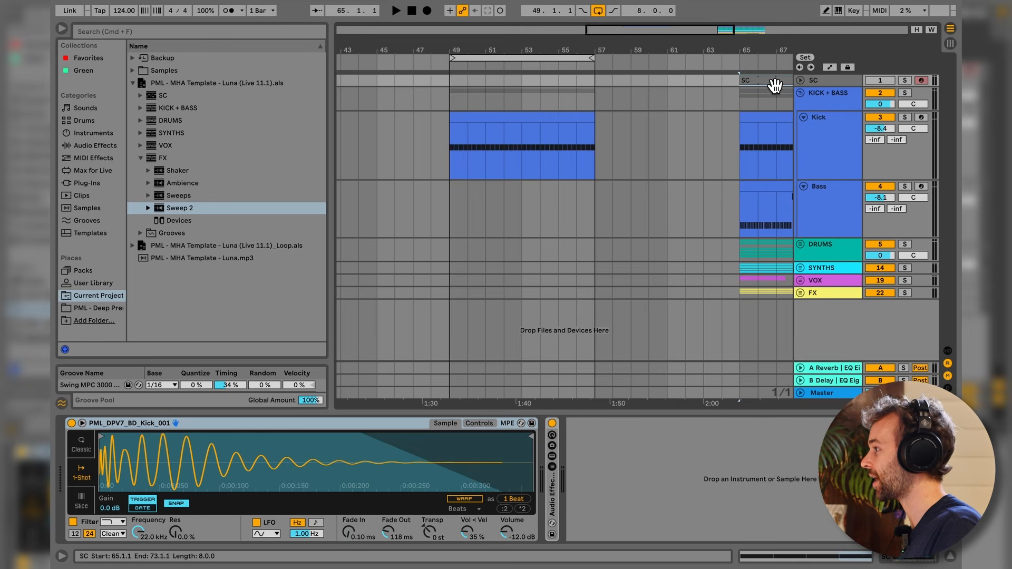
left_click_drag(776, 86, 486, 82)
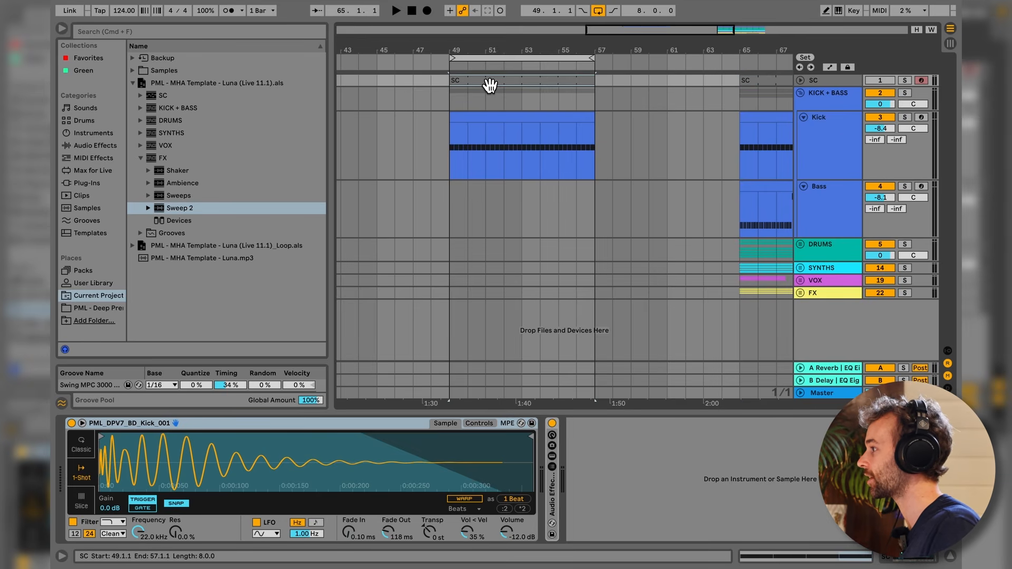
double_click(516, 90)
scroll(561, 390, "up", 5)
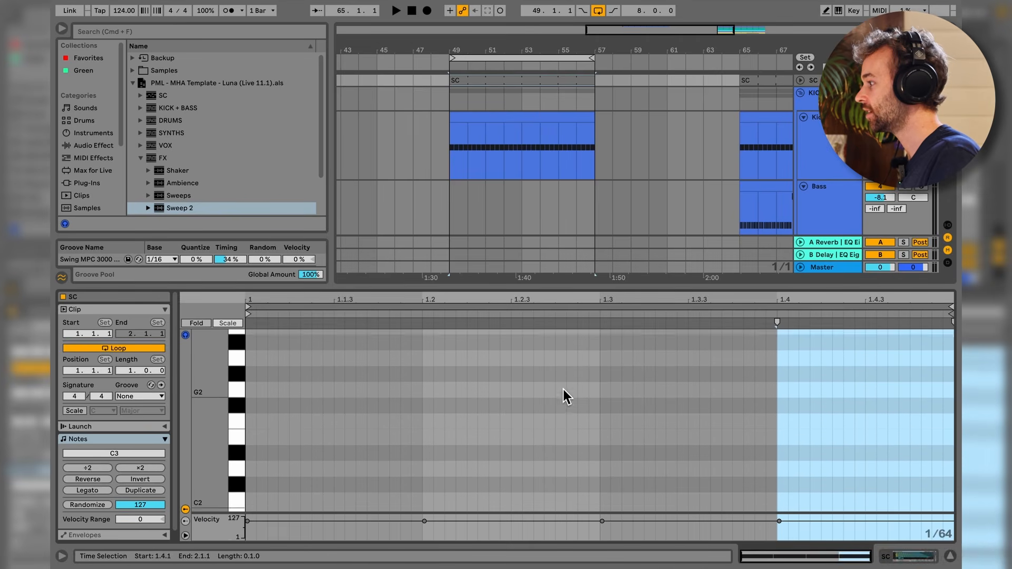
left_click(411, 458)
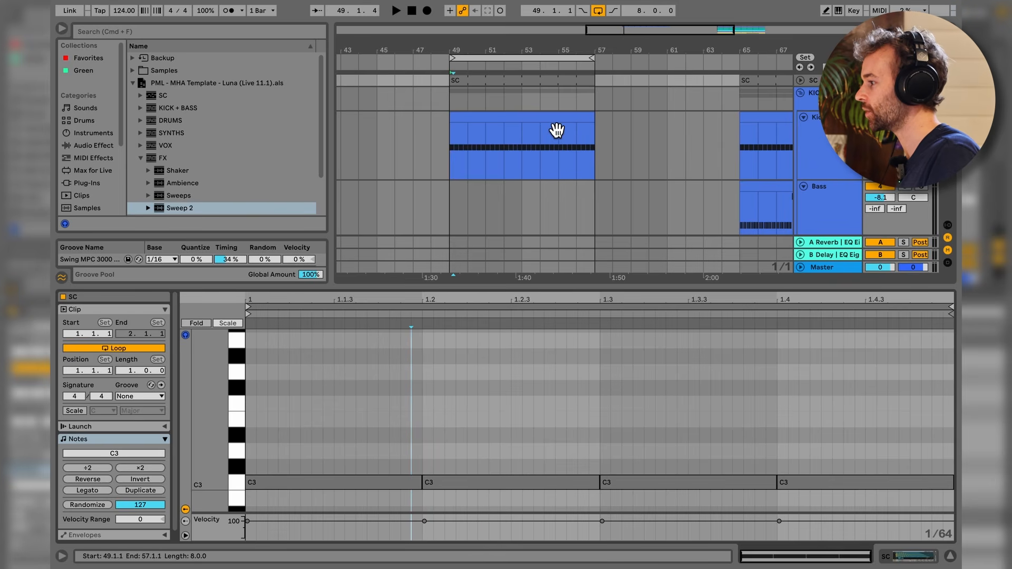
- Show the SC track's devices, expand its Audio Effect Rack to examine Kick Tight, Utility and EQ Eight, and collapse it
key("shift+Tab")
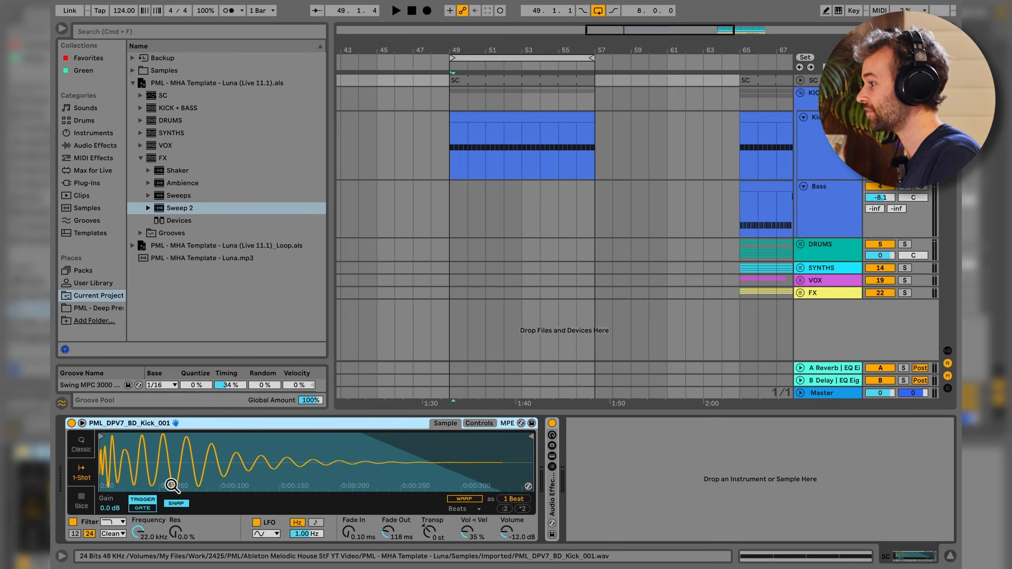
double_click(553, 503)
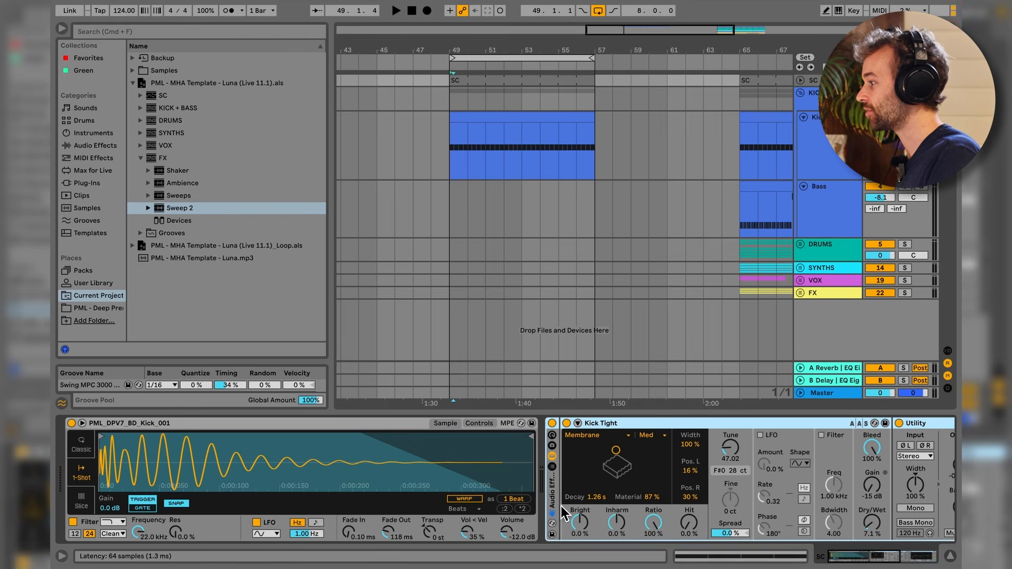
scroll(751, 468, "right", 5)
scroll(751, 467, "left", 5)
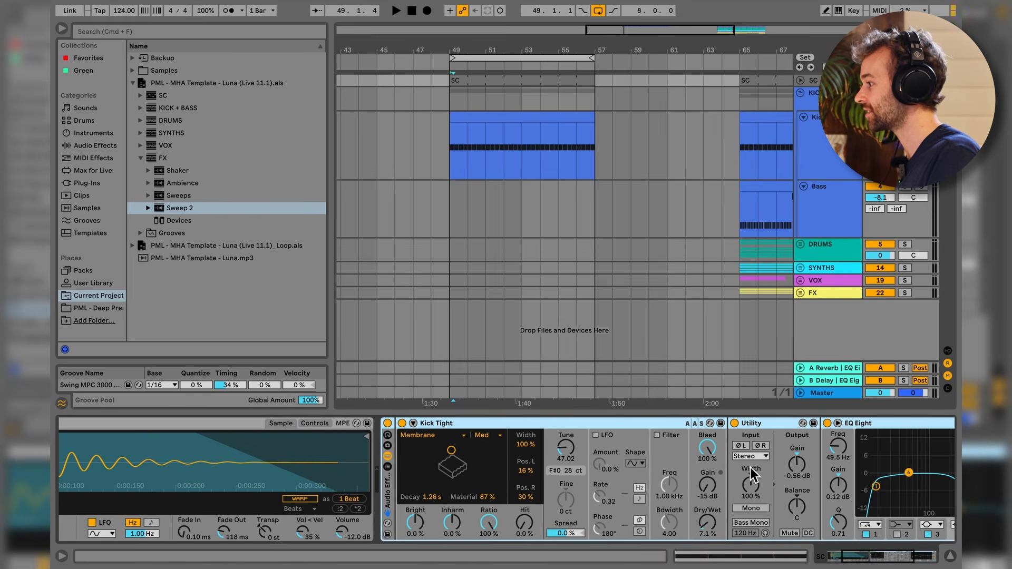
double_click(390, 500)
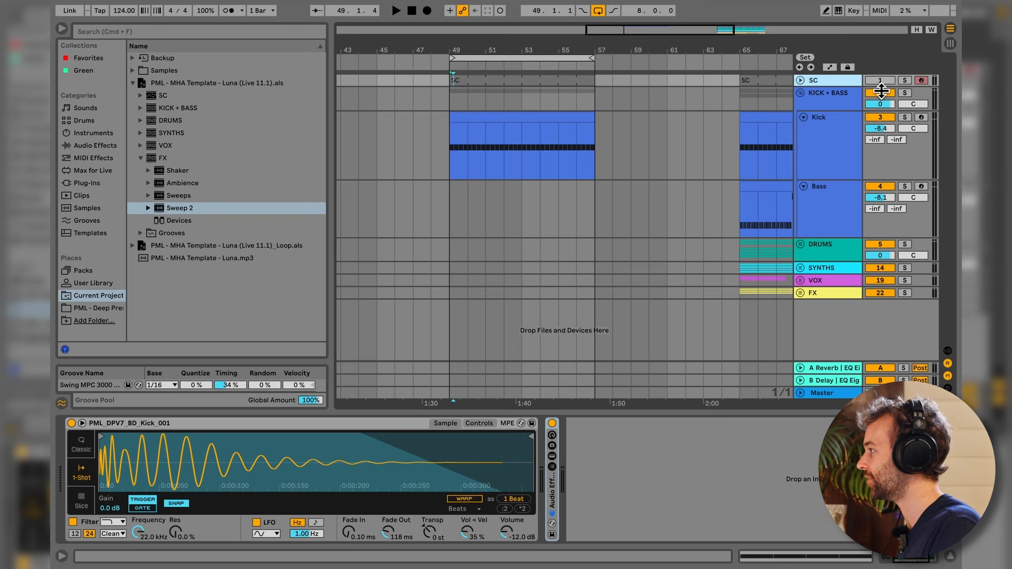
left_click(889, 82)
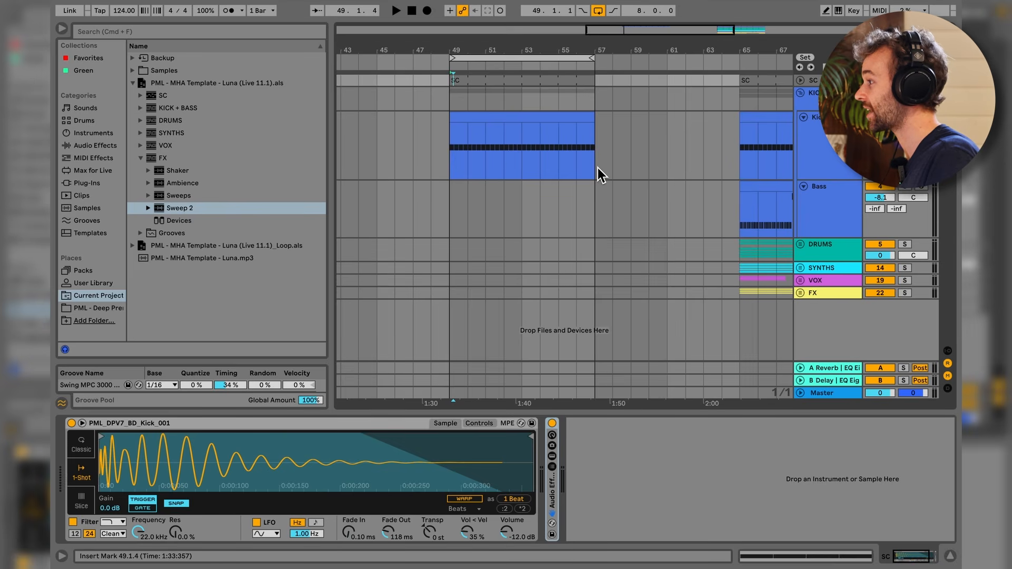
- Delete the last bar of the Kick clip, from bar 56 to 57, and extend the clip back to bar 57
left_click_drag(596, 172, 456, 171)
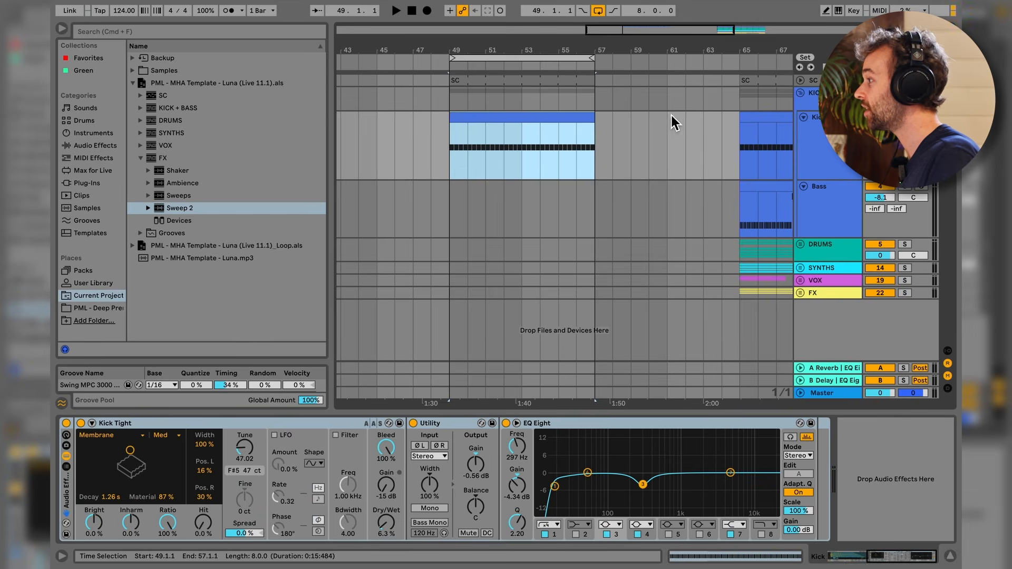
left_click_drag(596, 148, 583, 147)
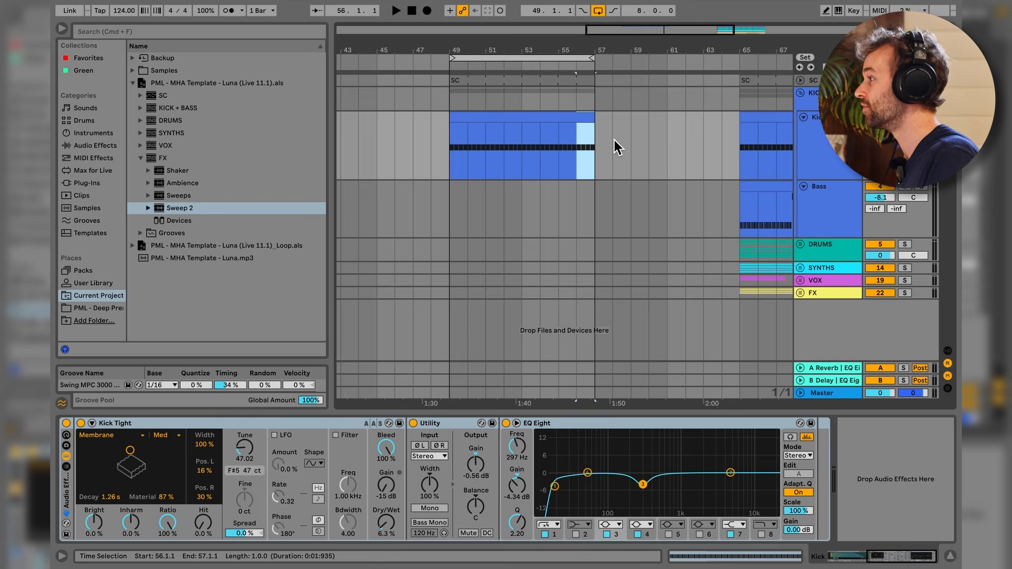
key("Delete")
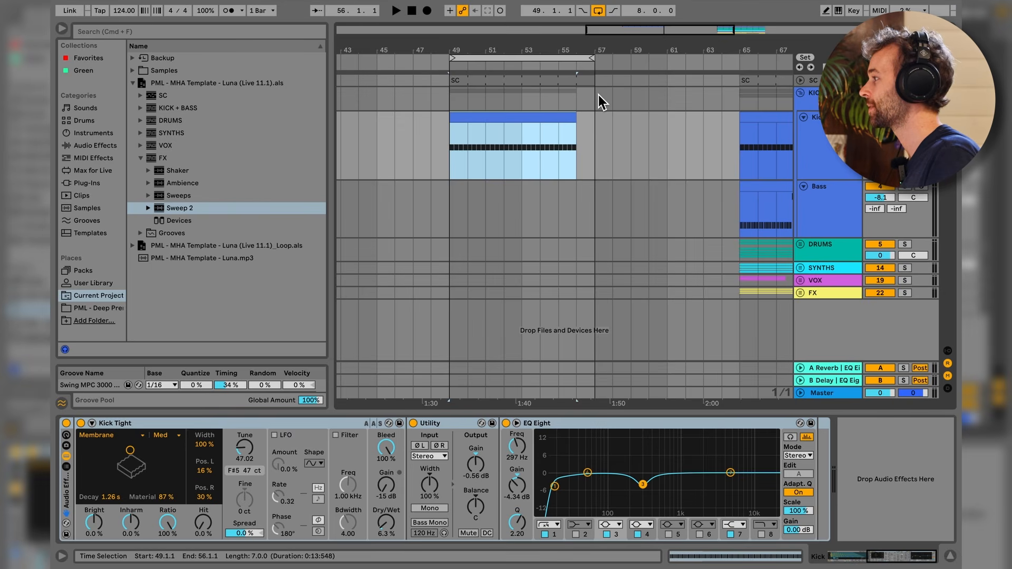
left_click_drag(577, 117, 593, 120)
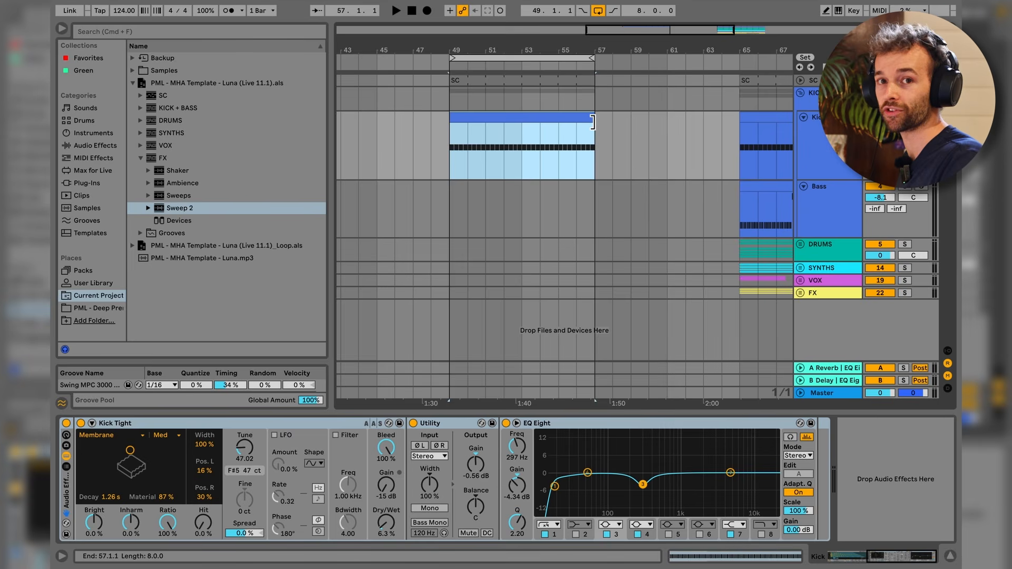
- Expand the DRUMS group in place of KICK + BASS and copy the Clap 1 and Clap 2 clips from bar 65 to bar 49
left_click(802, 94)
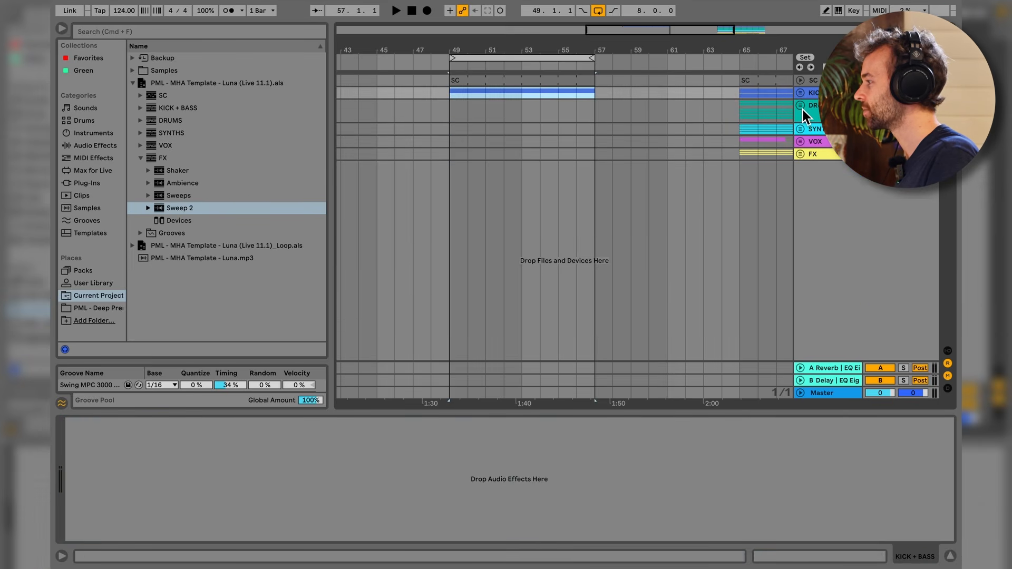
left_click(802, 109)
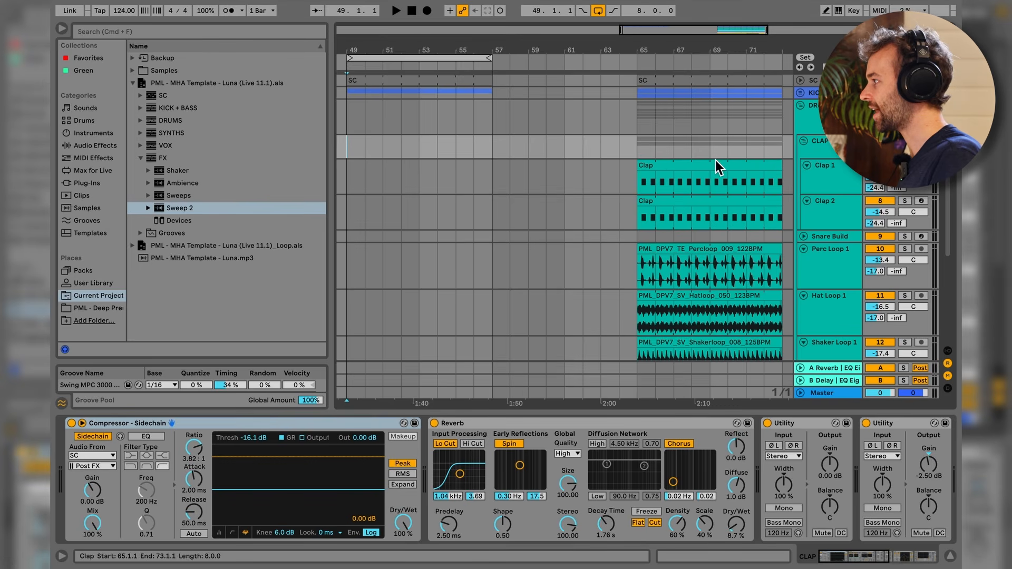
left_click(735, 173)
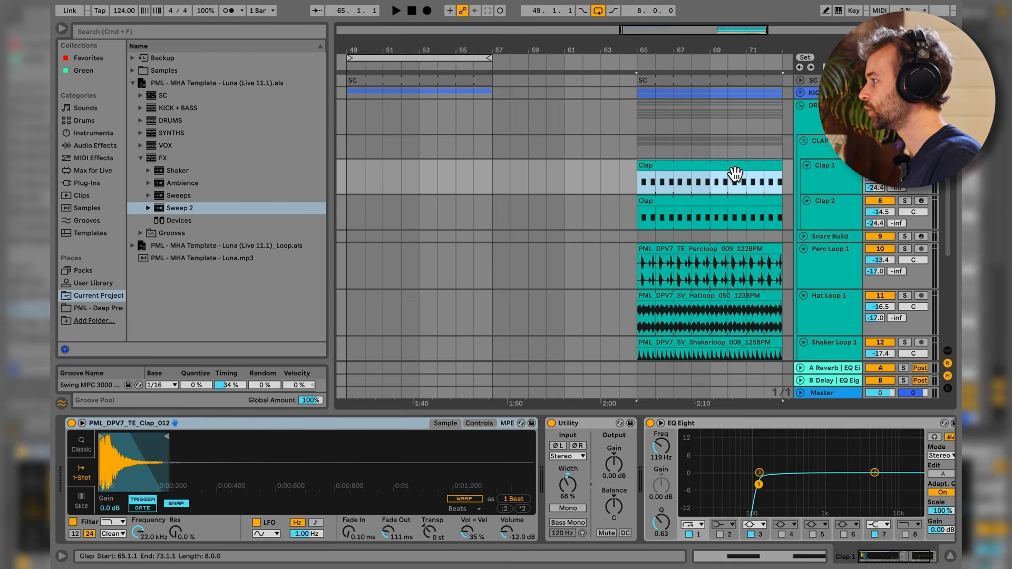
left_click(737, 206)
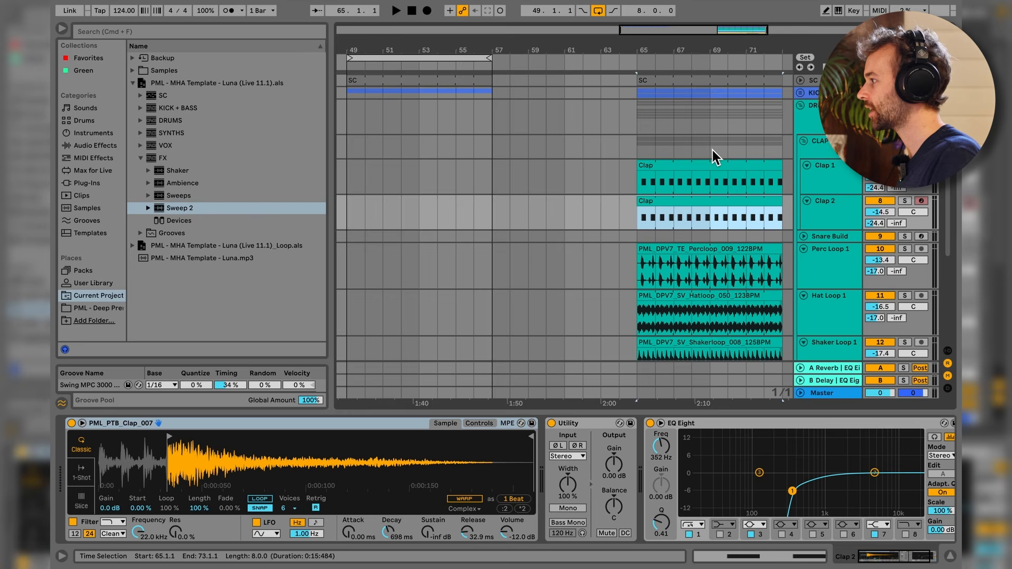
left_click(742, 173)
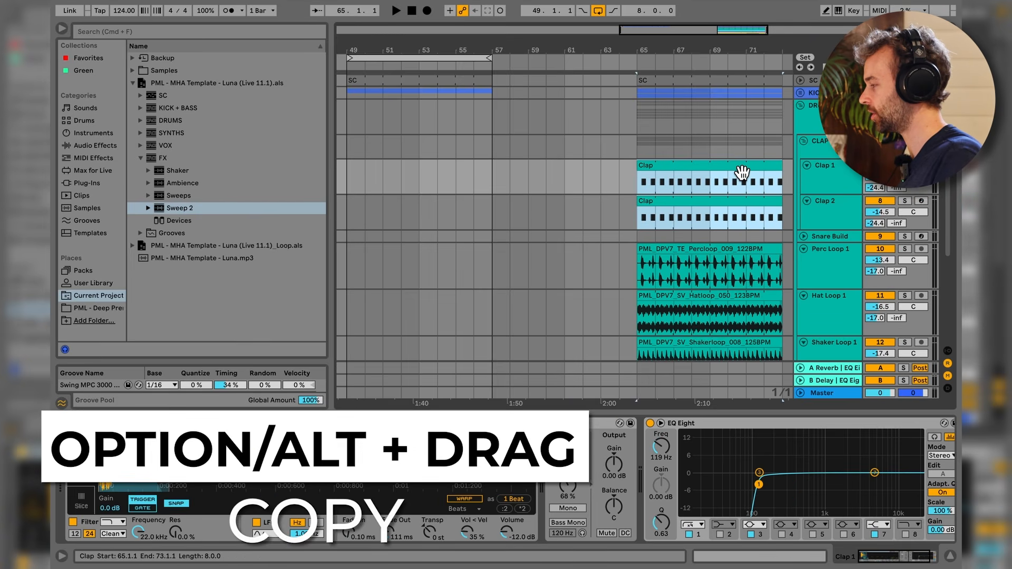
left_click_drag(742, 173, 442, 176)
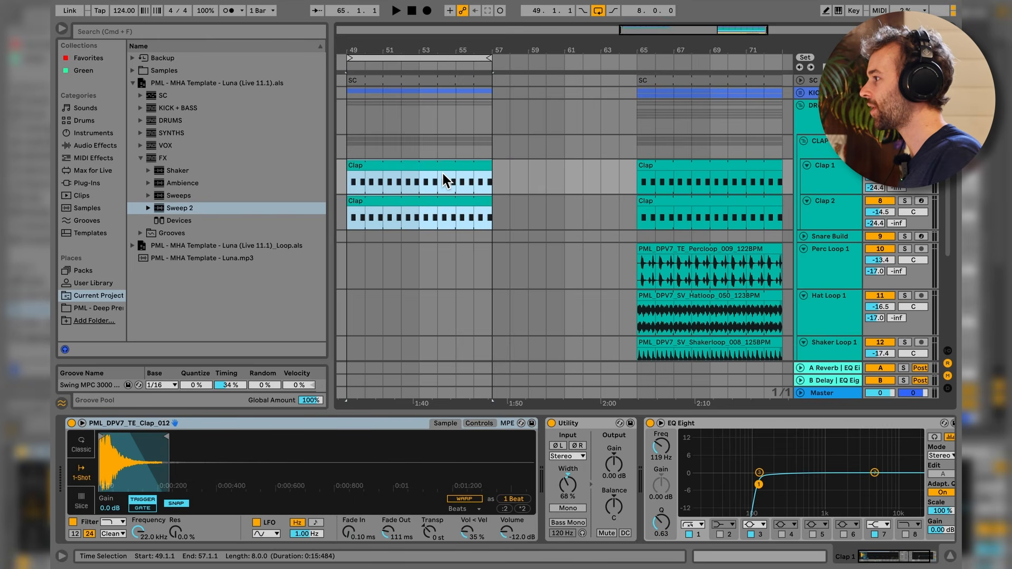
- Solo the Clap 1 track and play its copied clip from bar 49 briefly
left_click(444, 174)
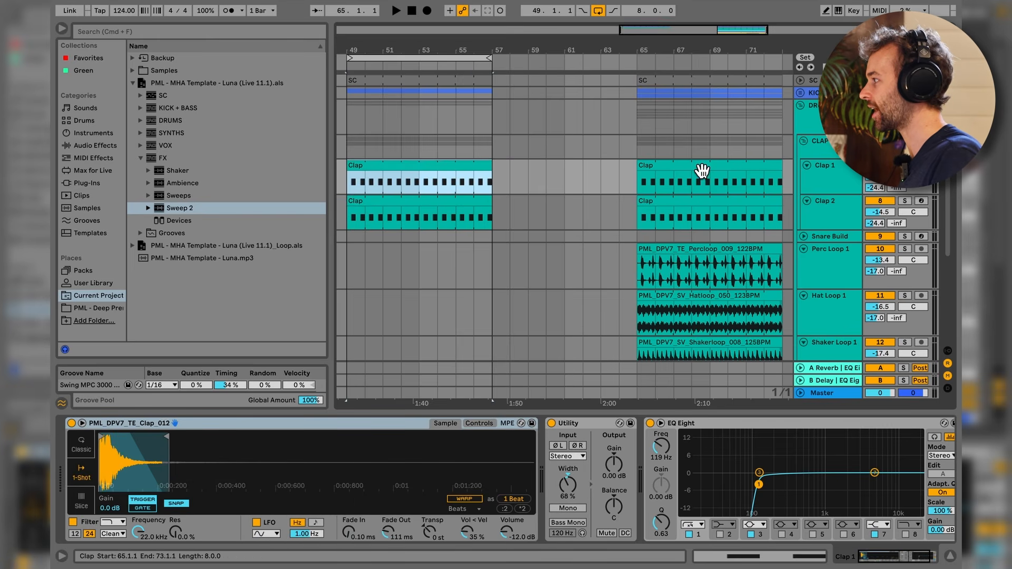
left_click(545, 167)
left_click(422, 182)
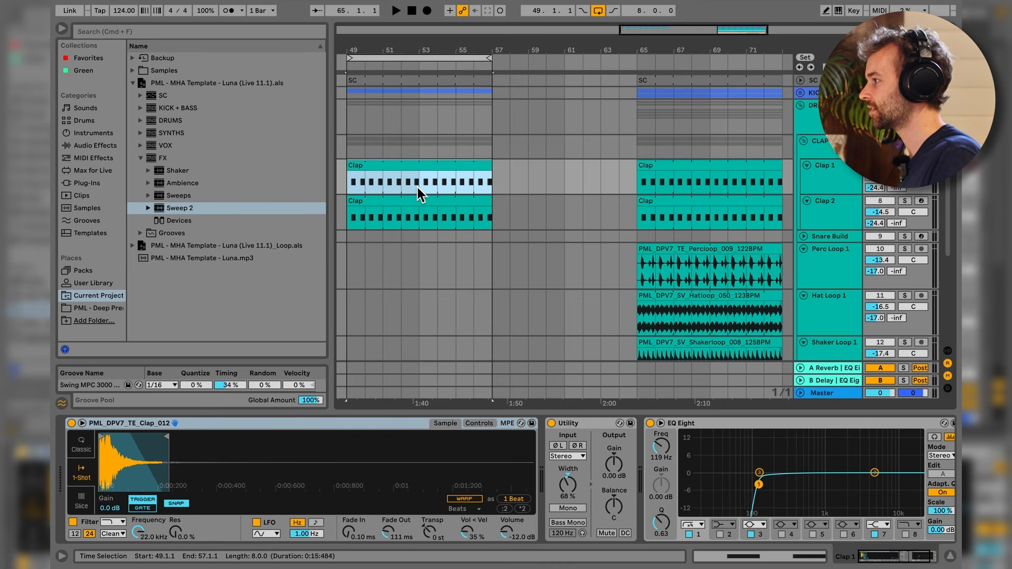
key("space")
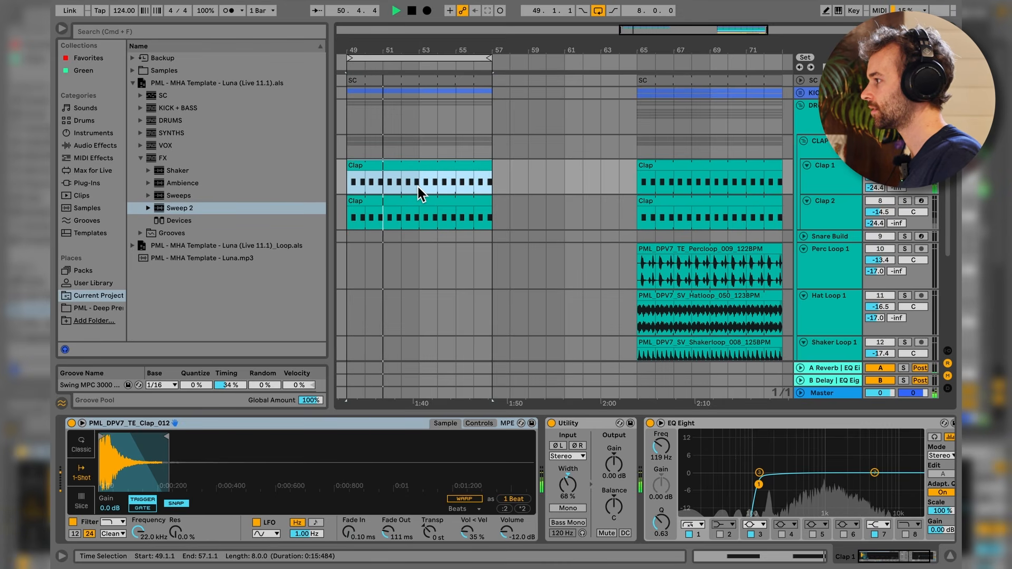
key("space")
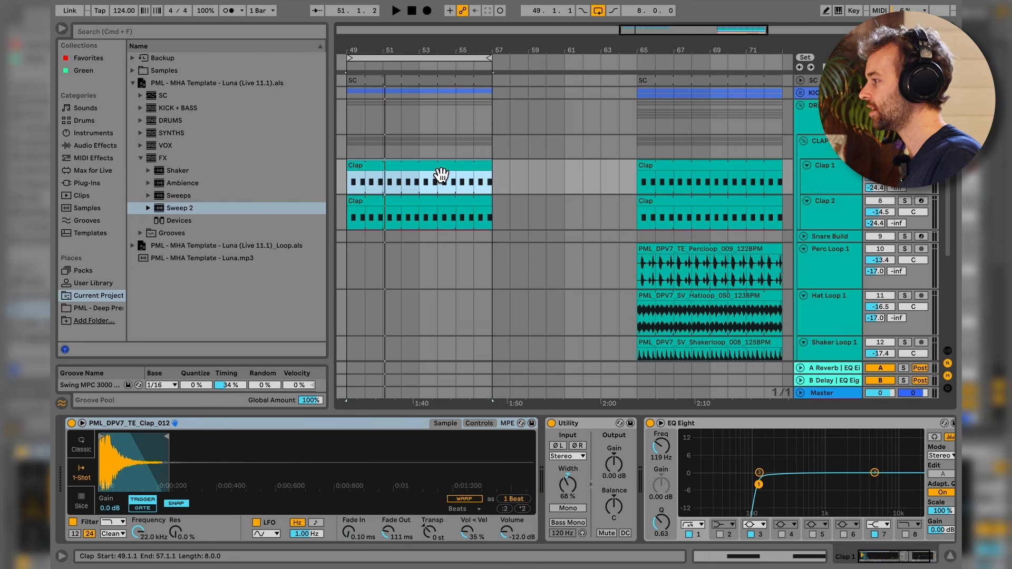
- Open the copied Clap 1 clip and examine its C3 notes on beats 2 and 4
double_click(440, 174)
left_click(601, 385)
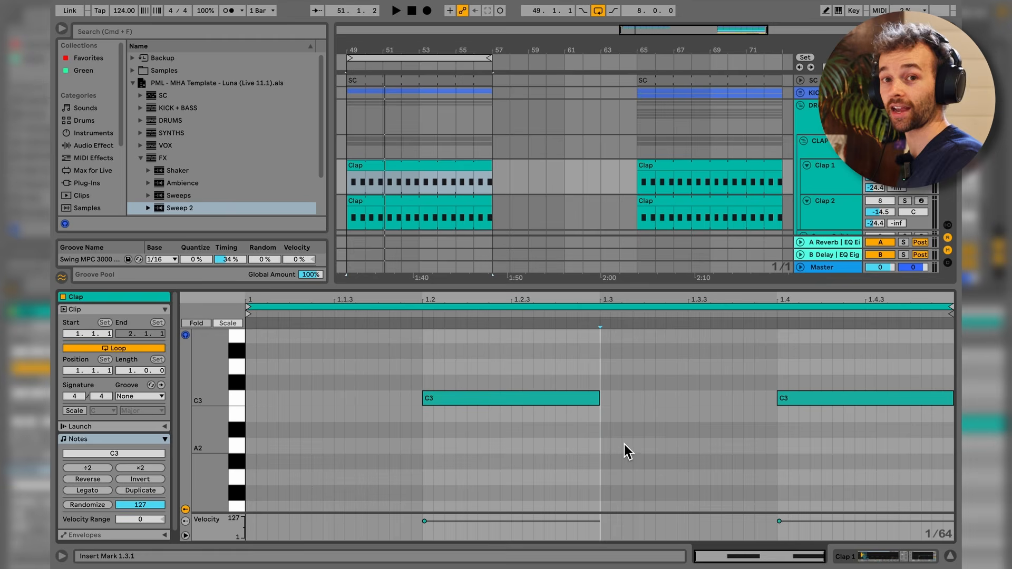
left_click(536, 400)
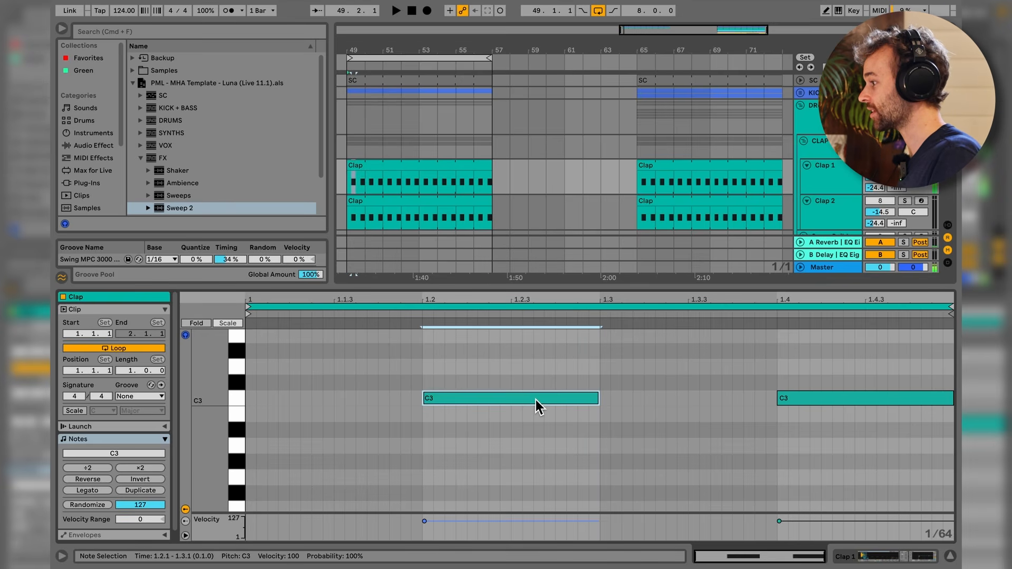
left_click(860, 400)
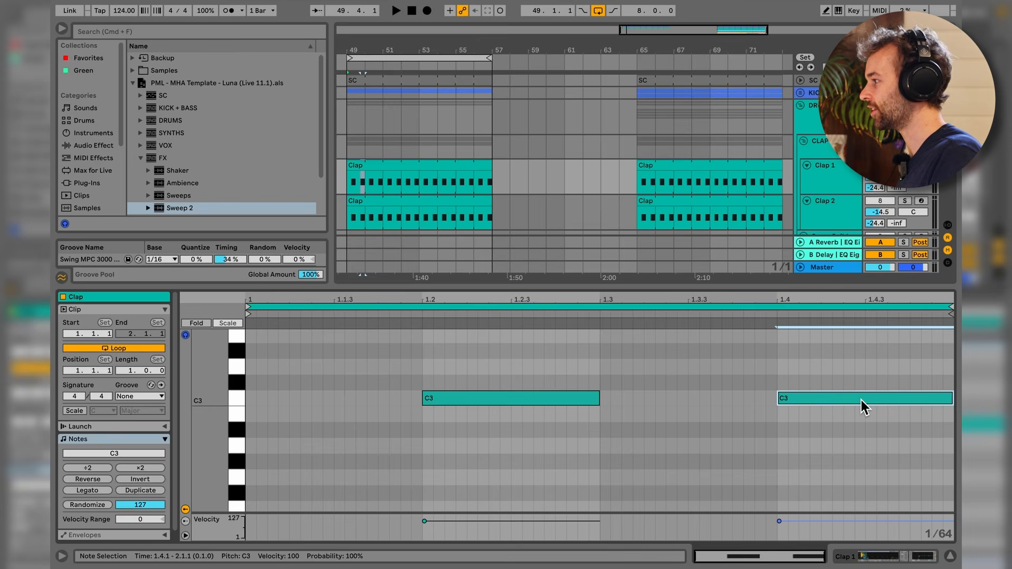
- Show the Clap 1 track's devices and bypass both EQ Eight and Utility
key("shift+Tab")
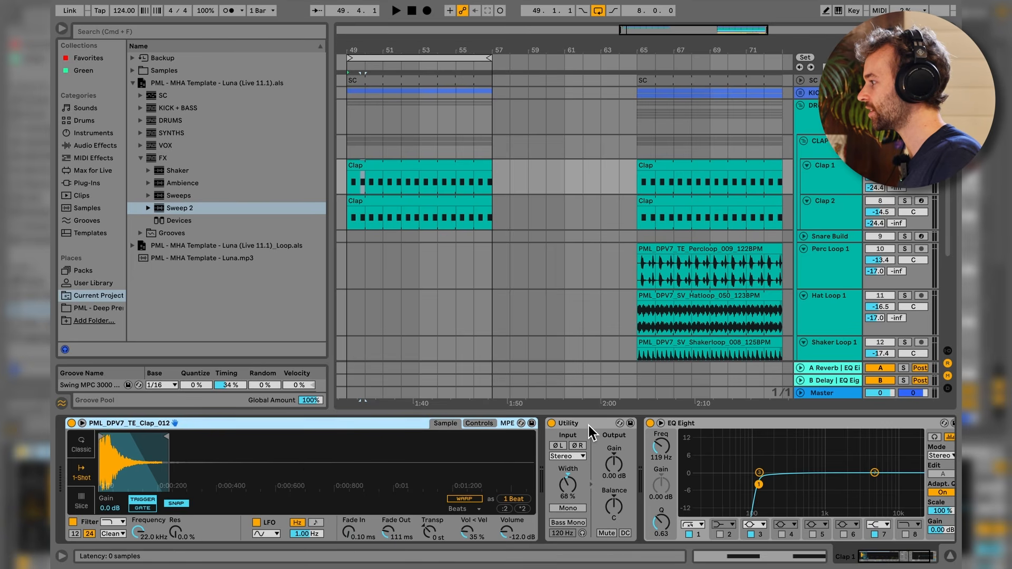
scroll(464, 452, "right", 3)
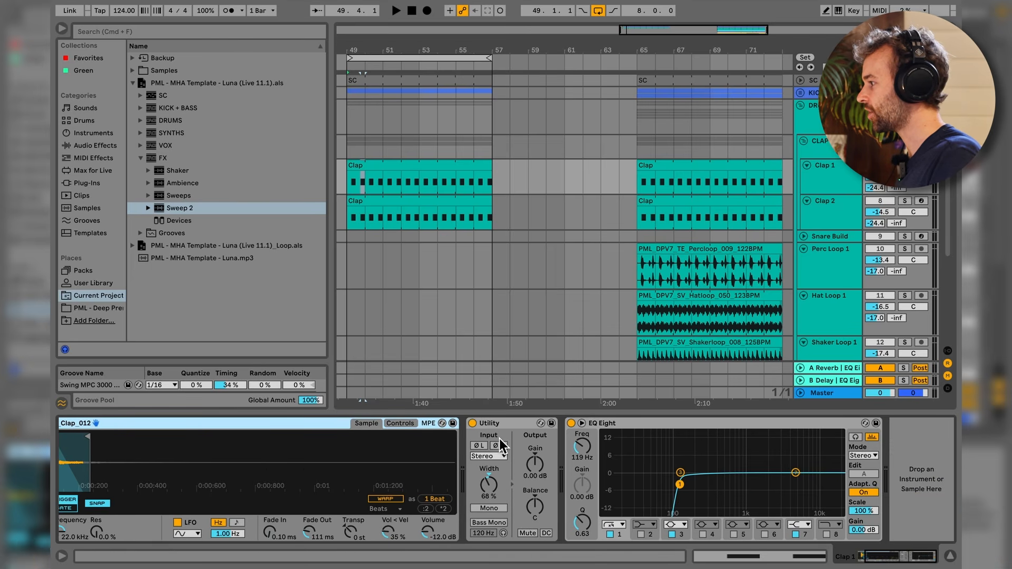
left_click(505, 425)
left_click(603, 423)
left_click(571, 424)
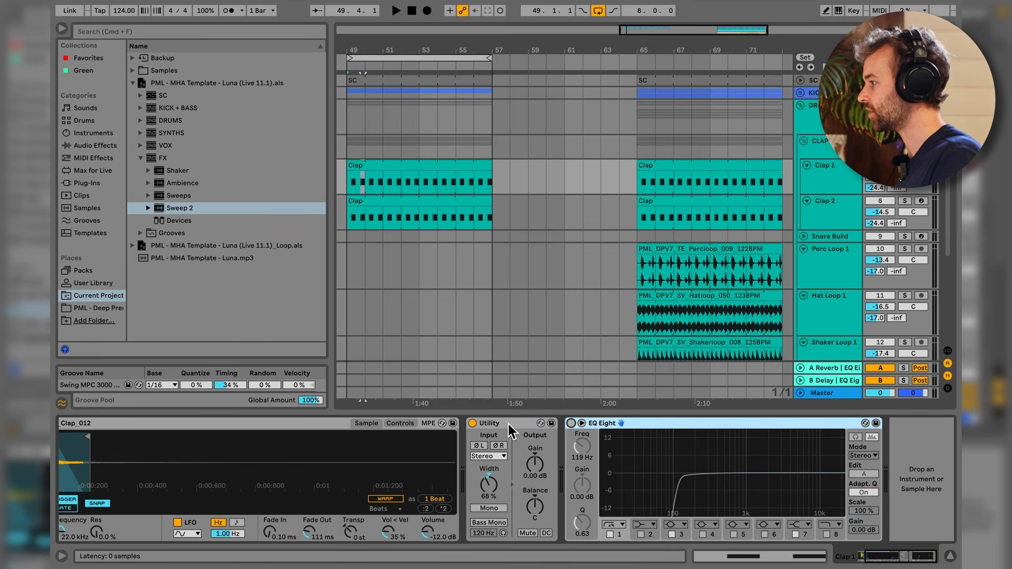
left_click(472, 424)
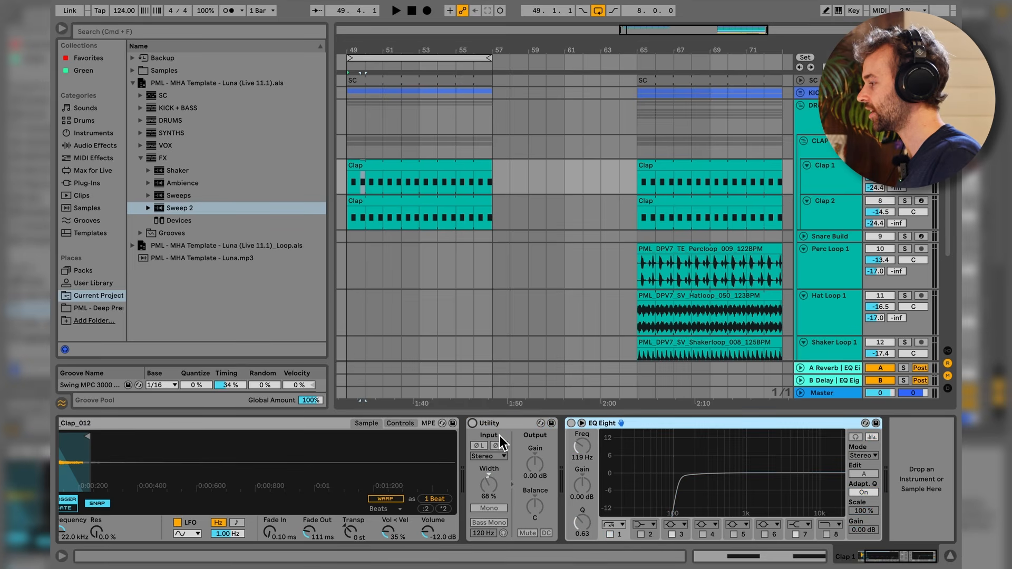
- Compare the clap in playback with Utility bypassed and with it active, leaving Utility on
left_click(473, 424)
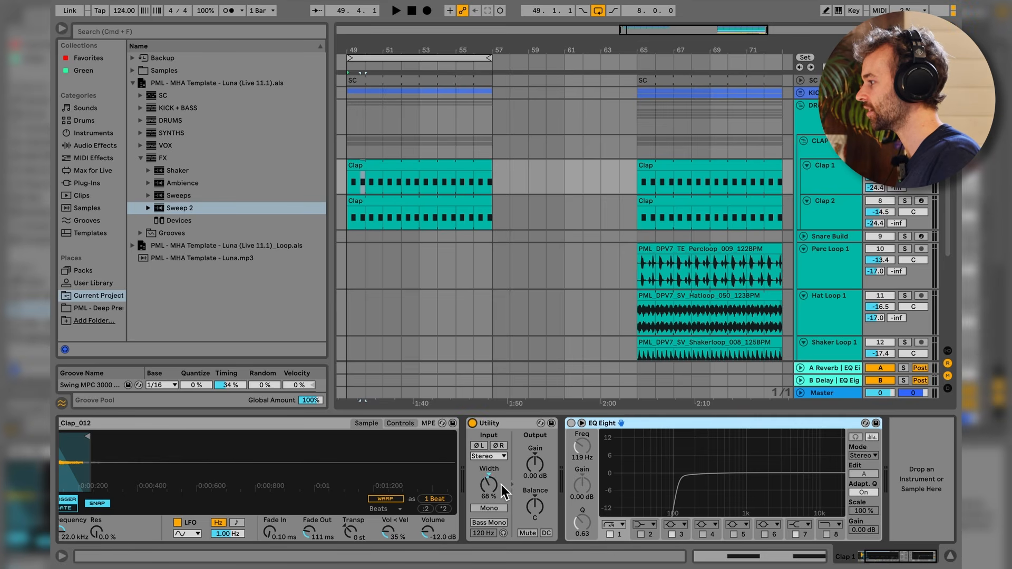
left_click(472, 424)
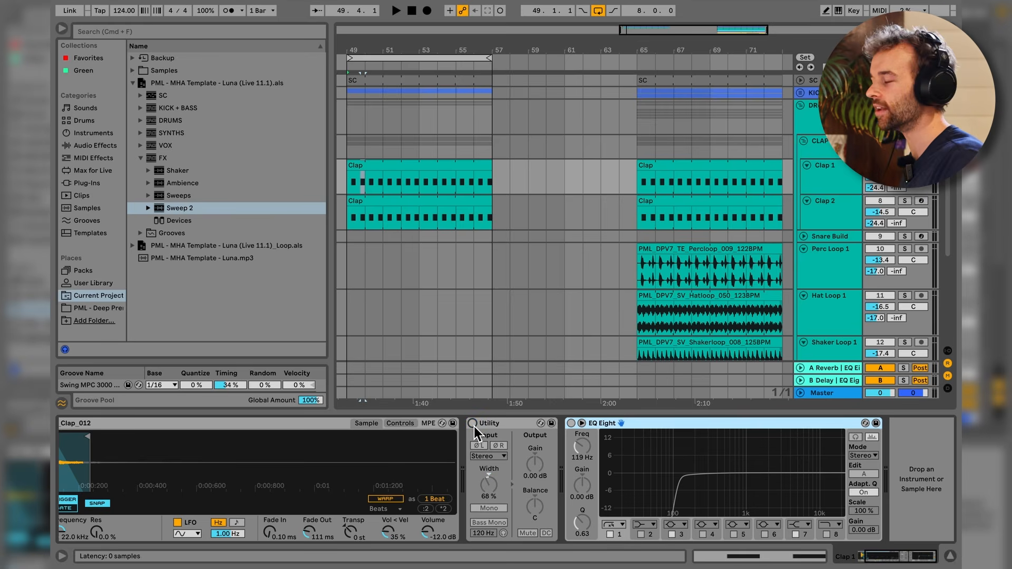
key("space")
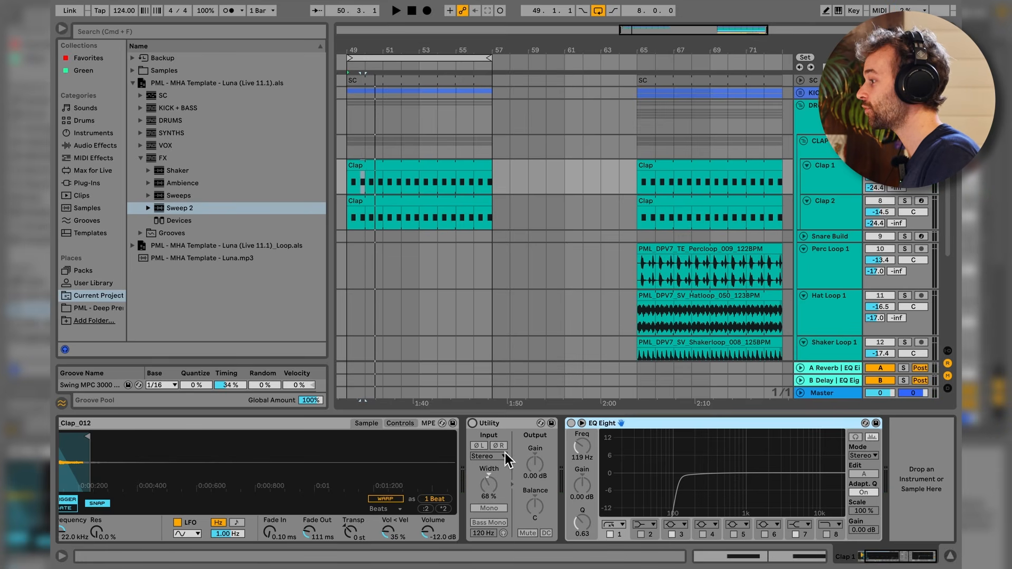
left_click(473, 426)
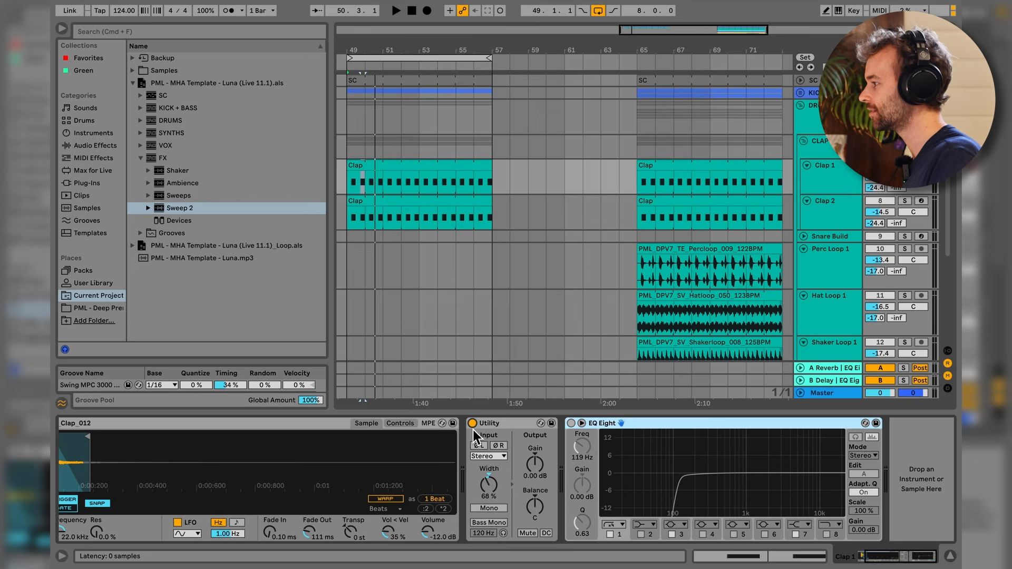
key("space")
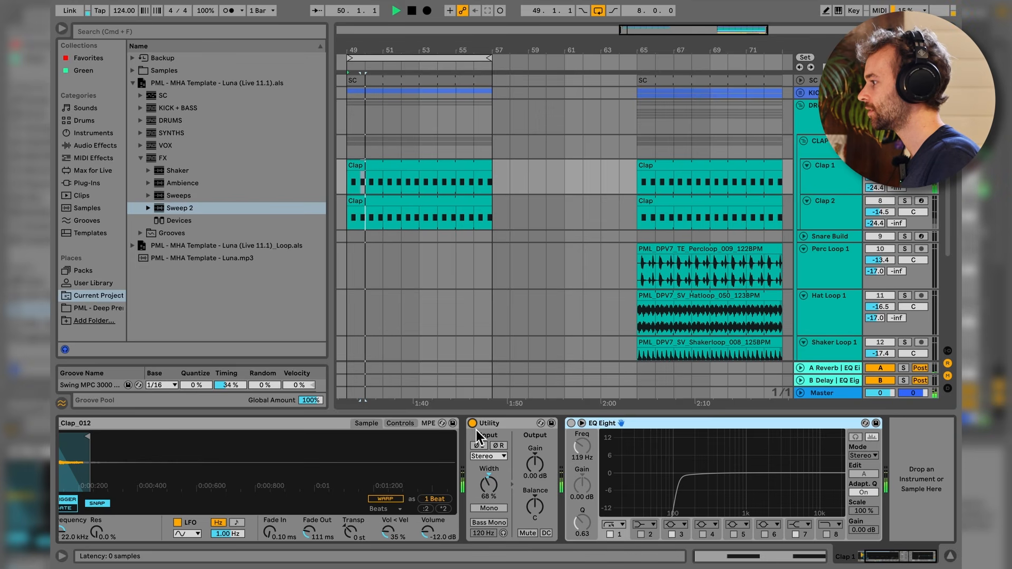
key("space")
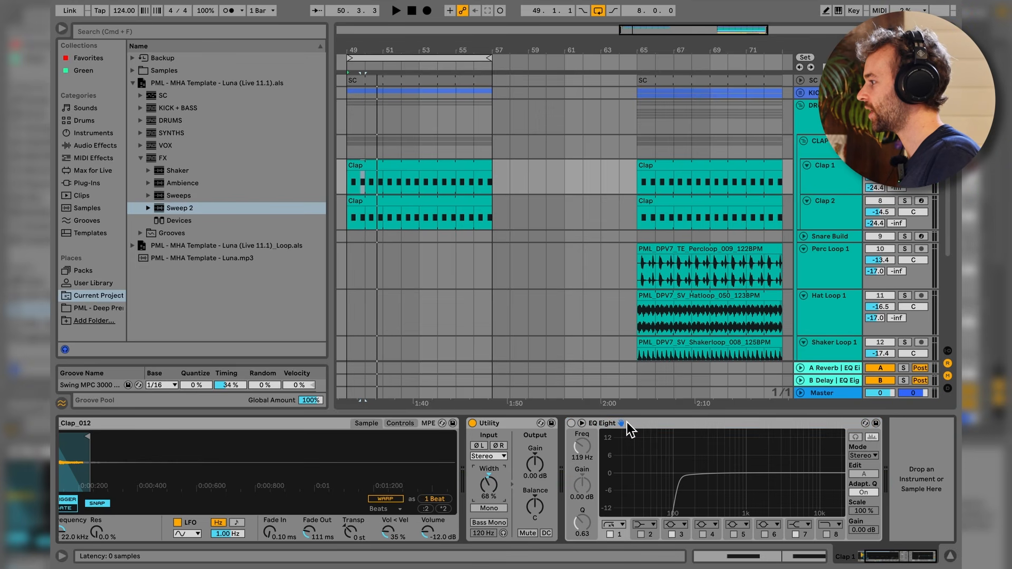
- Re-enable EQ Eight on Clap 1 and try moving its low-cut filter to about 182 Hz
left_click(572, 424)
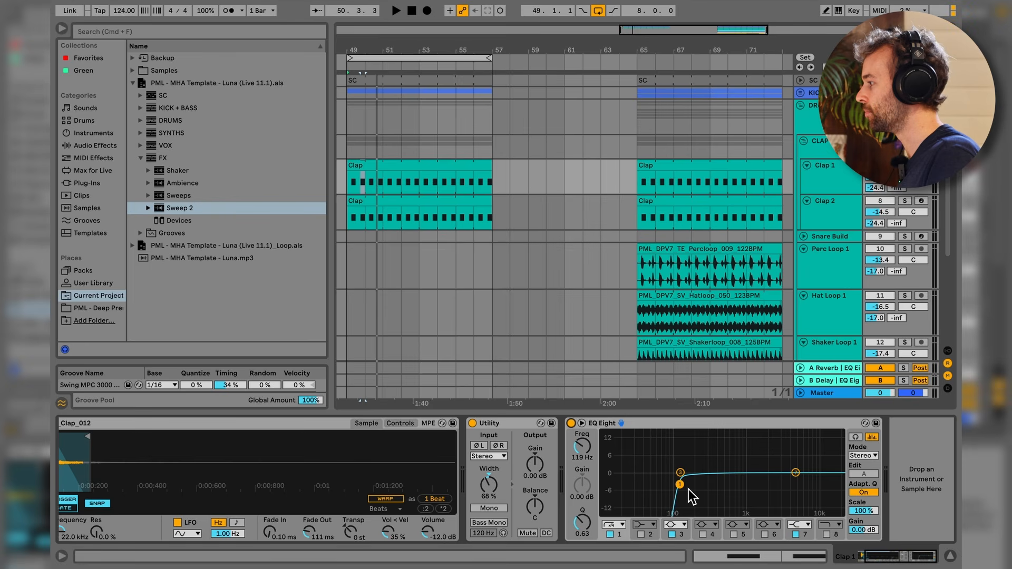
mouse_move(682, 486)
left_mouse_down()
mouse_move(627, 485)
mouse_move(674, 486)
left_mouse_up()
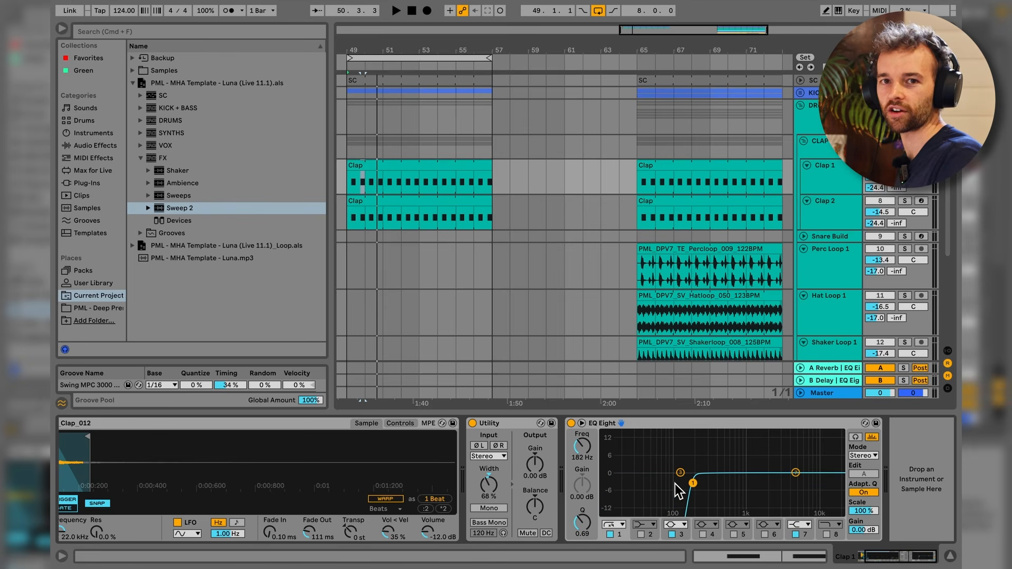
- Play the clap with EQ Eight bypassed and active, leaving it on with the low-cut filter at 144 Hz
left_click(572, 423)
key("space")
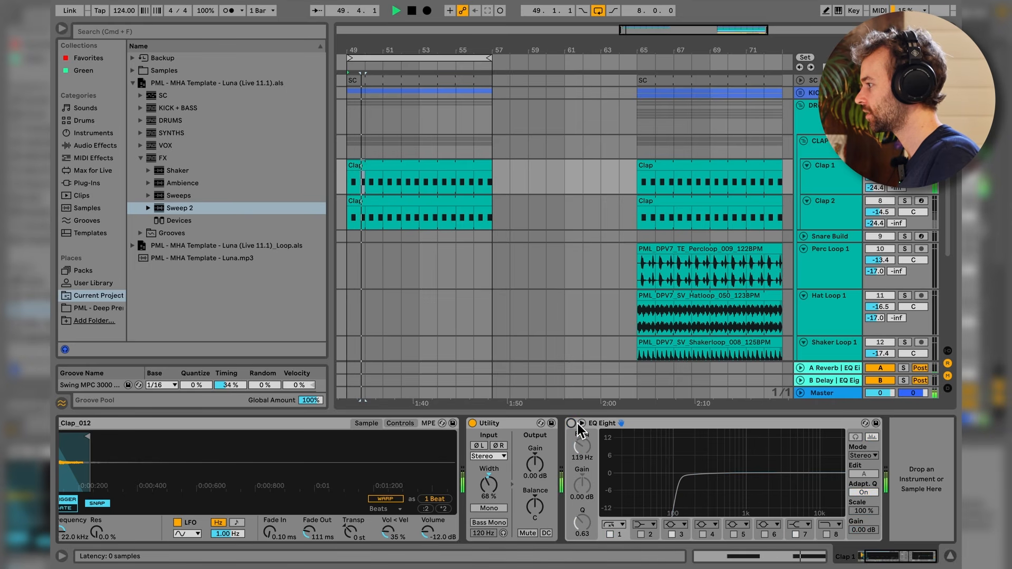
key("space")
left_click(574, 423)
key("space")
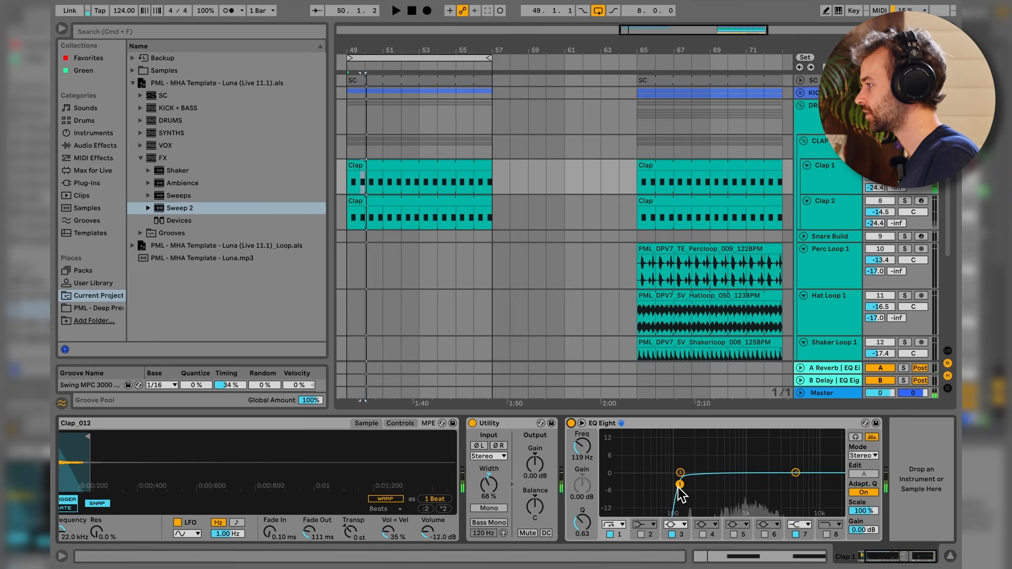
key("space")
key("space")
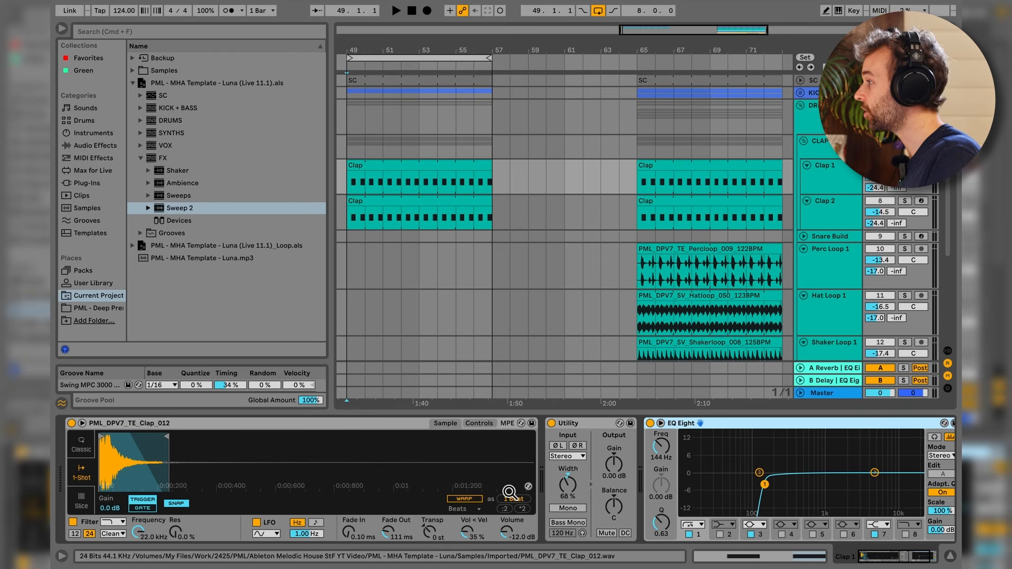
- Select the CLAP group to show its sidechain Compressor, Reverb and two Utility devices
left_click(831, 182)
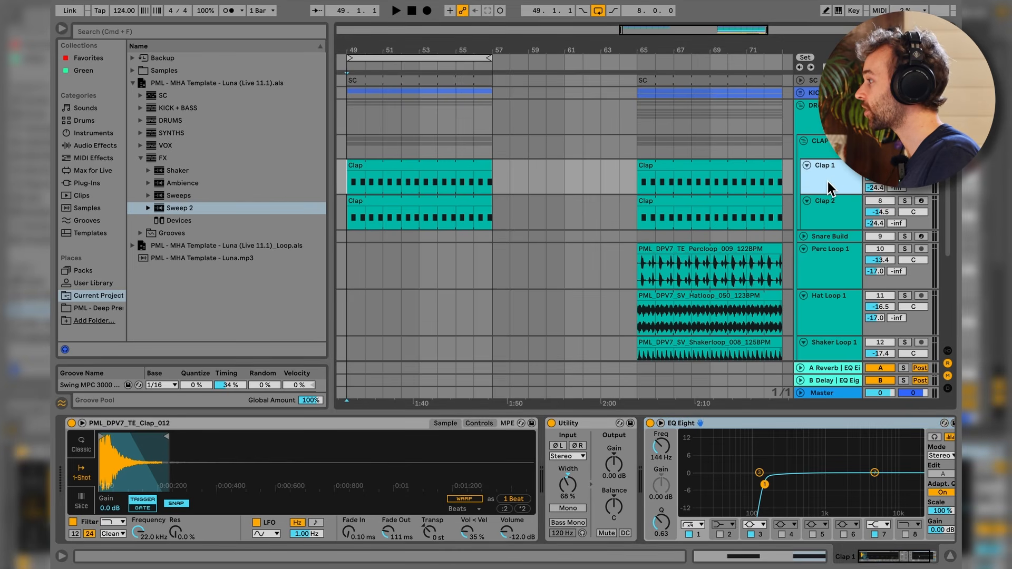
left_click(836, 152)
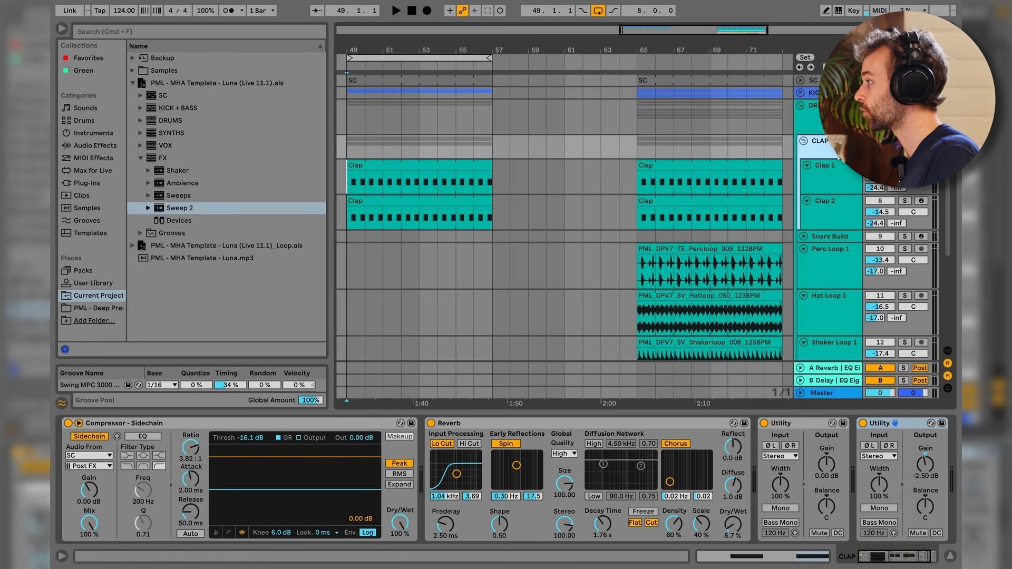
- Examine the CLAP group's sidechain Compressor and Reverb, and the devices on the A Reverb return track
left_click(209, 425)
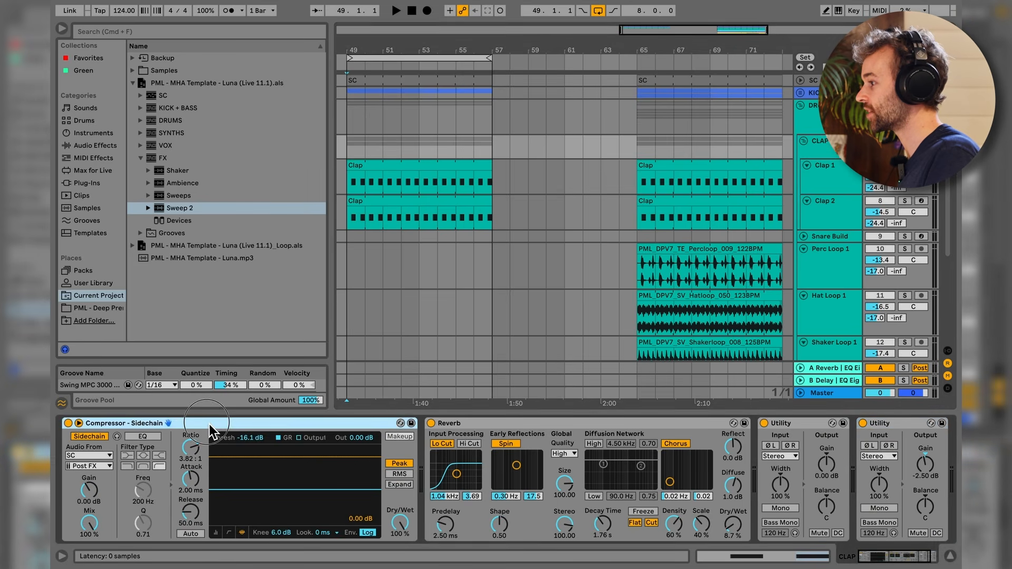
left_click(546, 425)
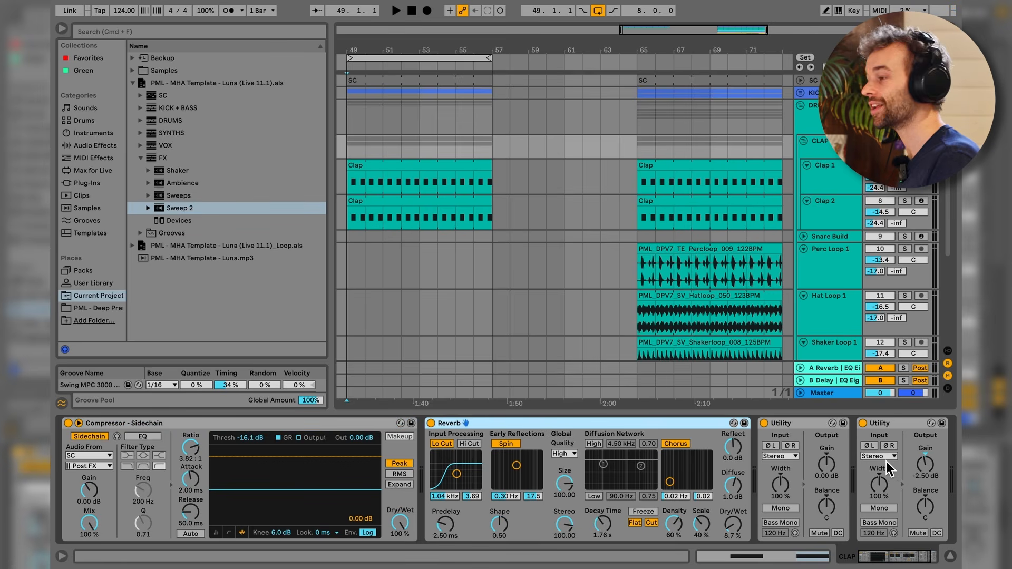
left_click(844, 368)
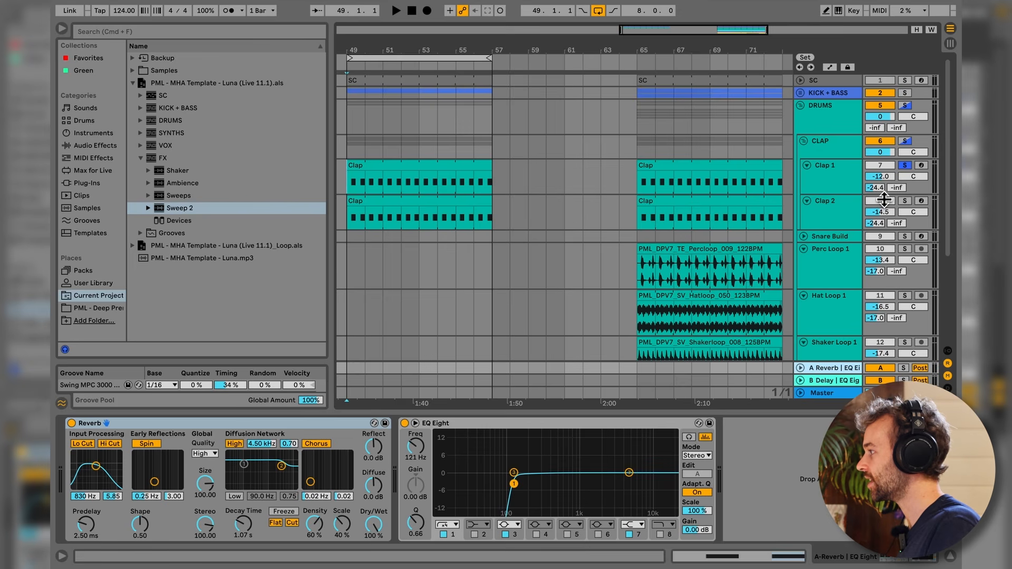
- Disable every device on the CLAP group: the sidechain Compressor, Reverb and both Utility devices
left_click(837, 151)
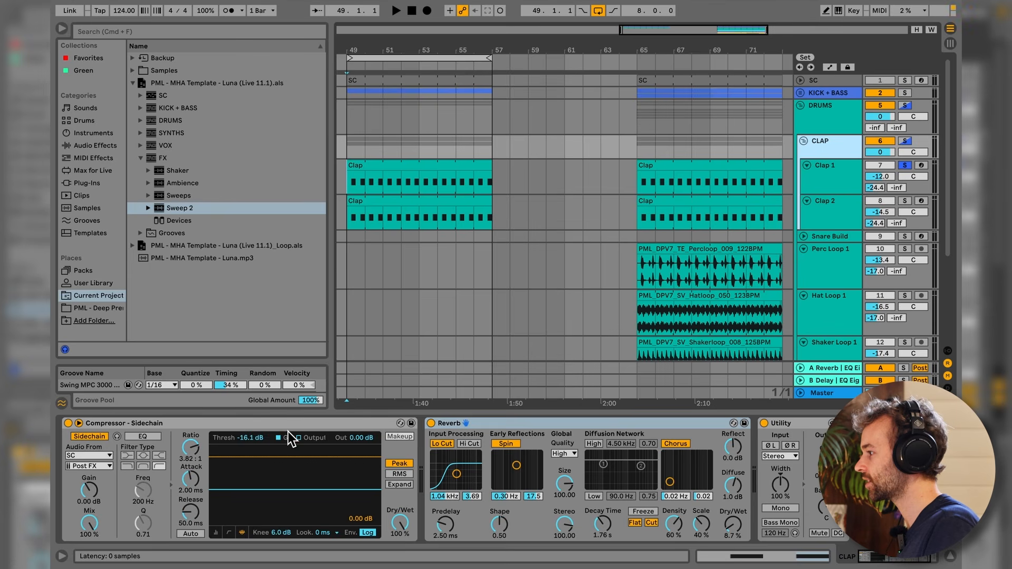
left_click(314, 422)
key("0")
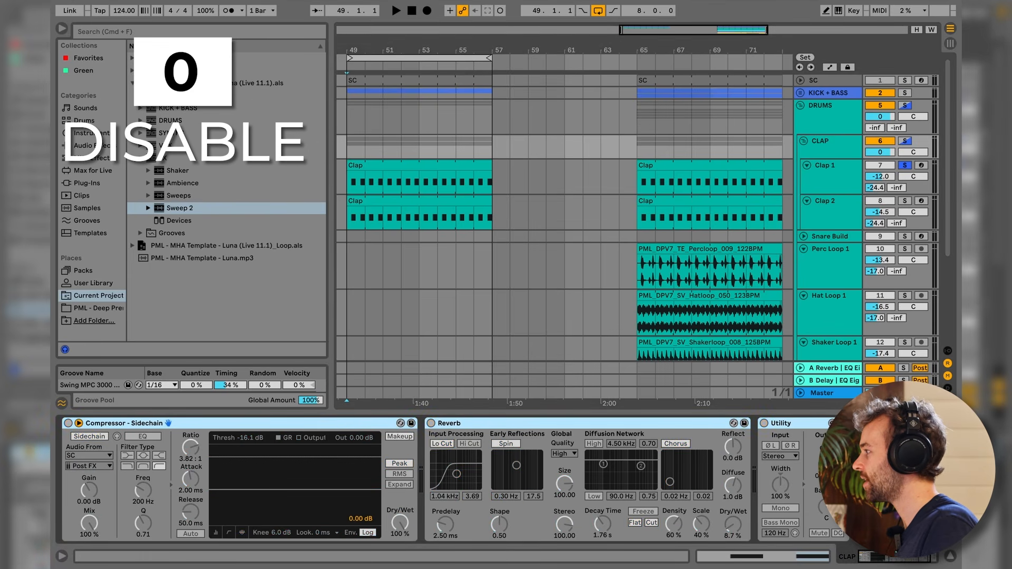
- Play Clap 1 from bar 49 with its reverb send at -inf and raised back to -24.4 dB
left_click(351, 187)
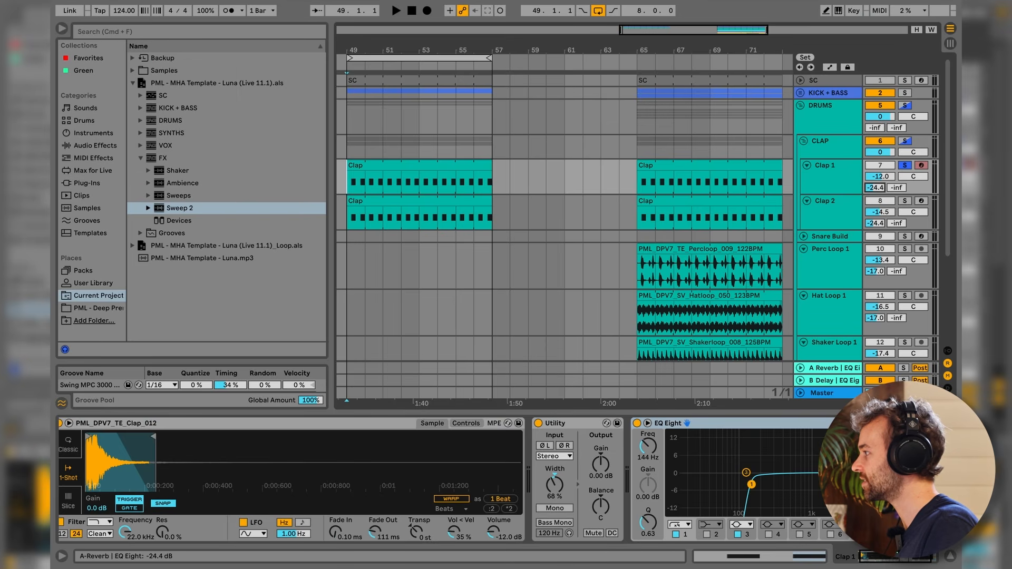
left_click_drag(884, 189, 883, 222)
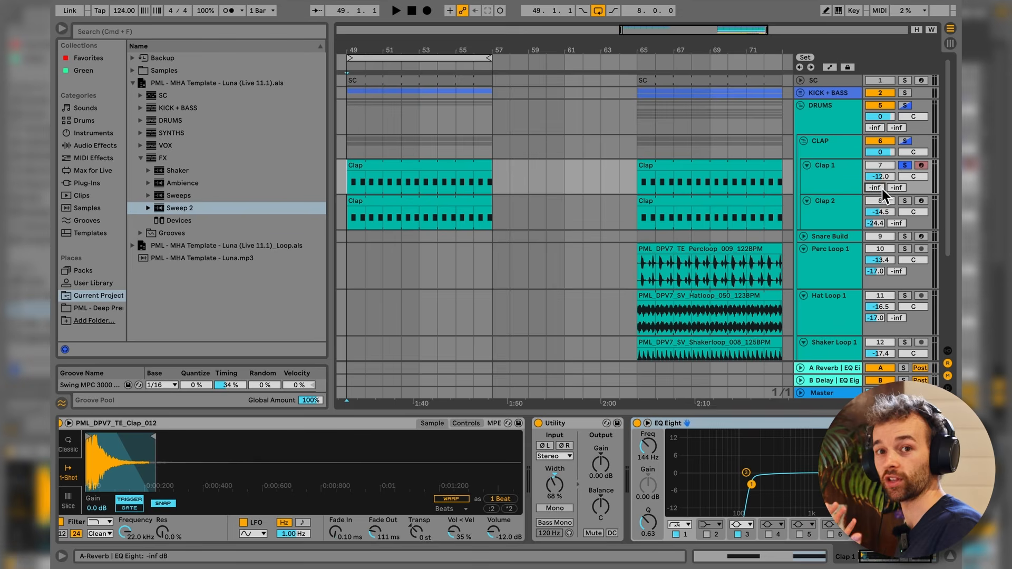
key("space")
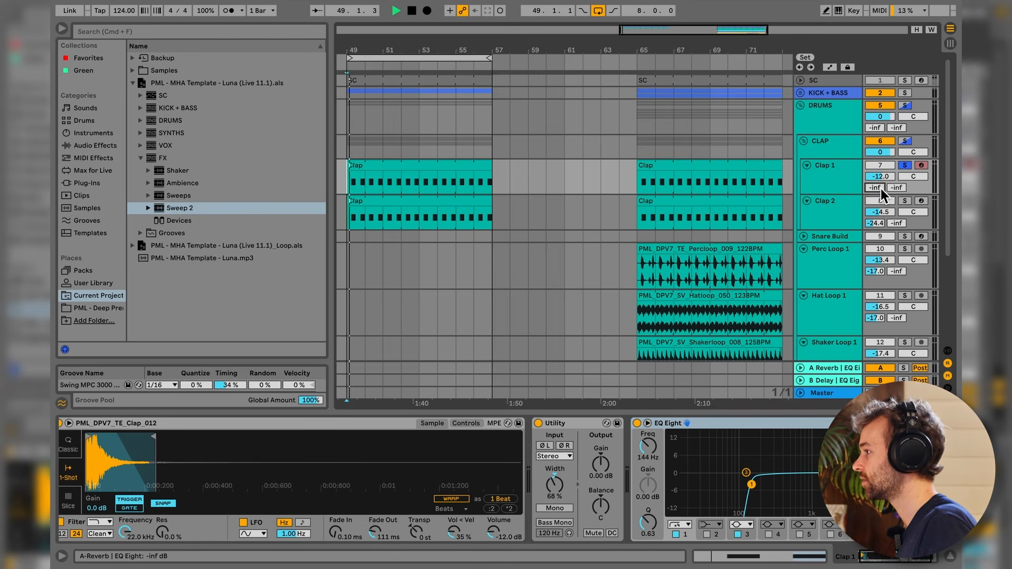
mouse_move(881, 188)
left_mouse_down()
mouse_move(881, 159)
mouse_move(881, 201)
mouse_move(897, 198)
left_mouse_up()
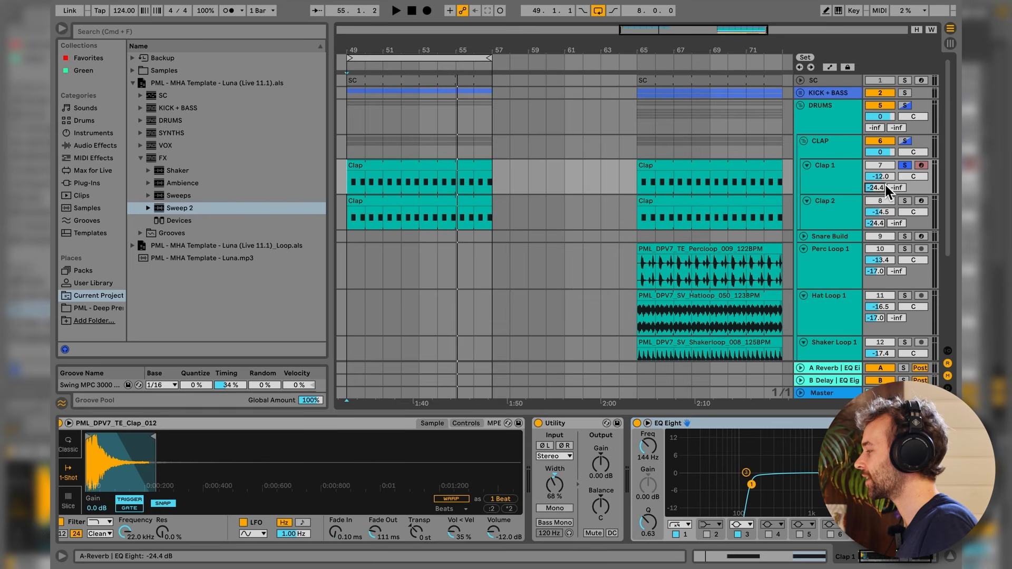
- Inspect the notes in Clap 2's MIDI clip at bar 49 and return to the track's devices
left_click(850, 172)
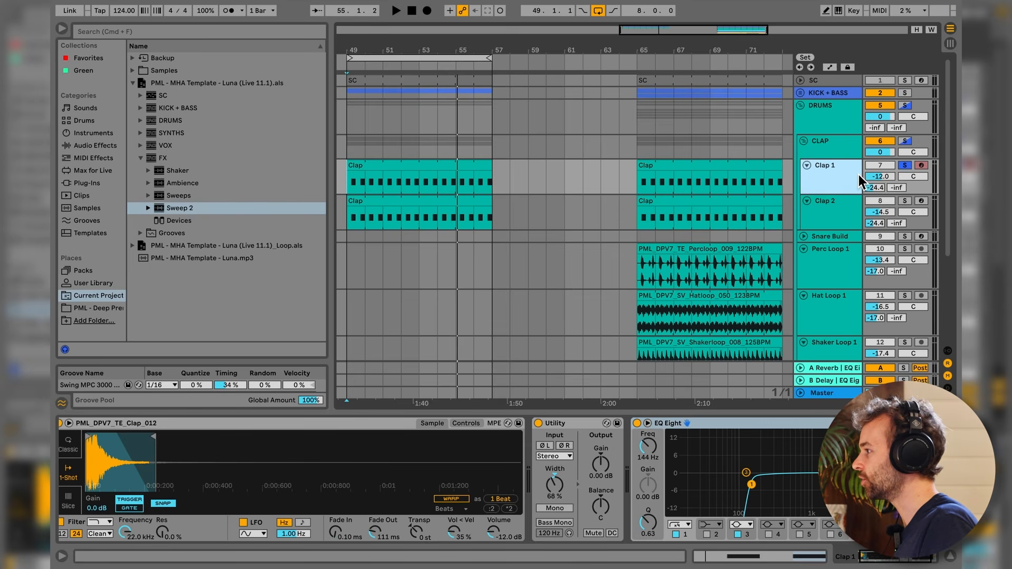
left_click(854, 203)
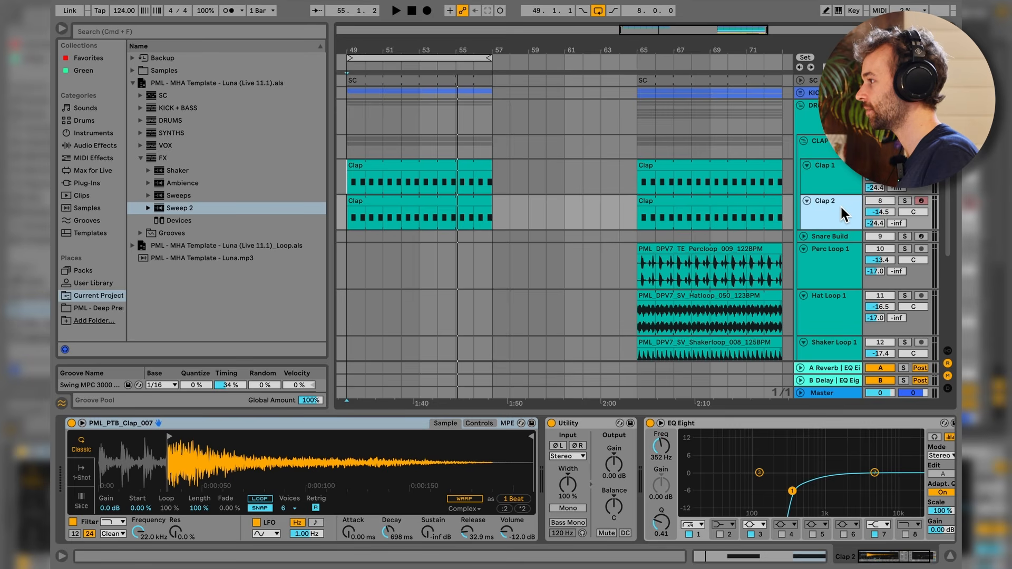
double_click(434, 211)
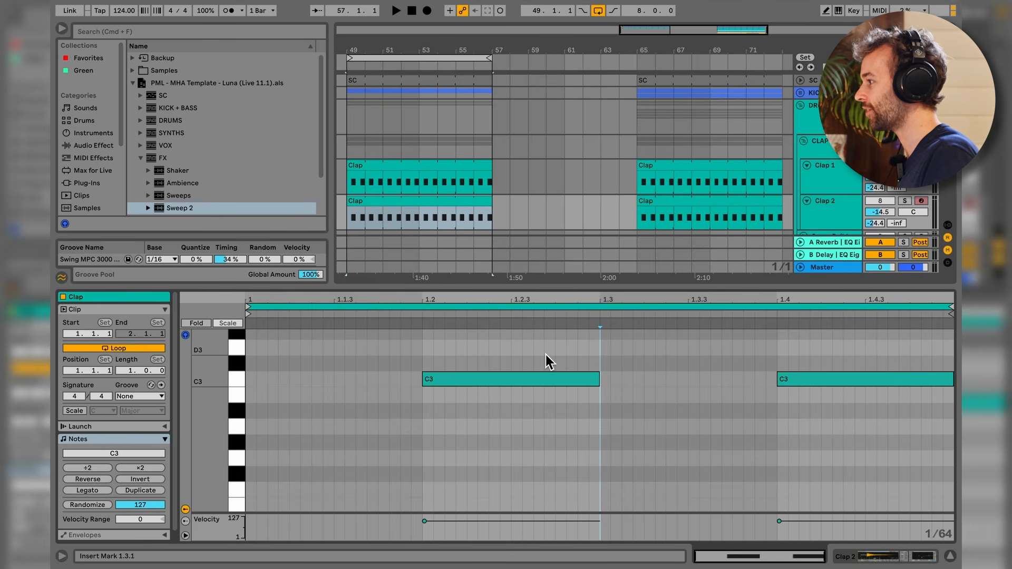
key("shift+Tab")
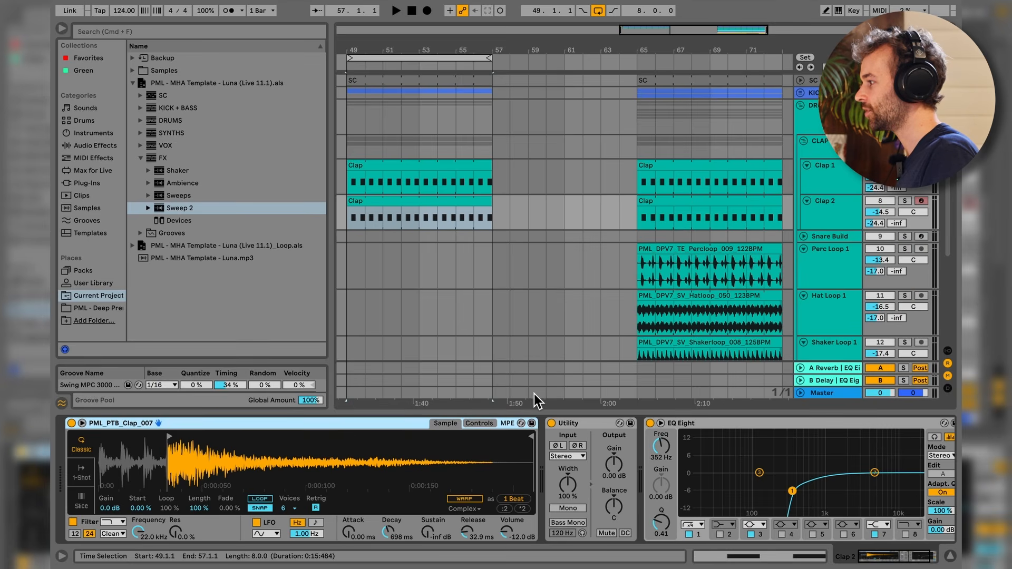
- Delete the Utility device from Clap 2's device chain
scroll(622, 432, "right", 3)
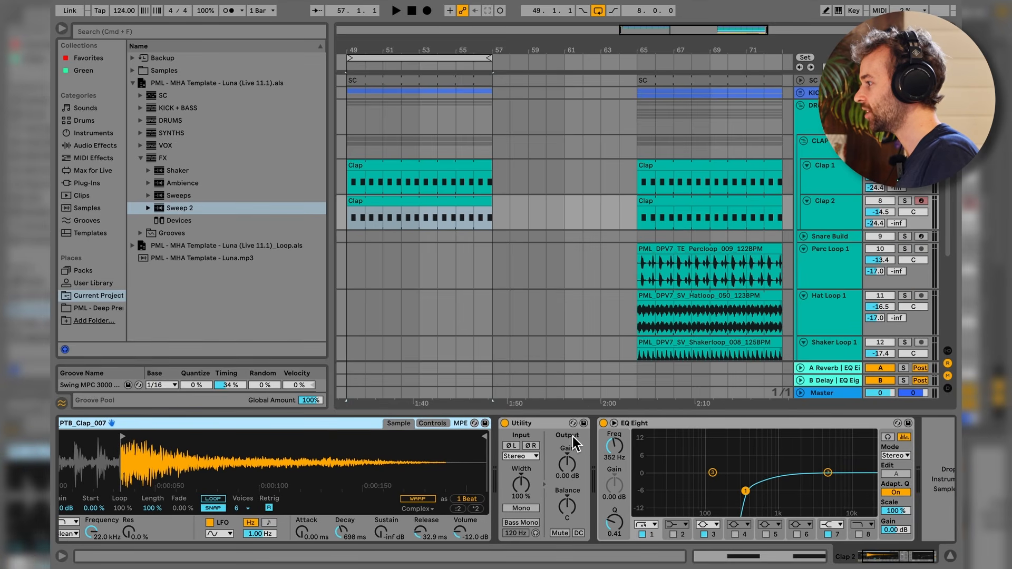
left_click(544, 431)
key("Delete")
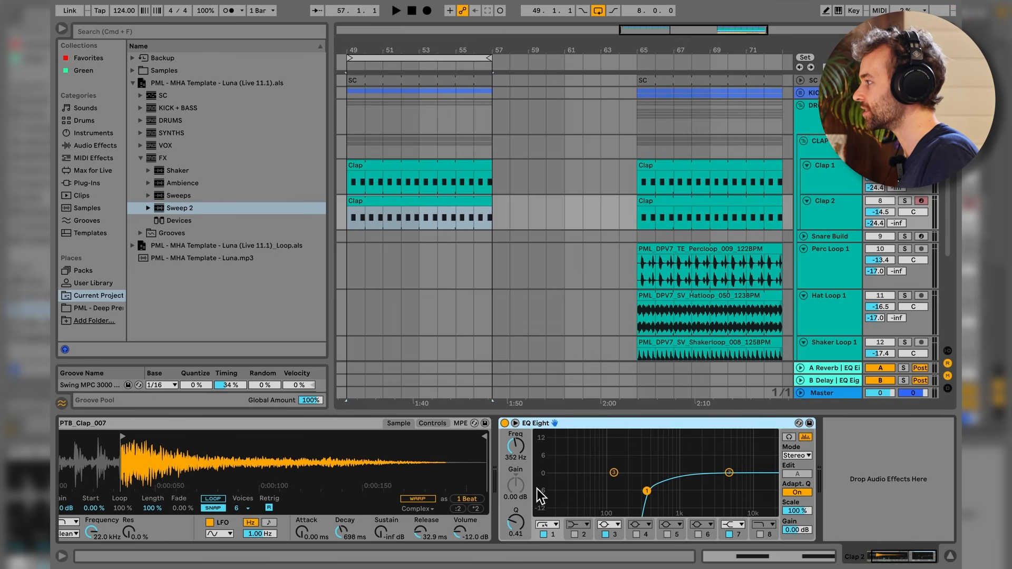
scroll(537, 489, "left", 3)
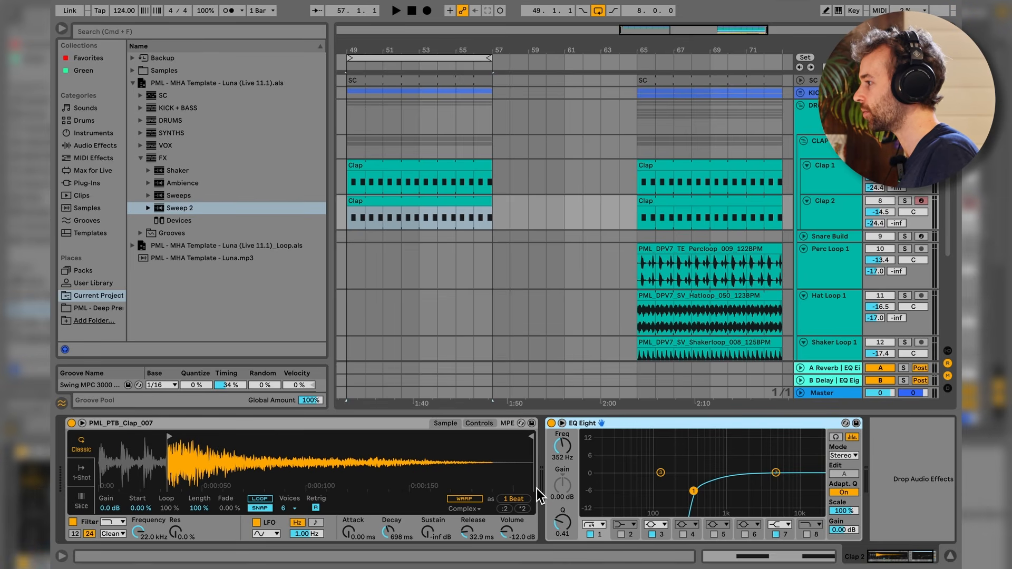
- Solo Clap 2, audition it with EQ Eight bypassed and active, and set its low-cut filter to 484 Hz
left_click(905, 201)
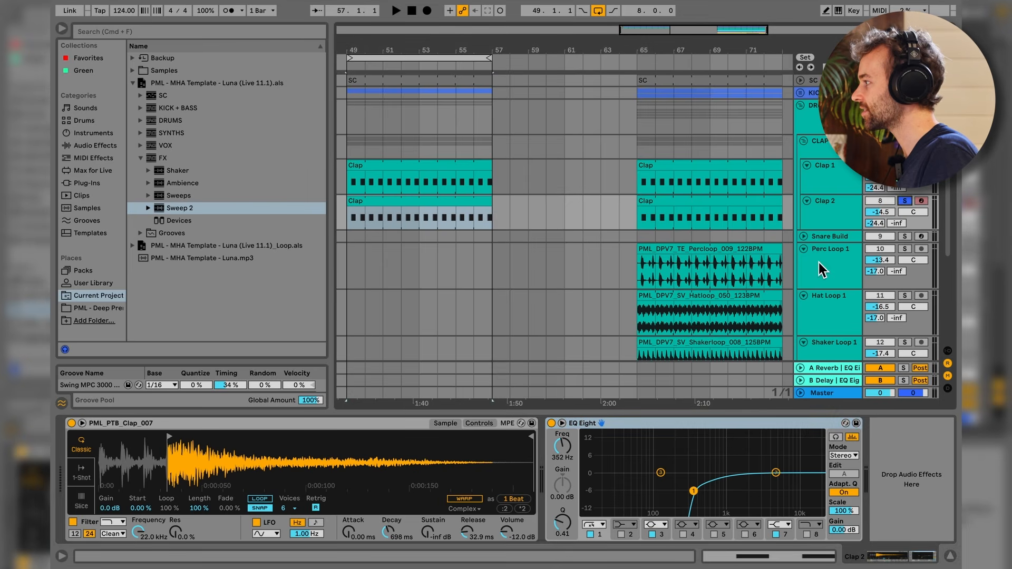
left_click(553, 424)
left_click(412, 204)
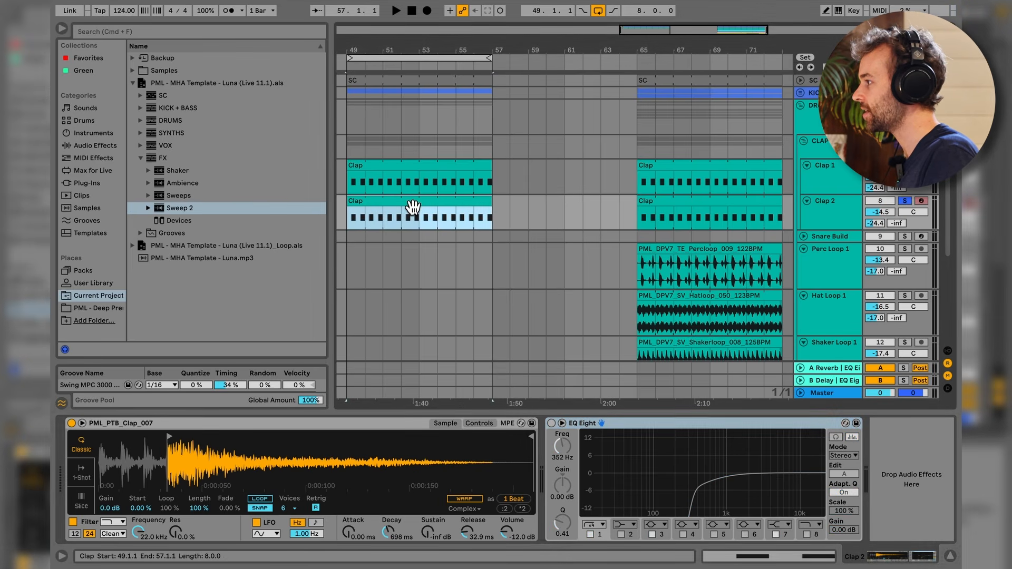
key("space")
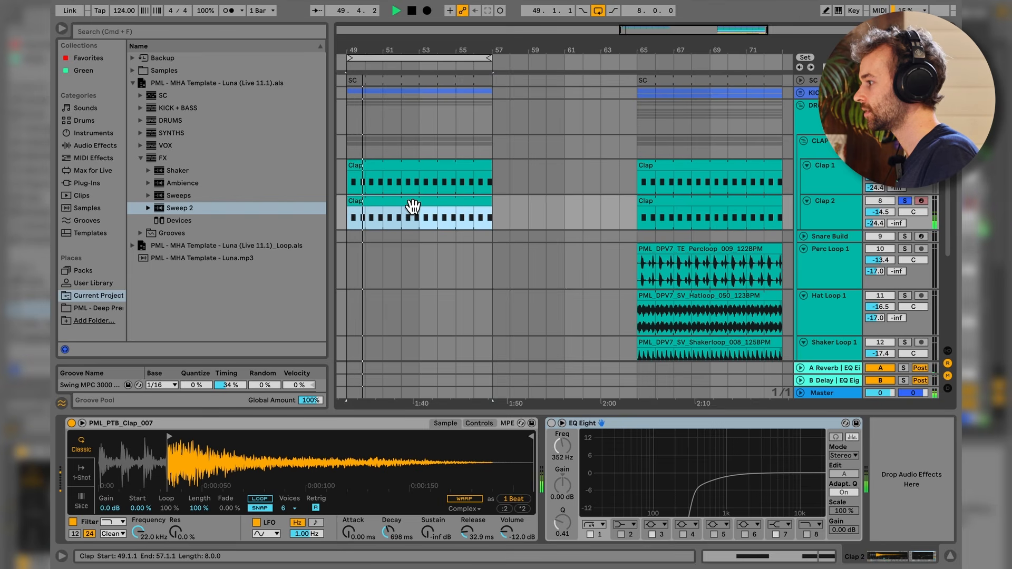
left_click(551, 425)
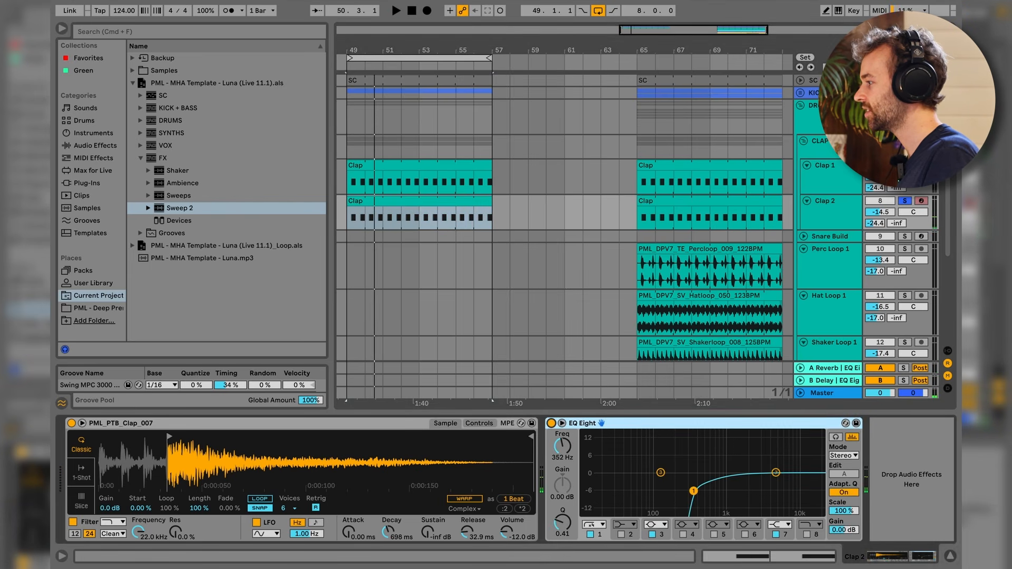
mouse_move(700, 498)
left_mouse_down()
mouse_move(602, 484)
mouse_move(703, 490)
left_mouse_up()
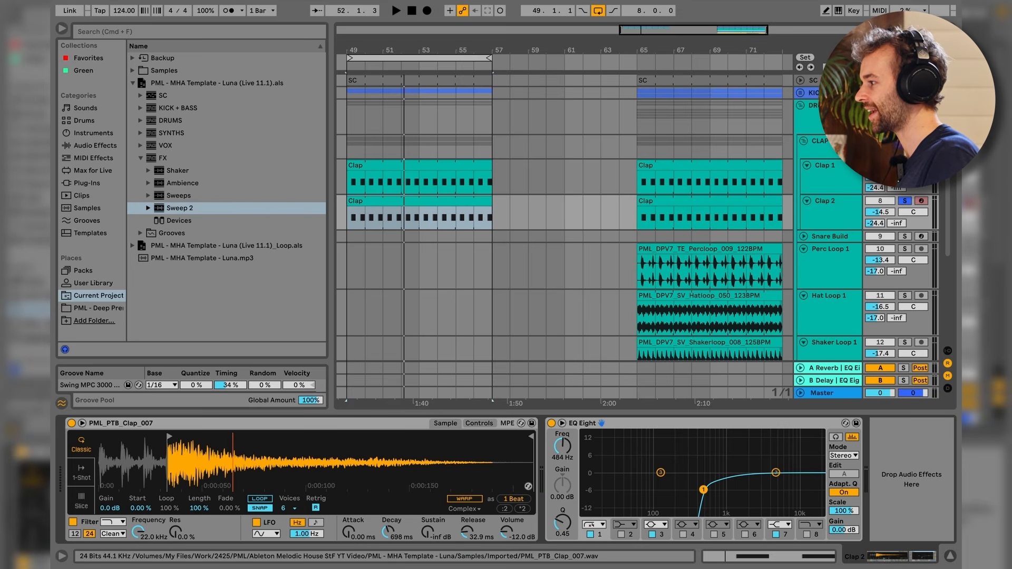
- Audition Clap 2 with the sample start at the very beginning of the waveform, and return the start marker to the main transient
mouse_move(171, 438)
left_mouse_down()
mouse_move(81, 437)
mouse_move(170, 439)
mouse_move(100, 439)
left_mouse_up()
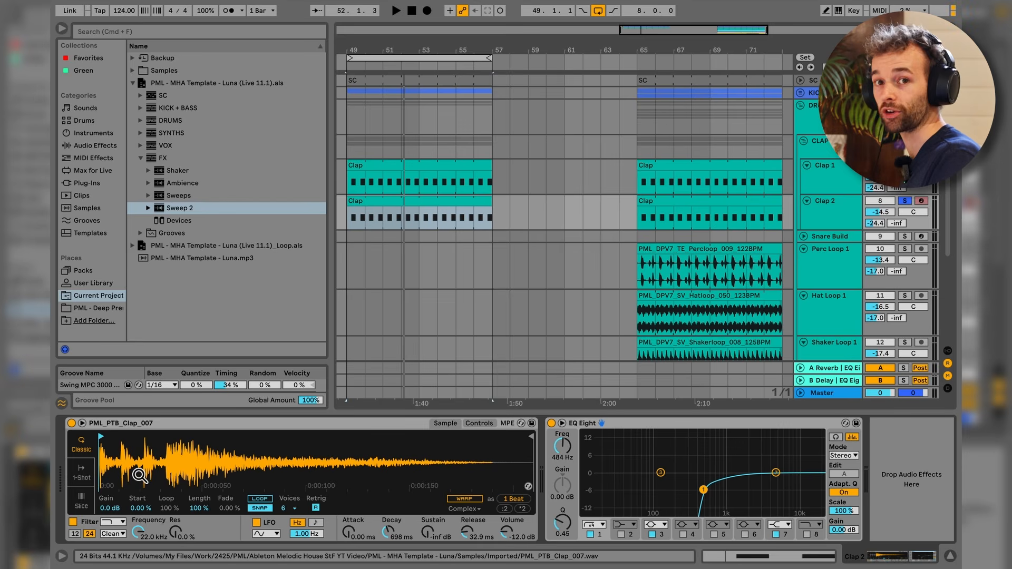
key("space")
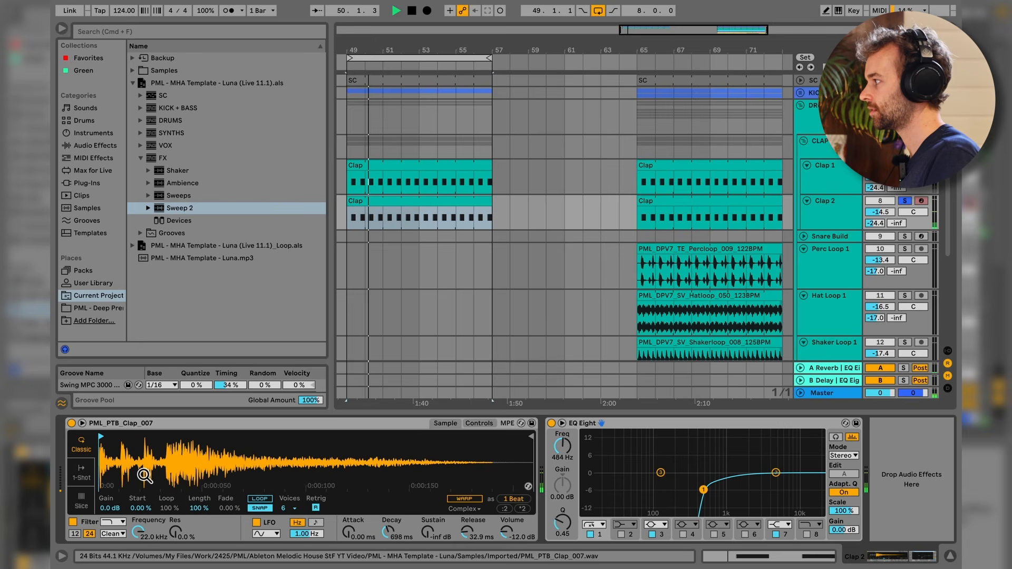
left_click_drag(101, 437, 169, 439)
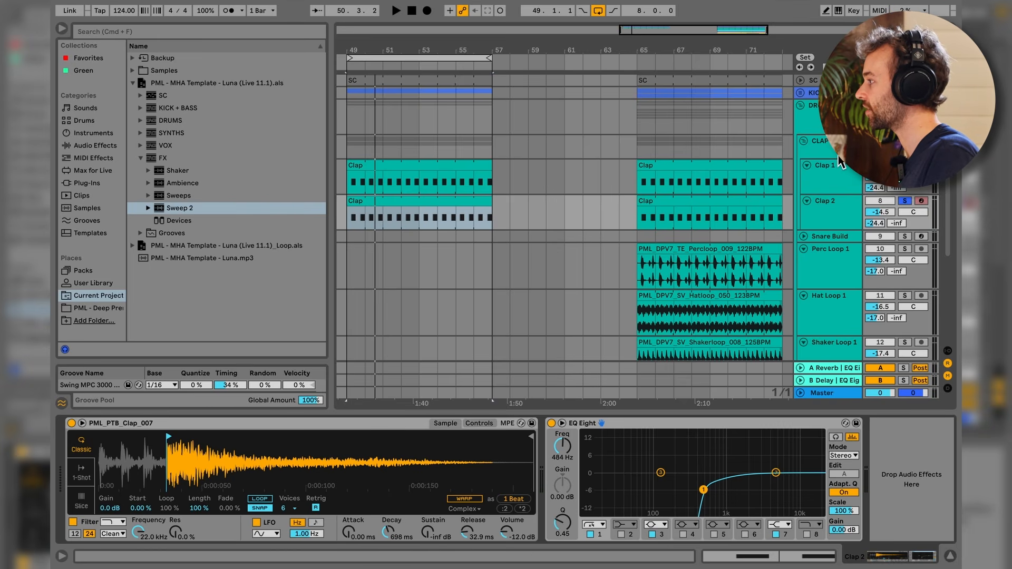
- Review the A Reverb return, both clap tracks and the CLAP group's devices
left_click(855, 208)
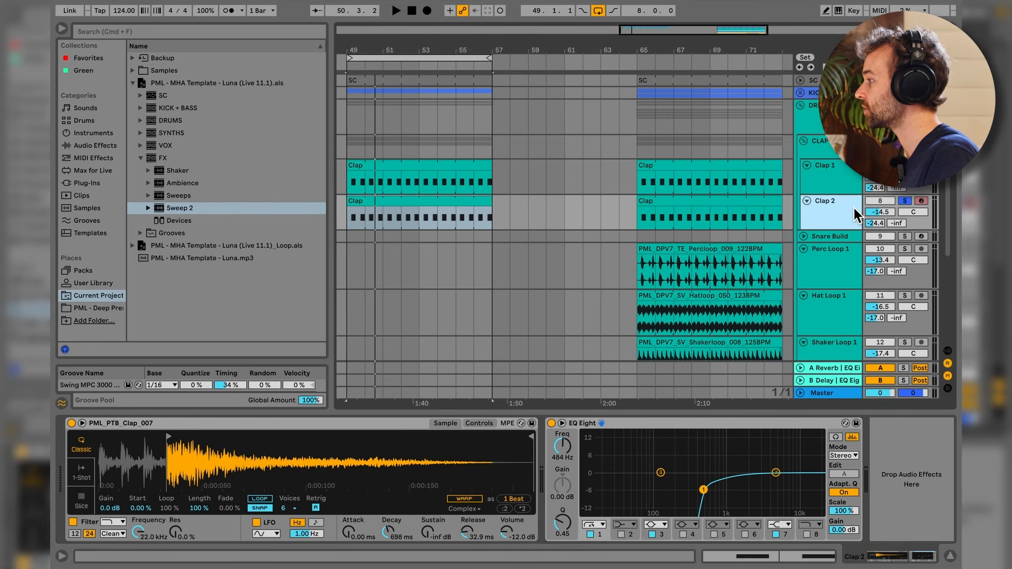
left_click(836, 371)
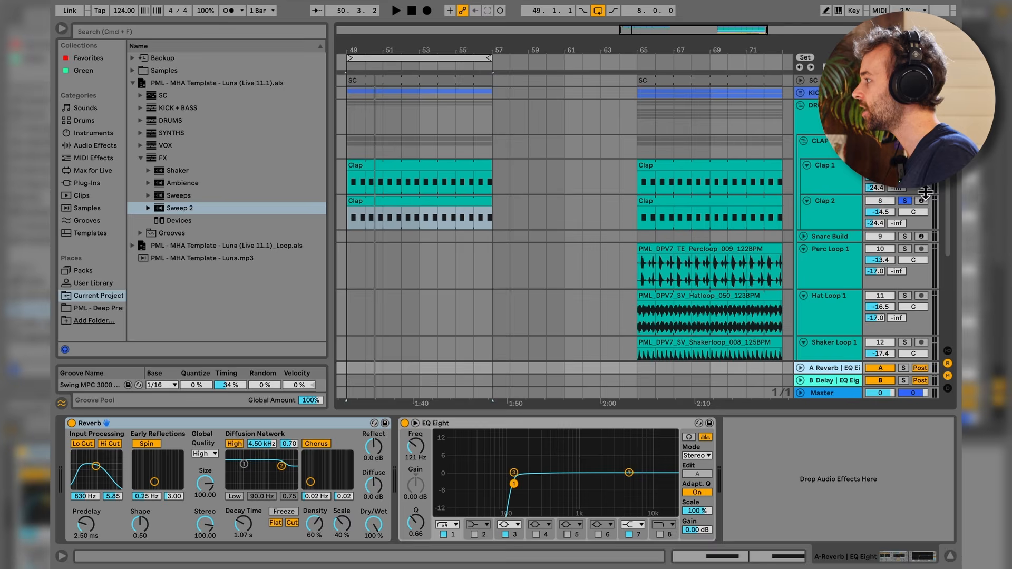
left_click(835, 217)
left_click(843, 181)
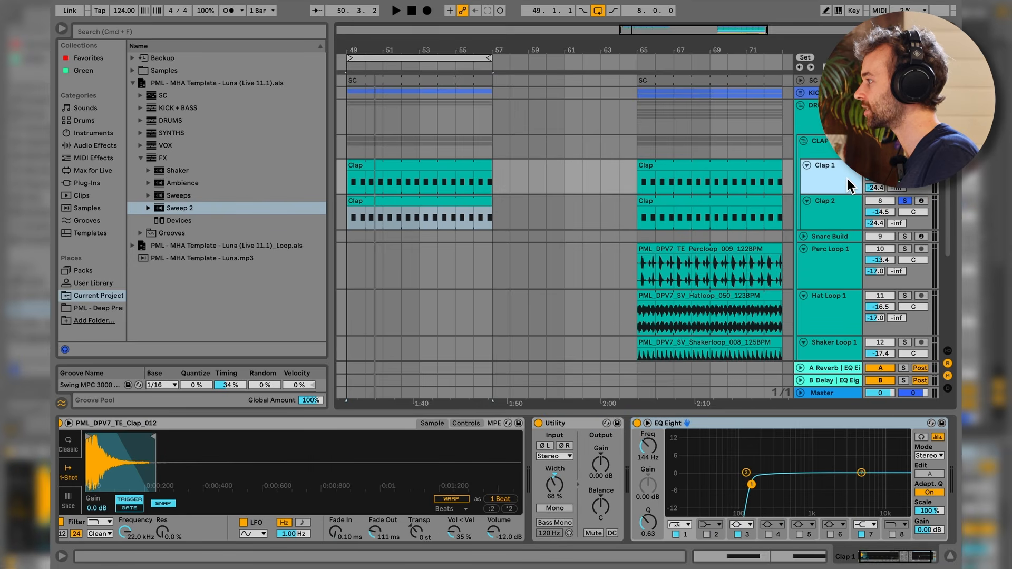
left_click(842, 156)
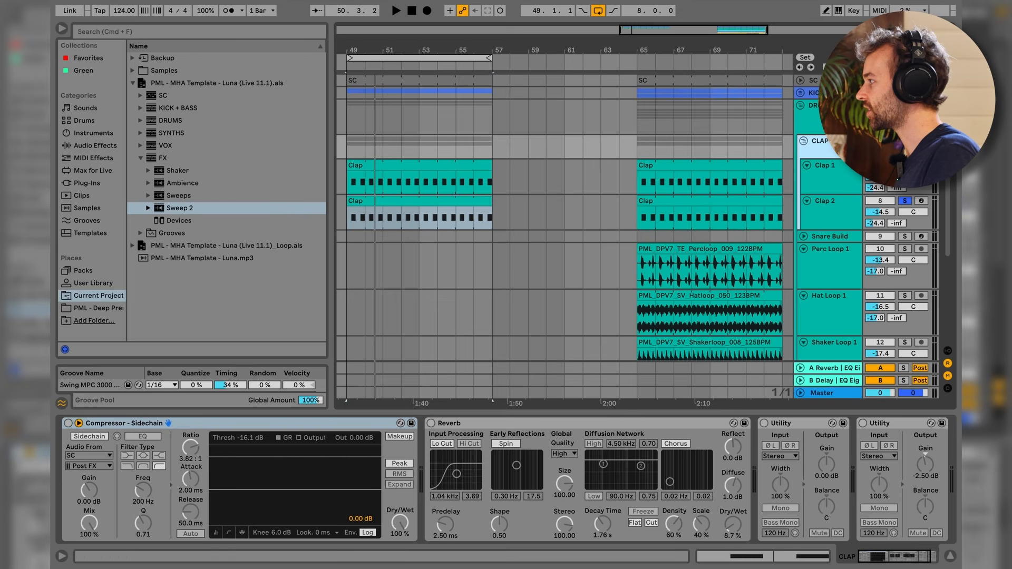
- Take Clap 2 out of solo, activate it, and play the claps from bar 49 with the CLAP group's devices off
left_click(350, 142)
key("space")
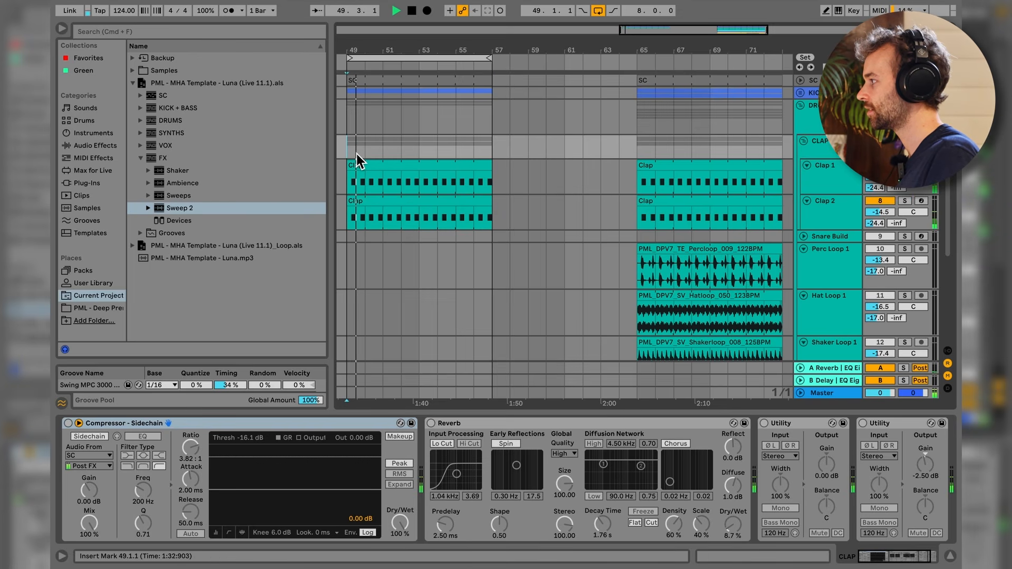
key("space")
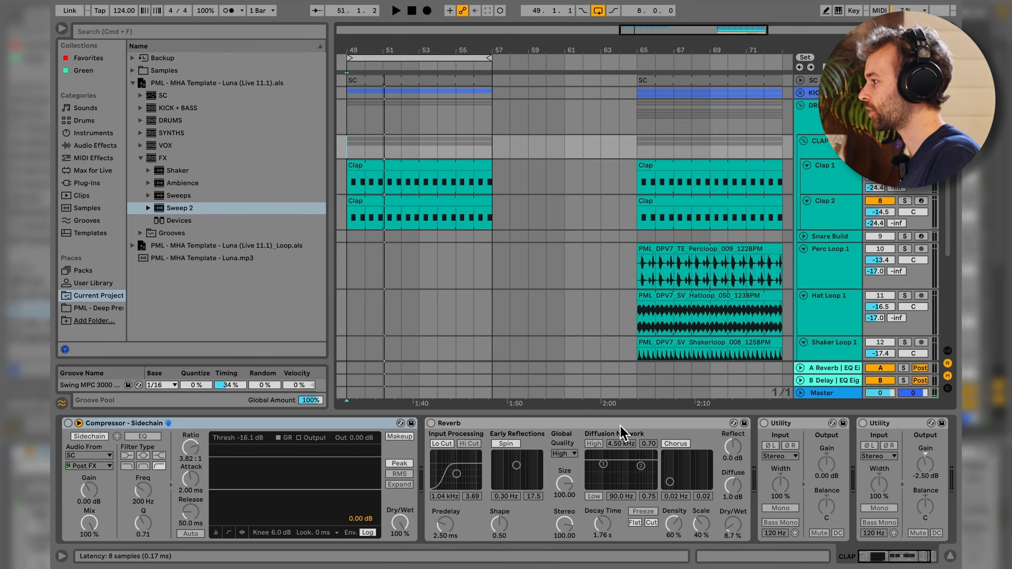
- Re-enable the sidechain Compressor on the CLAP group and check the SC track that feeds it
left_click(68, 425)
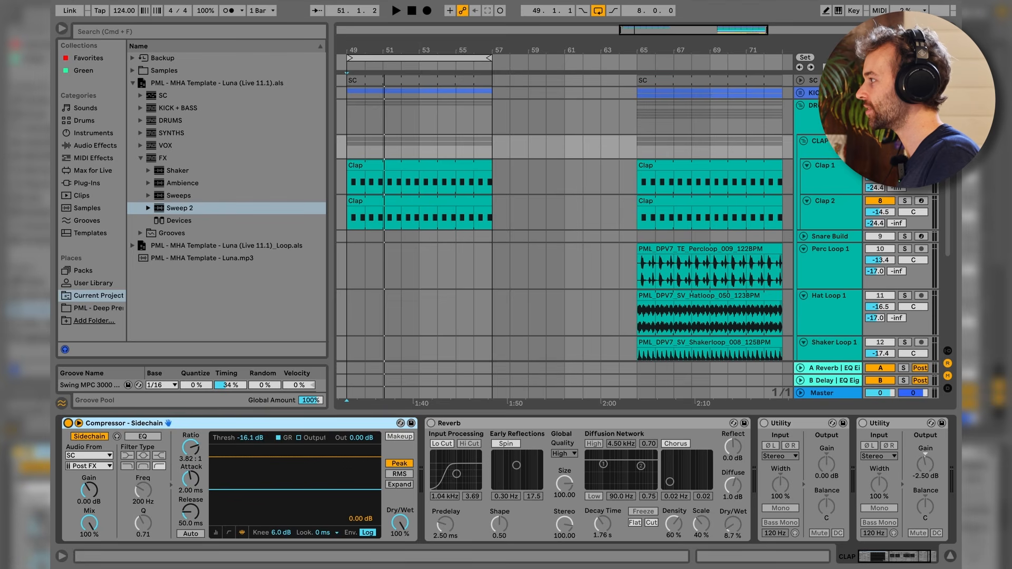
left_click(377, 79)
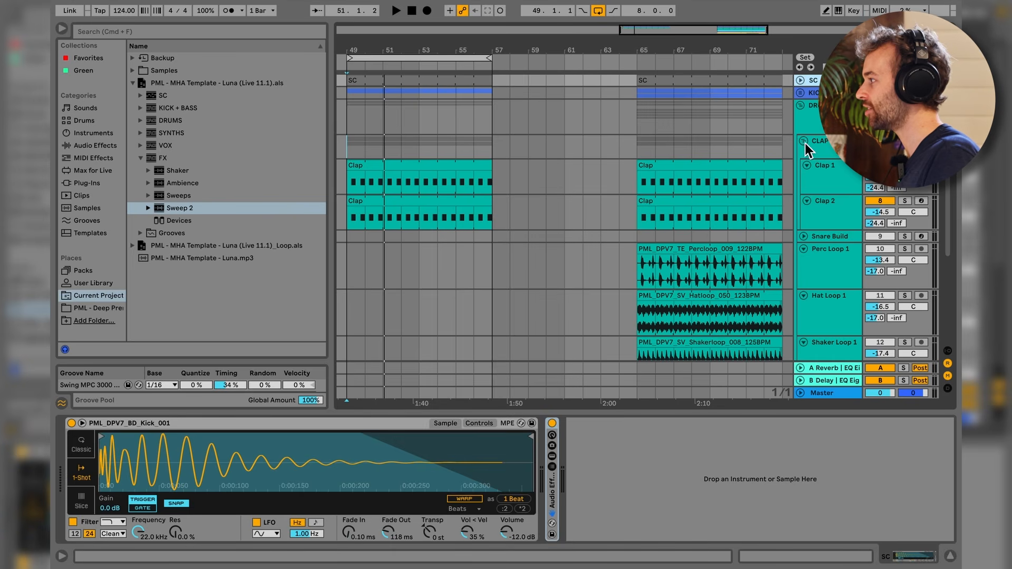
left_click(821, 151)
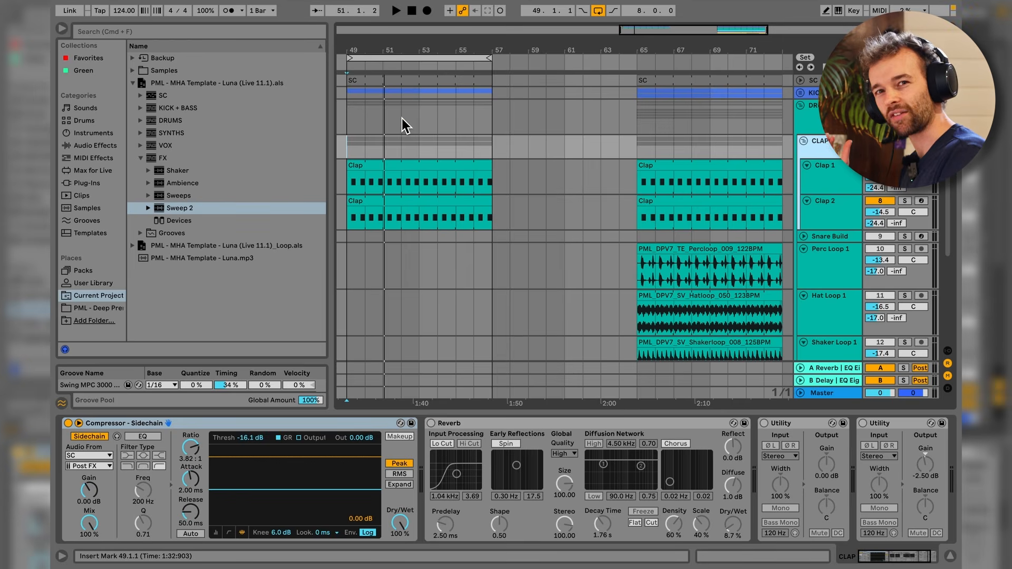
- Audition the claps from bar 49 with the CLAP group's sidechain Compressor on, bypassed and on again
key("space")
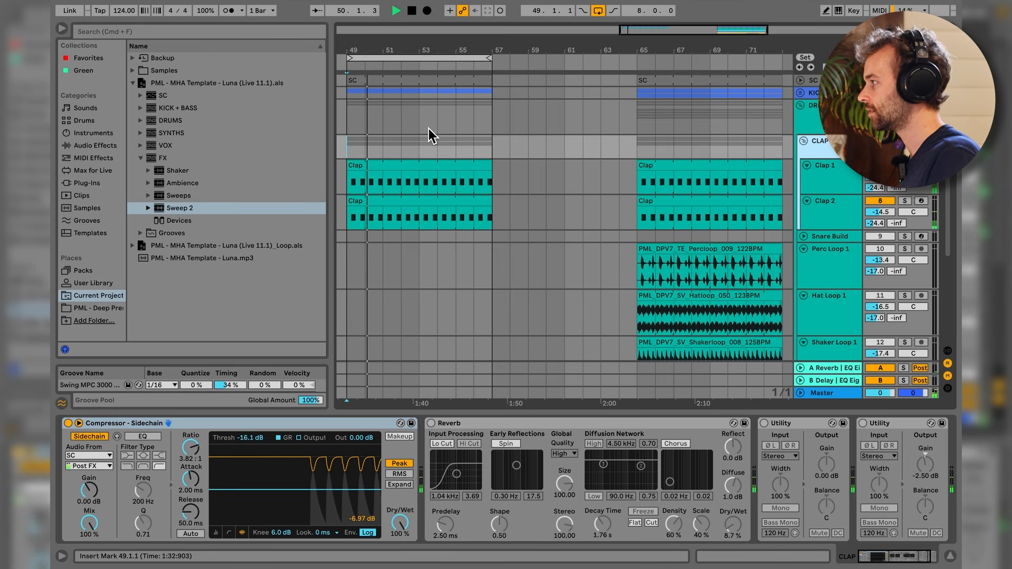
left_click(69, 424)
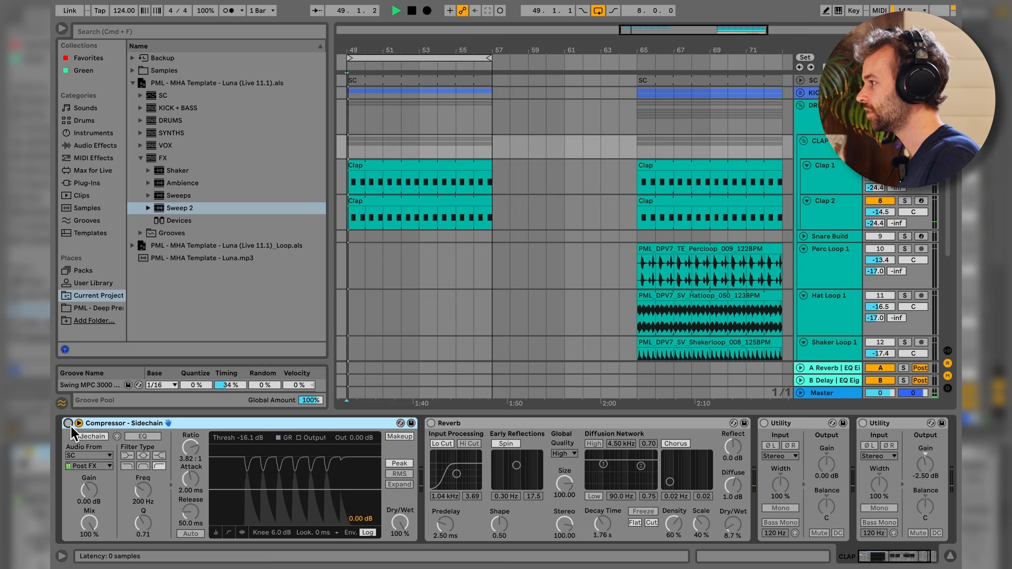
key("space")
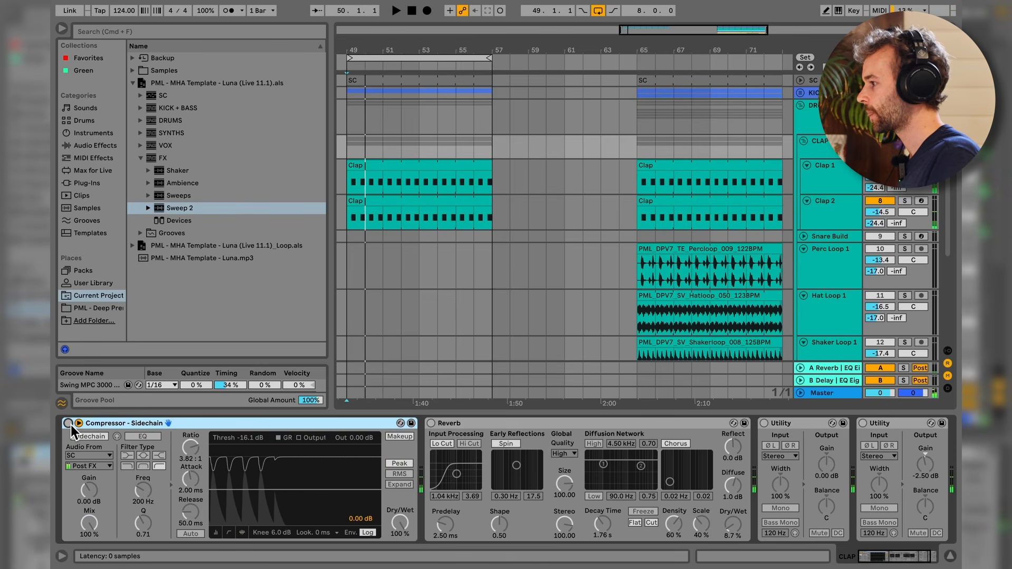
left_click(68, 424)
key("space")
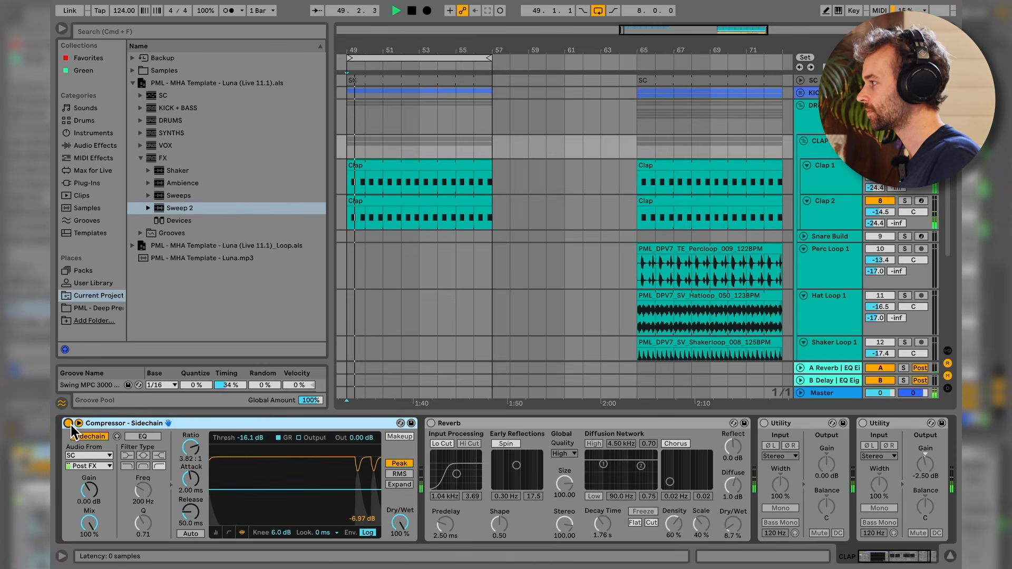
key("space")
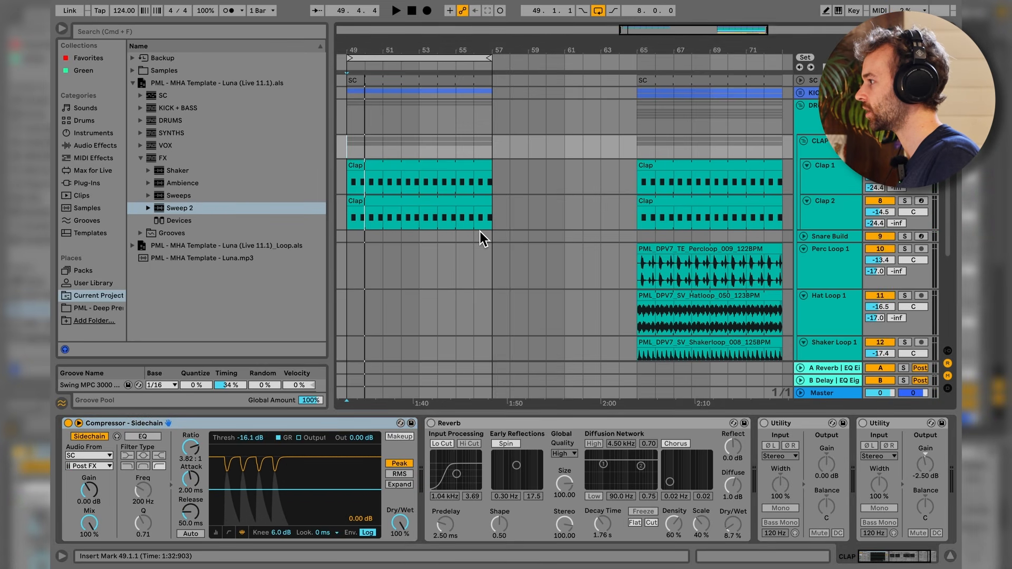
- Play the loop again from bar 49, bypassing and re-enabling the CLAP group's sidechain Compressor during playback
key("space")
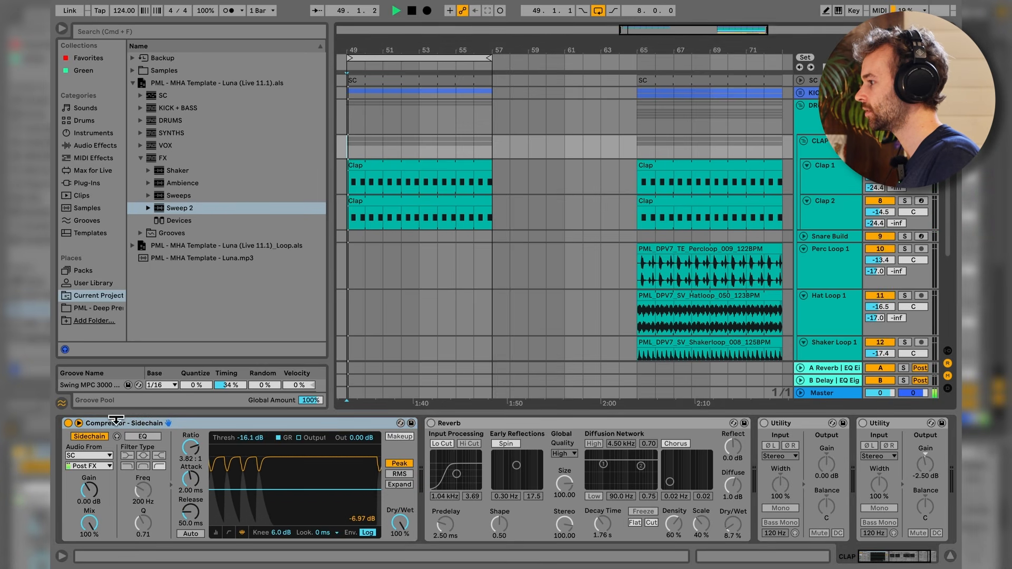
left_click(68, 423)
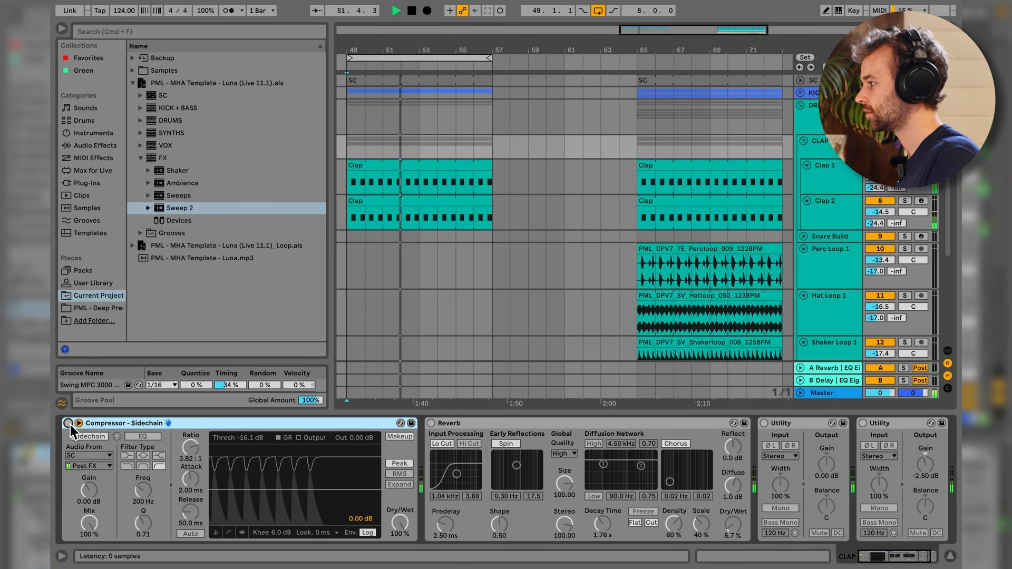
left_click(68, 423)
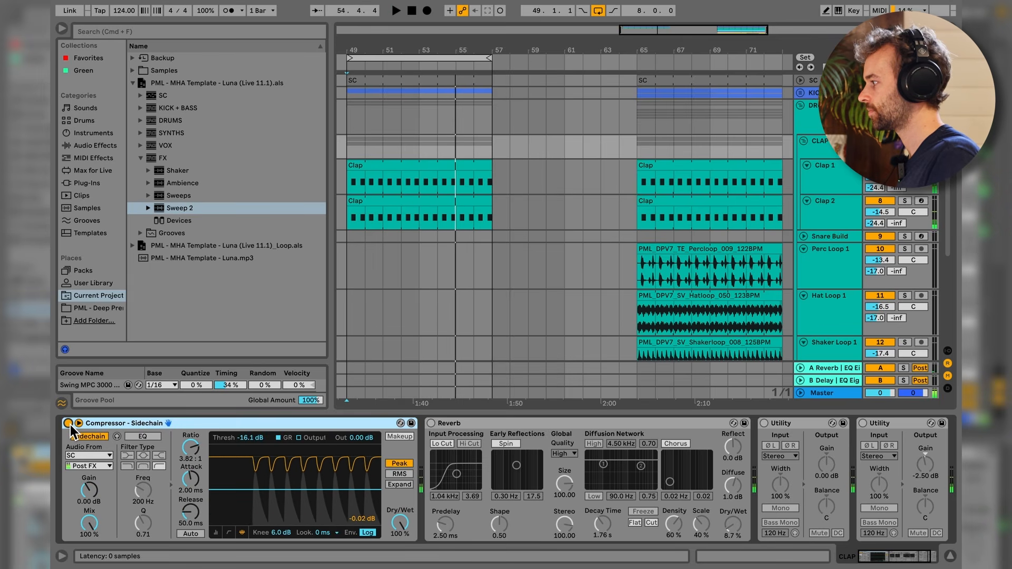
key("space")
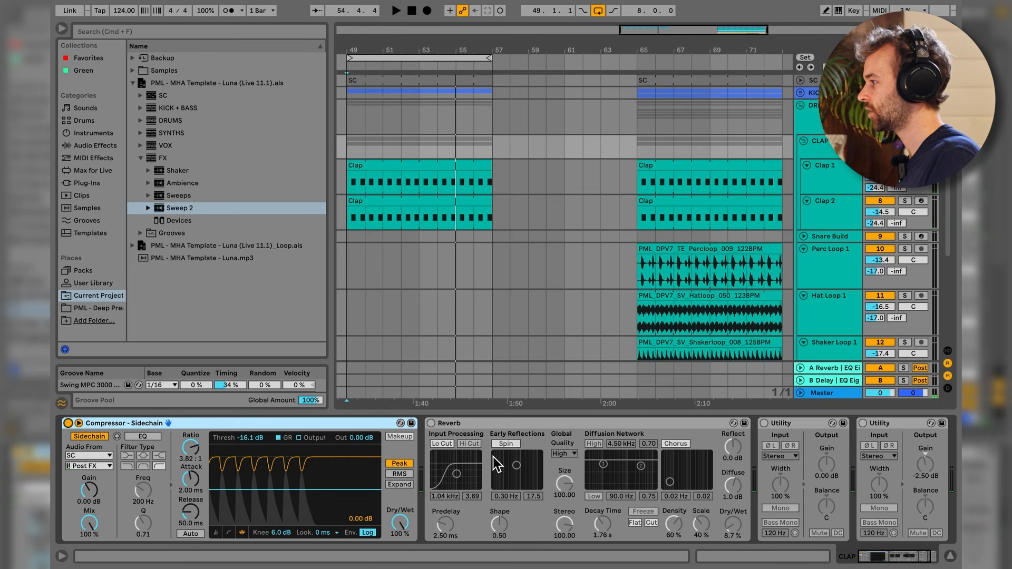
- Enable the Reverb on the CLAP group and play the claps from bar 49
left_click(432, 425)
key("space")
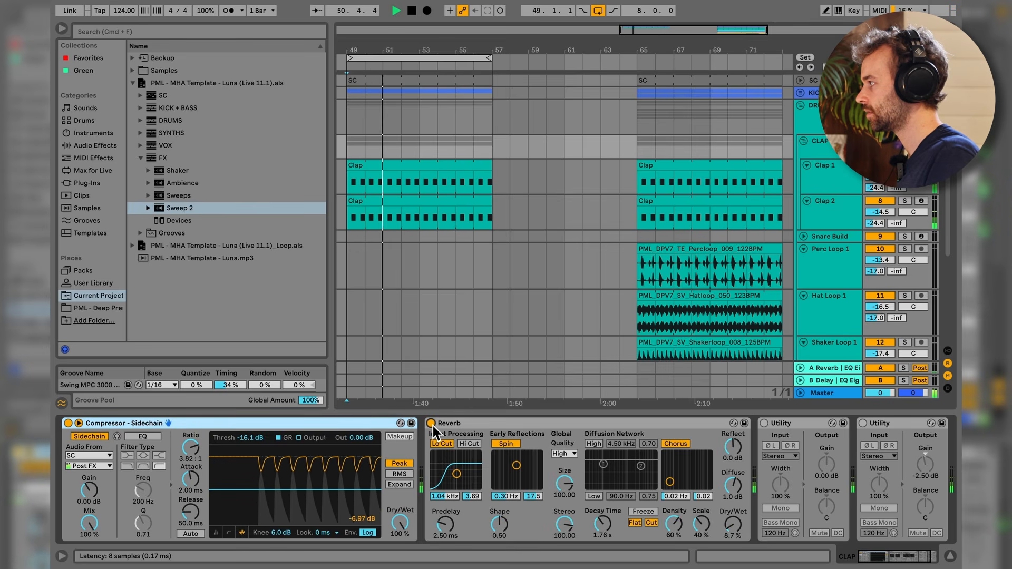
key("space")
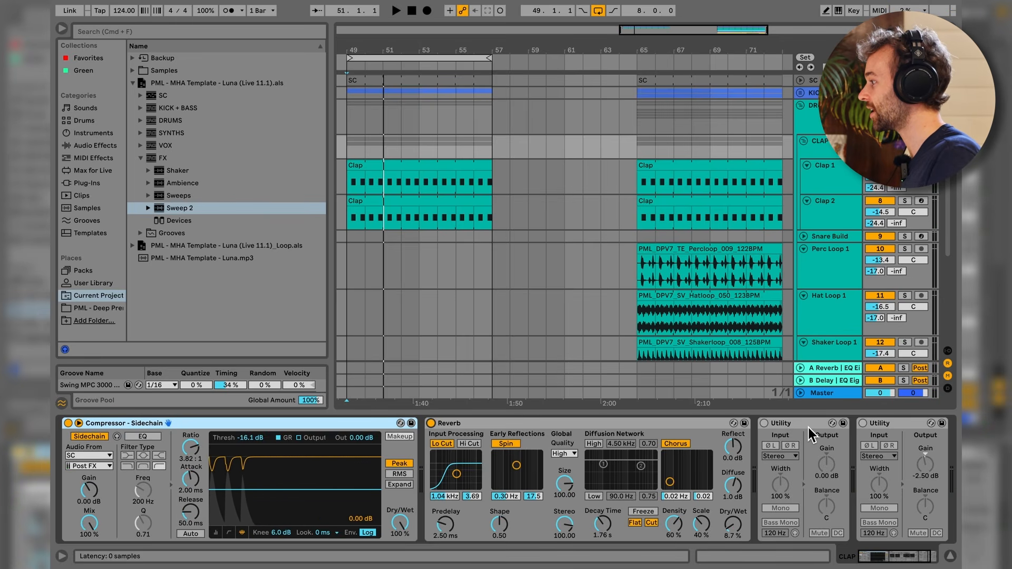
- Delete the 0 dB Utility from the CLAP group, enable the -2.50 dB Utility and place the insert marker at bar 49
left_click(769, 425)
left_click(766, 424)
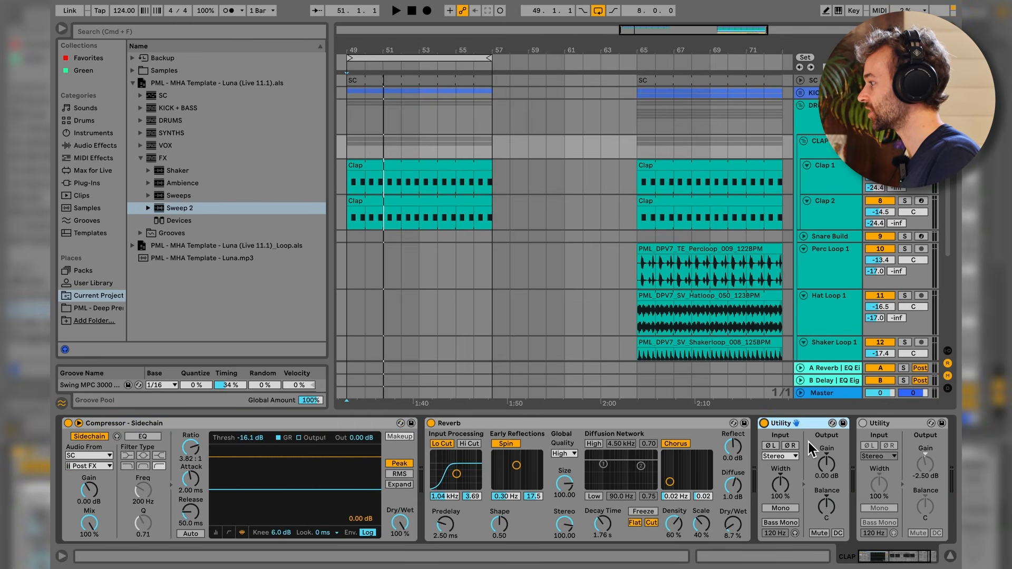
key("Delete")
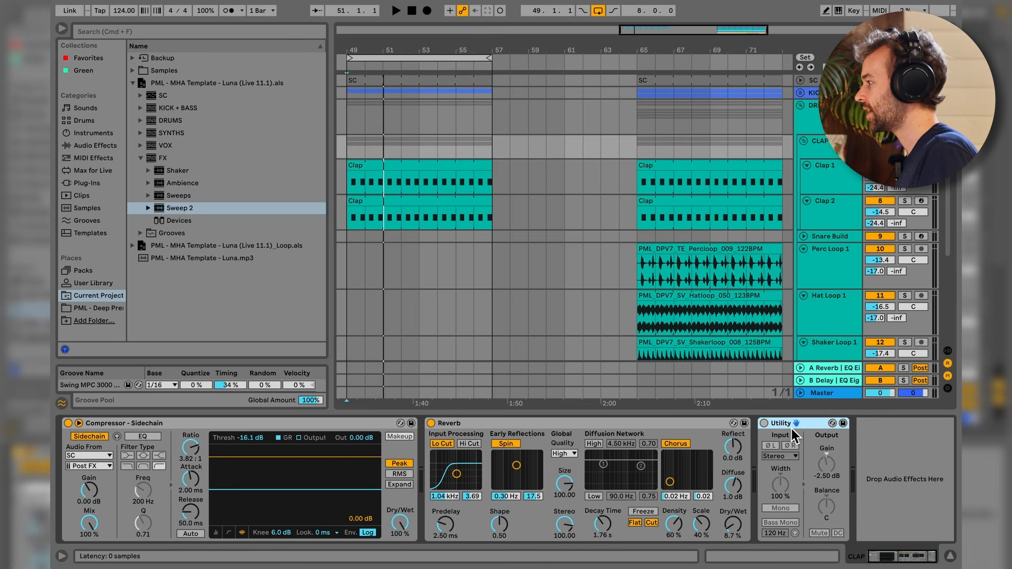
left_click(765, 423)
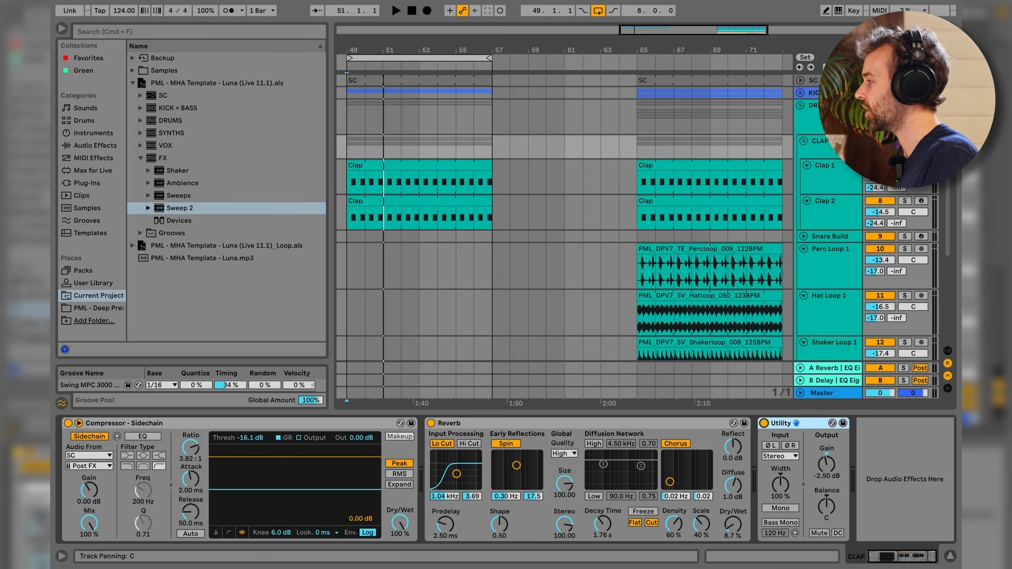
left_click(351, 137)
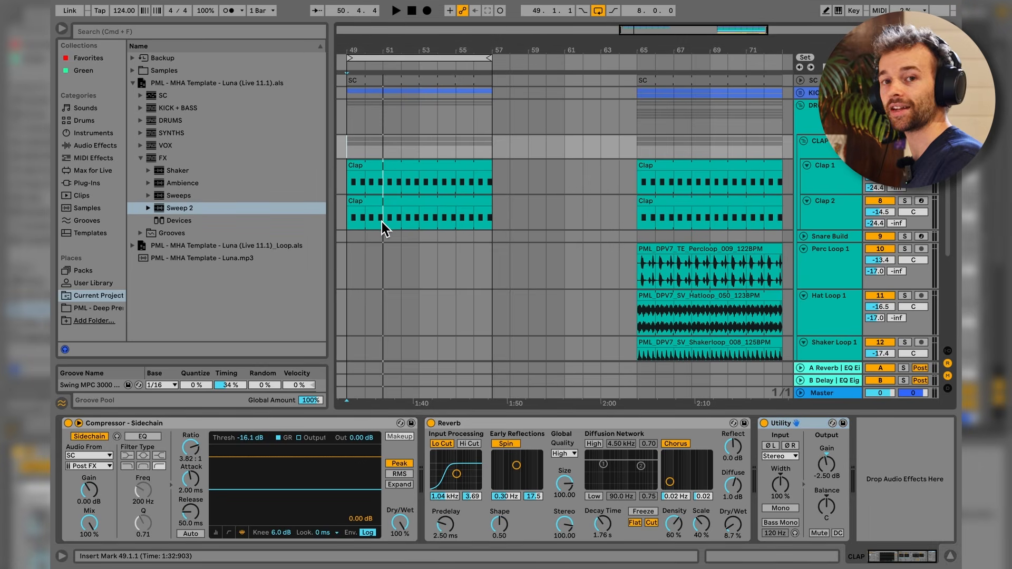
- Review the hat, shaker, ride and perc loop tracks and the devices on them
left_click(846, 279)
scroll(848, 282, "down", 3)
left_click(846, 273)
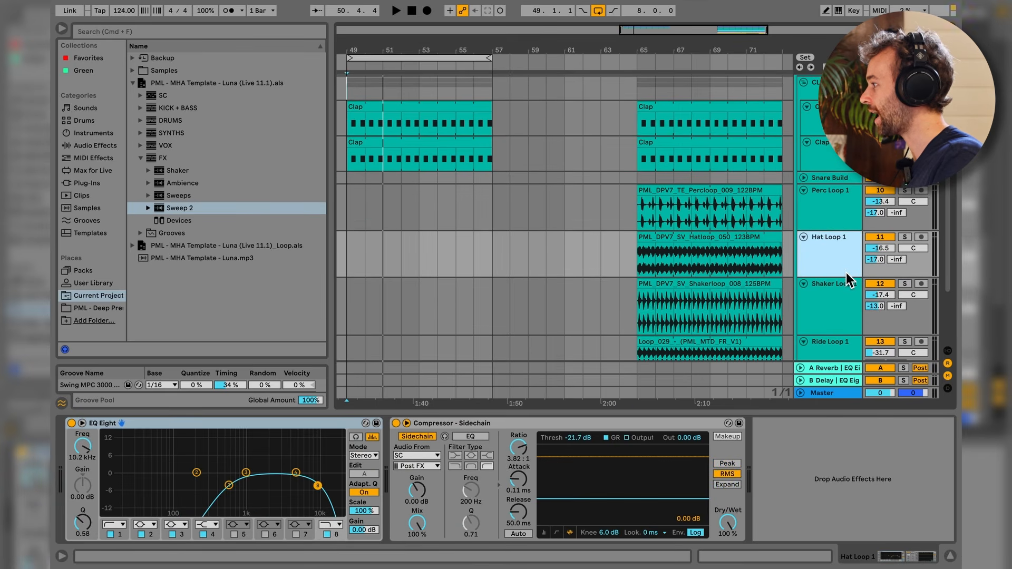
scroll(846, 274, "down", 2)
left_click(847, 274)
scroll(847, 272, "down", 2)
left_click(843, 315)
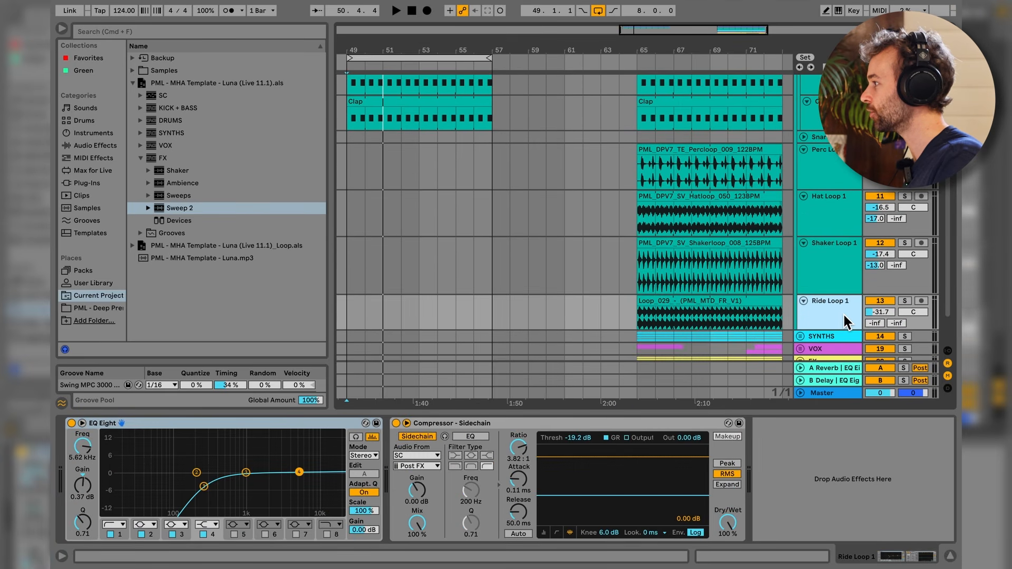
left_click(834, 184)
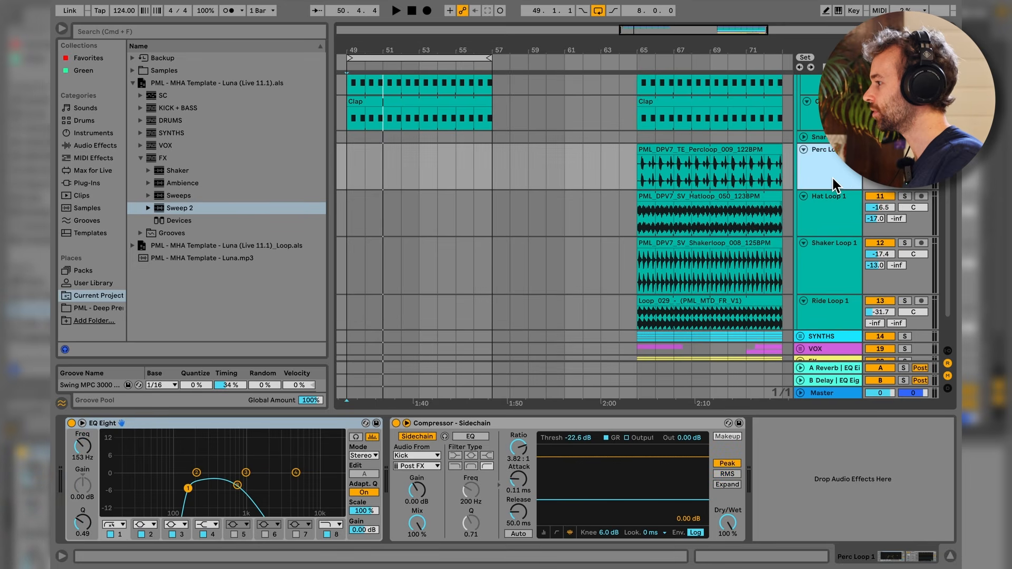
- Copy the Perc Loop 1 clip from bar 65 to bar 49 and play it with the track's EQ Eight and Compressor off
left_click_drag(752, 160, 453, 172)
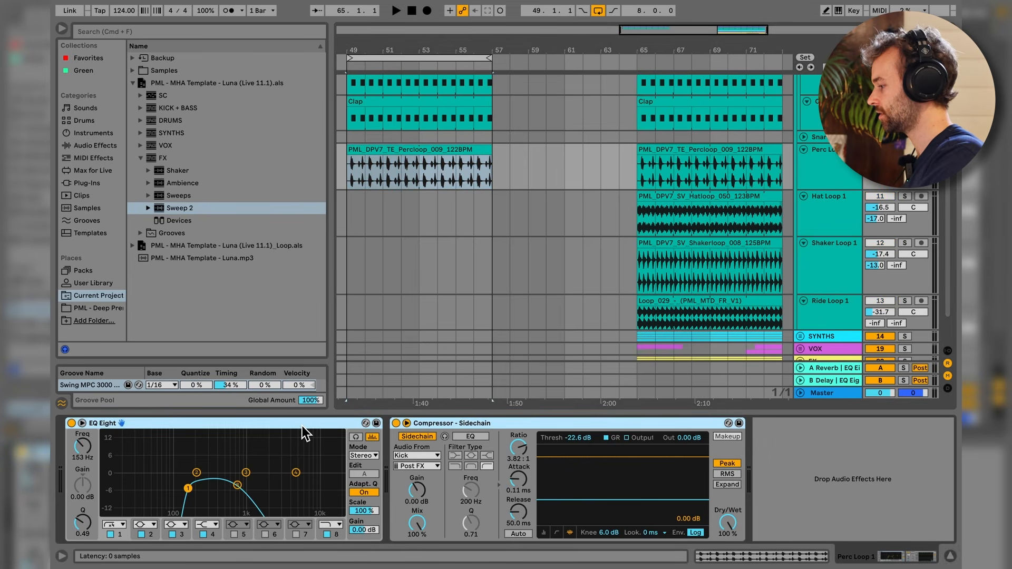
key("0")
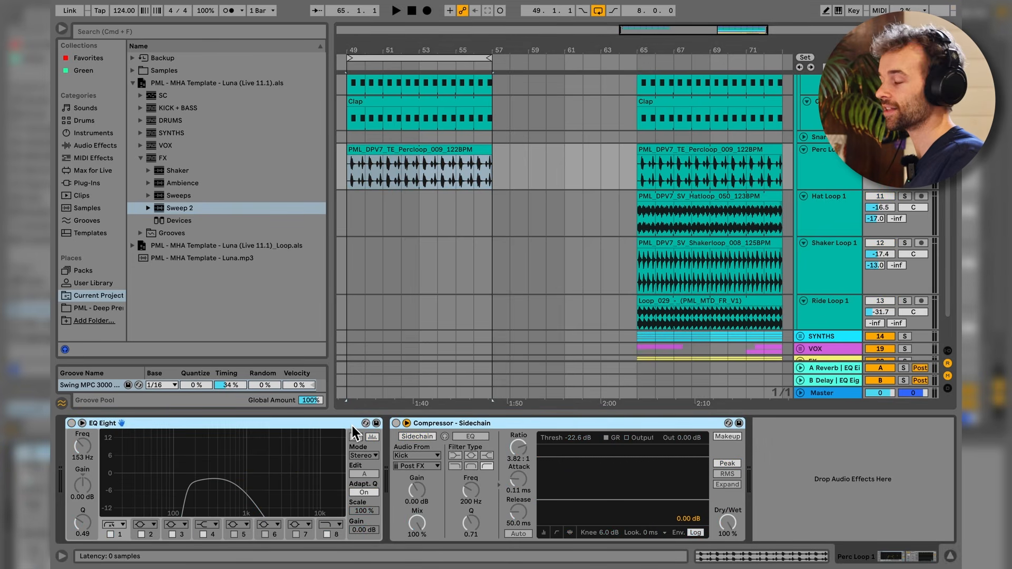
key("space")
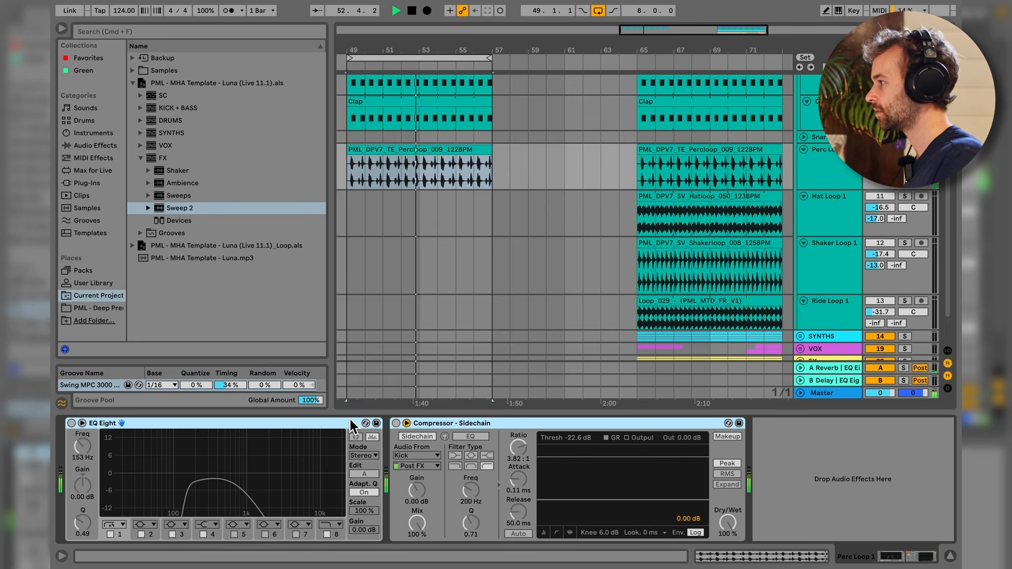
key("space")
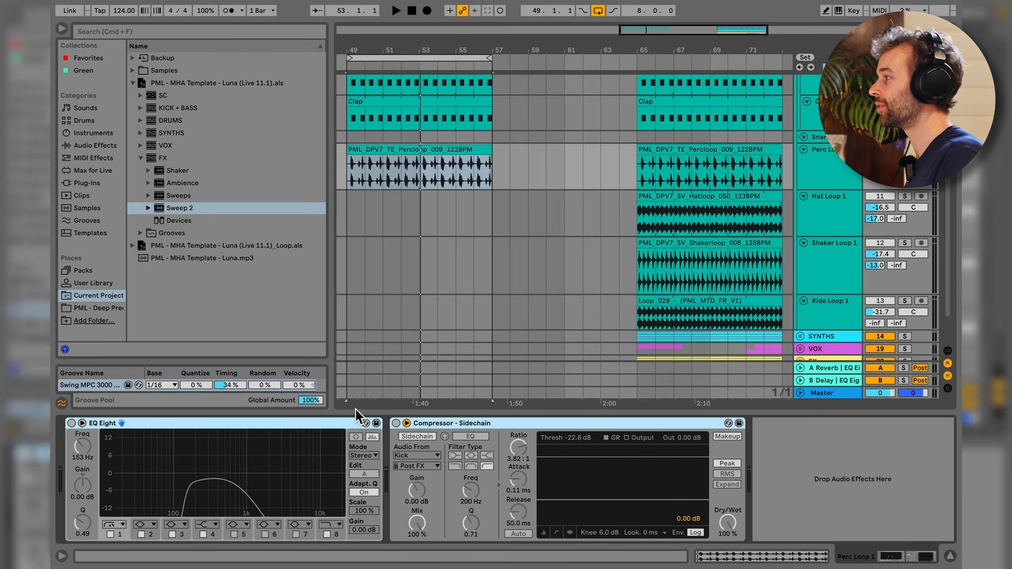
- Open the perc loop clip at bar 49 and check its Swing MPC 3000 16ths 57 groove and the Groove Pool settings
double_click(449, 168)
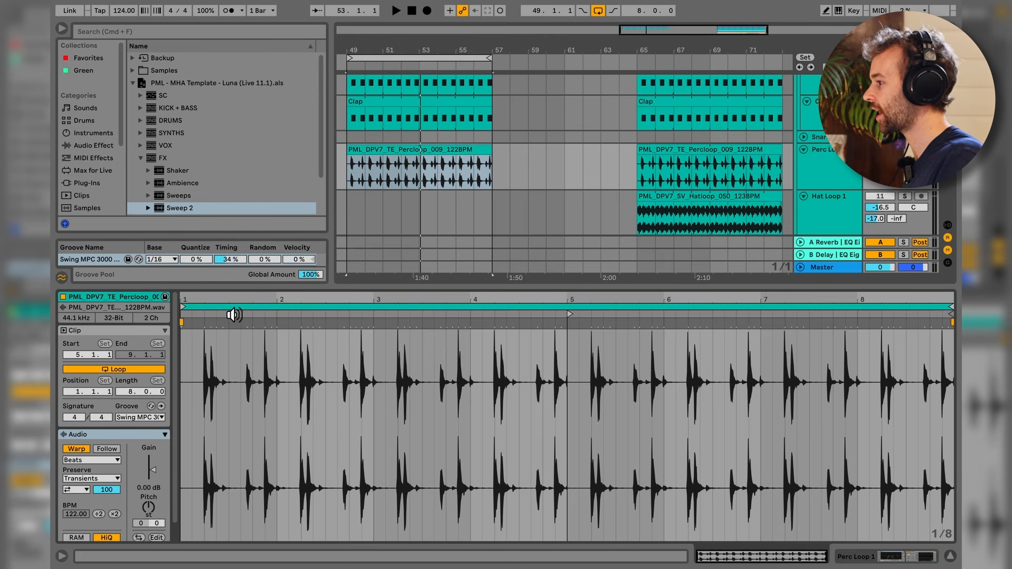
left_click(143, 418)
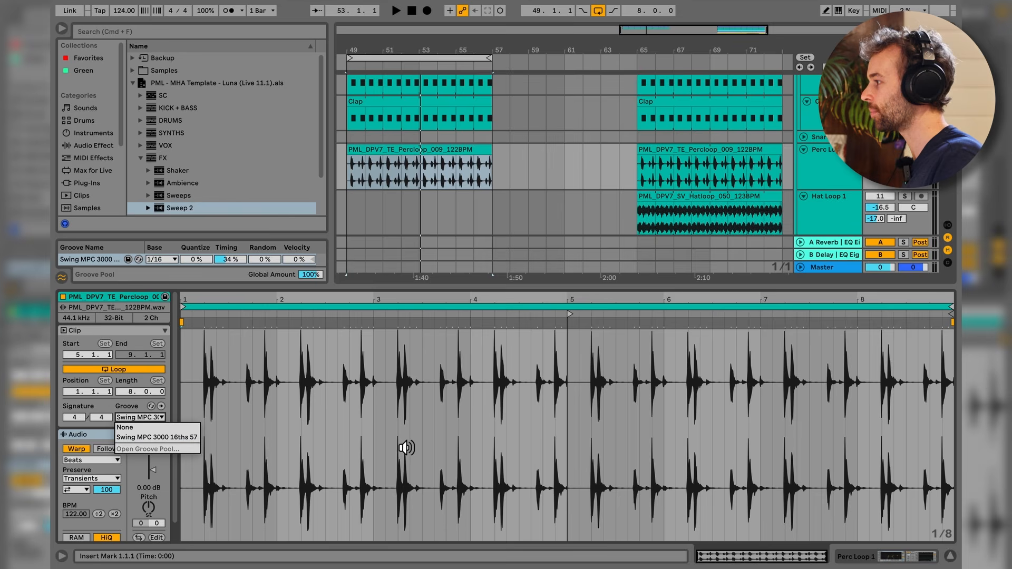
left_click(545, 440)
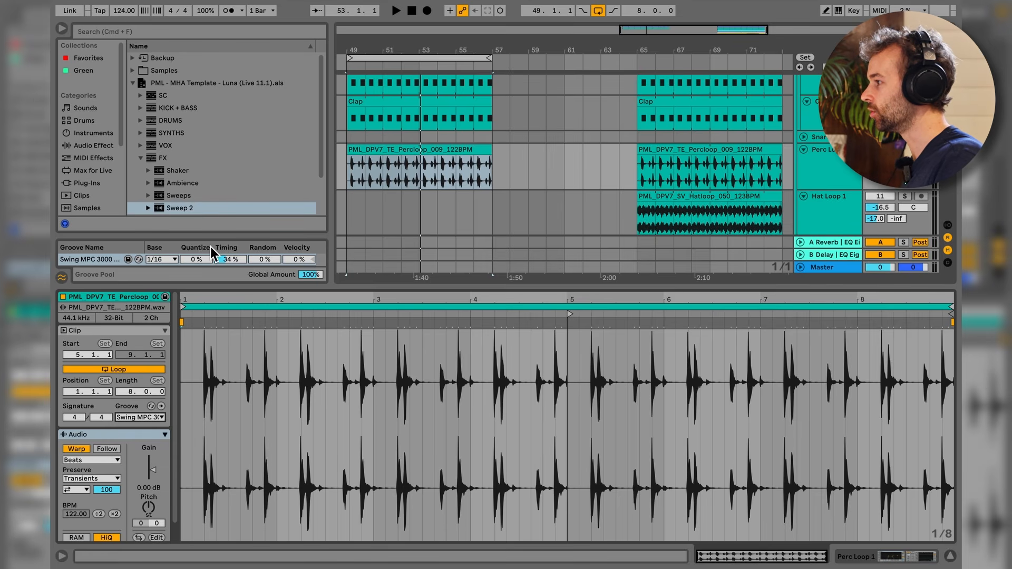
left_click(63, 280)
left_click(64, 279)
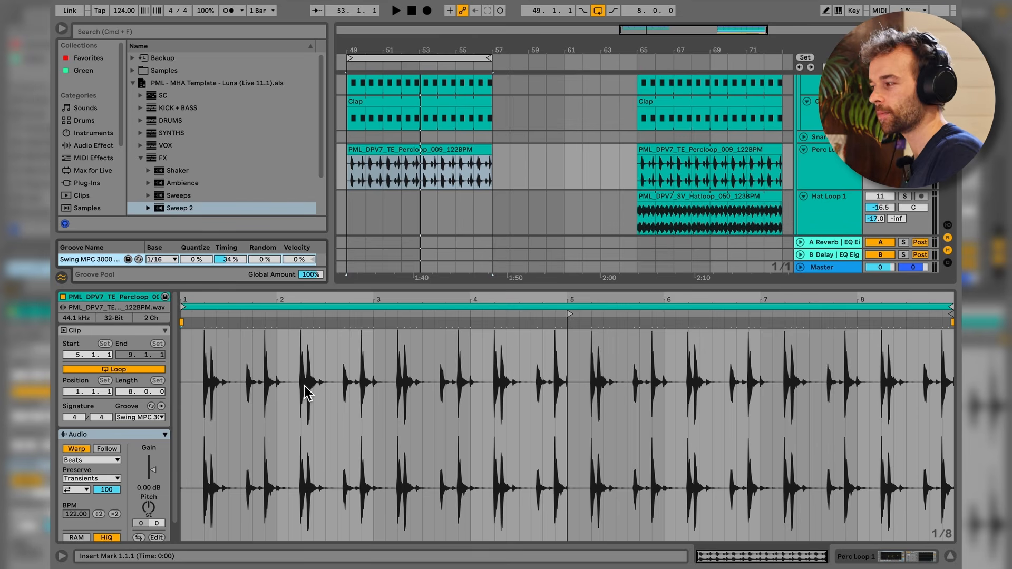
- Audition the perc loop with the groove's Timing at 100 % and at 0 %, and set it back to 34 %
left_click(234, 262)
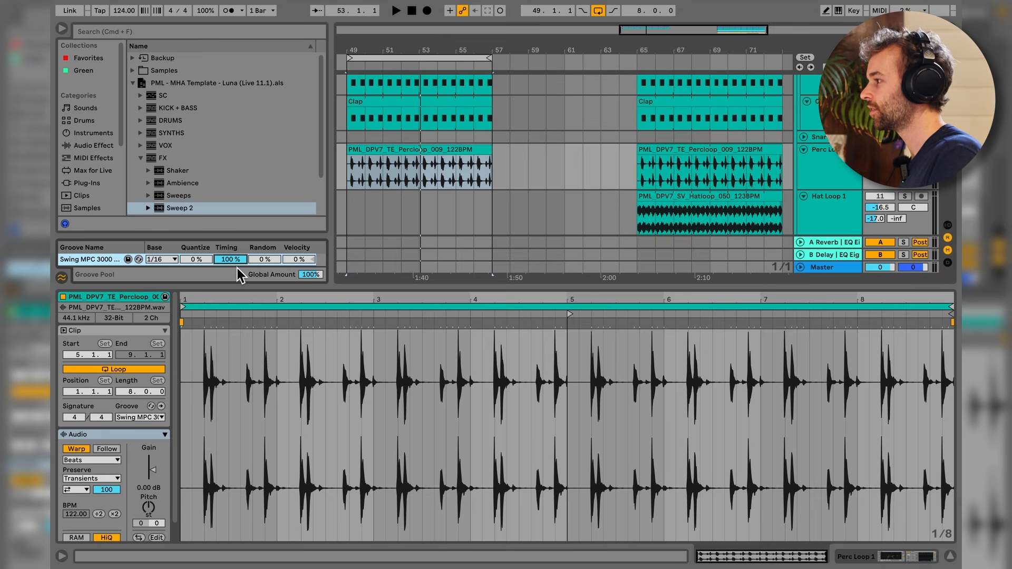
key("space")
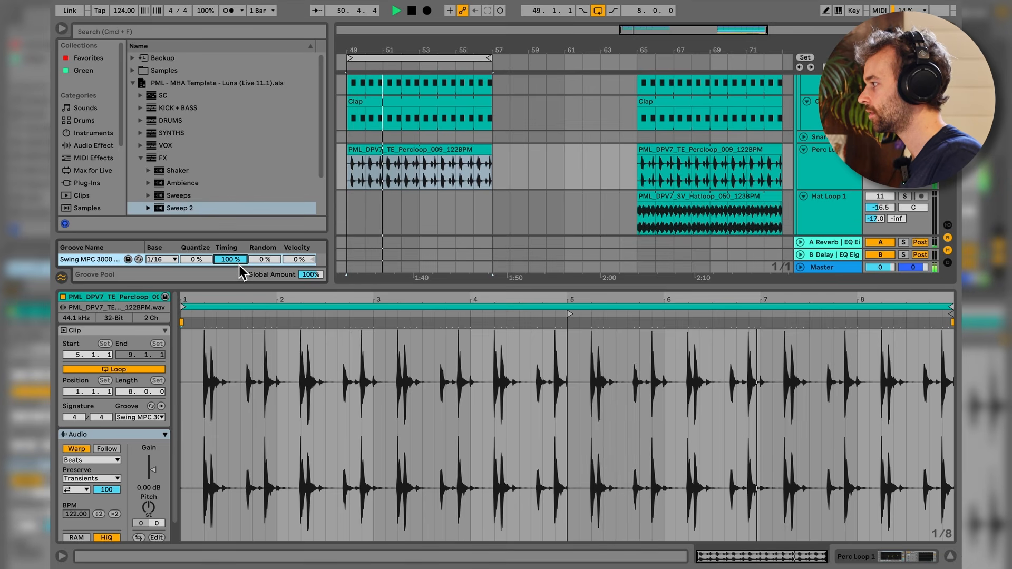
left_click_drag(238, 265, 239, 298)
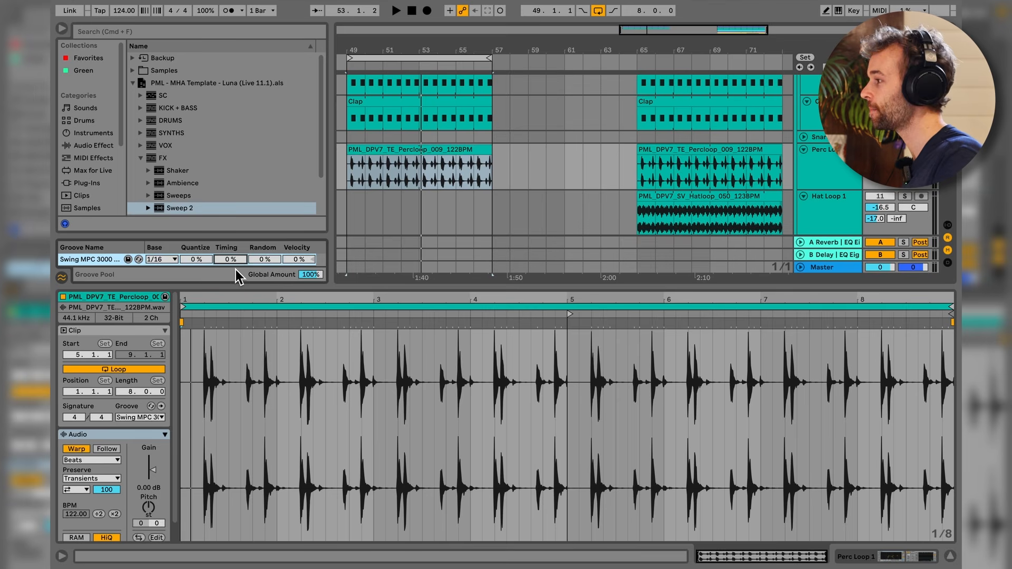
key("space")
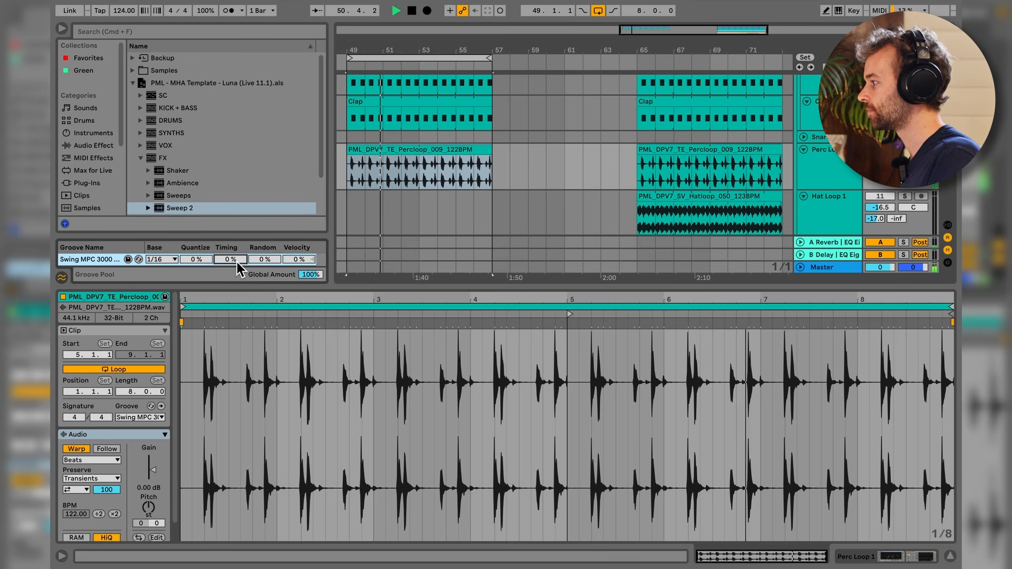
left_click_drag(236, 261, 237, 244)
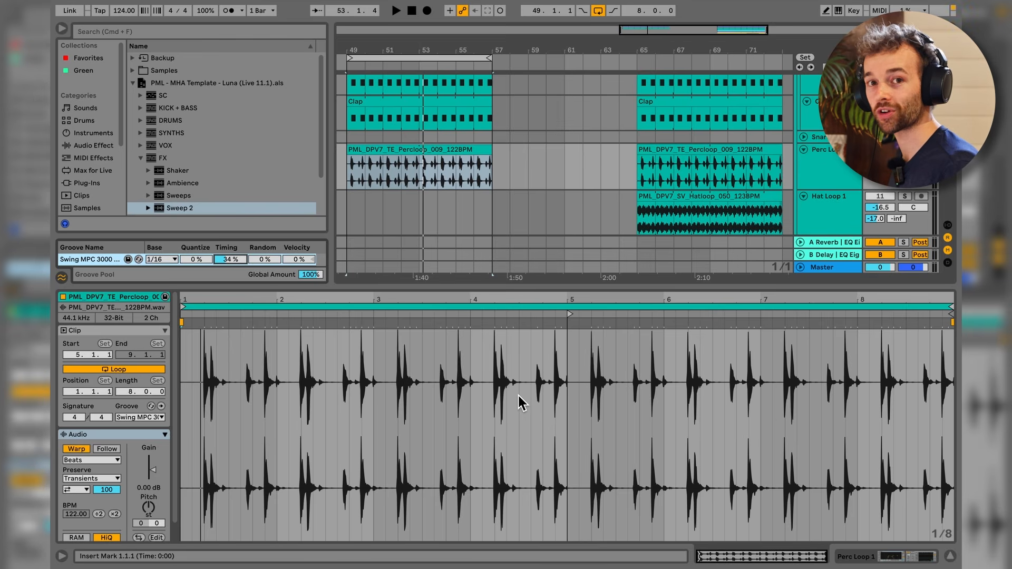
- Re-enable the perc loop's EQ Eight and sidechain Compressor, test shifted EQ cutoffs during playback, and return the low cut to 153 Hz
key("shift+Tab")
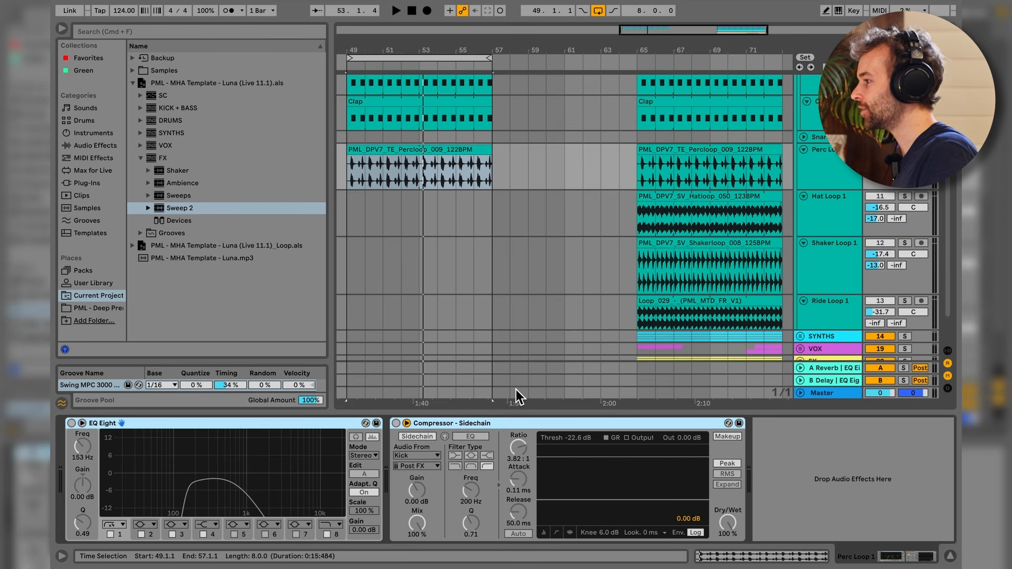
left_click(78, 430)
left_click_drag(187, 489, 249, 488)
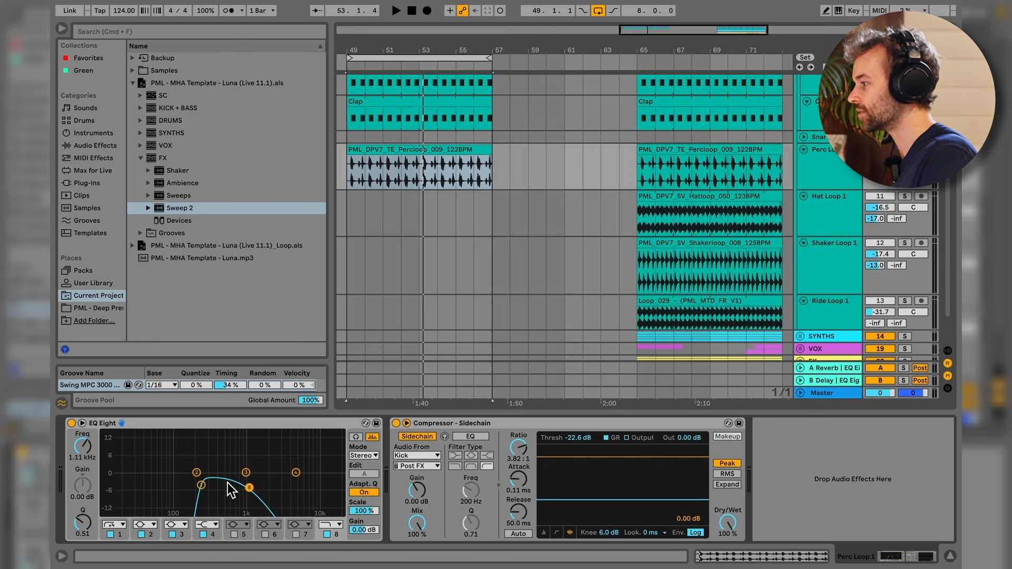
key("space")
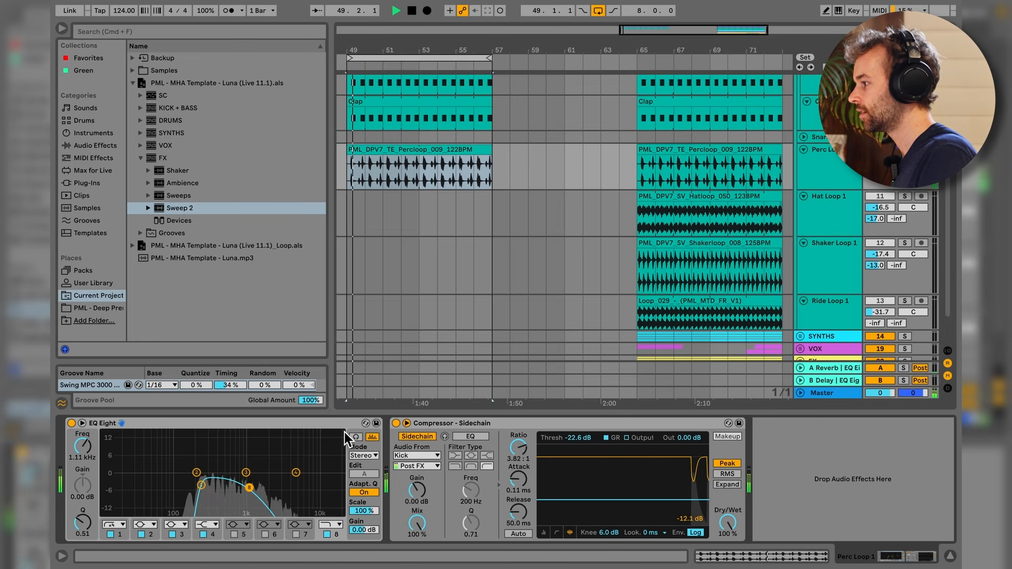
left_click_drag(201, 485, 187, 489)
key("space")
left_click(399, 429)
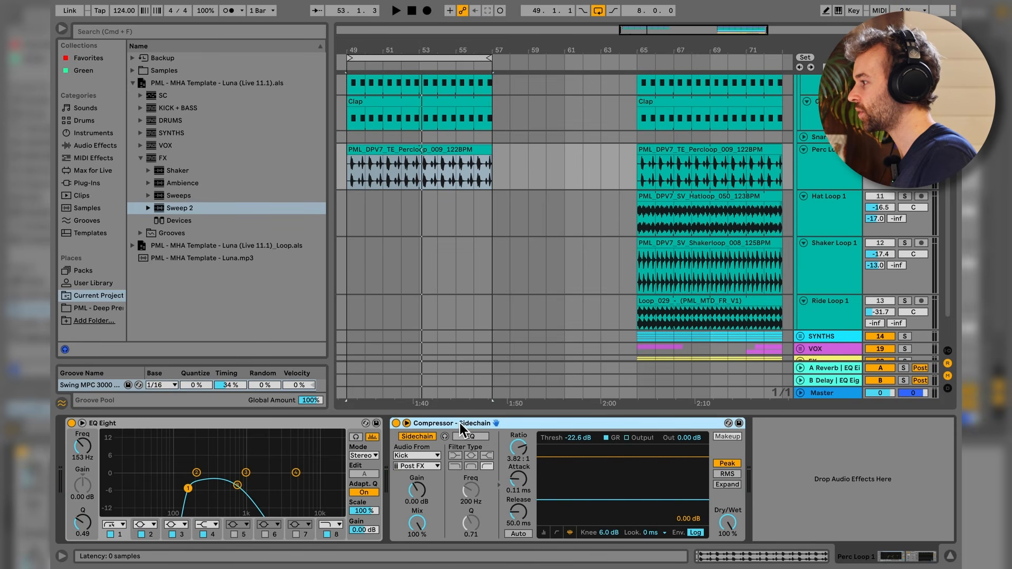
- Toggle the perc loop's sidechain Compressor off and on, and play the loop from bar 49 with the other drums
left_click(398, 425)
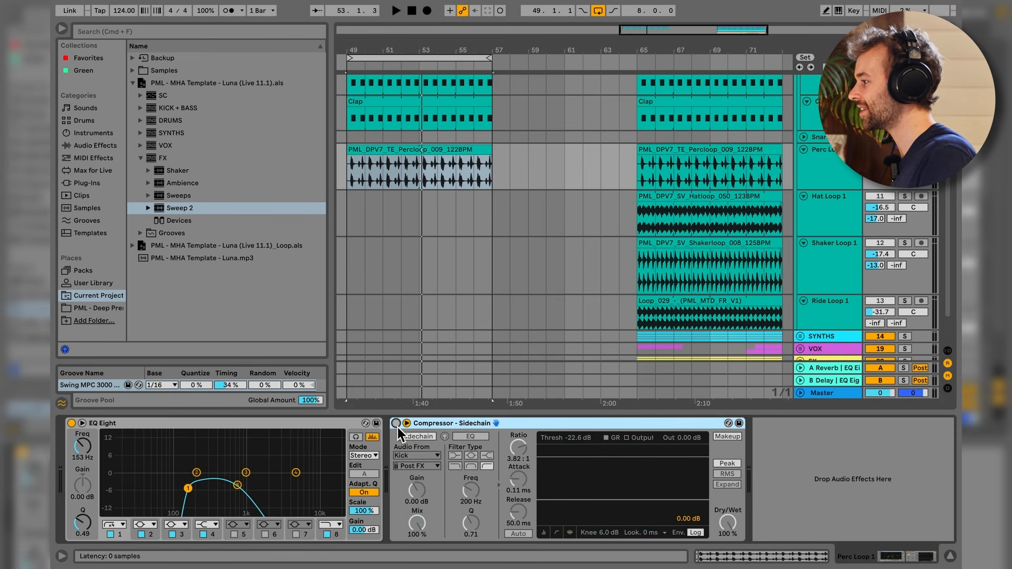
left_click(396, 424)
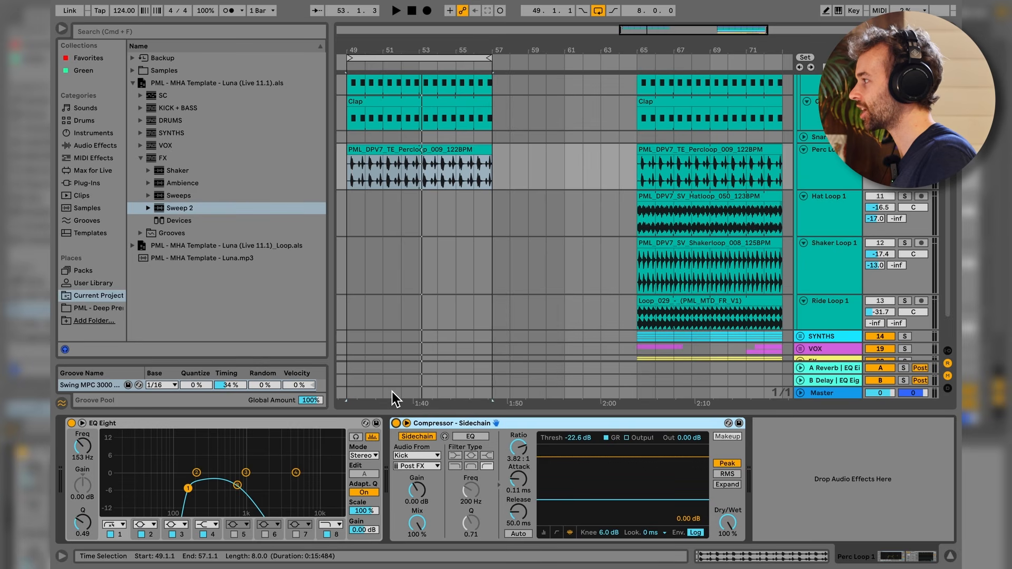
scroll(389, 369, "up", 1)
scroll(384, 343, "up", 1)
left_click(349, 77)
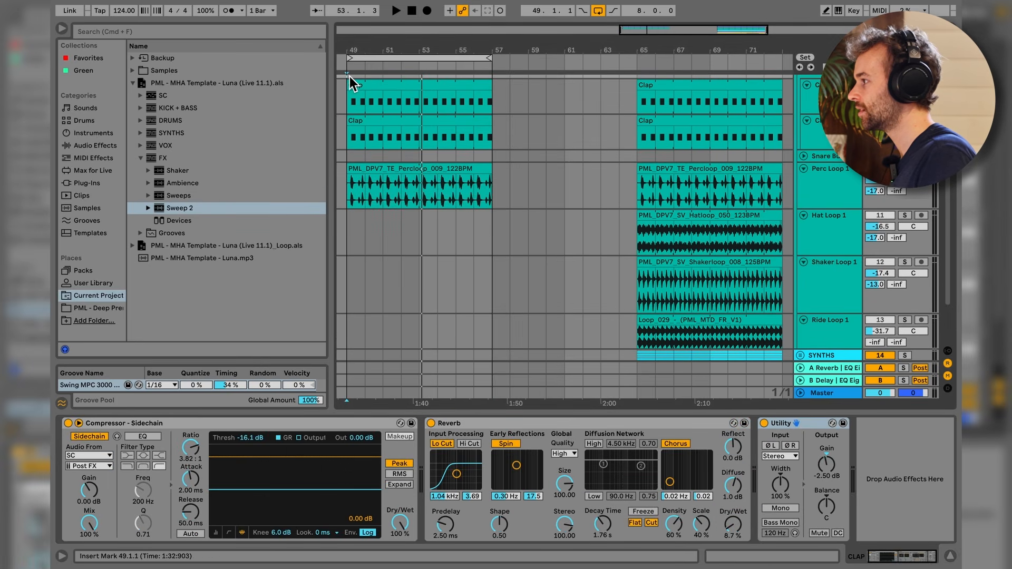
left_click(350, 202)
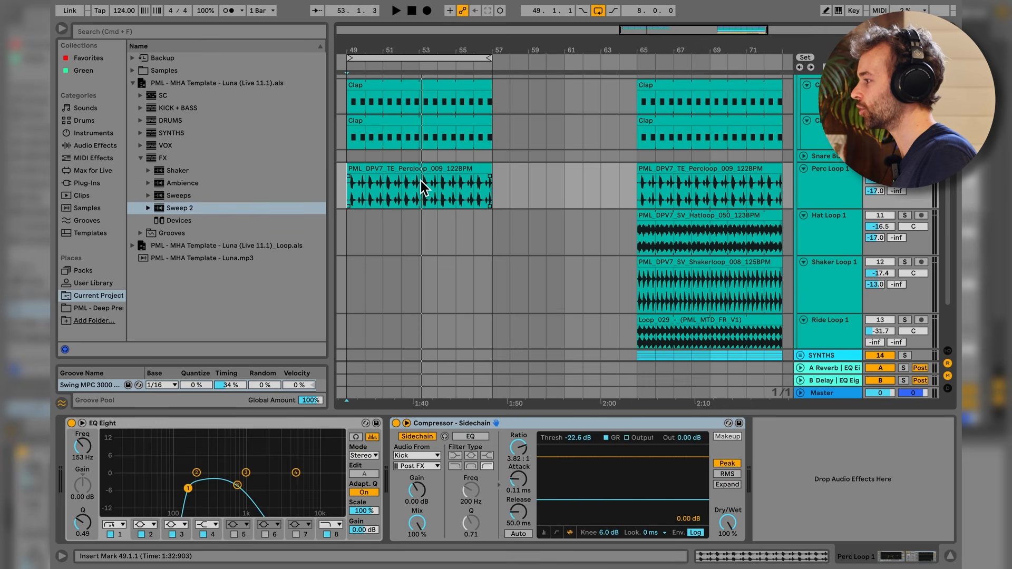
scroll(445, 225, "up", 3)
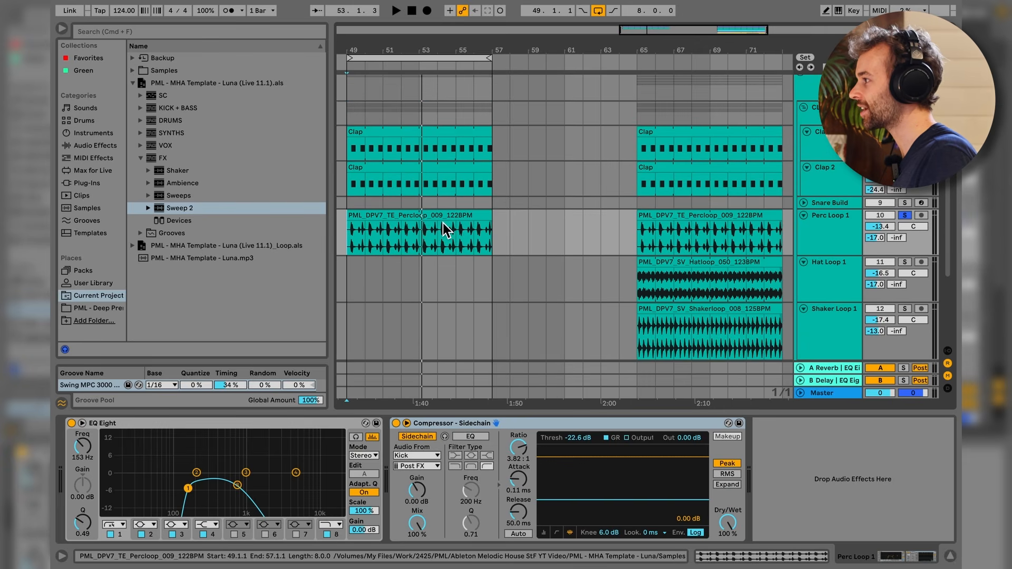
scroll(444, 226, "up", 2)
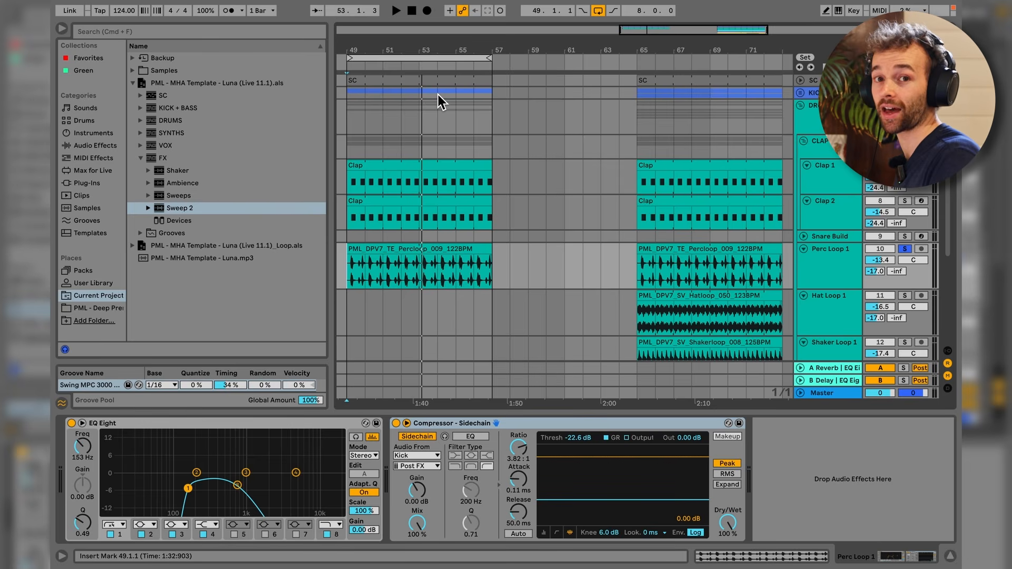
key("space")
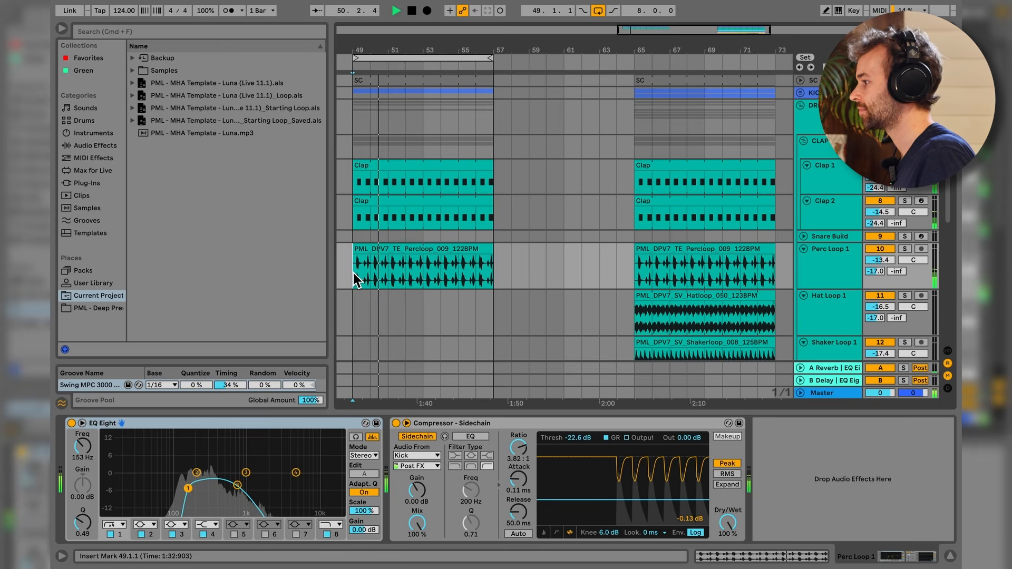
key("space")
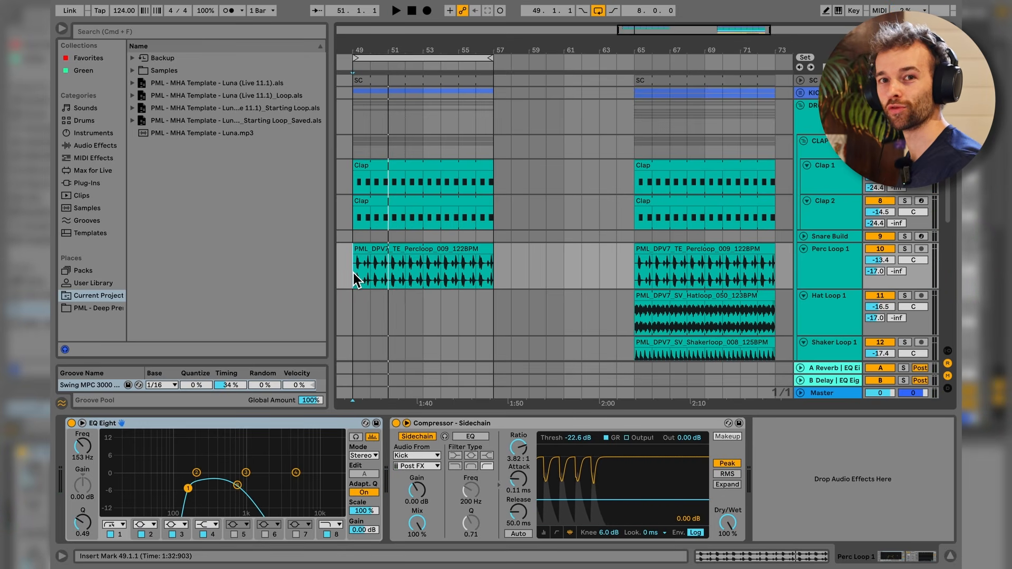
- Return the playback position to bar 49 and inspect the Perc Loop 1 track and the A Reverb return's devices
left_click(353, 274)
scroll(359, 240, "down", 1)
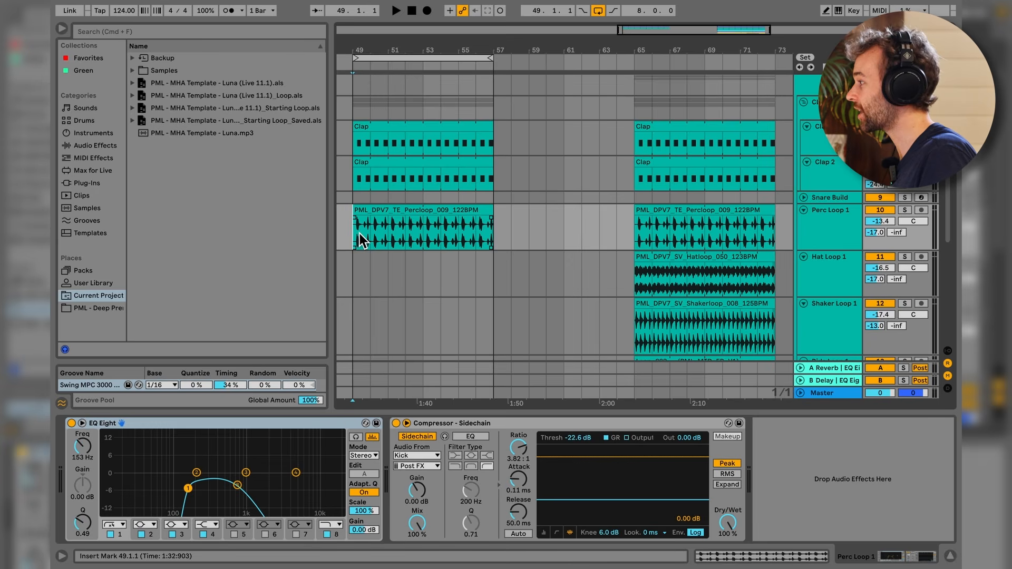
left_click(825, 228)
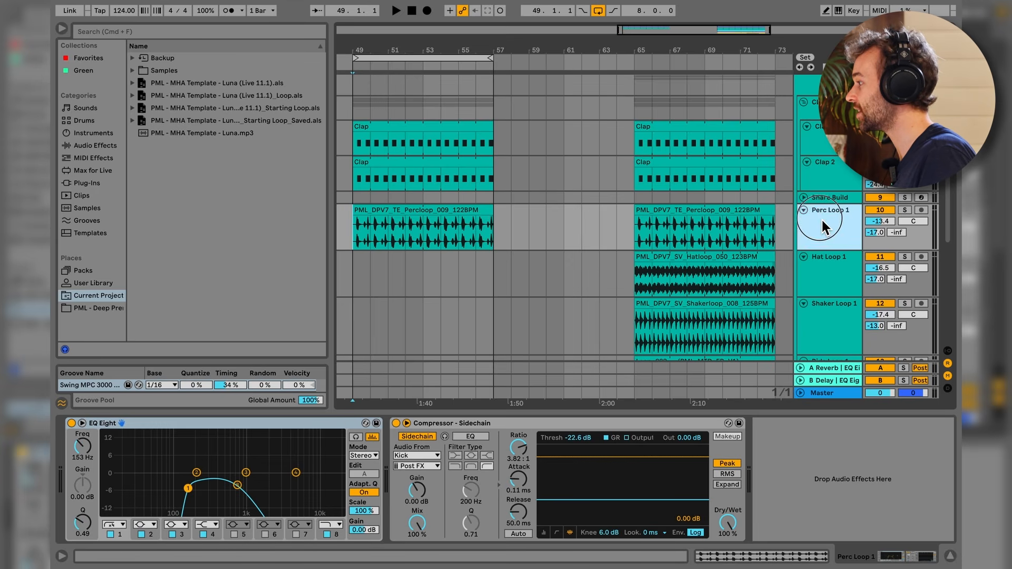
left_click(842, 372)
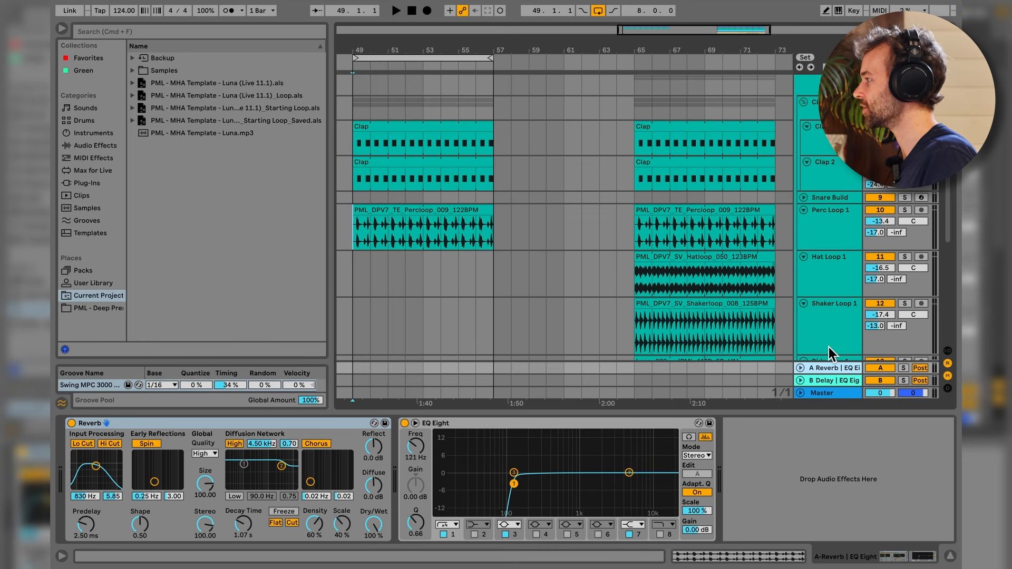
- Copy the Hat Loop 1 clip from bar 65 to bar 49 and play it soloed
left_click(755, 267)
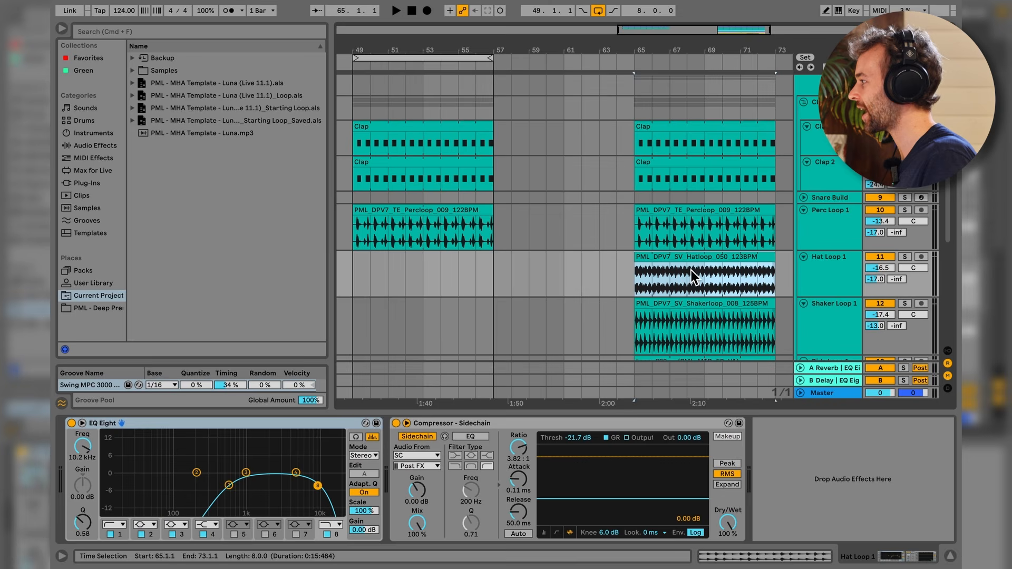
left_click_drag(755, 266, 460, 270)
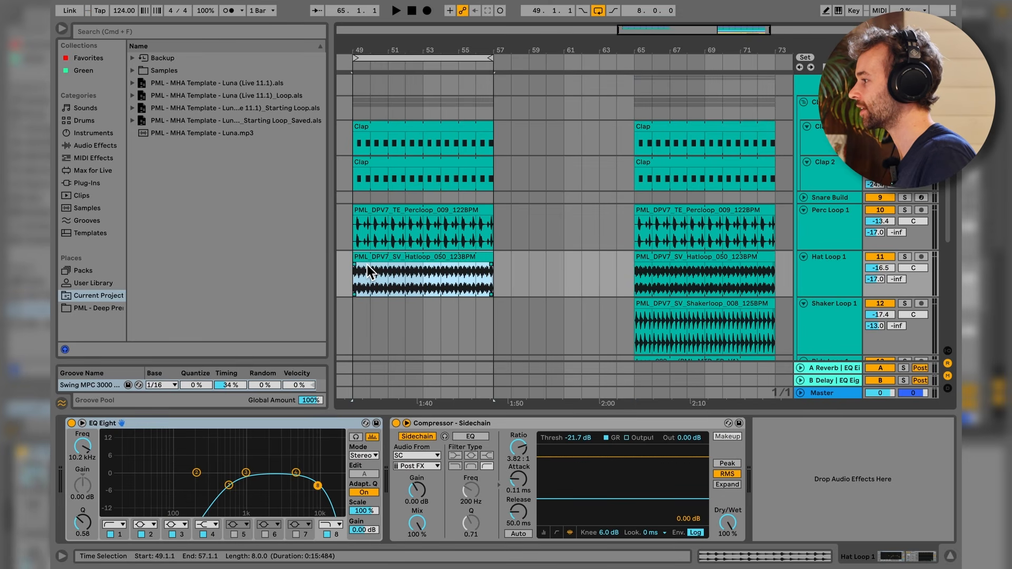
left_click(356, 281)
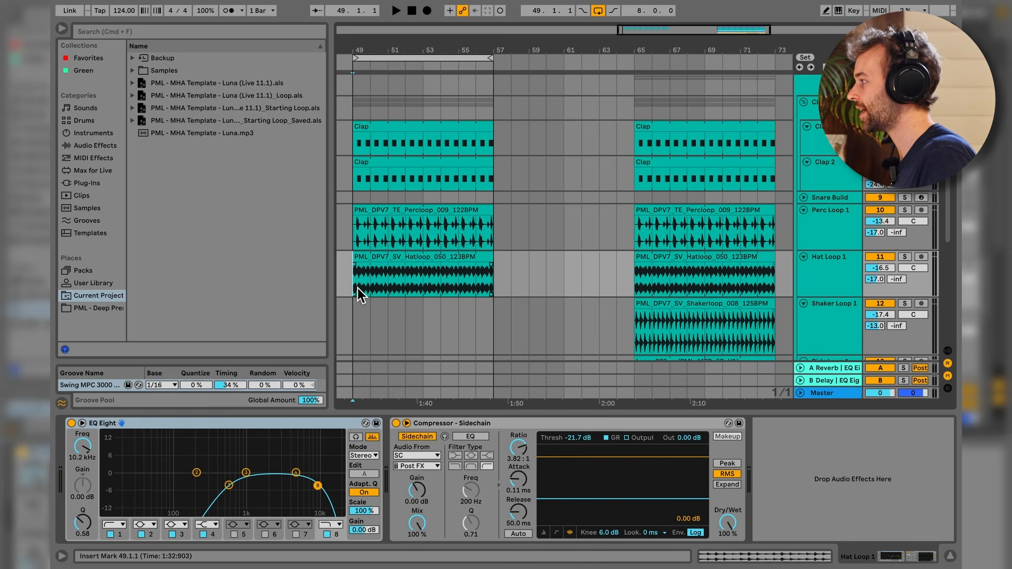
key("s")
left_click(381, 263)
key("space")
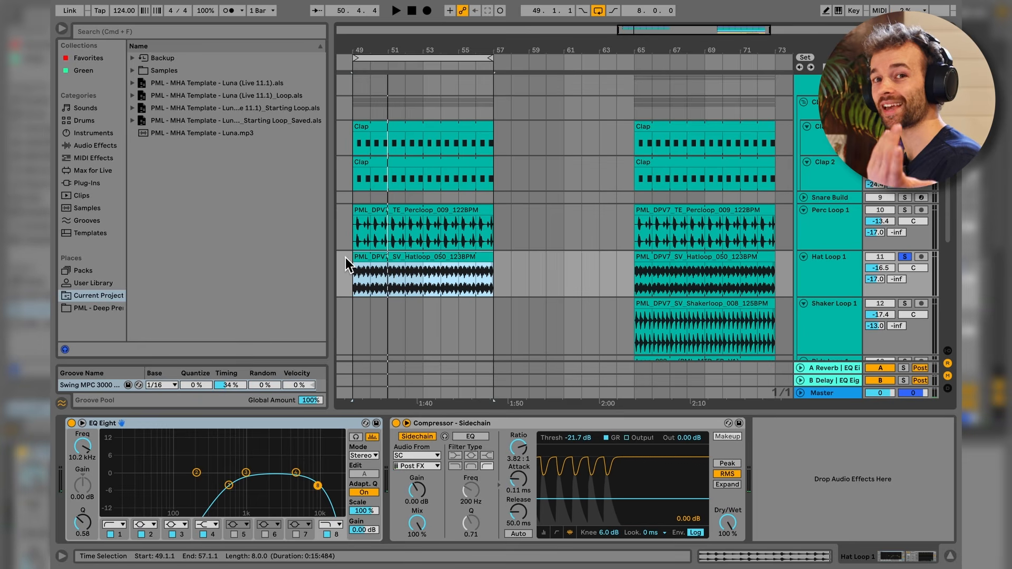
- Check the Swing MPC 3000 groove of the hat loop clip at bar 49, and inspect the track's EQ Eight and sidechain Compressor
double_click(428, 262)
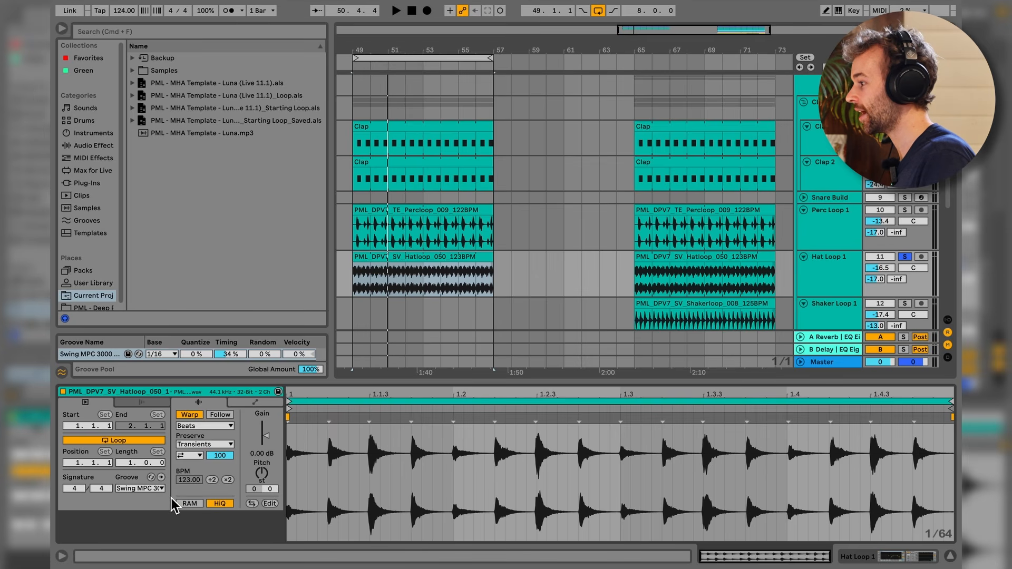
key("shift+Tab")
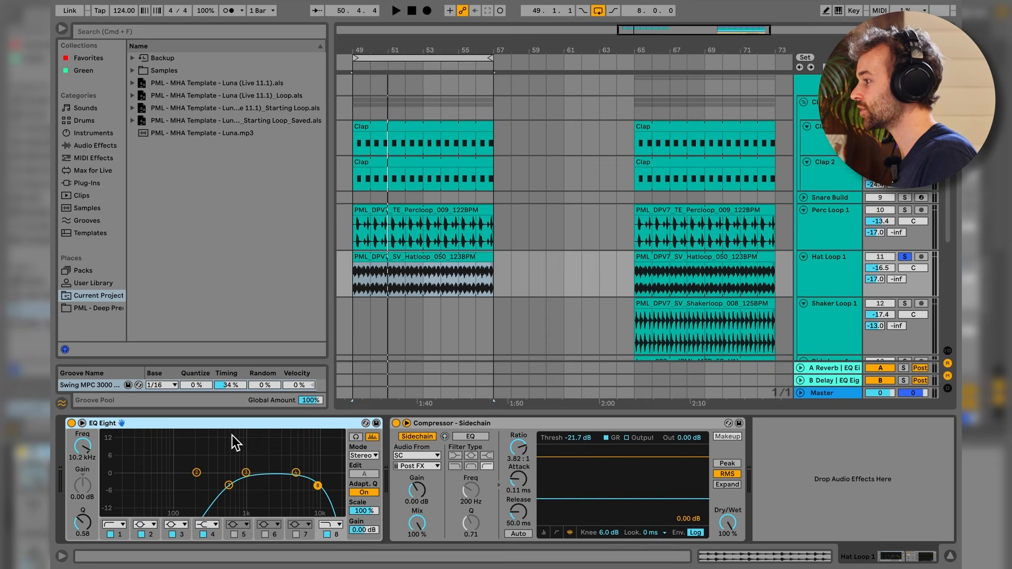
left_click(72, 424)
left_click(72, 424)
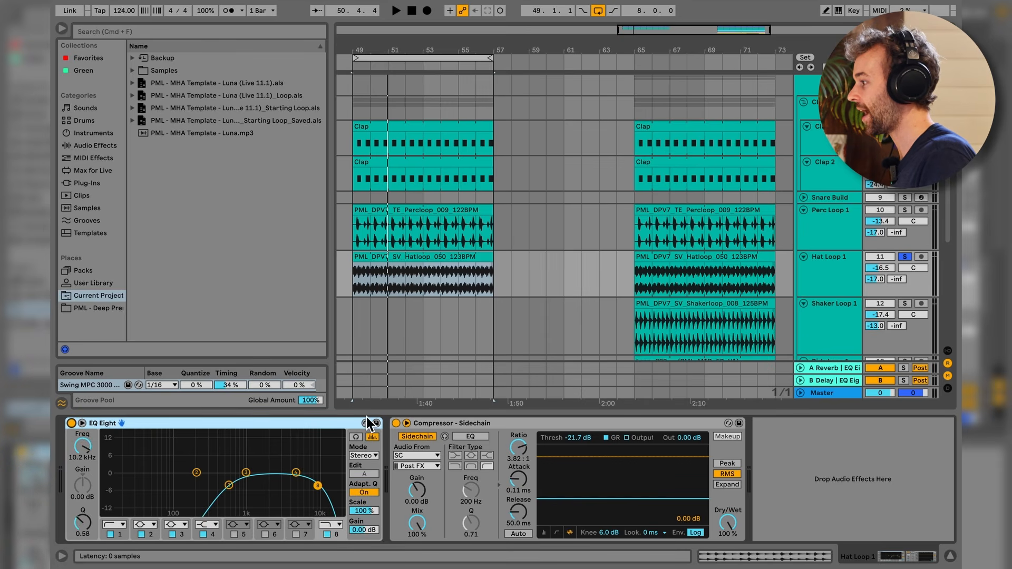
left_click(400, 436)
left_click(400, 435)
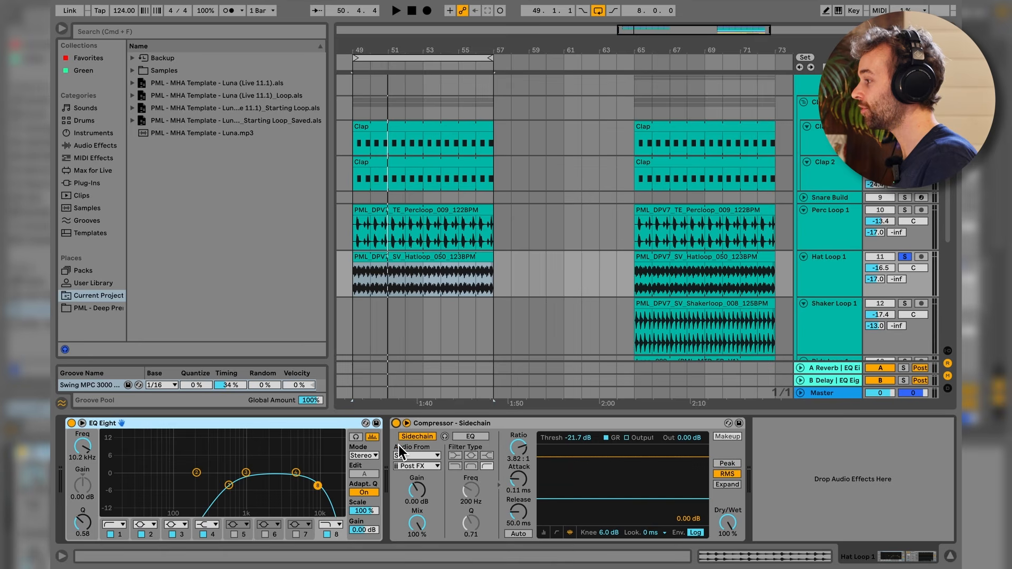
- Play the hat loop with its EQ Eight and Compressor bypassed and re-enabled for comparison, and view the A Reverb return's devices
left_click(448, 424)
left_click(336, 427, "shift")
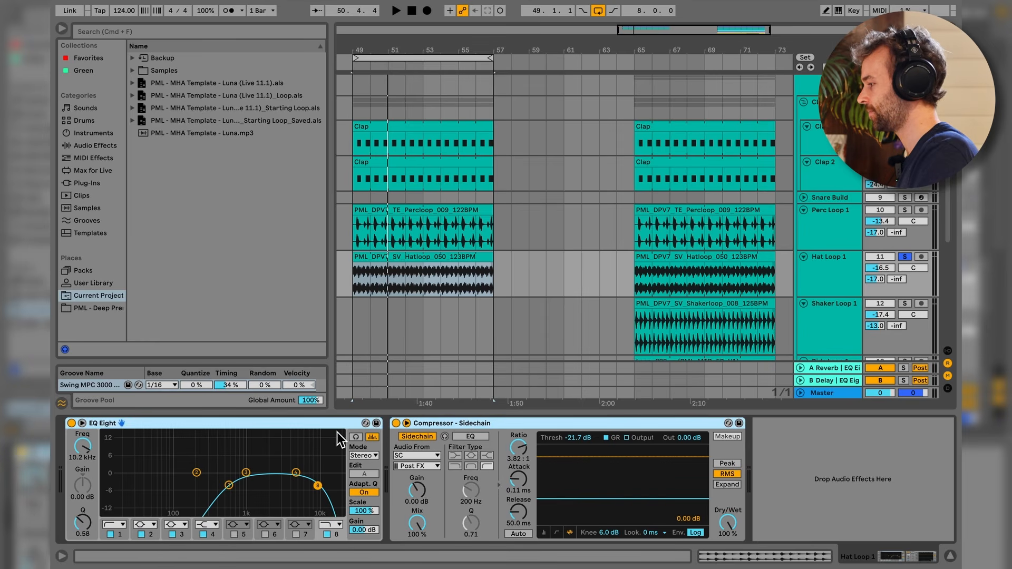
key("0")
key("space")
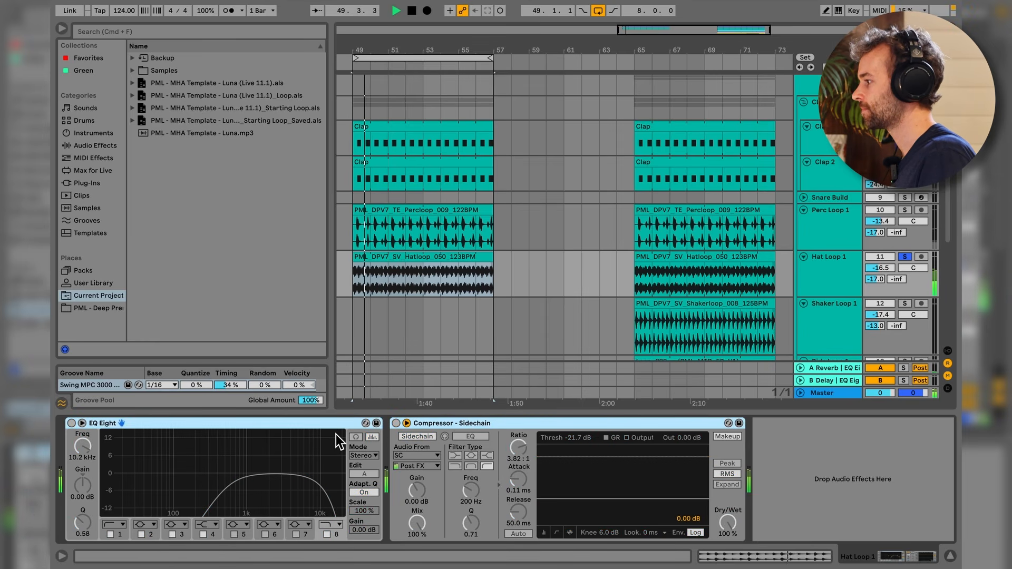
key("0")
key("space")
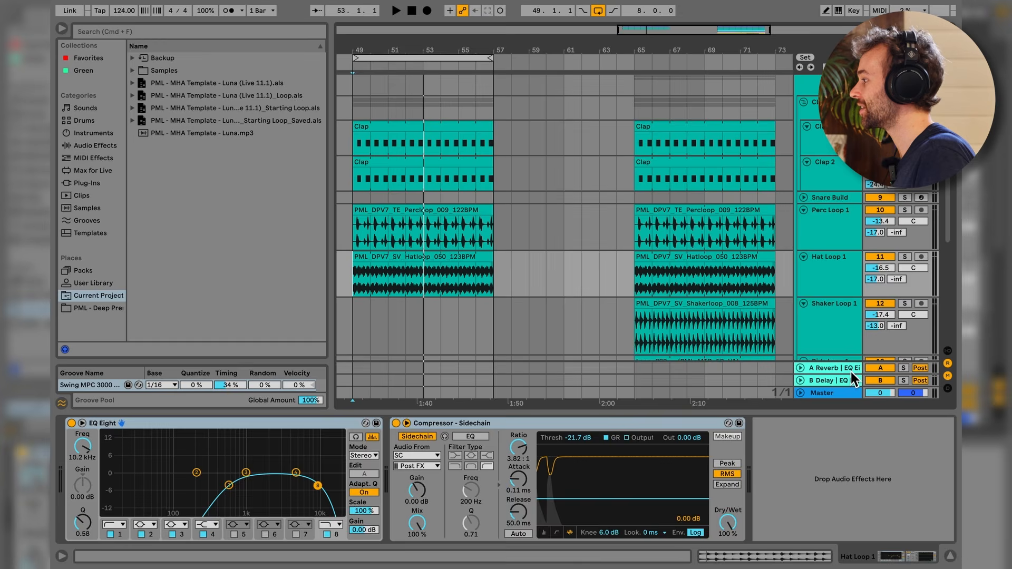
left_click(851, 371)
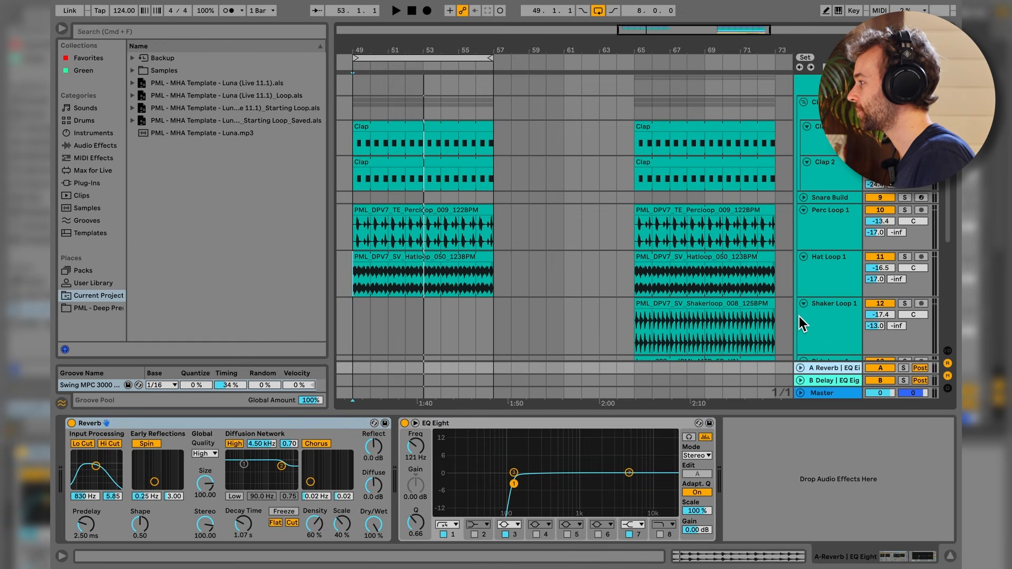
- Copy the Shaker Loop 1 clip from bar 65 to bar 49 and play it from there
scroll(650, 283, "down", 6)
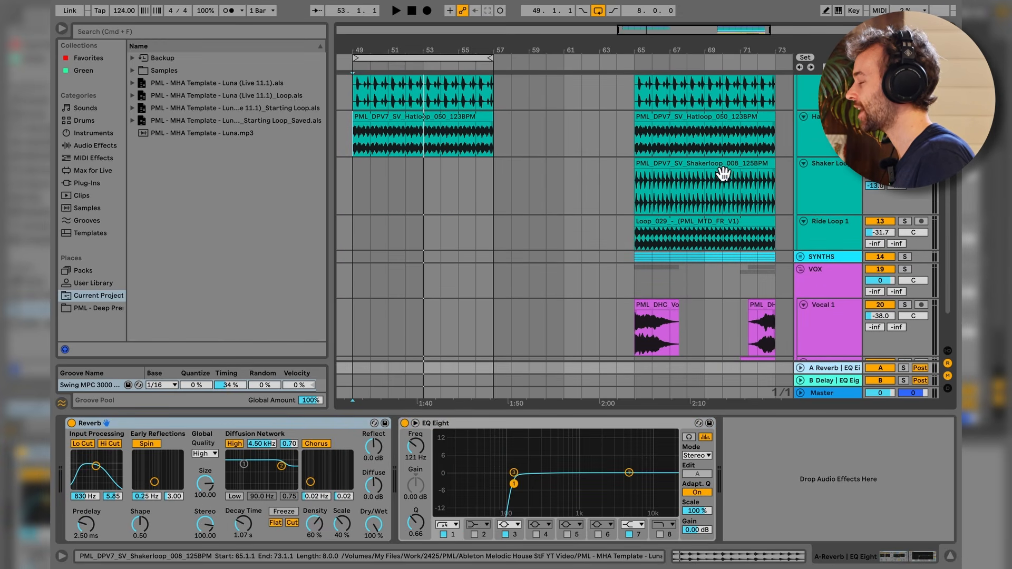
left_click_drag(722, 170, 437, 173)
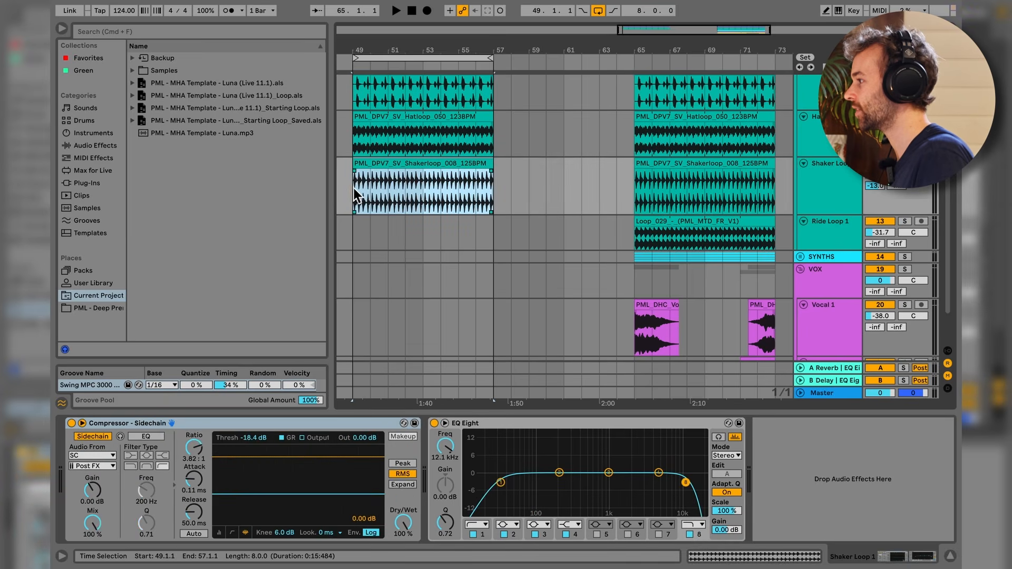
left_click(357, 197)
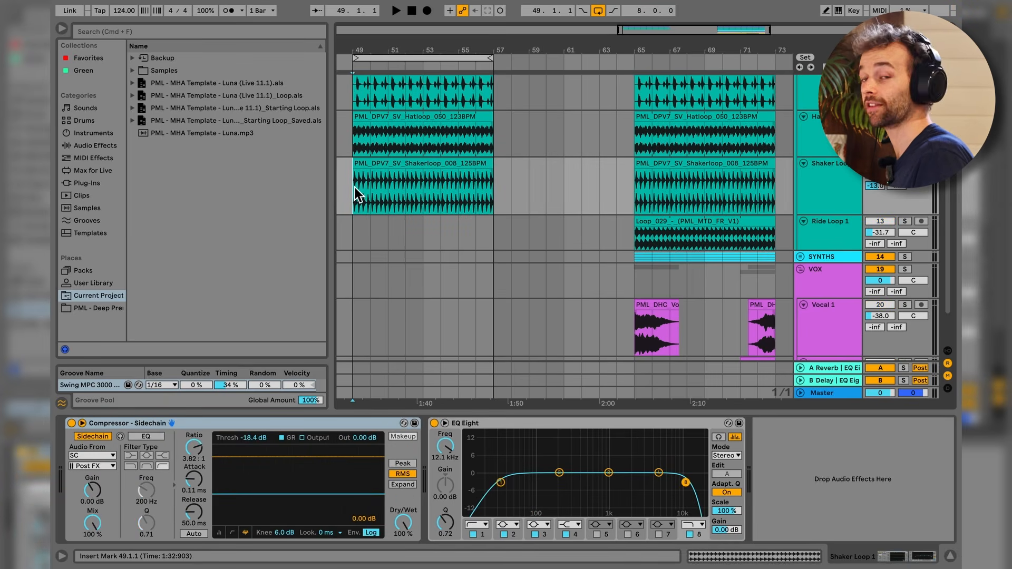
key("space")
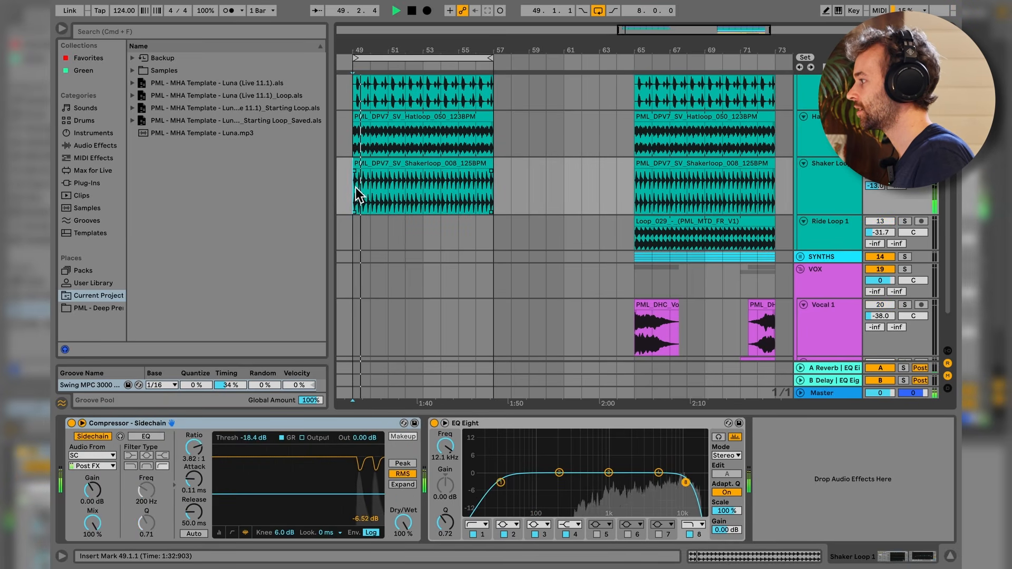
key("space")
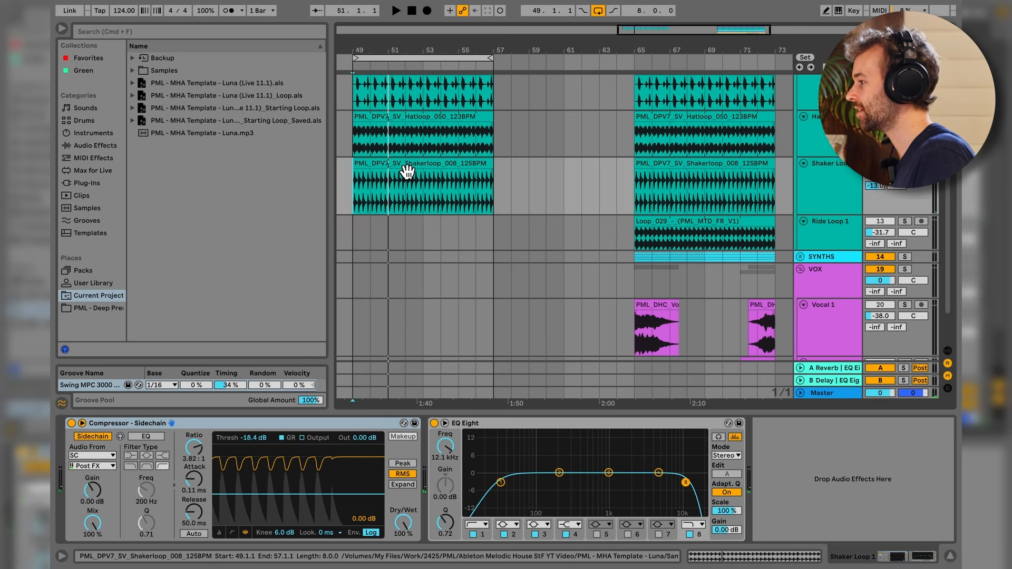
- Check the Swing MPC 3000 groove of the shaker loop clip at bar 49, and inspect the track's sidechain Compressor and EQ Eight
double_click(406, 172)
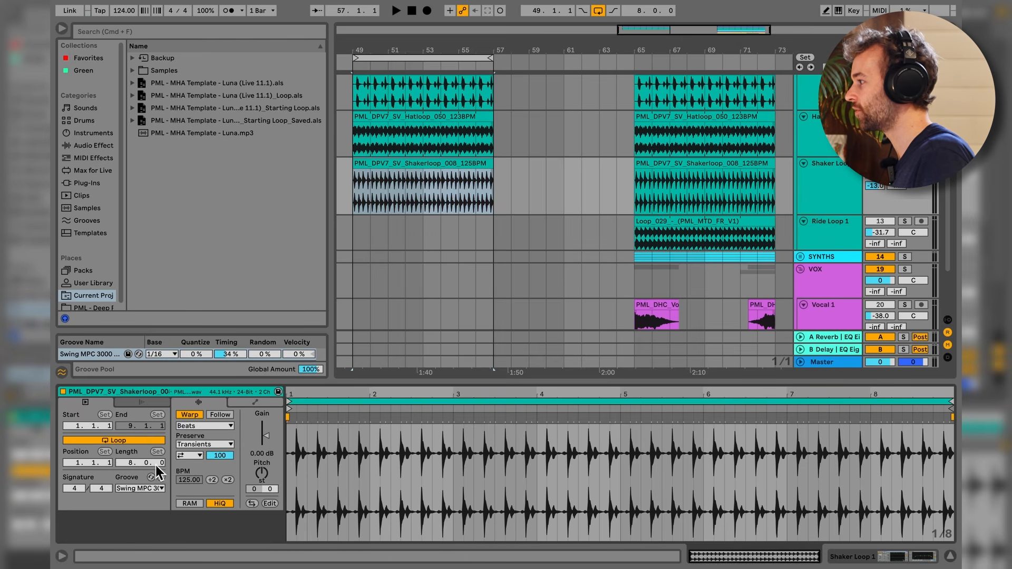
key("shift+Tab")
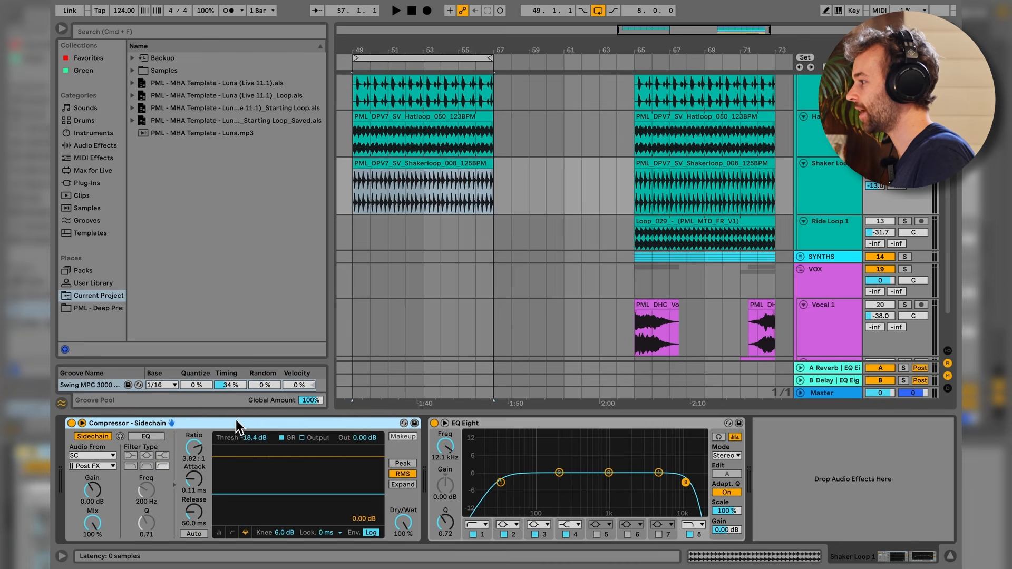
left_click(536, 426)
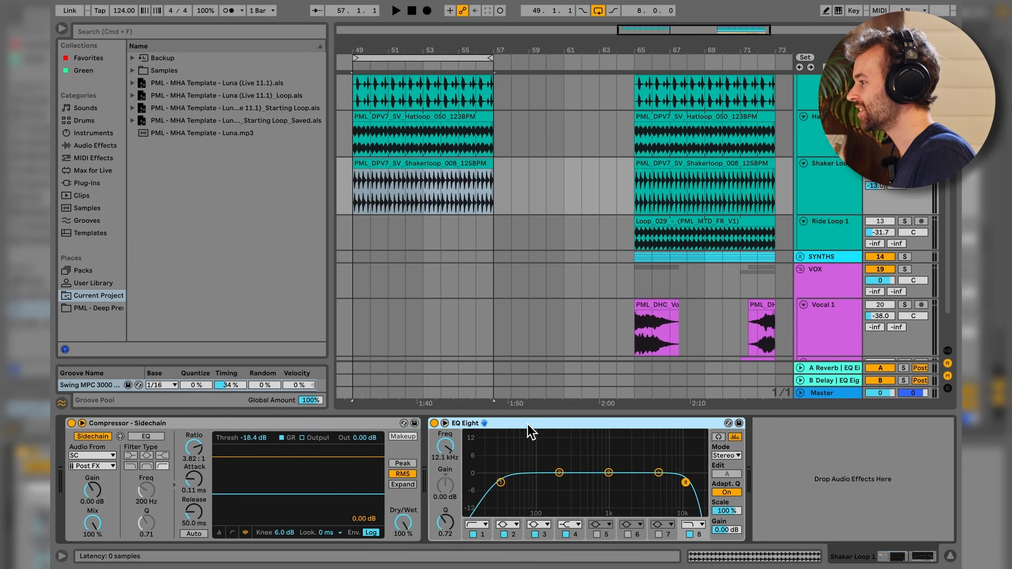
- Raise the low cut in the shaker loop's EQ Eight to just below 100 Hz and lower the high cut to 11.4 kHz
left_click_drag(508, 481, 523, 485)
left_click_drag(687, 481, 681, 481)
mouse_move(519, 483)
left_mouse_down()
mouse_move(538, 483)
mouse_move(527, 483)
left_mouse_up()
mouse_move(685, 481)
left_mouse_down()
mouse_move(655, 481)
mouse_move(680, 482)
left_mouse_up()
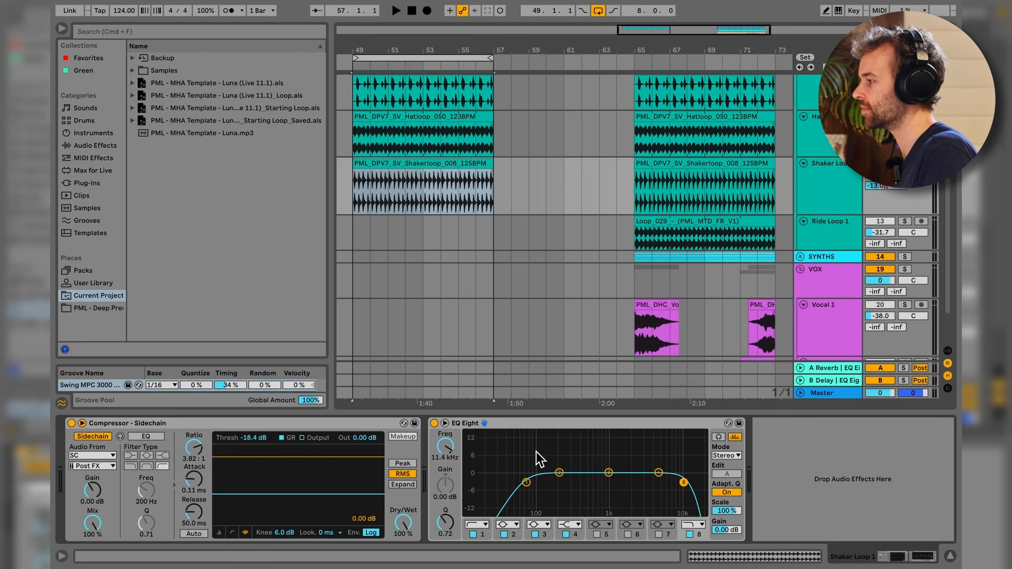
- Play the shaker loop through its adjusted EQ Eight and view the A Reverb return's devices
key("space")
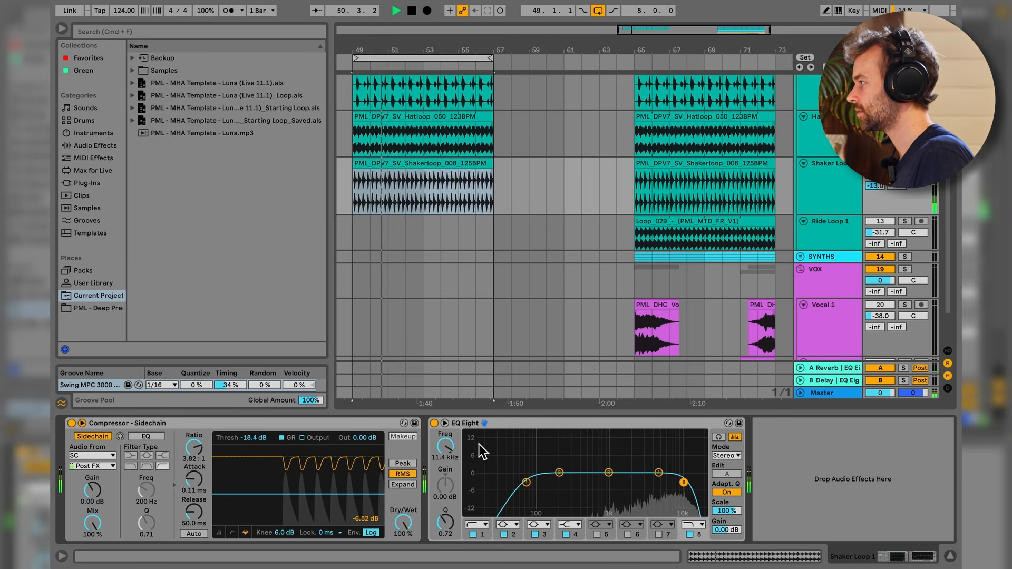
key("space")
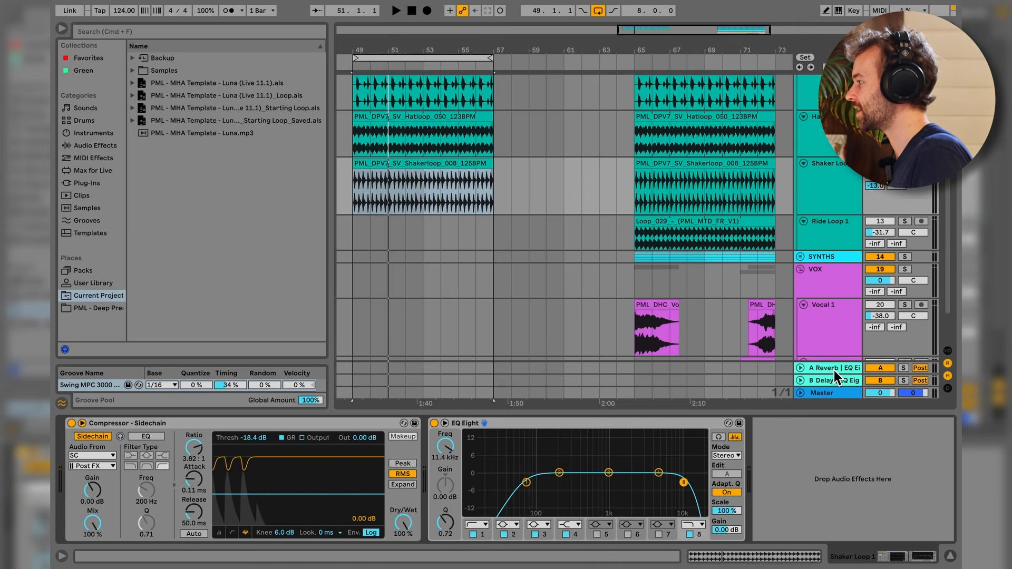
left_click(834, 370)
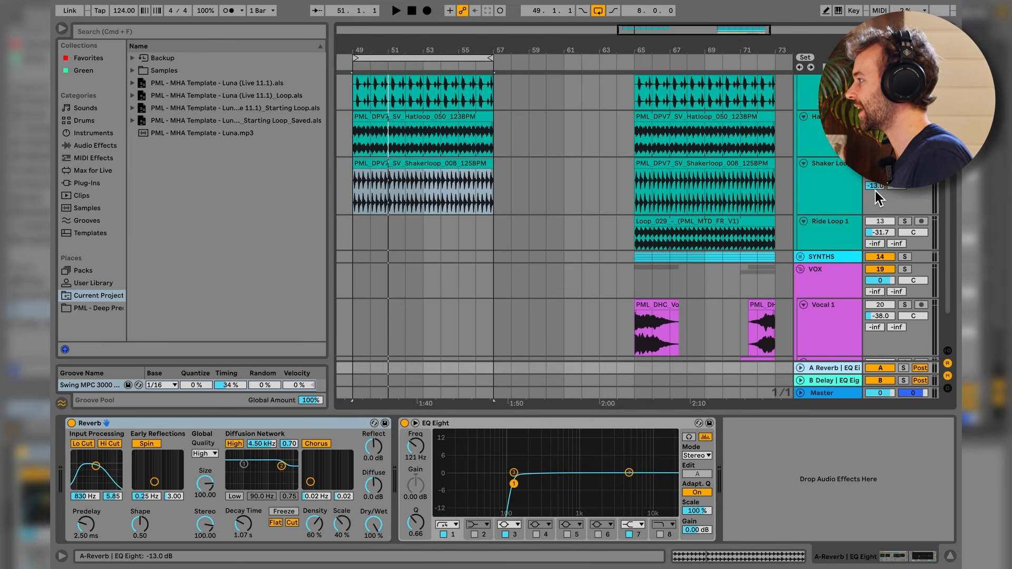
- Play the full drum arrangement with the shaker loop from bar 49
scroll(514, 201, "up", 2)
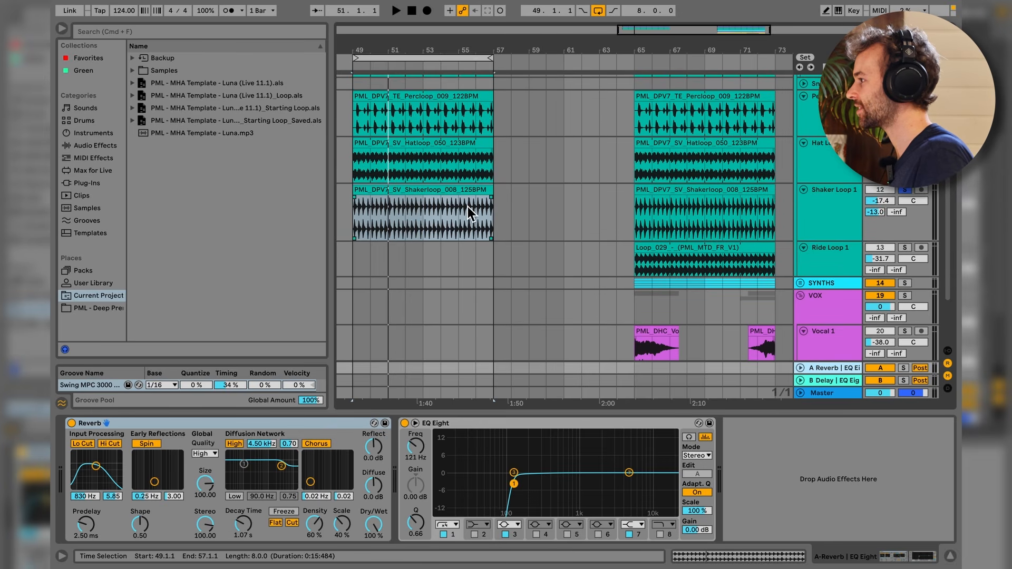
left_click(357, 218)
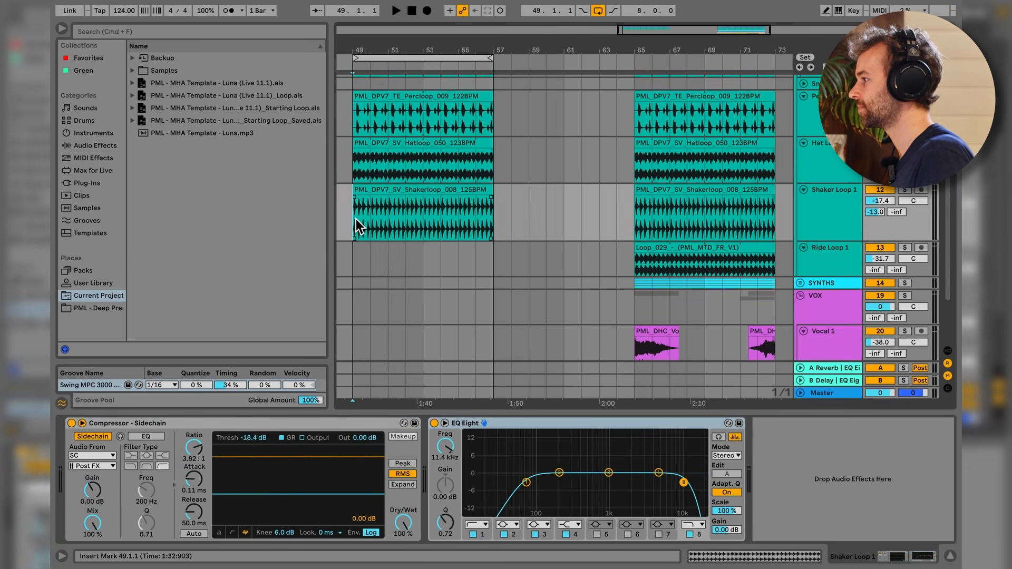
key("space")
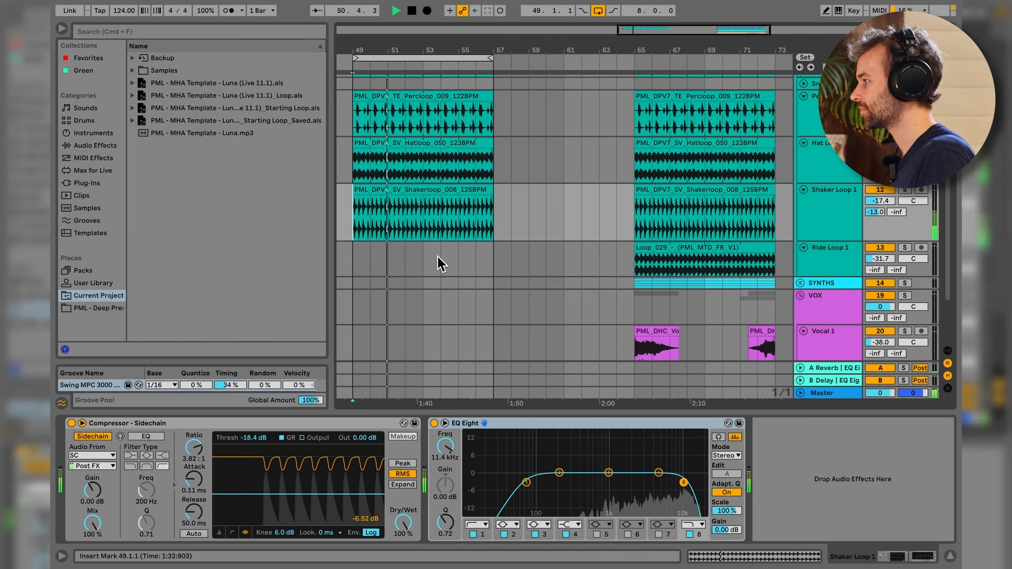
key("space")
left_click(355, 219)
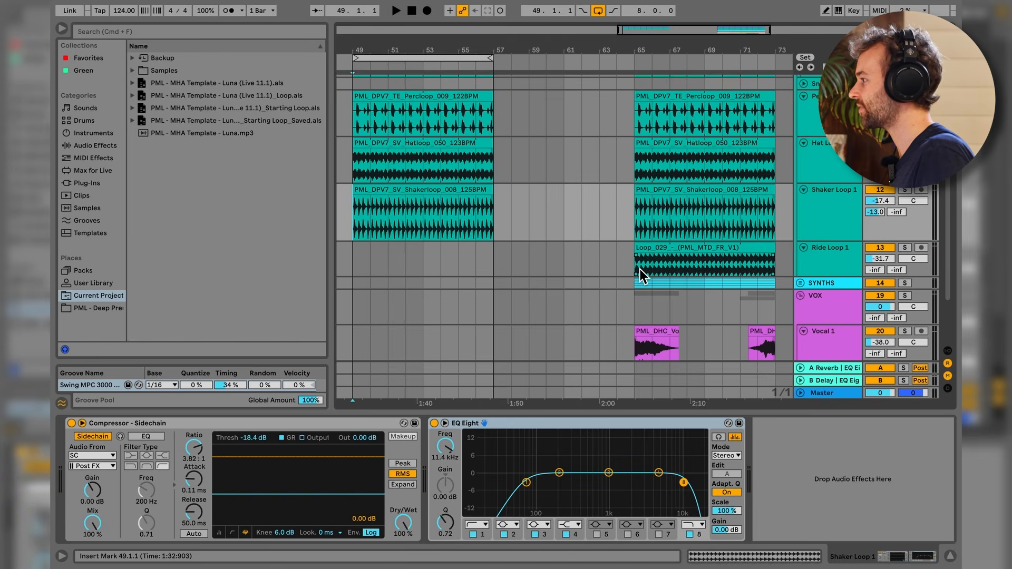
- Copy the Ride Loop 1 clip from bar 65 to bar 49 and check the copy's Swing MPC groove setting
left_click(636, 268)
left_click_drag(712, 251, 435, 259)
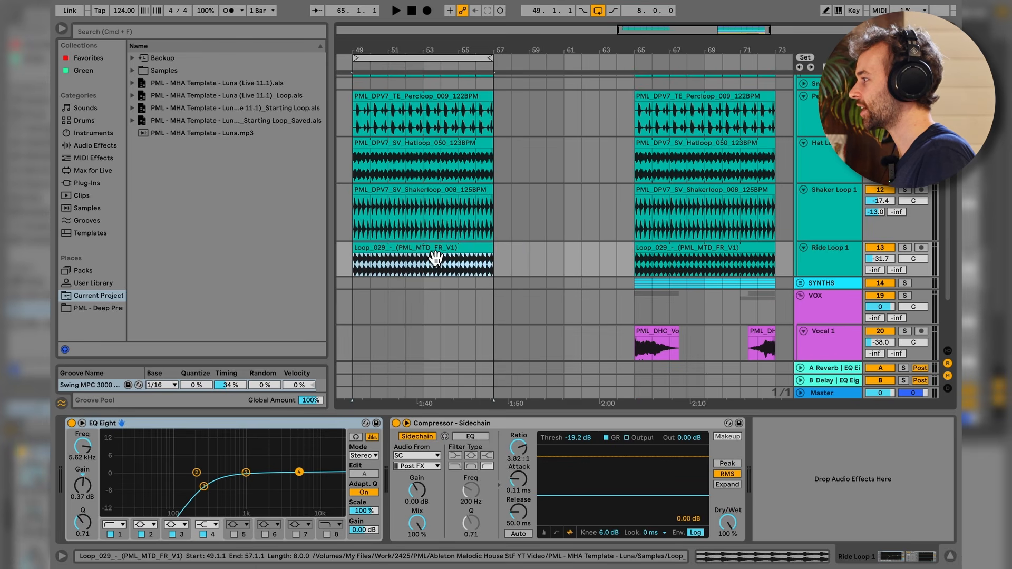
double_click(436, 258)
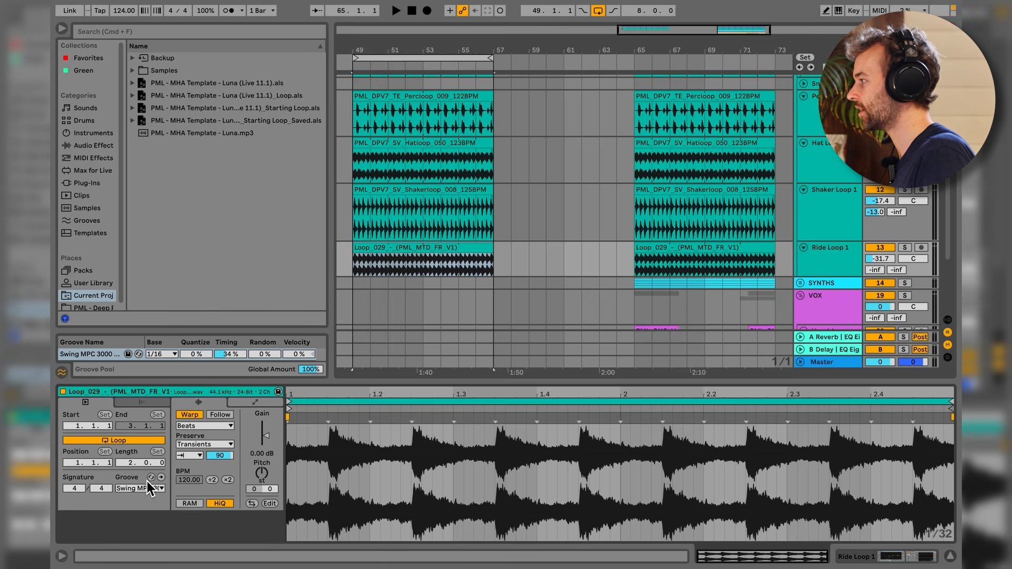
key("shift+Tab")
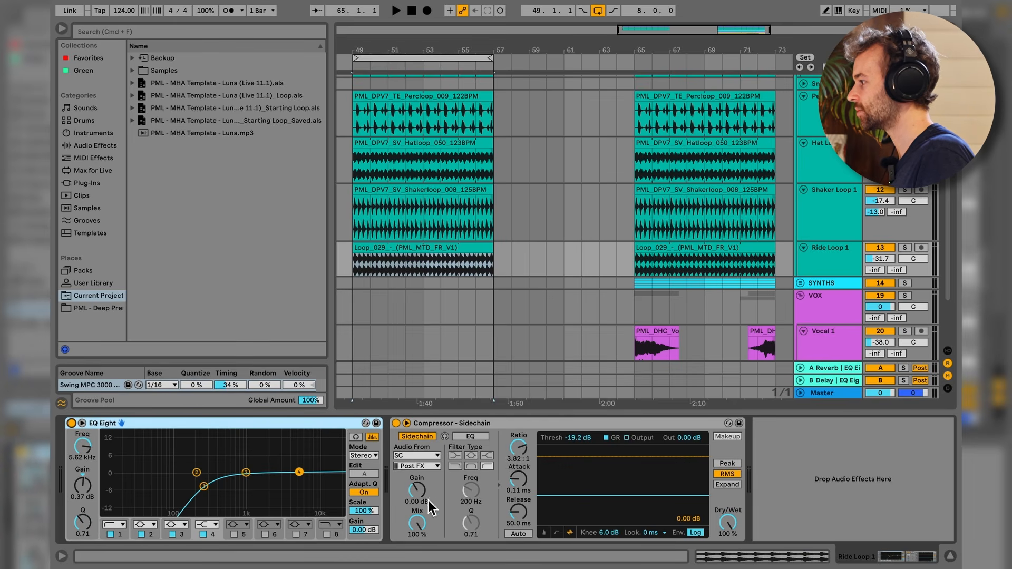
- Audition the soloed ride loop from bar 49 with its EQ Eight and sidechain Compressor active, bypassed and re-enabled
left_click(398, 426)
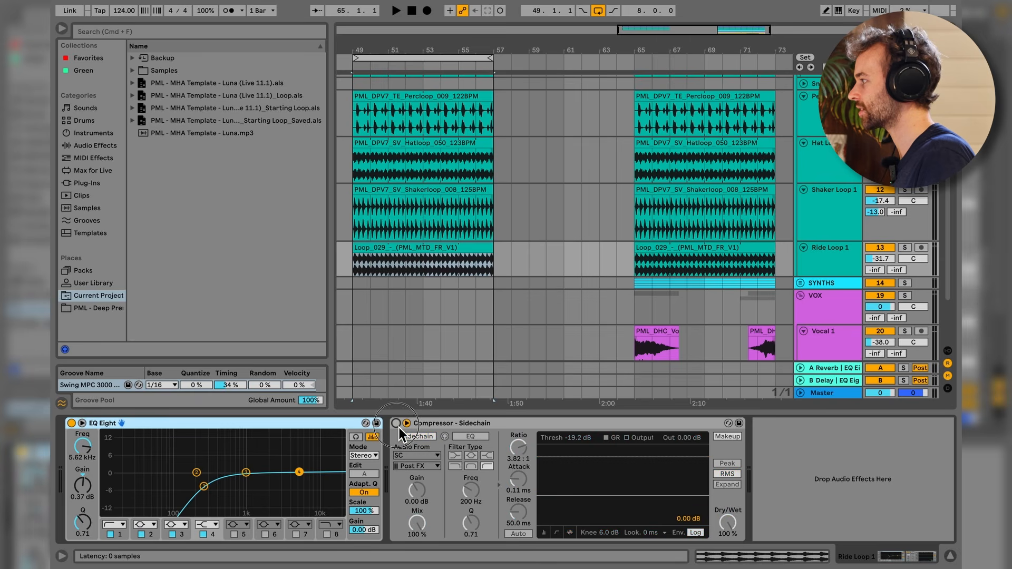
left_click(398, 425)
left_click(355, 271)
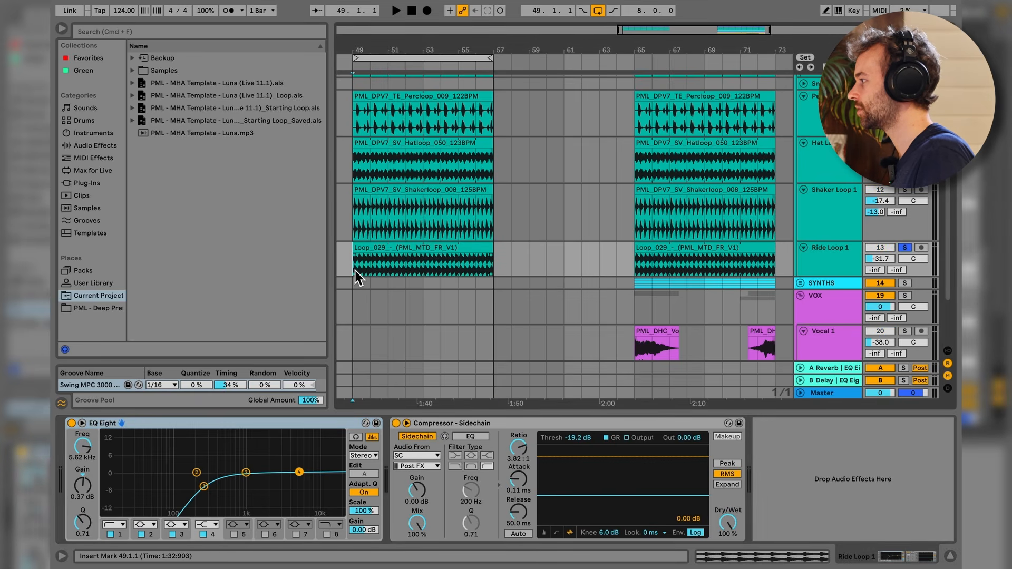
key("space")
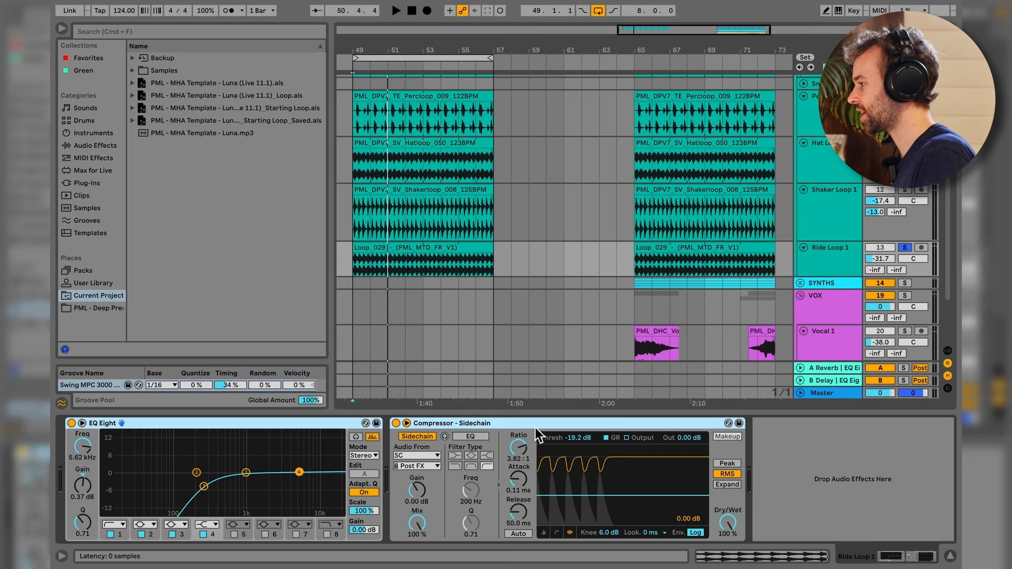
key("0")
key("space")
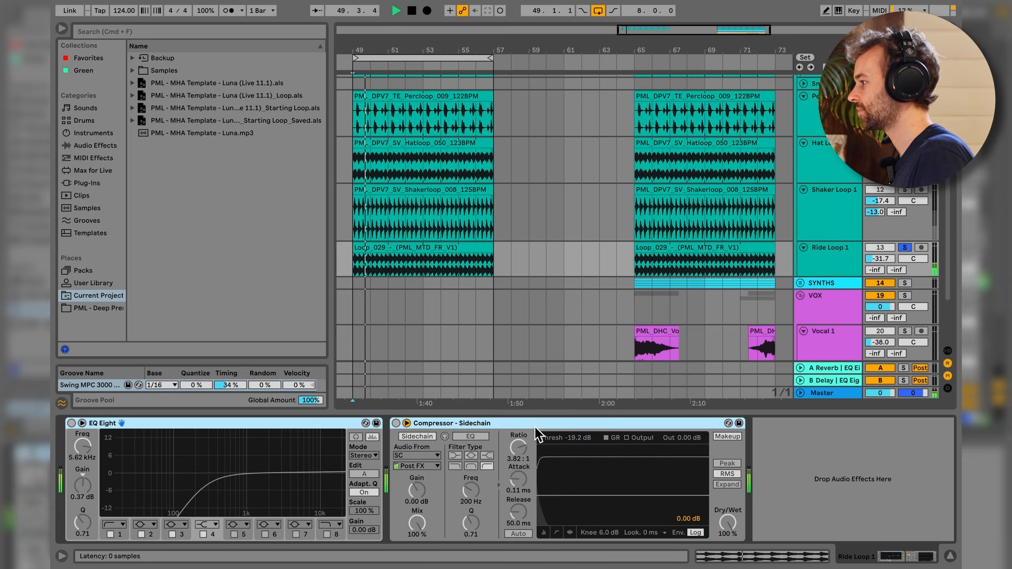
key("0")
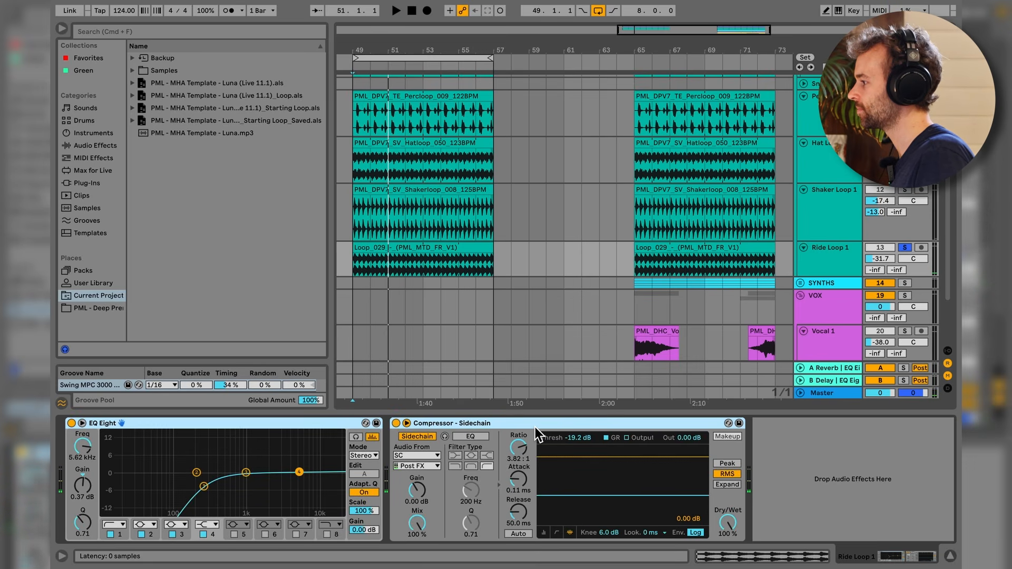
key("space")
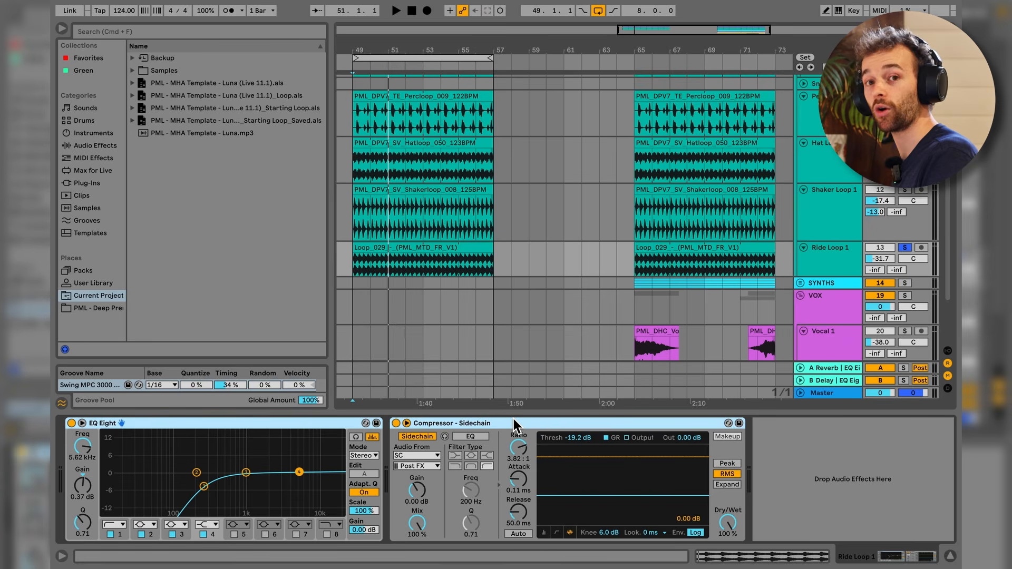
- Unsolo Ride Loop 1 and play it together with the claps, perc, hat and shaker loops
left_click(906, 248)
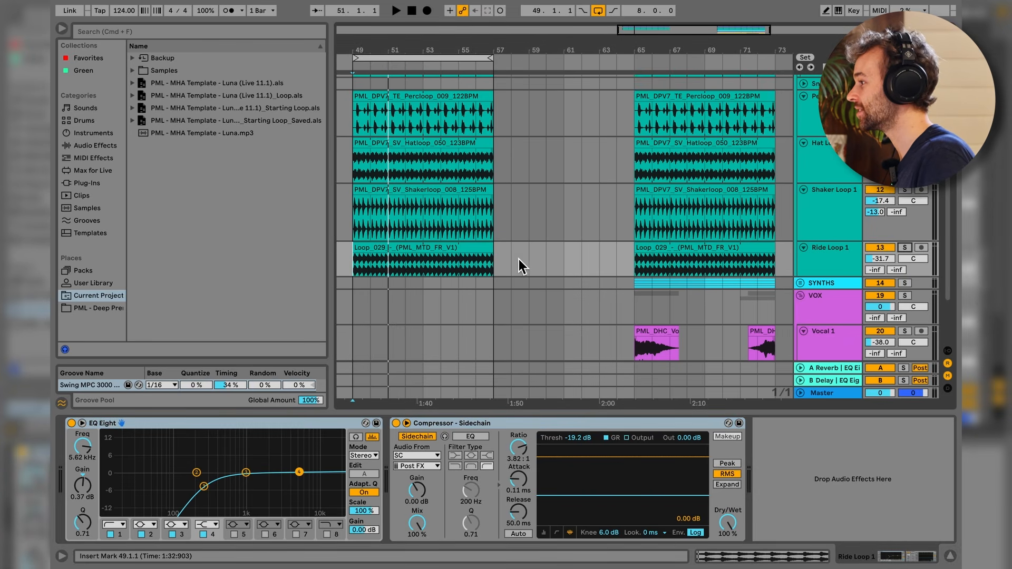
scroll(357, 270, "up", 5)
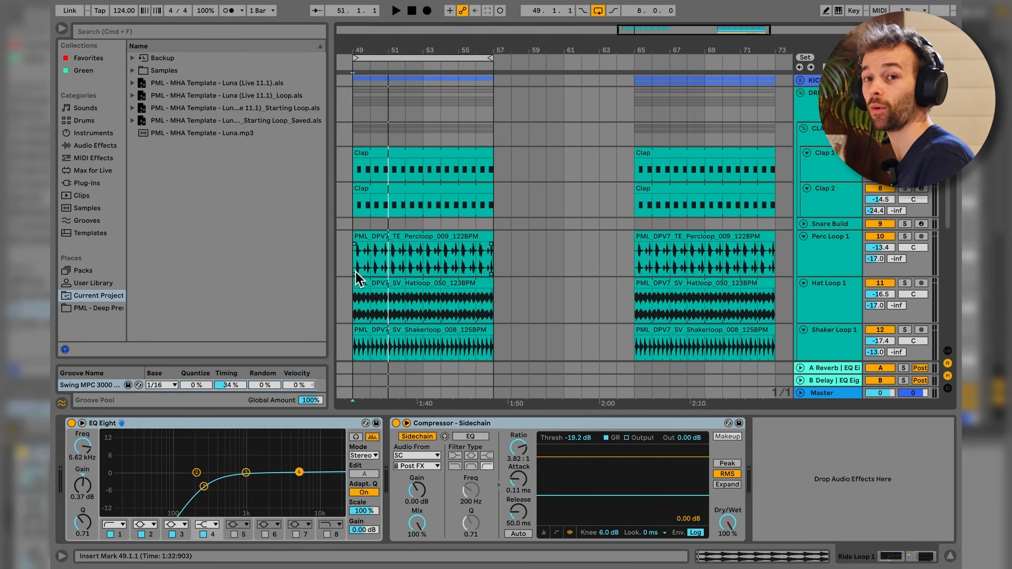
key("space")
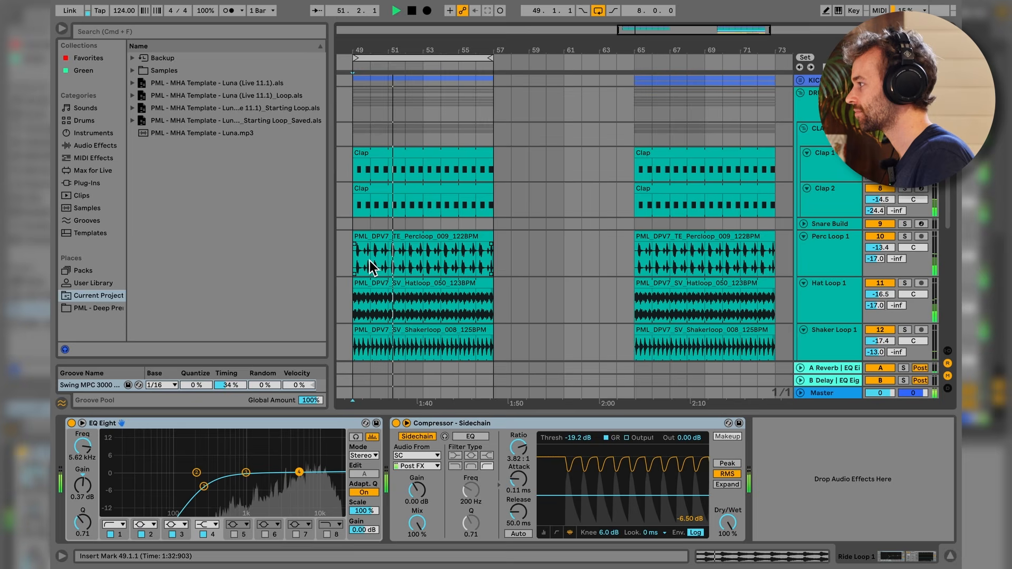
scroll(369, 260, "down", 3)
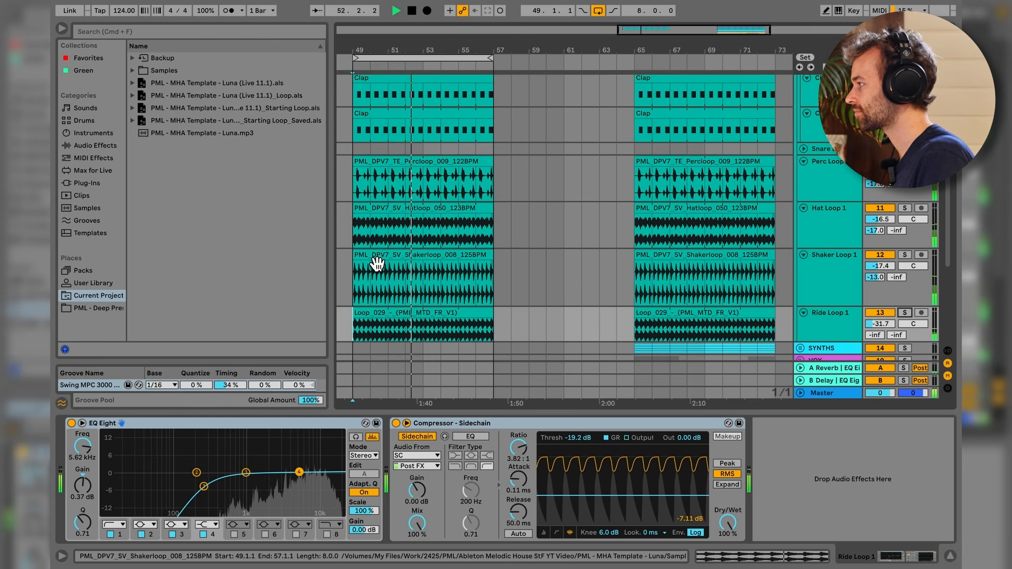
key("space")
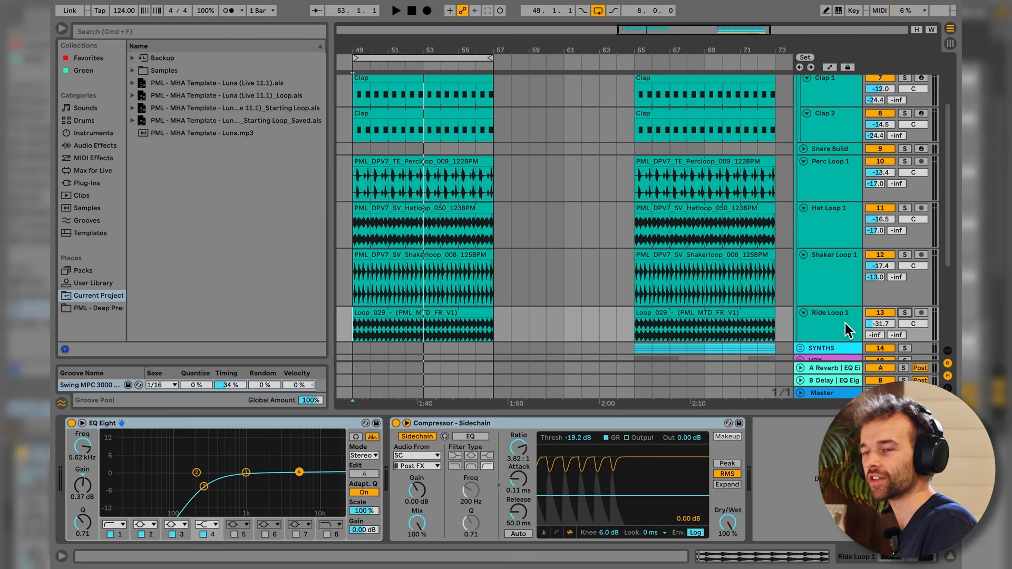
- Mute the Perc Loop 1, Hat Loop 1, Shaker Loop 1 and Ride Loop 1 tracks and start playback from bar 49
left_click(833, 183, "shift")
left_click(880, 161)
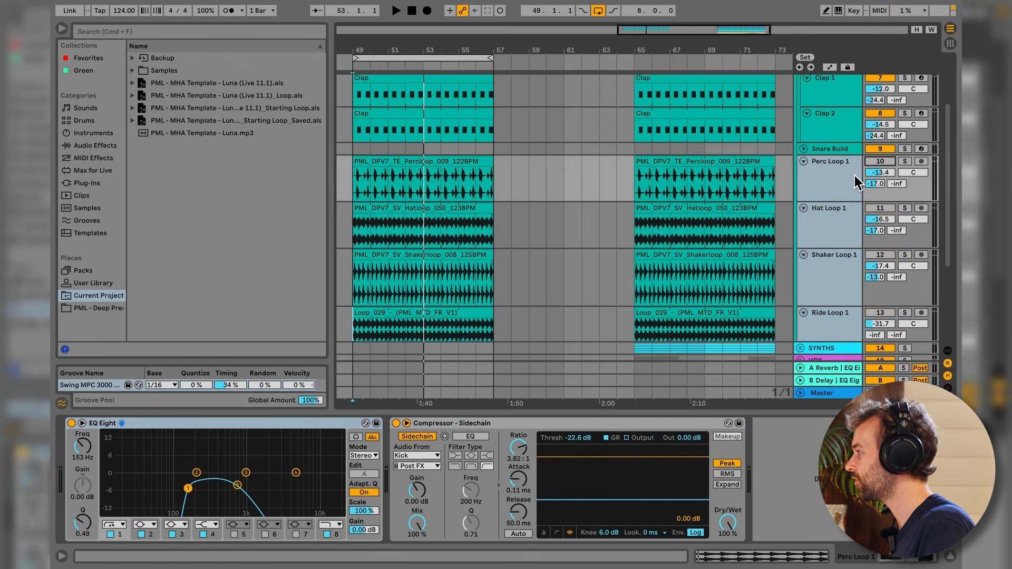
left_click(467, 223)
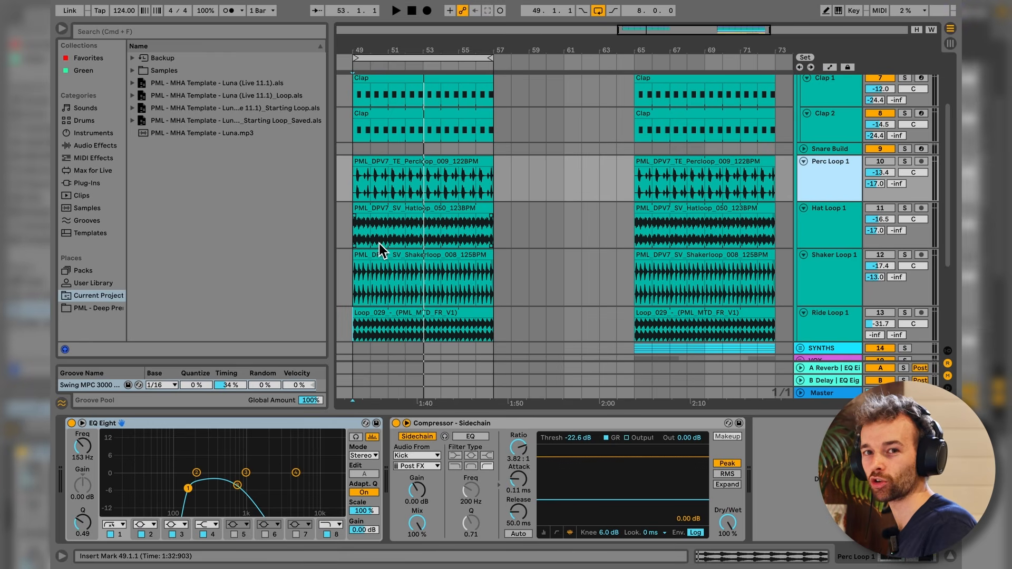
left_click(360, 185)
key("space")
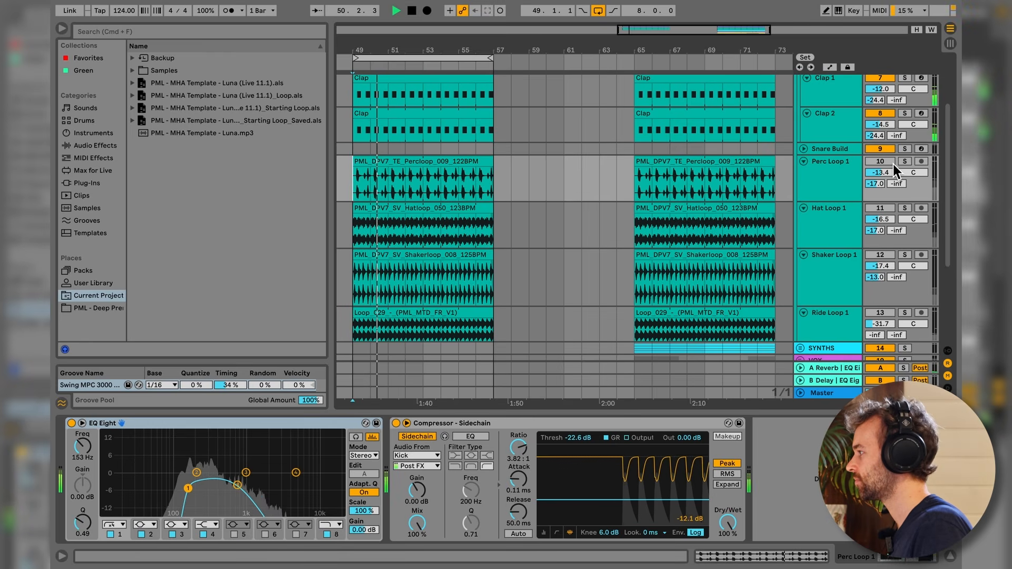
- Bring the perc, hat, shaker and ride loops back in one after another during playback
left_click(894, 163)
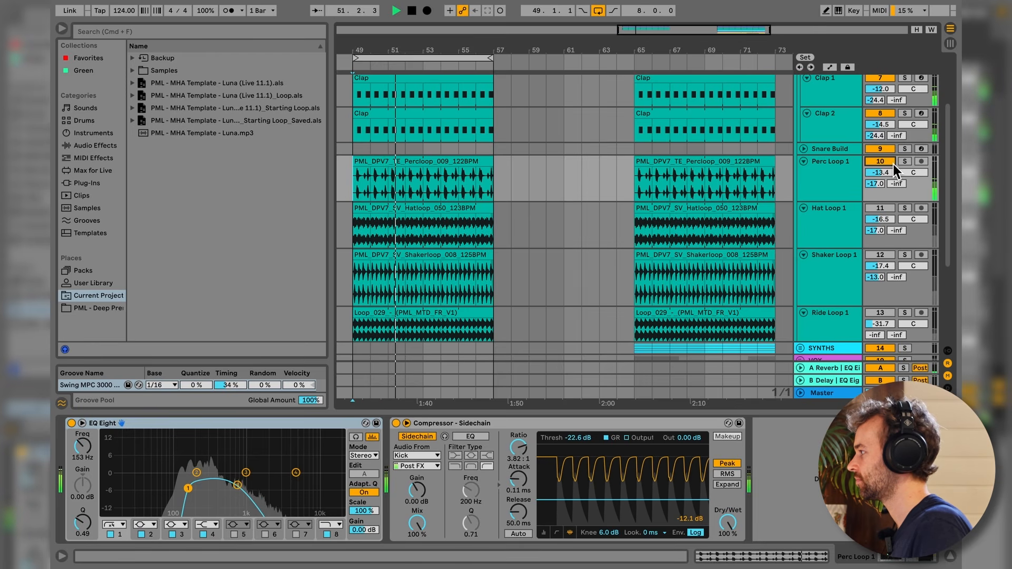
left_click(885, 209)
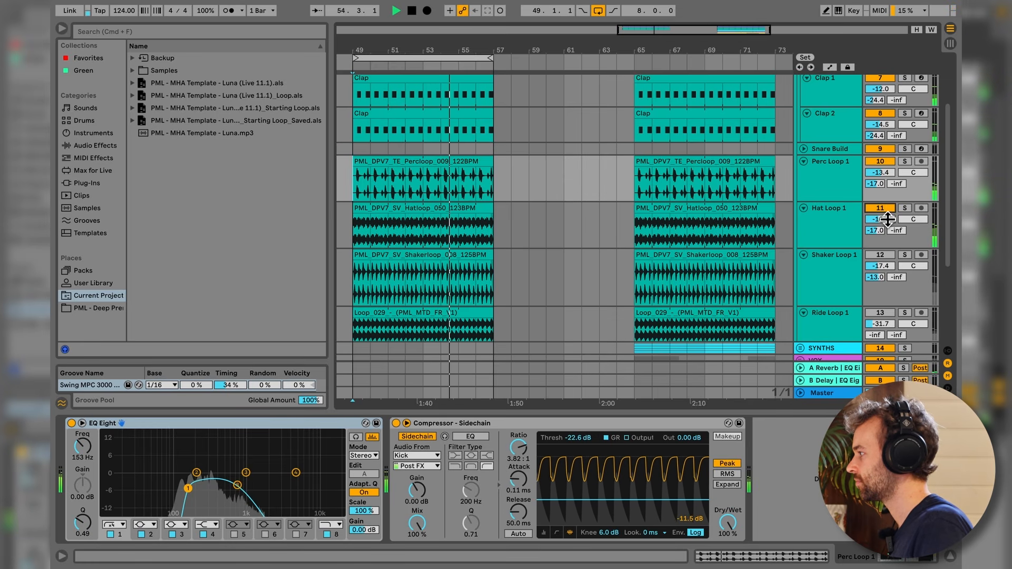
left_click(884, 256)
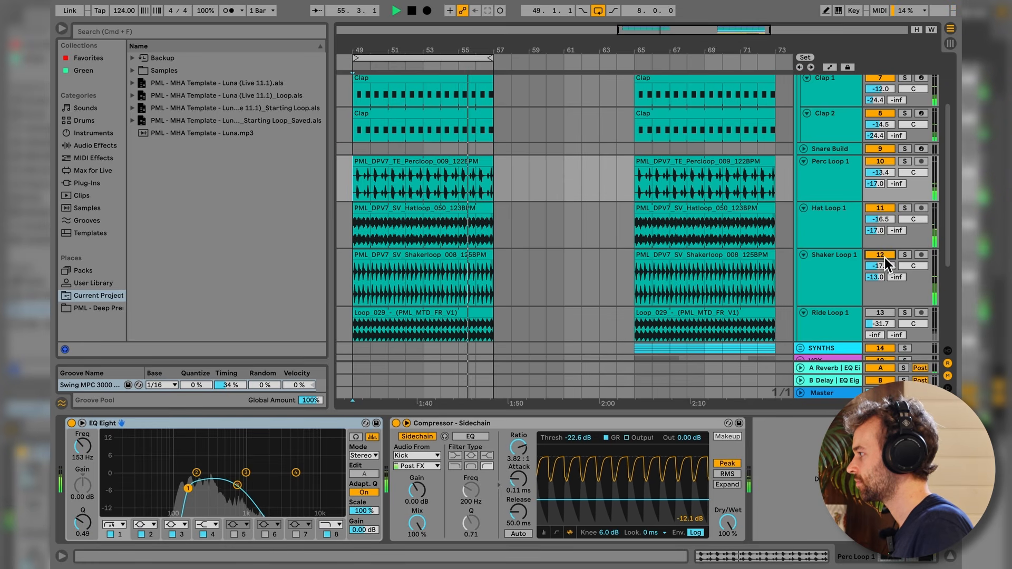
scroll(885, 258, "down", 3)
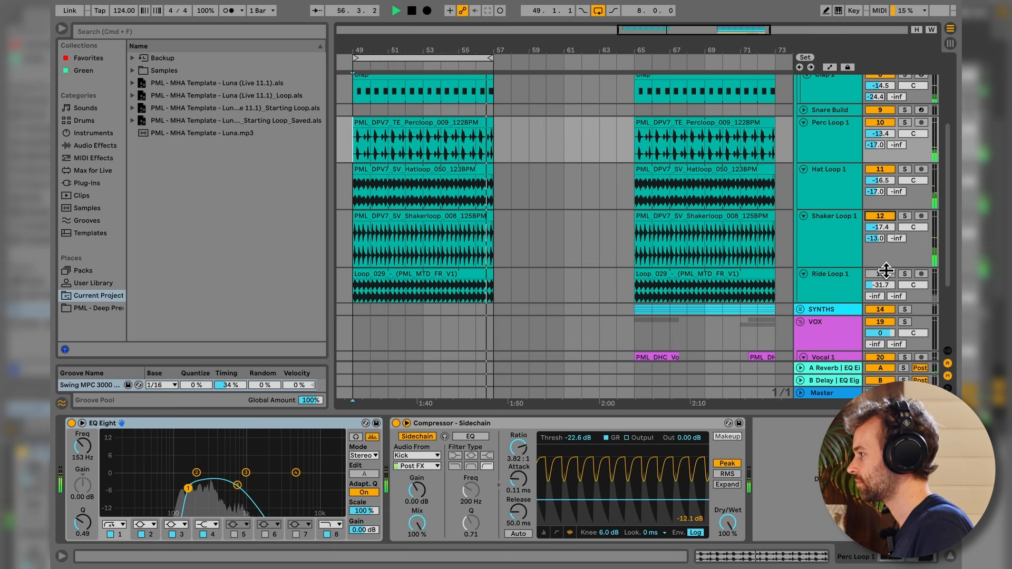
left_click(884, 273)
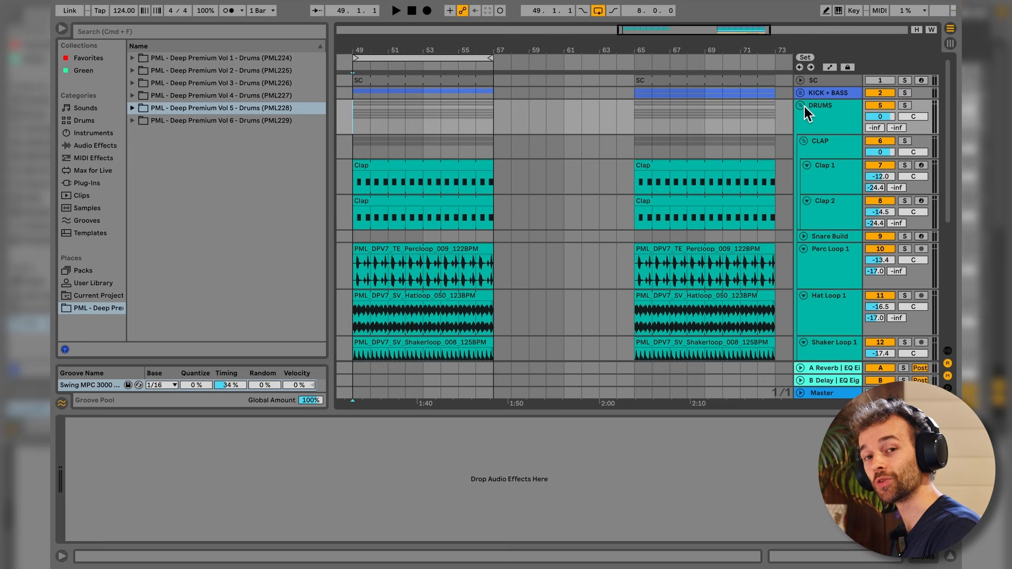
- Fold the DRUMS group and copy the Bass clip in the KICK + BASS group from bar 65 to bar 49
left_click(802, 106)
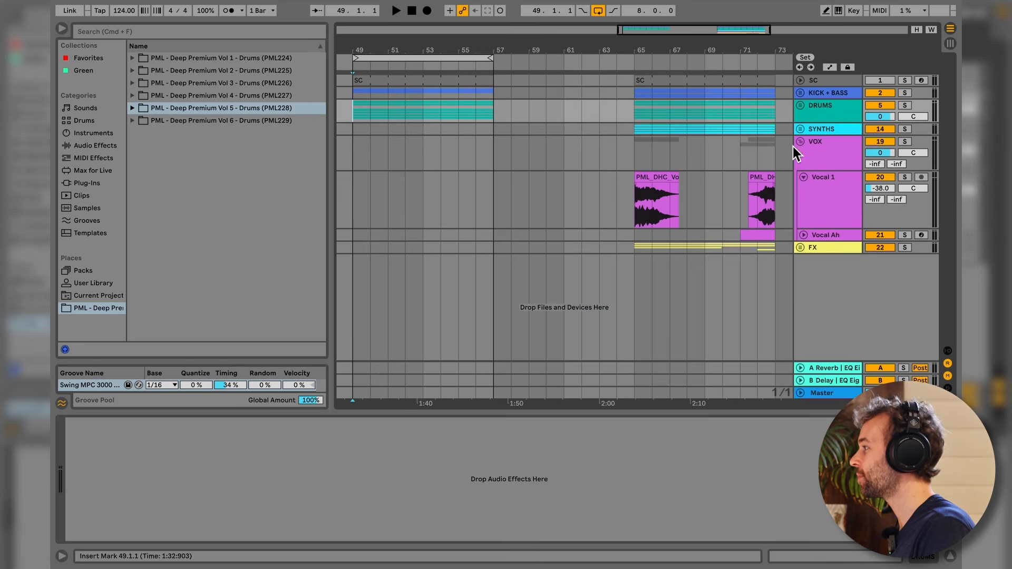
left_click(800, 94)
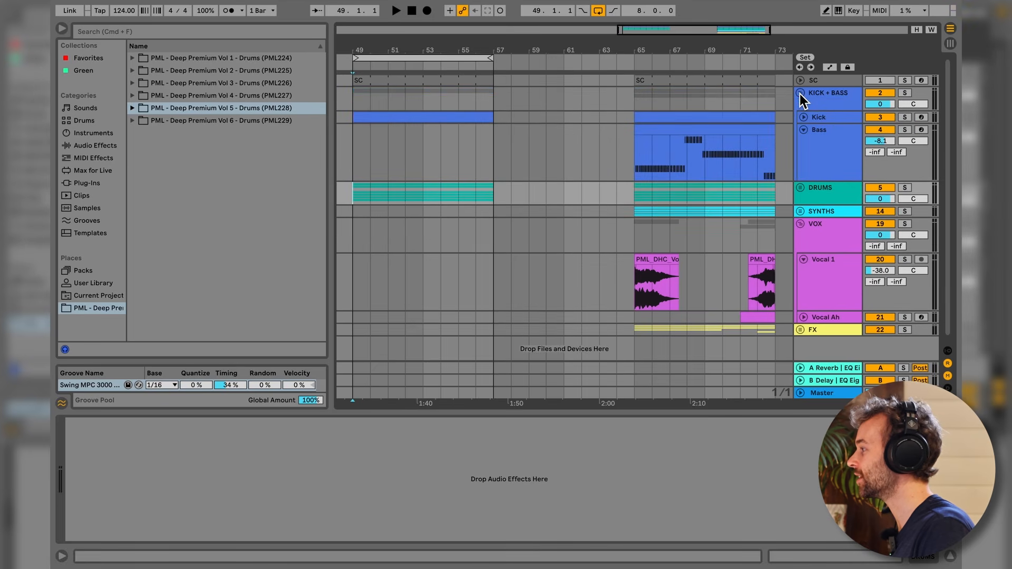
left_click(831, 153)
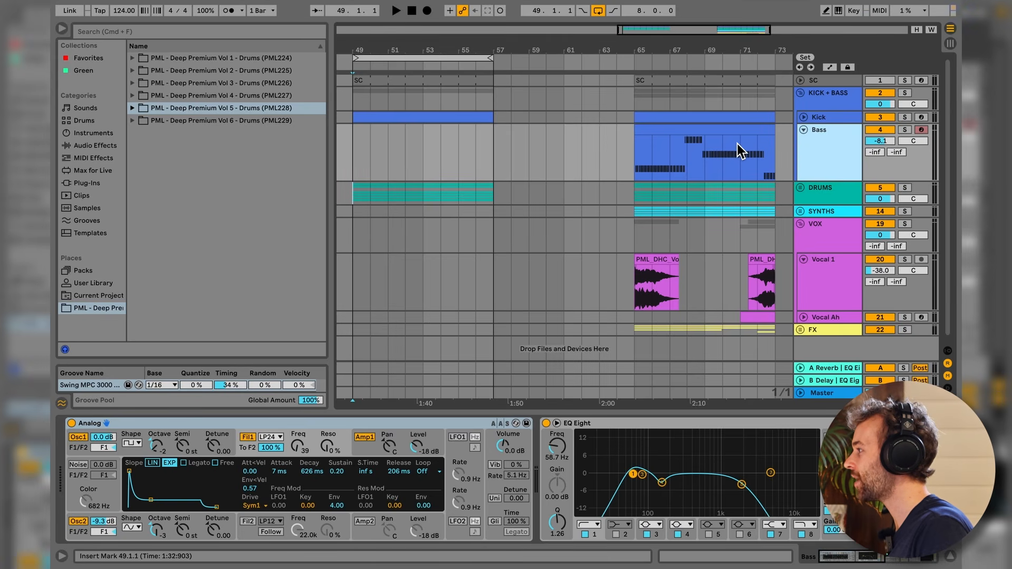
left_click_drag(760, 141, 463, 135)
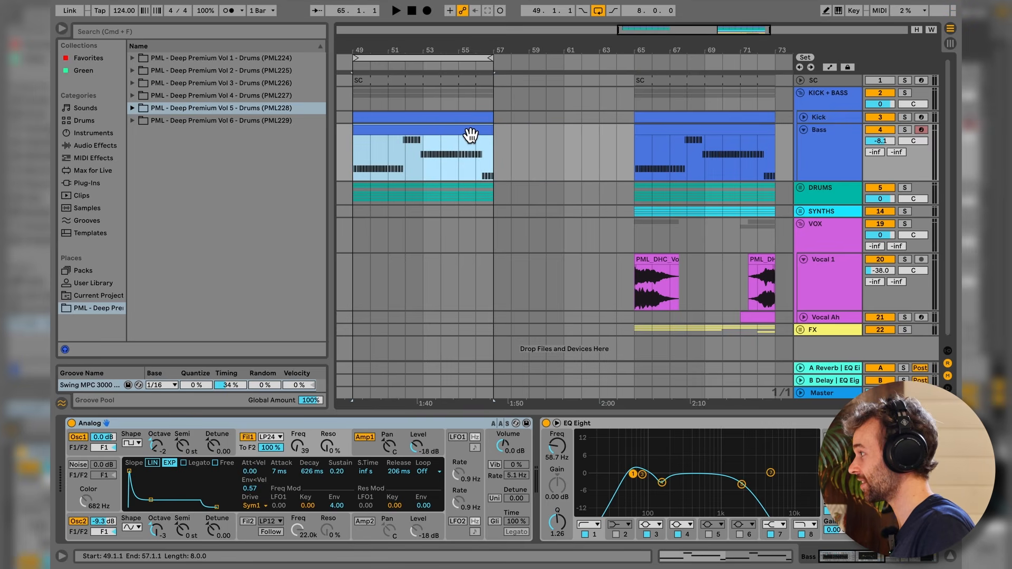
- Solo the Bass track and play its copied clip from bar 49
key("s")
key("space")
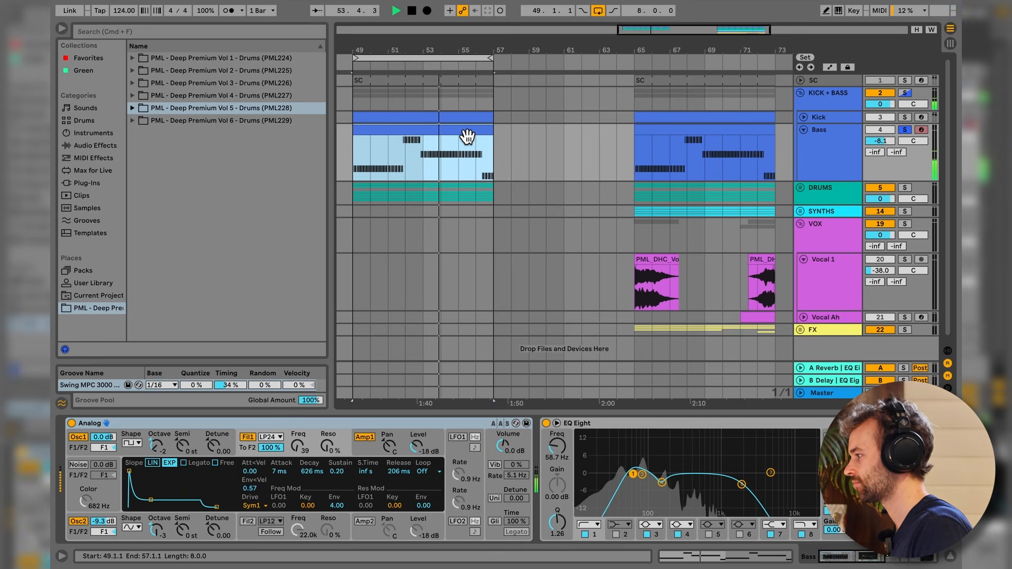
key("space")
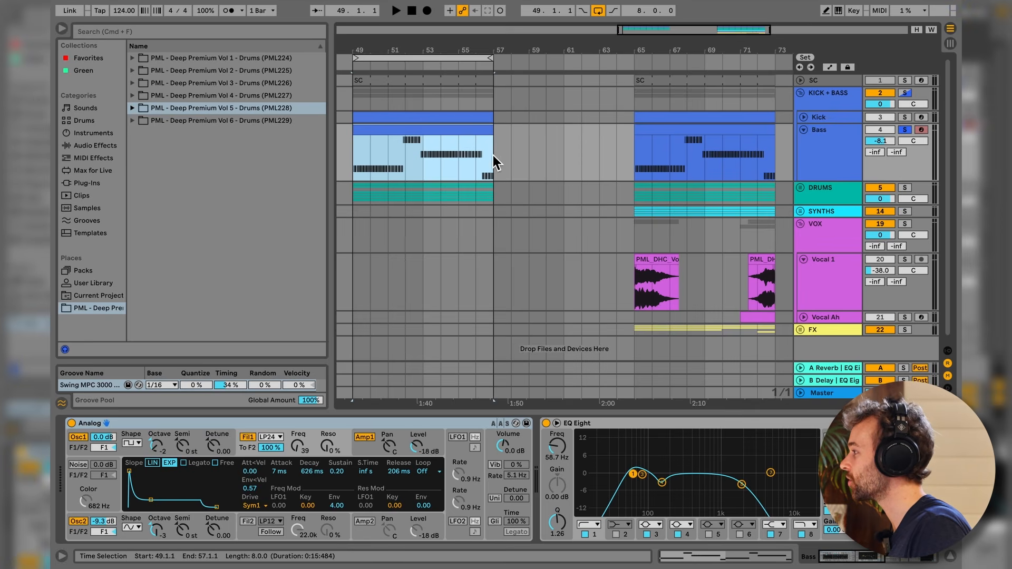
- Insert a new MIDI track directly below the Bass track and unfold it
left_click(823, 146)
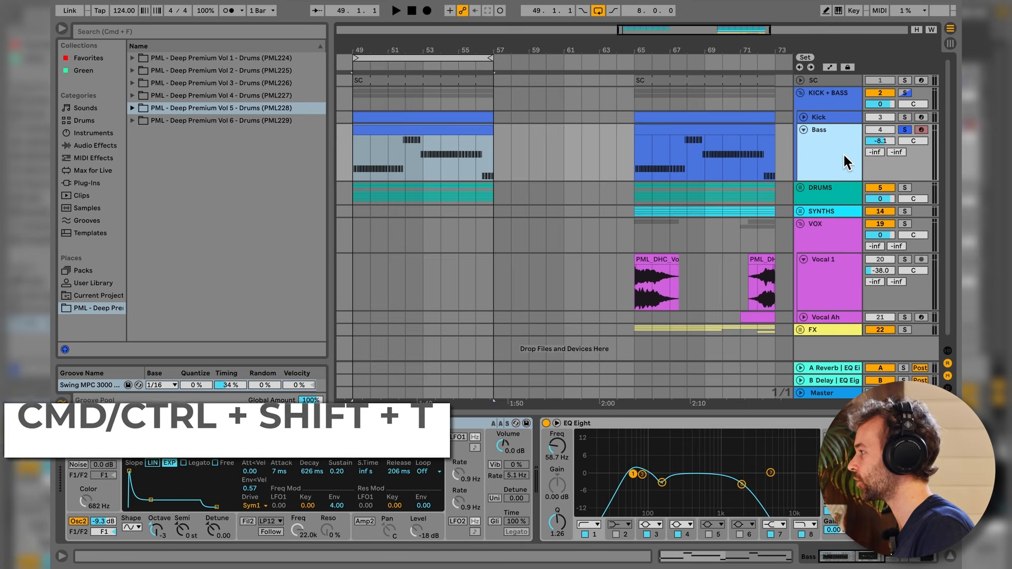
key("super+shift+t")
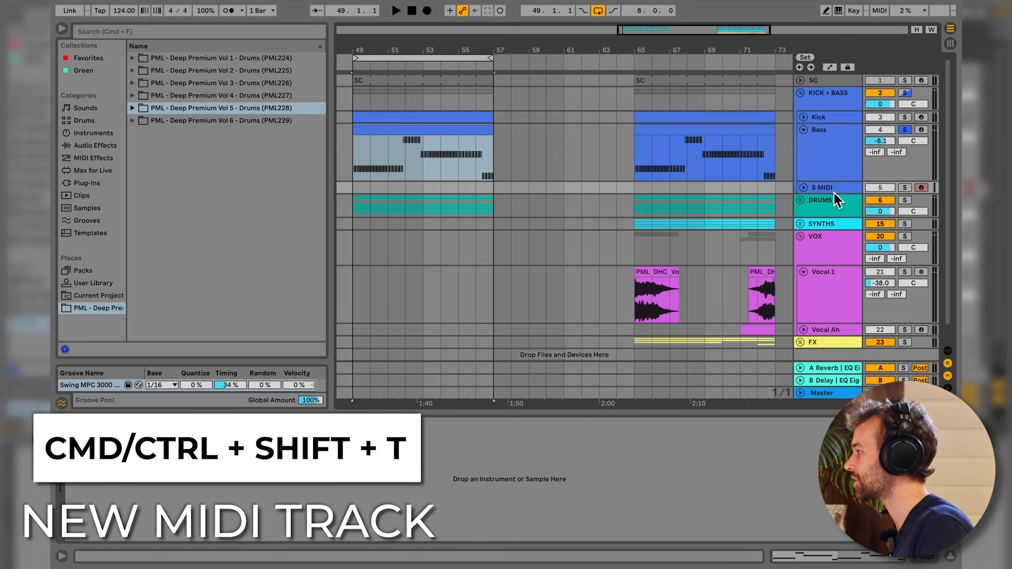
left_click(804, 188)
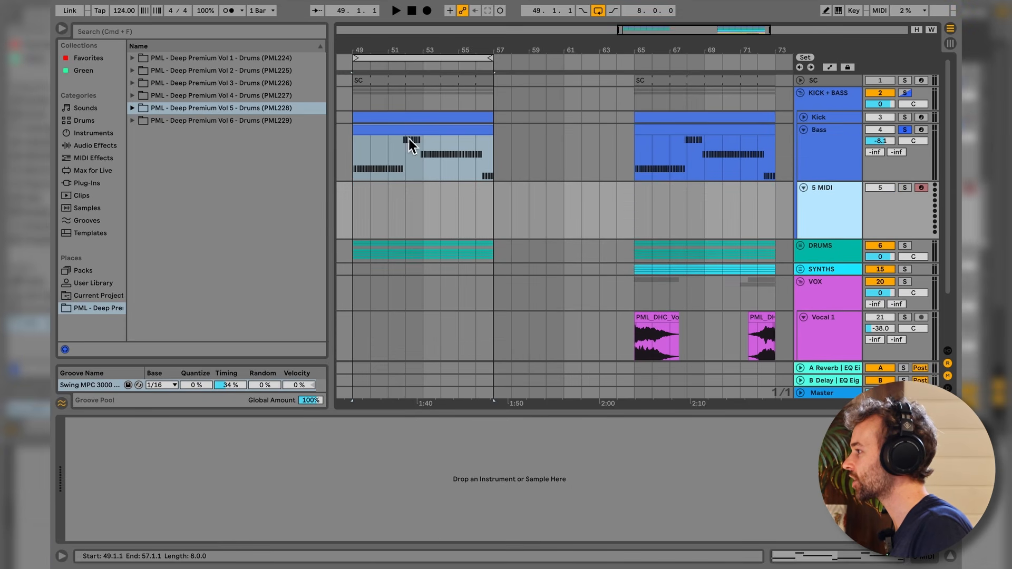
- Move the bass clip at bar 49 from the Bass track down to the new MIDI track
left_click(455, 141)
left_click_drag(455, 141, 452, 197)
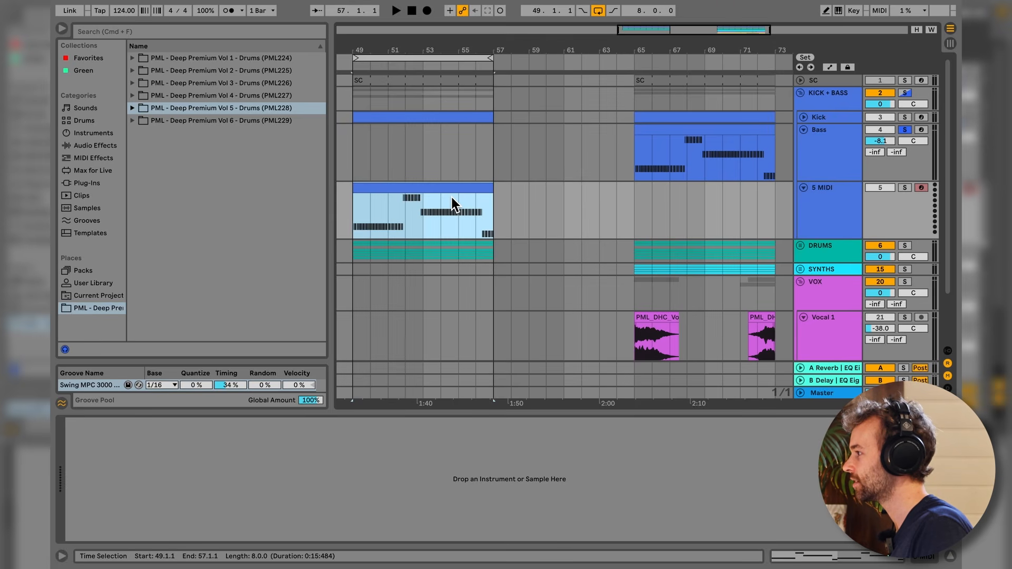
left_click(451, 197)
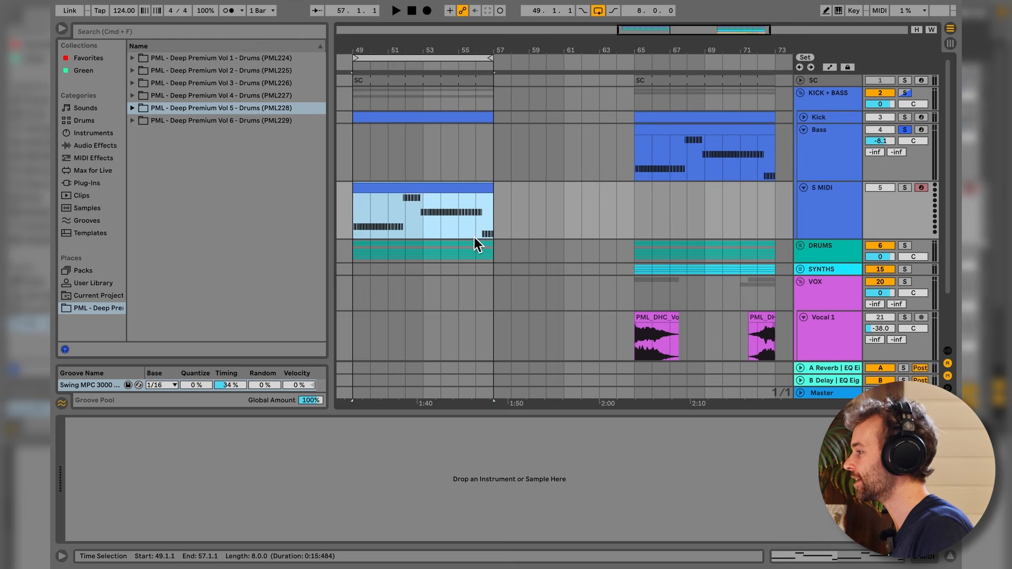
- Open the moved bass clip in an enlarged note editor and examine its repeated sixteenth notes and groove assignment
double_click(471, 195)
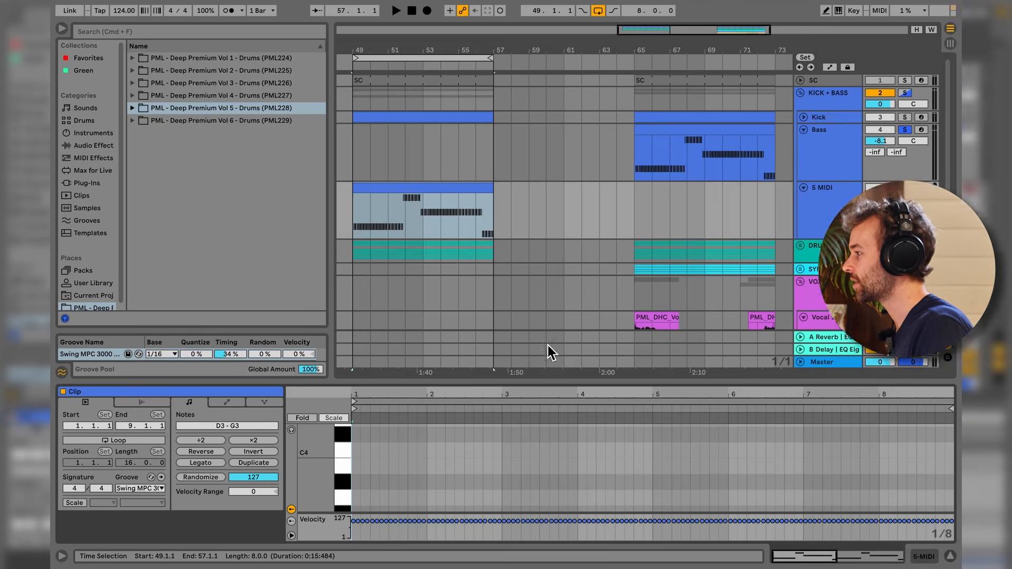
left_click_drag(572, 396, 567, 270)
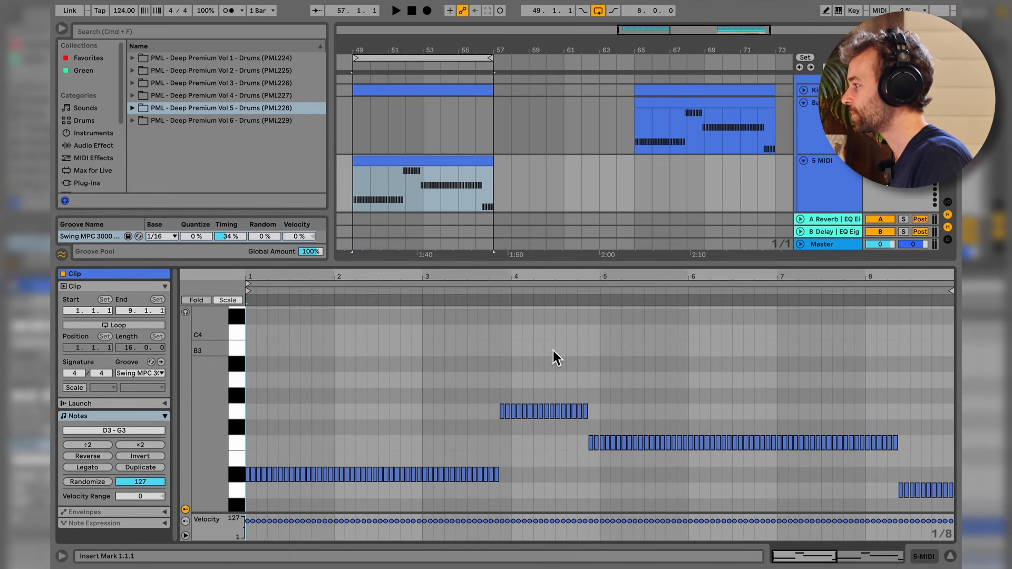
scroll(553, 350, "down", 2)
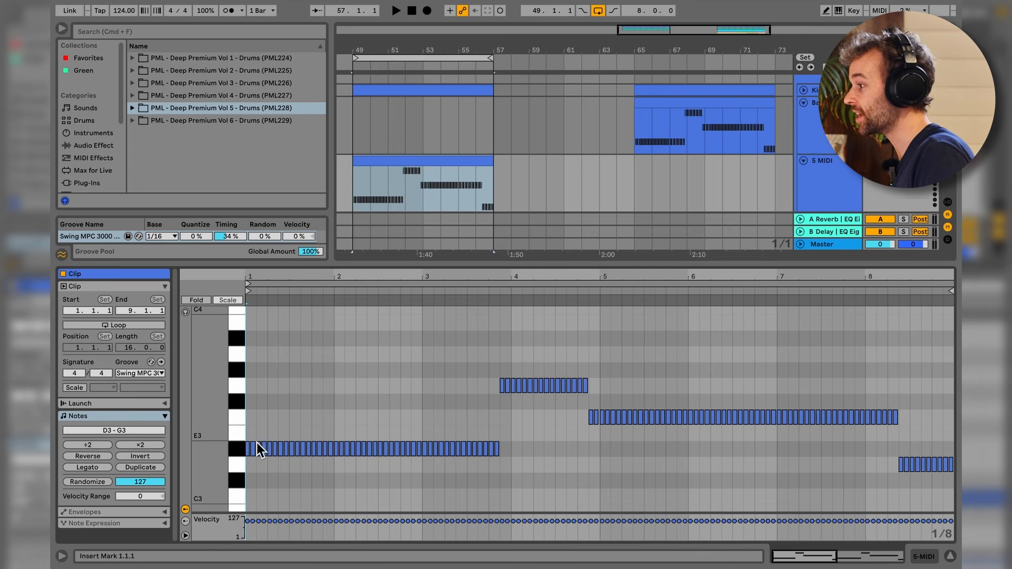
scroll(257, 464, "up", 5)
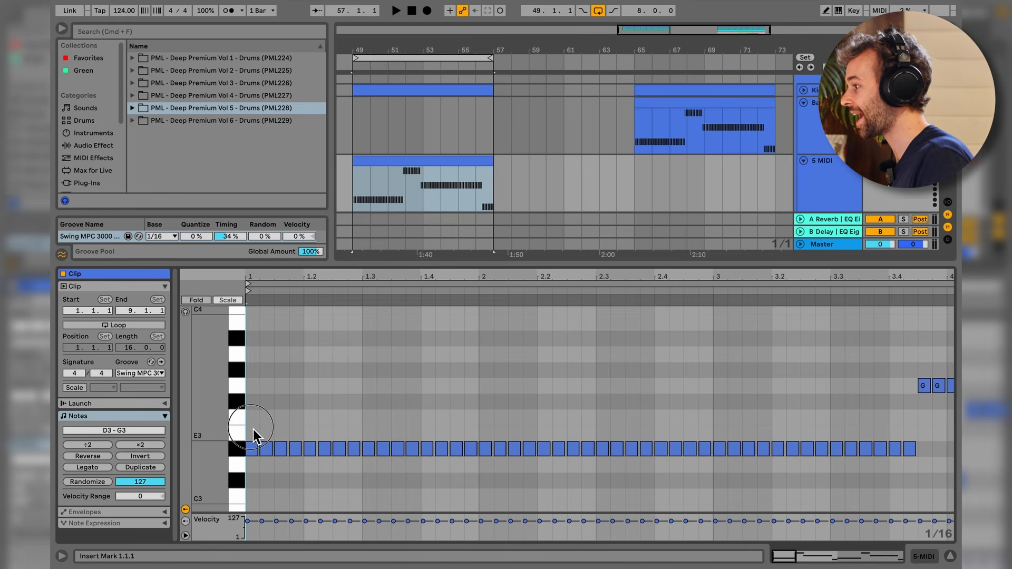
left_click(266, 448)
left_click(281, 451)
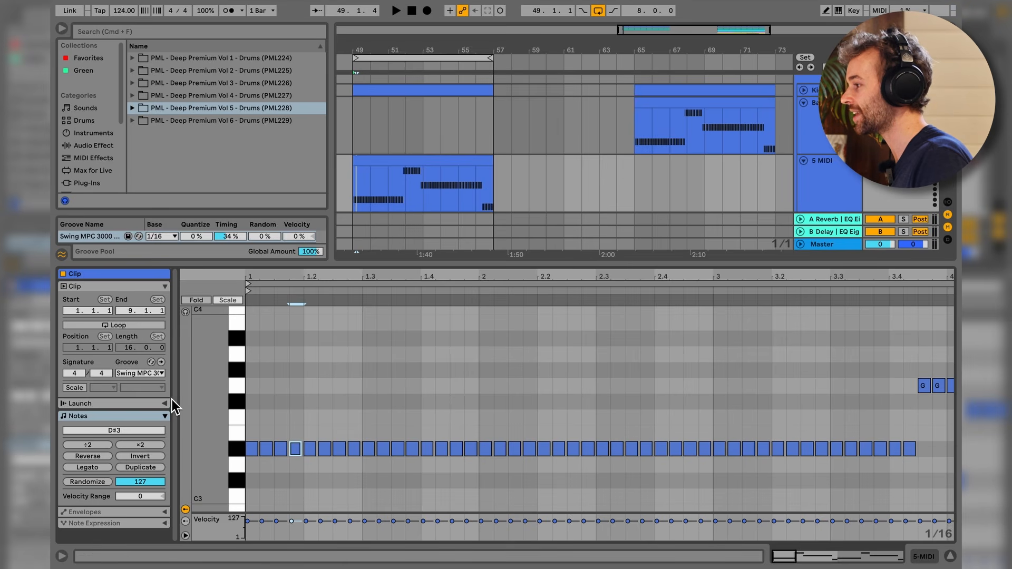
left_click(146, 376)
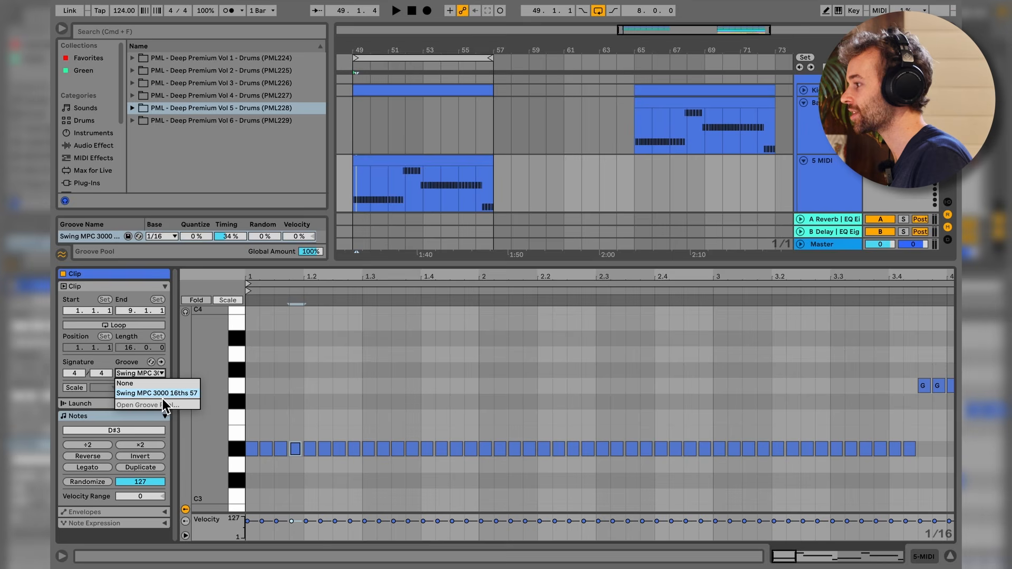
left_click(252, 391)
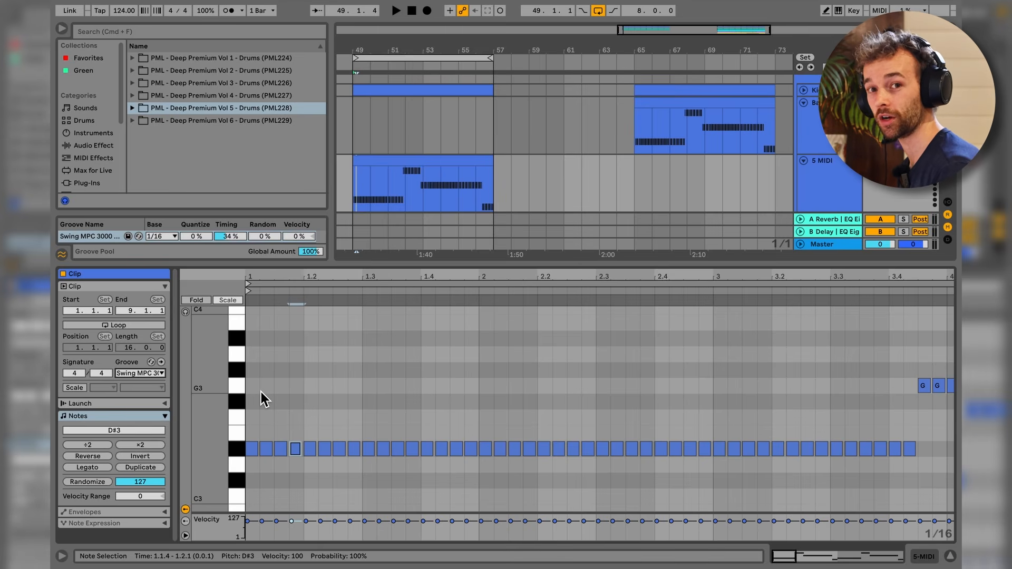
- Copy the Analog instrument from the Bass track to the new MIDI track and play its bass clip
key("shift+Tab")
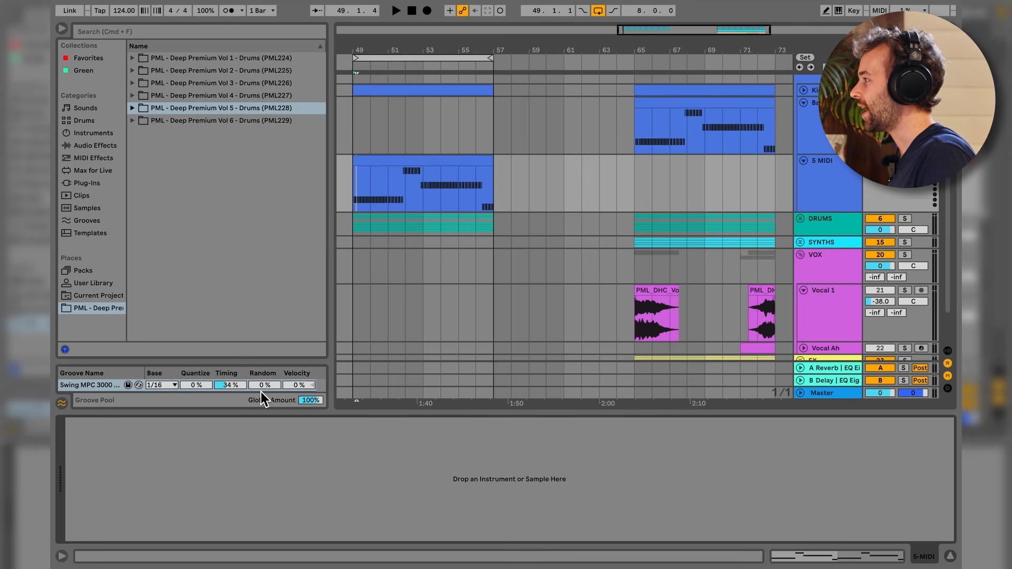
left_click(825, 151)
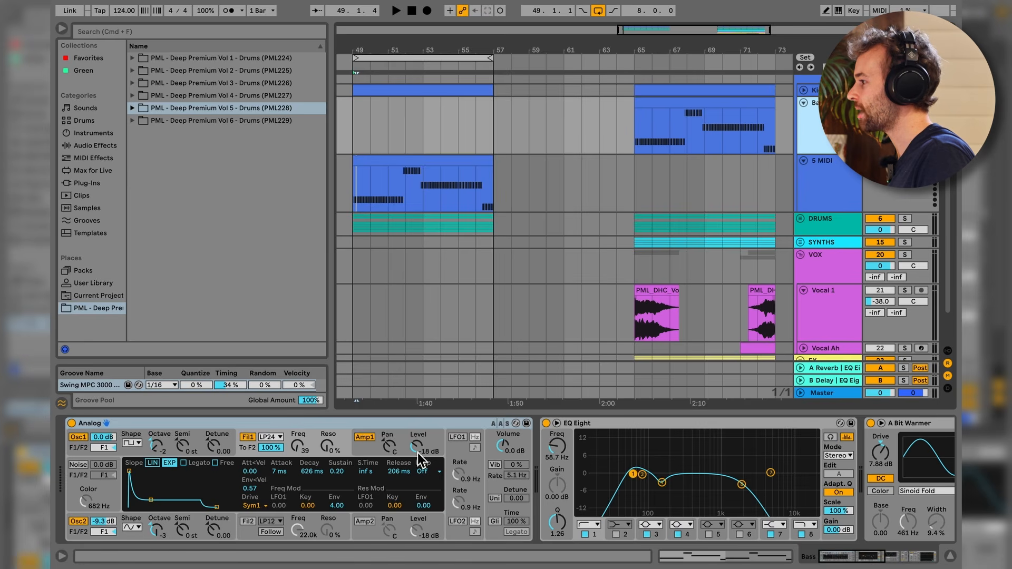
left_click(438, 425)
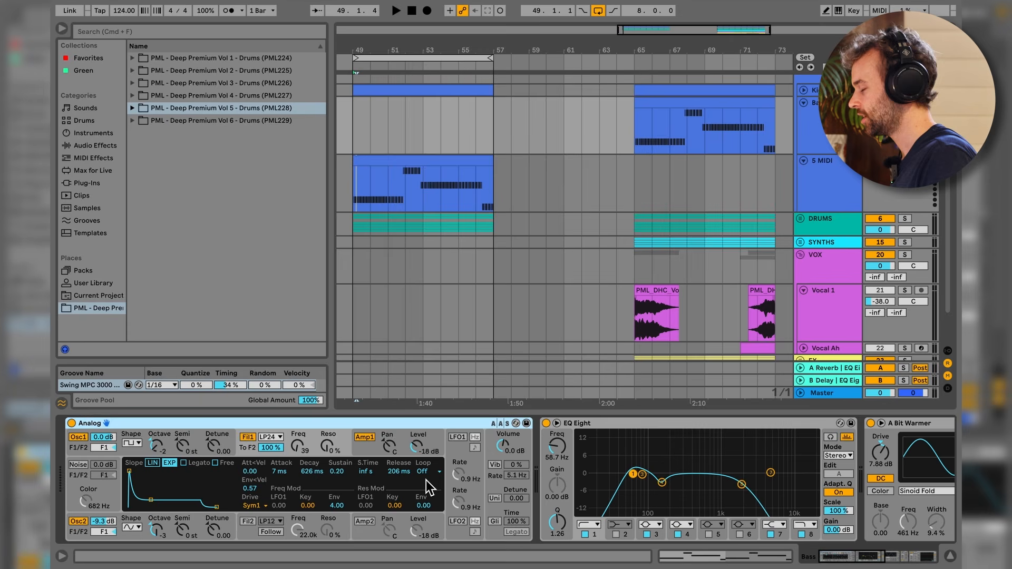
left_click(838, 202)
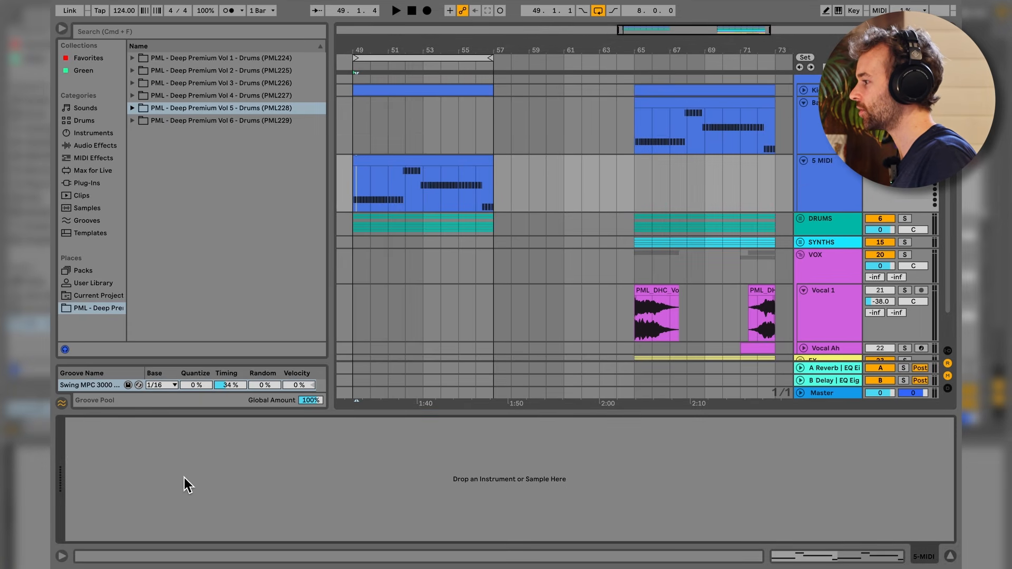
key("super+v")
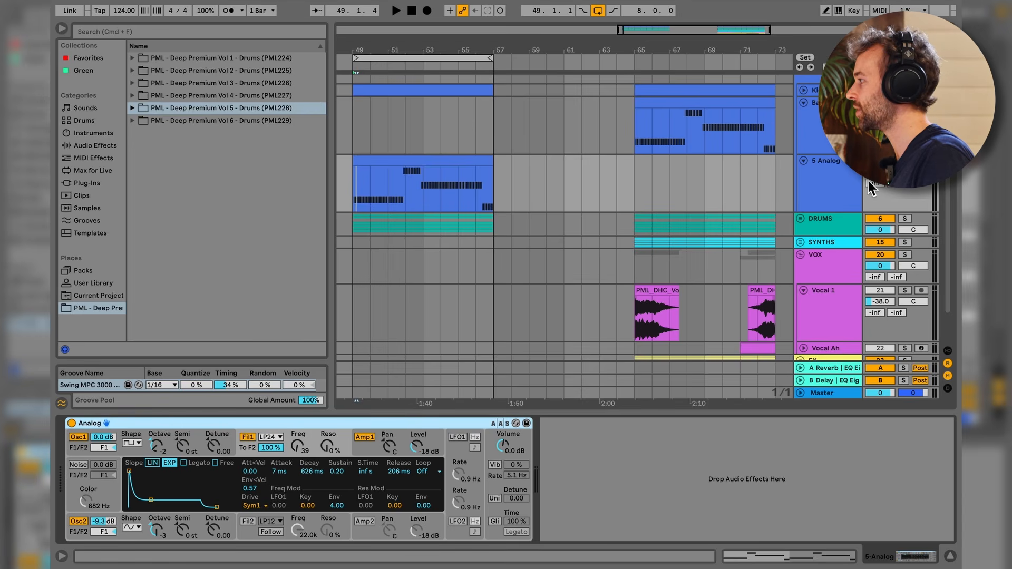
left_click(447, 171)
key("space")
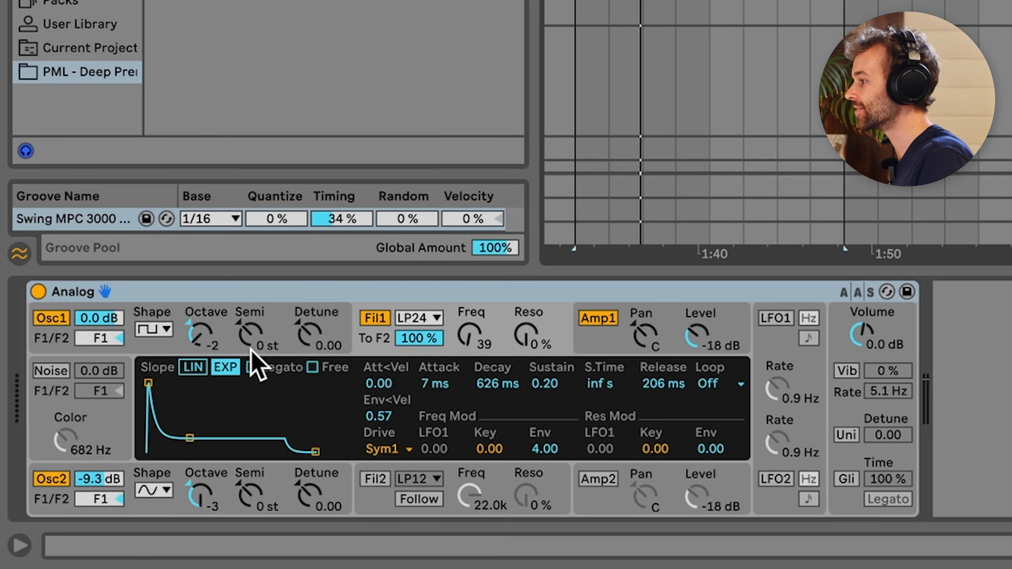
- Compare the settings of Analog's two oscillators and examine the waveform choices for oscillator 1
left_click(68, 338)
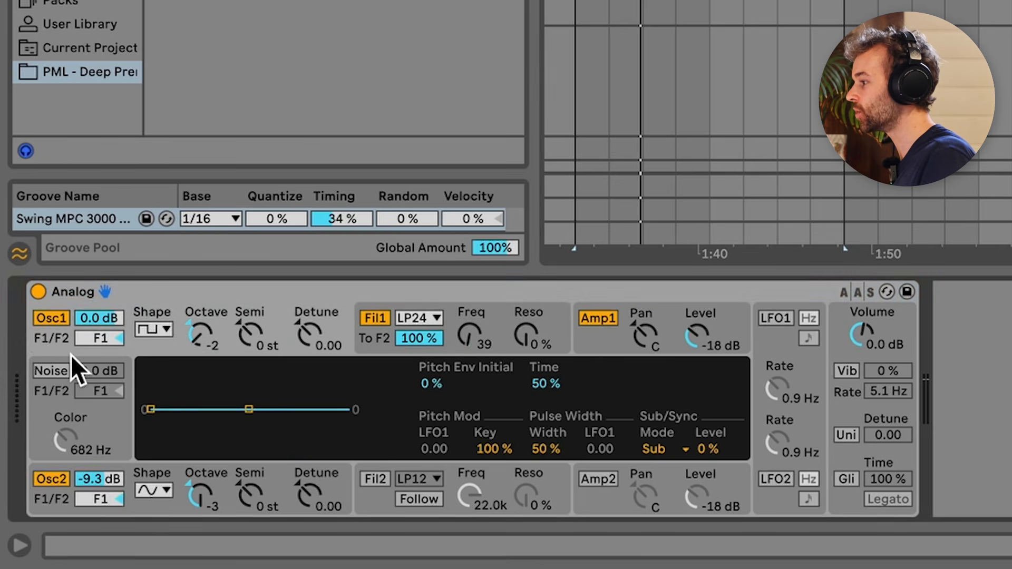
left_click(58, 481)
left_click(54, 344)
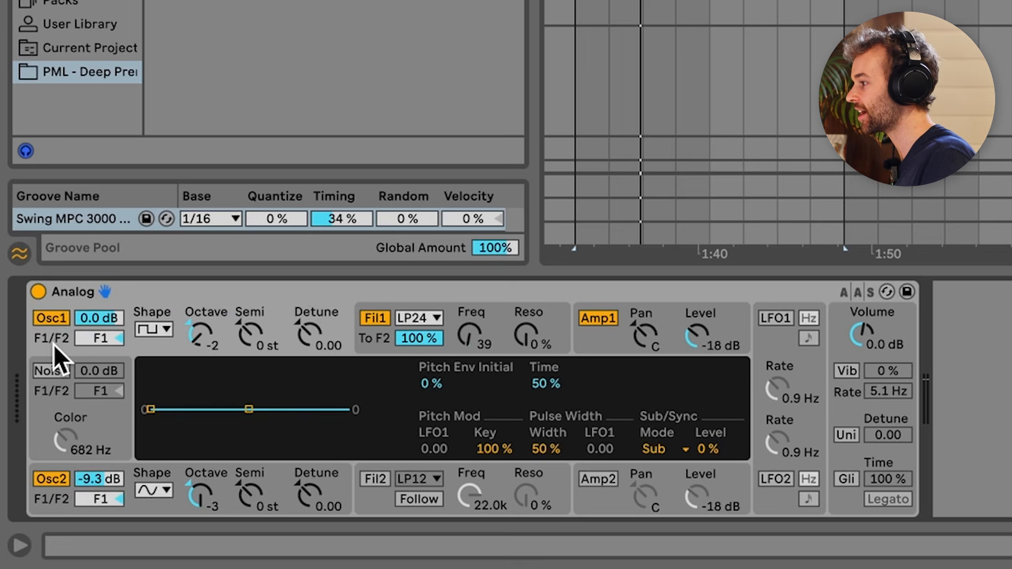
left_click(161, 333)
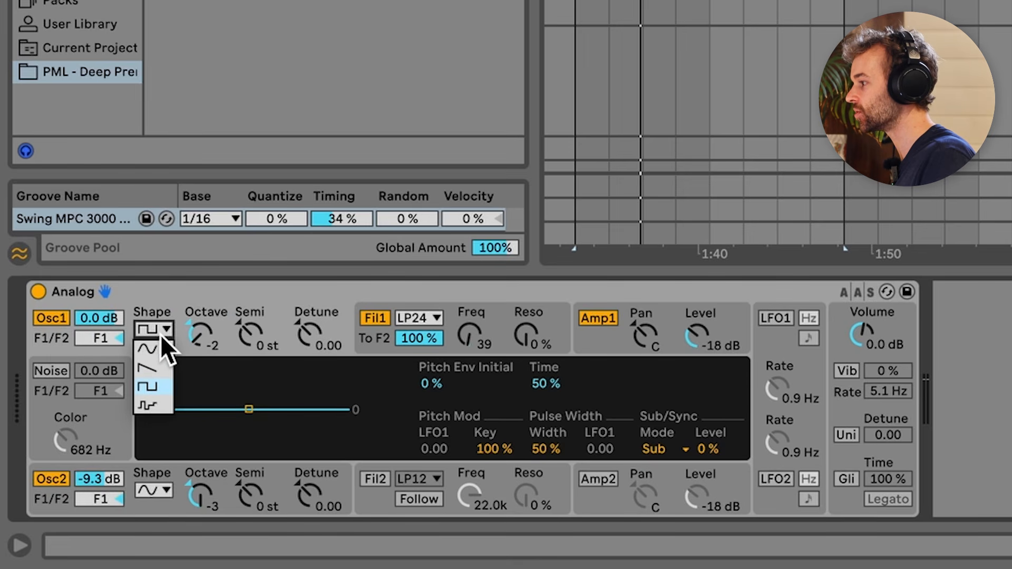
left_click(162, 337)
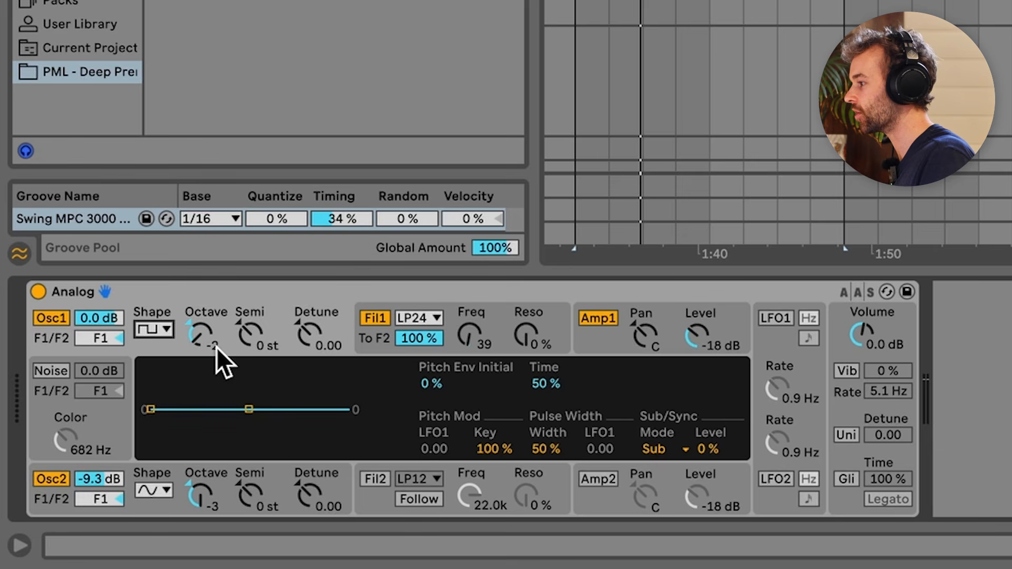
- Switch off oscillator 2 and filter 1 in Analog to isolate the unfiltered square-wave oscillator
left_click(58, 483)
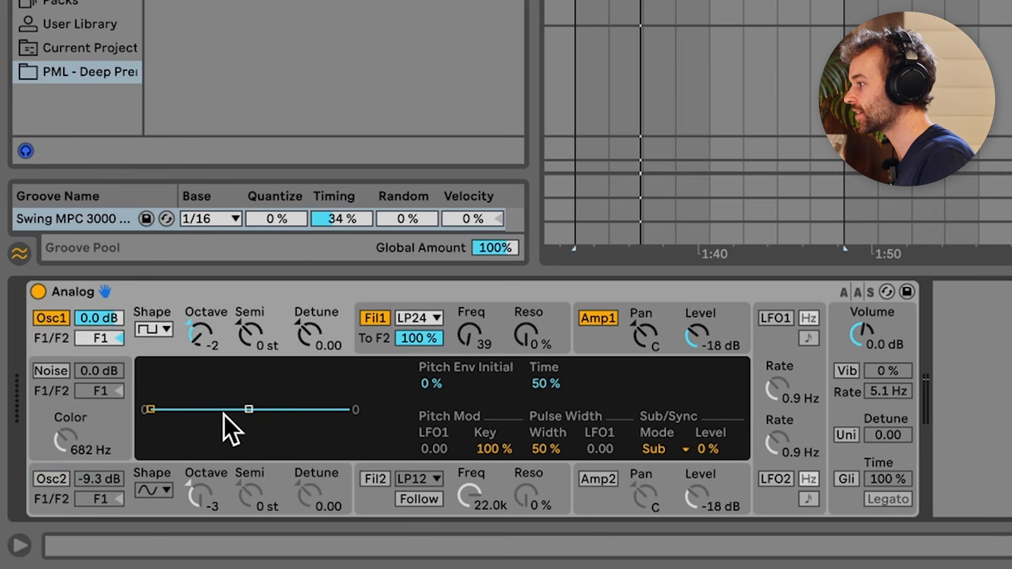
left_click(374, 319)
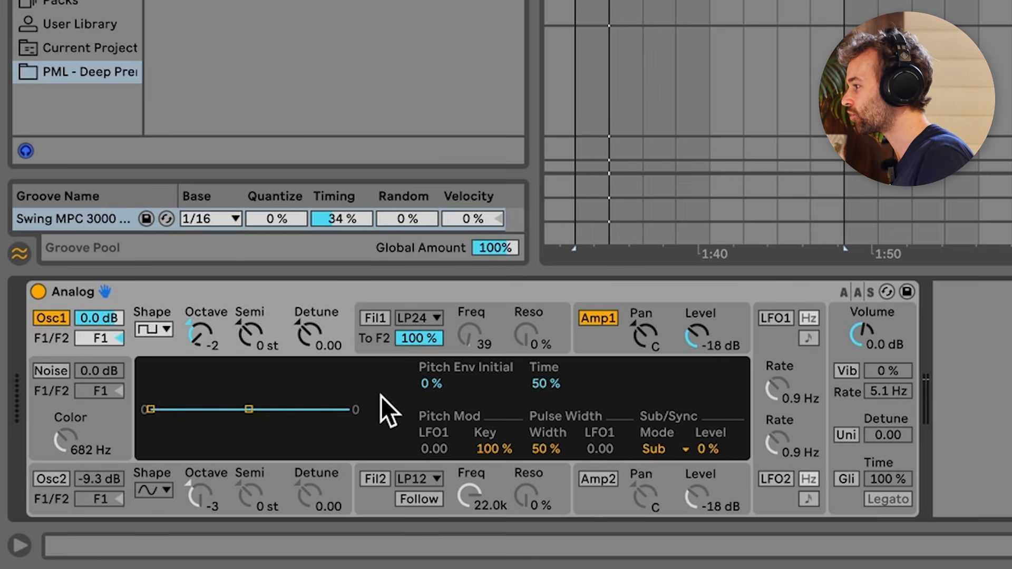
- Try a sustain of 0.46 on the Amp1 envelope and undo the change
left_click(620, 349)
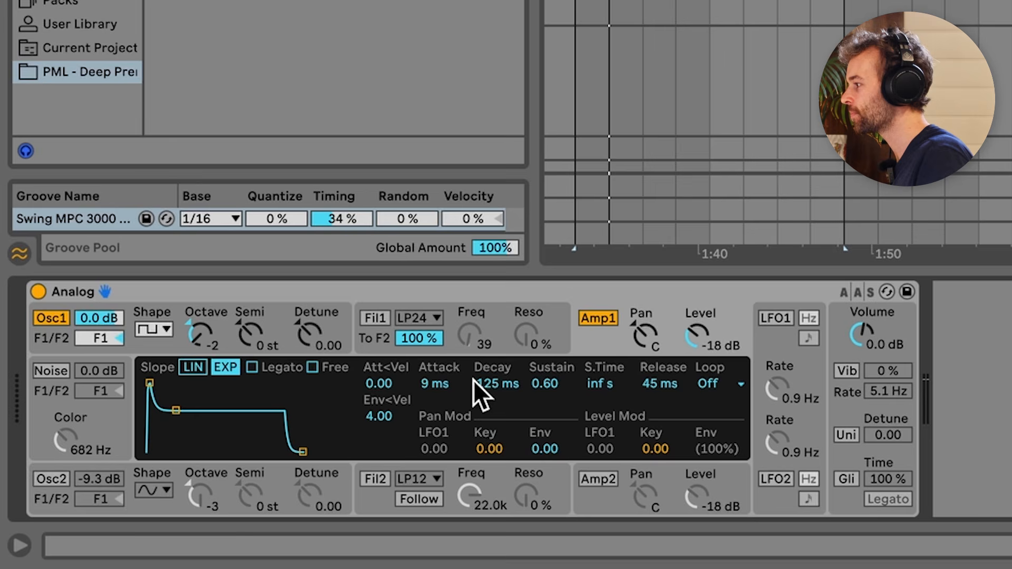
mouse_move(560, 387)
left_mouse_down()
mouse_move(560, 407)
mouse_move(559, 387)
left_mouse_up()
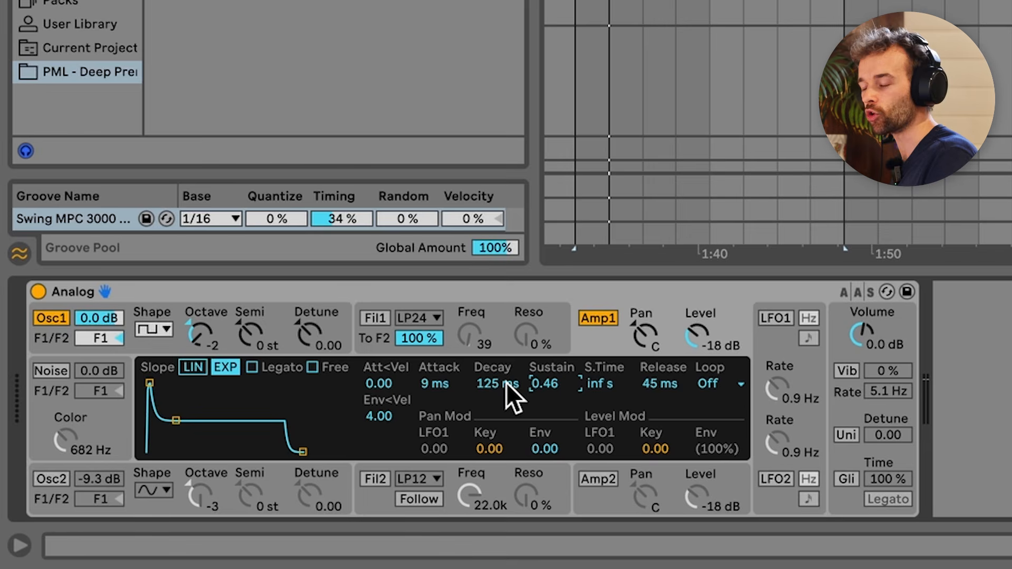
key("ctrl+z")
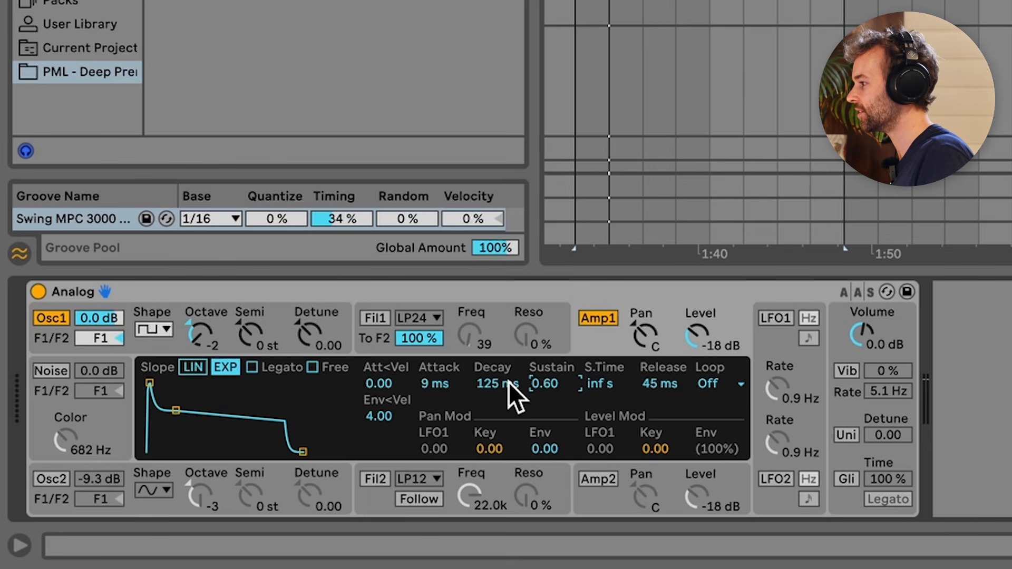
- Switch oscillator 2 back on and check its waveform shape against oscillator 1
left_click(163, 346)
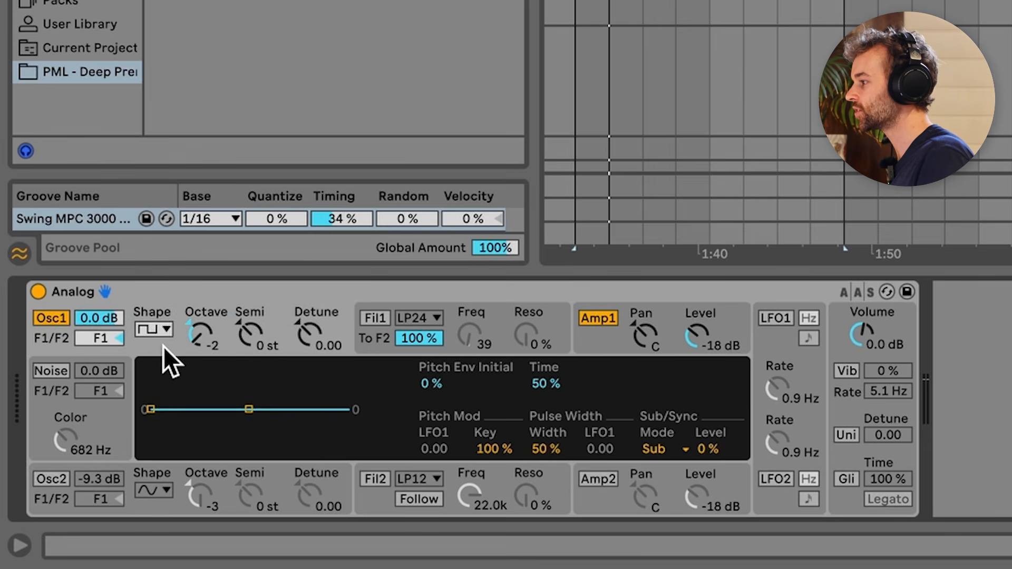
left_click(74, 505)
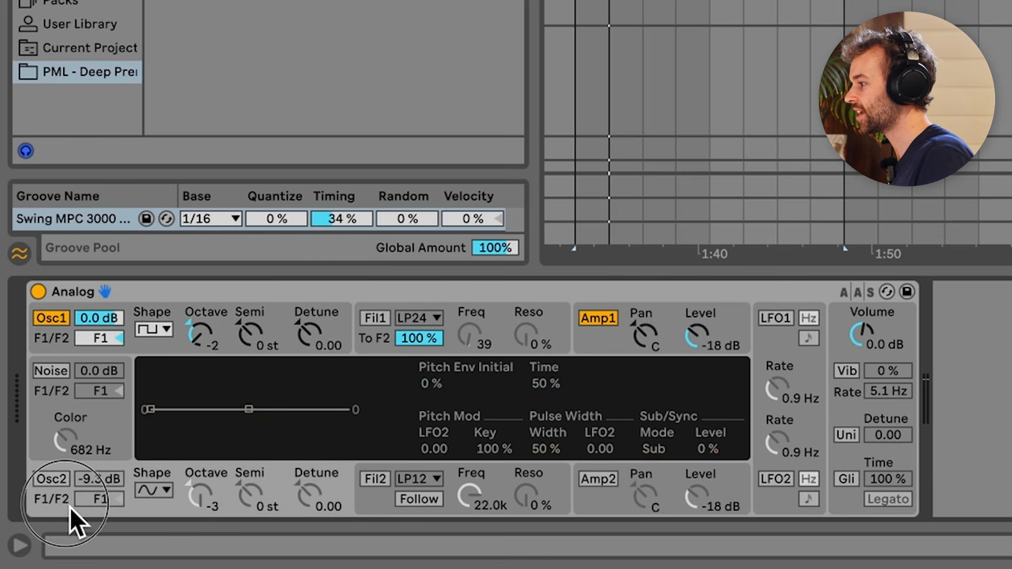
left_click(55, 483)
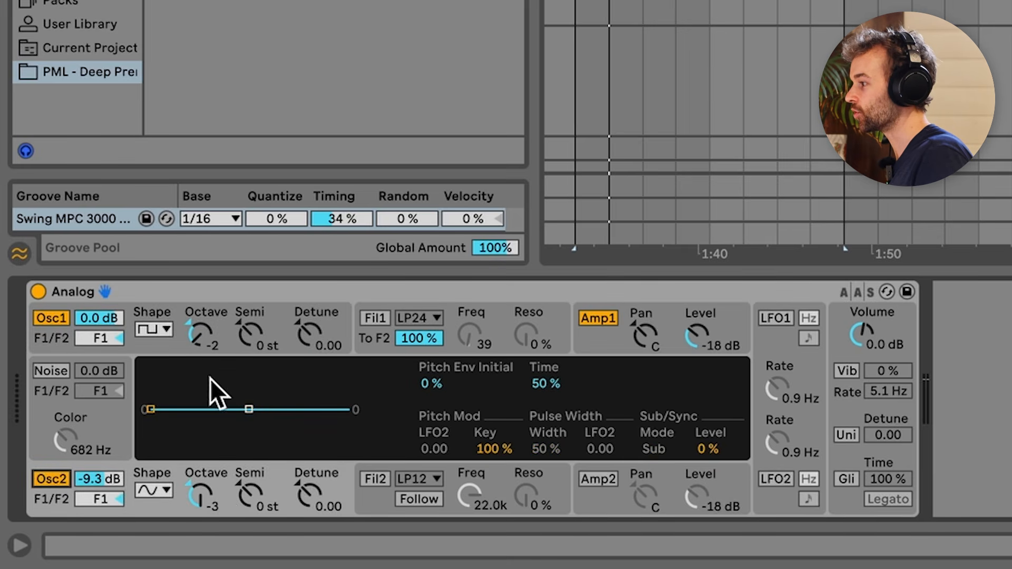
left_click(183, 347)
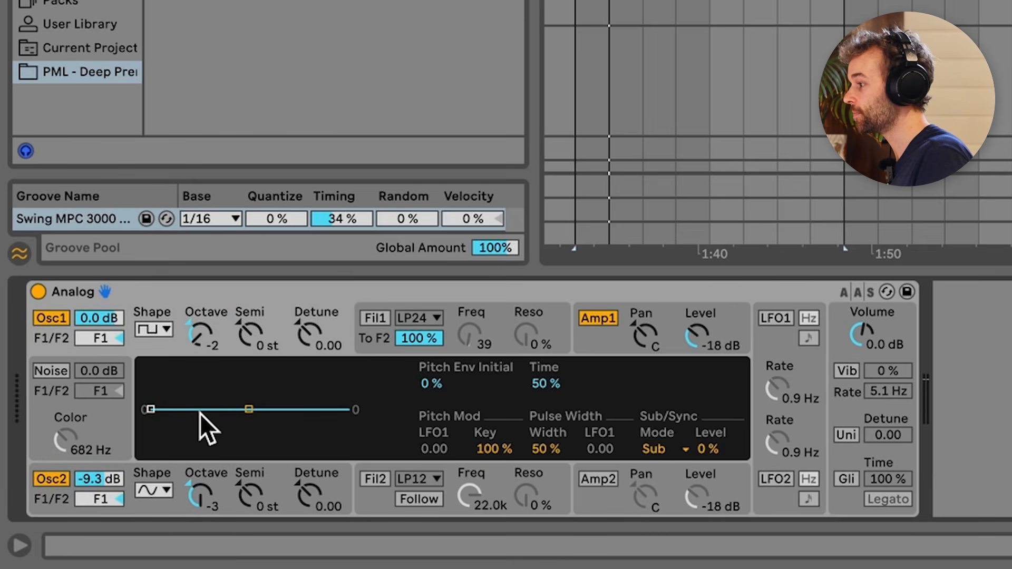
left_click(170, 498)
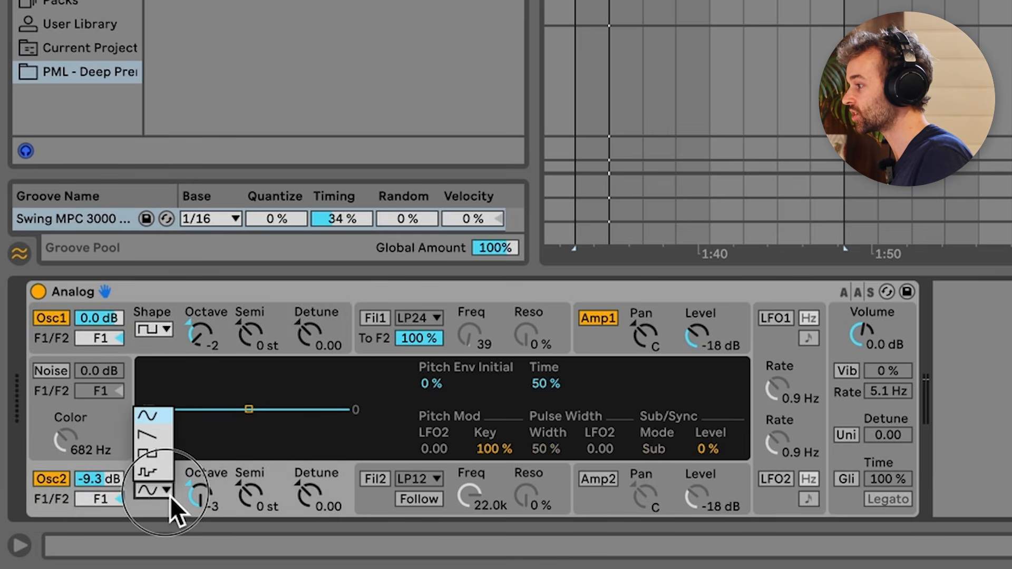
left_click(170, 505)
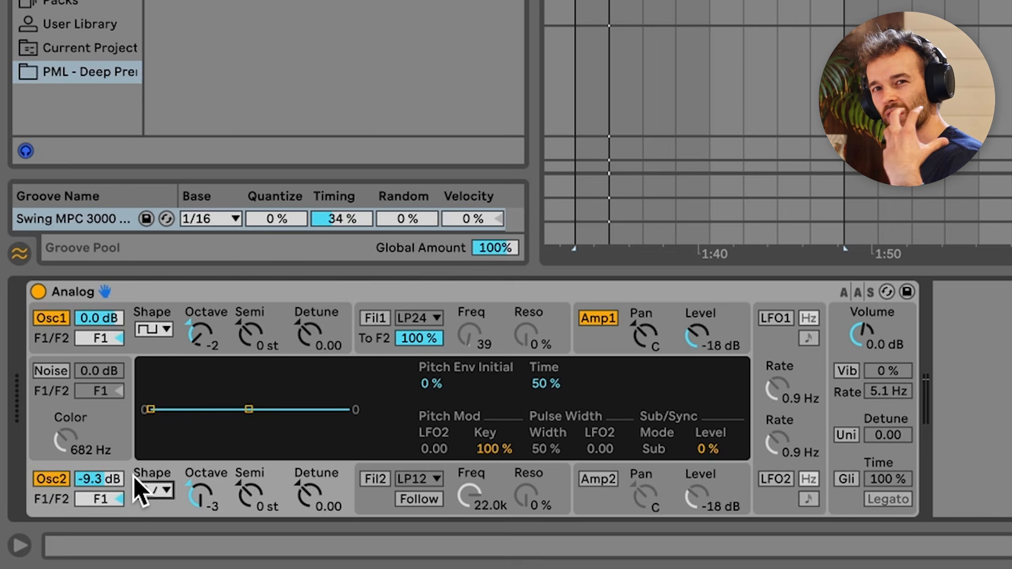
- Switch filter 1 back on, keep its 24 dB low-pass type, and play the bass
left_click(55, 337)
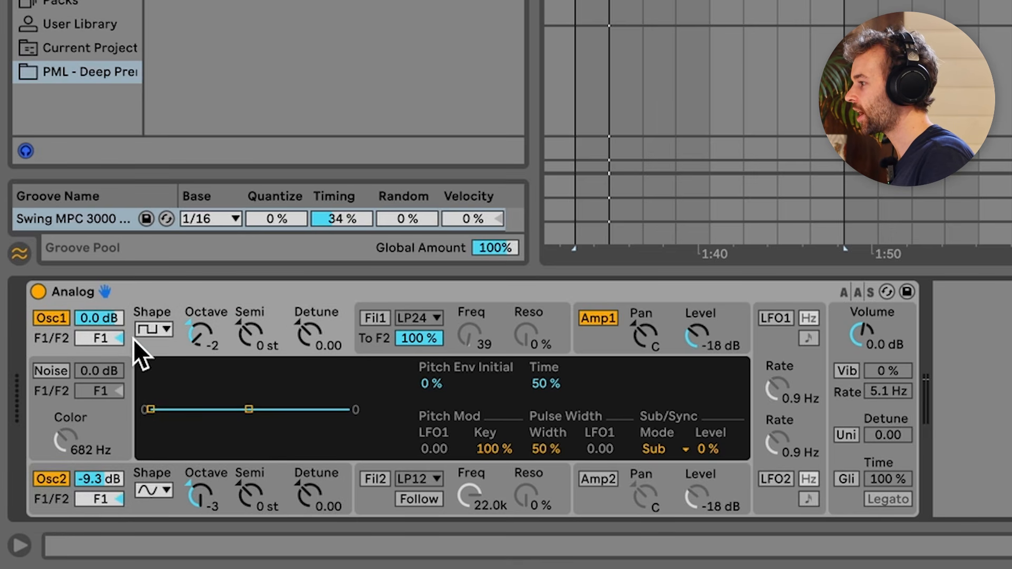
left_click(382, 343)
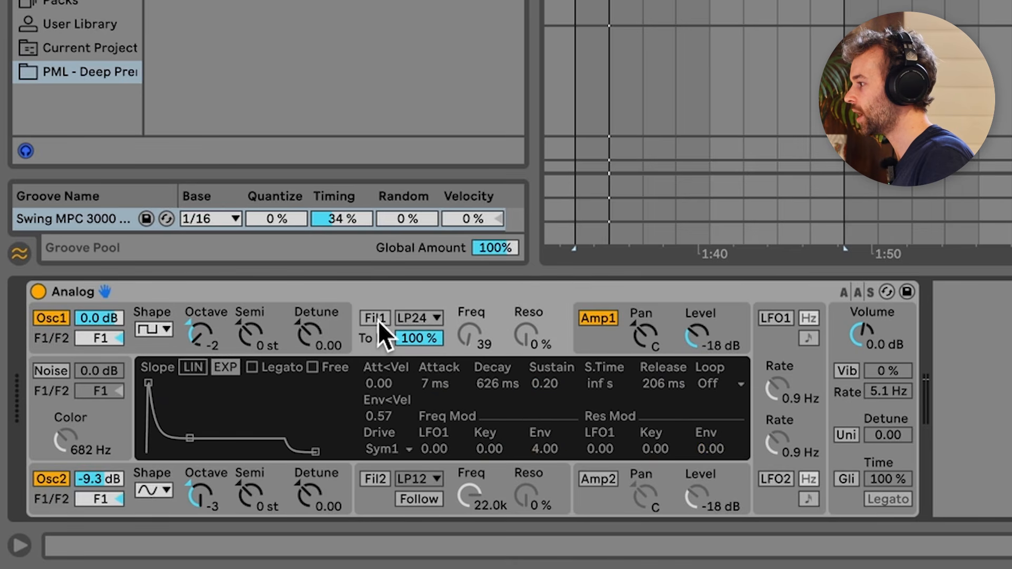
left_click(427, 319)
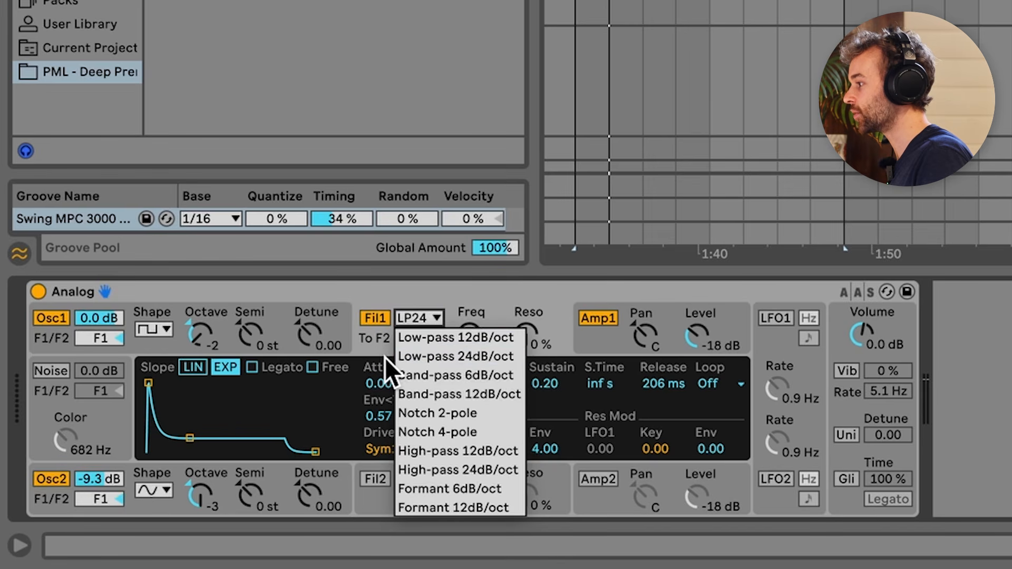
left_click(480, 312)
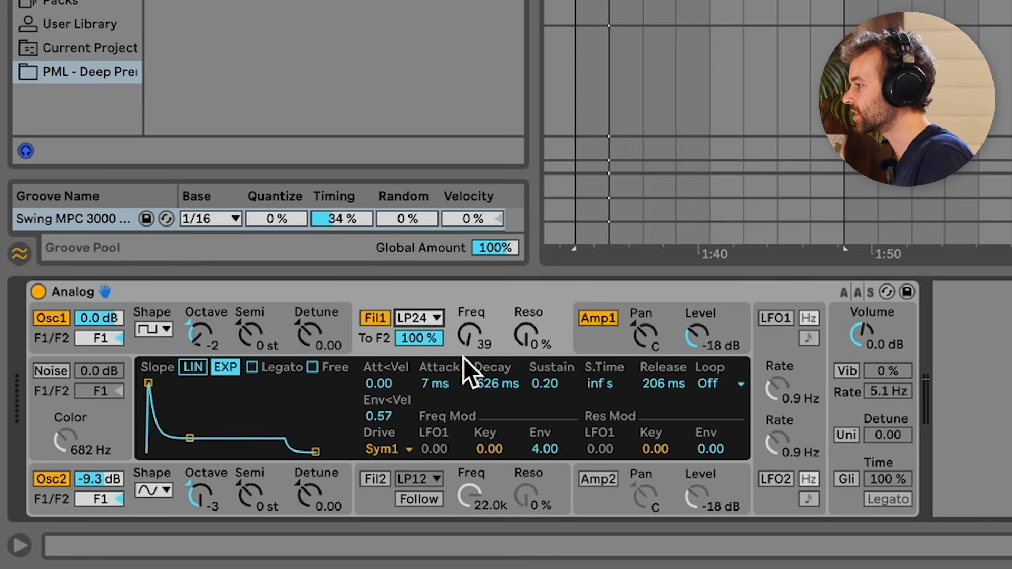
key("space")
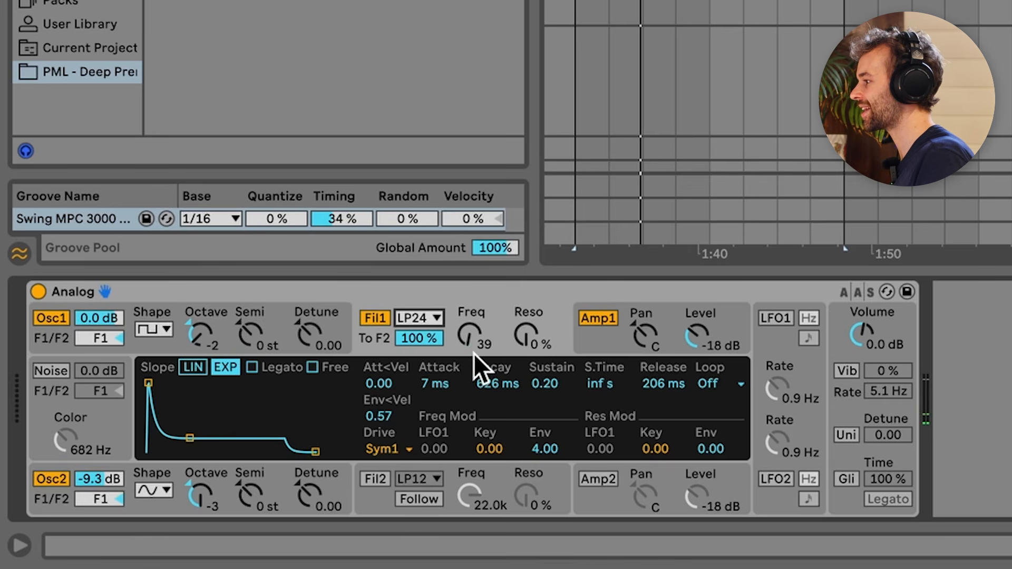
- Raise the frequency of filter 1 in Analog to 43
mouse_move(479, 342)
left_mouse_down()
mouse_move(479, 306)
mouse_move(477, 342)
left_mouse_up()
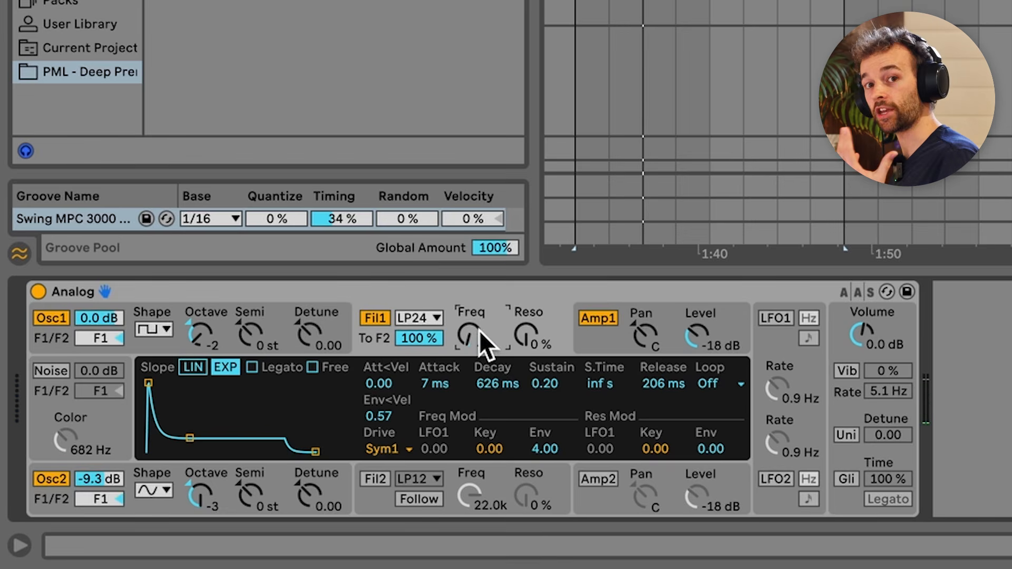
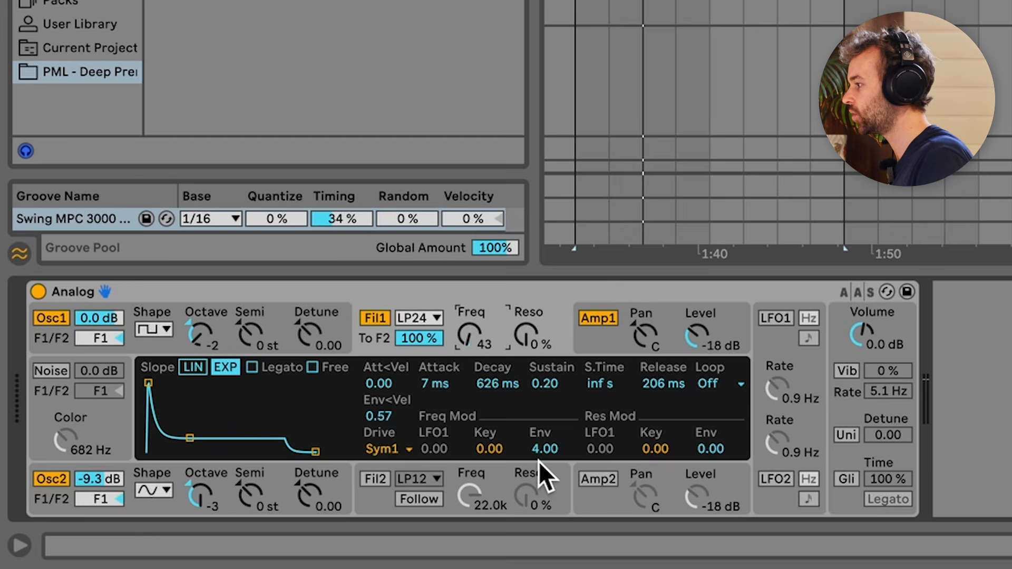
- Try filter 1 with envelope modulation at 0.00 and frequency at 69, undo the frequency change, and return the envelope modulation to 4.00
left_click(560, 457)
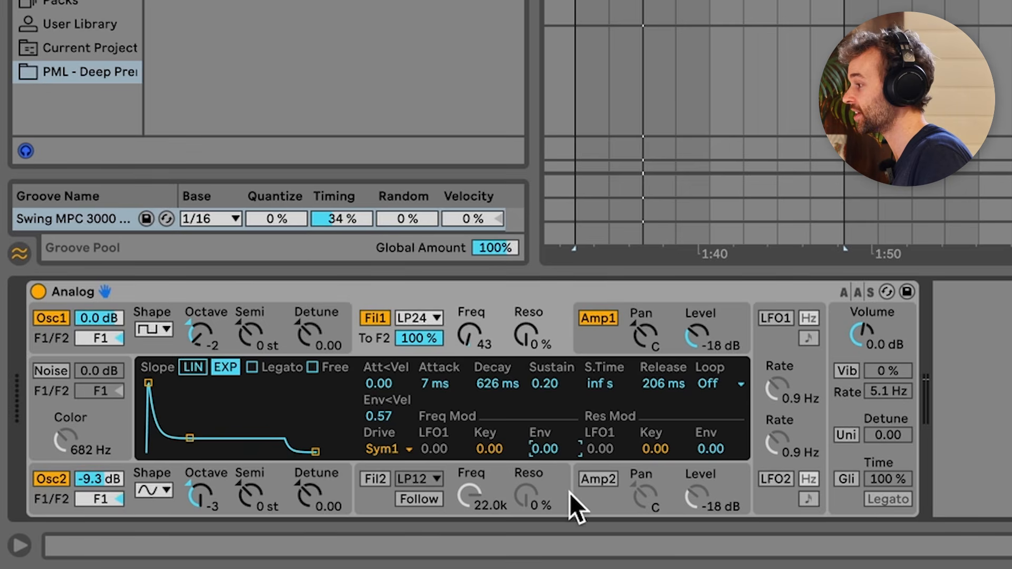
key("space")
mouse_move(470, 336)
left_mouse_down()
mouse_move(469, 272)
mouse_move(470, 325)
left_mouse_up()
key("space")
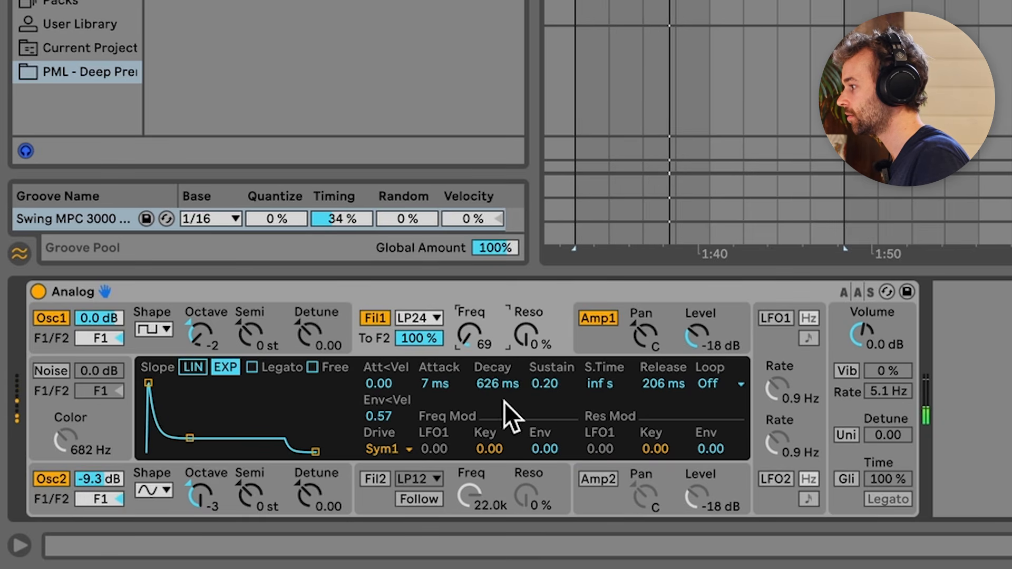
key("ctrl+z")
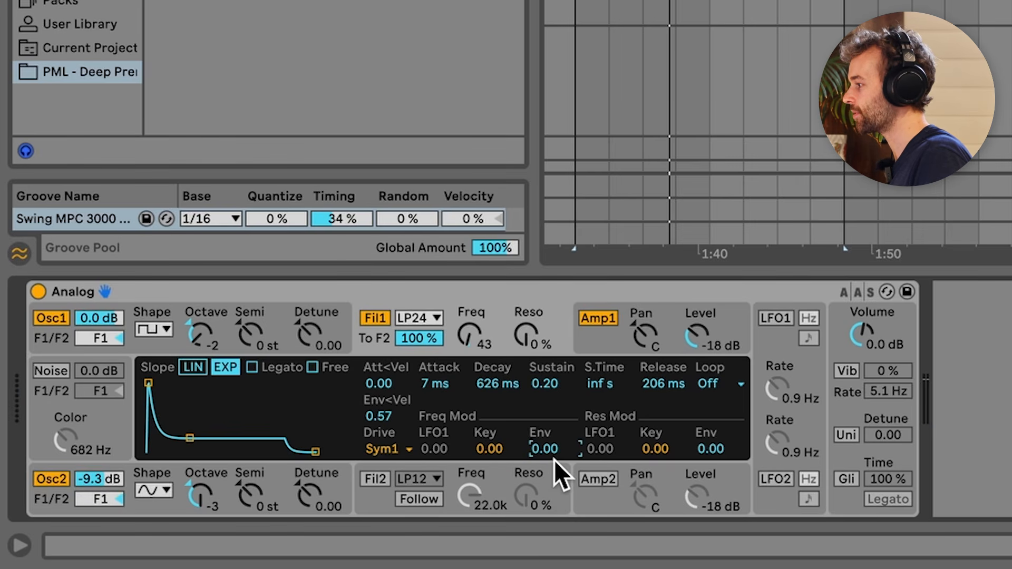
key("space")
mouse_move(545, 449)
left_mouse_down()
mouse_move(545, 418)
mouse_move(544, 445)
left_mouse_up()
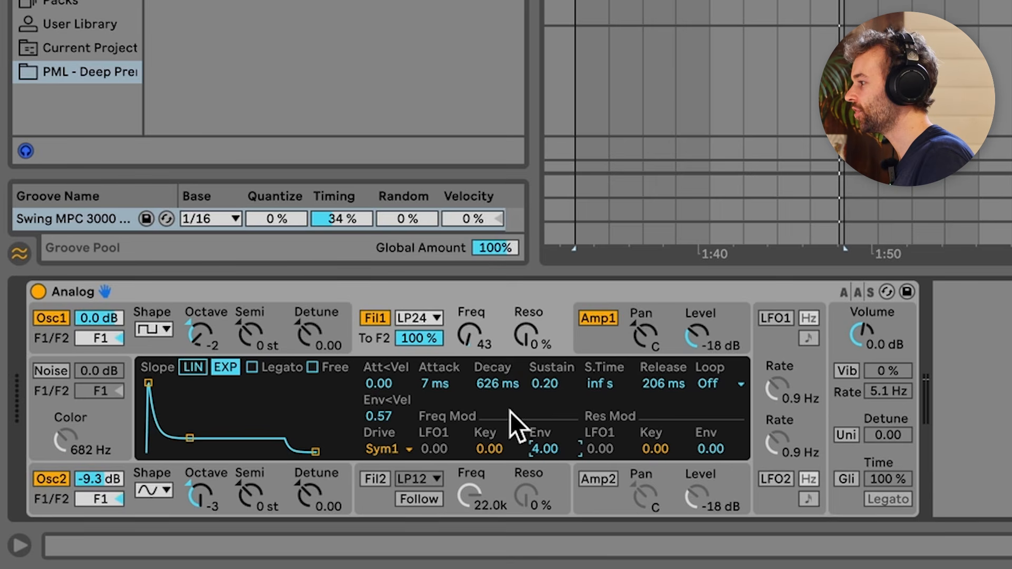
- Look through the drive types of filter 1 and keep Sym1
left_click(406, 453)
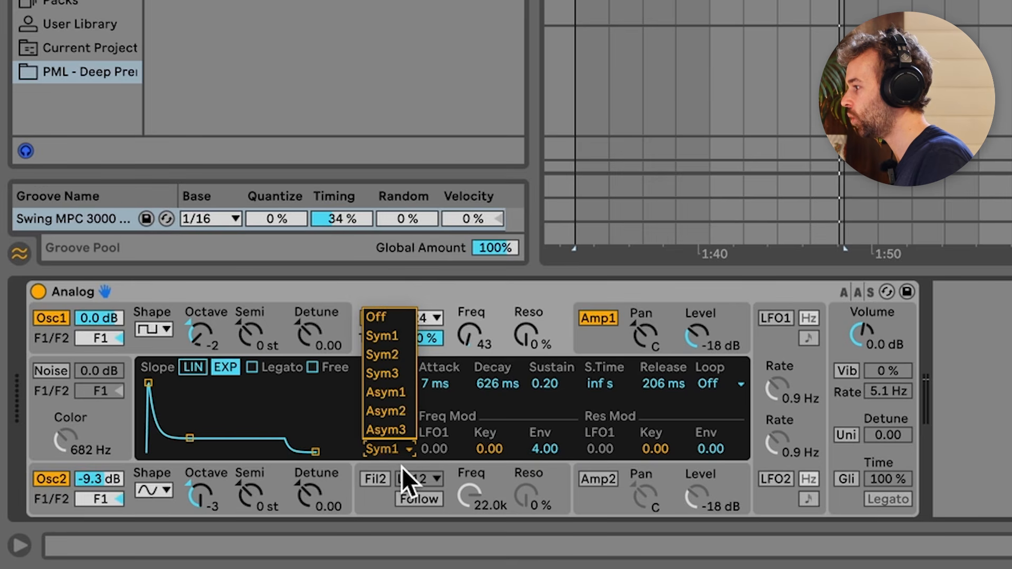
left_click(403, 462)
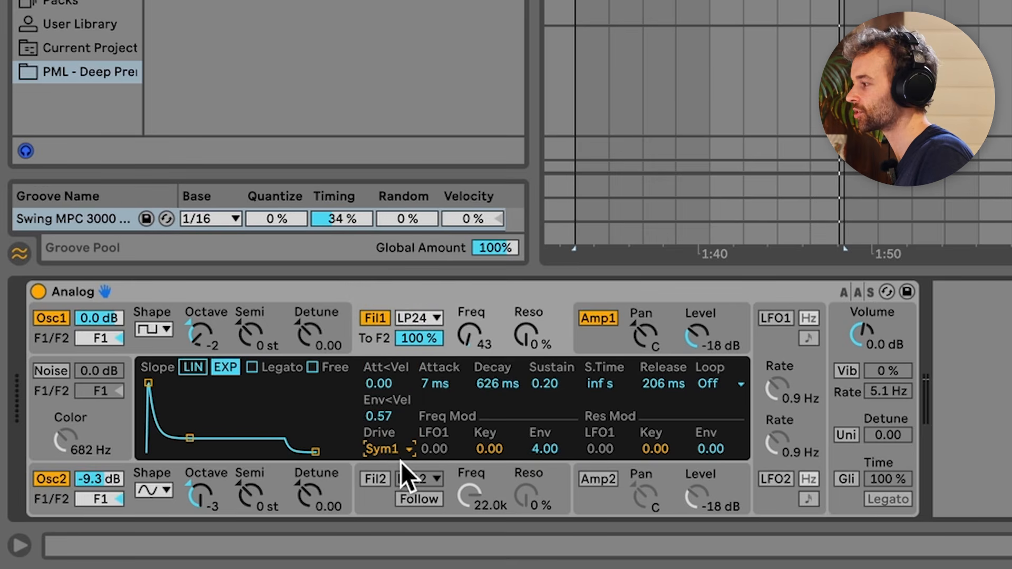
left_click(401, 462)
left_click(388, 339)
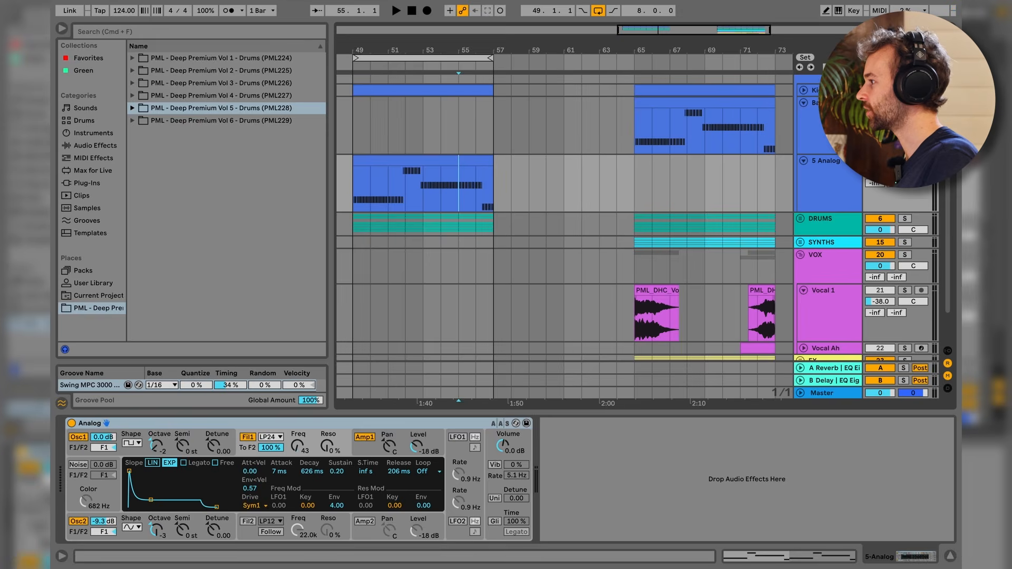
- Check the original Bass track's effect chain and add an EQ Eight after Analog on the 5 Analog track
left_click(833, 103)
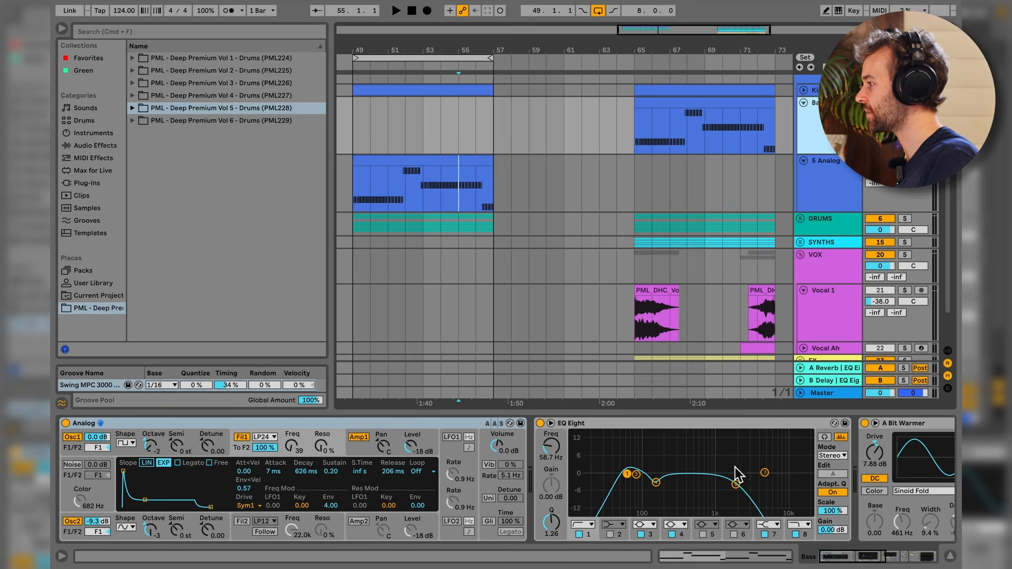
left_click(824, 202)
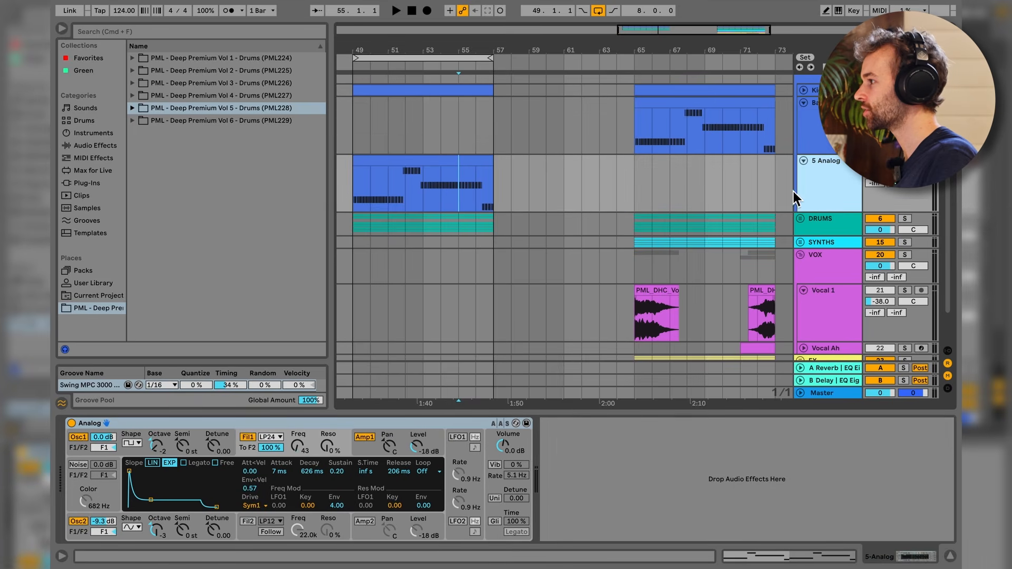
left_click(89, 148)
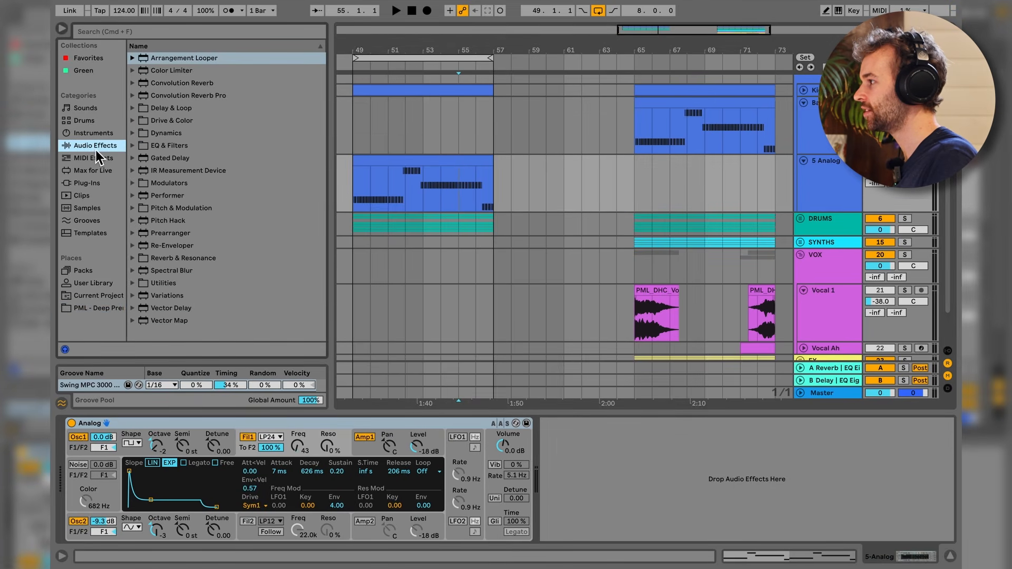
left_click(134, 147)
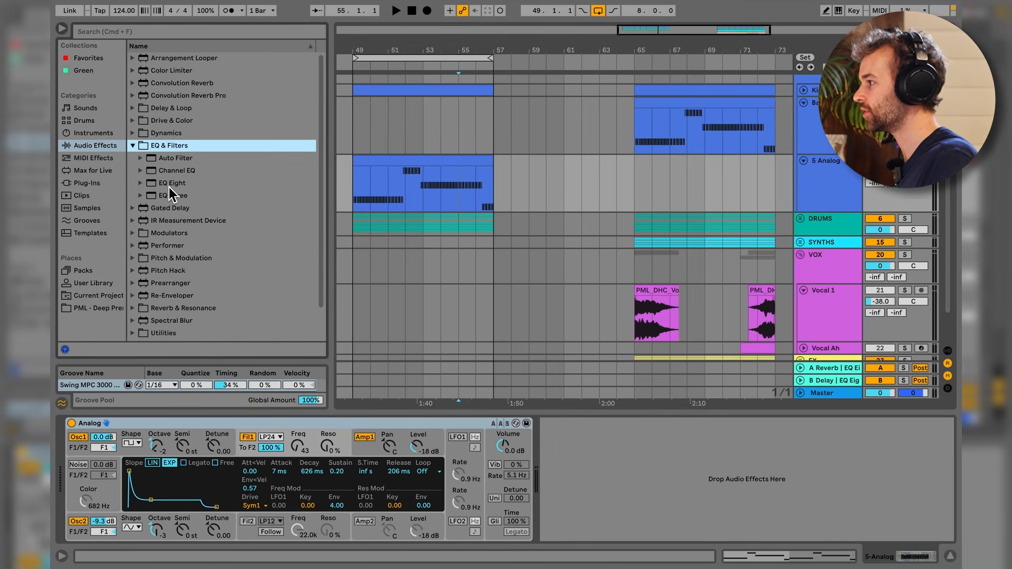
left_click_drag(169, 184, 625, 455)
left_click(824, 183)
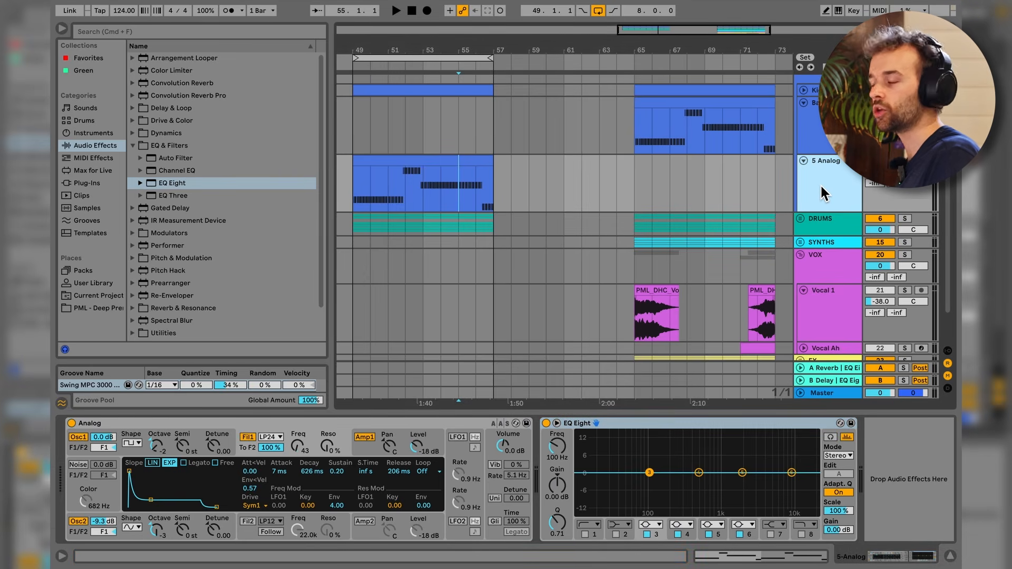
- Switch on EQ Eight's band 1 low cut at 48.4 Hz and band 8 high cut at 1.24 kHz
left_click(586, 535)
left_click_drag(620, 483, 627, 481)
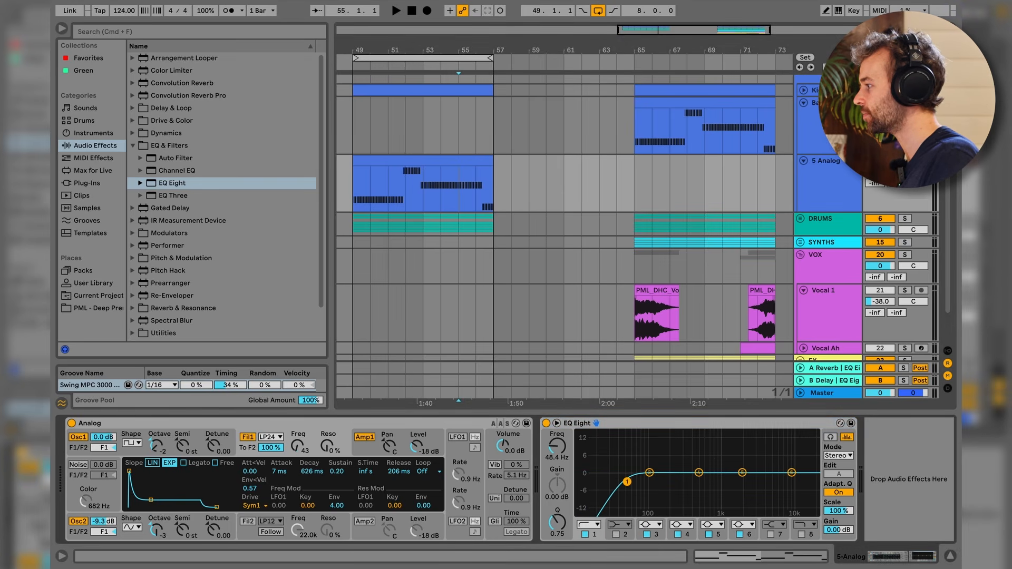
left_click(802, 536)
left_click_drag(810, 483, 727, 481)
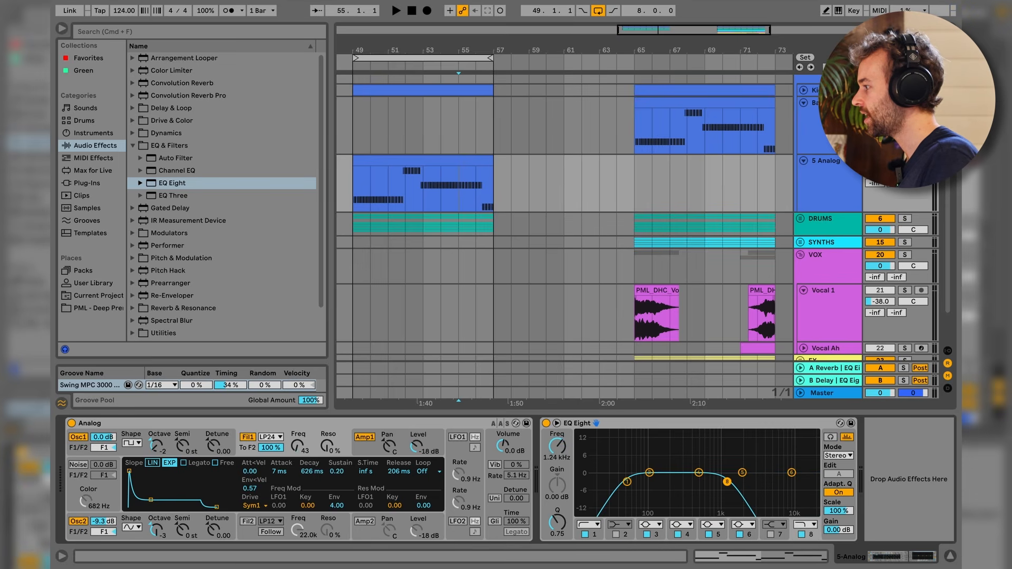
- Set EQ Eight band 3 to -4.59 dB at 163 Hz with Q 1.34 and band 4 to 5.33 dB at 79.1 Hz with Q 2.38
left_click(650, 473)
left_click(699, 474)
left_click_drag(650, 474, 665, 486)
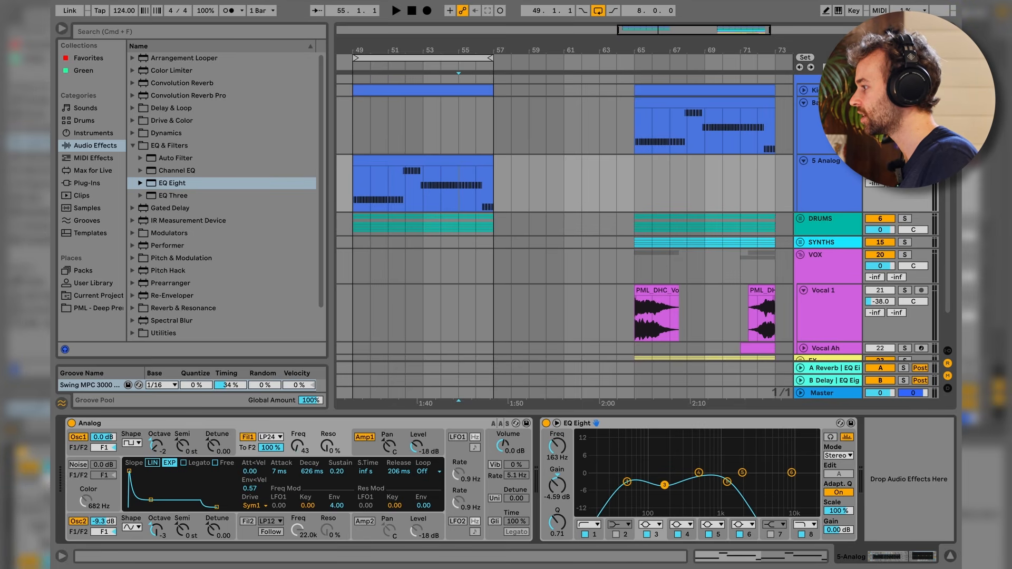
left_click_drag(557, 522, 558, 516)
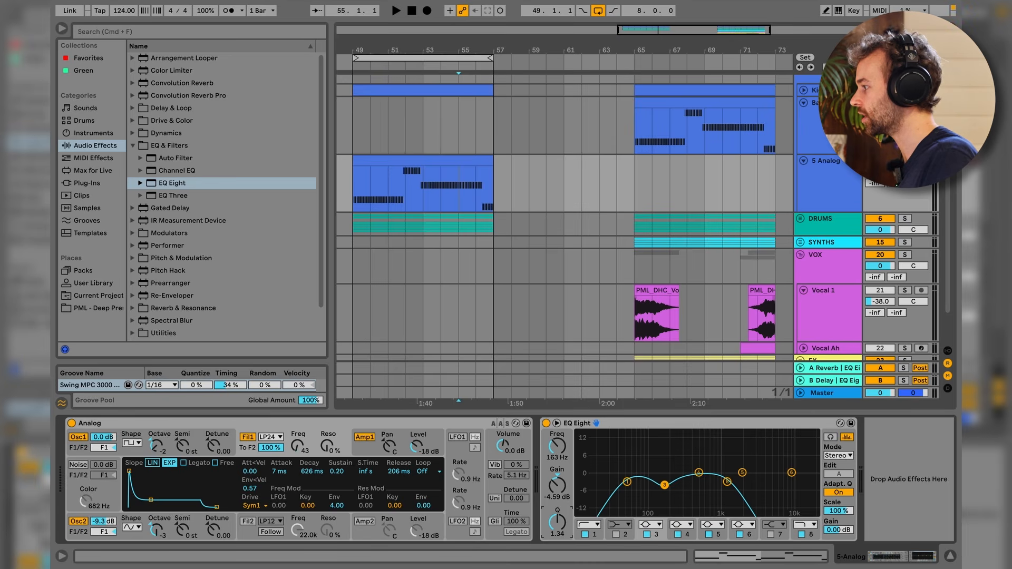
left_click_drag(665, 485, 641, 465)
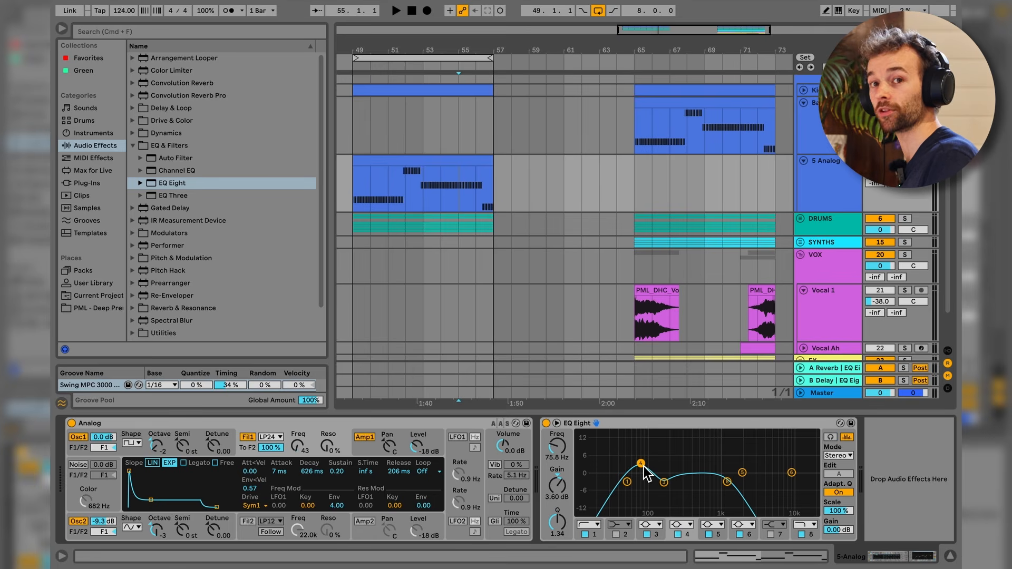
mouse_move(643, 467)
left_mouse_down()
mouse_move(643, 448)
mouse_move(646, 461)
left_mouse_up()
- Compare the playing bass with EQ Eight off and on, and lower band 4's gain to 4.59 dB
left_click(546, 423)
key("space")
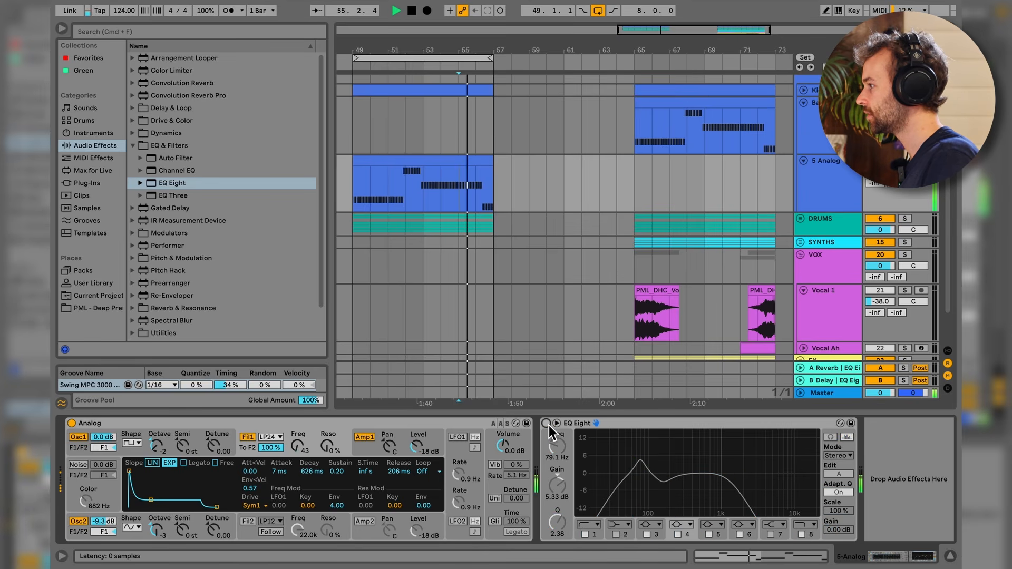
left_click(547, 425)
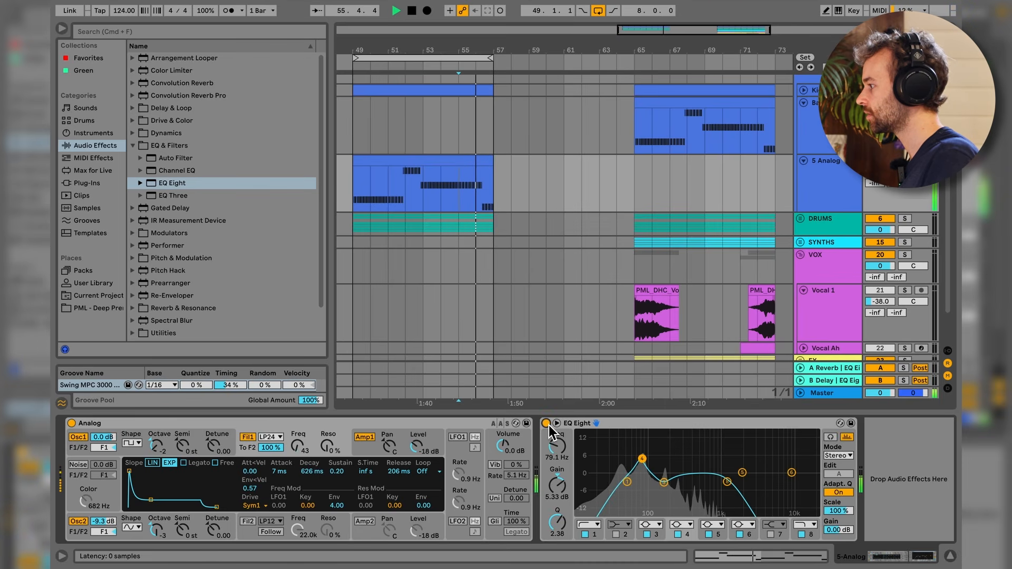
key("space")
left_click_drag(643, 460, 642, 462)
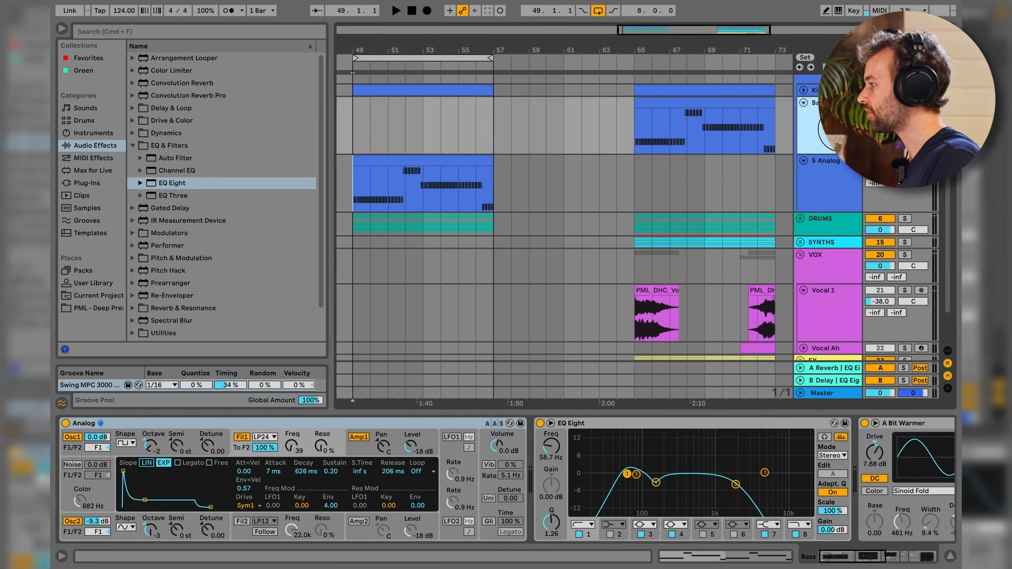
- Check which saturator preset follows EQ Eight on the original Bass track and return to the 5 Analog track
scroll(747, 494, "right", 5)
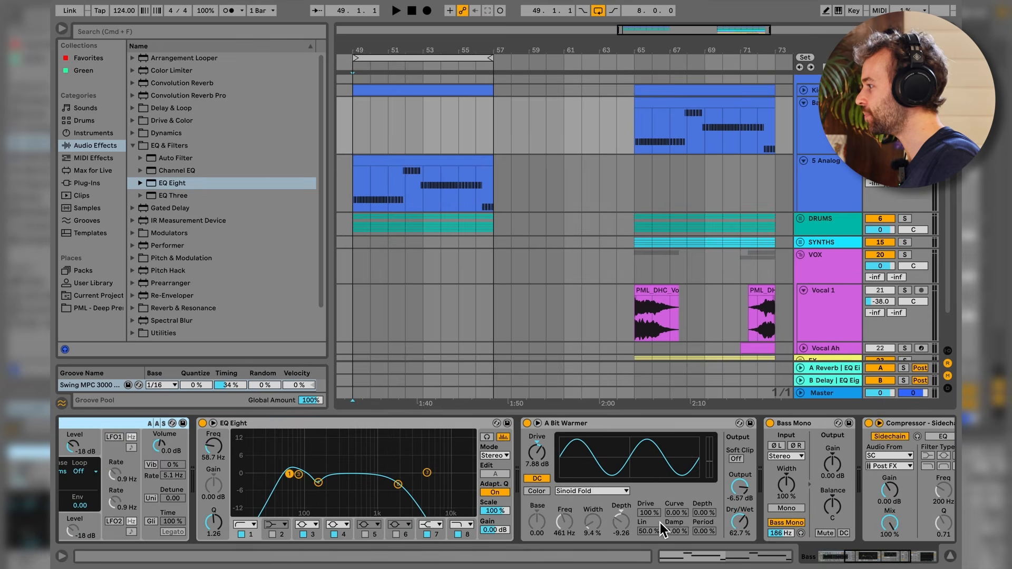
left_click(629, 426)
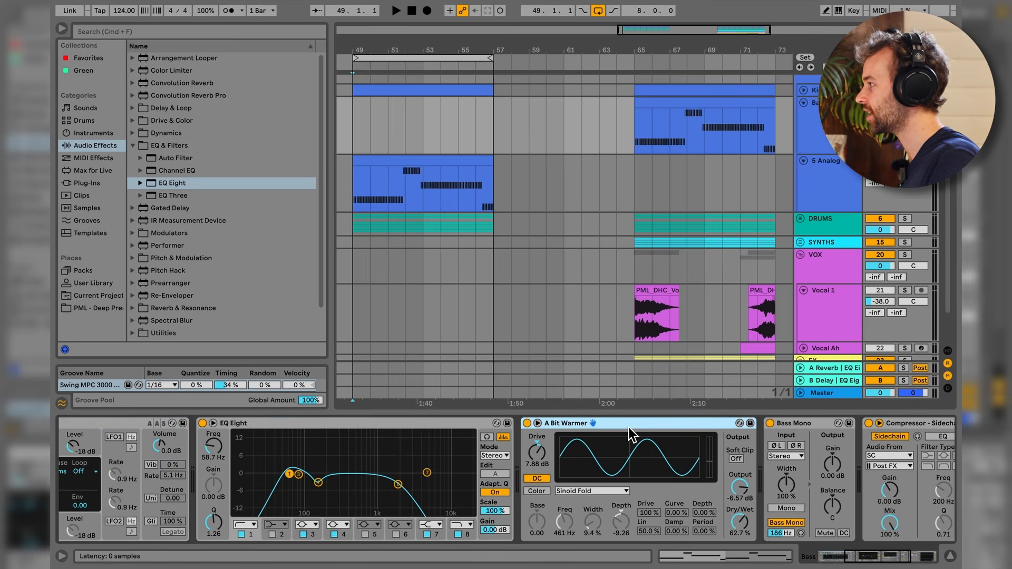
left_click(833, 191)
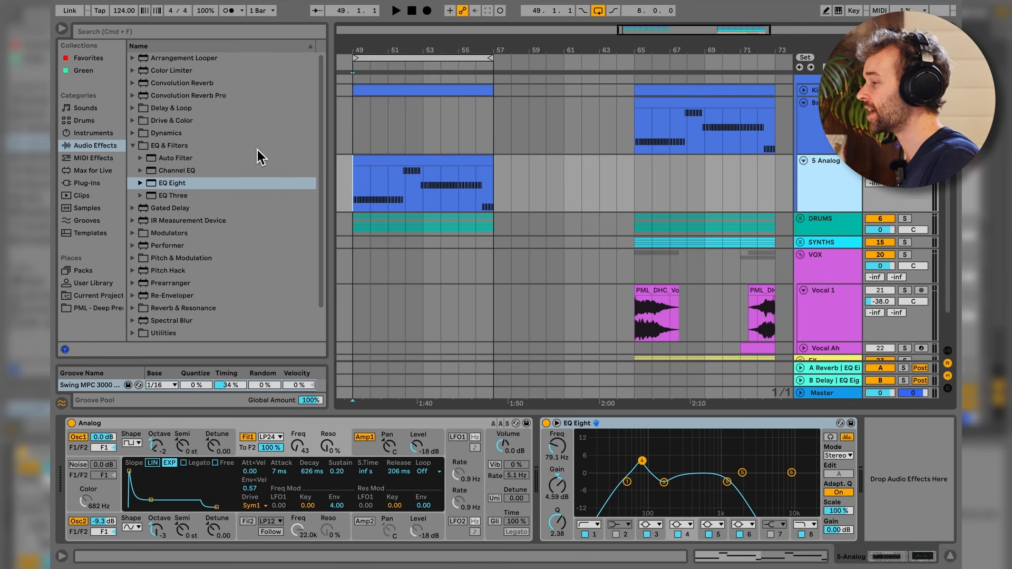
- Search the audio effects for "a bit warmer" and add the A Bit Warmer Saturator preset after EQ Eight on the 5 Analog track
left_click(246, 30)
type("a bit warmer")
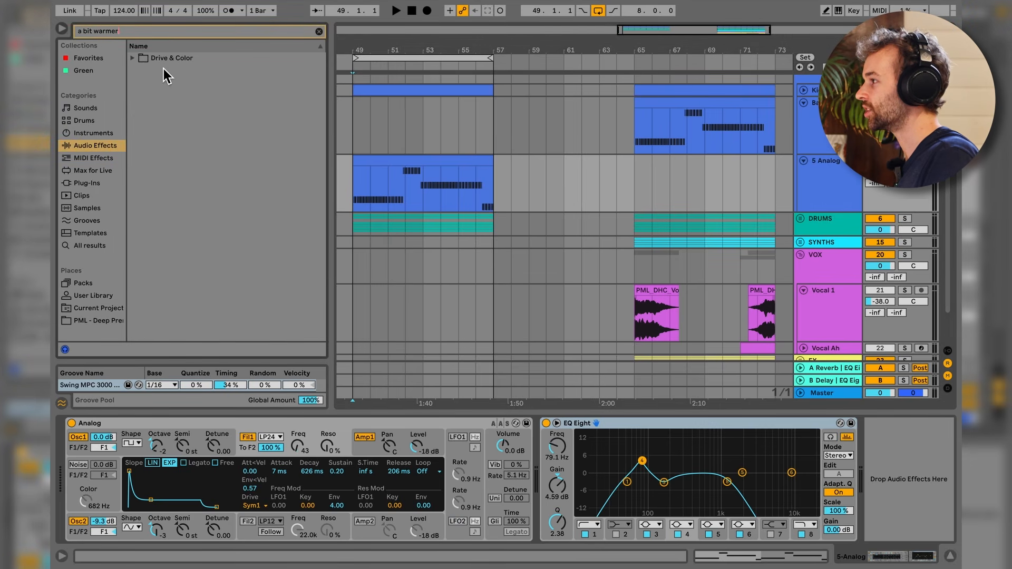
left_click(133, 58)
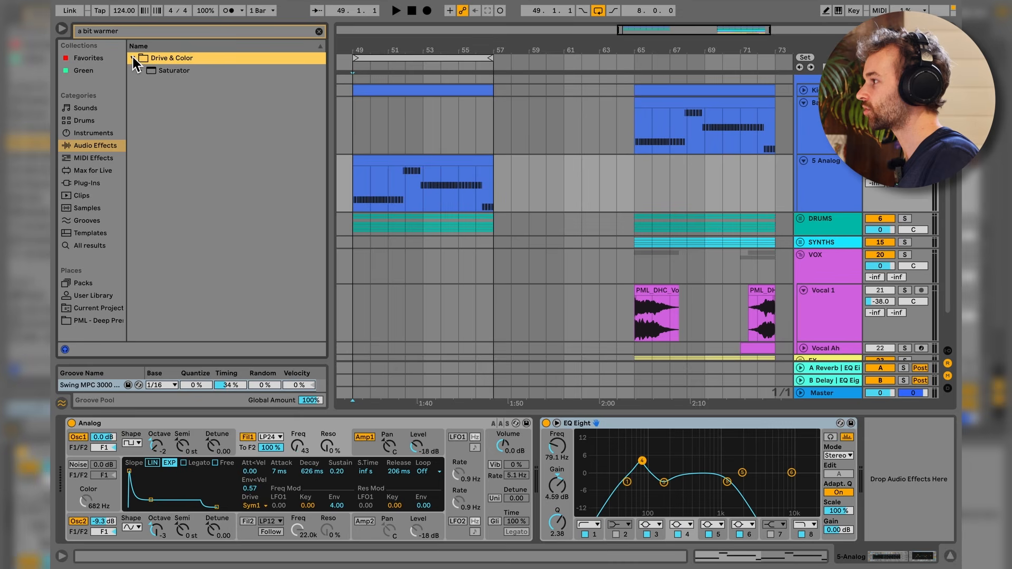
left_click(141, 71)
left_click_drag(179, 84, 812, 426)
left_click_drag(880, 463, 881, 463)
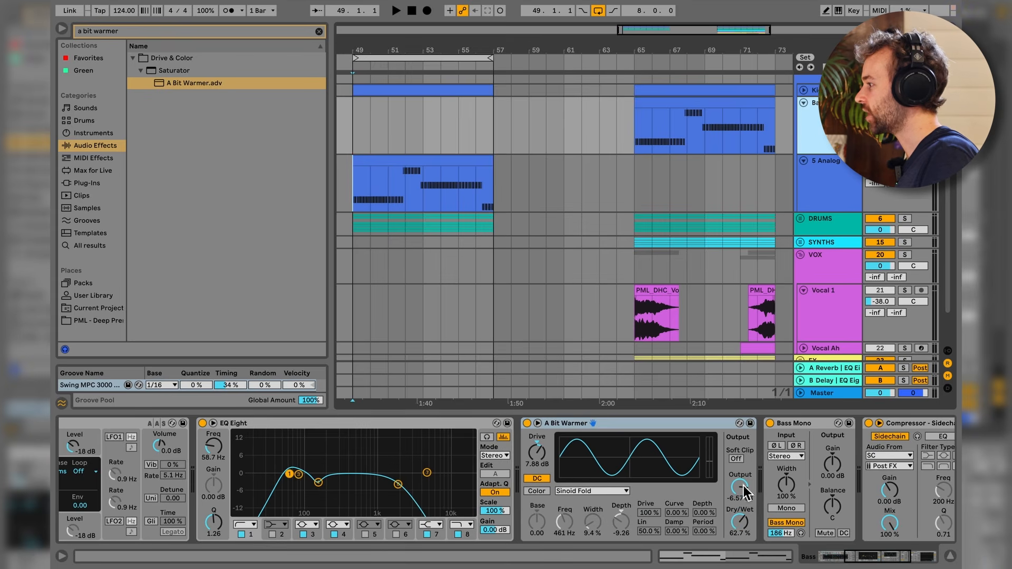
- Check the original Bass saturator's settings, and set the new A Bit Warmer's drive to 7.31 dB and output to -7.89 dB while playing
left_click(545, 461)
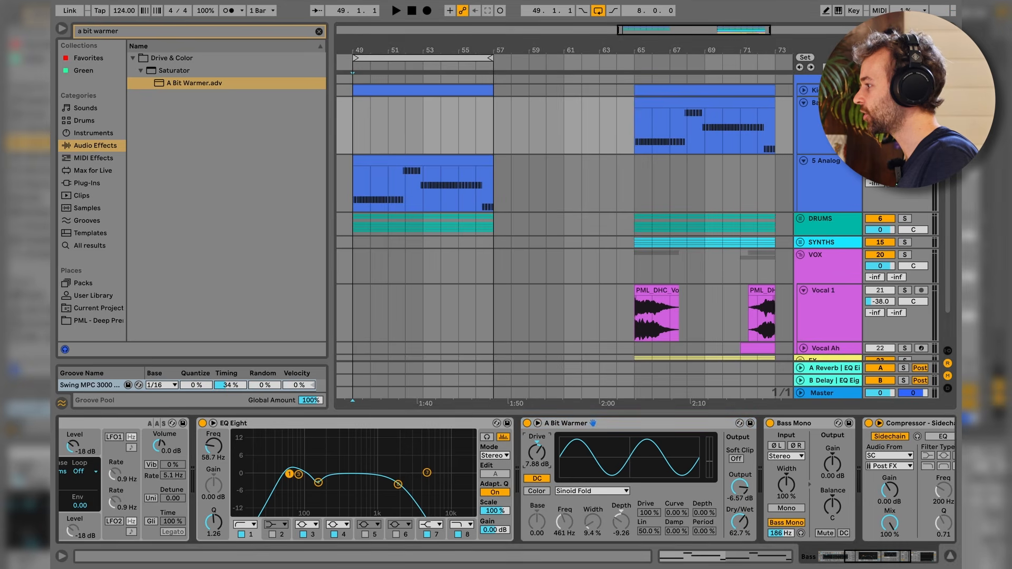
left_click(834, 190)
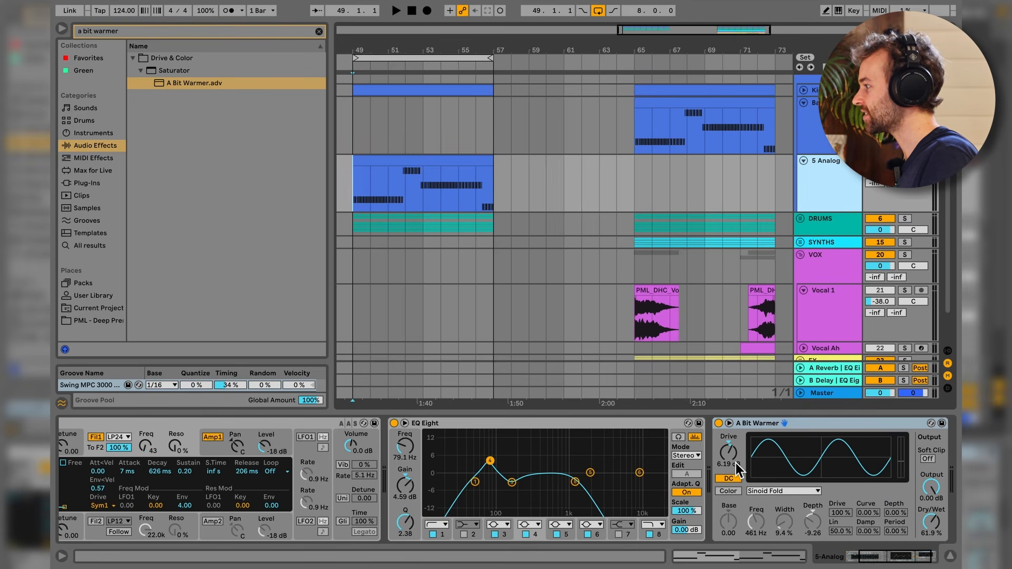
key("space")
left_click_drag(732, 460, 732, 458)
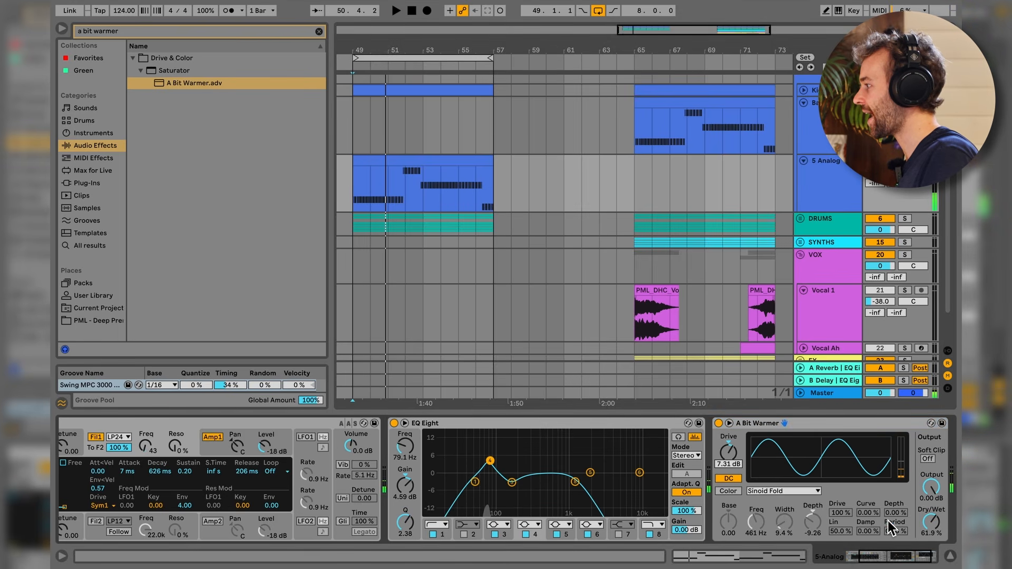
left_click_drag(937, 487, 937, 493)
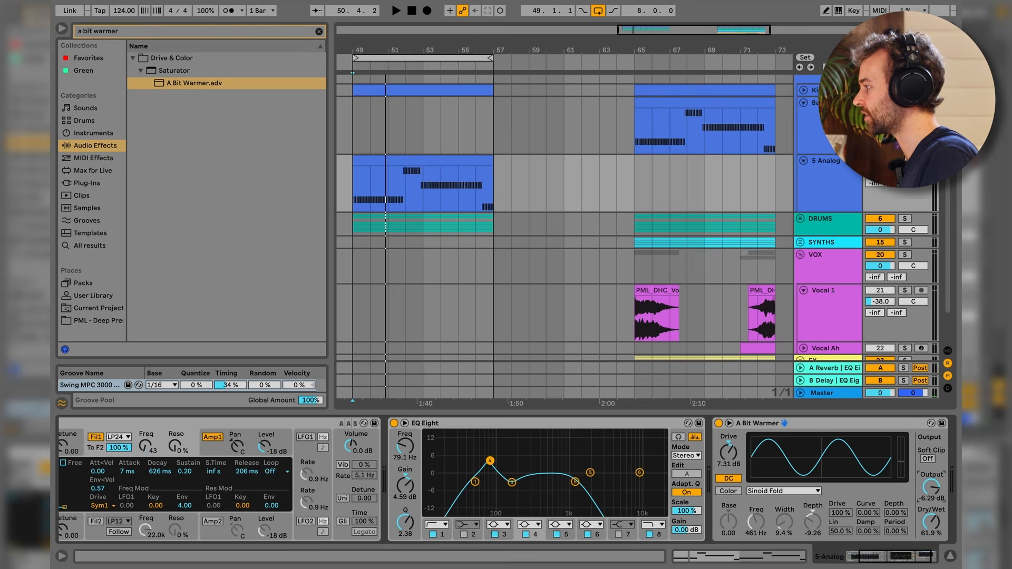
key("space")
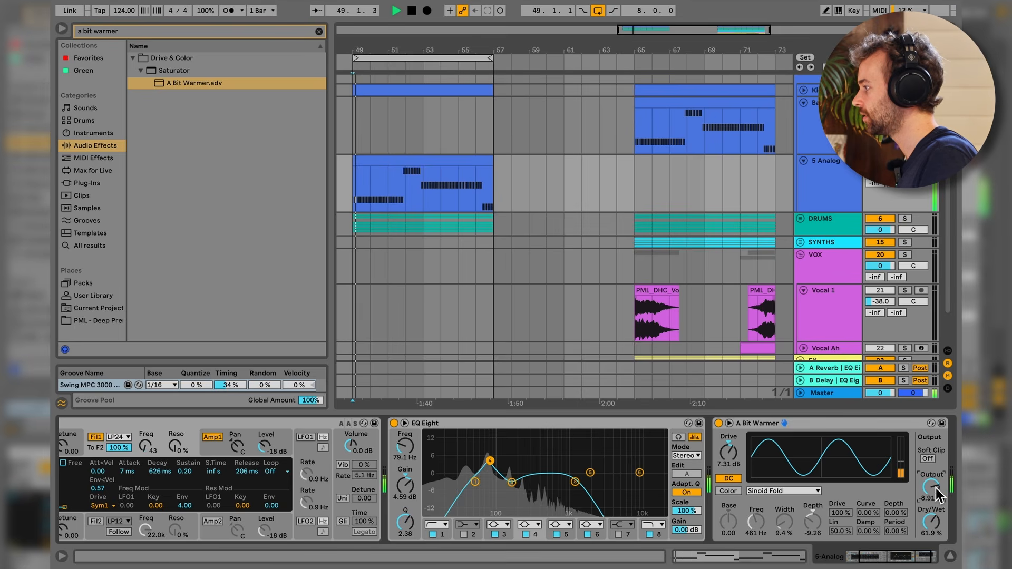
left_click_drag(937, 488, 937, 486)
key("space")
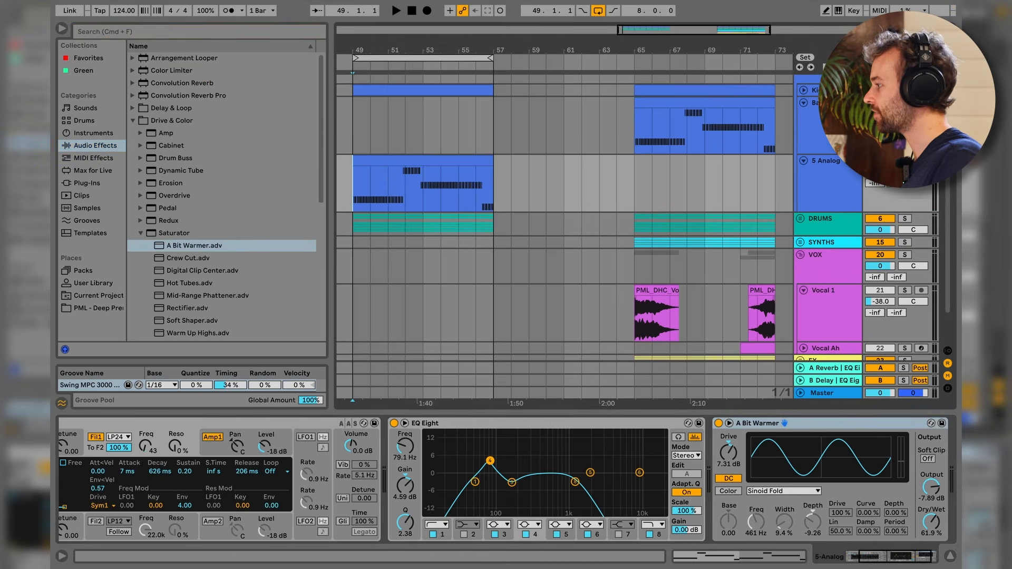
- Check which effects follow the A Bit Warmer saturator on the original Bass track, including the Bass Mono utility's settings
left_click(828, 130)
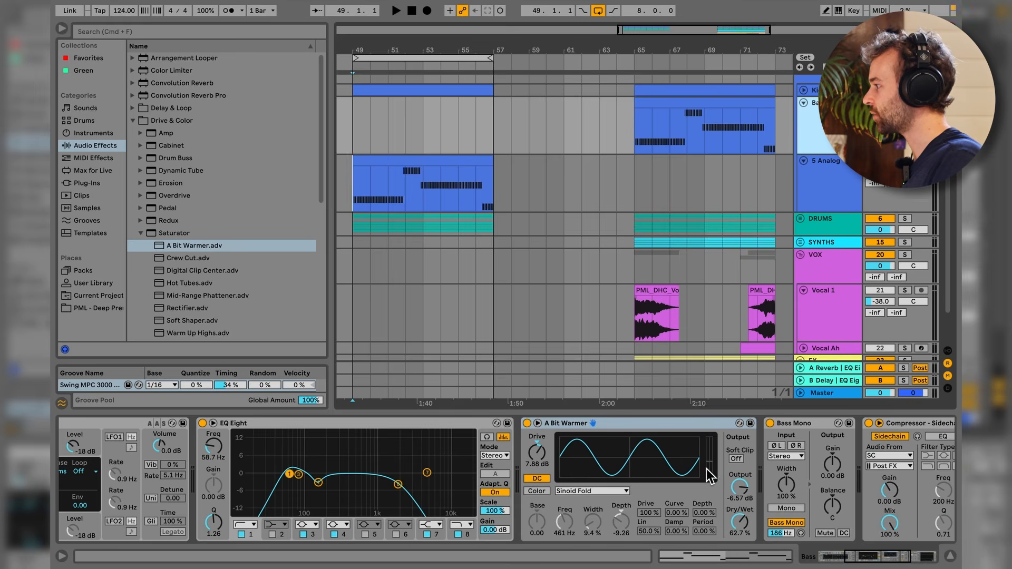
scroll(711, 477, "right", 5)
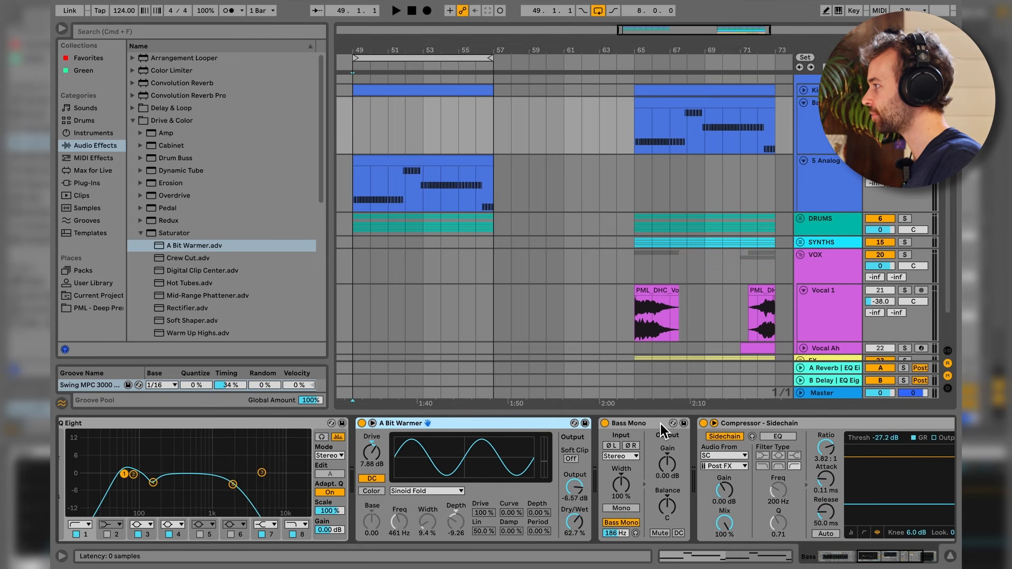
scroll(578, 470, "right", 2)
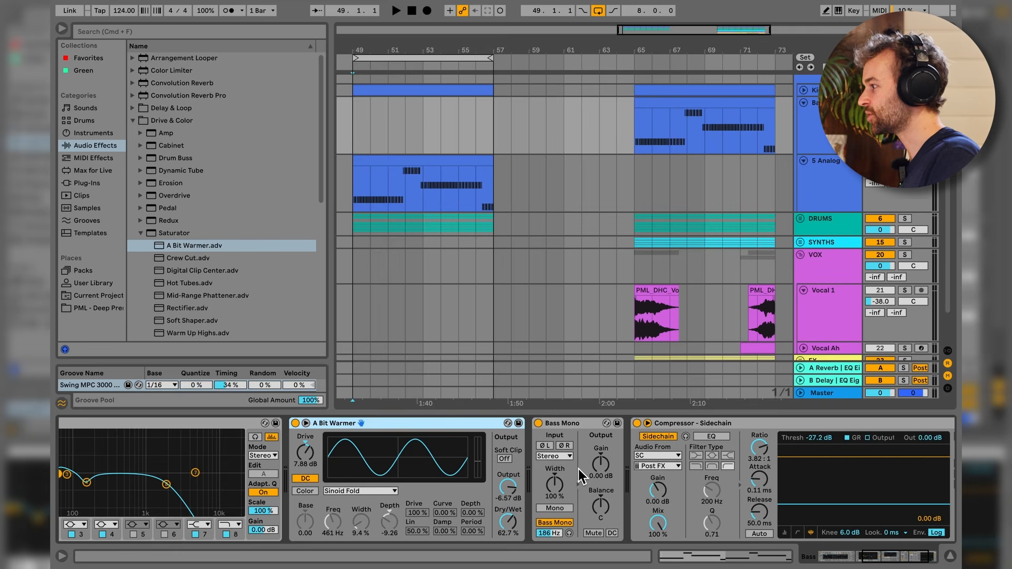
left_click(565, 428)
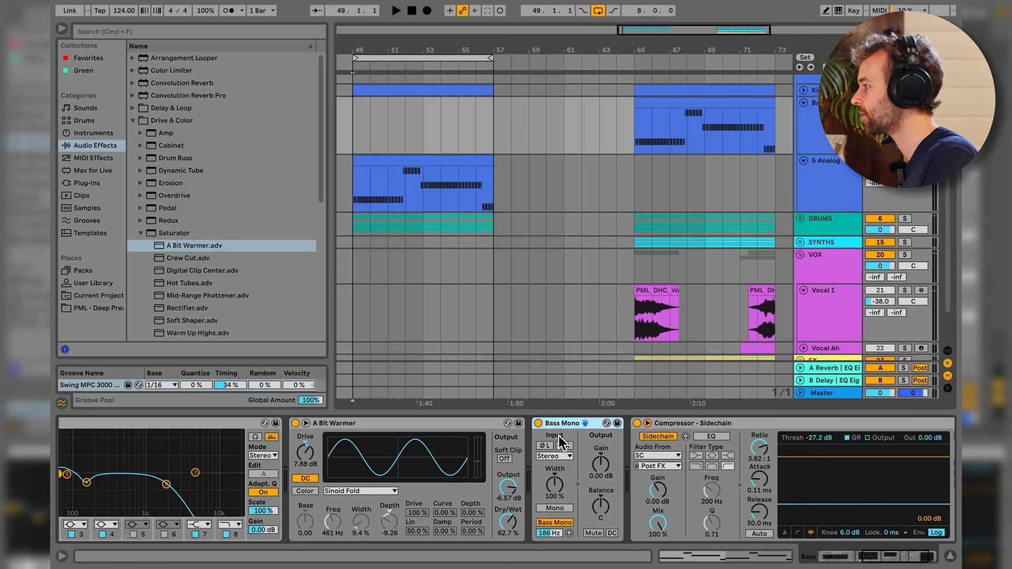
- Copy the Compressor - Sidechain device from the original Bass track to the end of the 5 Analog track's effect chain
scroll(738, 437, "right", 3)
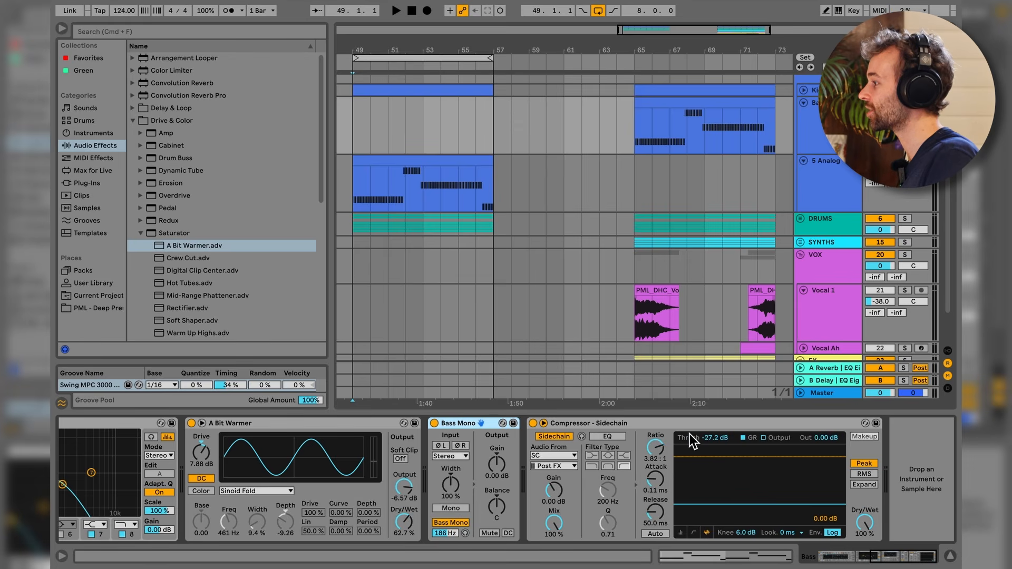
left_click(680, 423)
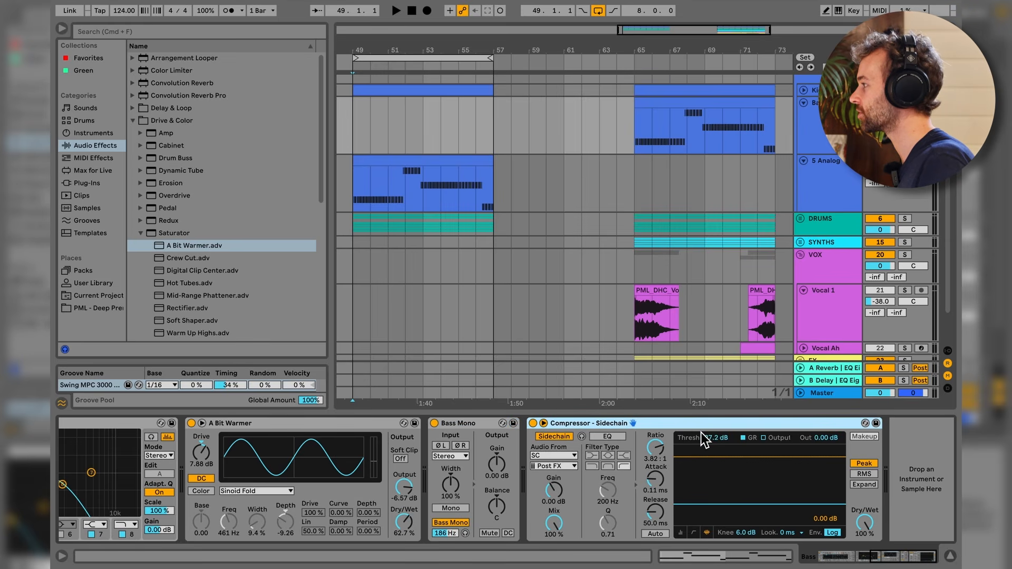
left_click(837, 186)
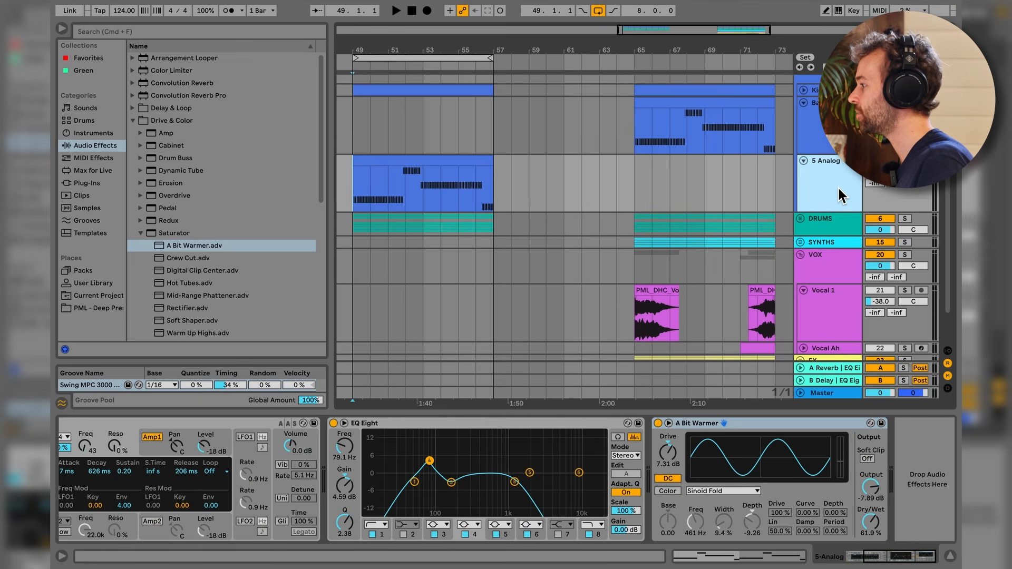
left_click(932, 473)
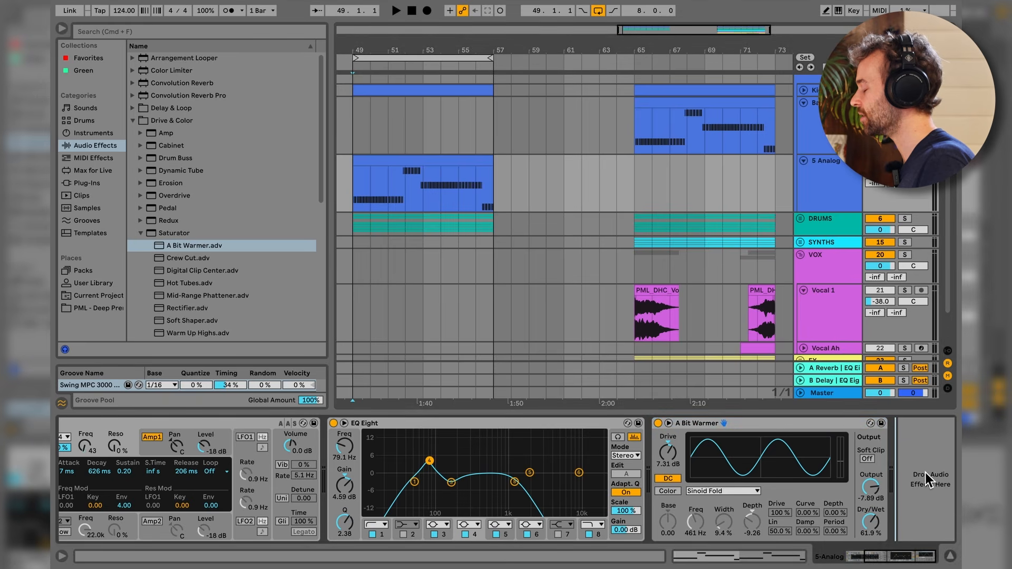
key("ctrl+v")
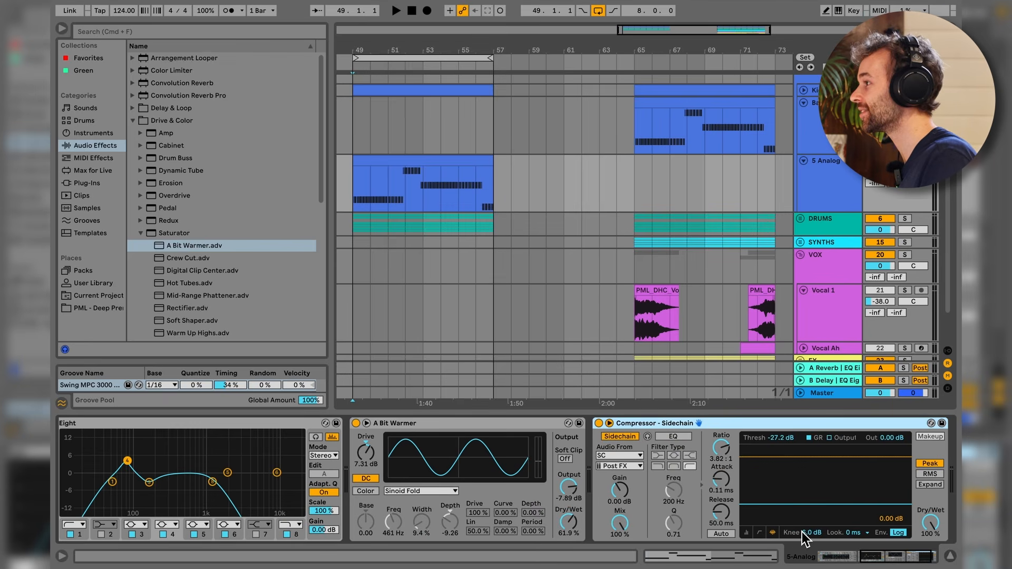
- Add a default Compressor from the Dynamics audio effects after Compressor - Sidechain on the 5 Analog track
left_click(131, 122)
left_click(132, 132)
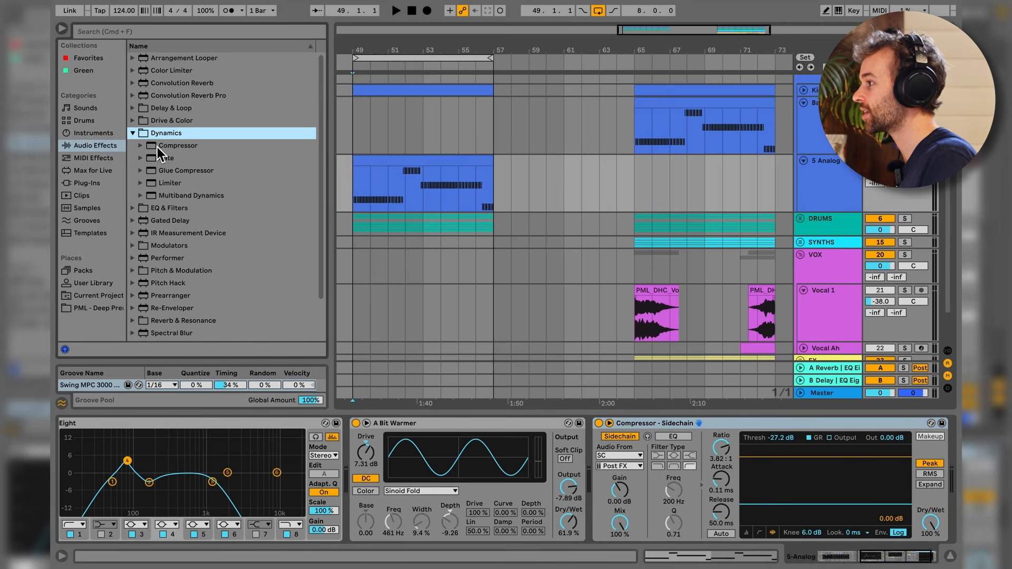
left_click_drag(157, 147, 799, 438)
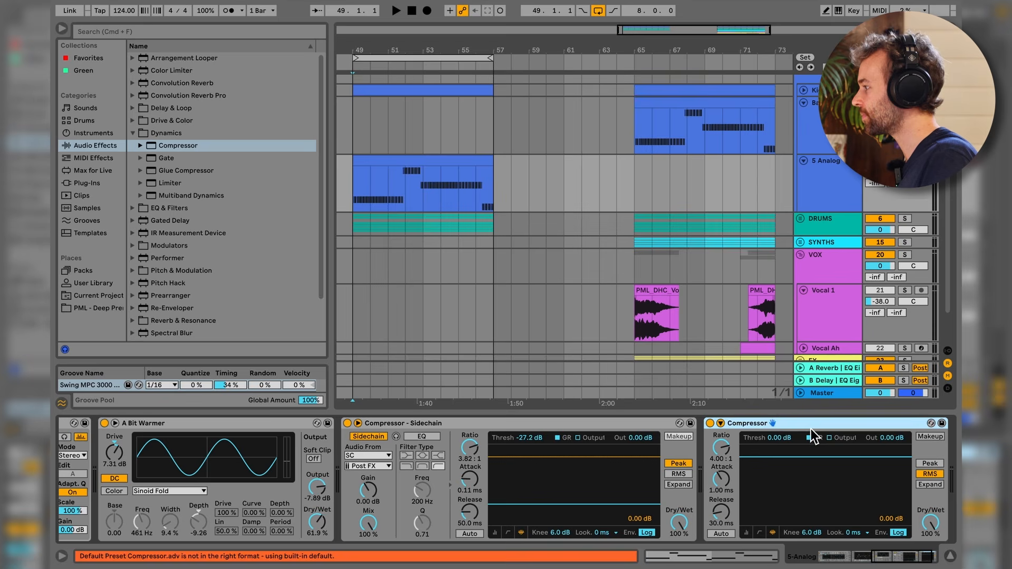
- Enable the new Compressor's sidechain with SC as its audio source, and turn off the sidechain EQ
left_click(723, 425)
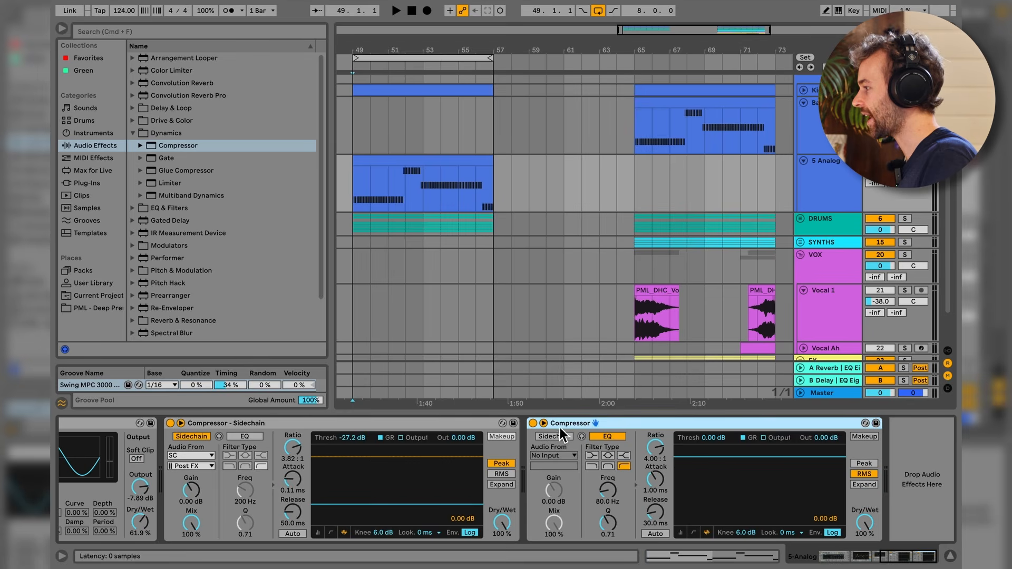
left_click(568, 439)
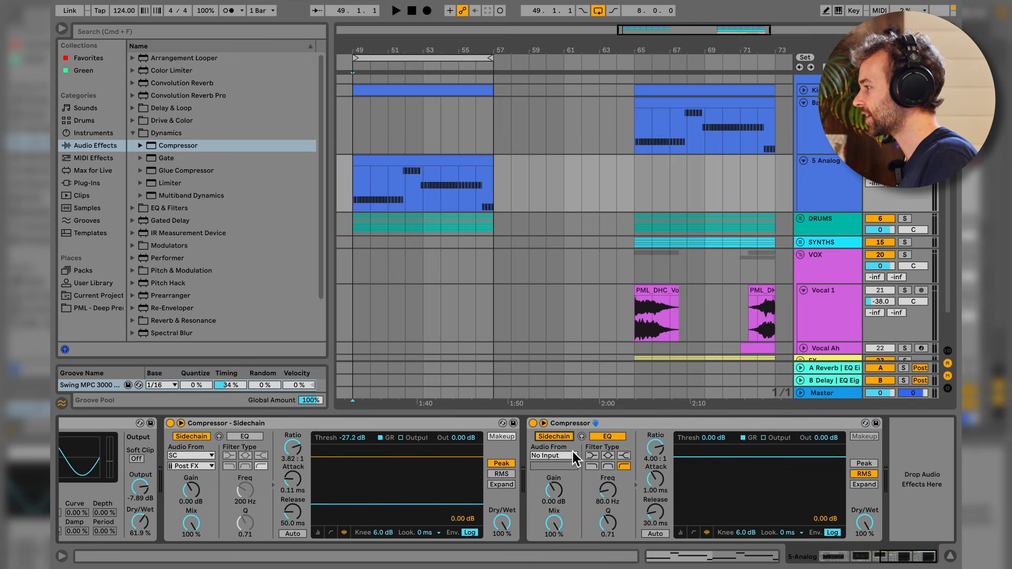
left_click(574, 456)
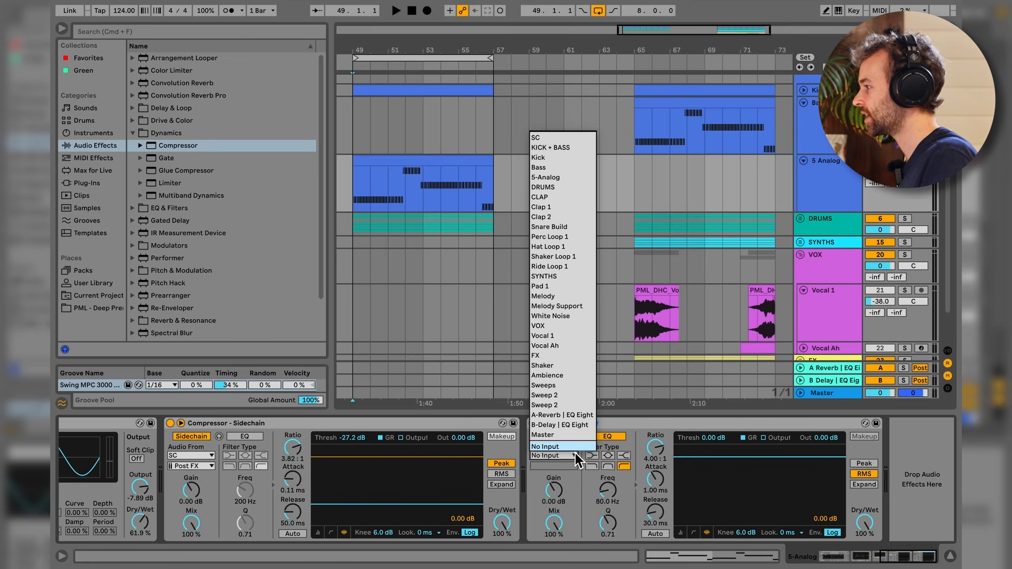
left_click(558, 139)
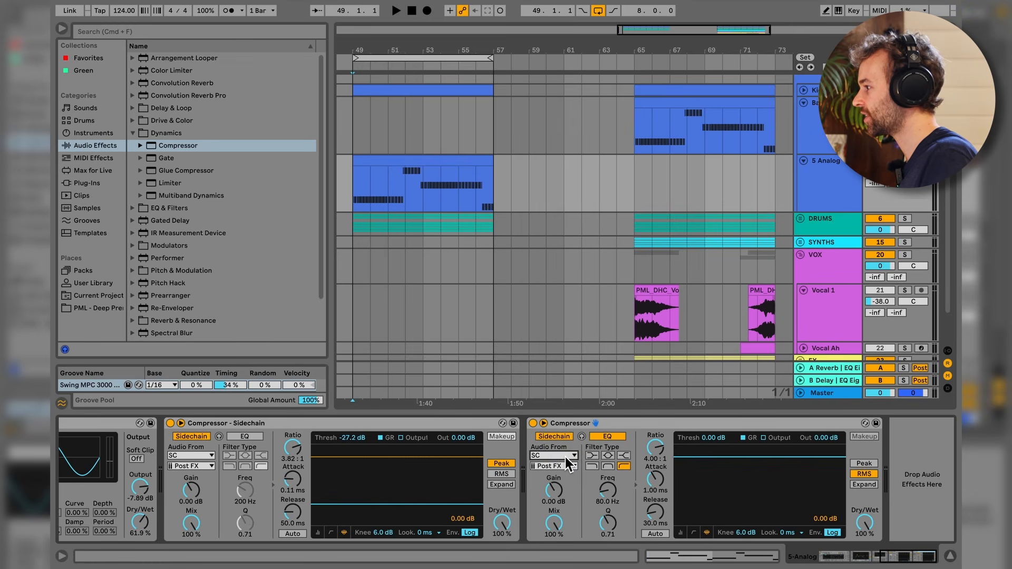
left_click(617, 440)
- Turn off the copied Compressor - Sidechain, and set the new Compressor's threshold to -37.1 dB and ratio to 5.48:1 while auditioning
left_click_drag(716, 438, 716, 501)
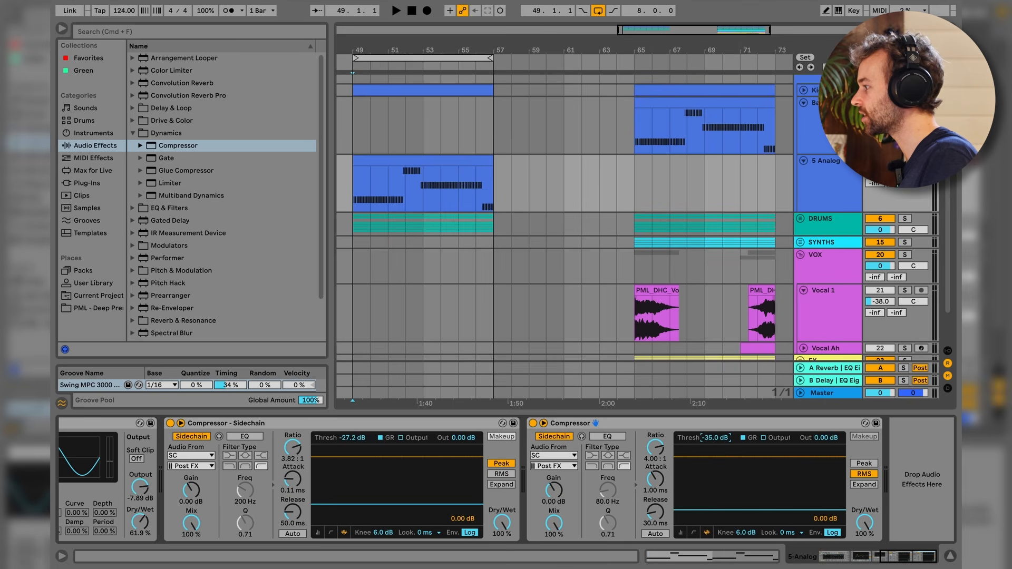
left_click(172, 426)
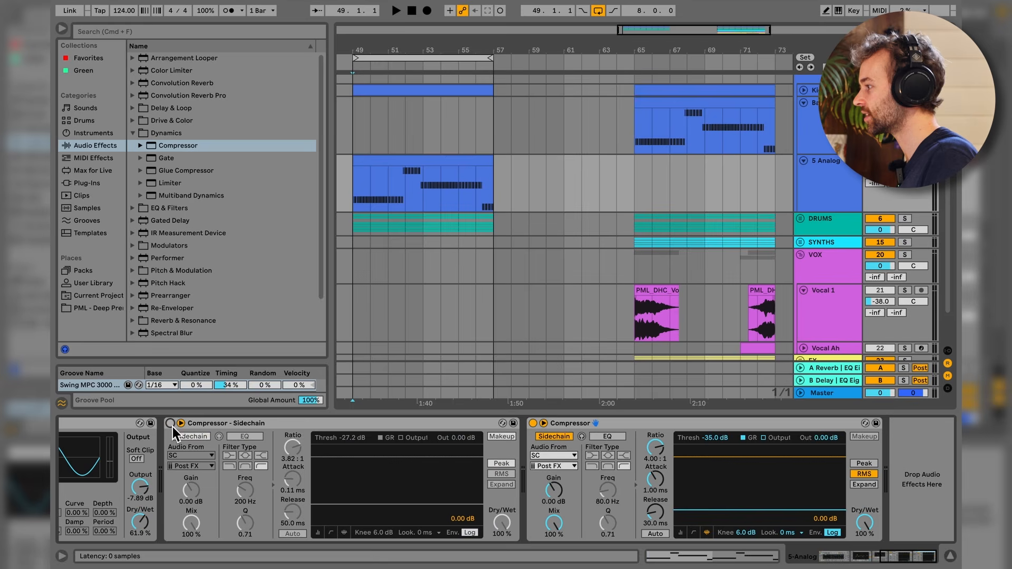
key("space")
left_click_drag(731, 515, 742, 517)
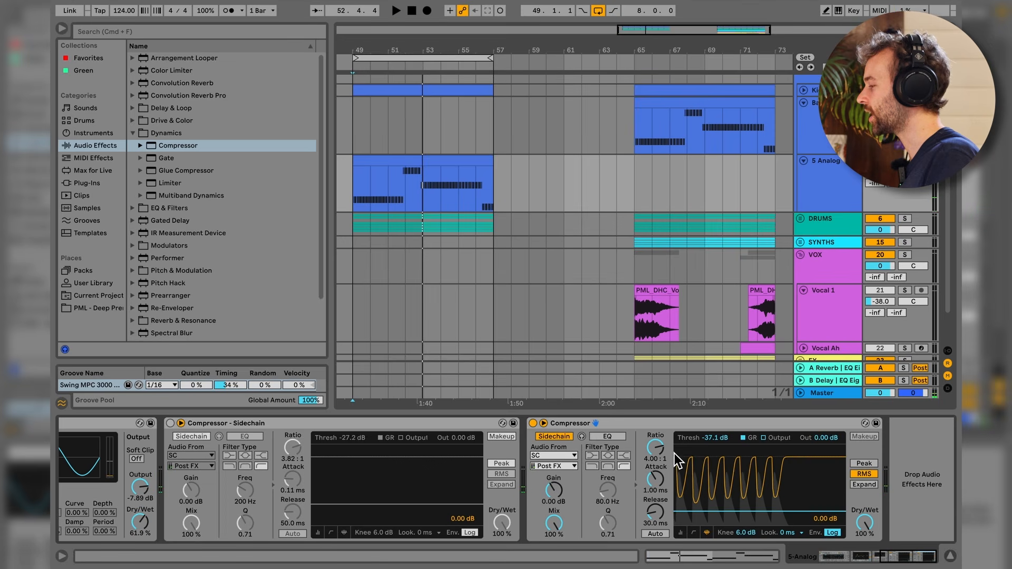
mouse_move(655, 449)
left_mouse_down()
mouse_move(655, 467)
mouse_move(655, 448)
left_mouse_up()
- Set the new Compressor's attack to 0.24 ms and release to 10.2 ms while playing the loop
key("space")
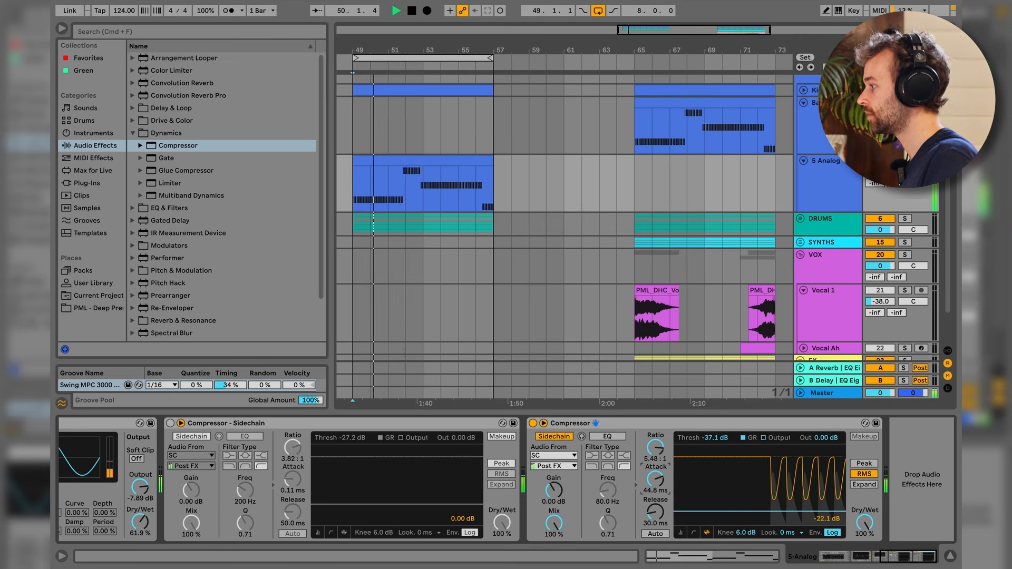
left_click_drag(656, 479, 655, 504)
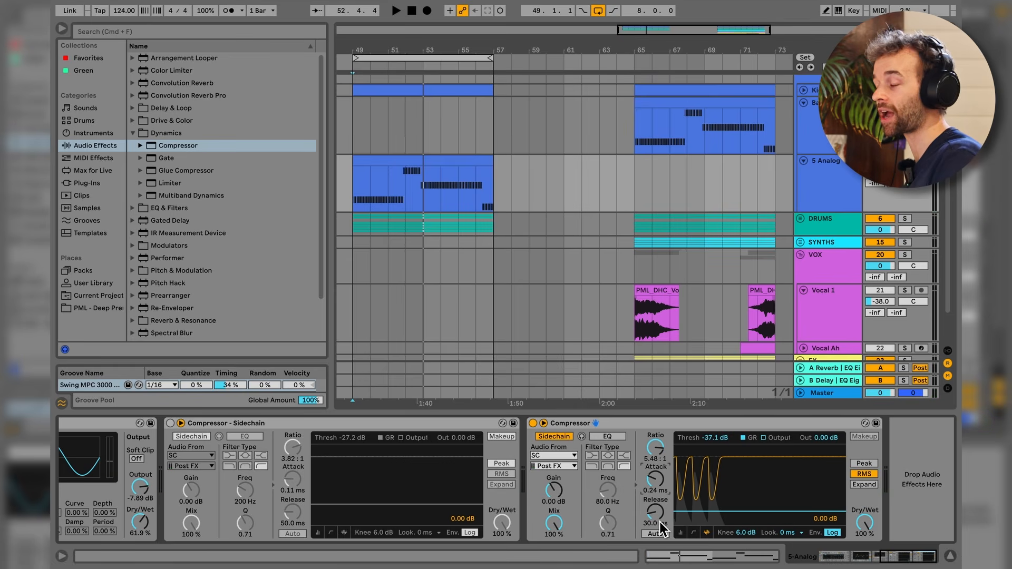
key("space")
mouse_move(660, 521)
left_mouse_down()
mouse_move(660, 491)
mouse_move(655, 532)
mouse_move(655, 518)
left_mouse_up()
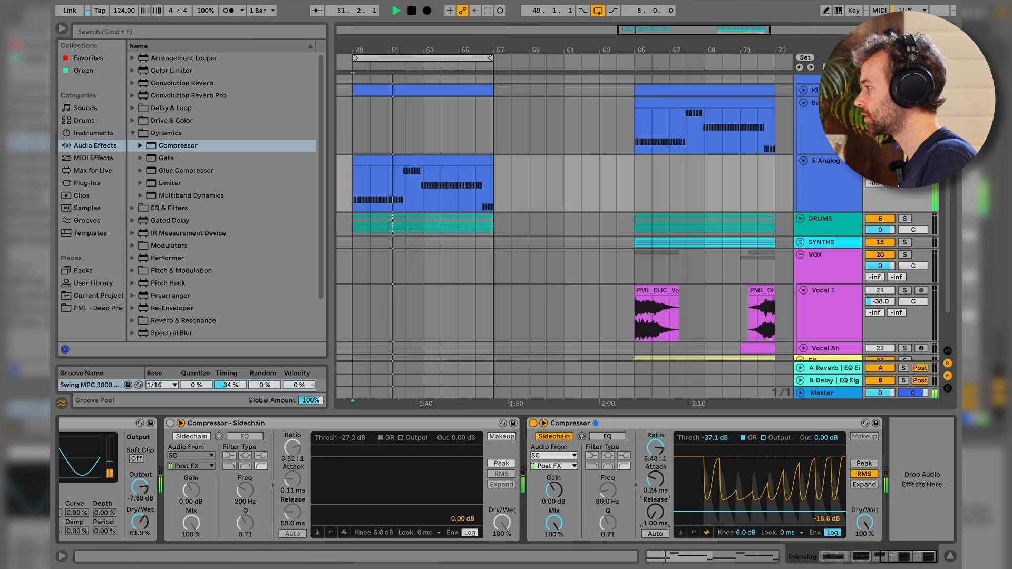
key("space")
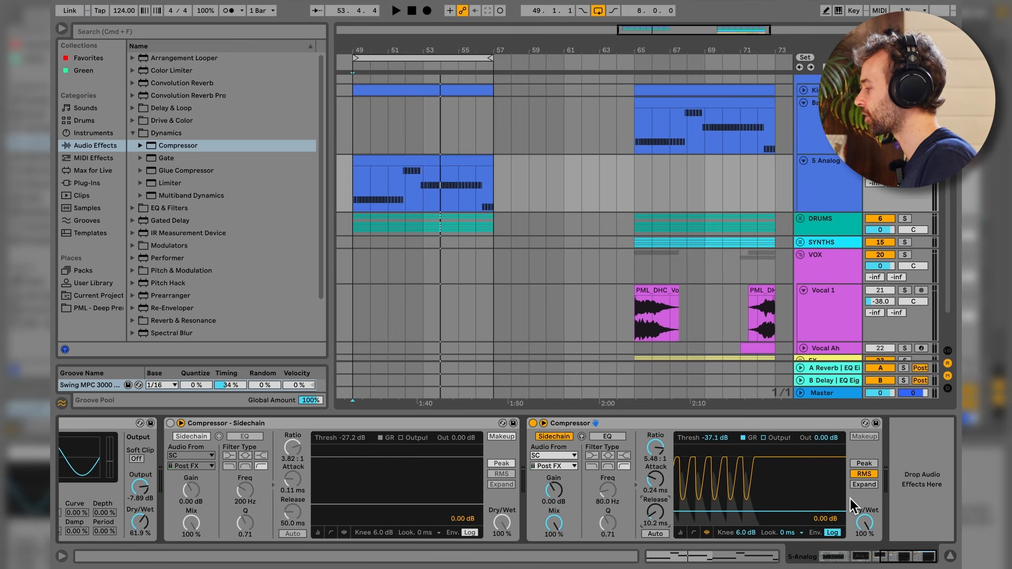
- Switch the new Compressor's level detection to Peak mode
left_click(874, 467)
left_click(873, 475)
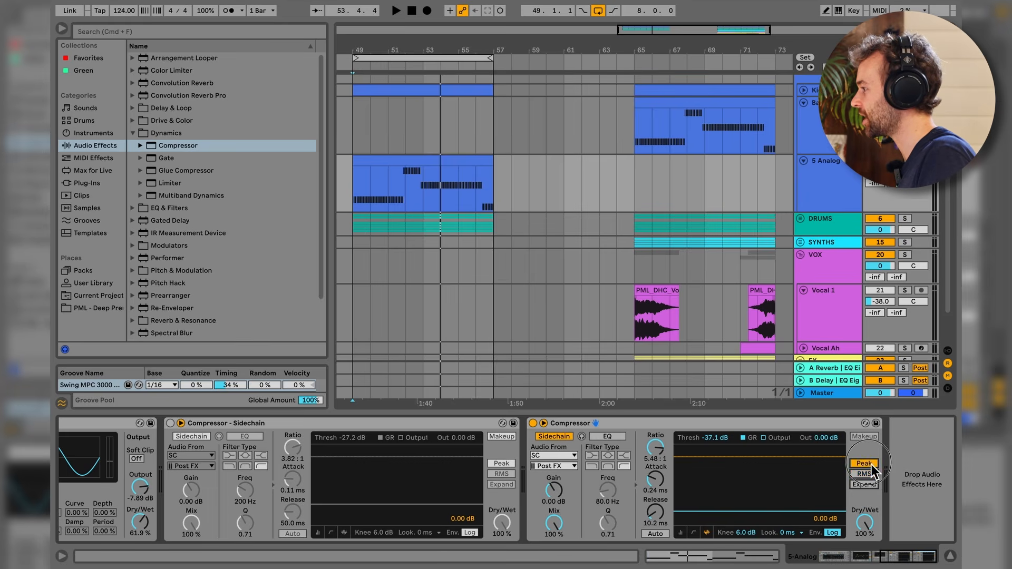
- Compare the Peak and RMS detection modes of the second Compressor on the 5 Analog track, using playback
left_click(871, 464)
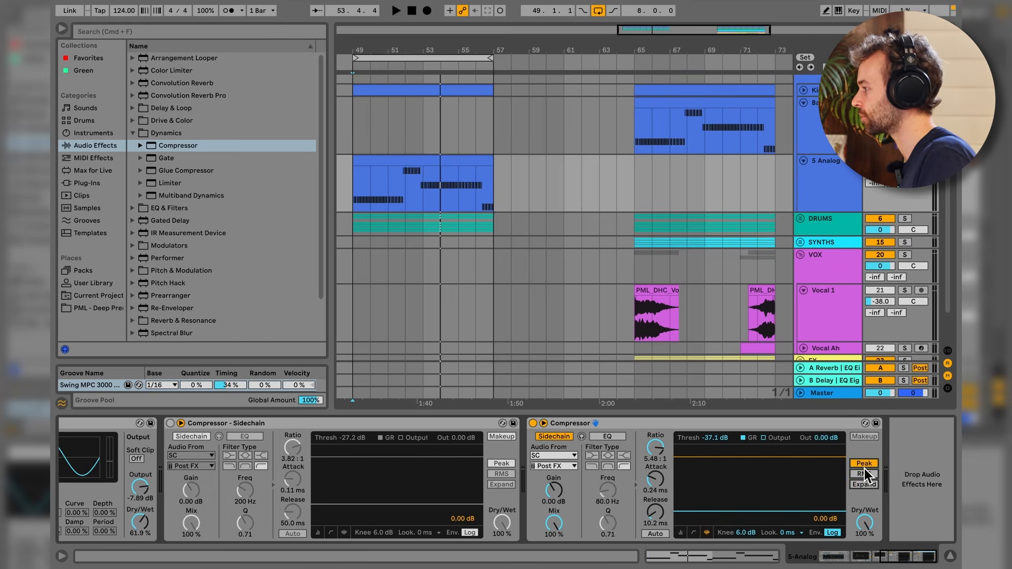
key("space")
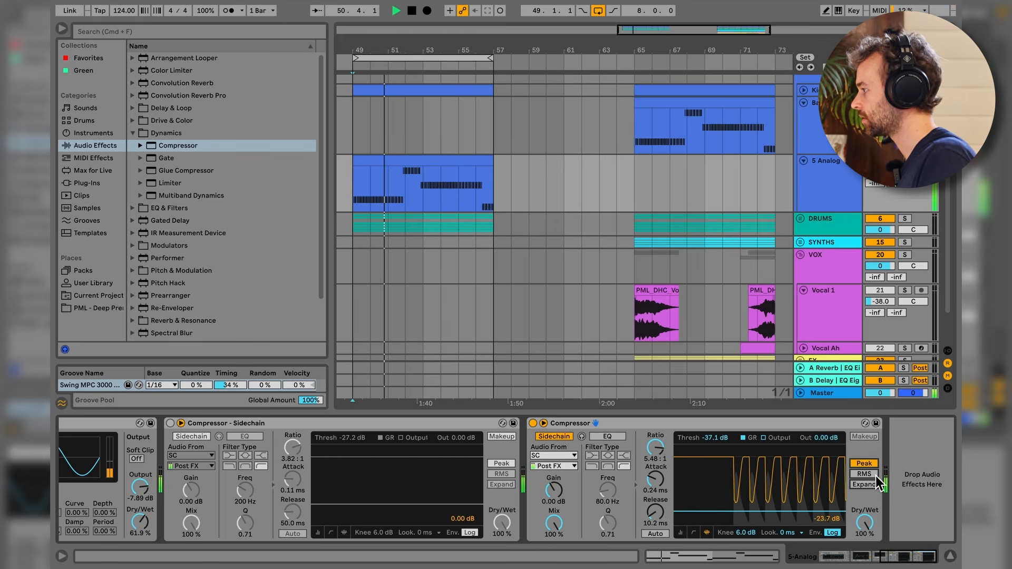
key("space")
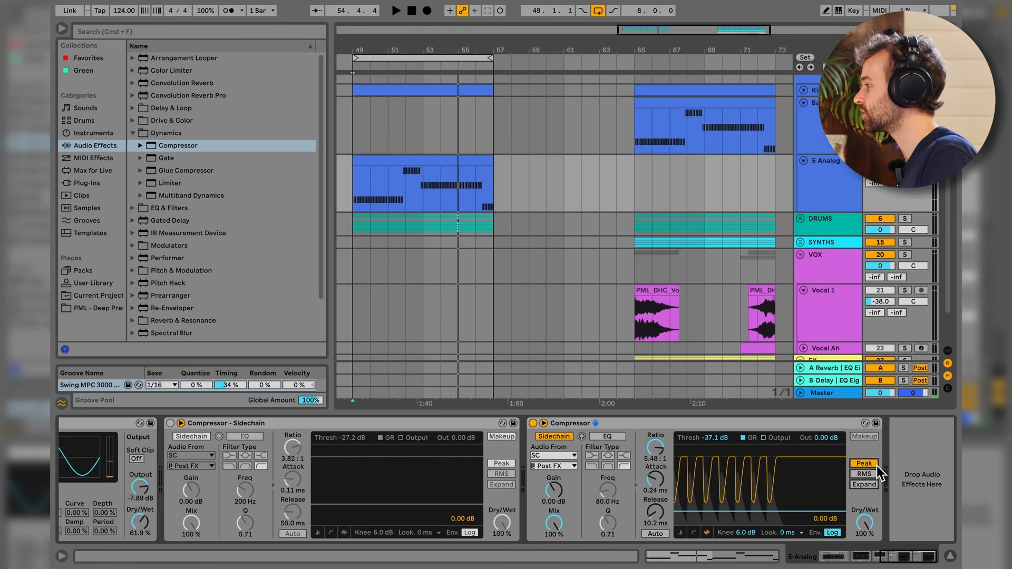
left_click(873, 474)
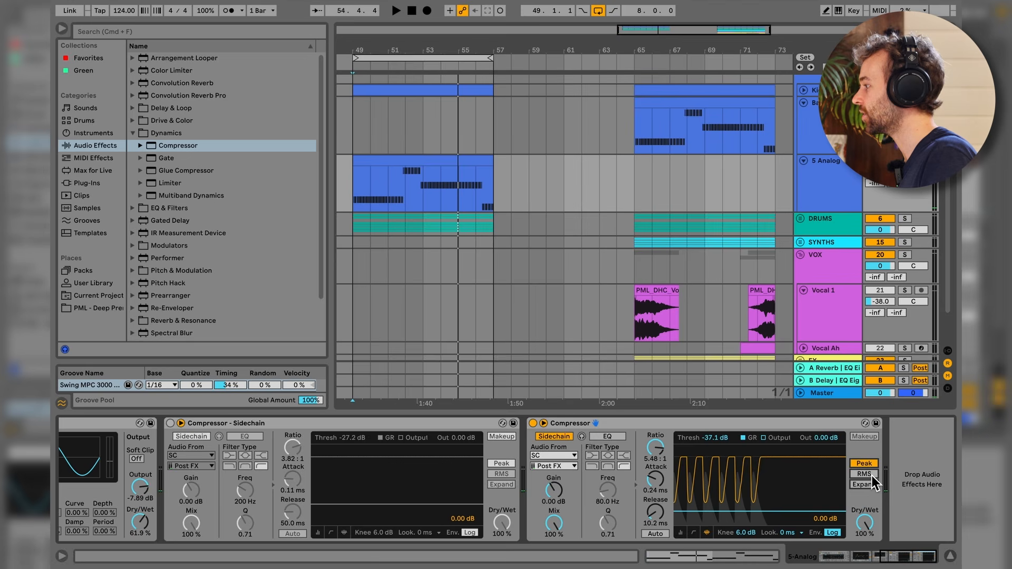
- Delete the second Compressor from the 5 Analog track and switch the Compressor - Sidechain device on
left_click(680, 425)
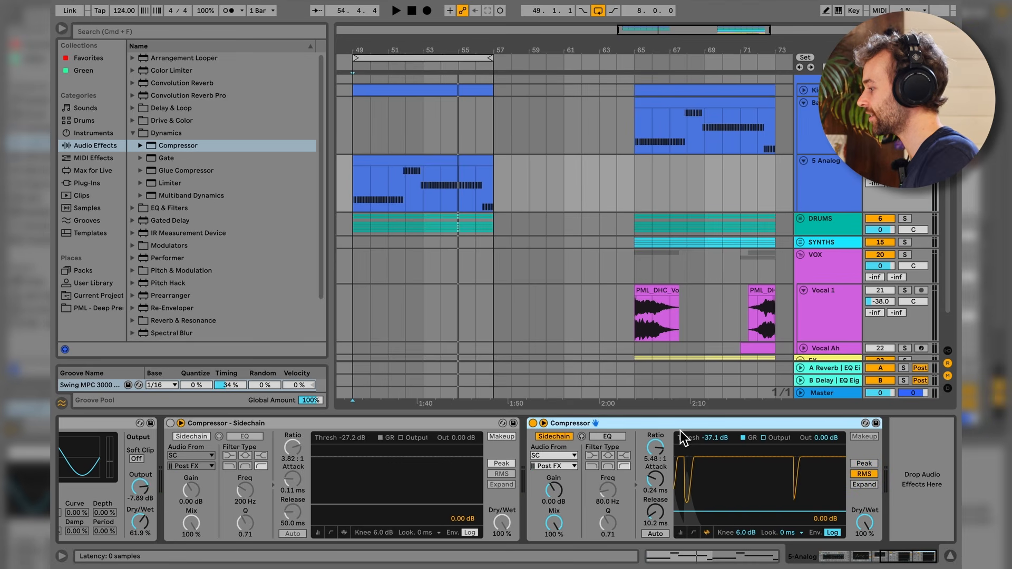
key("Delete")
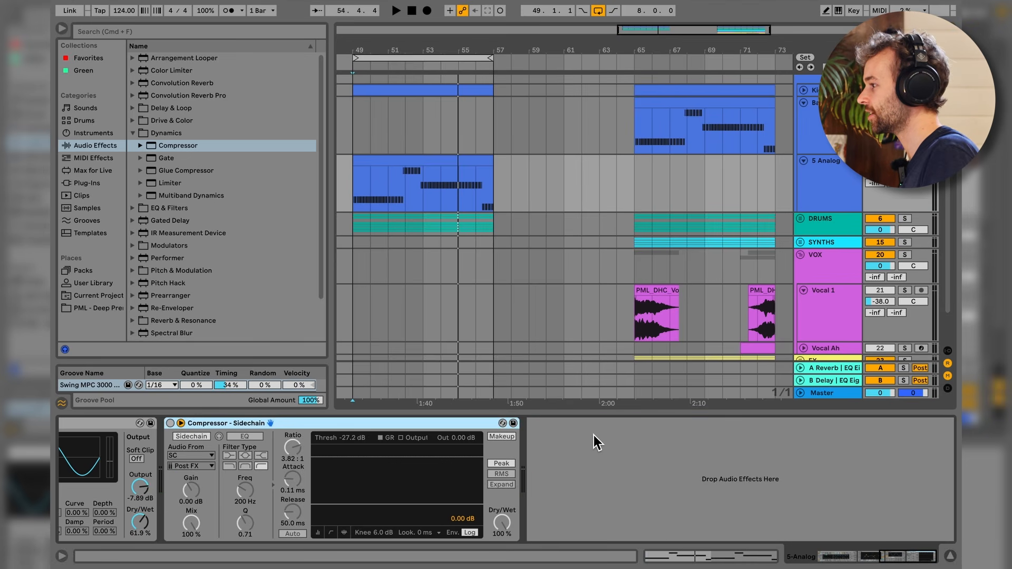
left_click(171, 424)
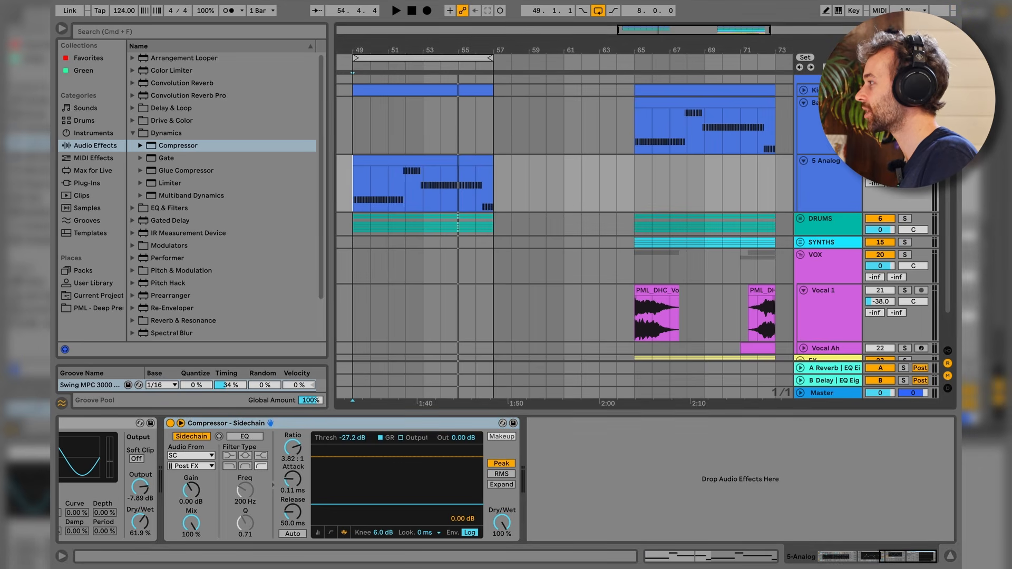
key("space")
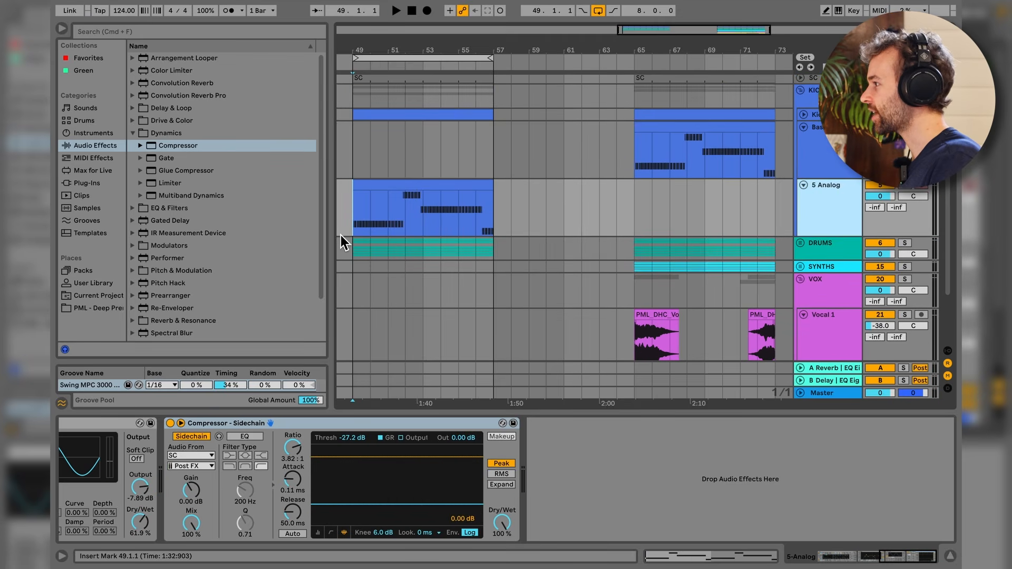
- Rename the 5 Analog track as "Bass New"
left_click(822, 227)
right_click(821, 220)
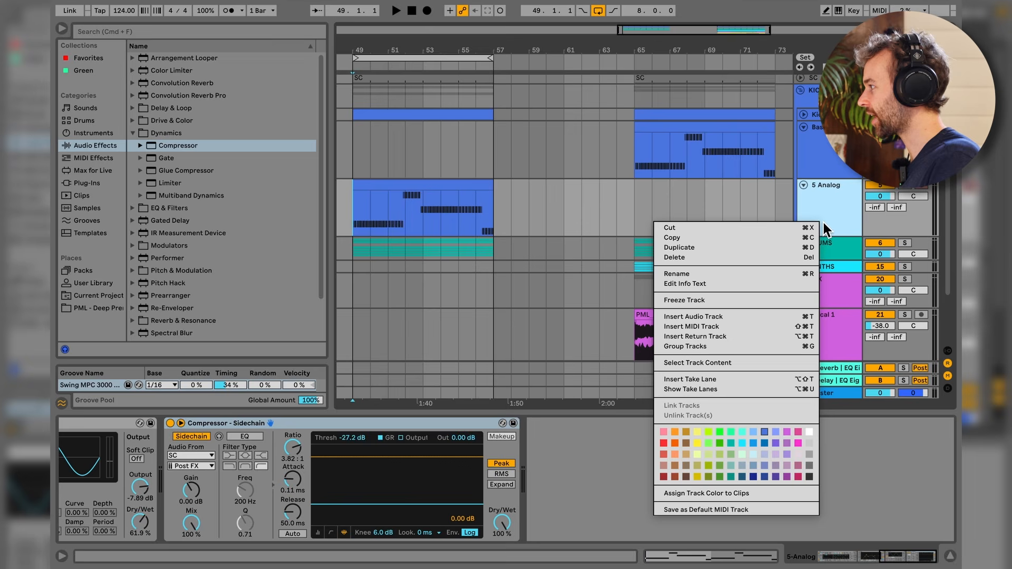
left_click(755, 275)
type("Bass New")
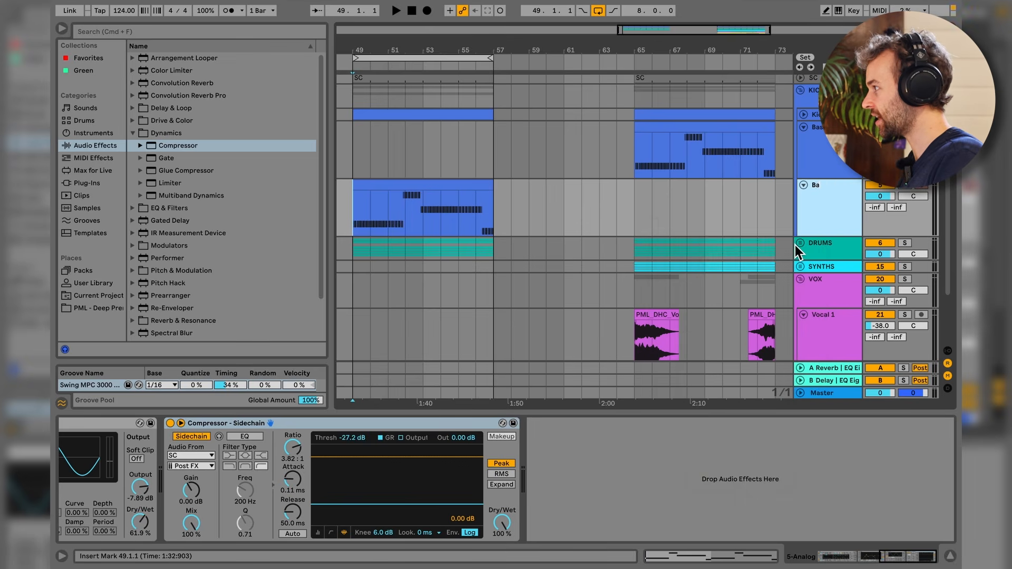
key("Return")
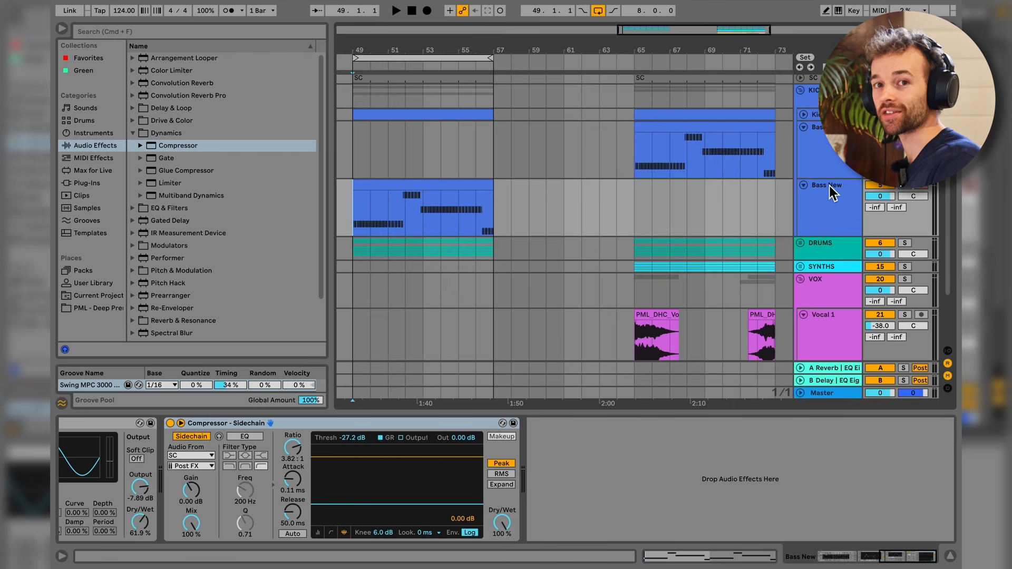
- Fold the KICK + BASS group and unfold the SYNTHS group to show its tracks
left_click(801, 92)
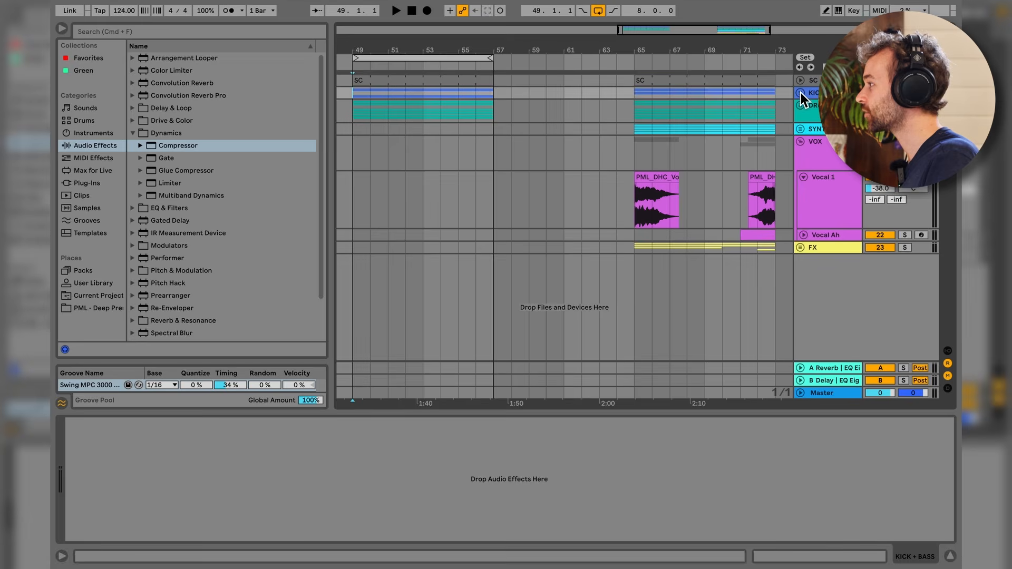
left_click(799, 133)
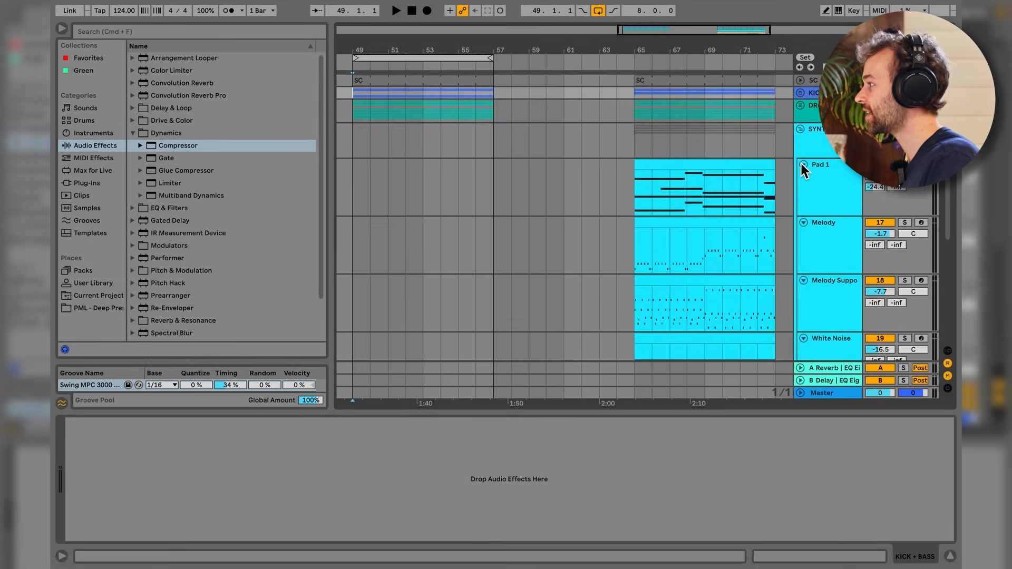
scroll(800, 162, "down", 2)
- Examine the device chains of the Pad 1, Melody, Melody Support and White Noise tracks
left_click(814, 147)
left_click(825, 213)
left_click(830, 277)
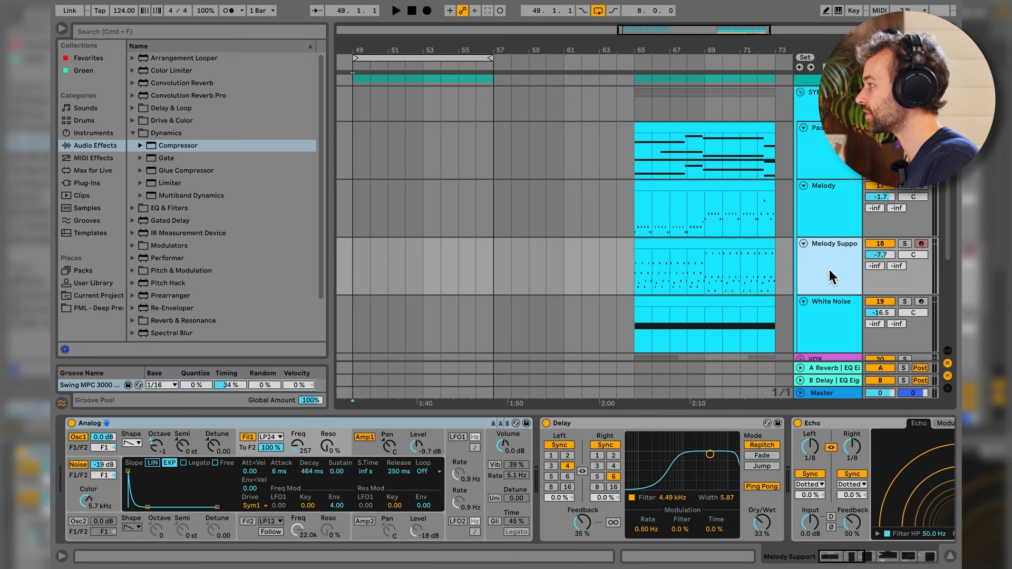
left_click(820, 161)
left_click(831, 214)
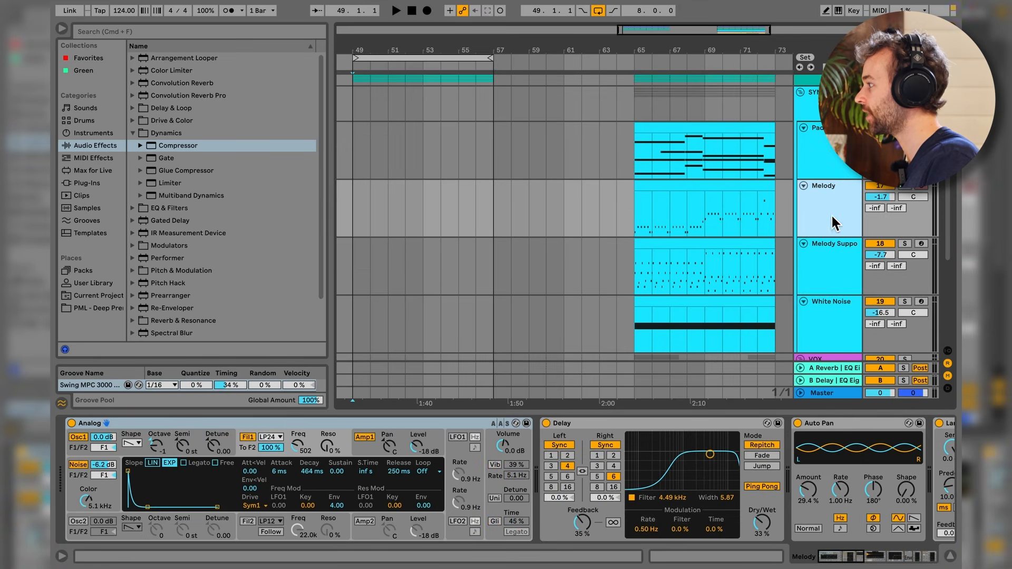
left_click(834, 271)
left_click(831, 322)
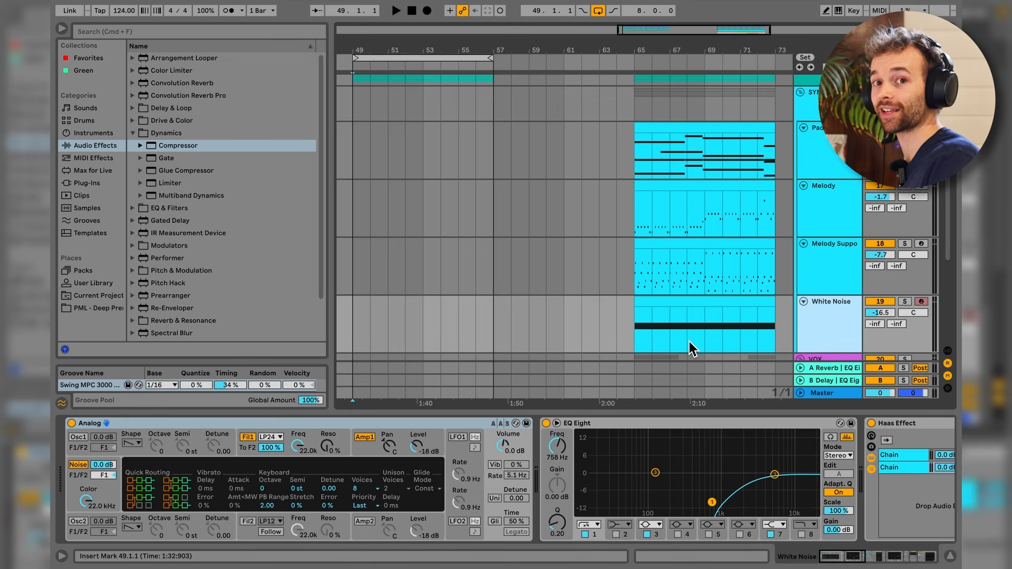
- Copy the Pad 1 clip from bar 65 to bar 49 and listen to it with the track soloed
left_click(820, 164)
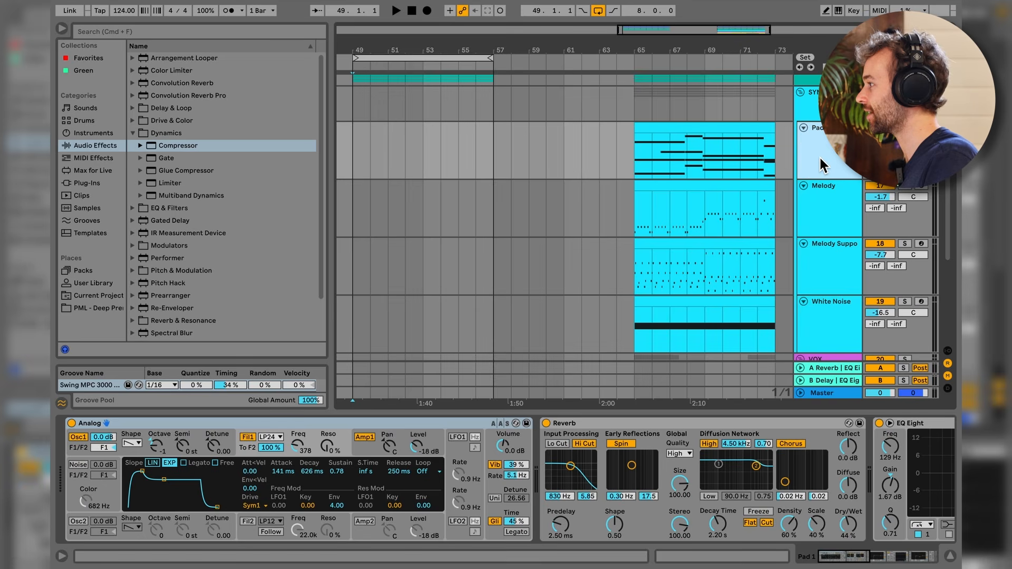
left_click(760, 137)
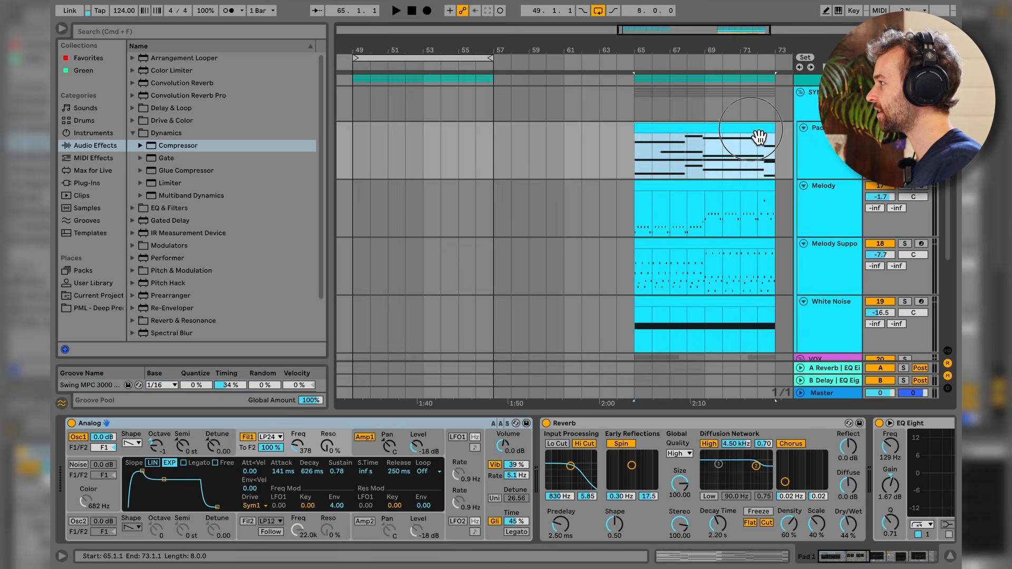
left_click_drag(759, 137, 475, 134)
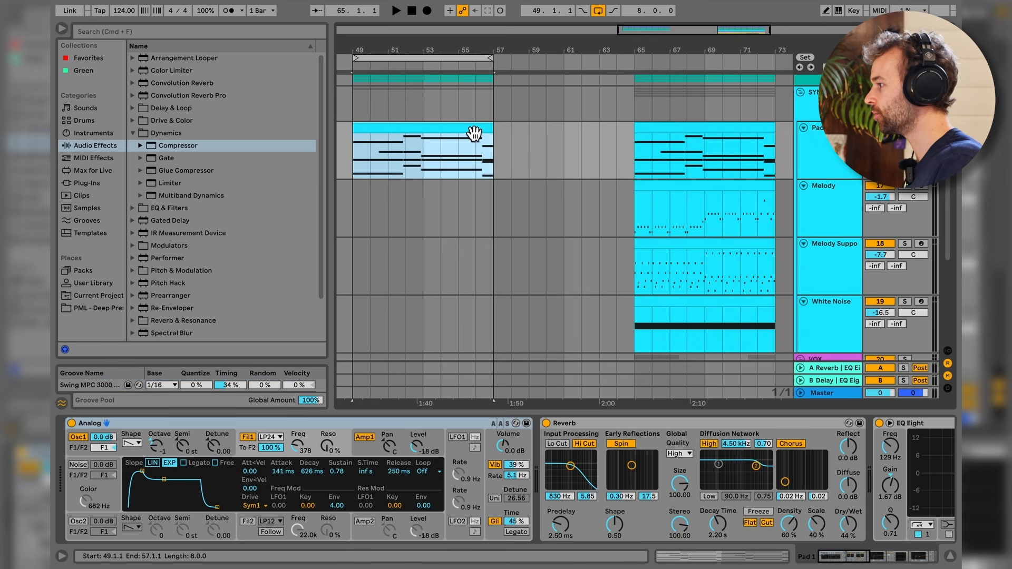
key("s")
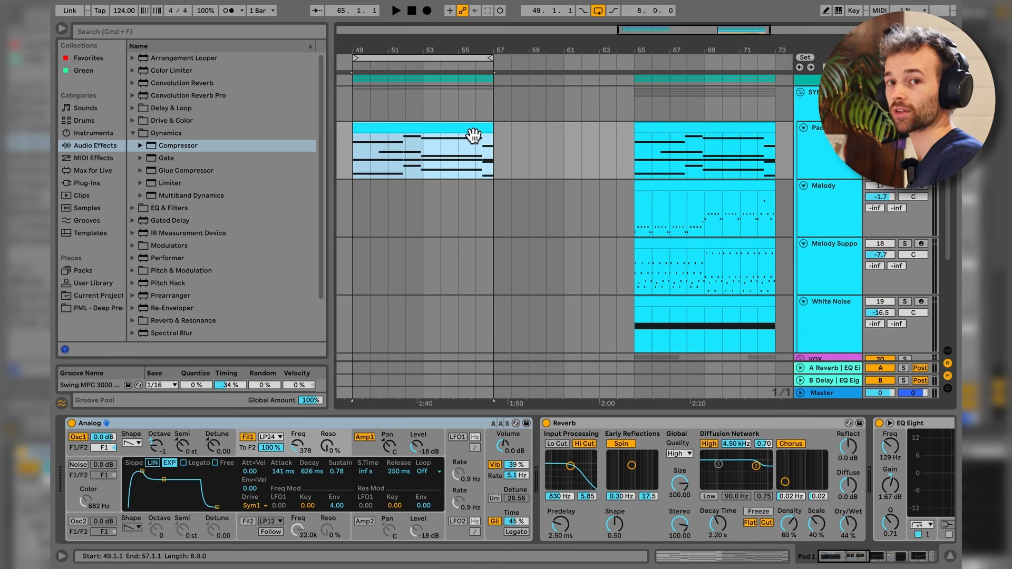
key("space")
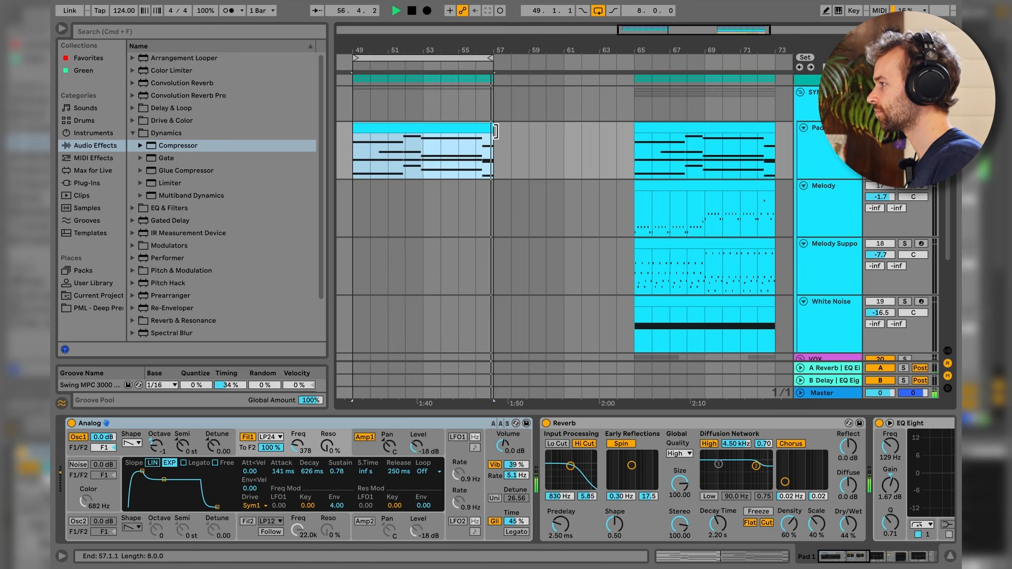
key("space")
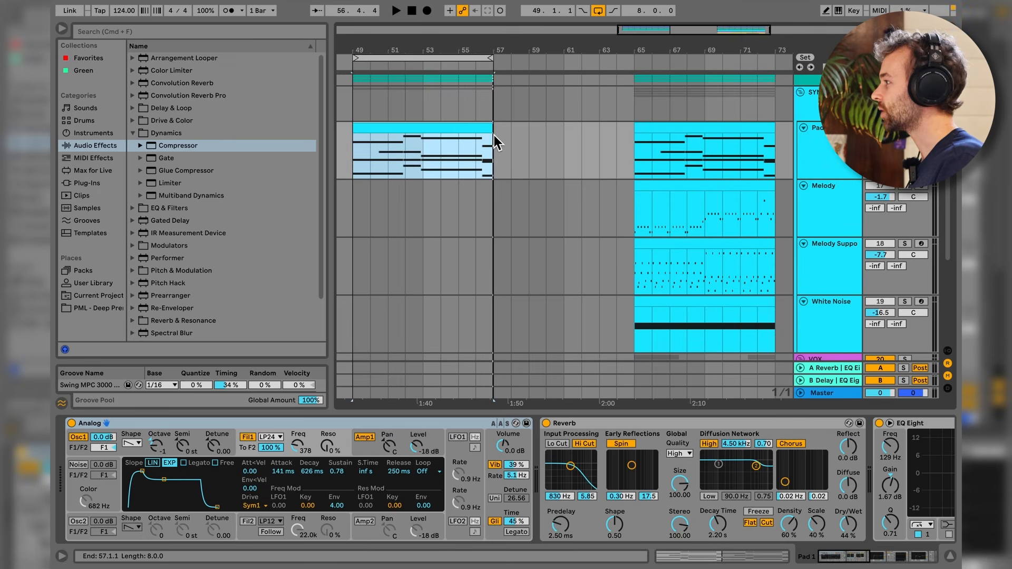
- Insert a new MIDI track below Pad 1 and move the clip at bar 49 onto it, unfolding the new track
left_click(844, 168)
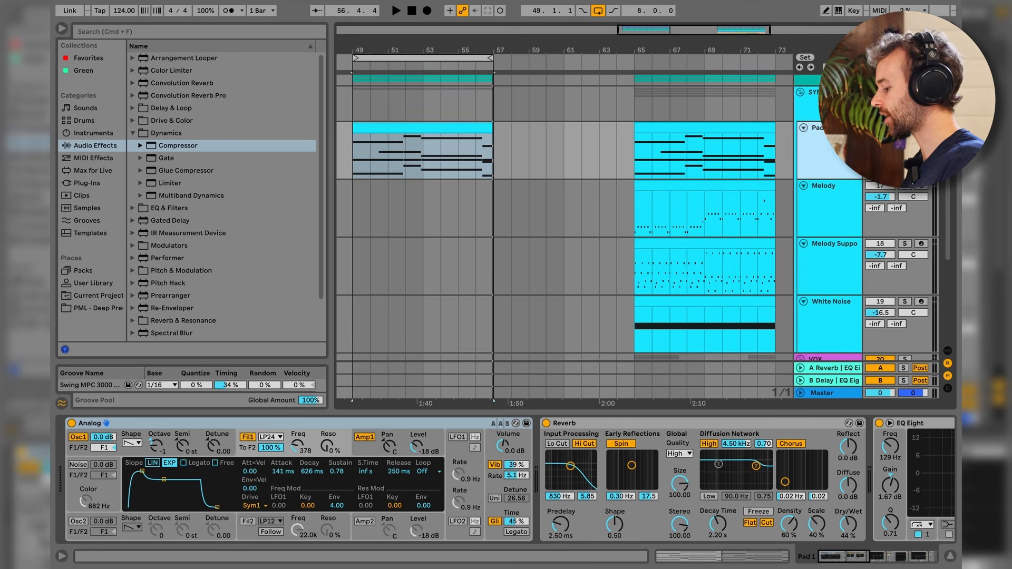
key("super+shift+t")
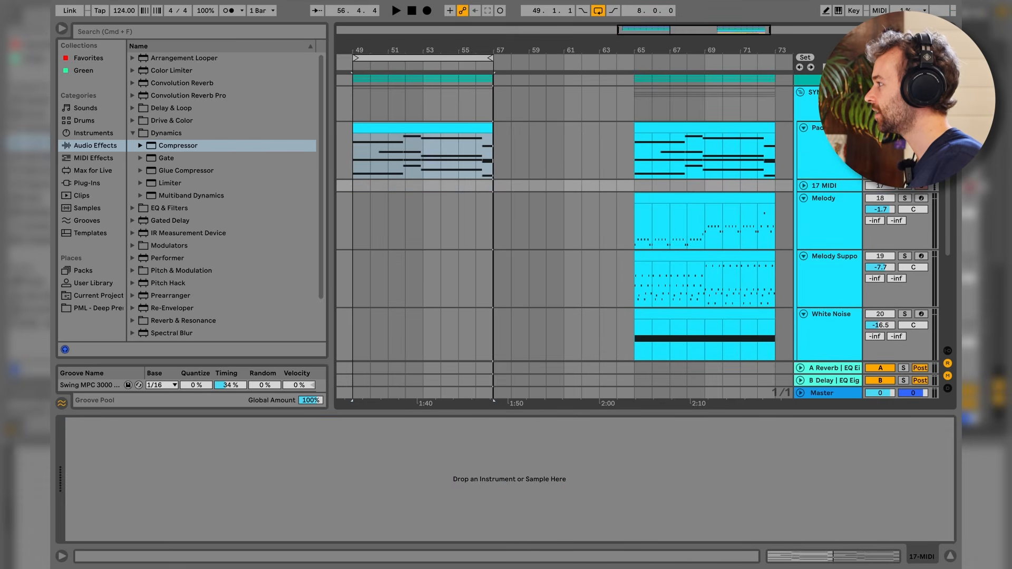
left_click(477, 130)
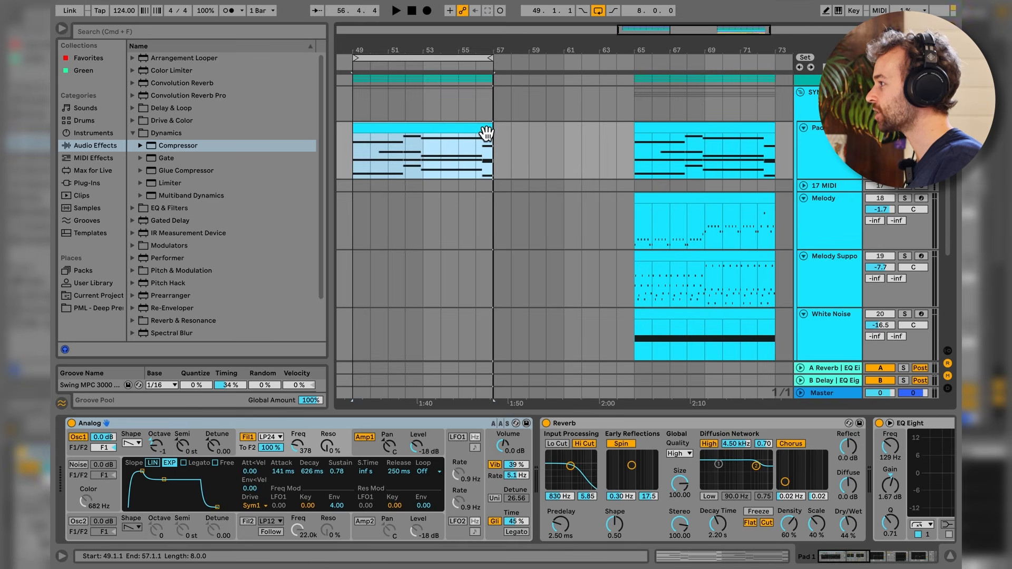
left_click_drag(480, 130, 477, 193)
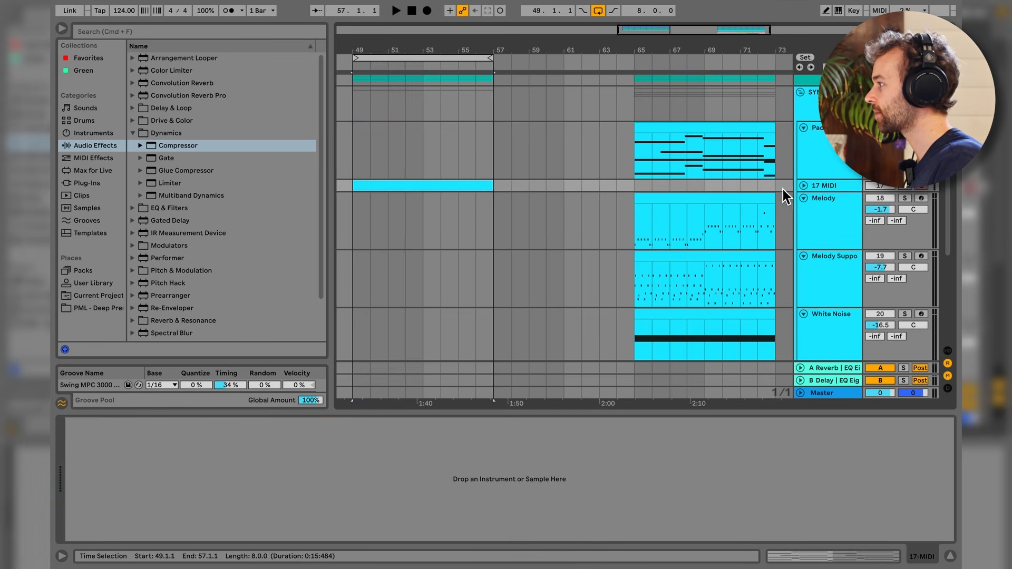
left_click(804, 185)
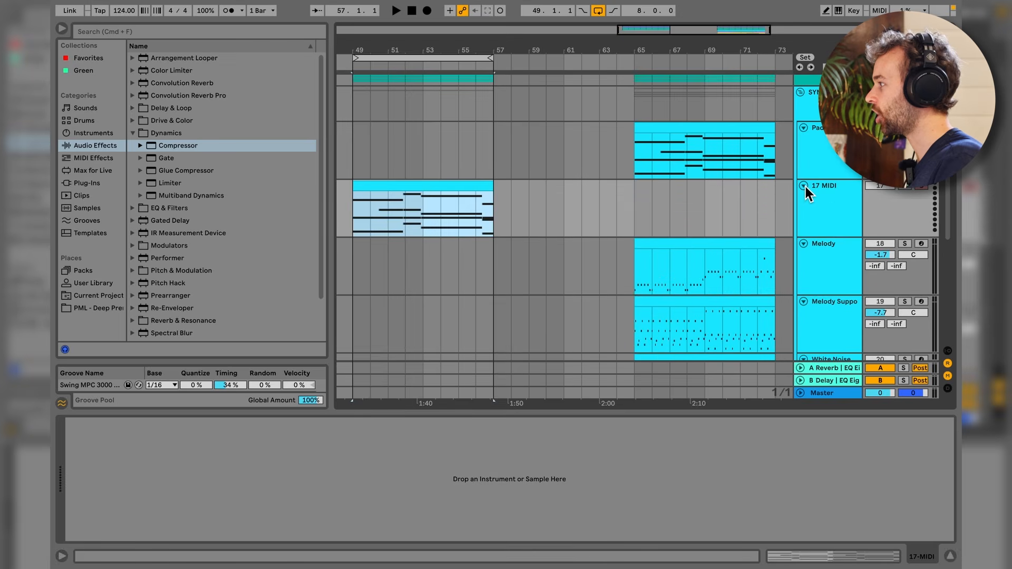
left_click(908, 187)
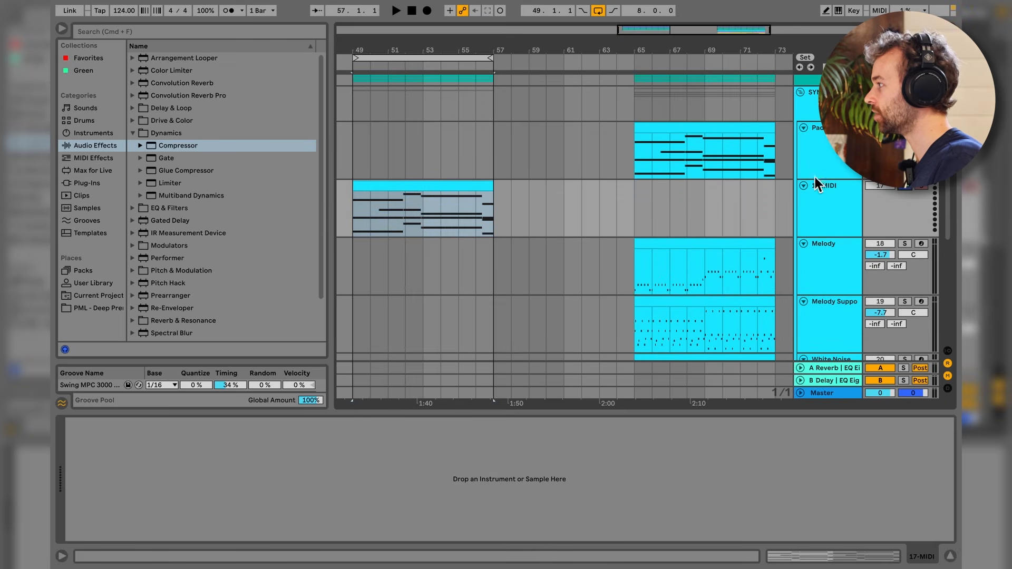
- Open the moved clip's notes in the piano roll and examine its chord progression, highlighting each chord in turn
double_click(446, 196)
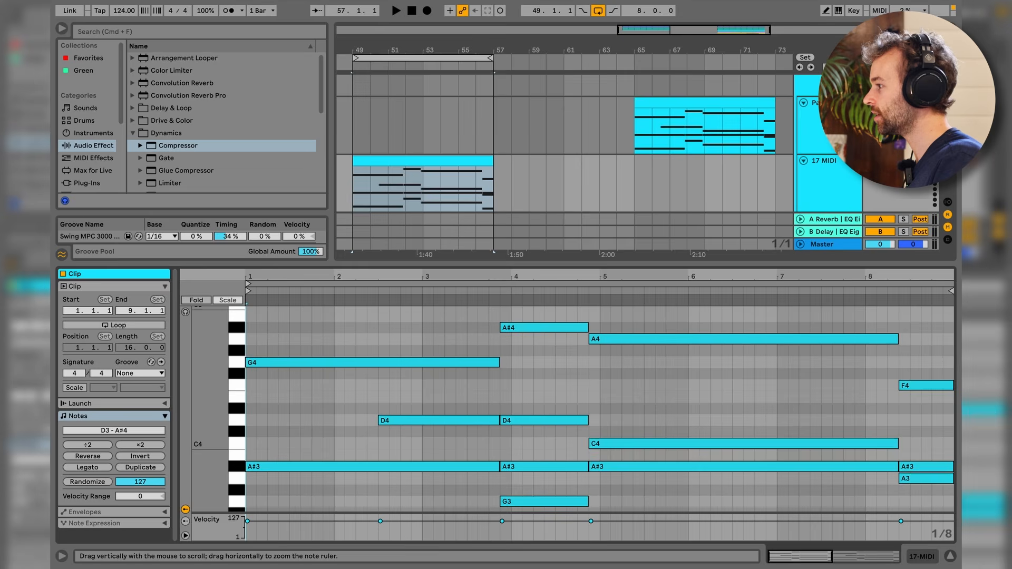
left_click_drag(210, 406, 171, 406)
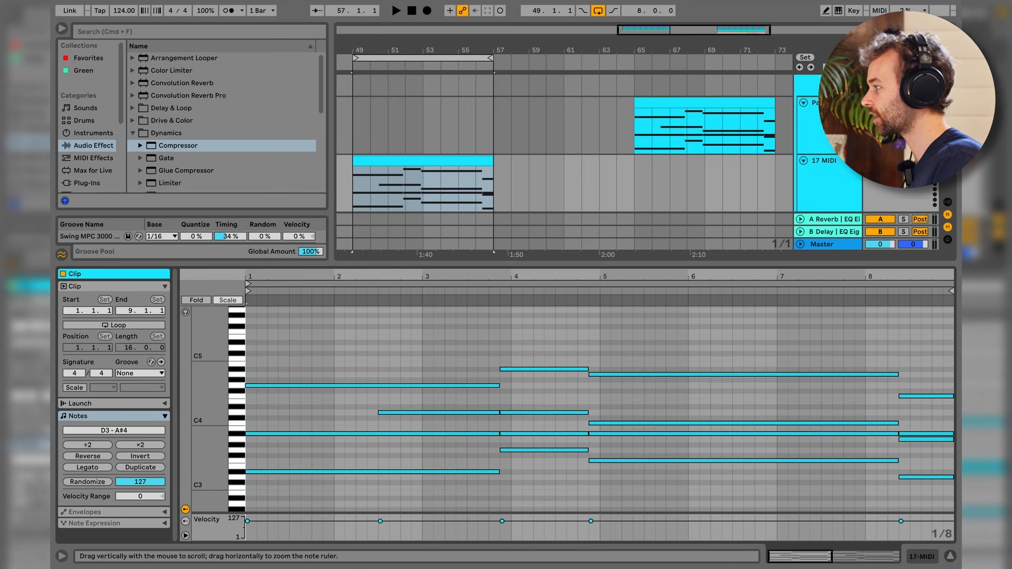
left_click(284, 494)
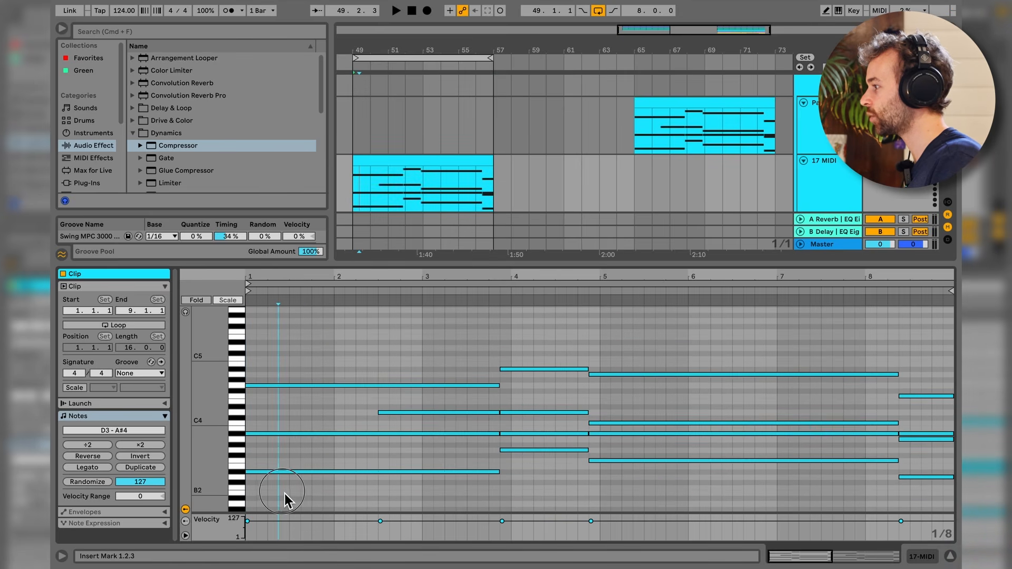
left_click_drag(283, 493, 469, 377)
left_click_drag(552, 328, 544, 484)
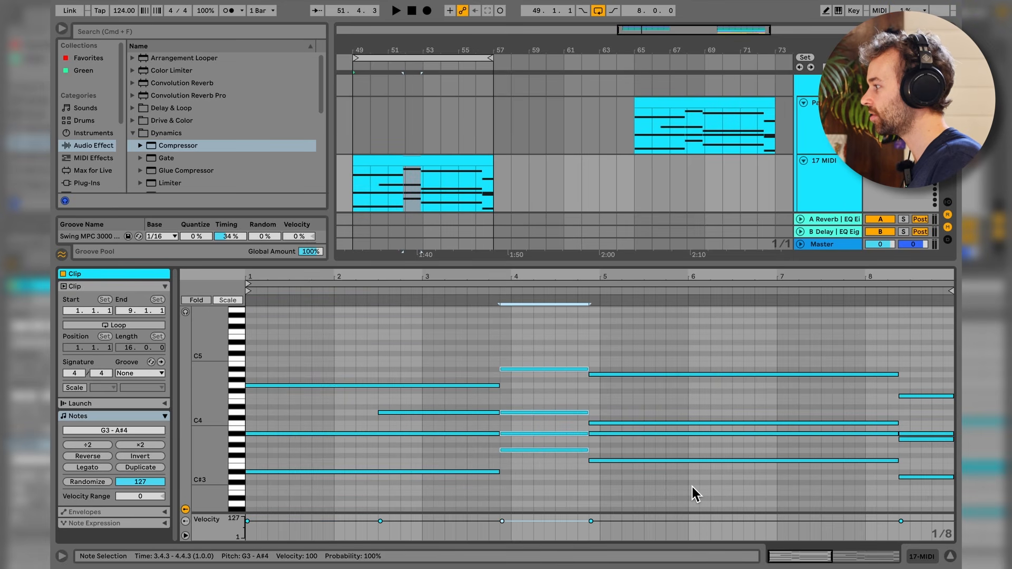
left_click_drag(696, 494, 861, 362)
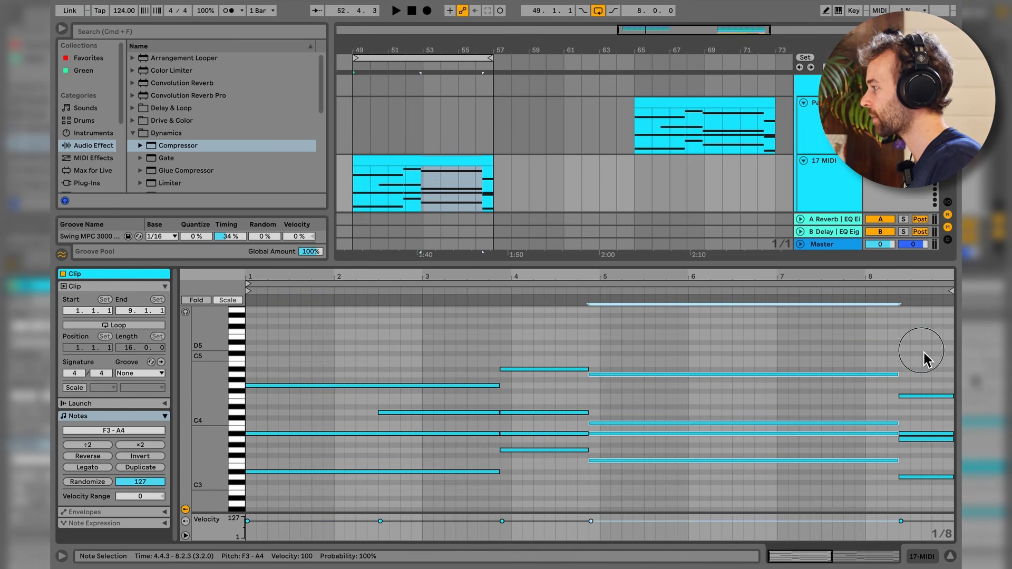
left_click_drag(923, 360, 915, 492)
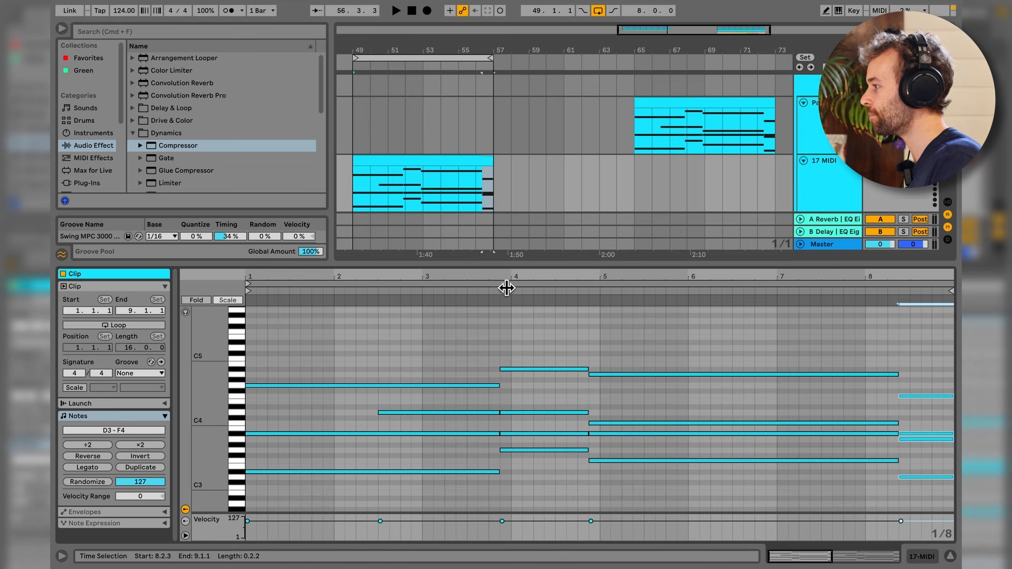
left_click_drag(461, 409, 931, 448)
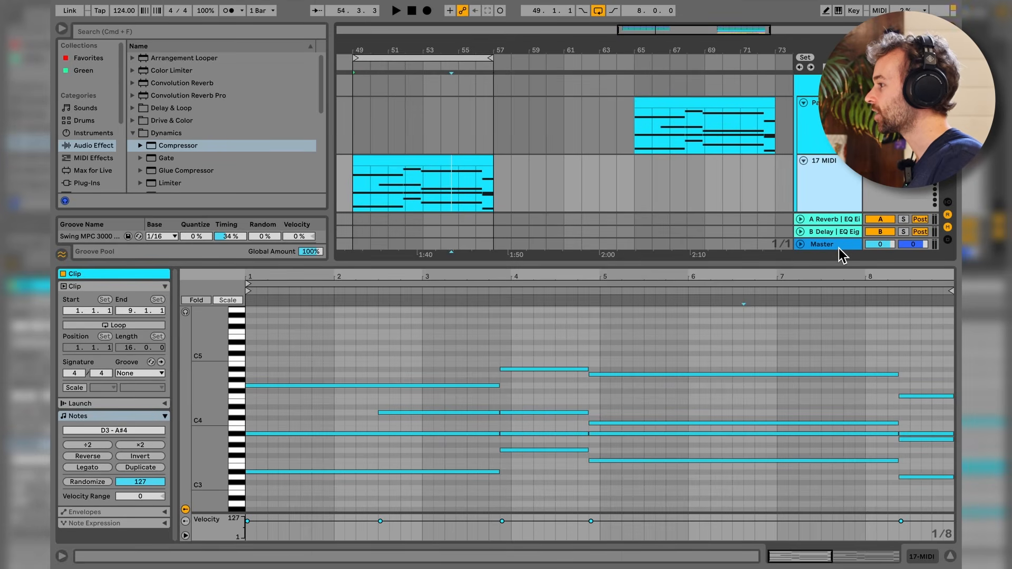
- Copy the Analog instrument from Pad 1 onto the new MIDI track holding the chord clip and play it from bar 49
key("shift+Tab")
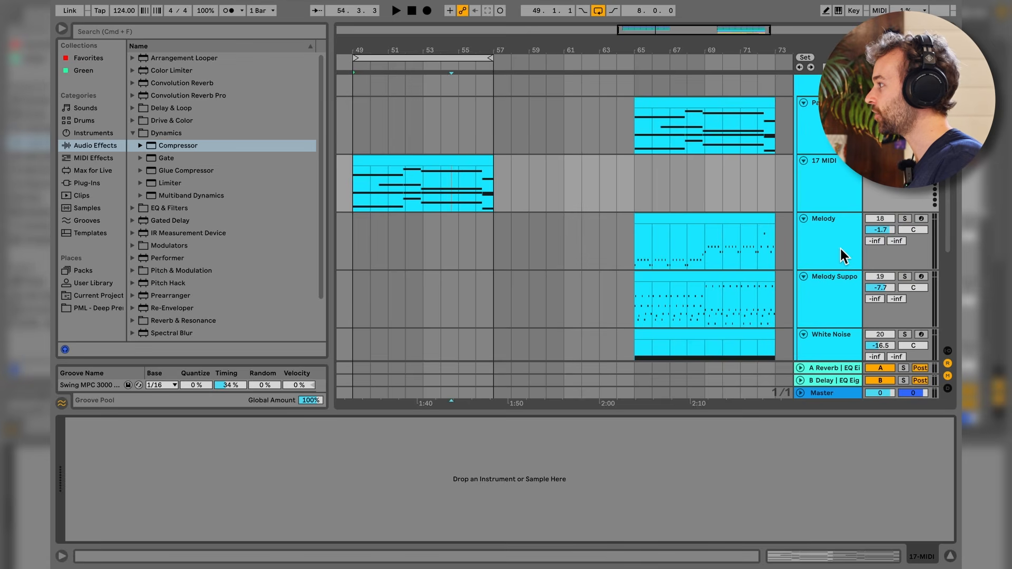
left_click(840, 114)
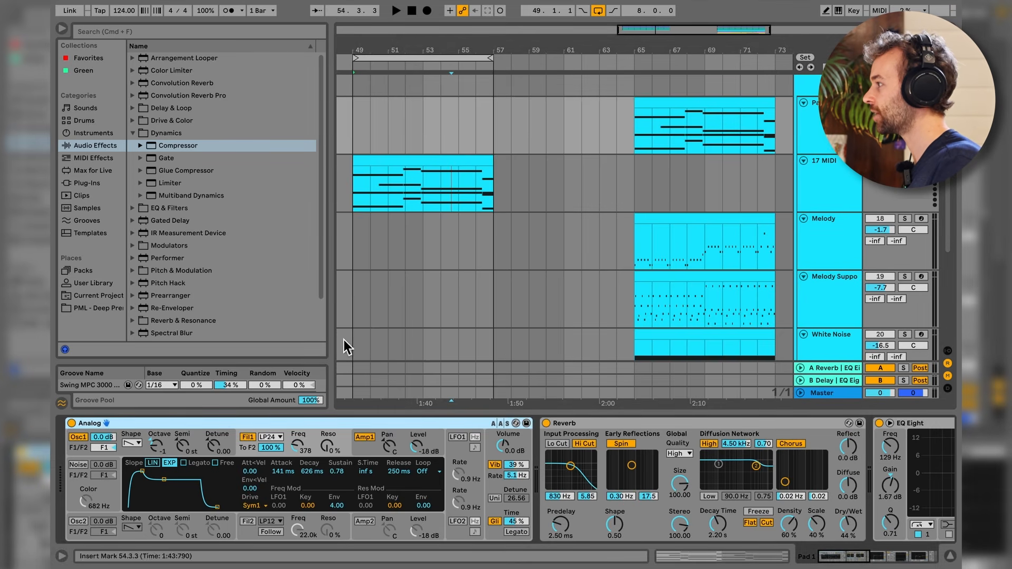
left_click(380, 200)
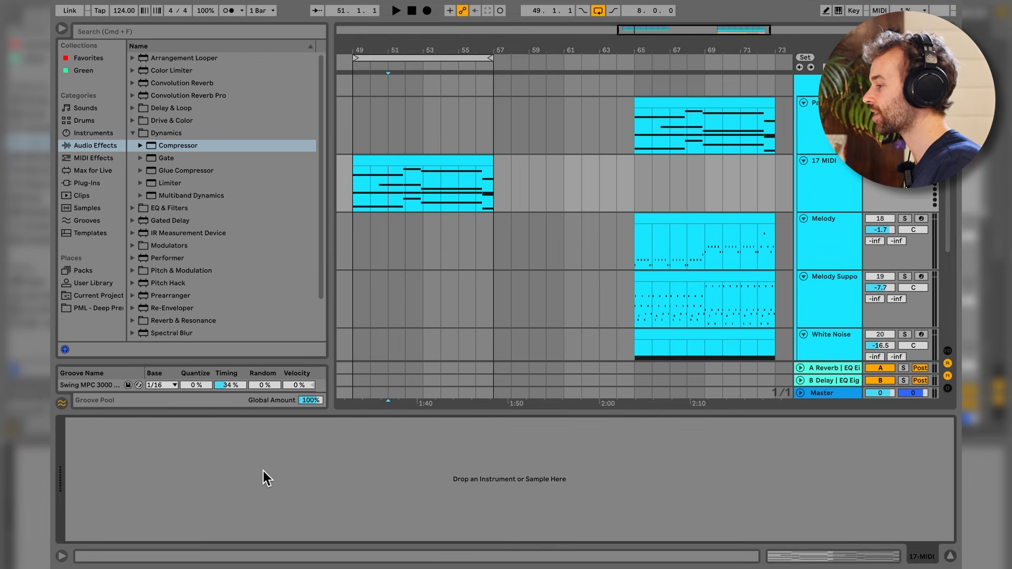
key("super+v")
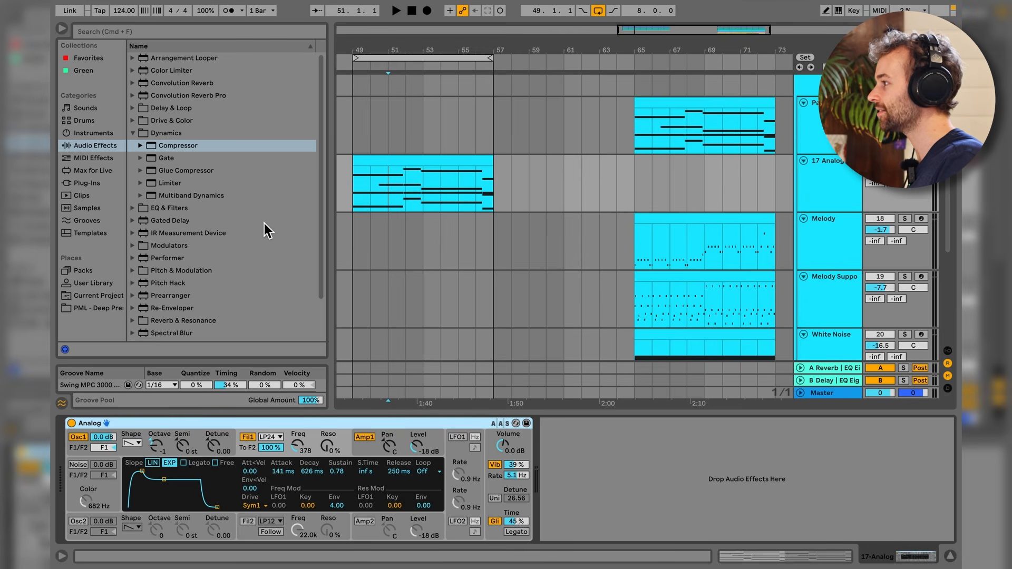
left_click(452, 166)
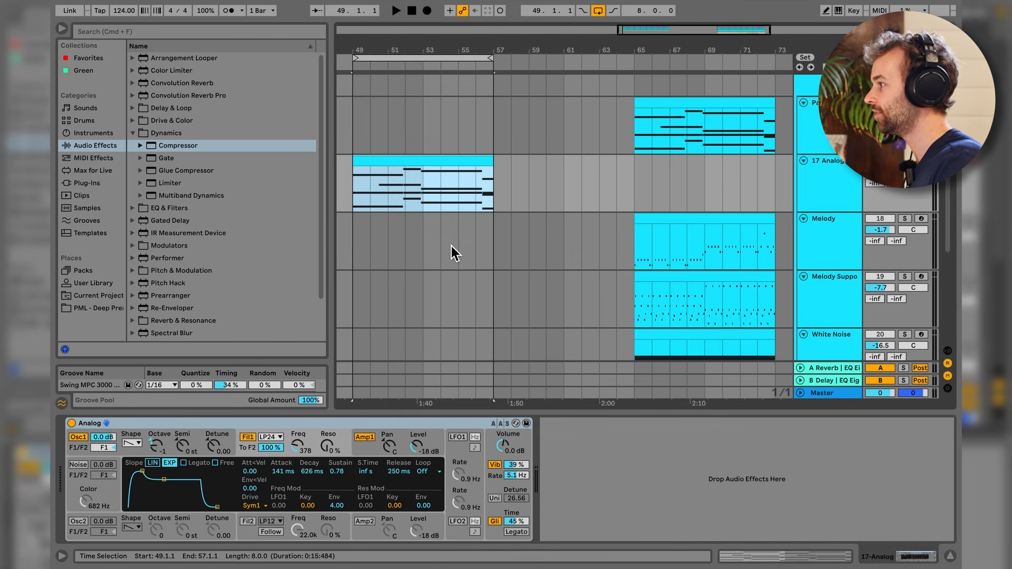
scroll(451, 245, "up", 3)
left_click(363, 255)
key("space")
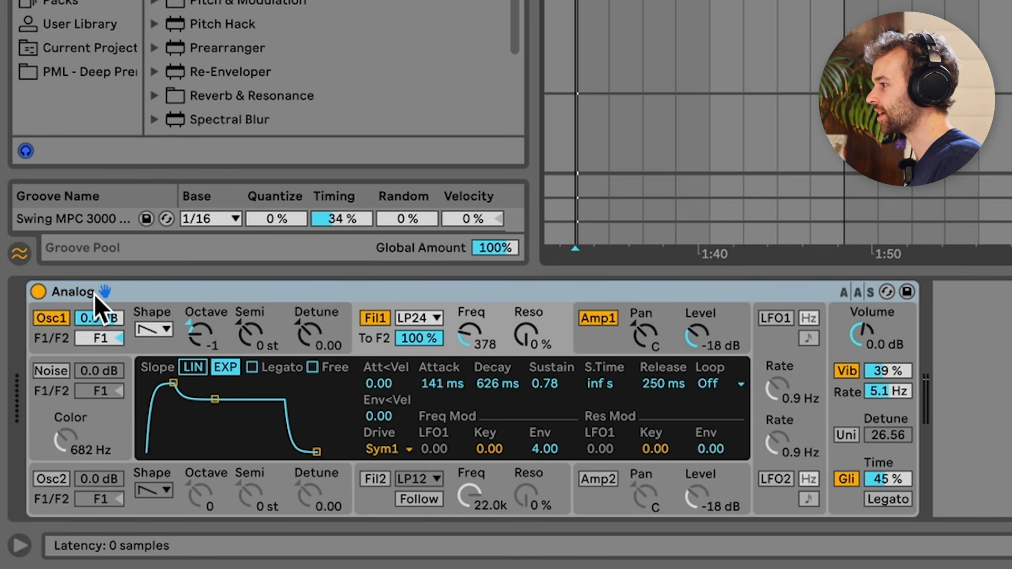
- Examine Oscillator 1 of the copied Analog, picking its sawtooth shape from the waveform choices and selecting its octave setting
left_click(58, 346)
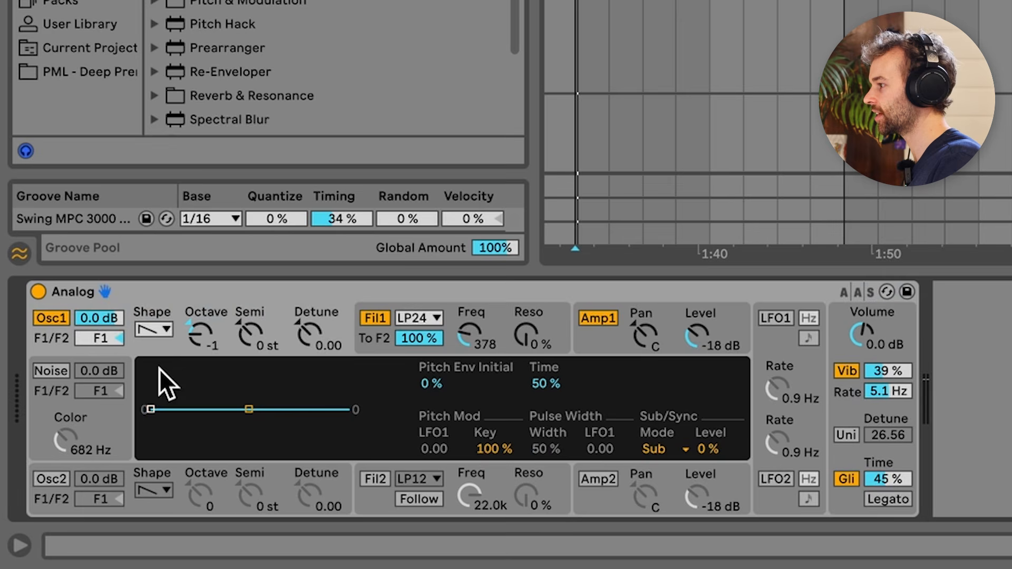
left_click(160, 331)
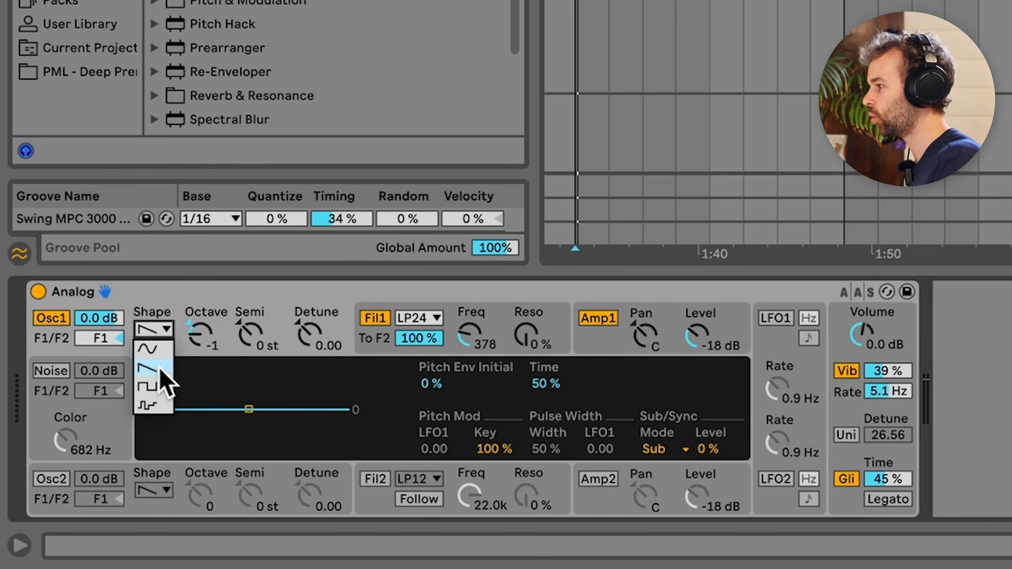
left_click(159, 366)
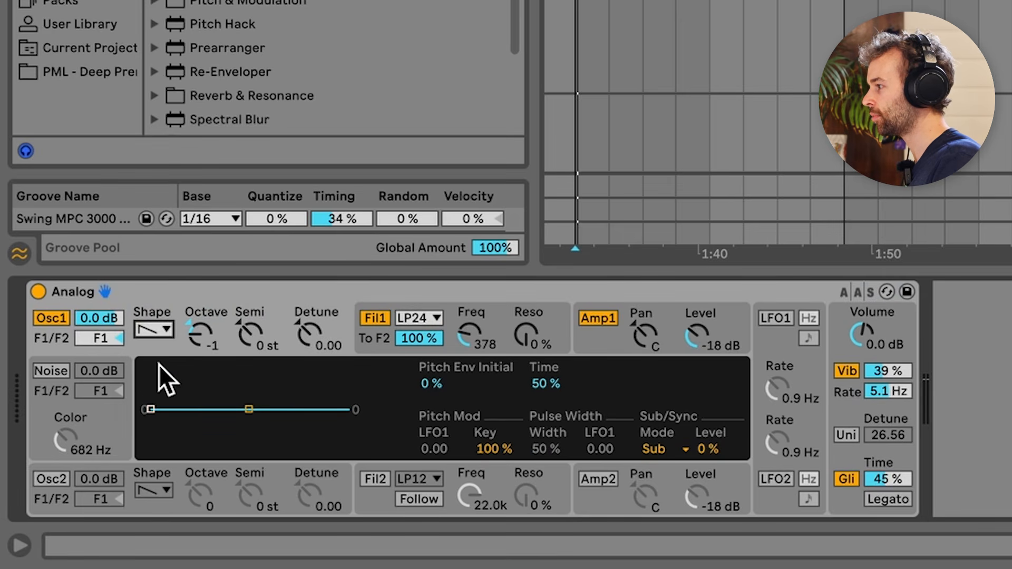
left_click(209, 343)
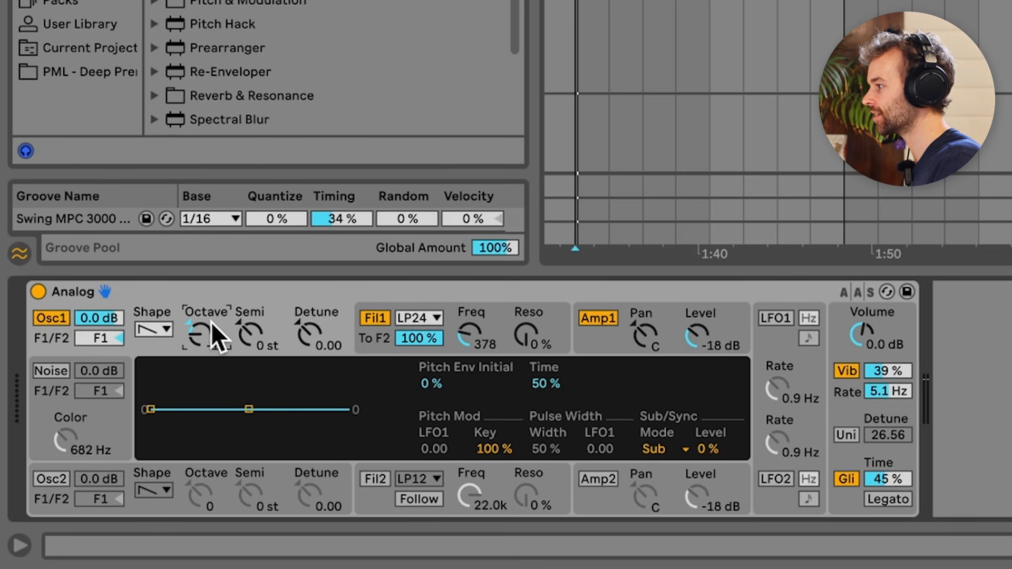
- Try different attack times and a sustain of 0.65 in the Filter 1 envelope while listening to the pad
left_click(373, 347)
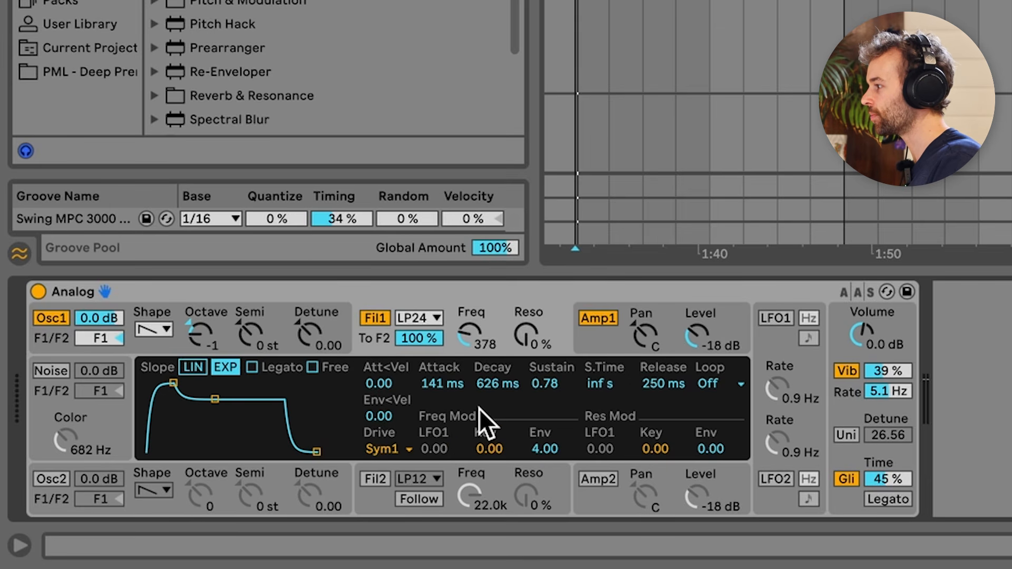
mouse_move(549, 387)
left_mouse_down()
mouse_move(549, 428)
mouse_move(549, 393)
left_mouse_up()
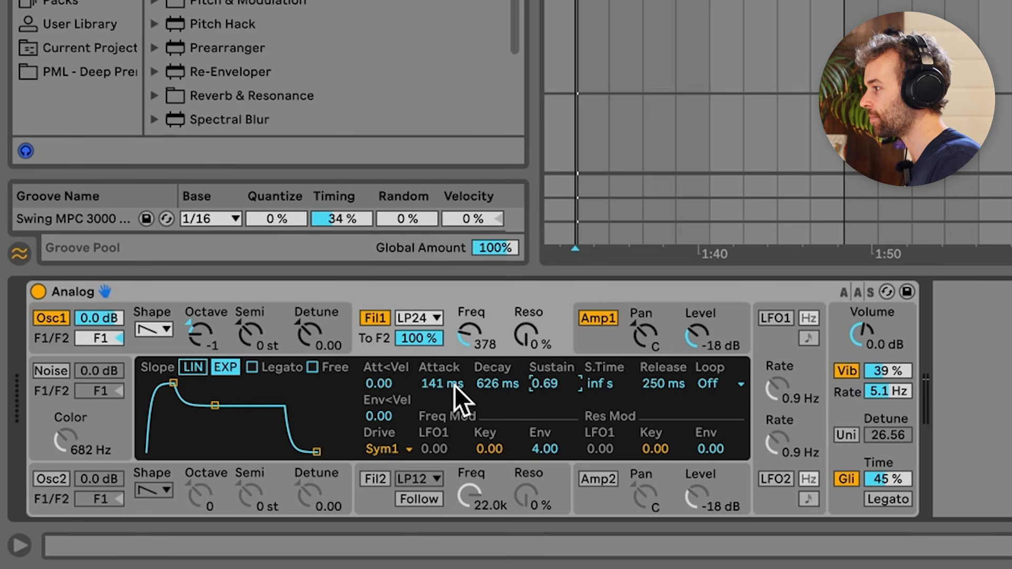
mouse_move(454, 384)
left_mouse_down()
mouse_move(455, 406)
mouse_move(455, 380)
mouse_move(449, 398)
left_mouse_up()
left_click_drag(544, 383, 544, 391)
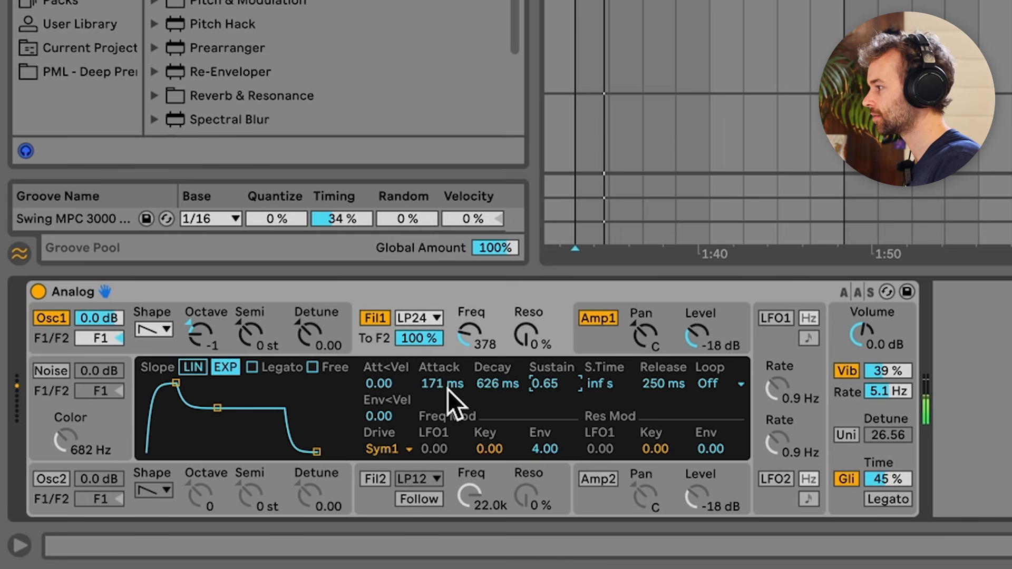
mouse_move(450, 390)
left_mouse_down()
mouse_move(450, 355)
mouse_move(451, 389)
left_mouse_up()
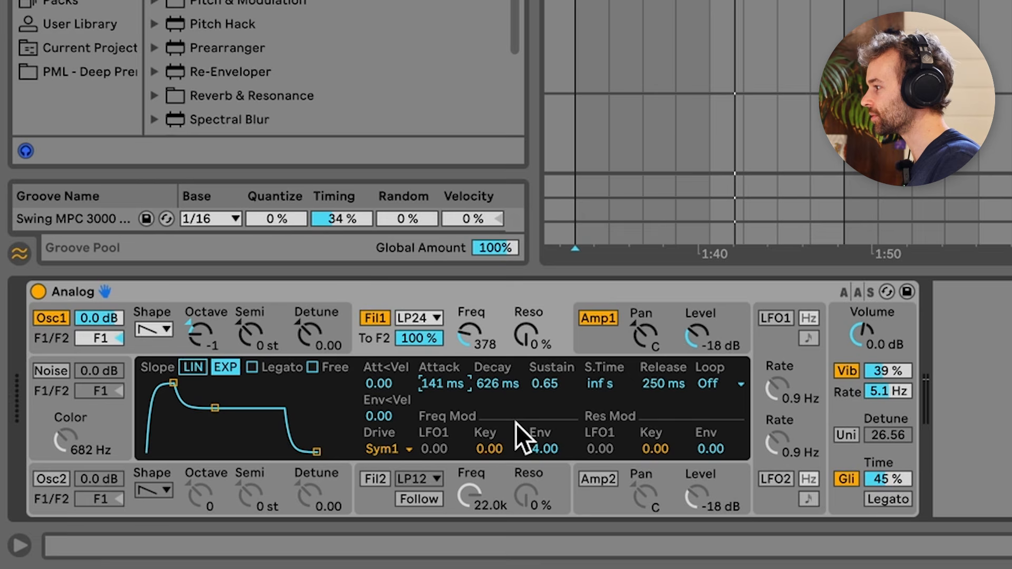
- Undo the attack and sustain changes made in the Filter 1 envelope
key("super+z")
key("super+z")
key("super+z")
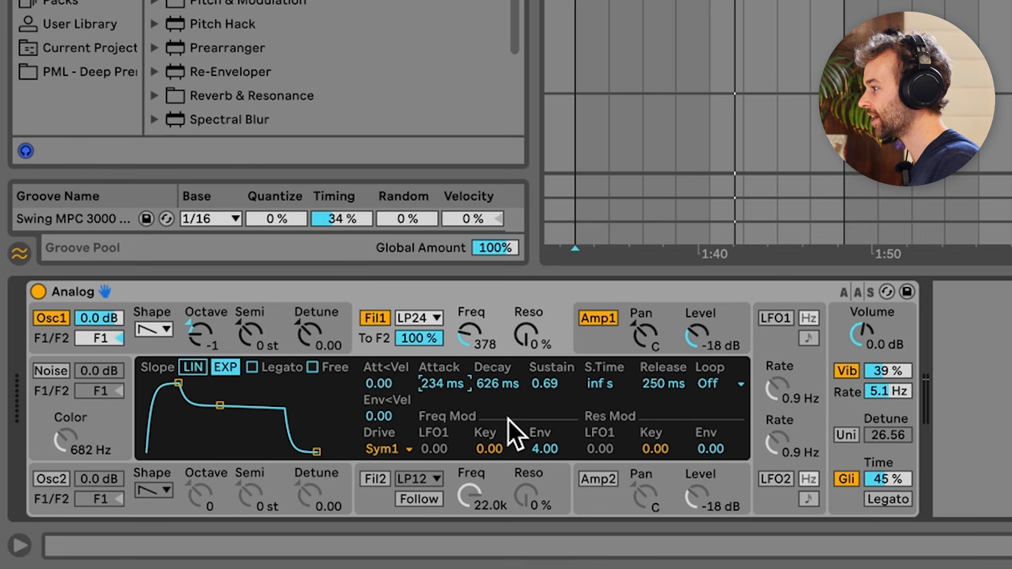
key("super+z")
key("super+z")
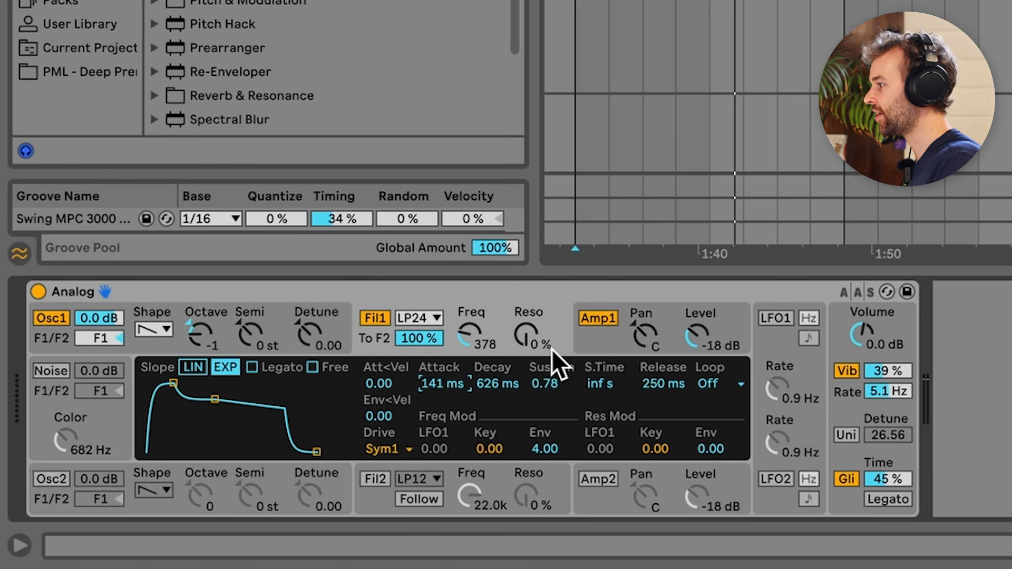
- Try different sustain levels in the Amp 1 envelope and compare the pad with vibrato off and on
left_click(616, 346)
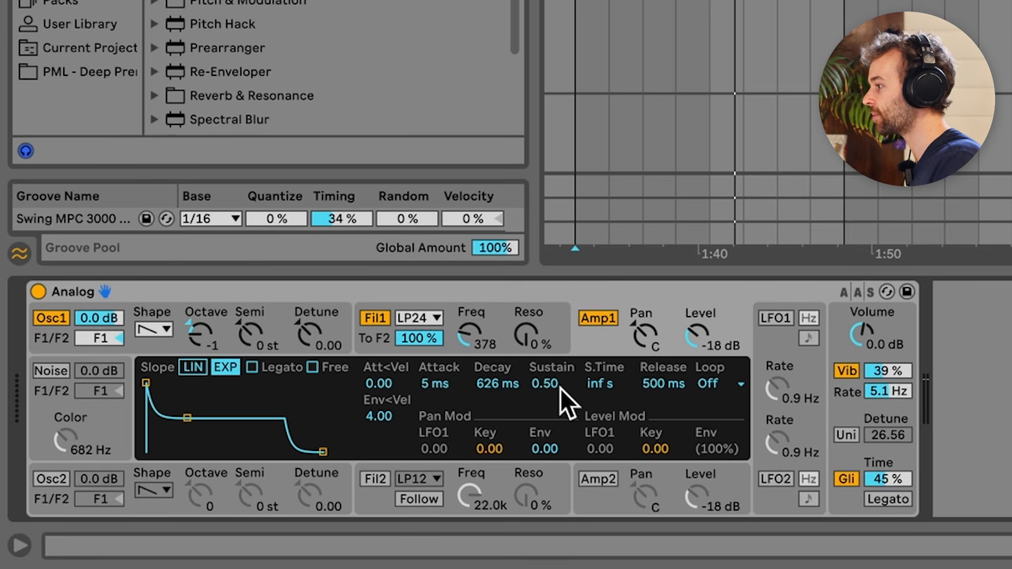
left_click_drag(558, 386, 559, 415)
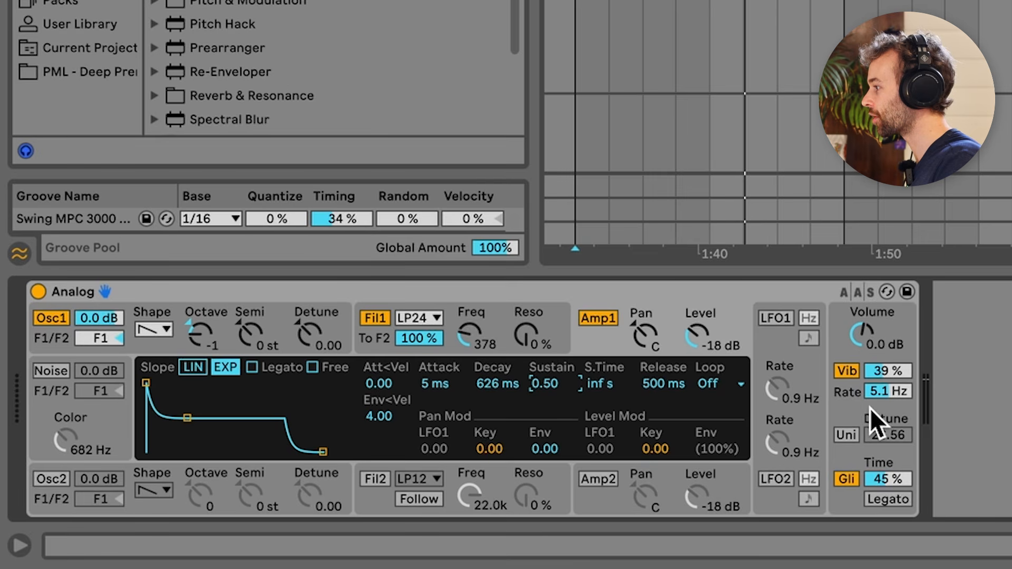
left_click(855, 417)
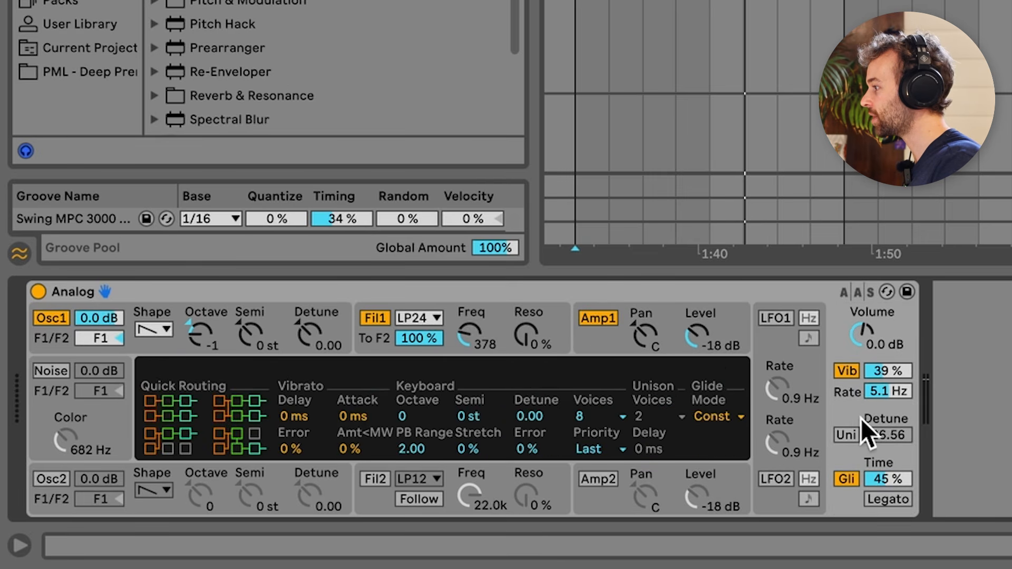
left_click(853, 375)
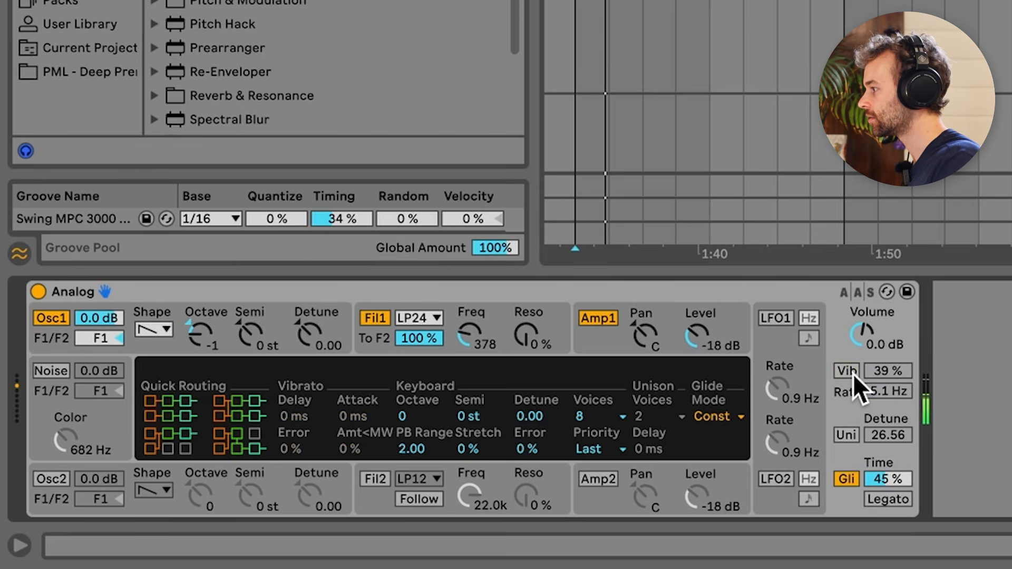
left_click(853, 375)
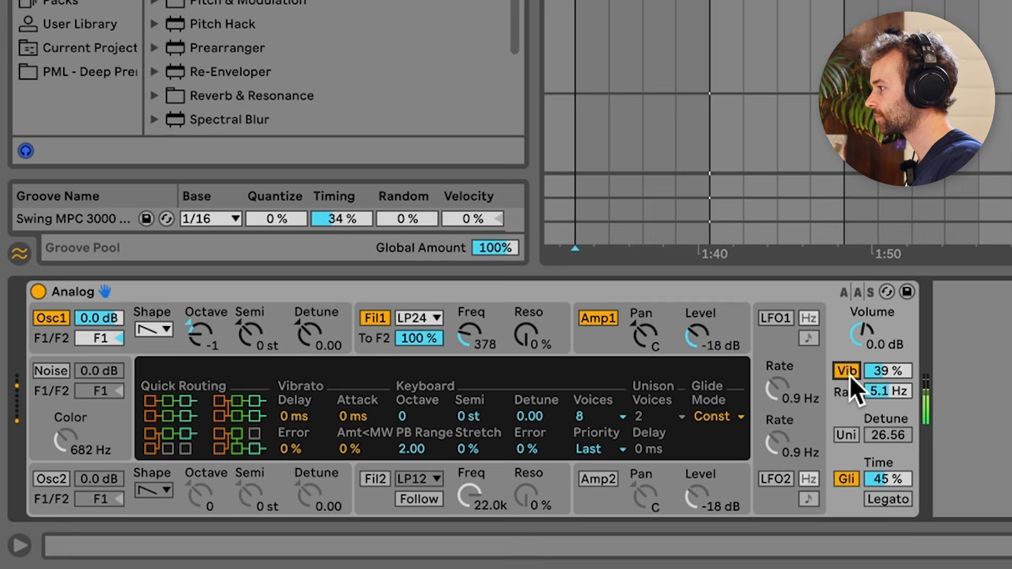
- Compare glide off and on, keep its mode on Const, and try other glide times while the clip plays from bar 49
left_click(853, 479)
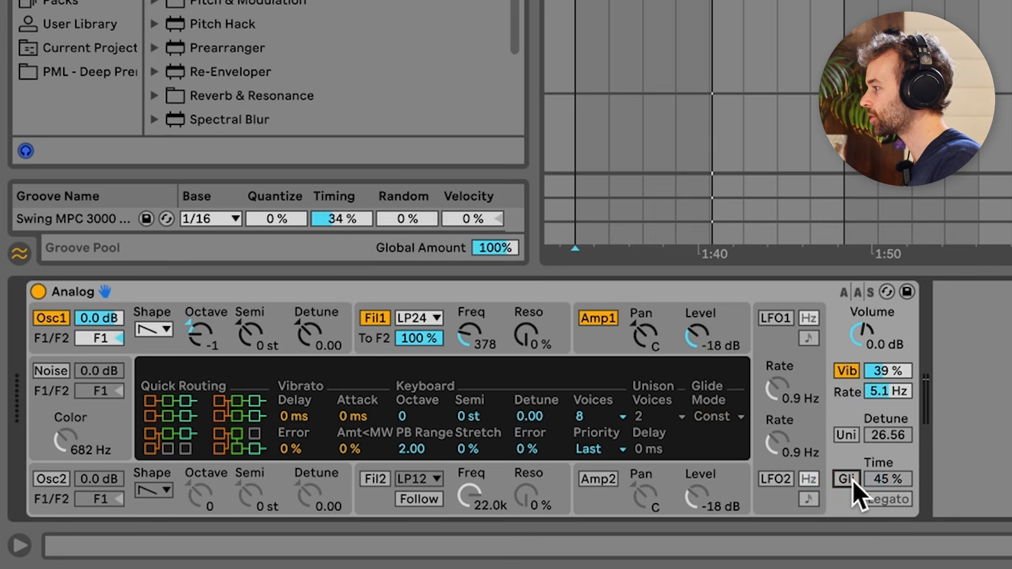
left_click(852, 481)
left_click(731, 422)
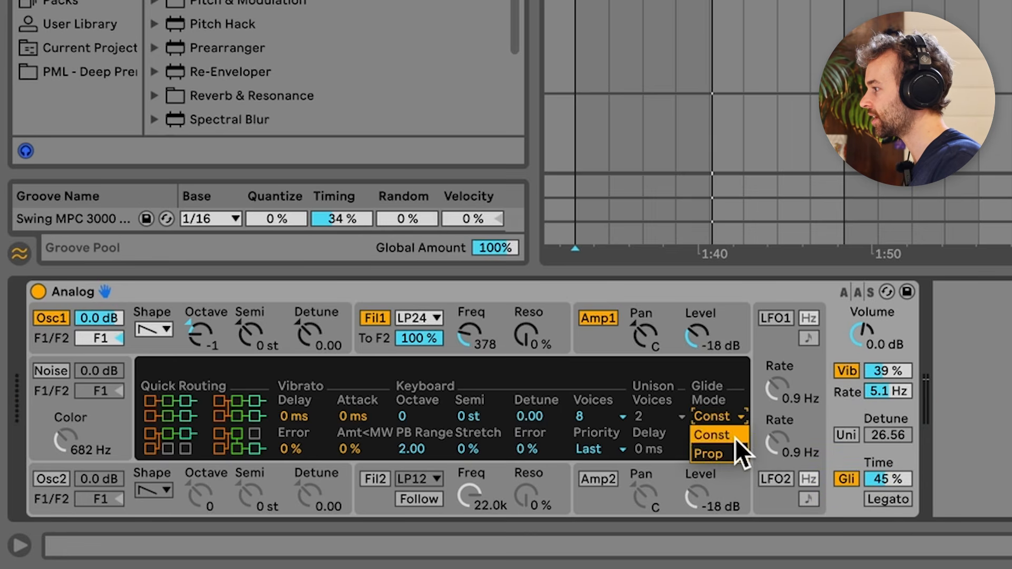
left_click(733, 442)
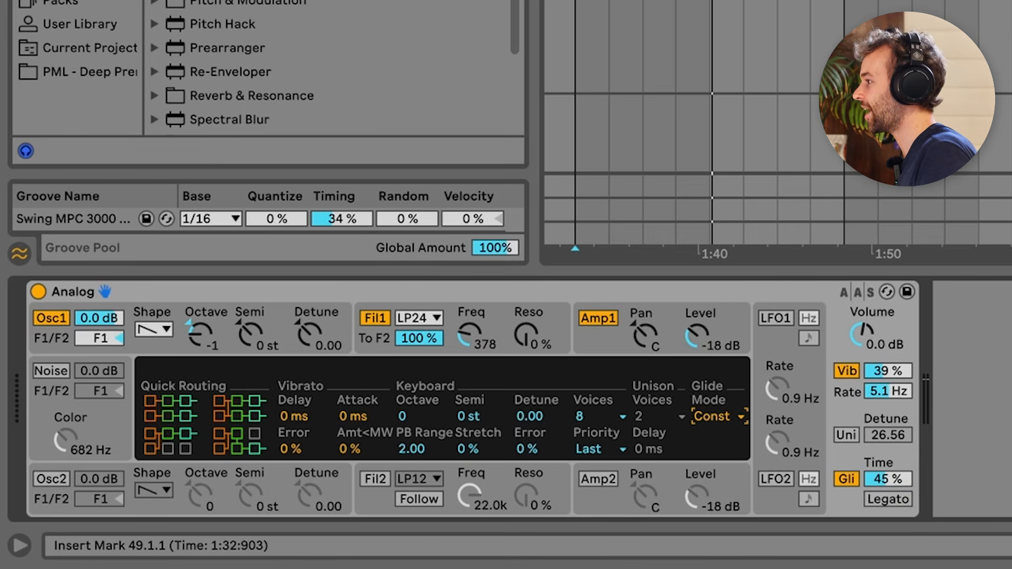
key("space")
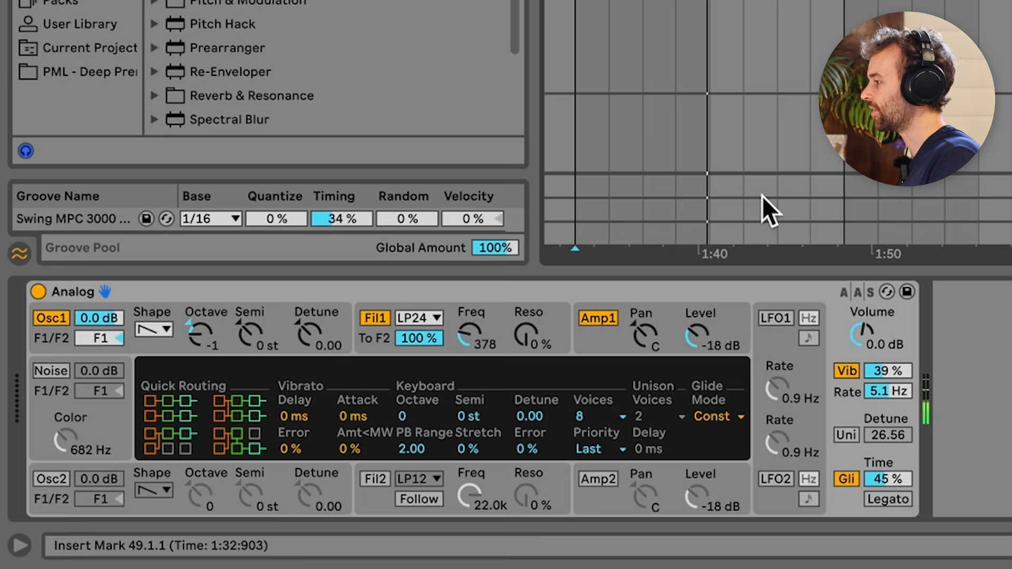
left_click_drag(896, 481, 896, 461)
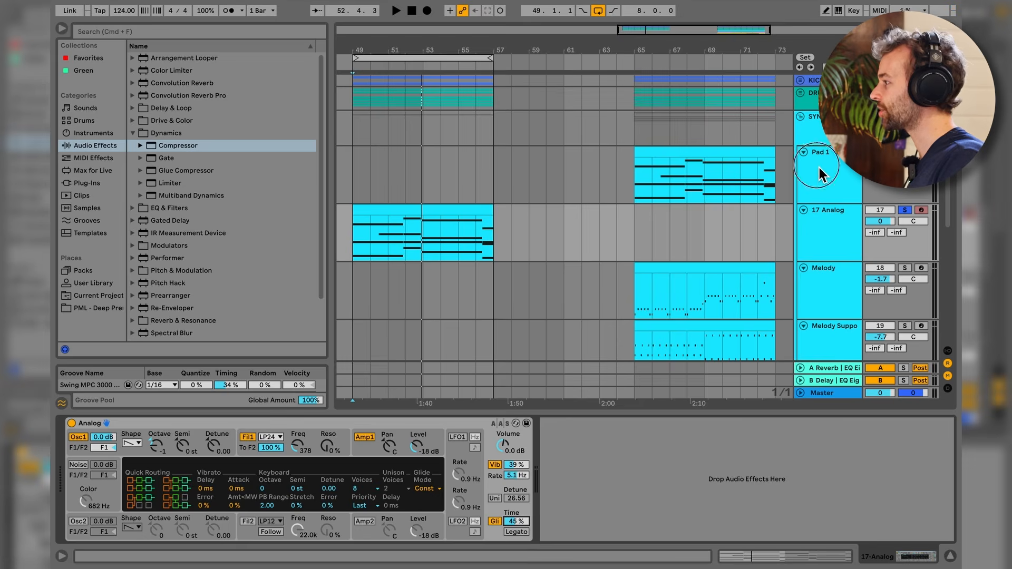
- Following Pad 1's chain, add a Reverb after Analog on track 17 with 2.63 s decay and about 42% dry/wet, and listen
left_click(819, 168)
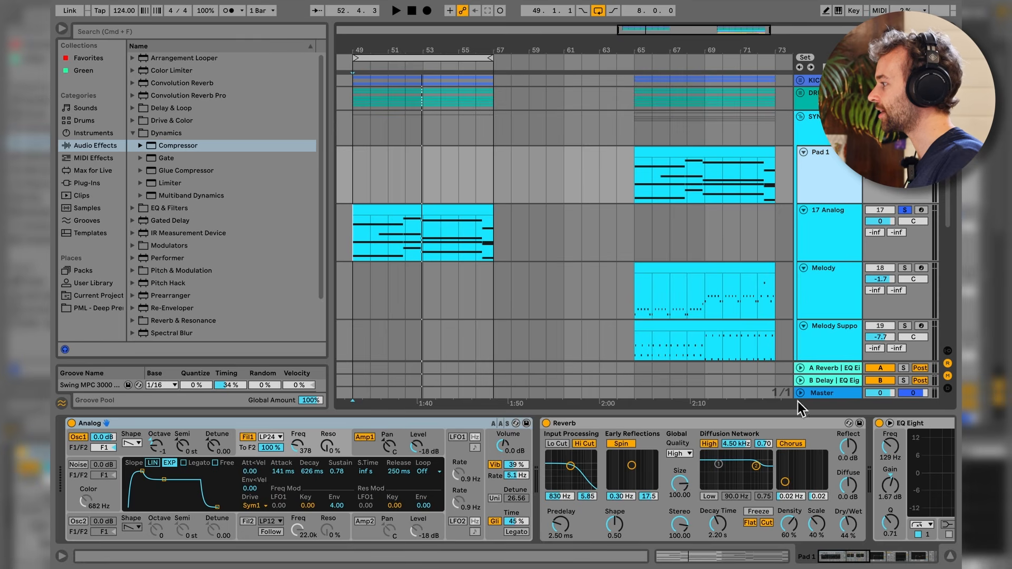
scroll(603, 511, "right", 5)
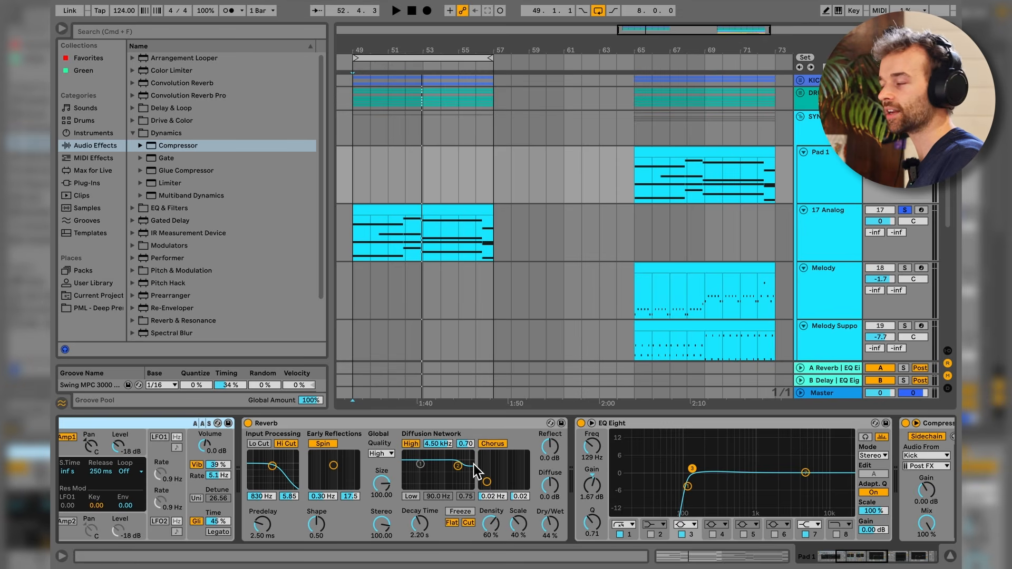
left_click(830, 220)
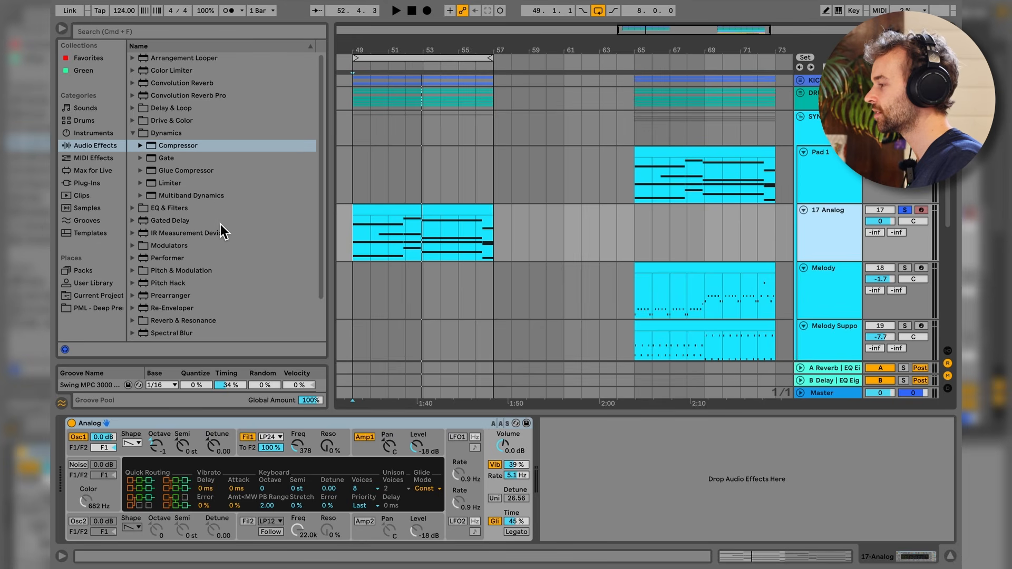
left_click(221, 35)
type("reverb")
left_click(135, 98)
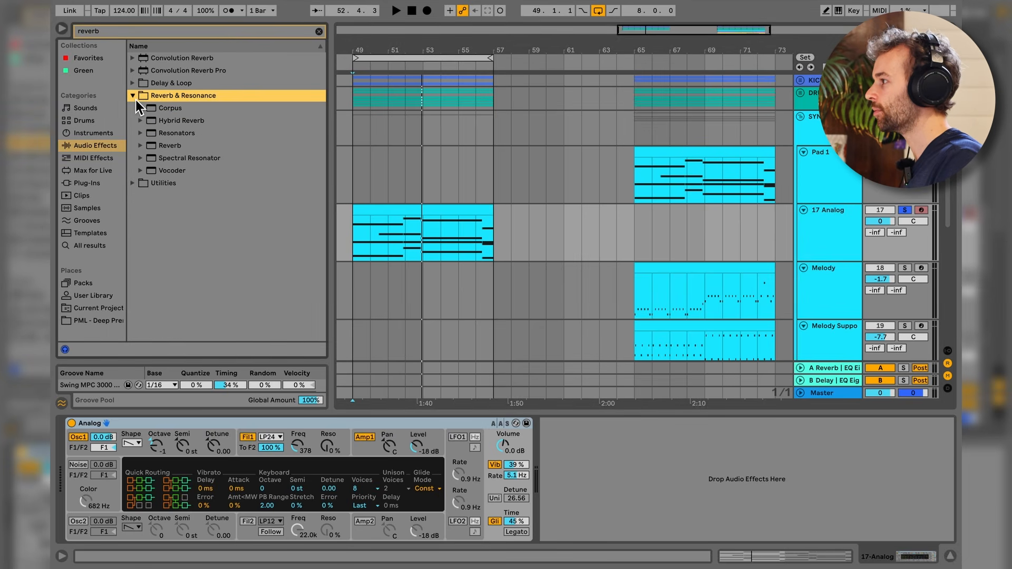
left_click_drag(162, 145, 583, 476)
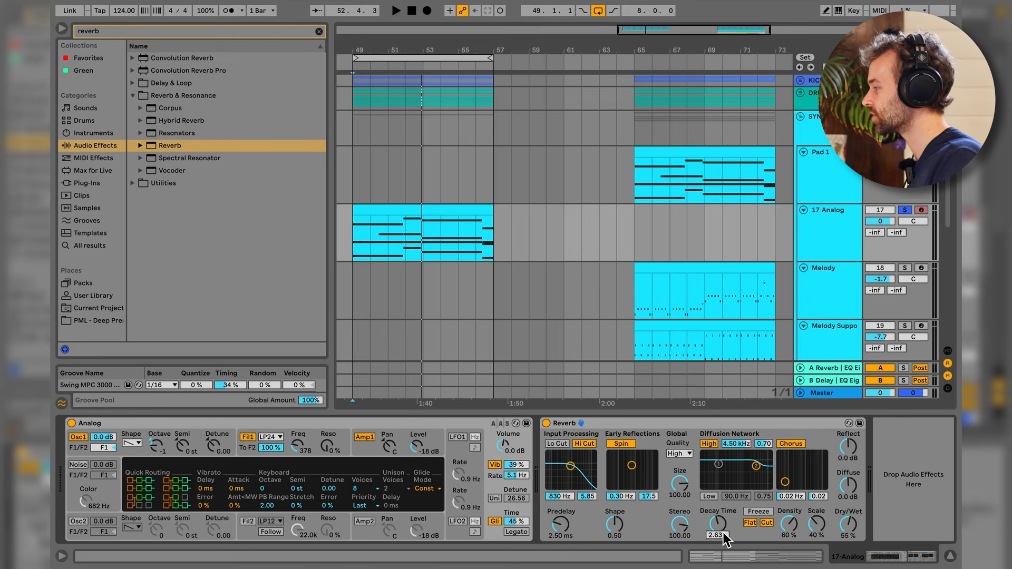
left_click(849, 529)
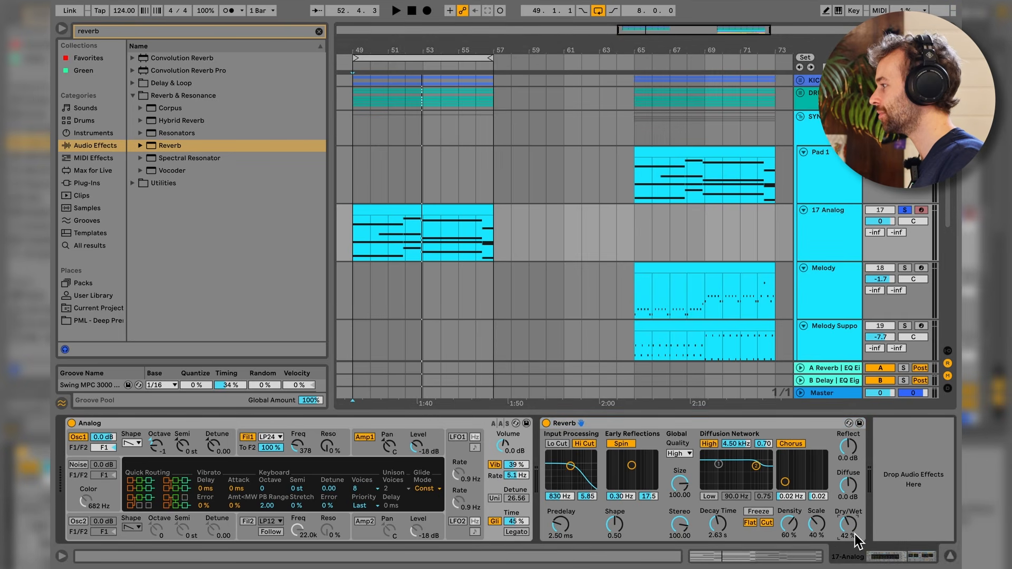
key("space")
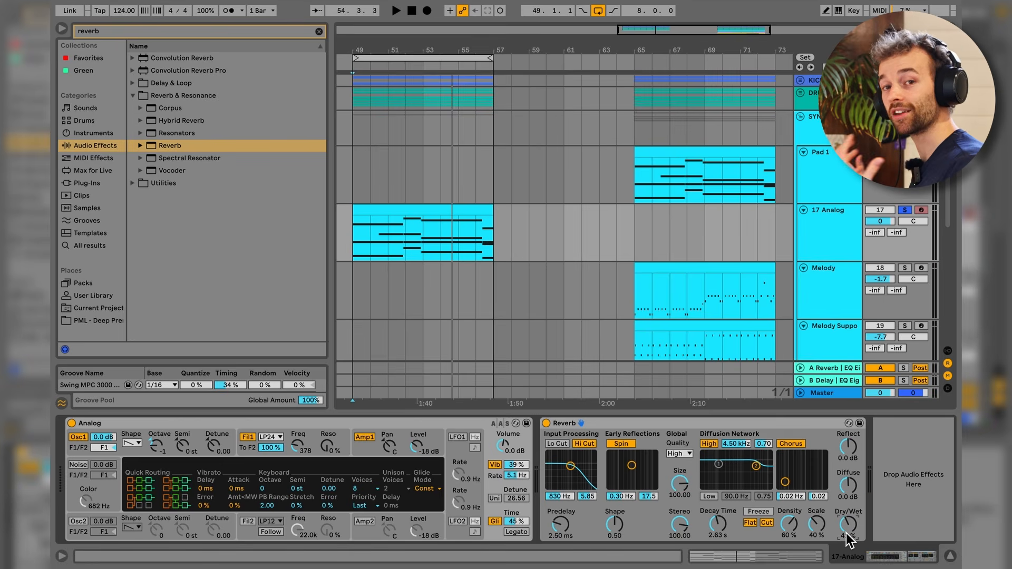
- Check the effect following Reverb on Pad 1, and add an EQ Eight after Reverb on the 17 Analog track
left_click(825, 176)
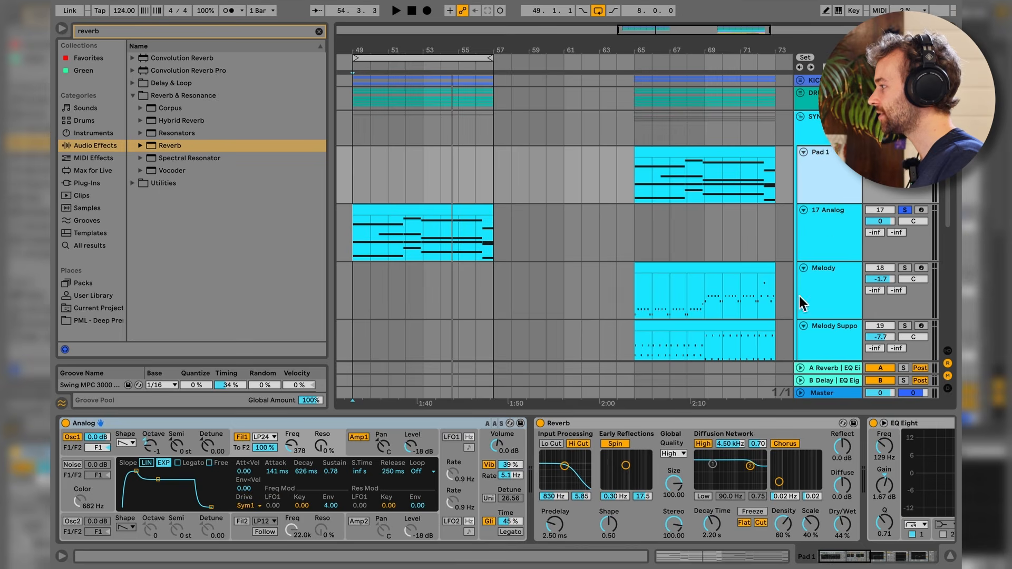
scroll(741, 448, "right", 7)
scroll(686, 446, "right", 3)
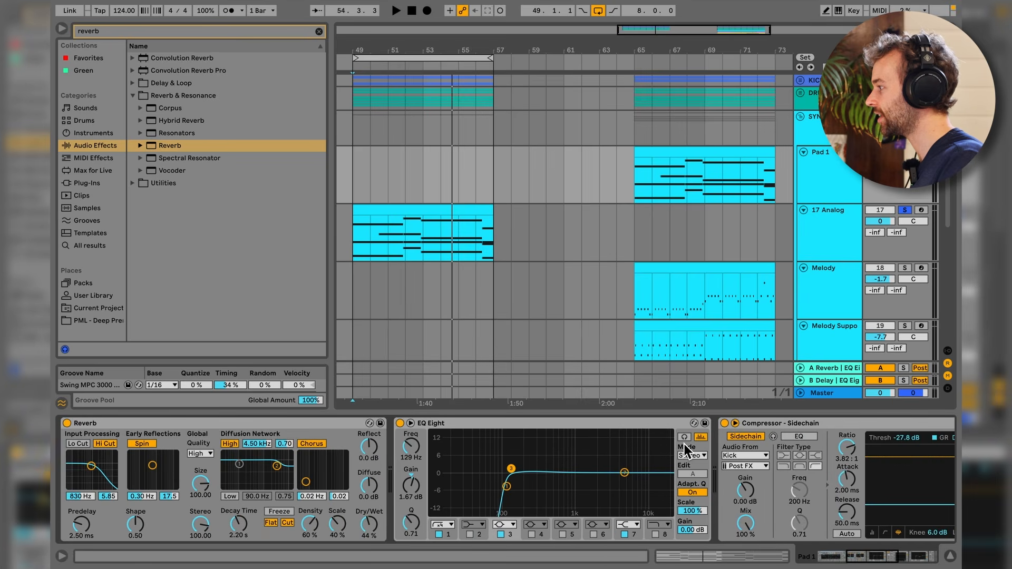
left_click(832, 252)
left_click(320, 32)
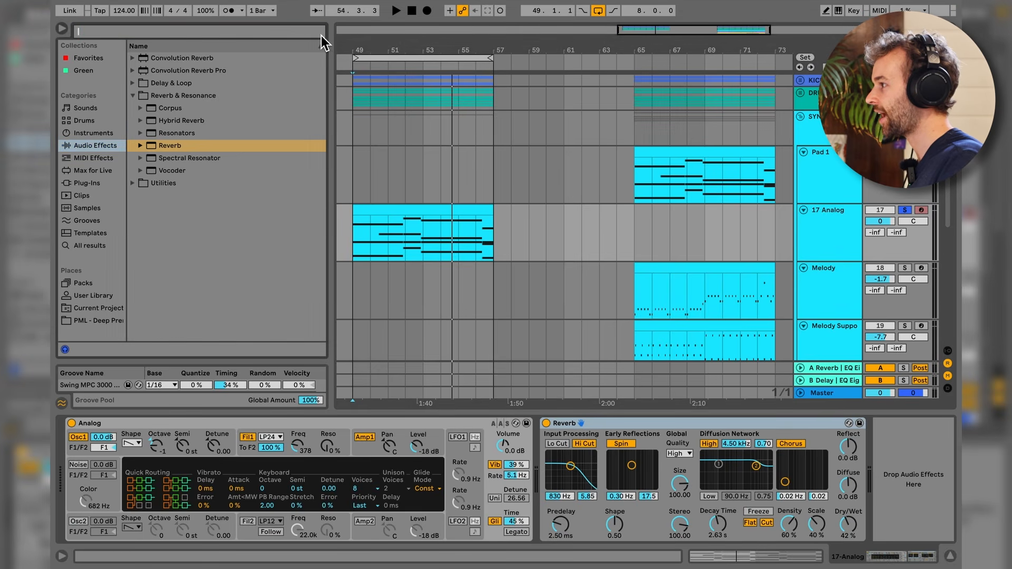
left_click(142, 210)
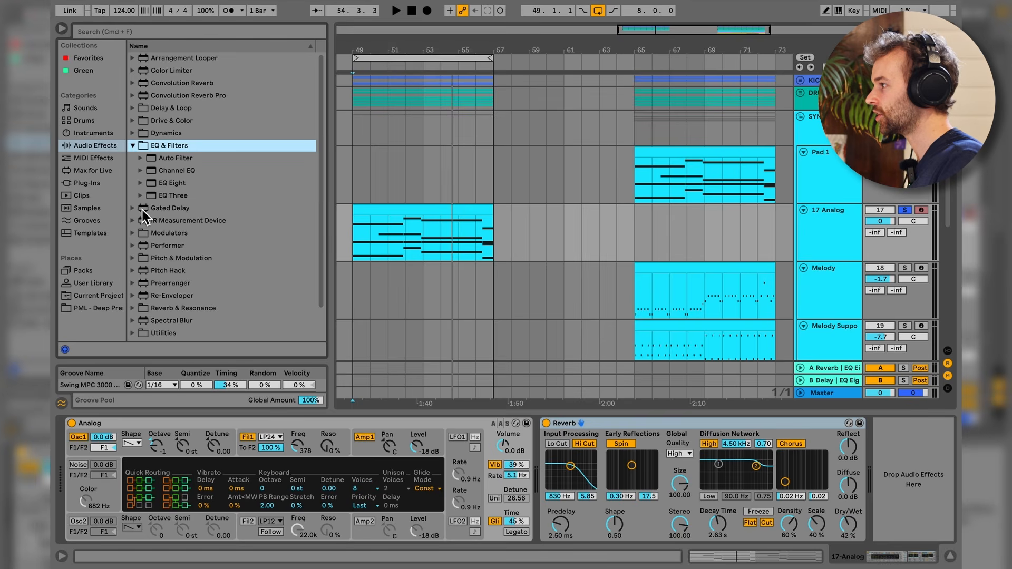
left_click_drag(169, 184, 886, 480)
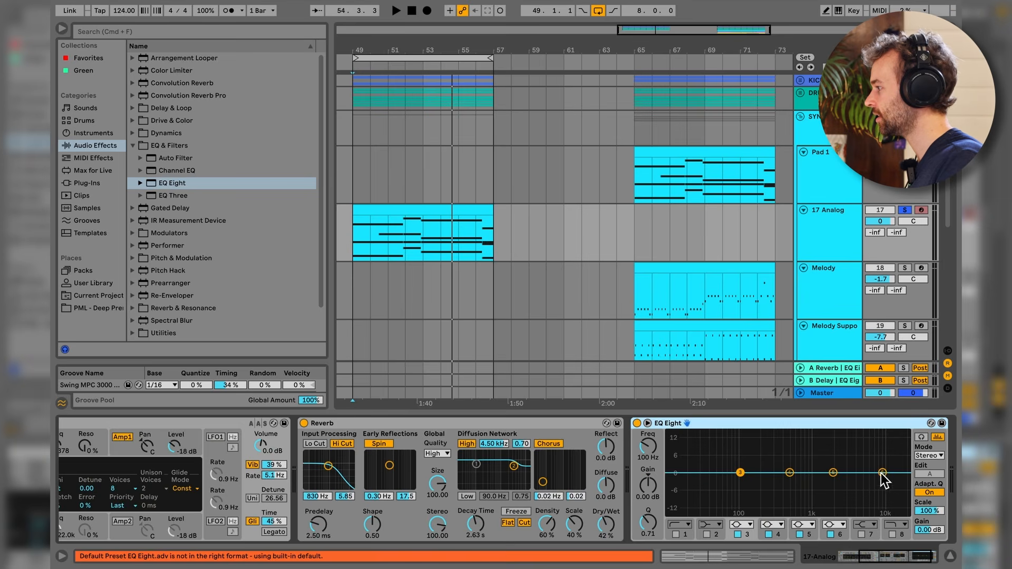
- Enable band 1 as a low cut in the new EQ Eight and raise it to about 206 Hz while listening
left_click(676, 535)
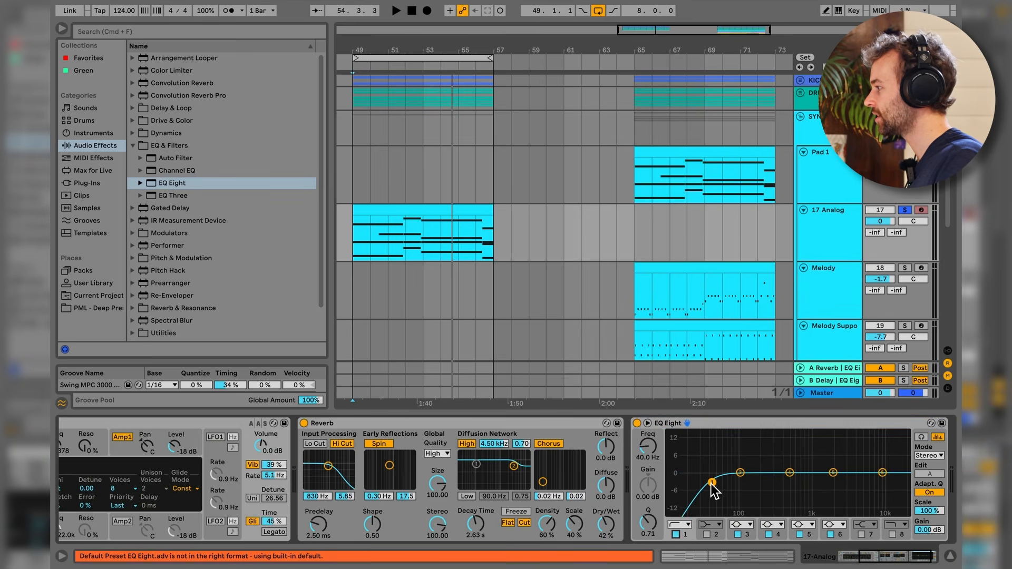
left_click_drag(712, 482, 760, 481)
key("space")
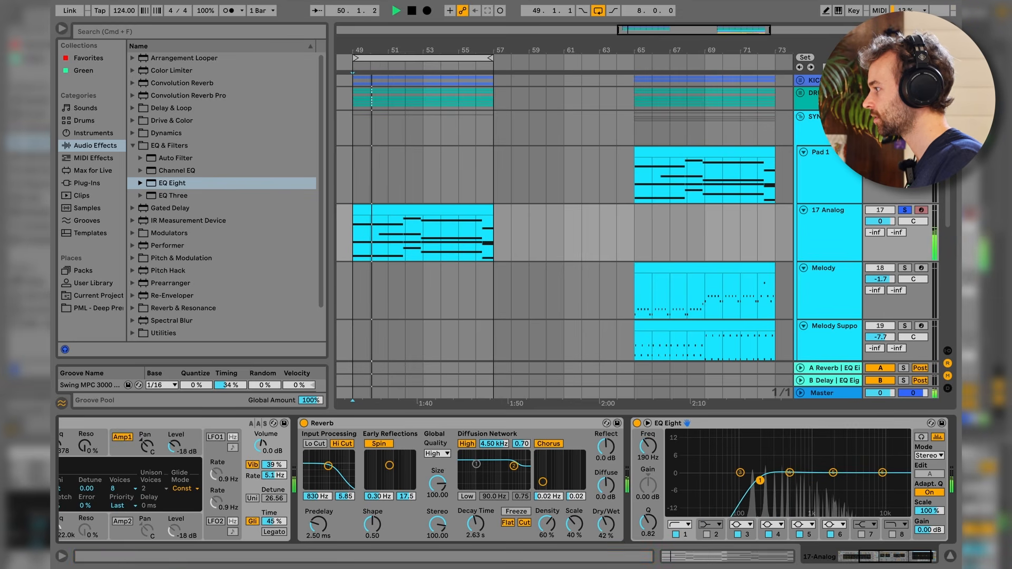
left_click_drag(759, 481, 763, 480)
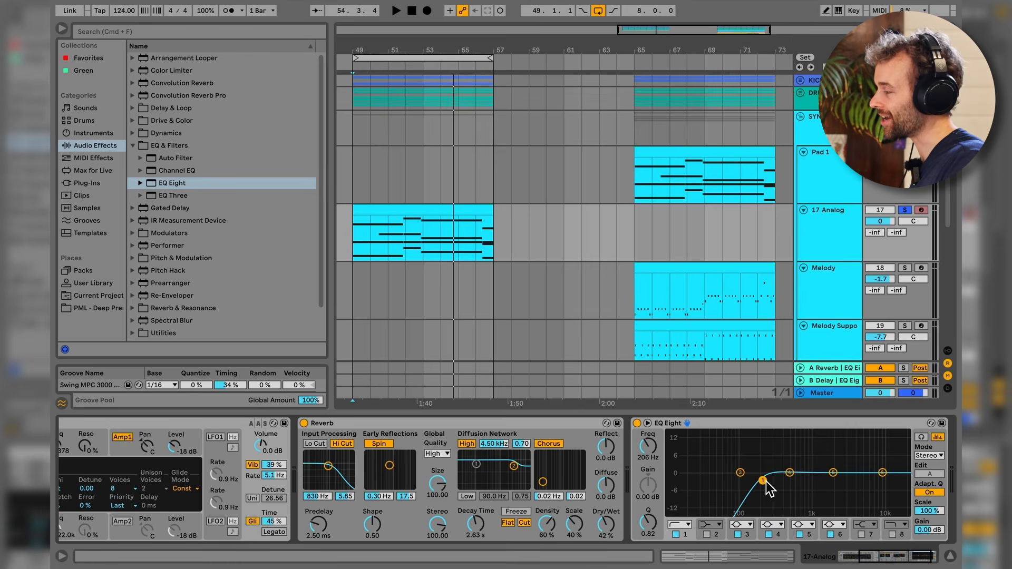
left_click(767, 482)
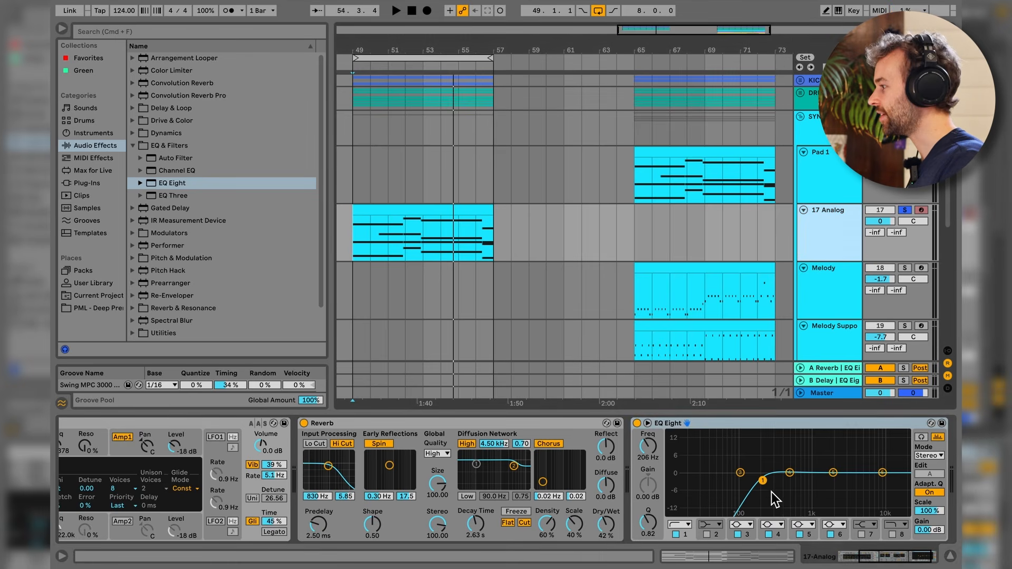
- Switch EQ Eight's band 1 to the steeper low-cut shape and set its frequency to about 111 Hz
left_click(687, 527)
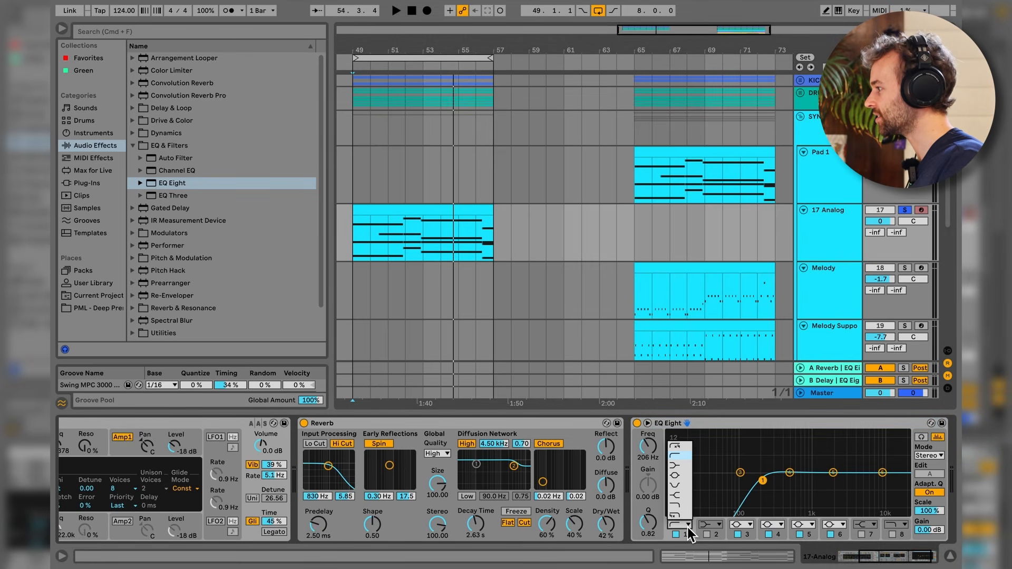
left_click(689, 448)
left_click_drag(767, 484, 747, 481)
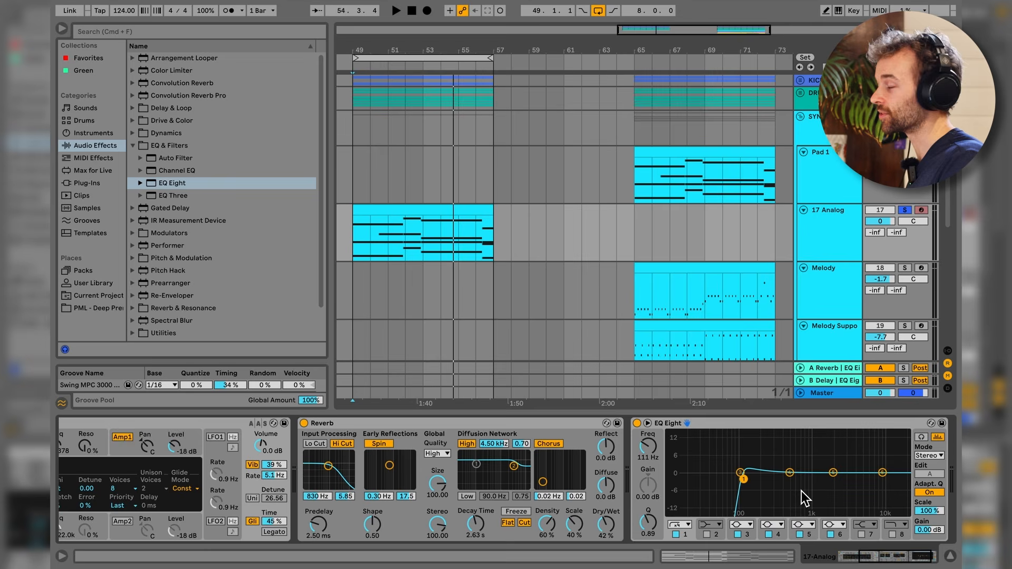
- Copy the sidechain Compressor from Pad 1 and paste it after EQ Eight on the 17 Analog track
left_click(840, 185)
scroll(816, 513, "right", 3)
scroll(816, 513, "right", 6)
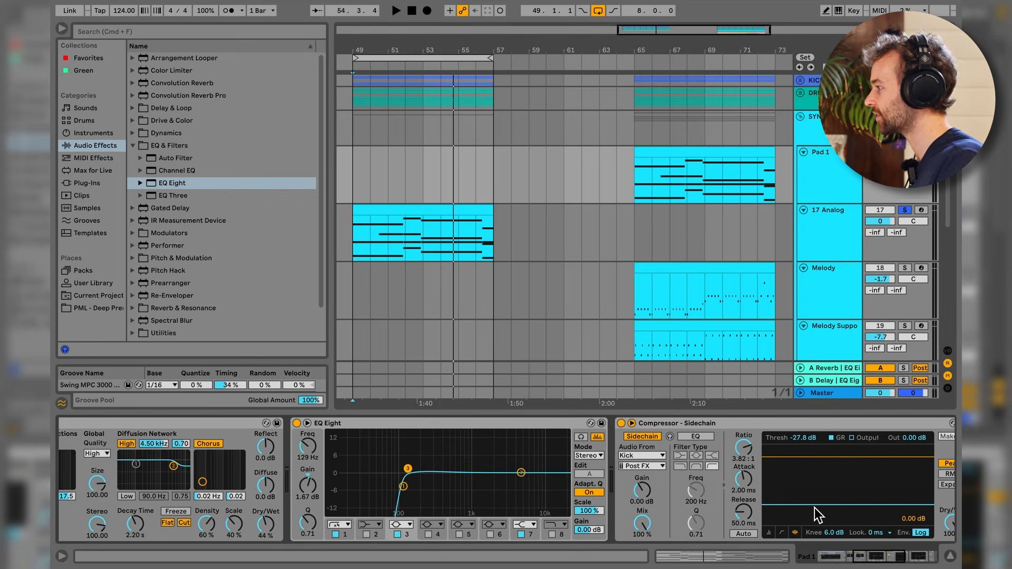
left_click(644, 423)
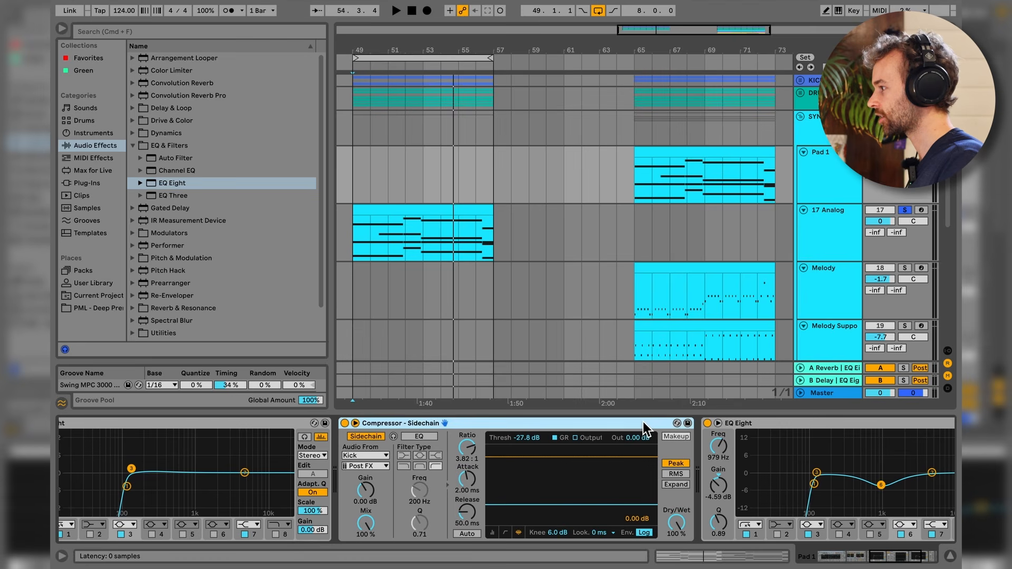
left_click(826, 243)
scroll(956, 473, "right", 3)
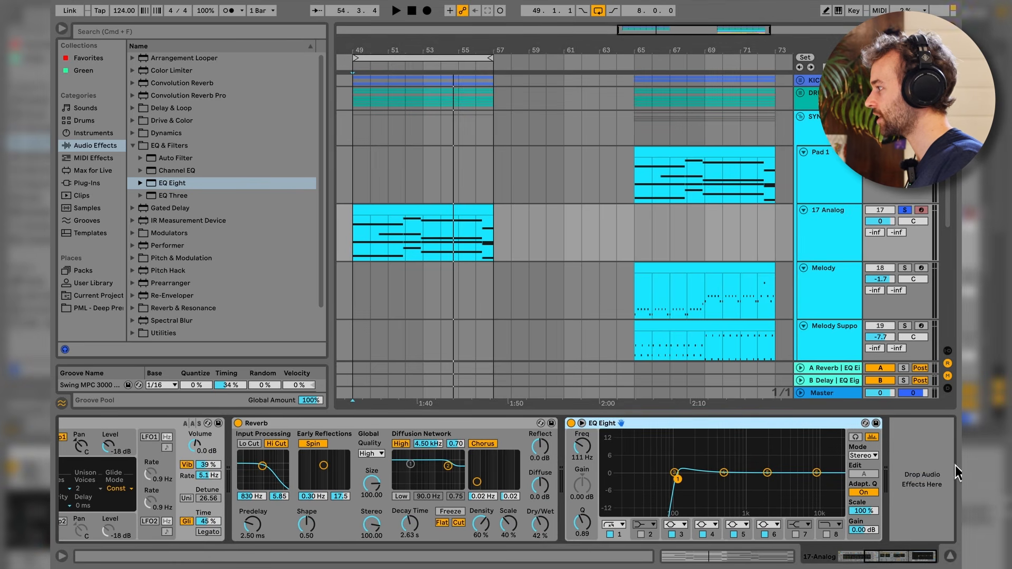
left_click(937, 466)
key("ctrl+v")
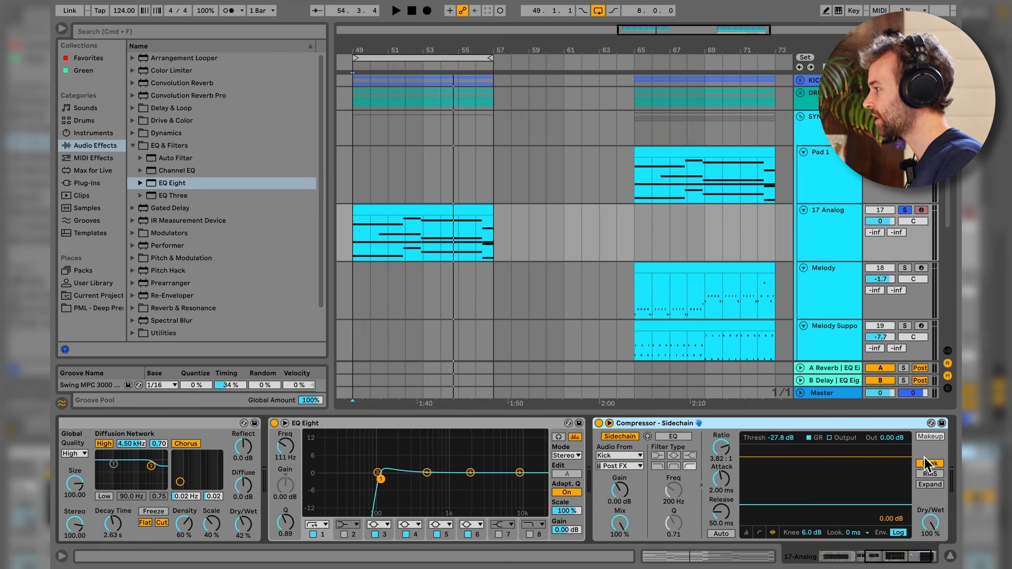
- Set the pasted Compressor's sidechain source to the SC track and listen to the ducked pad
left_click(640, 456)
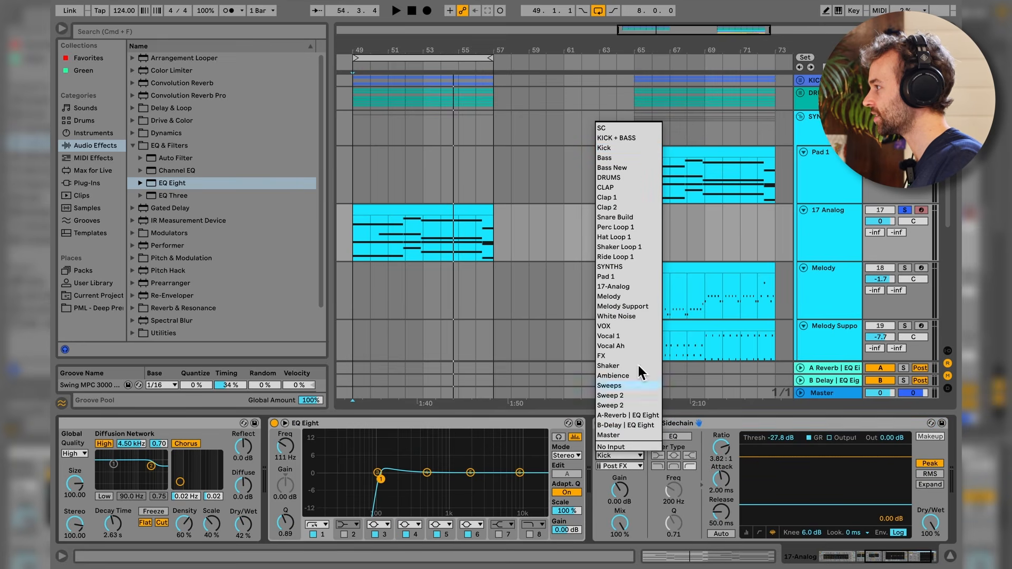
left_click(619, 129)
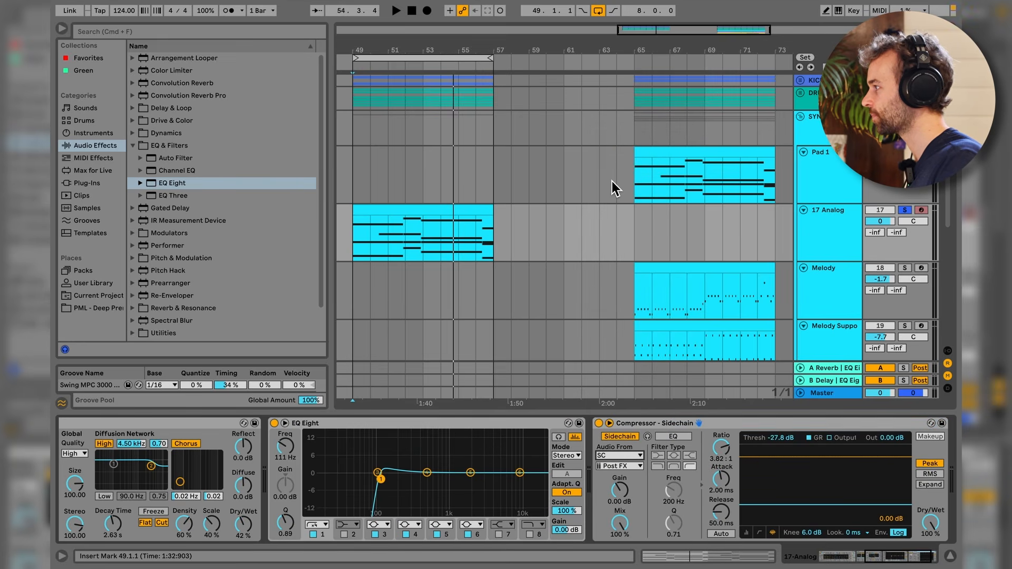
key("space")
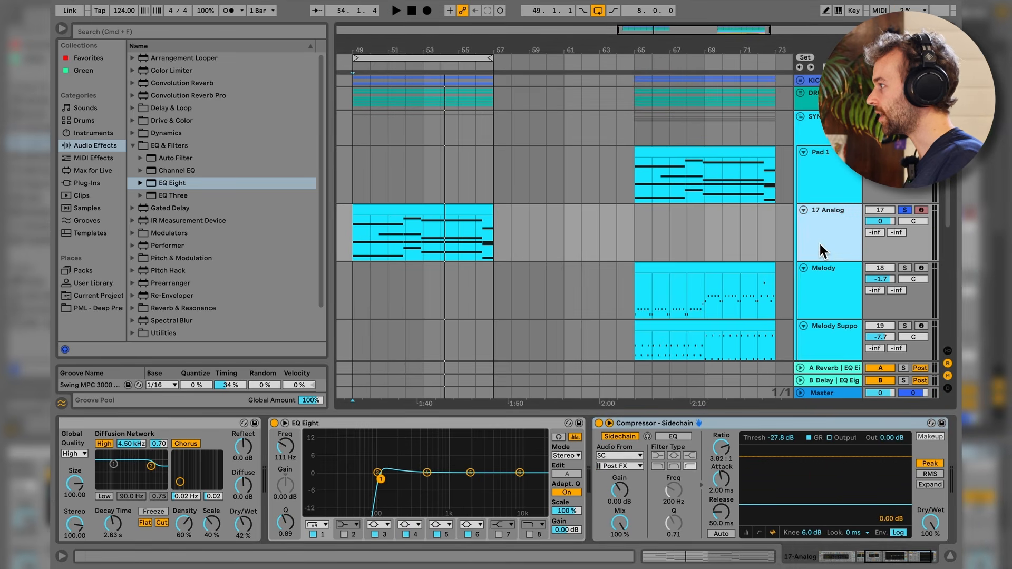
- Following Pad 1's second EQ, dip band 5 of 17 Analog's EQ Eight by about 3.1 dB at about 1.07 kHz
left_click(830, 192)
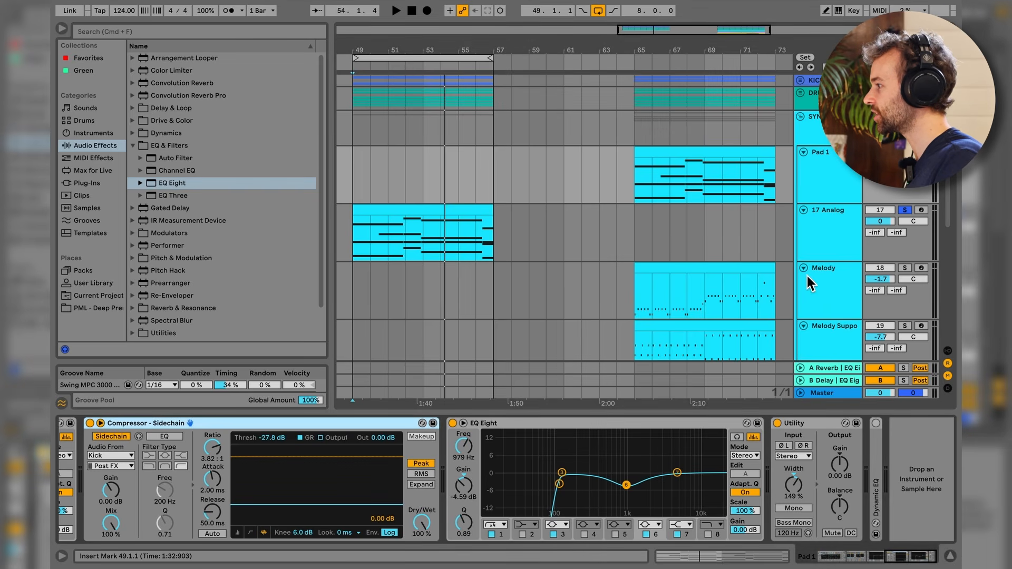
left_click(827, 259)
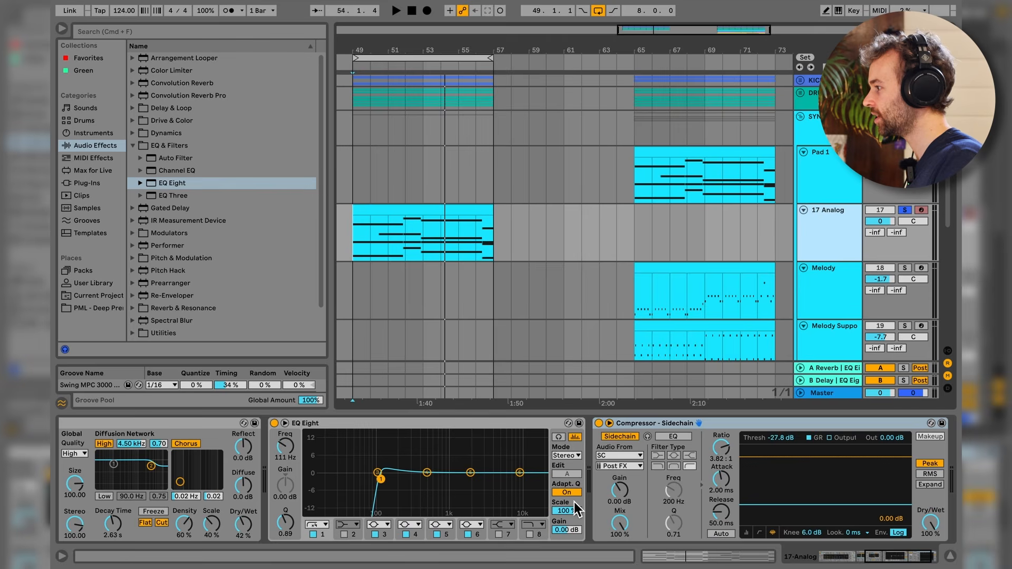
left_click_drag(470, 473, 451, 481)
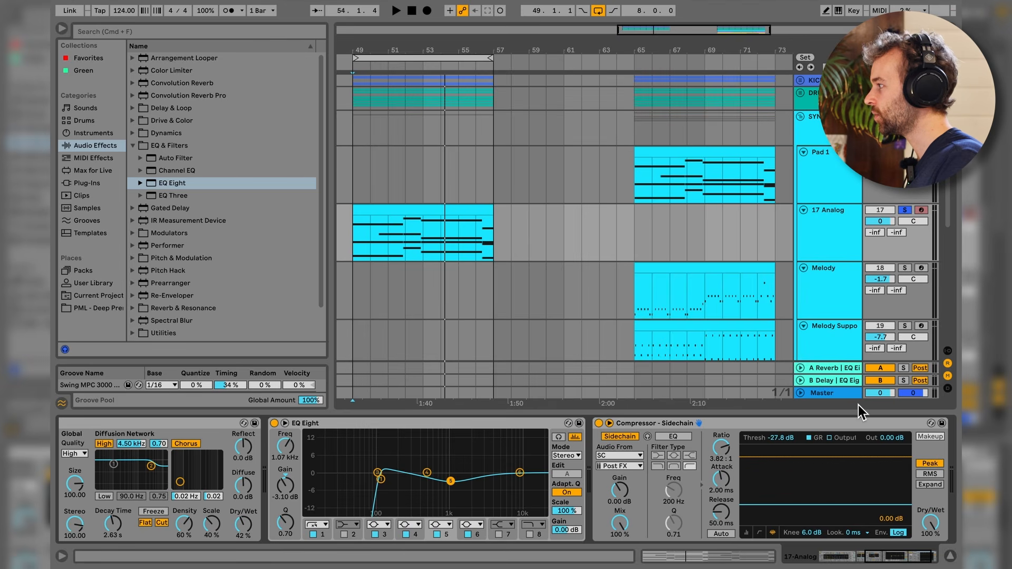
- Following Pad 1's chain, find Utility among the audio effects and add it after the Compressor on 17 Analog
left_click(840, 199)
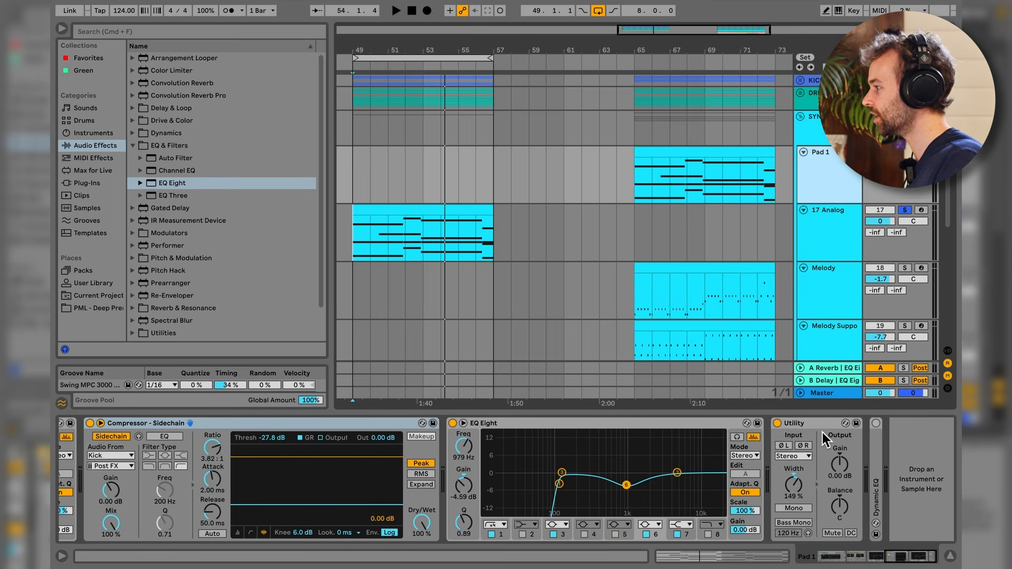
left_click(839, 232)
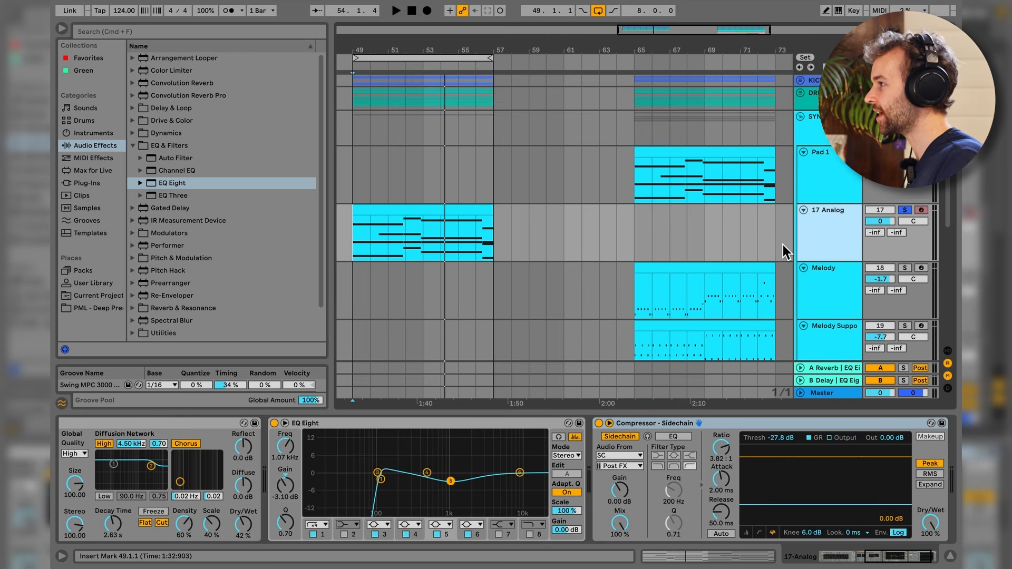
left_click(235, 37)
type("uti")
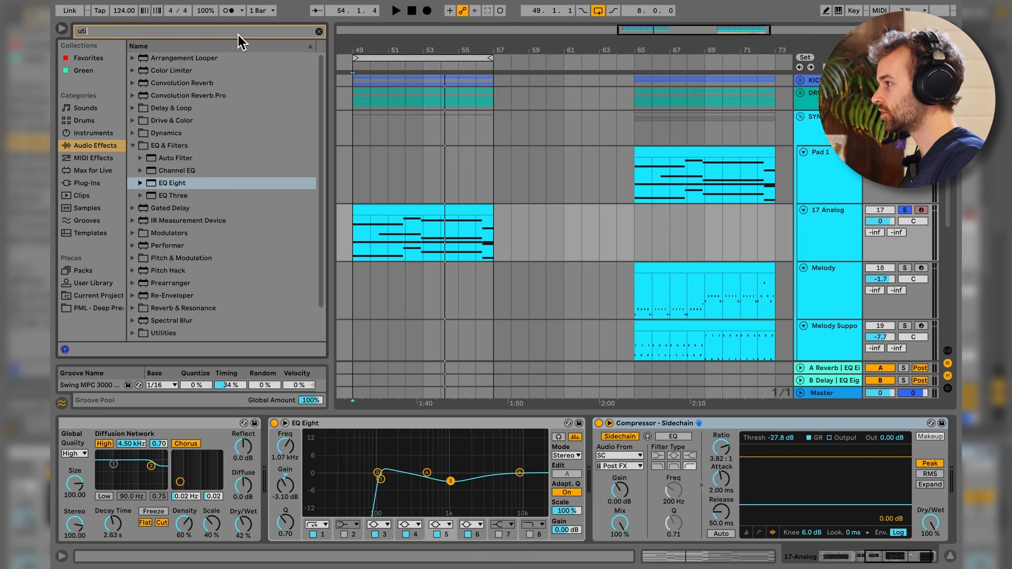
key("Return")
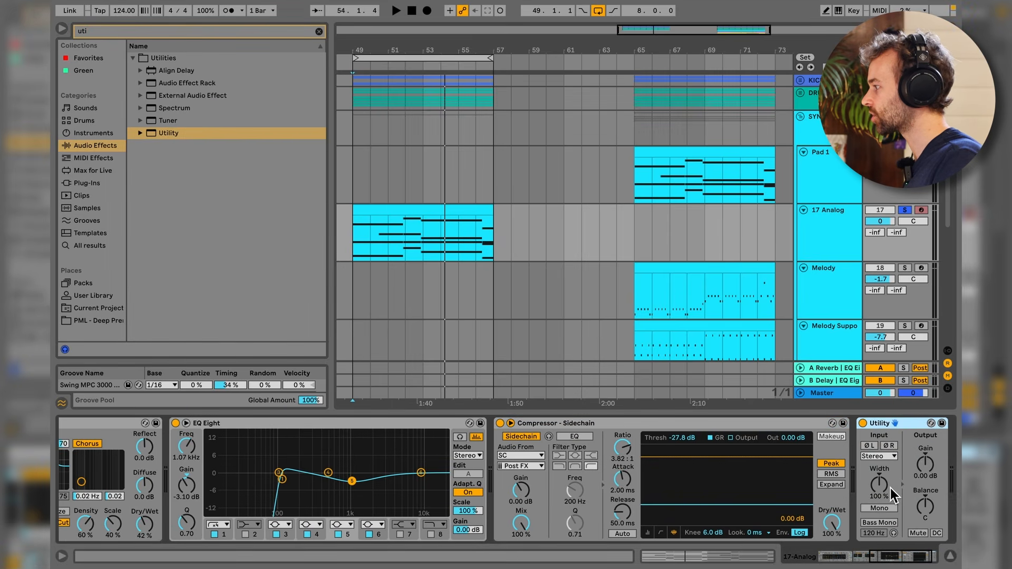
- Widen the pad by setting Utility's Width to about 164% while playing the clip from bar 49
left_click(888, 489)
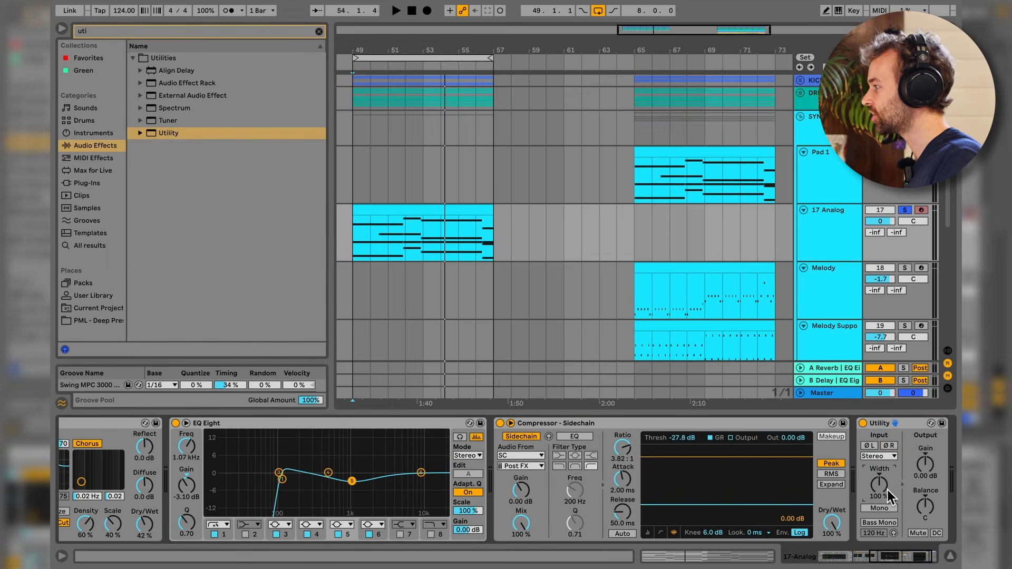
left_click(359, 248)
key("space")
mouse_move(884, 493)
left_mouse_down()
mouse_move(884, 454)
mouse_move(884, 473)
left_mouse_up()
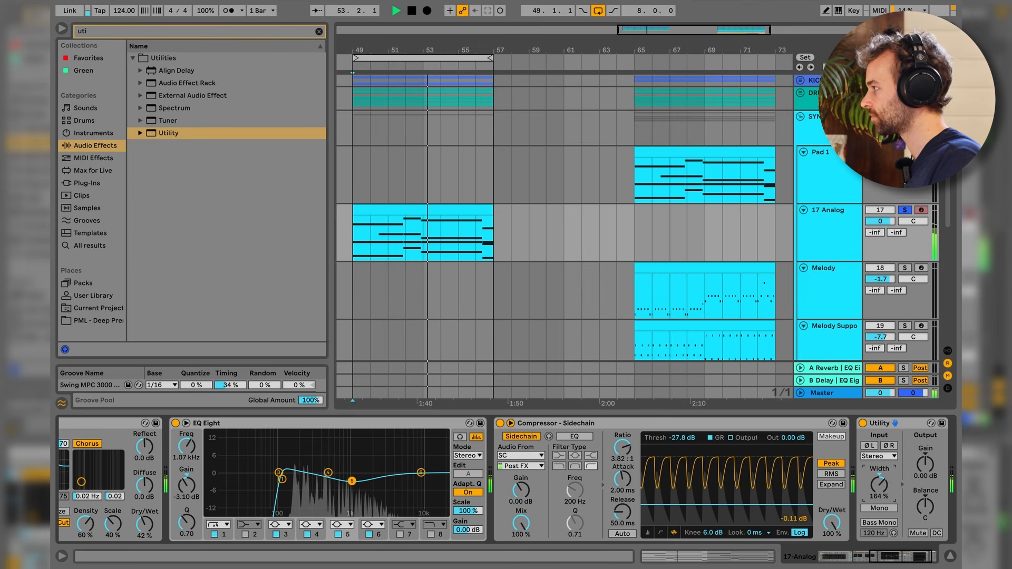
key("space")
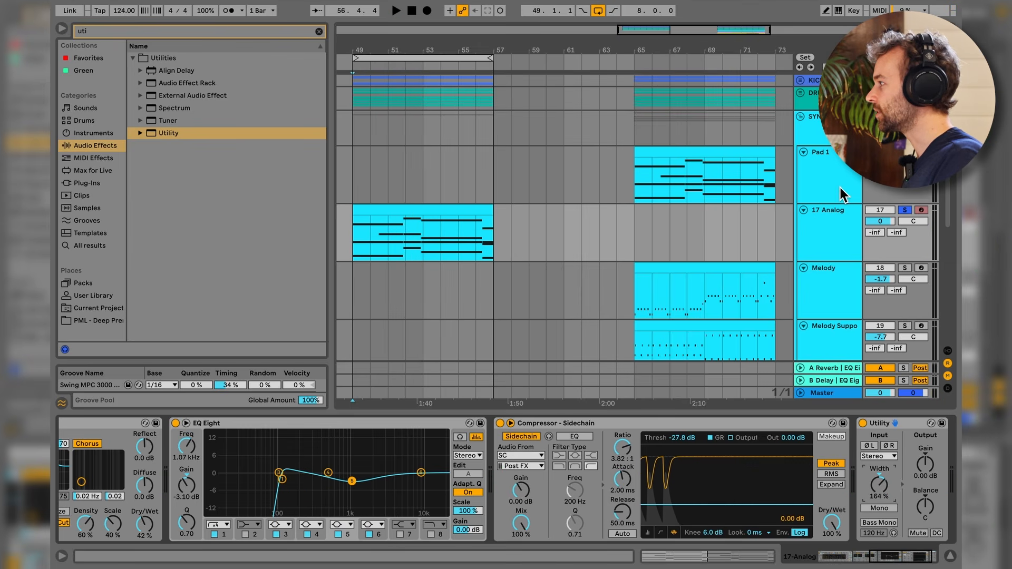
- Match Pad 1's levels by setting 17 Analog's track volume to -7.2 dB and its reverb send A to -24.4 dB
left_click_drag(889, 225, 889, 251)
left_click(852, 172)
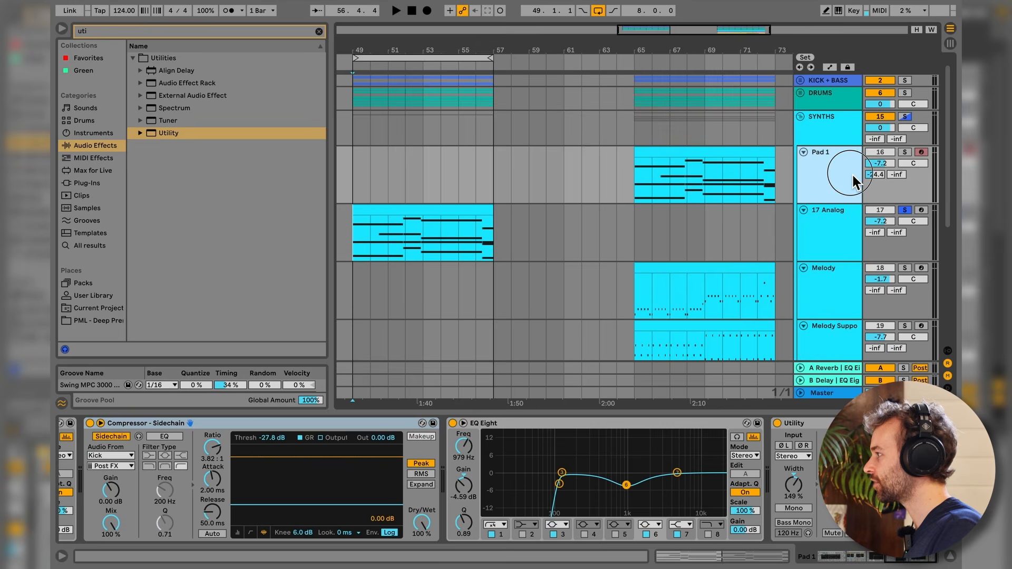
left_click(840, 371)
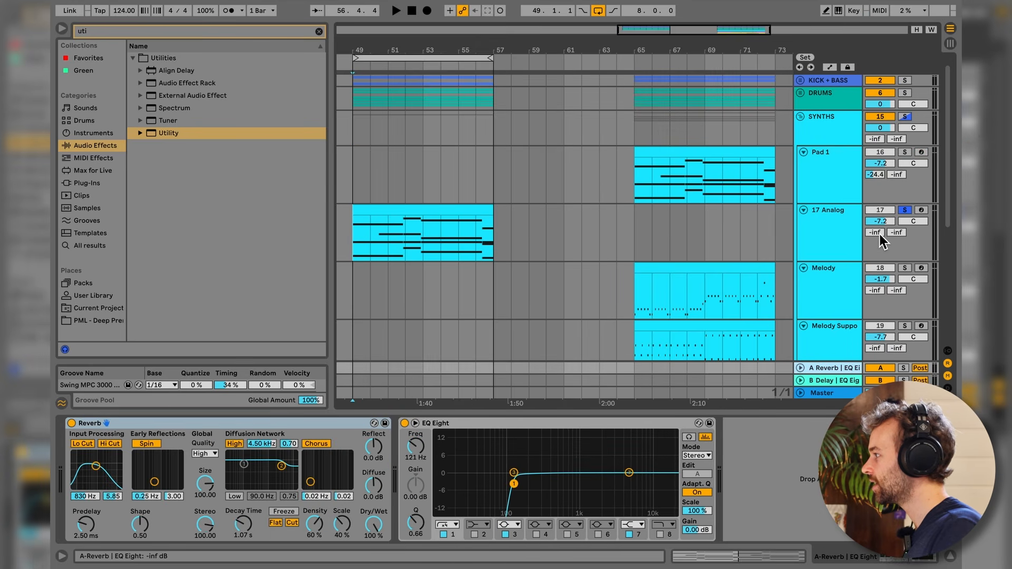
mouse_move(875, 232)
left_mouse_down()
mouse_move(875, 214)
mouse_move(877, 234)
left_mouse_up()
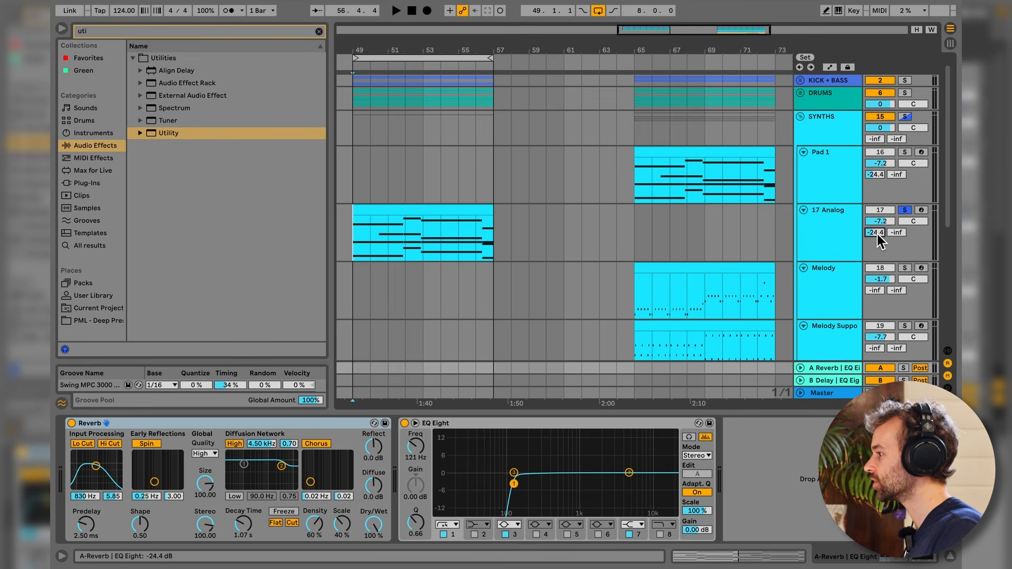
left_click(838, 224)
- Set the Bass New track's volume to -8.4 dB inside the KICK + BASS group, and return to bar 49 on 17 Analog
left_click(800, 80)
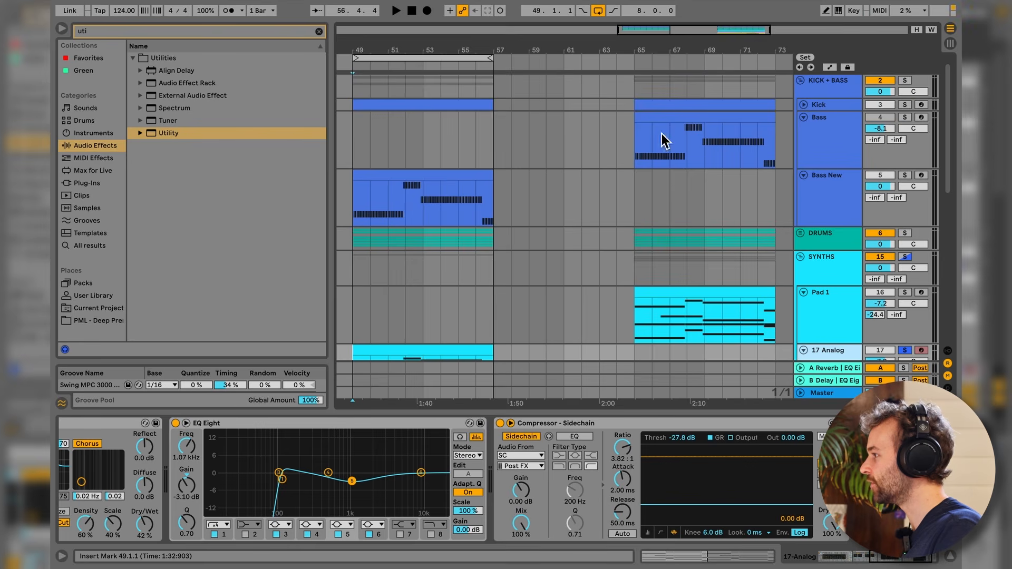
left_click(825, 203)
left_click_drag(880, 186, 880, 208)
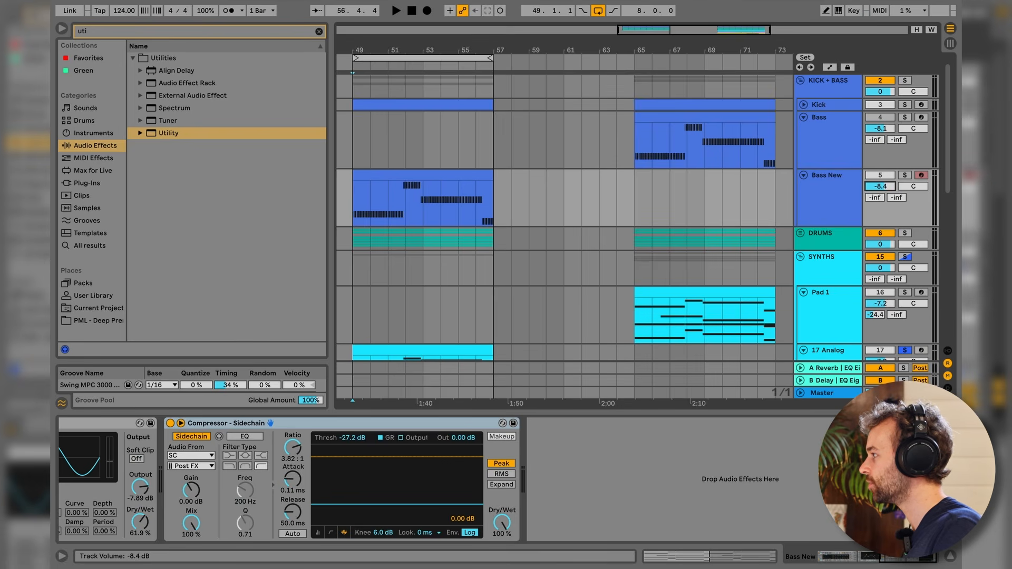
left_click(800, 80)
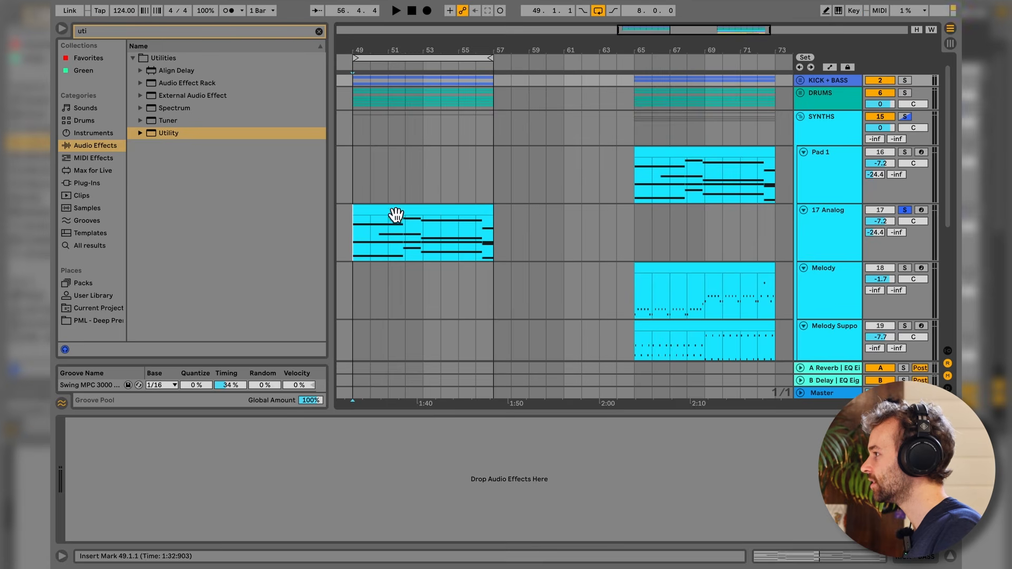
left_click(363, 233)
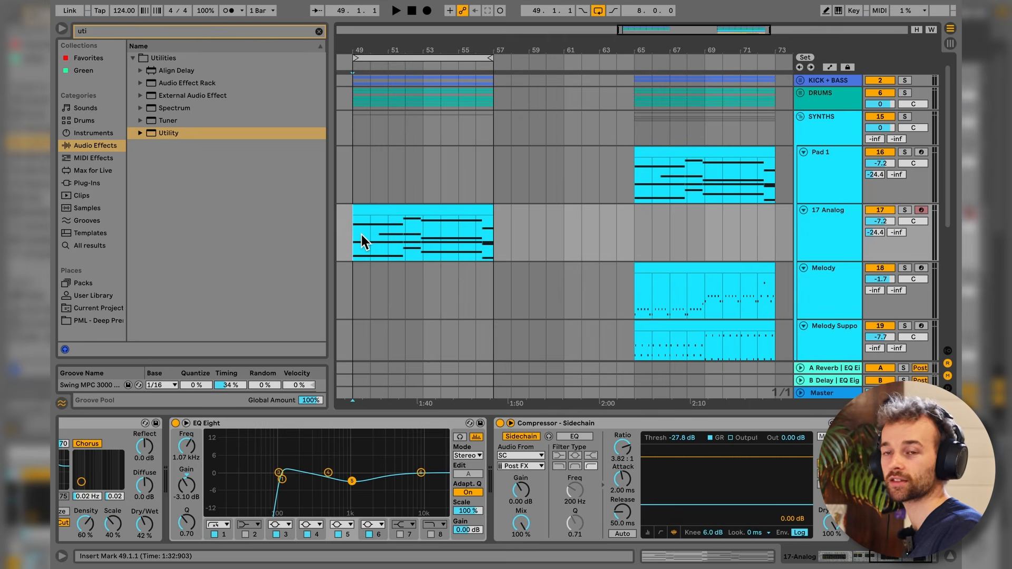
- Play the rebuilt pad from bar 49, and rename the 17 Analog track as Pad New
key("space")
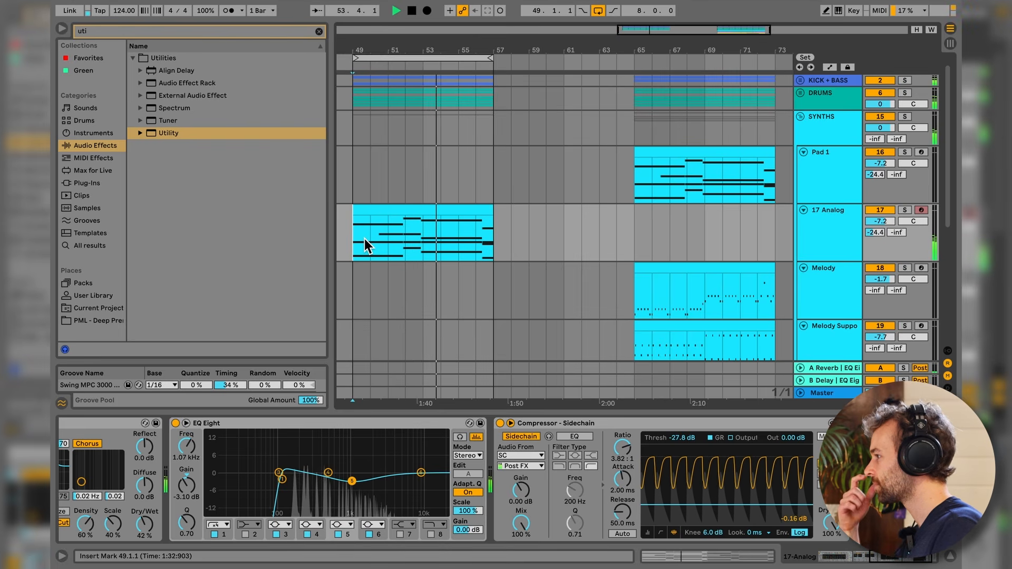
key("space")
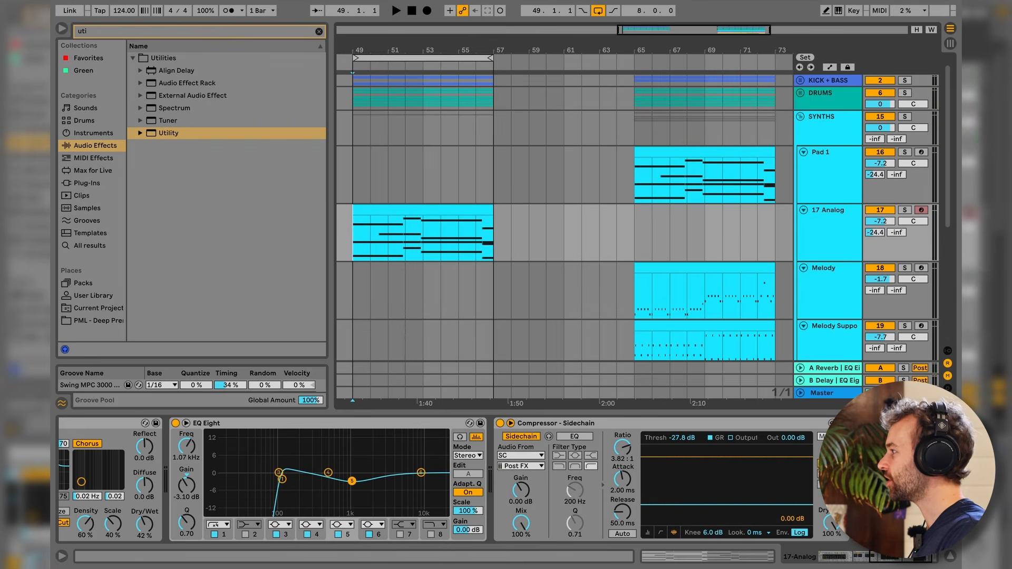
left_click(827, 239)
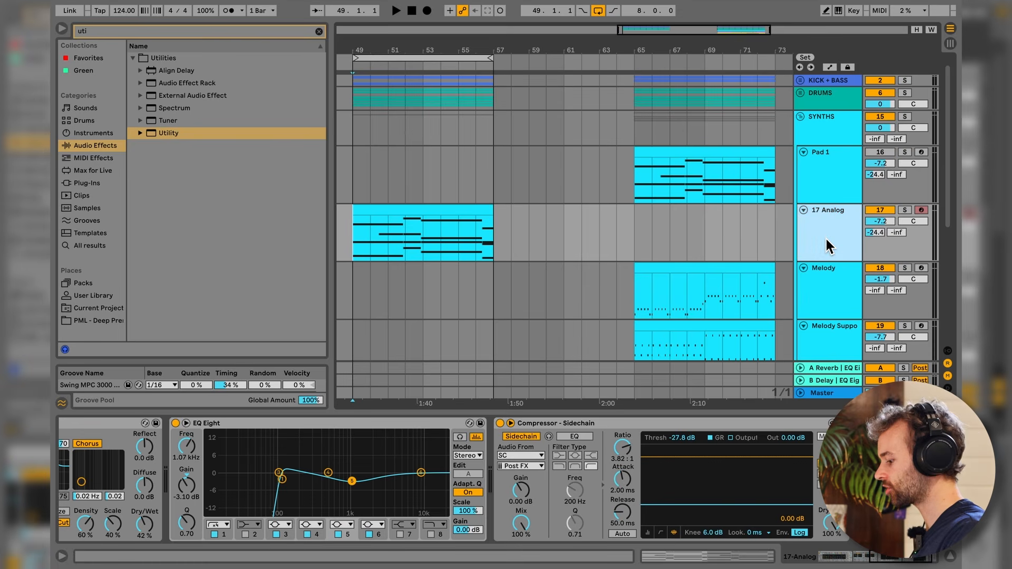
key("ctrl+r")
type("N")
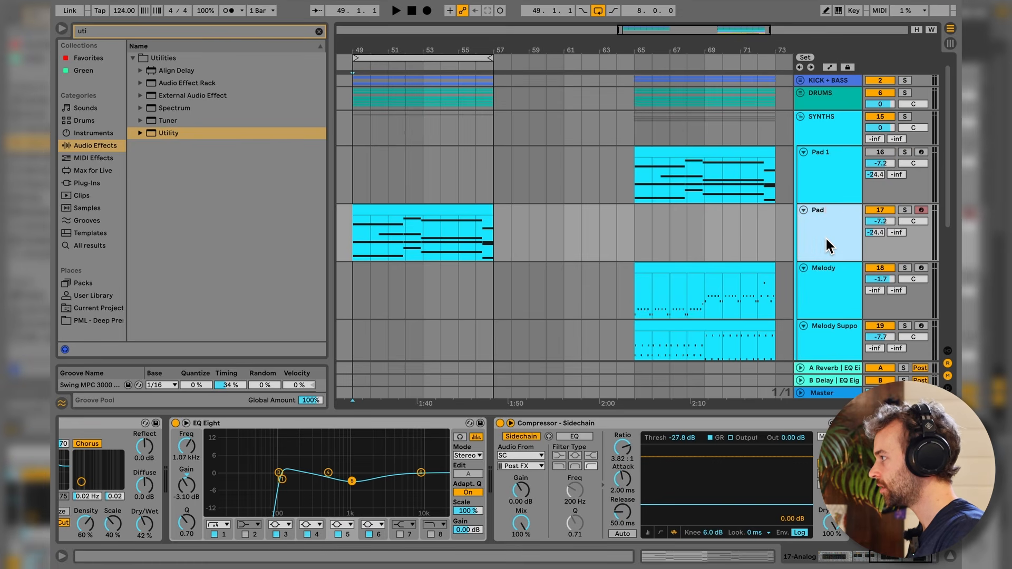
type("ad New")
key("Return")
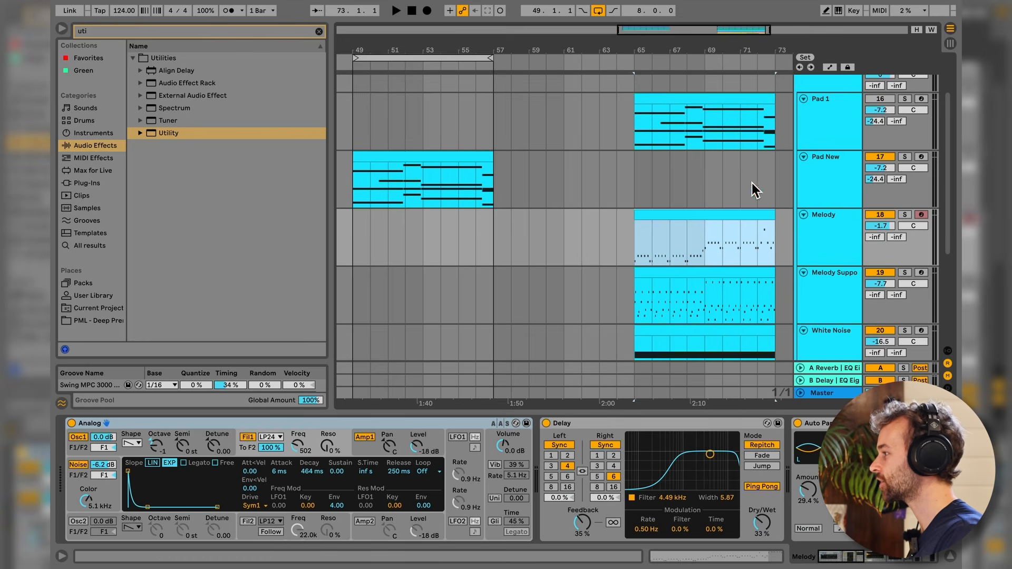
- Copy the Melody clip from bar 65 to bar 49 on the same track, and play it with Melody soloed
left_click_drag(756, 218, 461, 221)
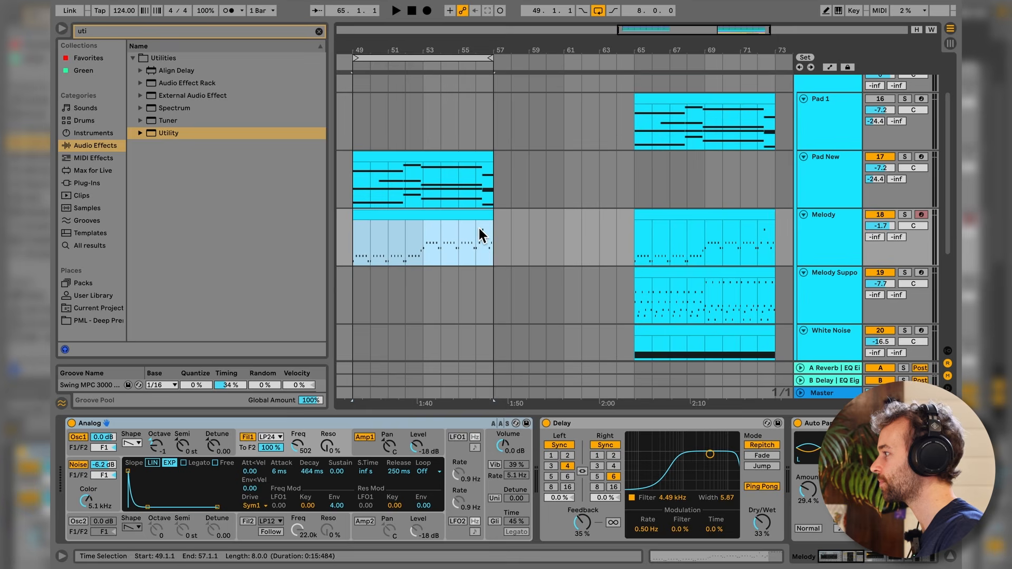
left_click(904, 215)
left_click(401, 227)
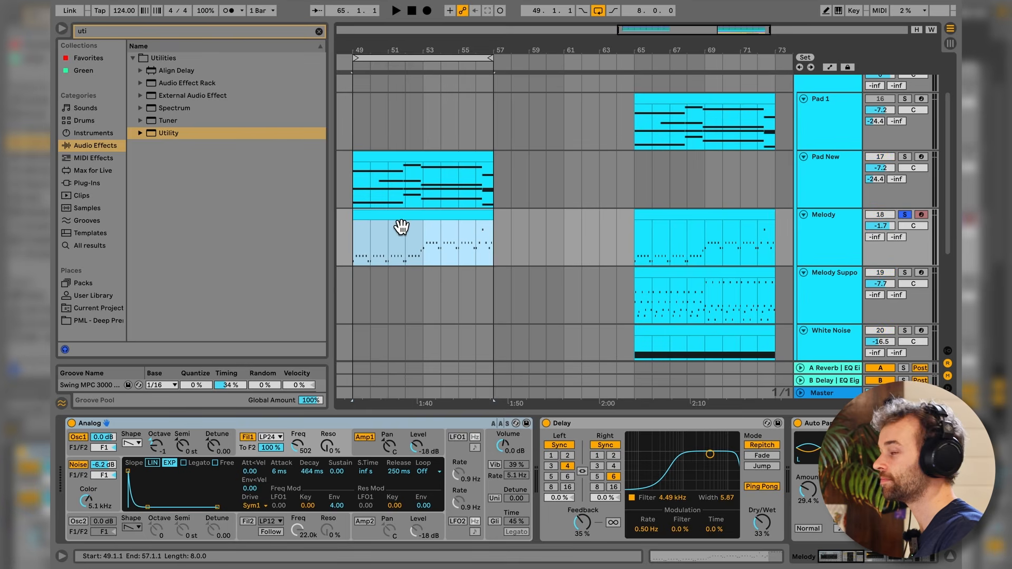
key("space")
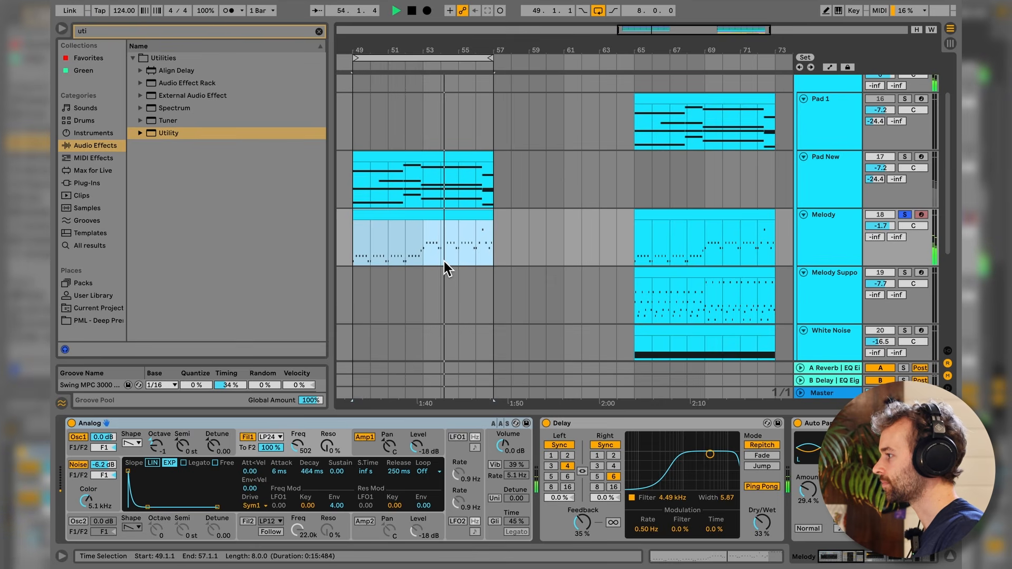
key("space")
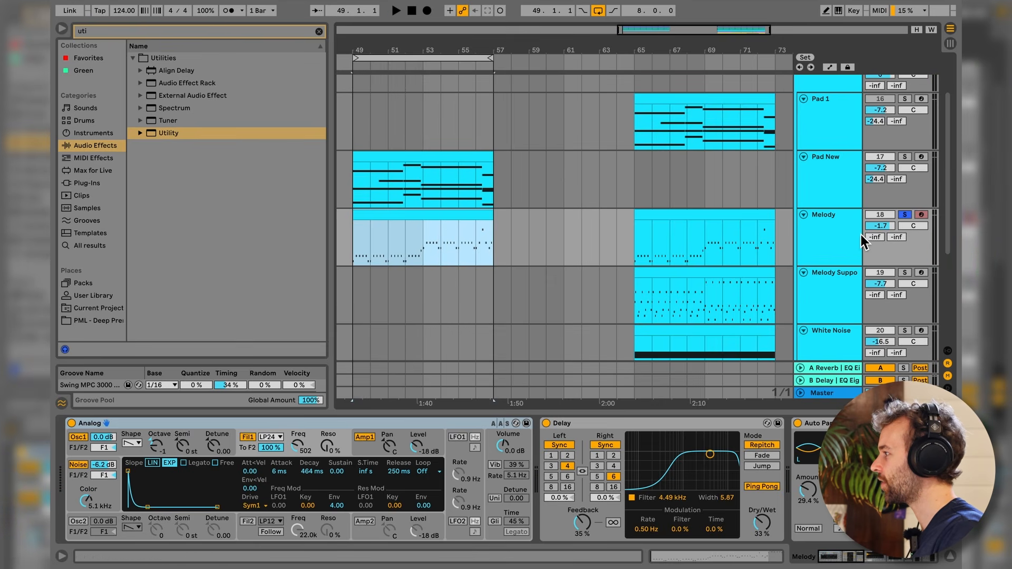
- Insert a MIDI track below Melody, move the clip copy at bar 49 onto it, and unfold the track
left_click(846, 236)
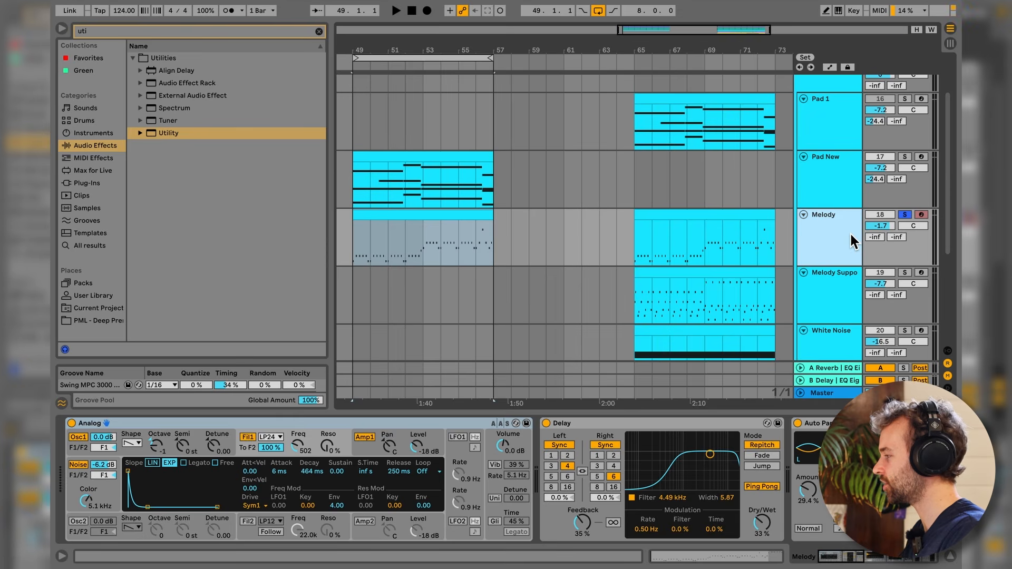
key("super+shift+t")
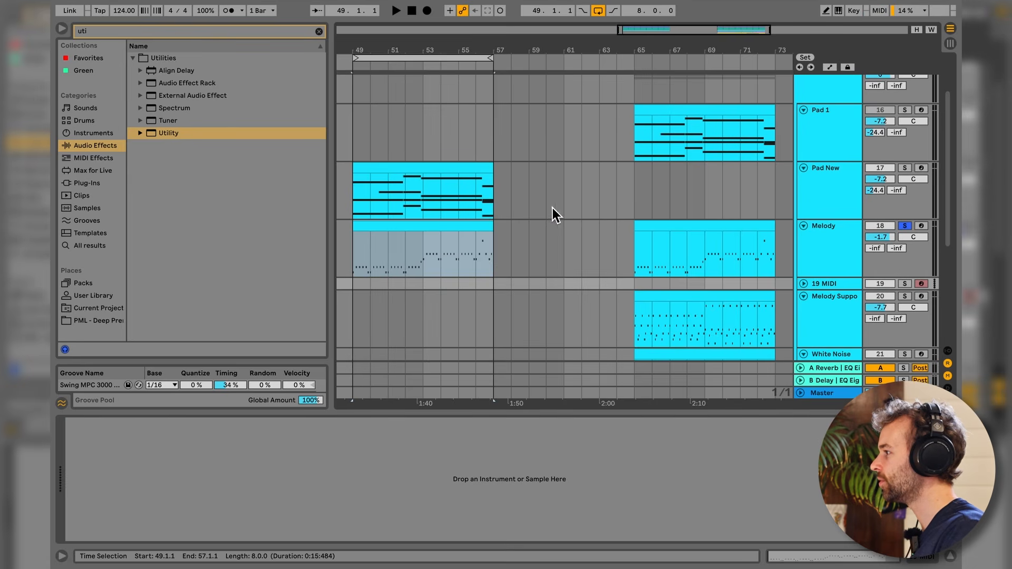
left_click(467, 233)
left_click_drag(456, 233, 453, 283)
left_click(803, 284)
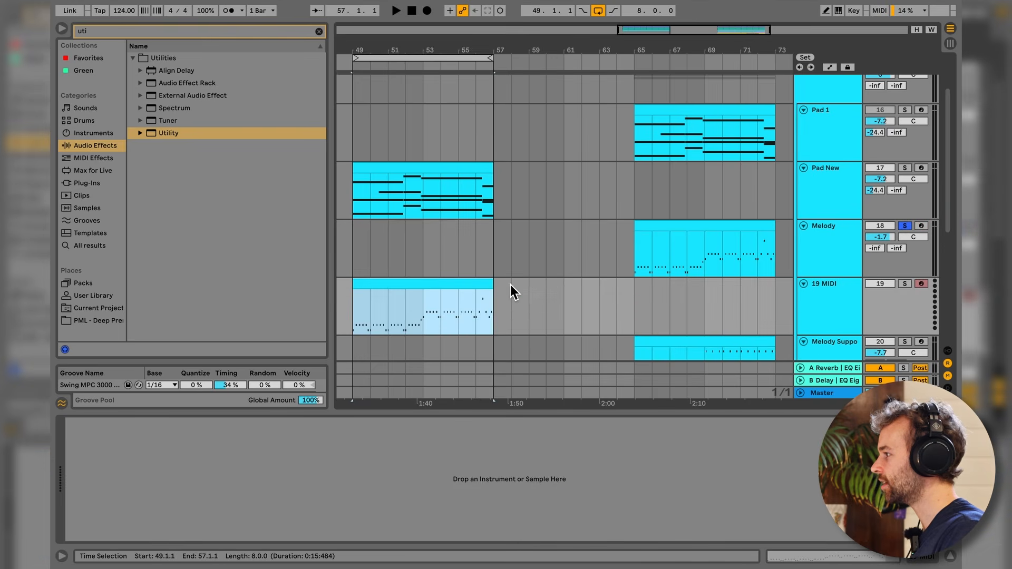
- Open the melody clip on 19 MIDI and examine its note pattern from the first bar
double_click(475, 284)
scroll(695, 408, "up", 3)
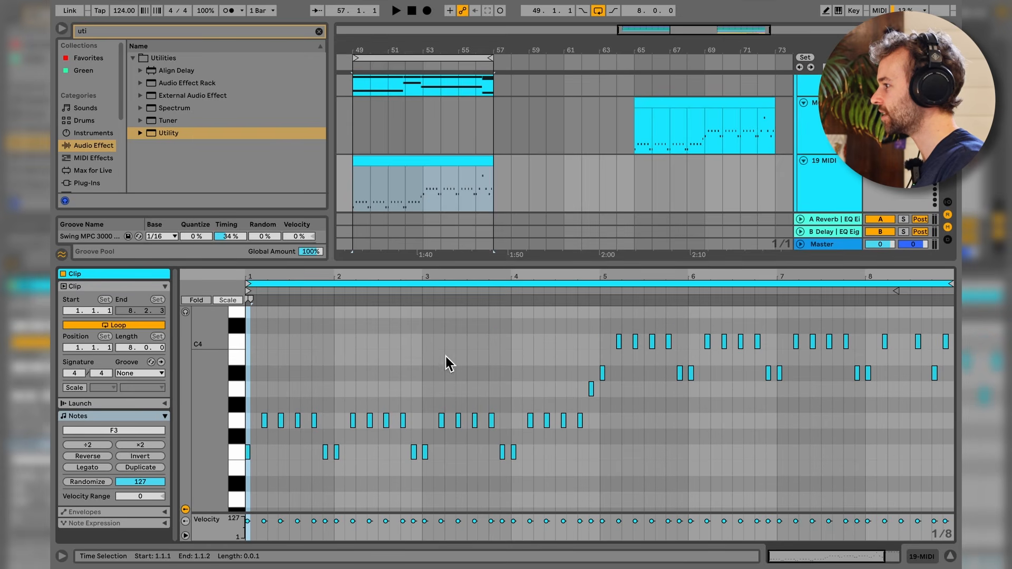
left_click(250, 430)
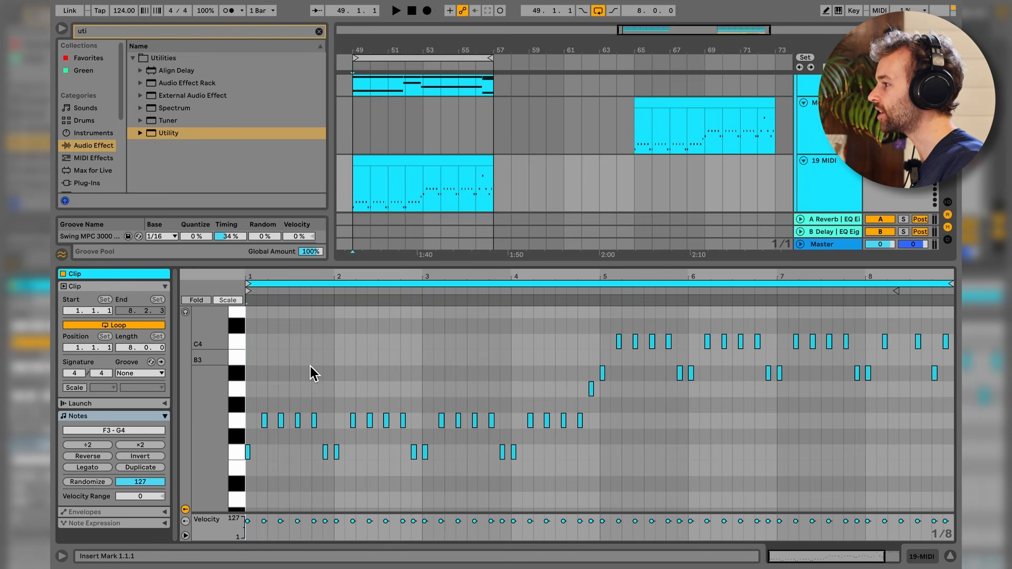
- Try the Swing MPC 3000 16ths 57 groove on the melody clip and set the groove back to None
left_click(159, 374)
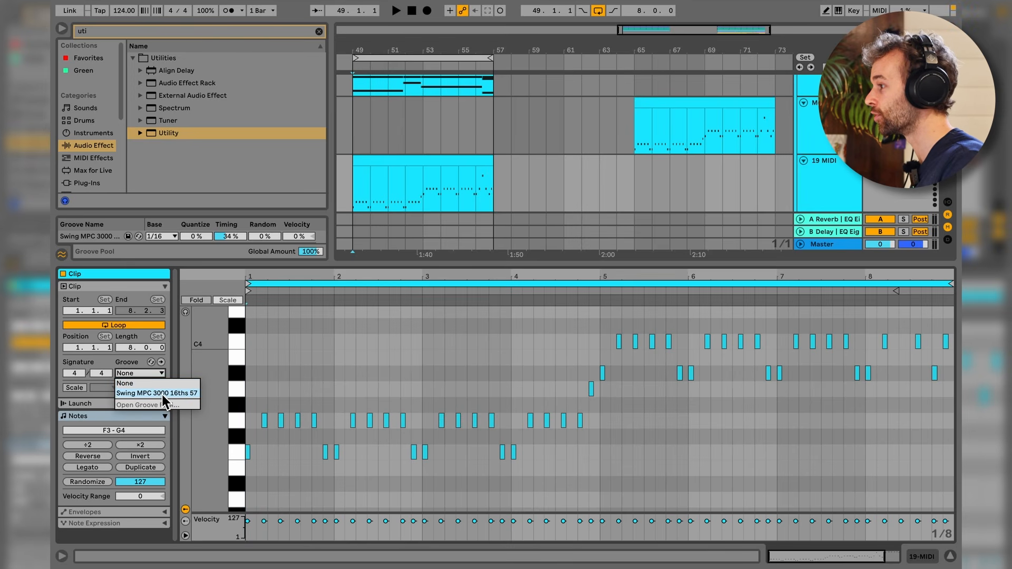
left_click(162, 394)
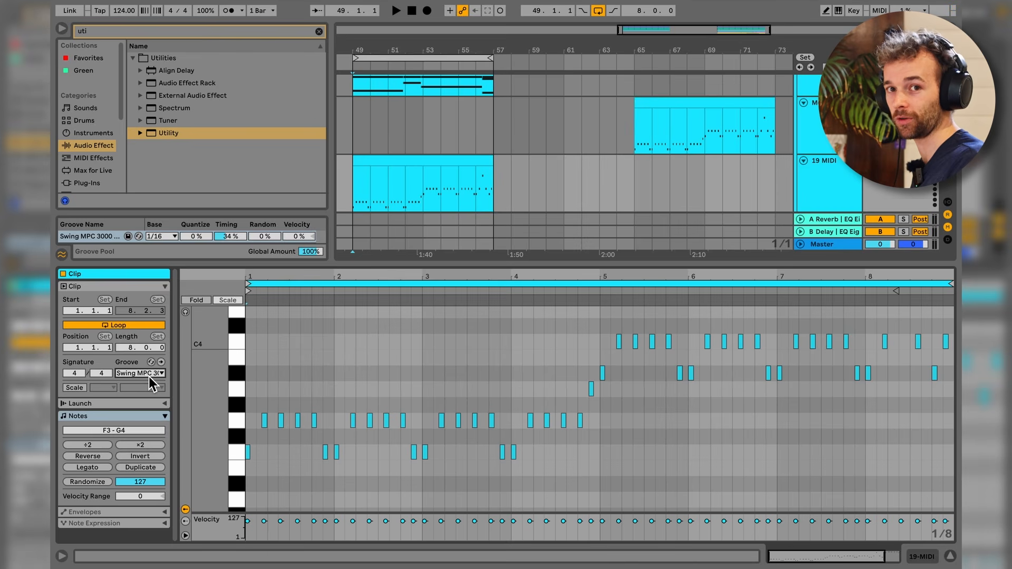
left_click(149, 374)
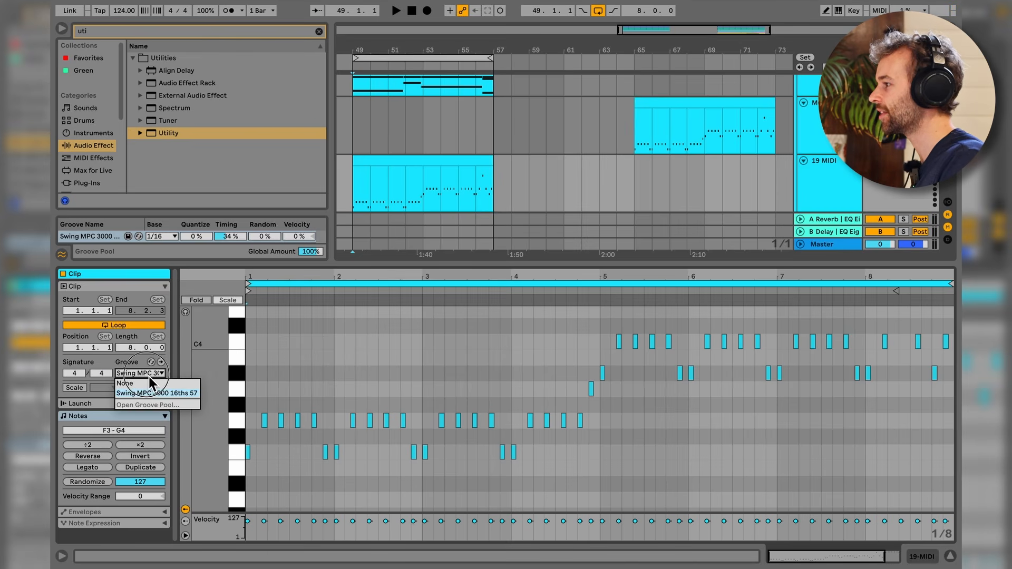
left_click(150, 382)
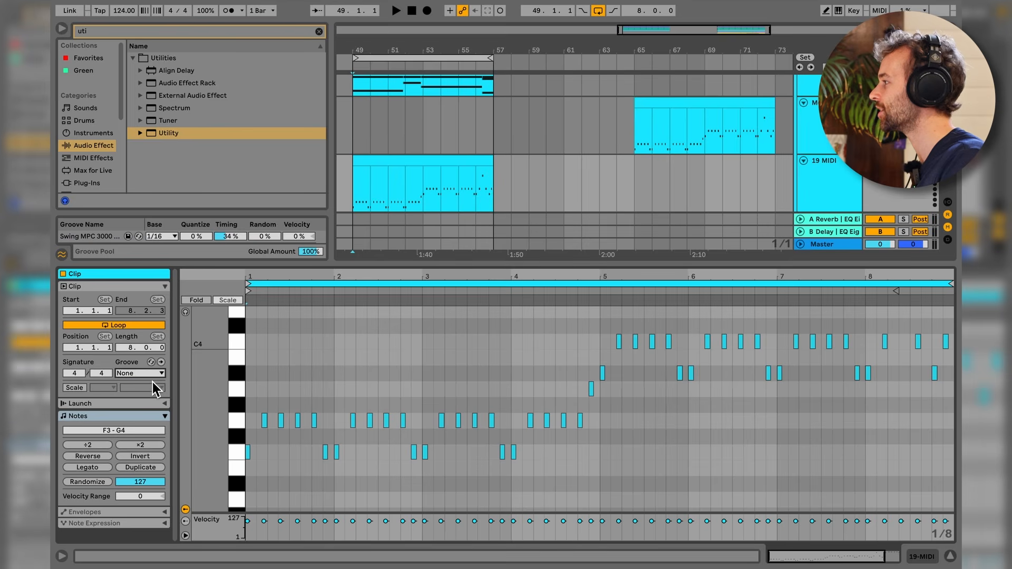
- Copy the Analog instrument from the Melody track onto the 19 MIDI track
key("shift+Tab")
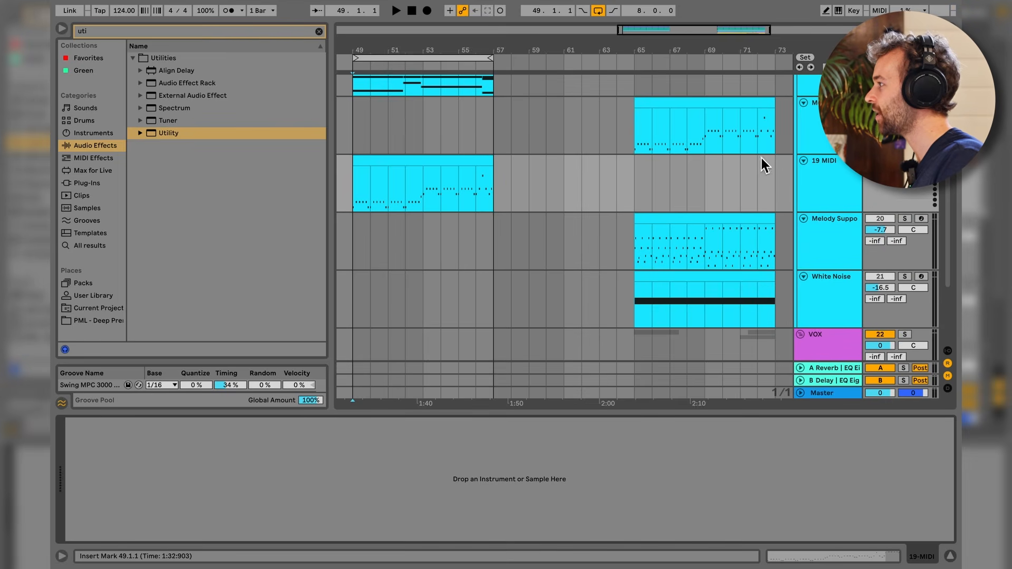
left_click(816, 132)
left_click(385, 424)
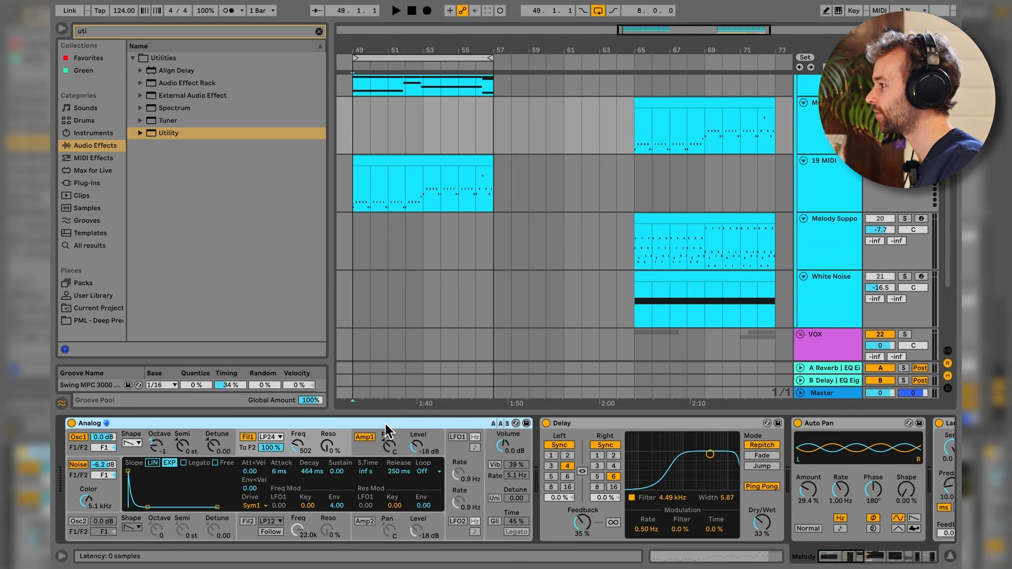
left_click(359, 175)
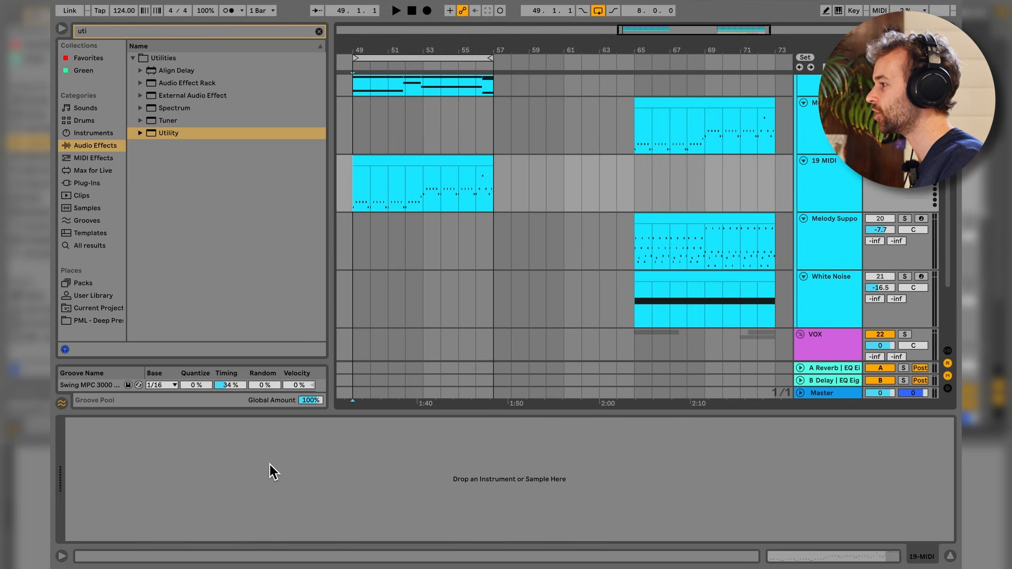
key("ctrl+v")
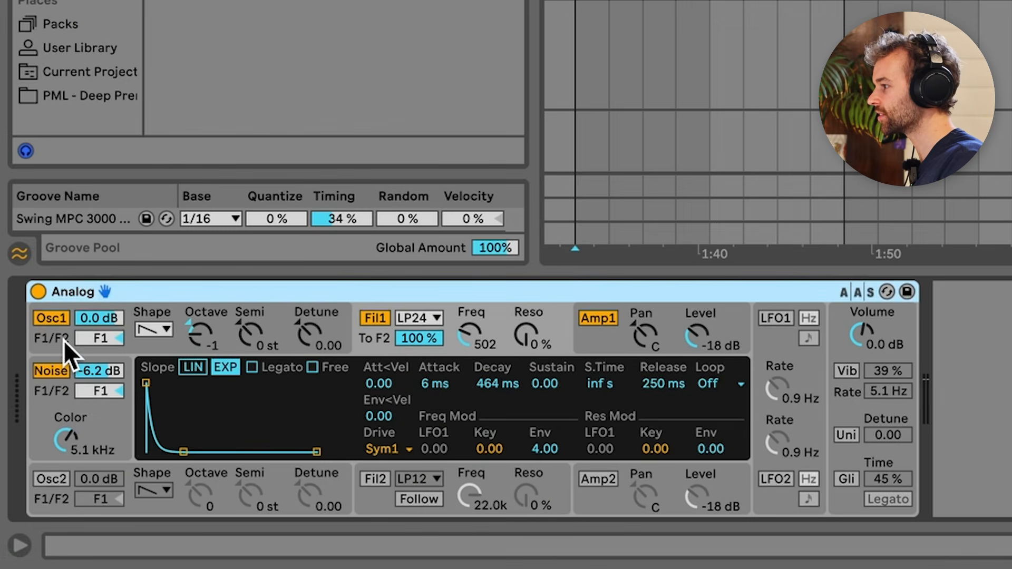
- Compare the melody sound with Analog's Noise switched off and back on during playback
left_click(85, 449)
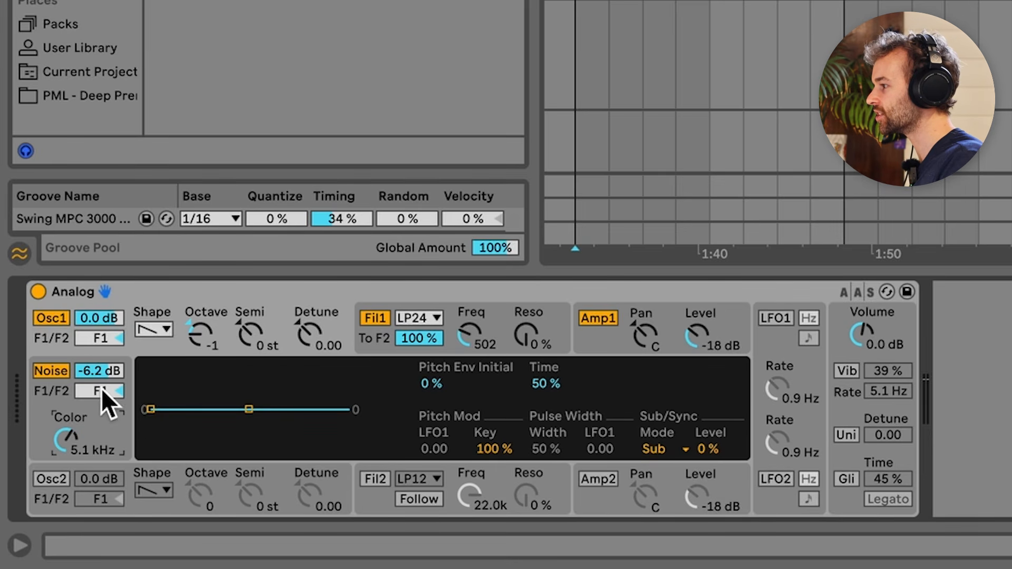
left_click(56, 376)
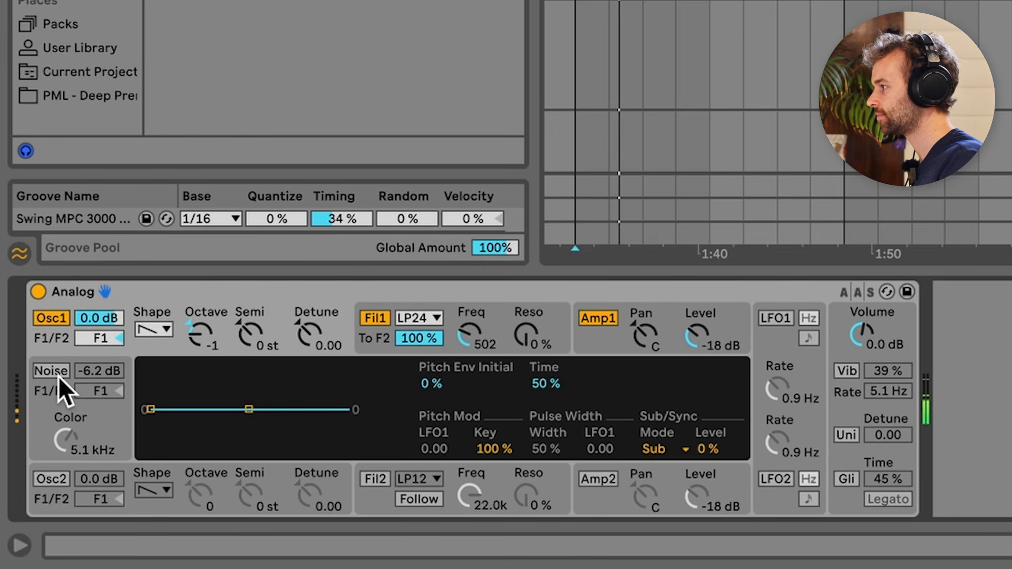
left_click(59, 376)
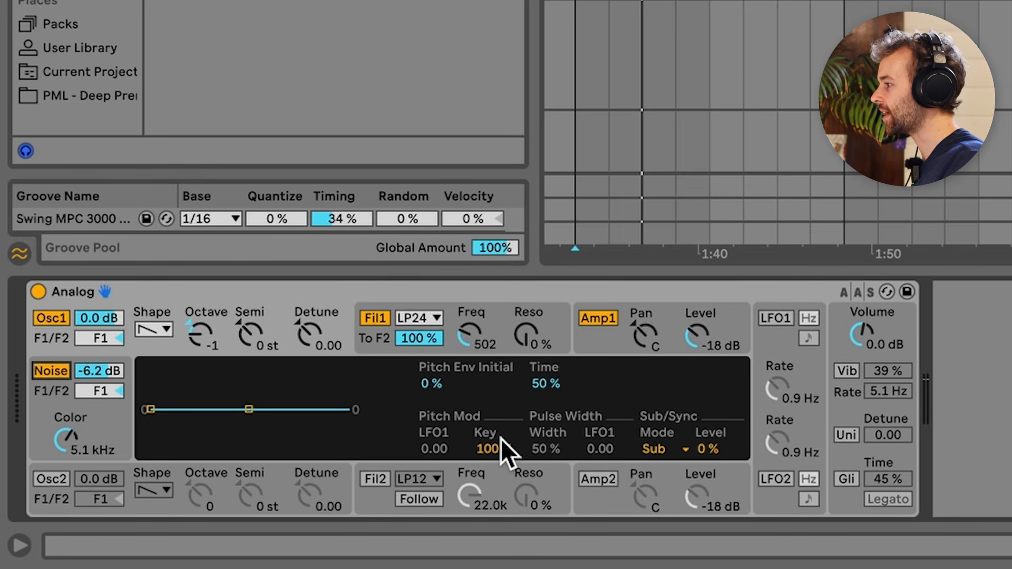
- Review Analog's filter and amp envelope settings, and set Filter 1's frequency to about 398 Hz while playing the melody
left_click(391, 339)
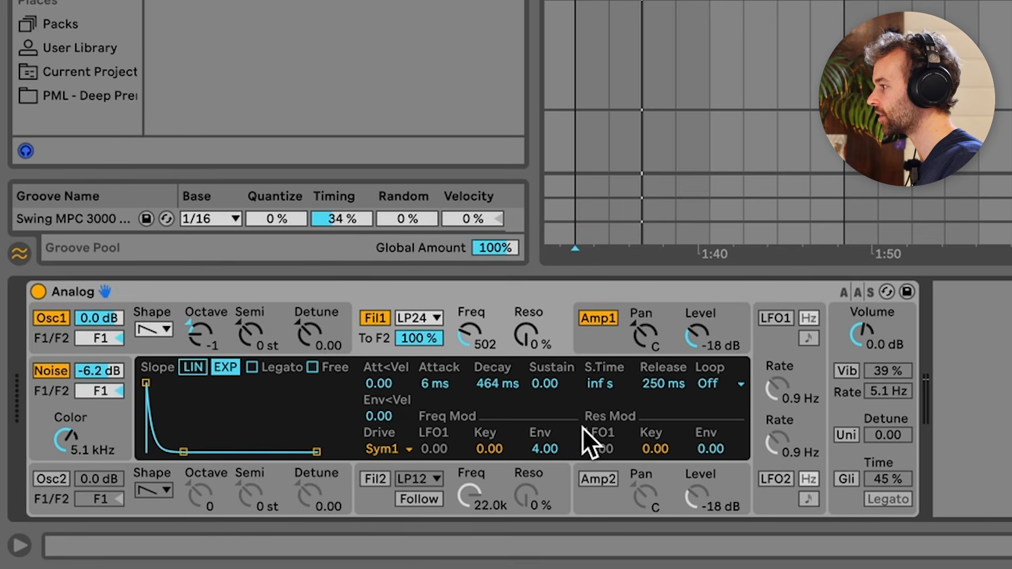
left_click(611, 349)
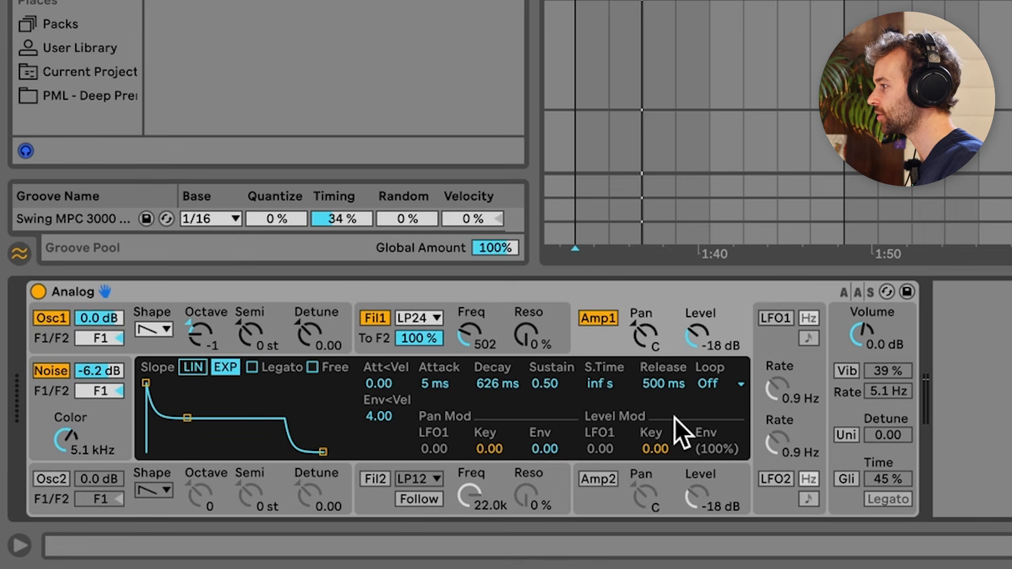
mouse_move(549, 388)
left_mouse_down()
mouse_move(548, 416)
mouse_move(551, 390)
left_mouse_up()
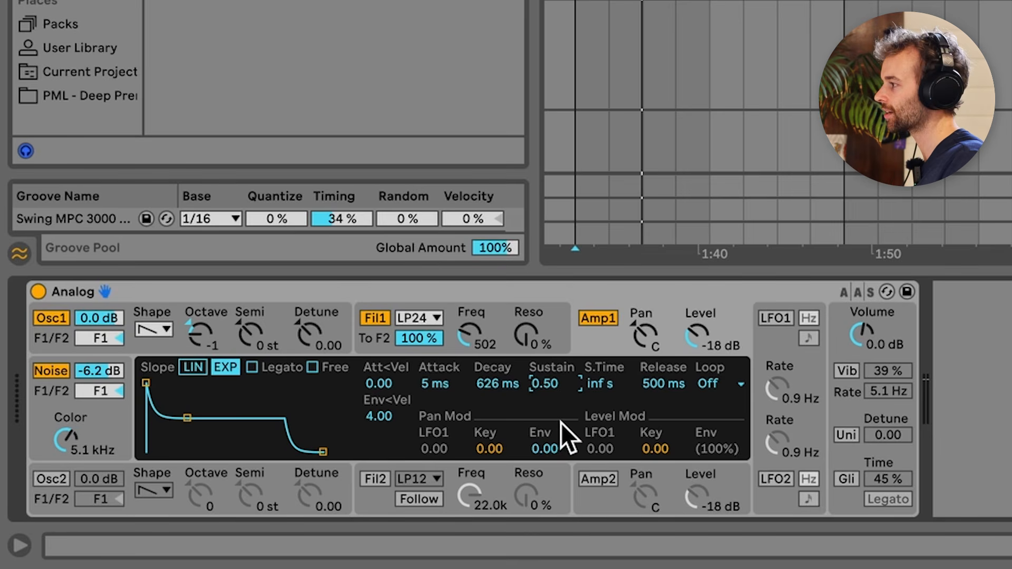
key("space")
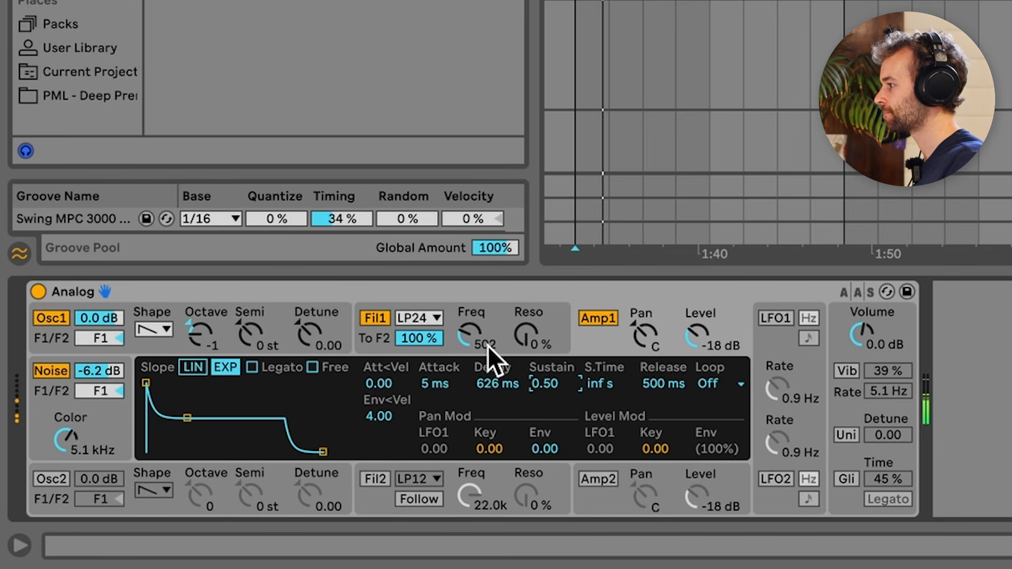
mouse_move(488, 346)
left_mouse_down()
mouse_move(488, 302)
mouse_move(488, 346)
left_mouse_up()
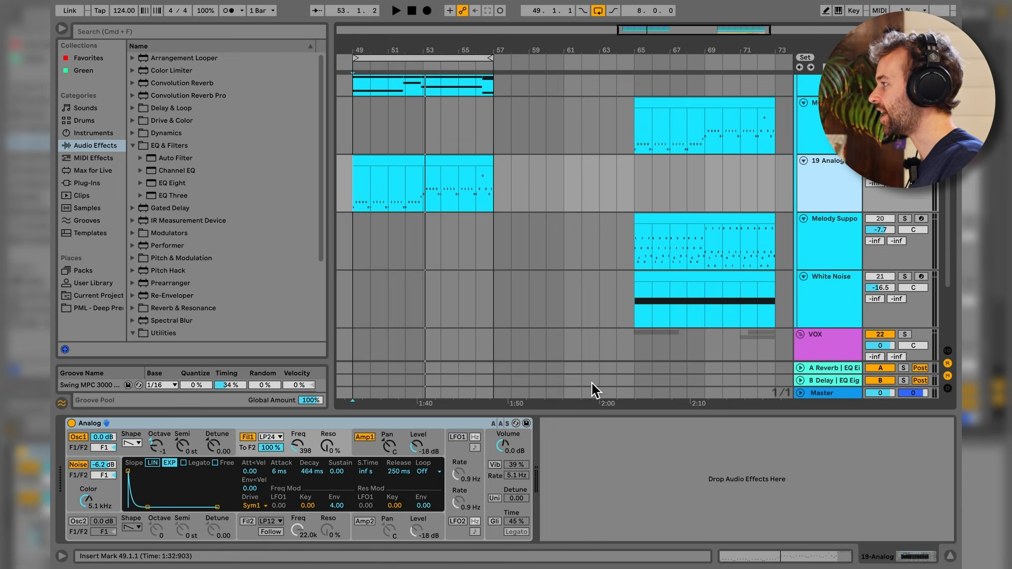
left_click(827, 142)
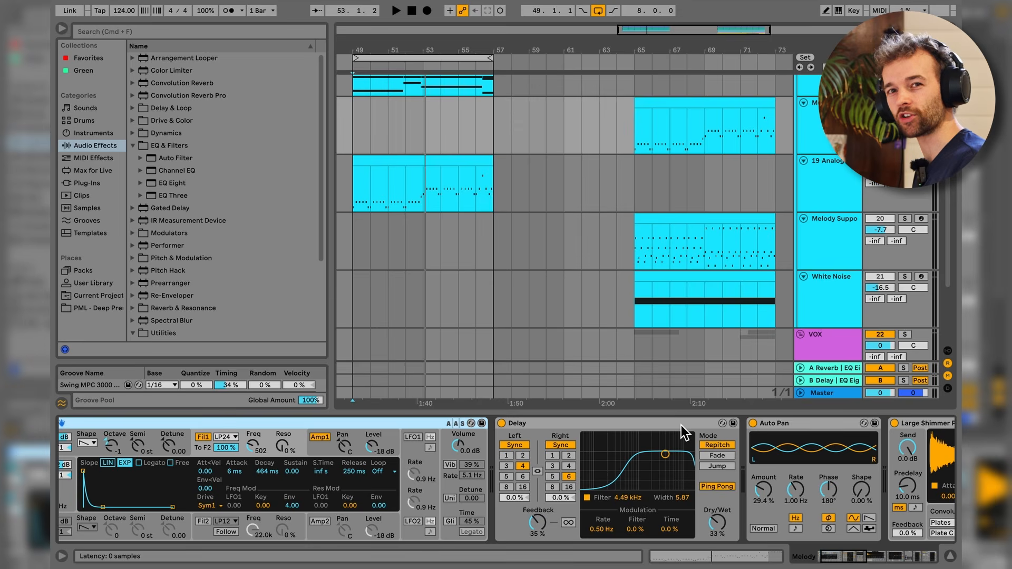
left_click(826, 208)
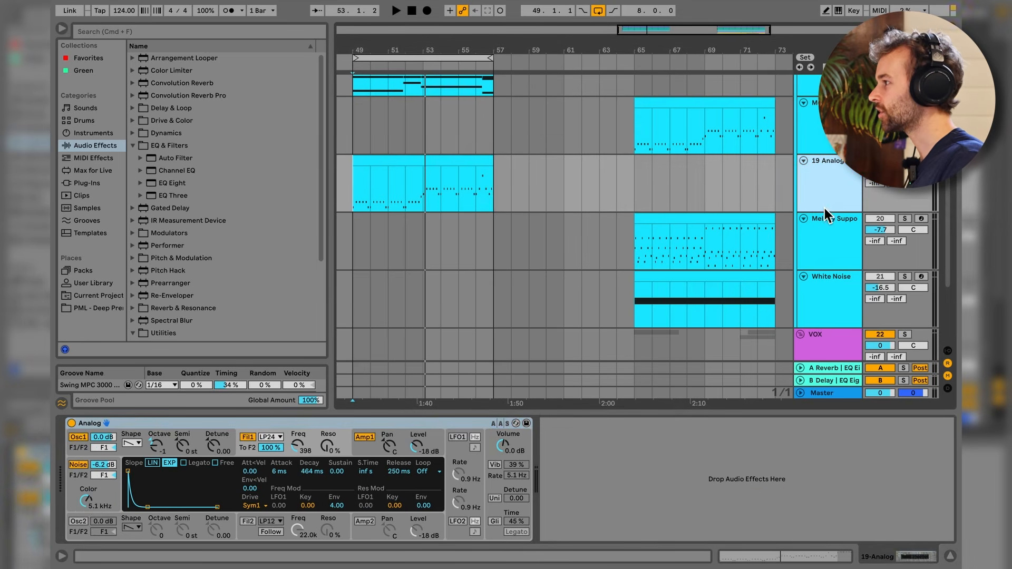
left_click(132, 109)
left_click_drag(150, 129, 672, 452)
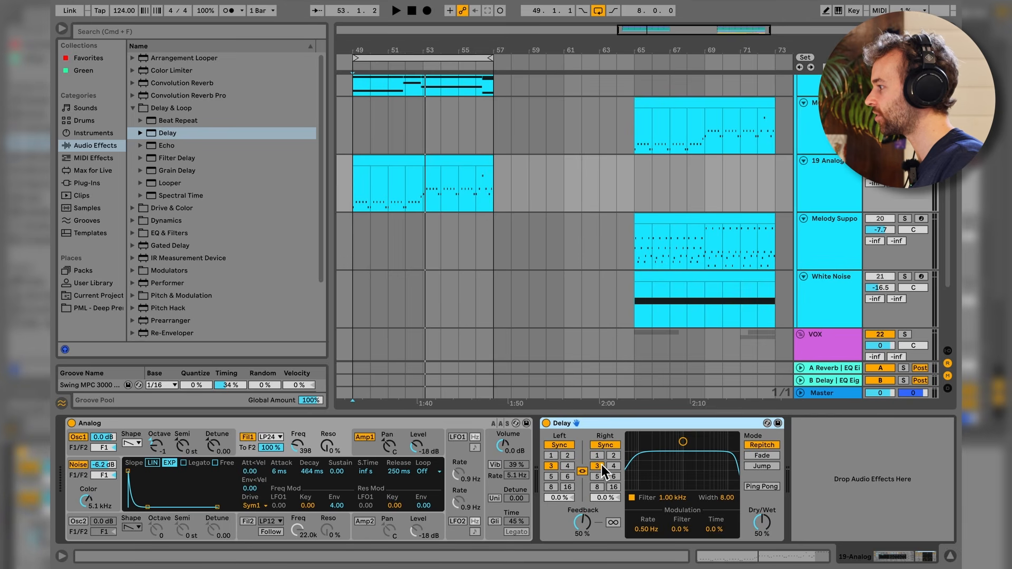
- Unlink Delay's channels, set the left delay time to 4 and the right to 6, enable Ping Pong, and play the melody
left_click(584, 472)
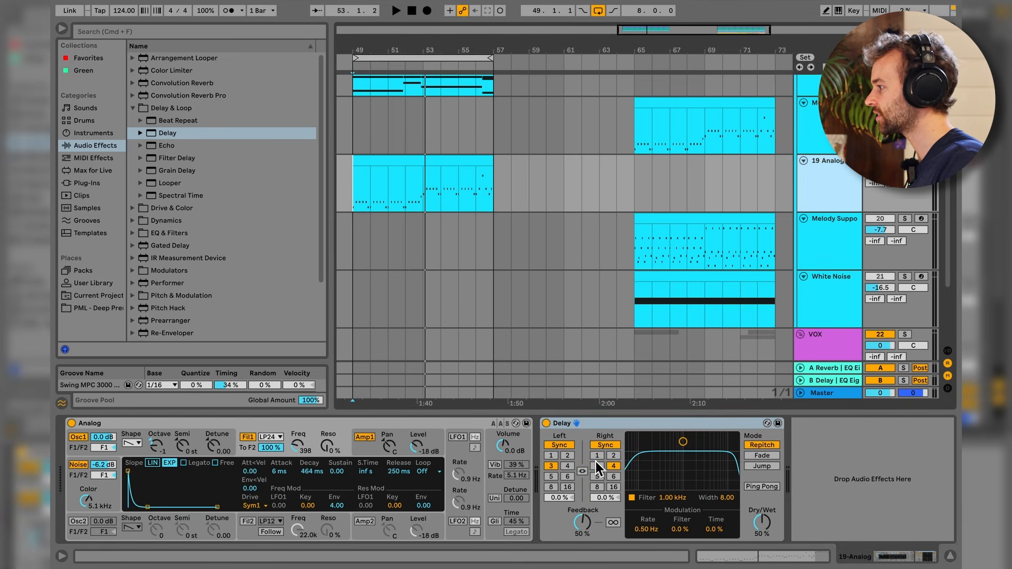
left_click(571, 469)
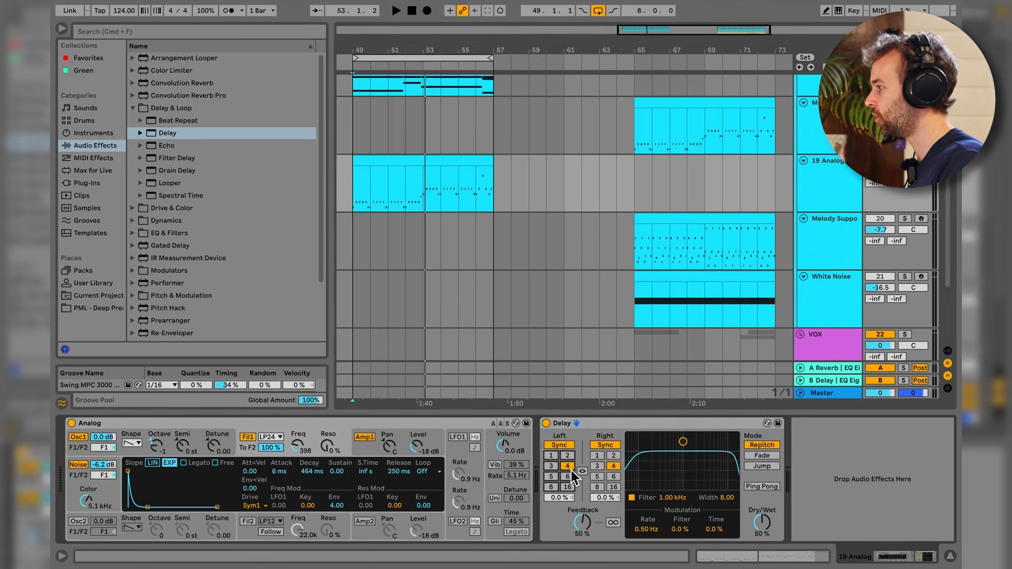
left_click(618, 479)
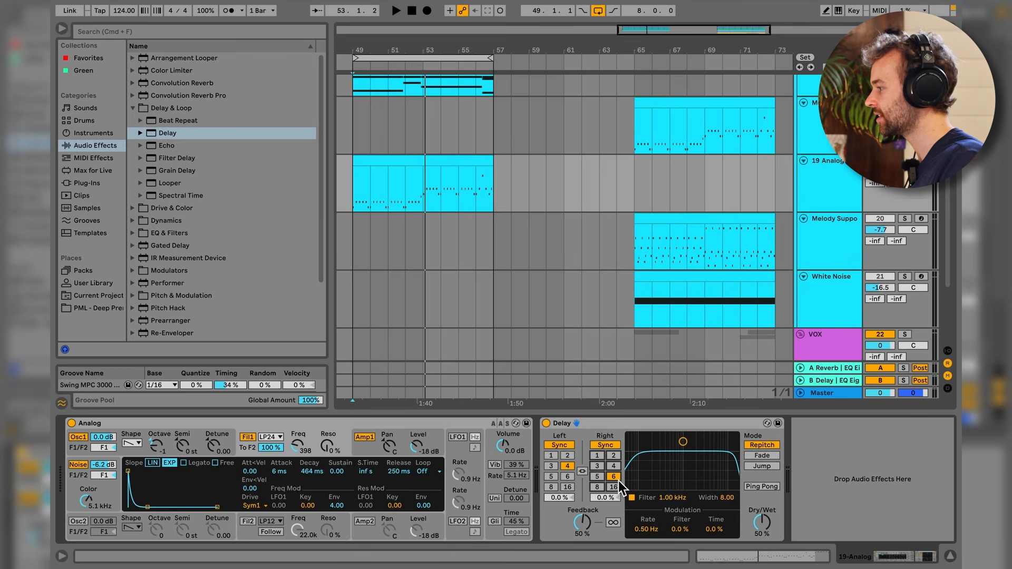
left_click(772, 491)
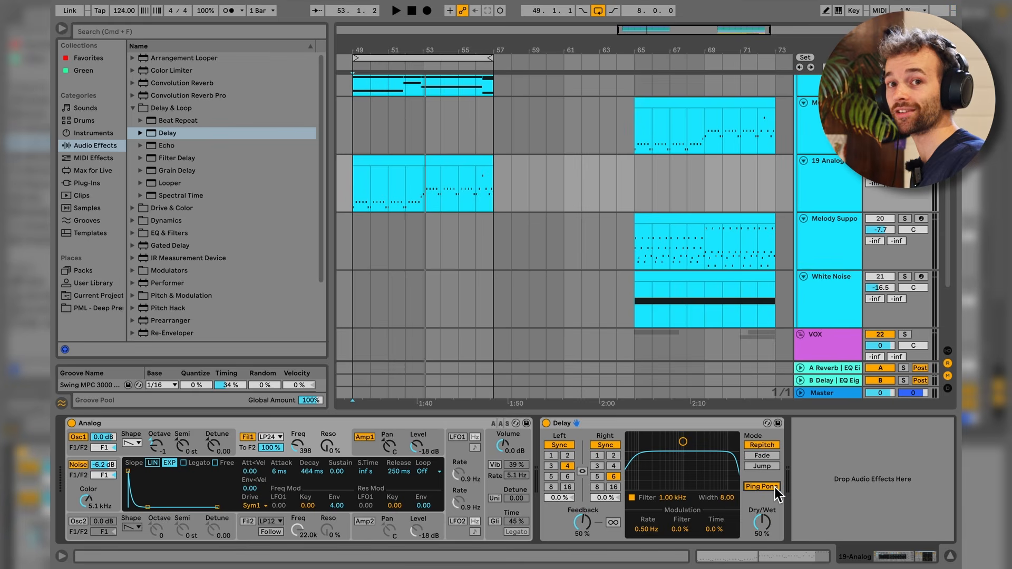
key("space")
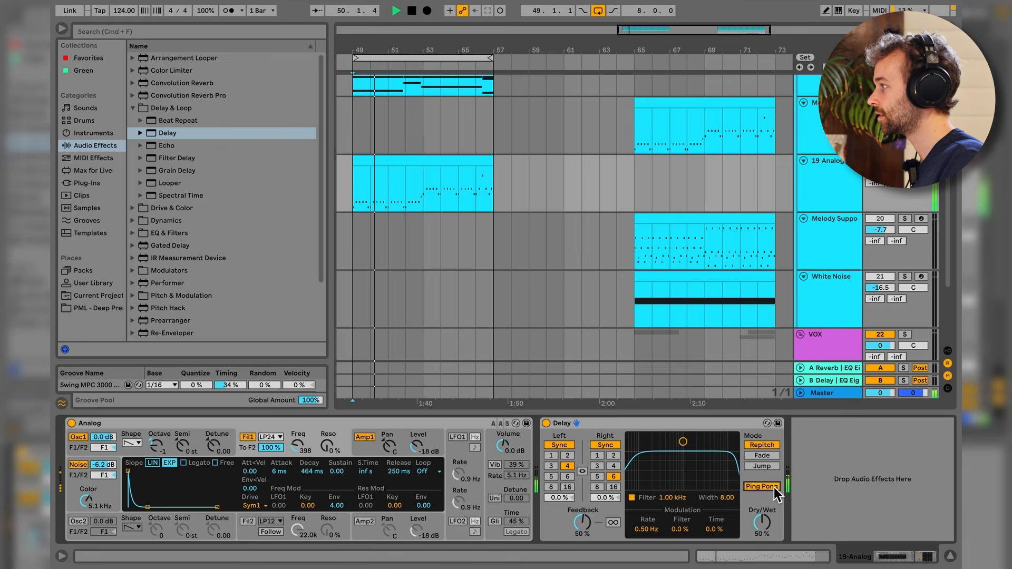
left_click(838, 184)
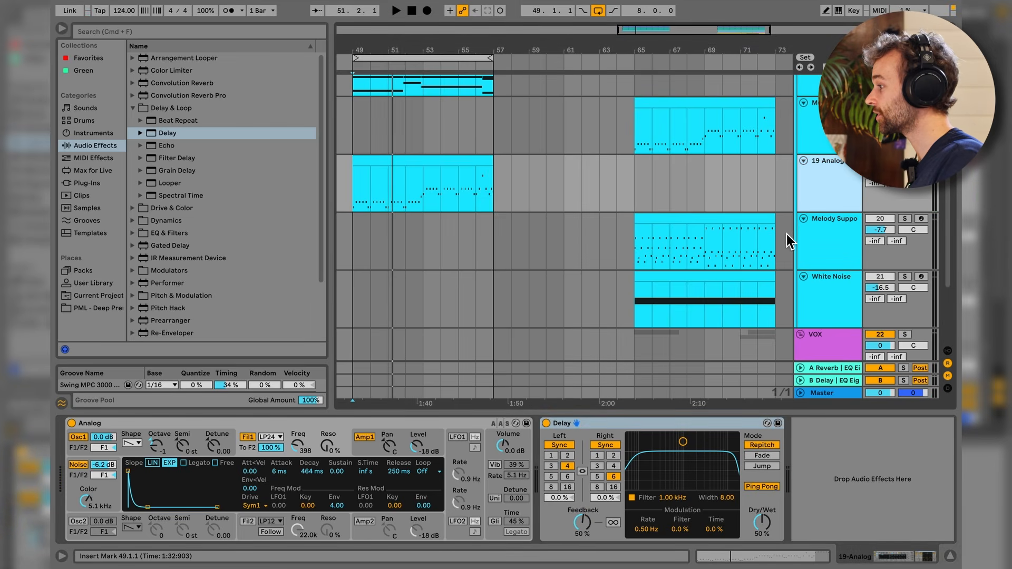
- Set Delay's Feedback and Dry/Wet to 35% each, and its filter to about 4.33 kHz with a width of about 4.86
left_click_drag(583, 533, 583, 538)
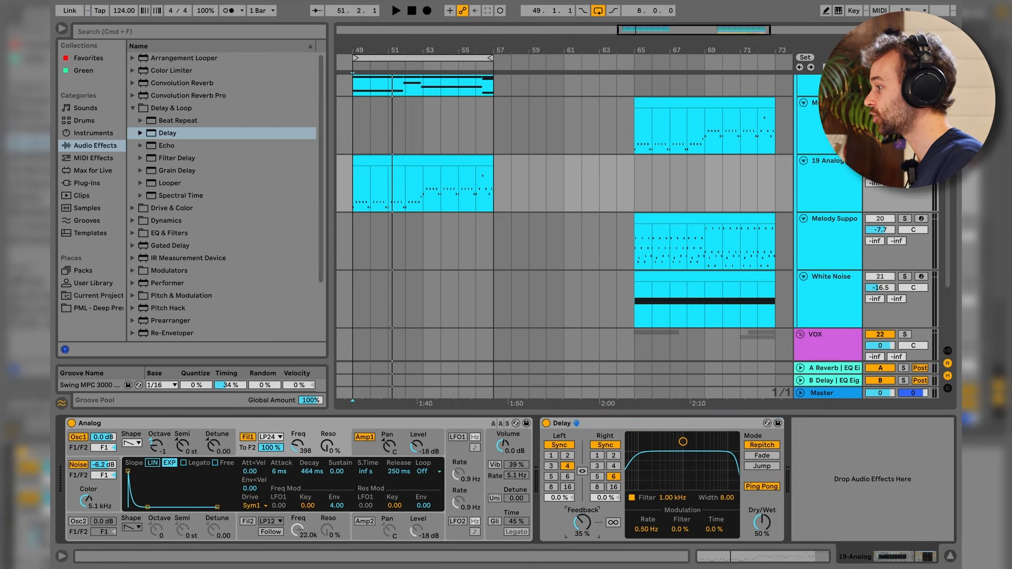
left_click(762, 523)
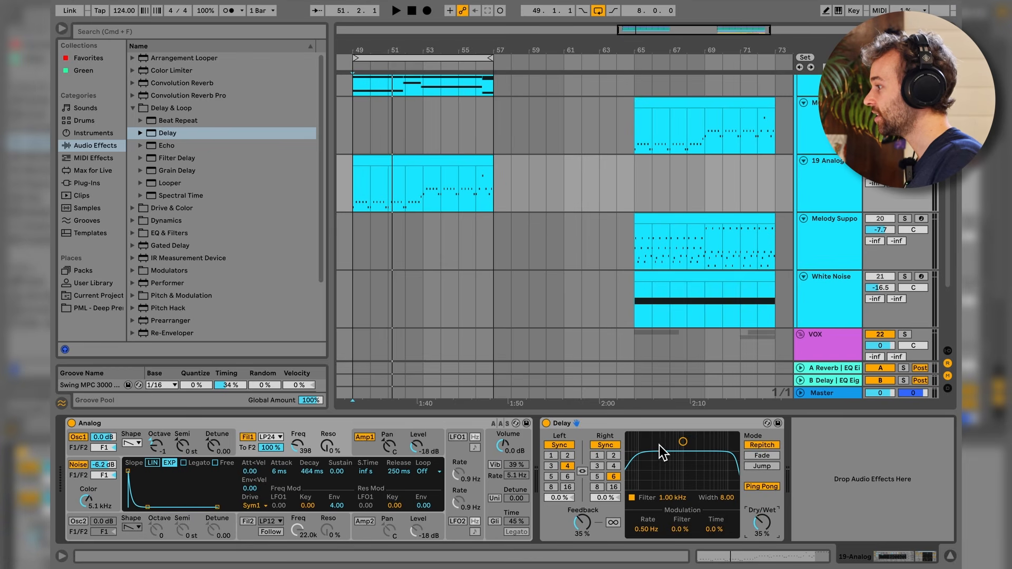
left_click_drag(683, 443, 710, 463)
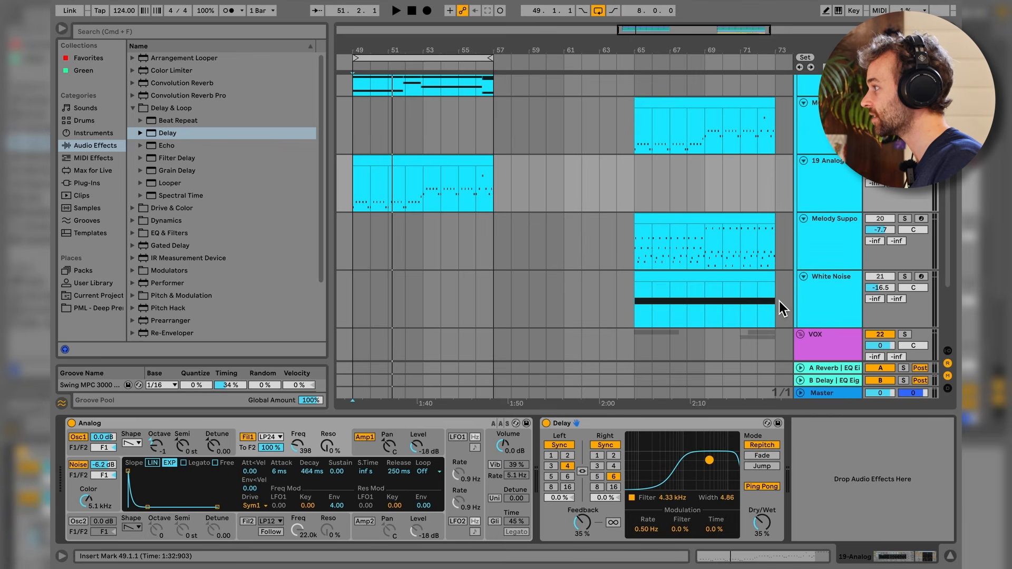
- Compare the Delay settings with those on the Melody track, and listen to the delayed melody on 19 Analog from bar 49
left_click(832, 148)
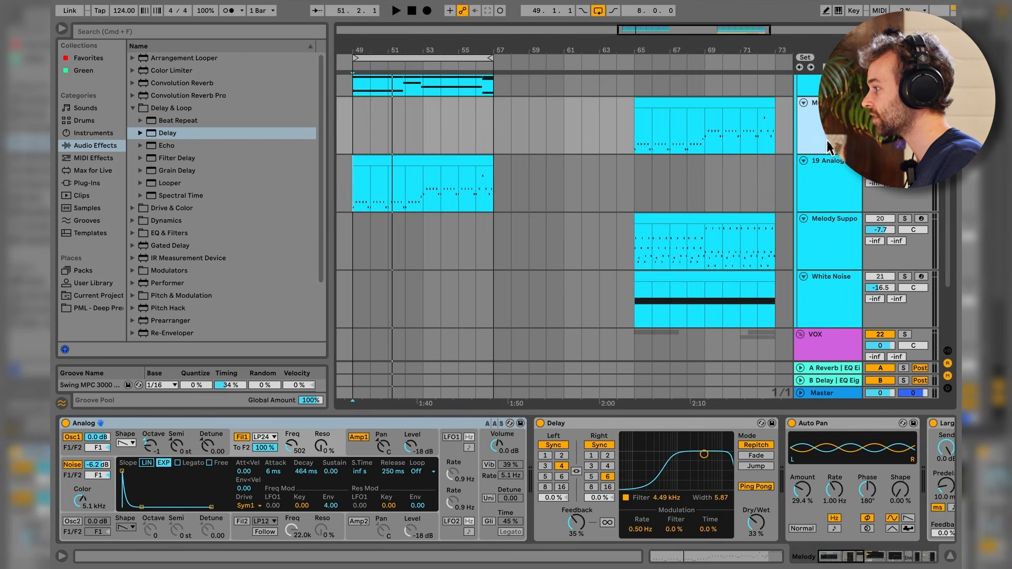
left_click(832, 190)
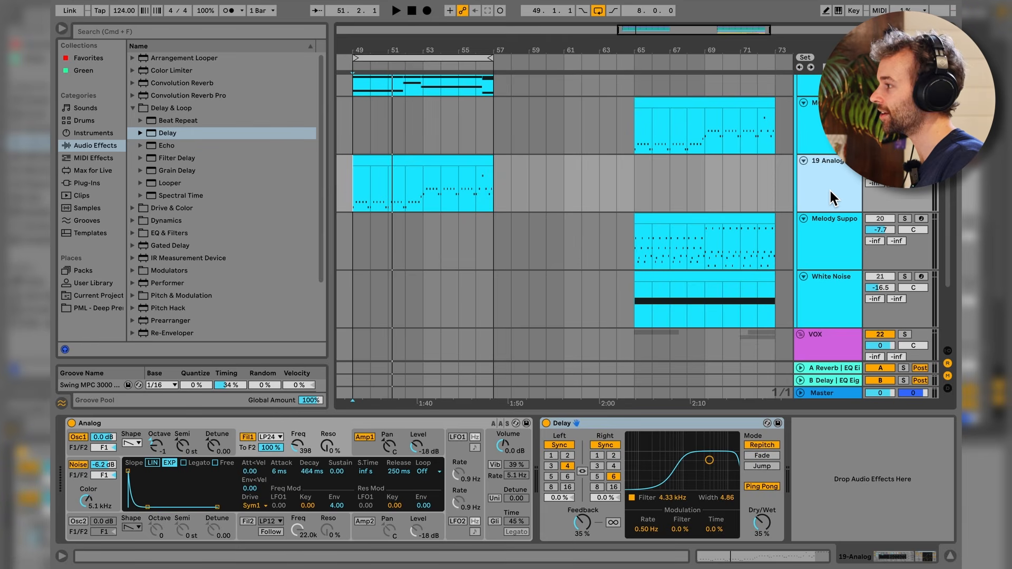
left_click(354, 198)
key("space")
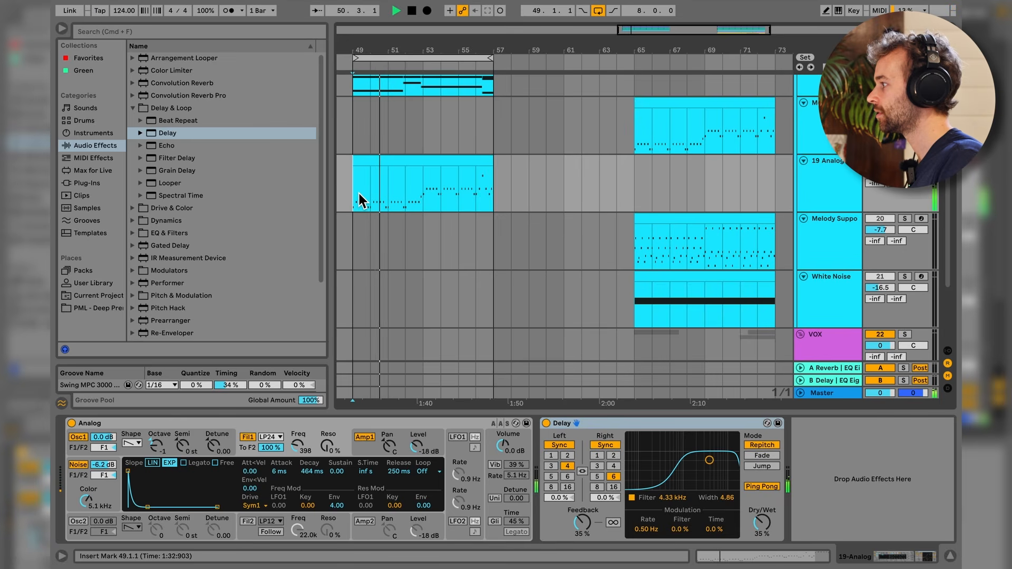
key("space")
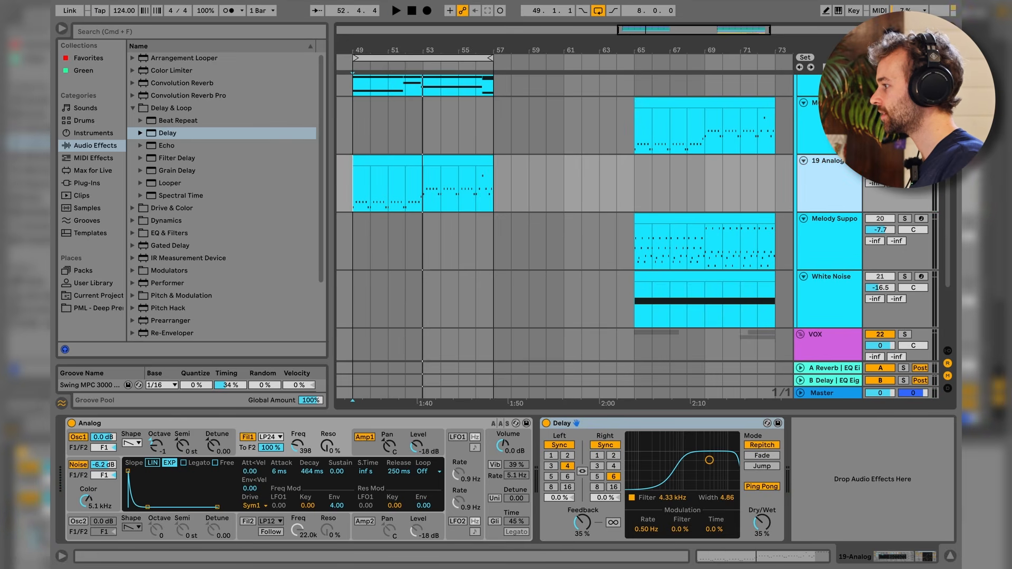
key("Up")
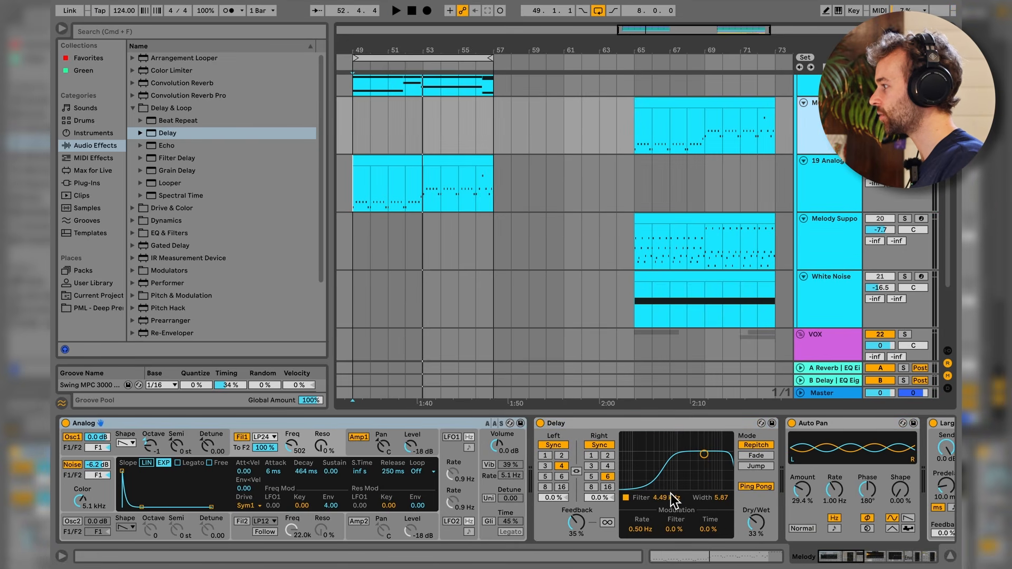
scroll(674, 499, "right", 5)
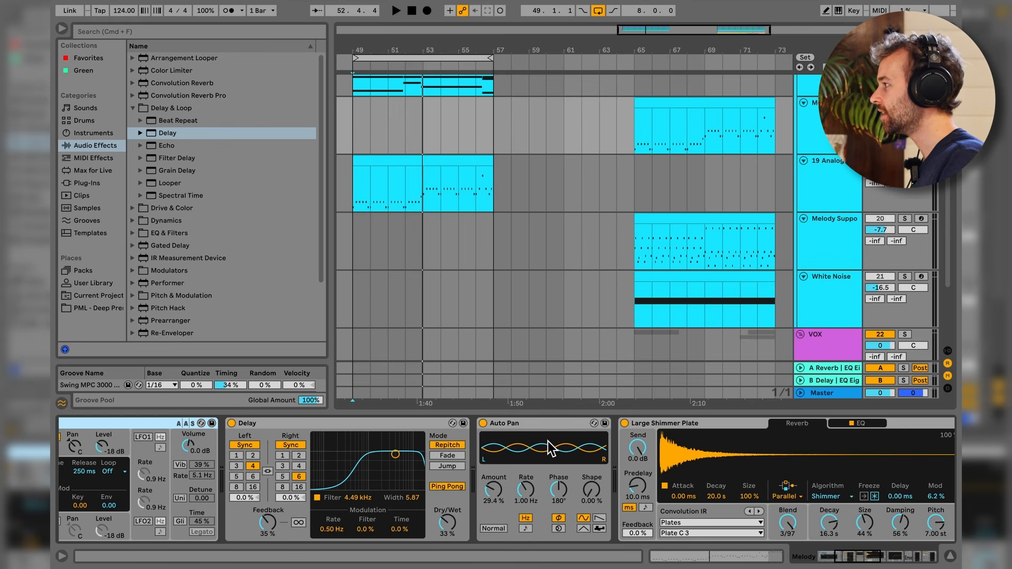
left_click(830, 188)
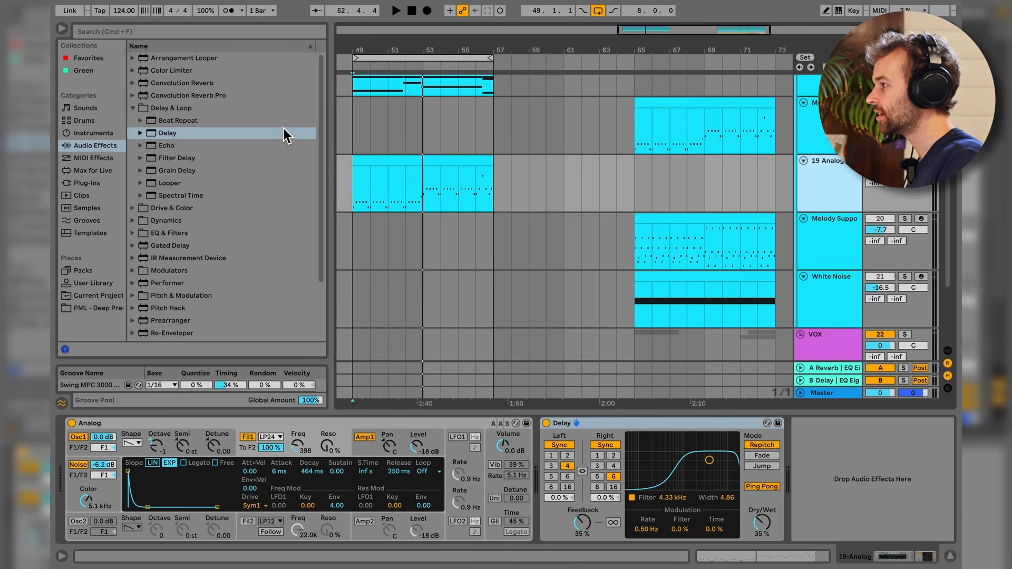
left_click(230, 29)
type("auto")
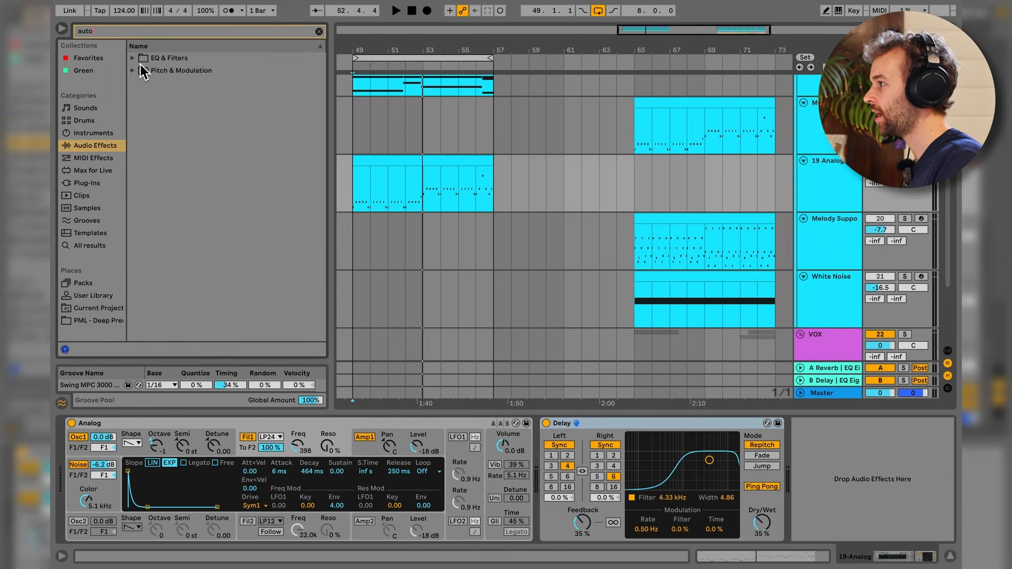
left_click(132, 70)
left_click_drag(173, 83, 846, 438)
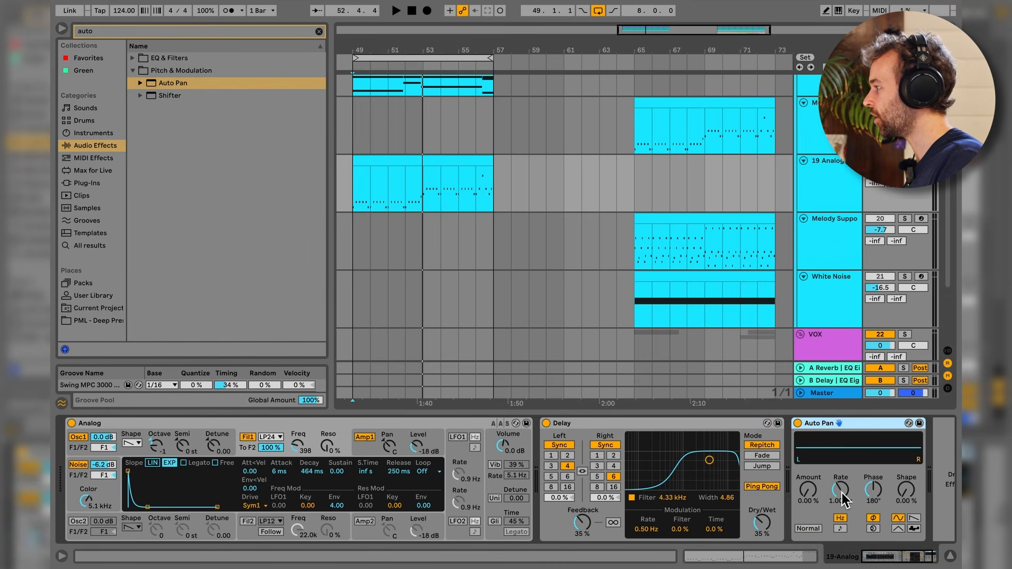
- Set Auto Pan's Amount to 29.4% to match the Melody track, and play the melody
left_click(875, 496)
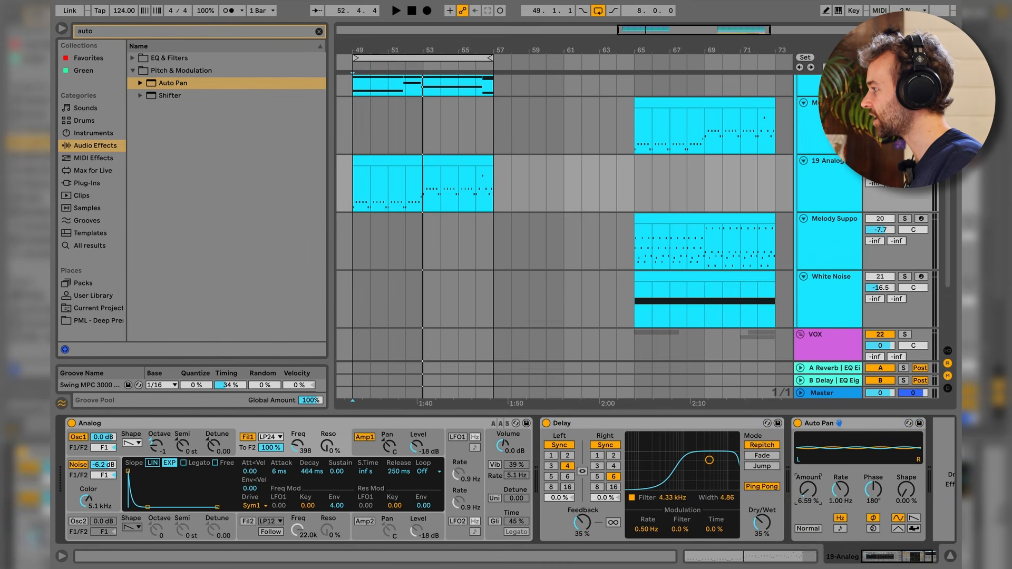
left_click_drag(807, 490, 808, 479)
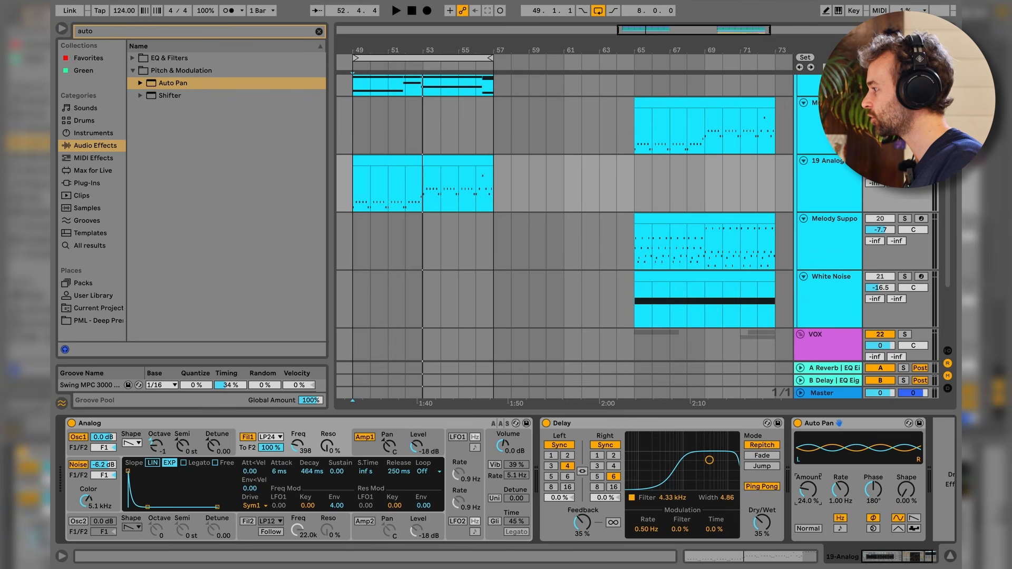
left_click(818, 134)
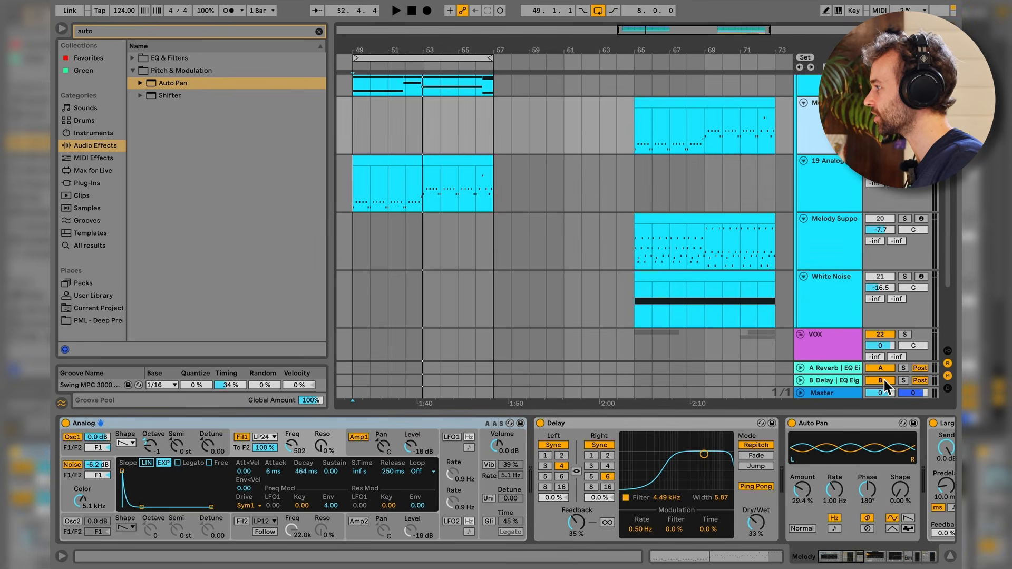
left_click(836, 204)
key("space")
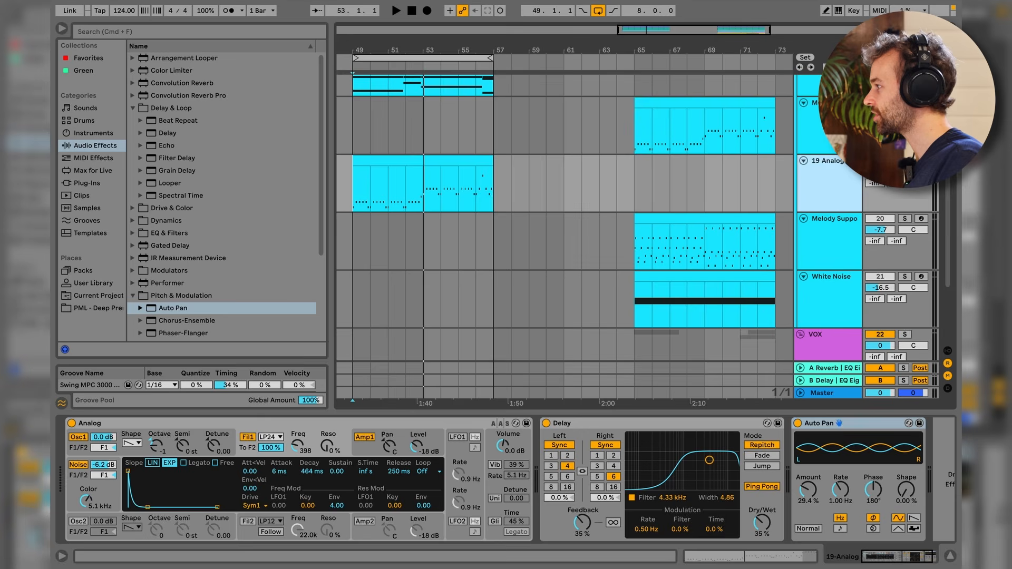
key("Up")
scroll(649, 498, "right", 8)
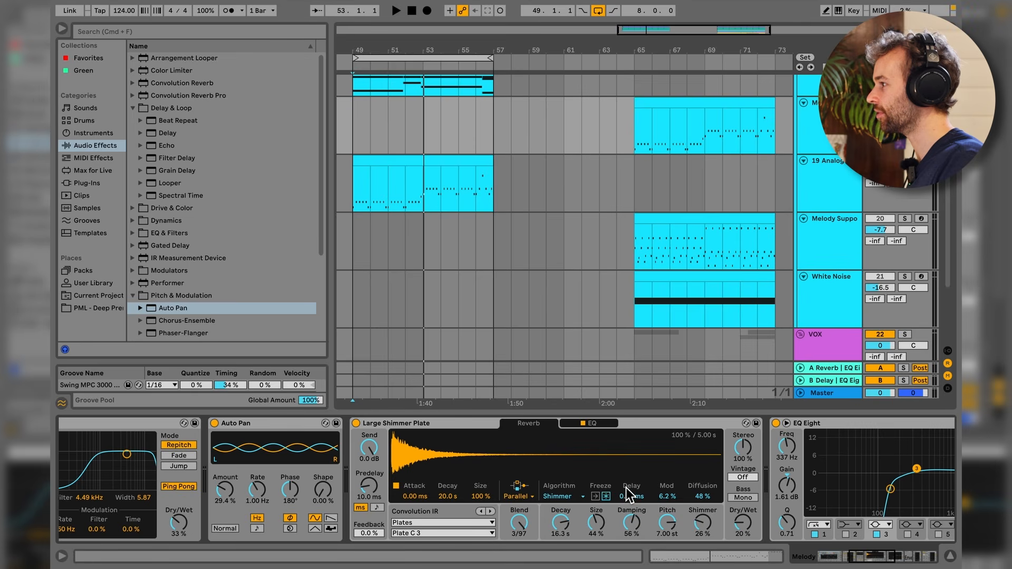
left_click(162, 32)
type("large")
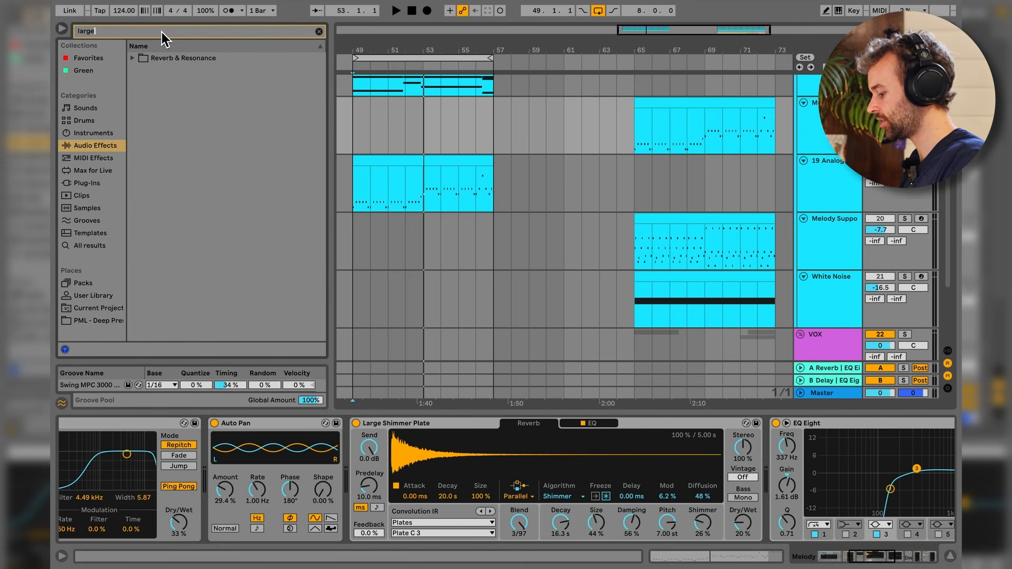
type(" shimmer")
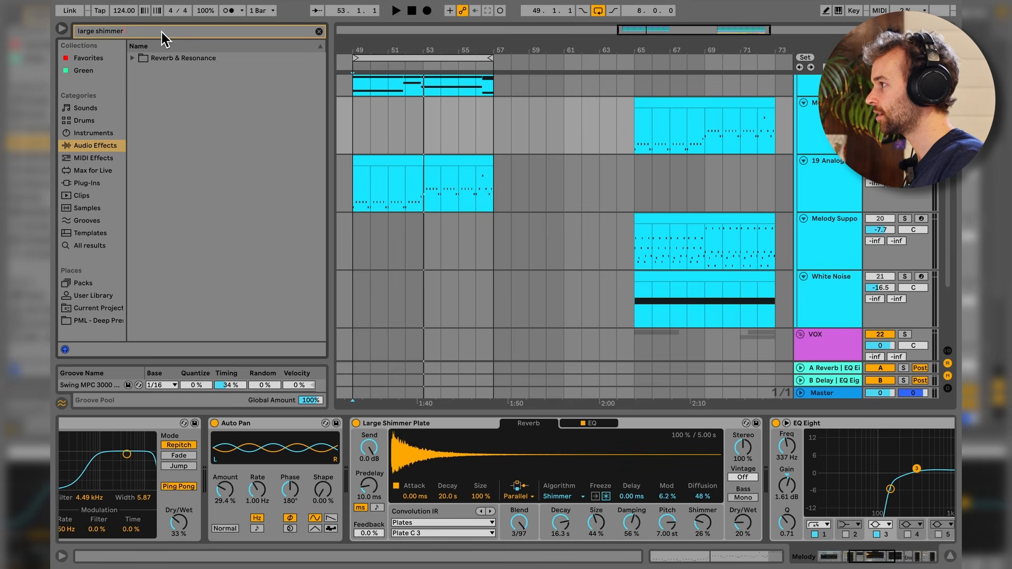
left_click(133, 59)
left_click(145, 71)
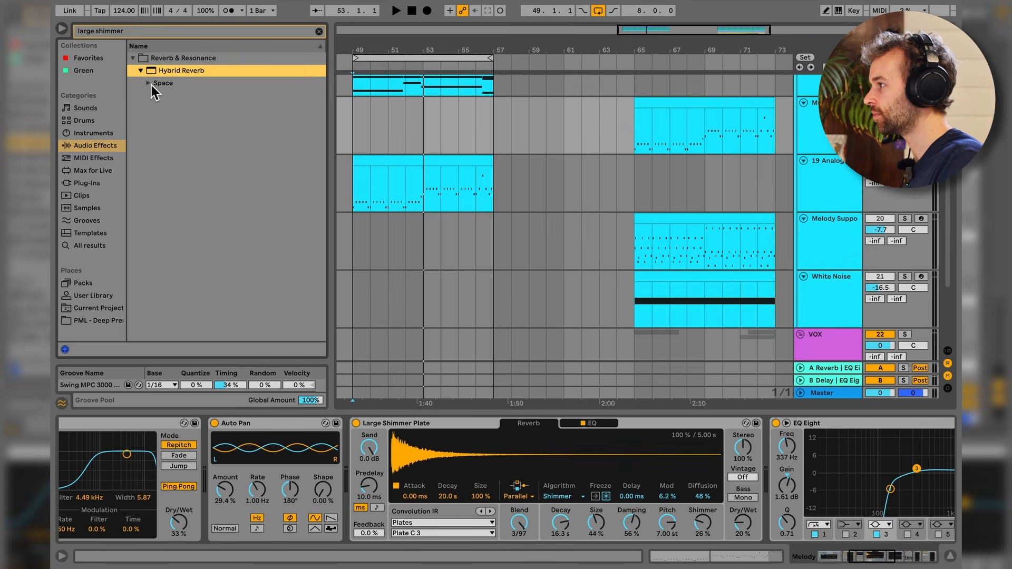
left_click(150, 84)
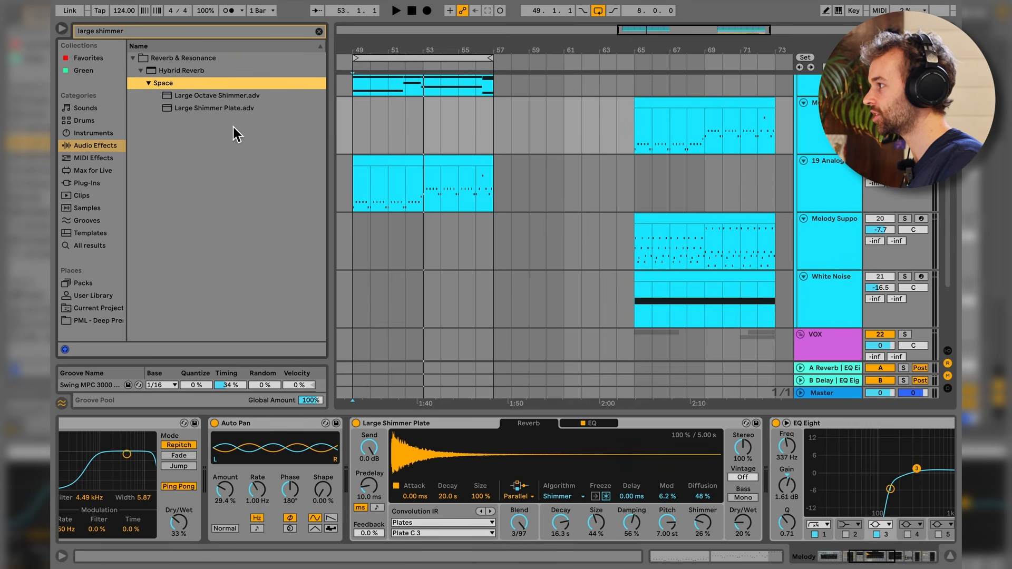
left_click(836, 197)
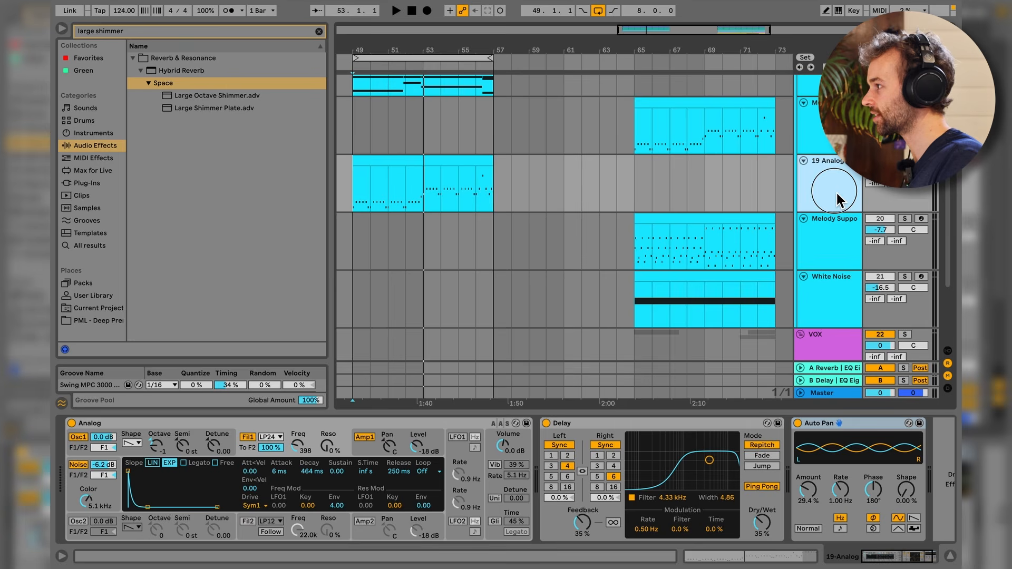
left_click_drag(206, 108, 935, 463)
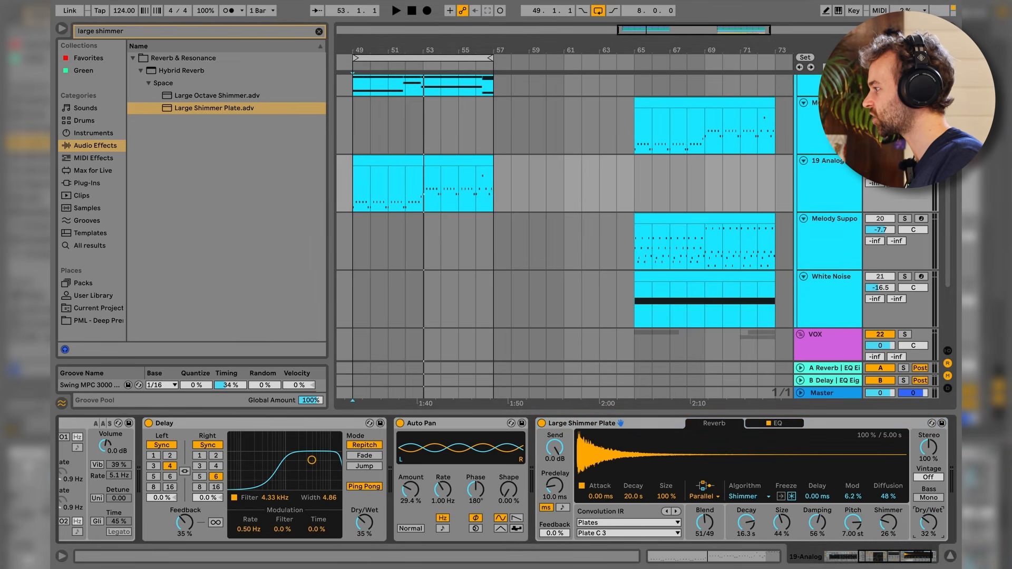
- Lower the Large Shimmer Plate's Dry/Wet to about 26% and play the melody from bar 49
left_click_drag(929, 524, 930, 529)
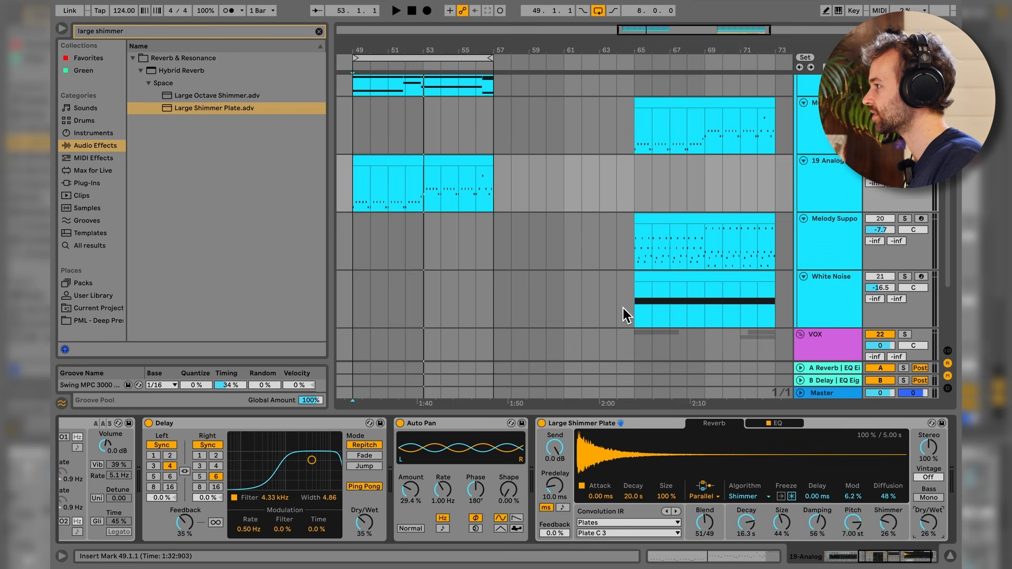
left_click(384, 134)
key("space")
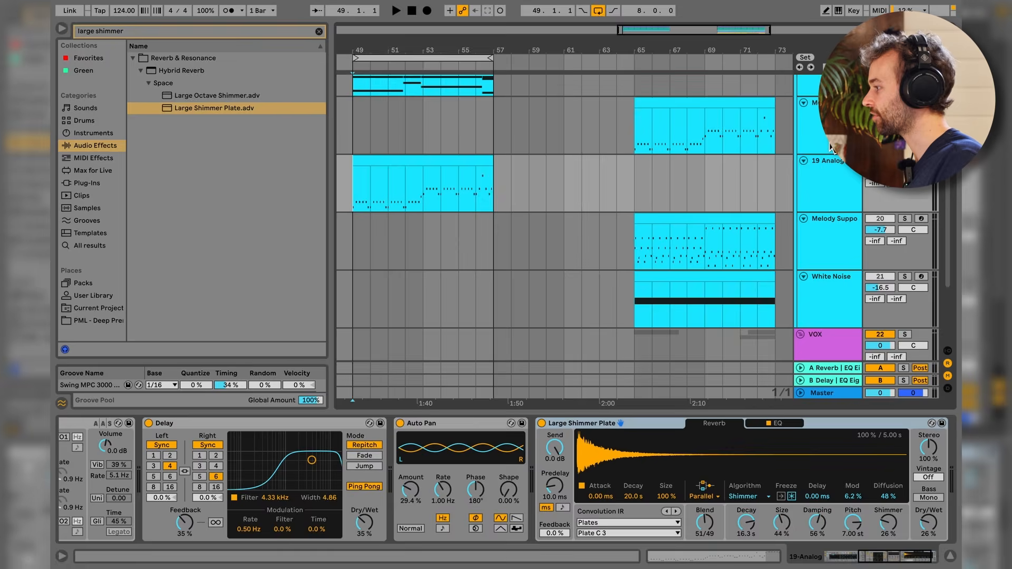
left_click(832, 117)
scroll(621, 475, "right", 2)
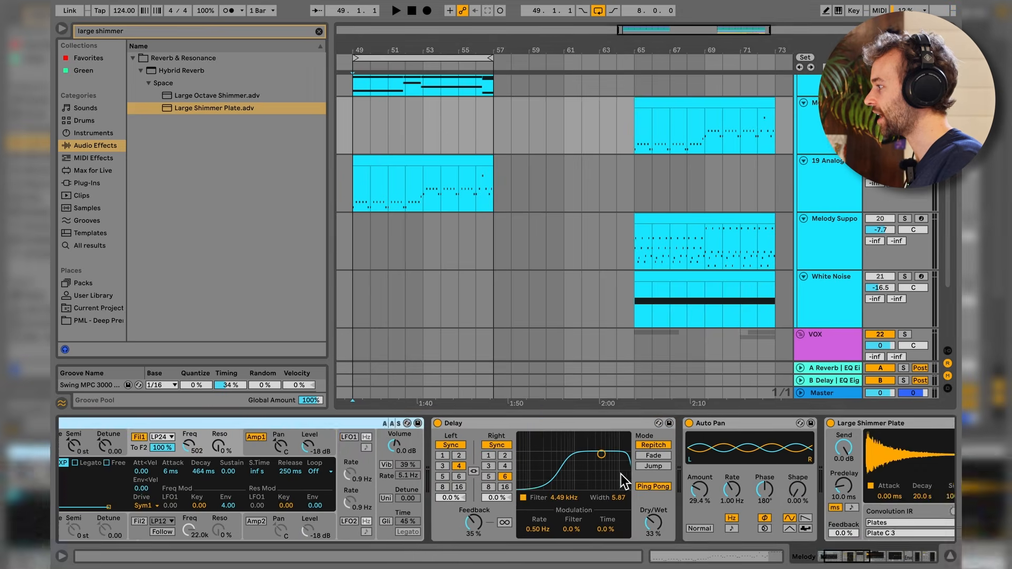
scroll(621, 474, "right", 5)
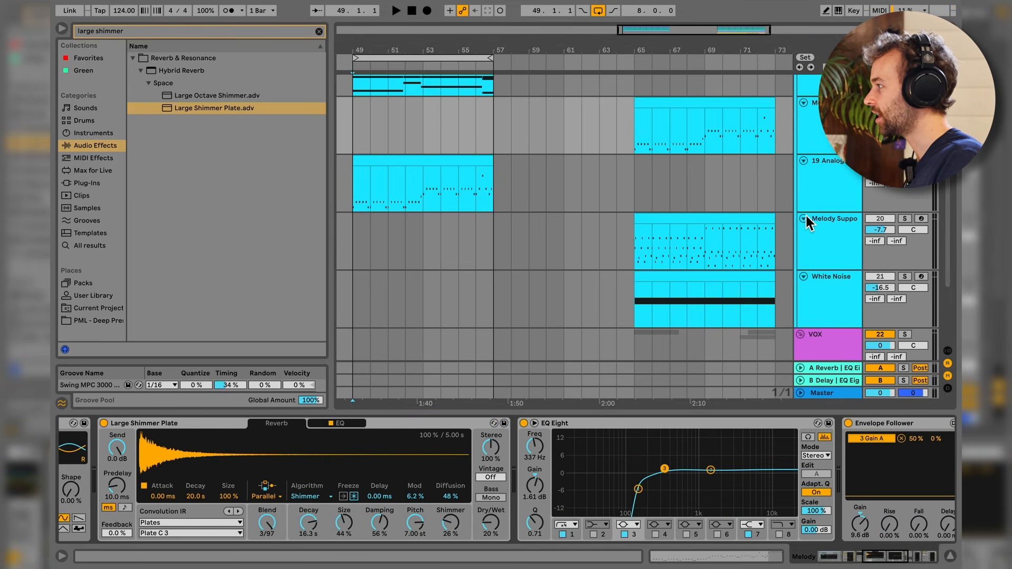
left_click(708, 422)
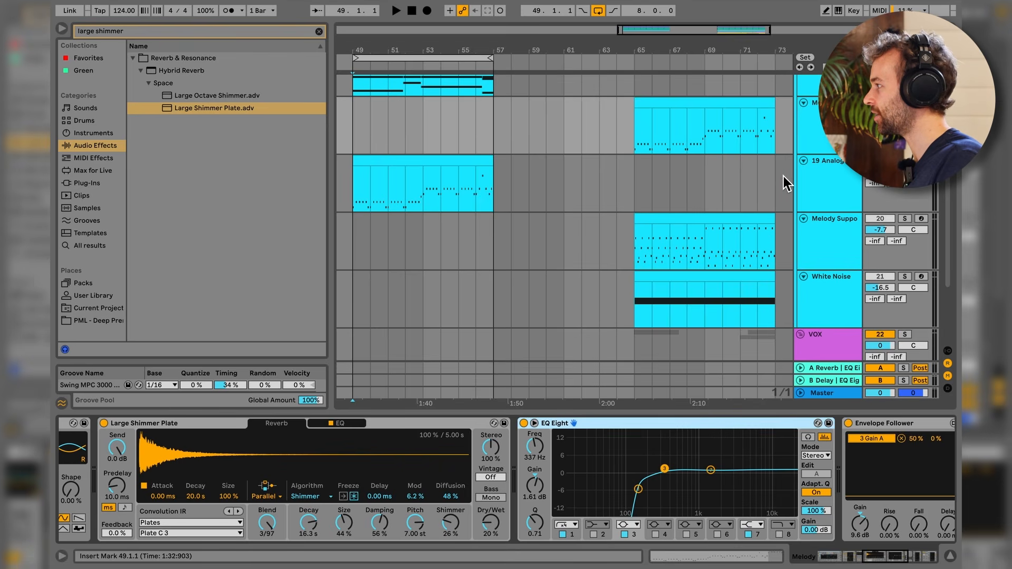
left_click(836, 166)
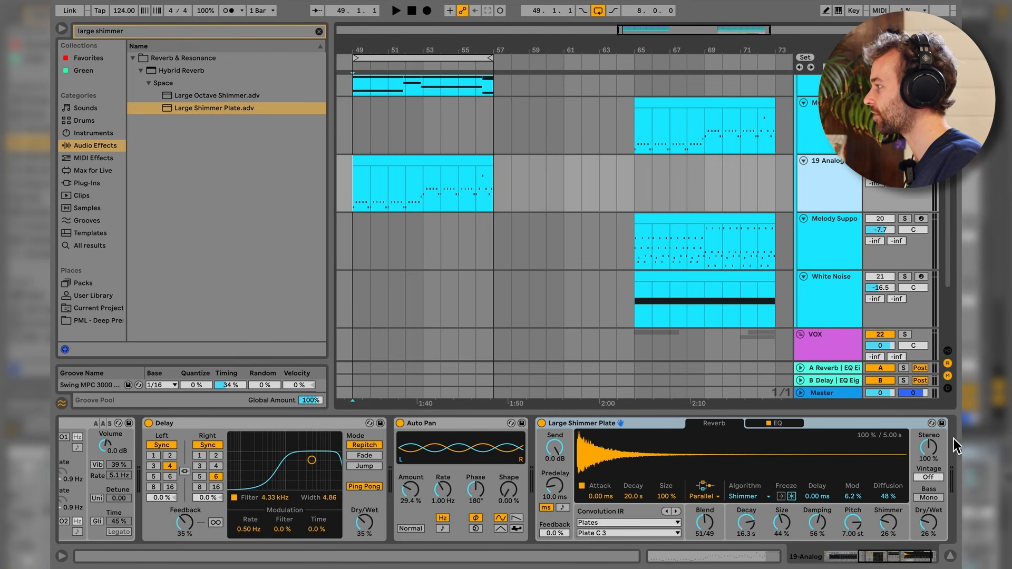
scroll(903, 437, "right", 2)
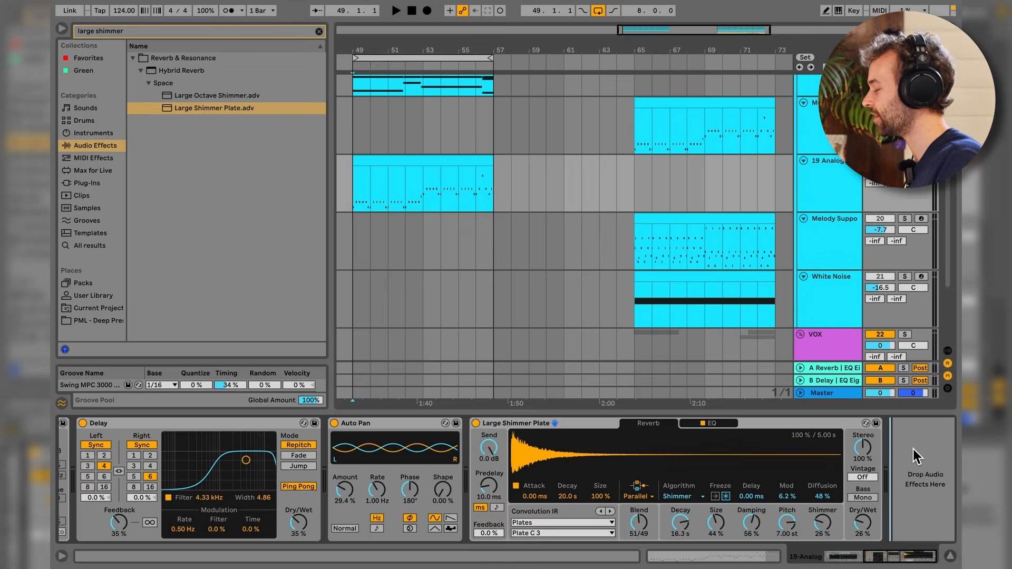
key("super+v")
- Set the low-cut frequency of 19 Analog's EQ Eight to 156 Hz while playing the melody
key("space")
mouse_move(761, 488)
left_mouse_down()
mouse_move(679, 486)
mouse_move(754, 485)
left_mouse_up()
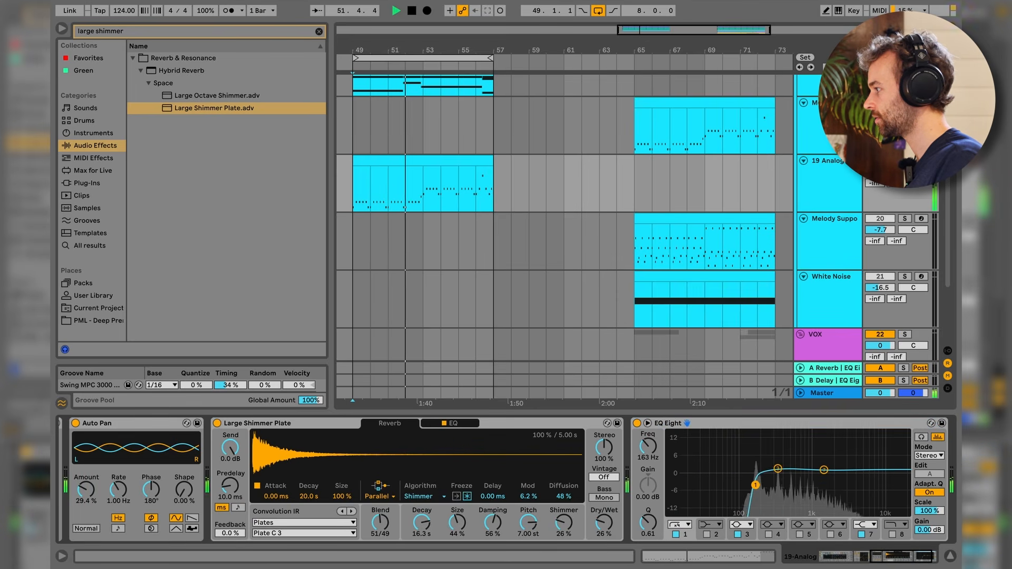
key("space")
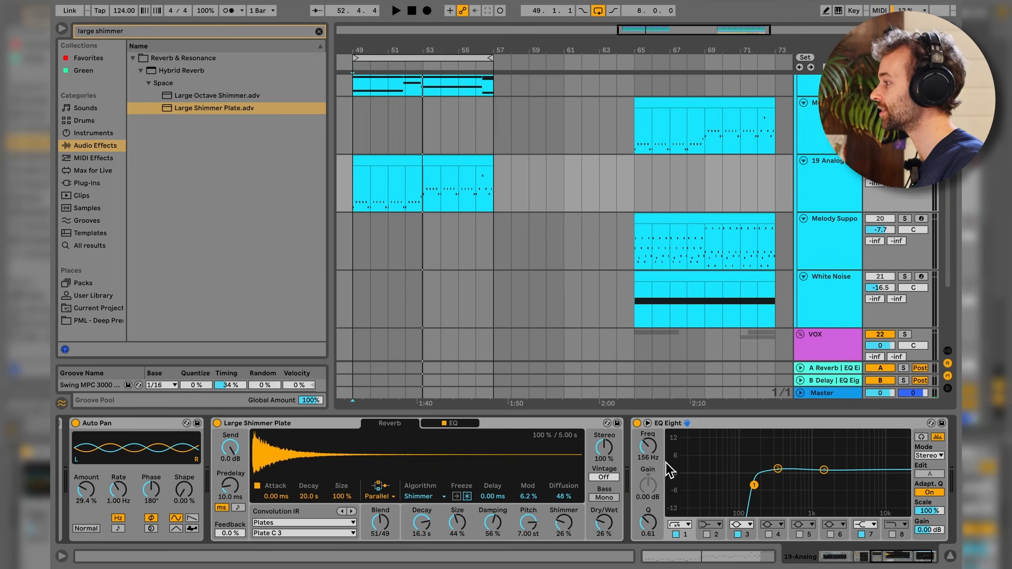
left_click(834, 124)
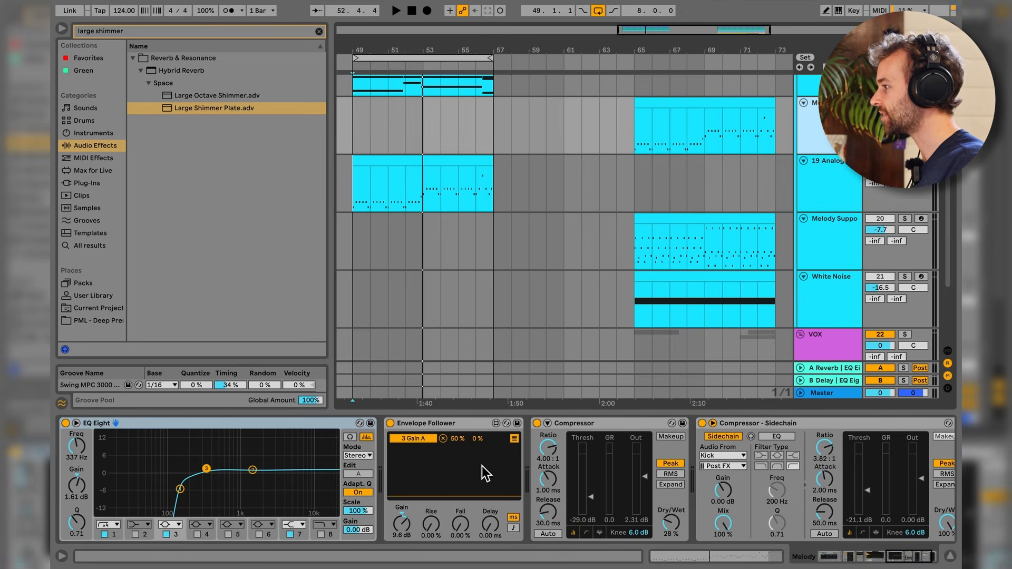
left_click(432, 426)
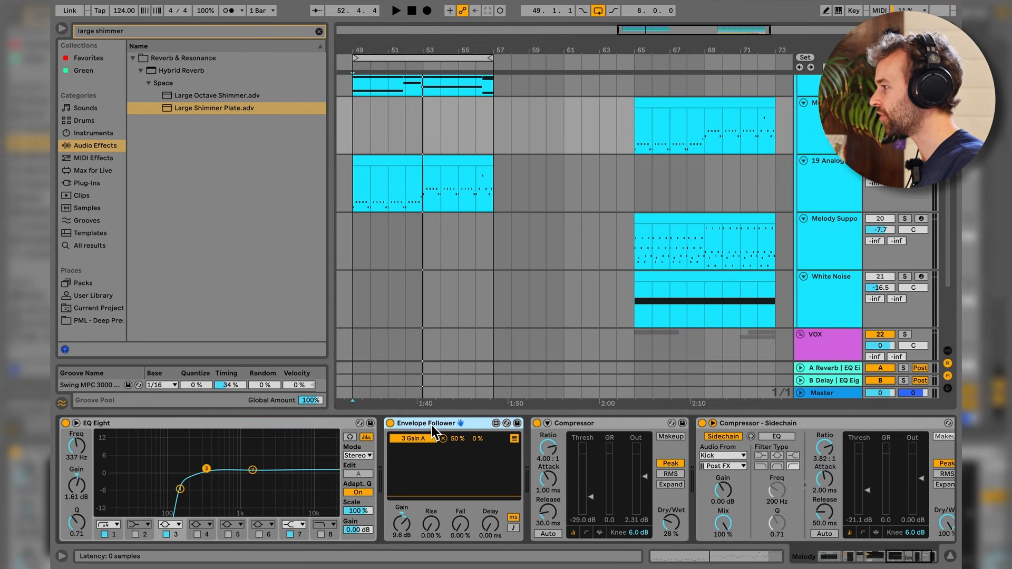
double_click(432, 426)
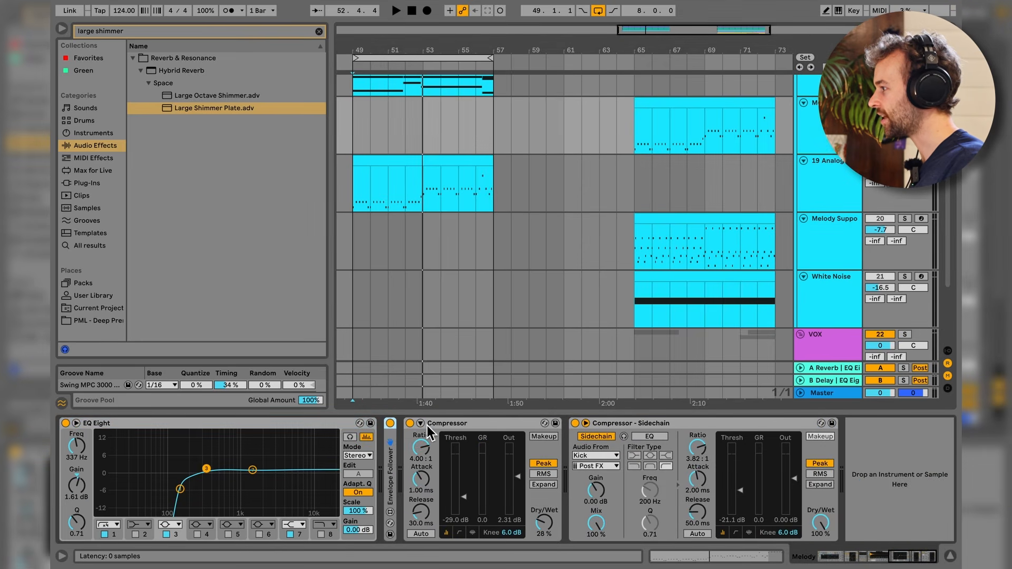
left_click(498, 424)
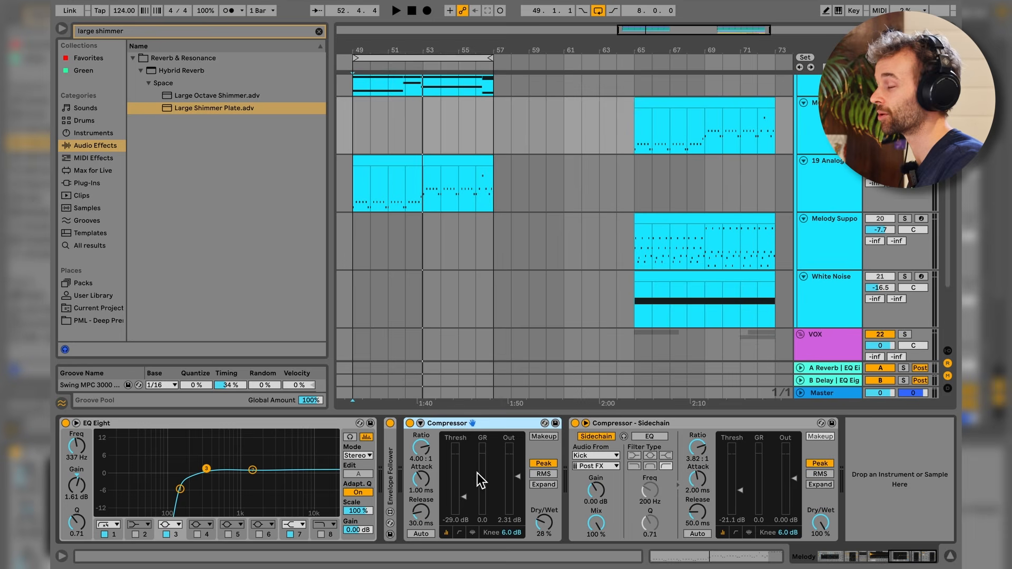
- Clear the browser search and add a Compressor from the Dynamics effects after EQ Eight on 19 Analog
left_click(855, 183)
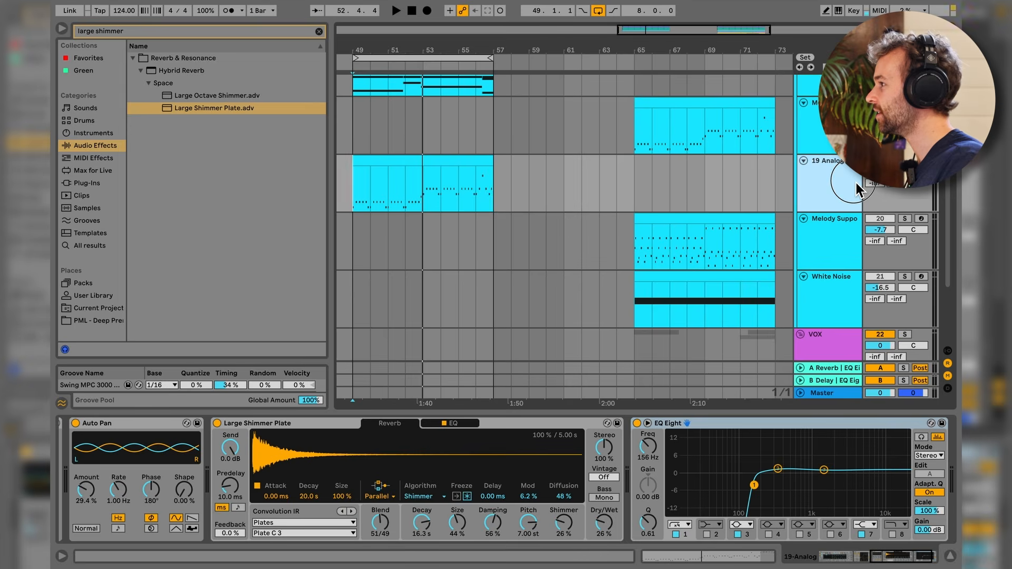
left_click(322, 31)
left_click(138, 221)
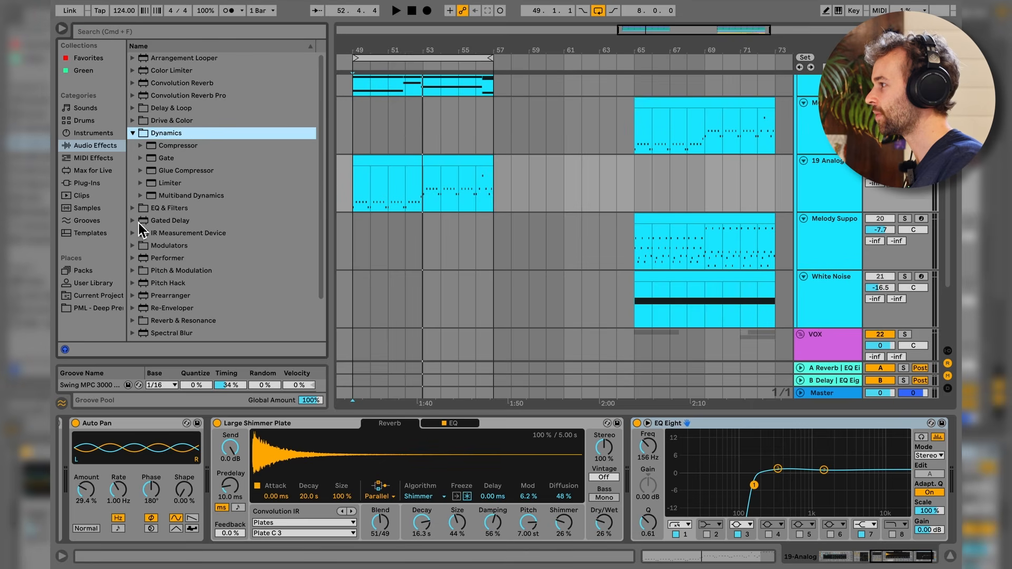
left_click_drag(166, 145, 928, 479)
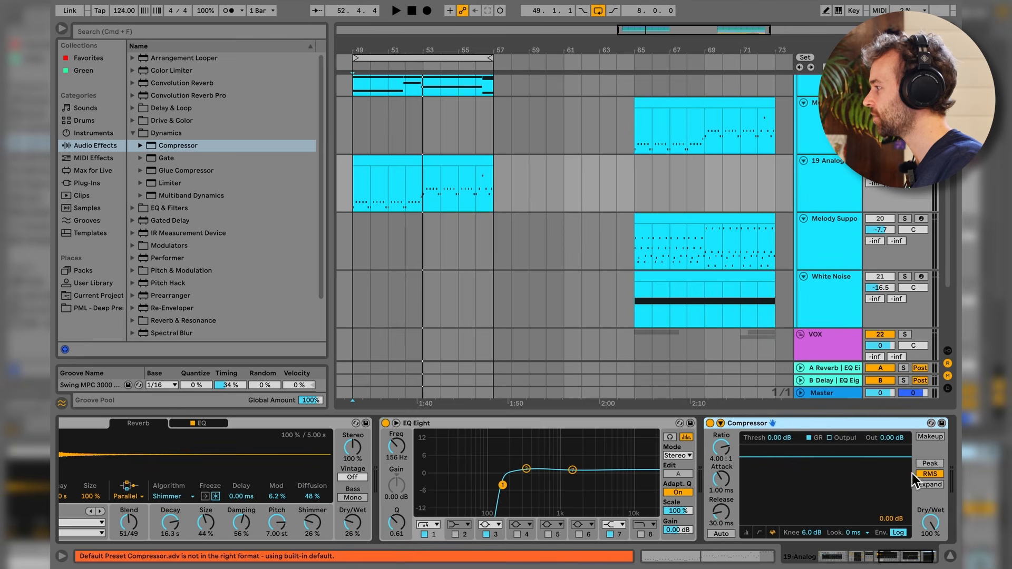
- Switch the new Compressor to Peak mode and set its threshold to -29.9 dB while playing the melody
left_click_drag(782, 438, 782, 454)
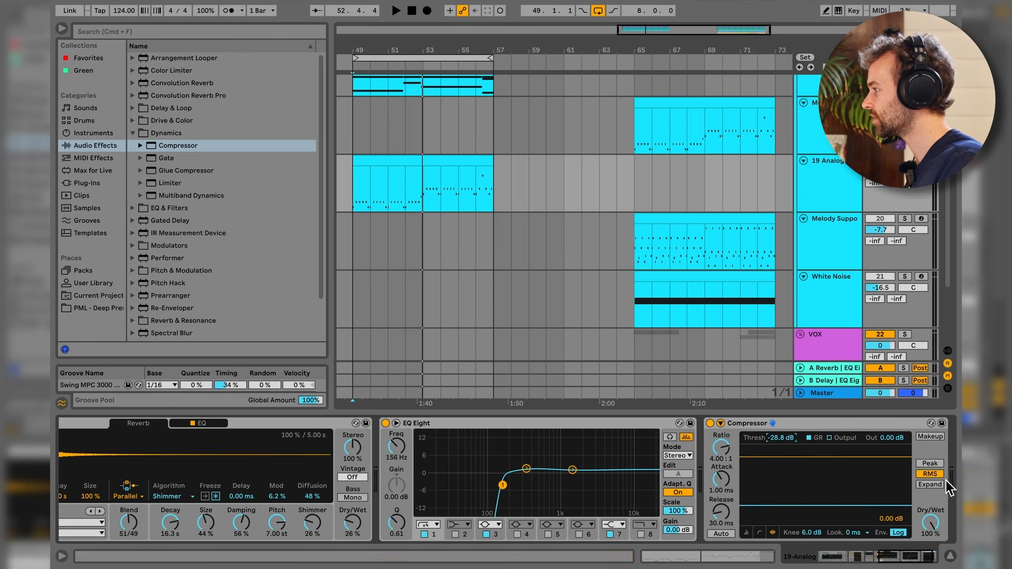
left_click(931, 464)
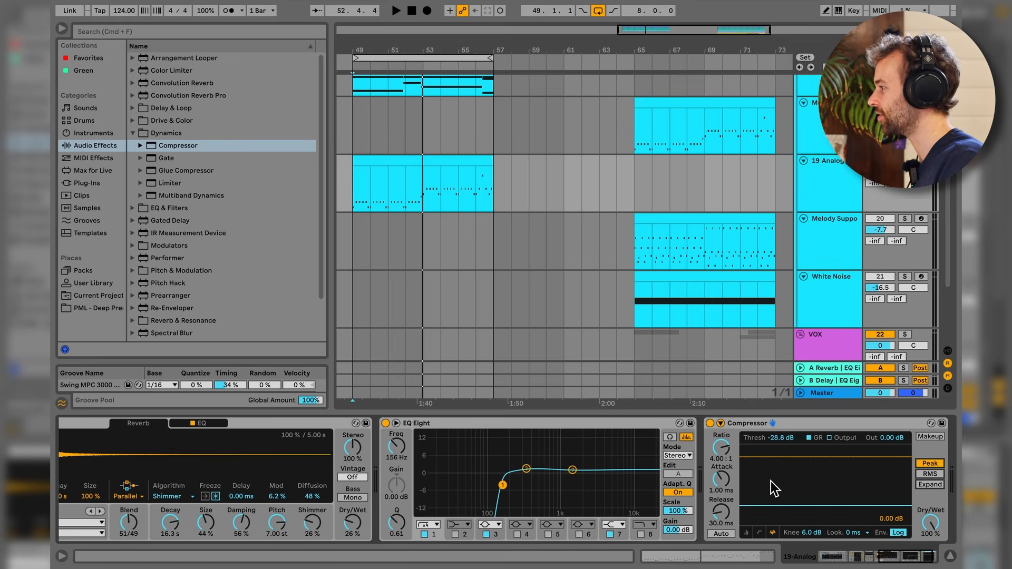
key("space")
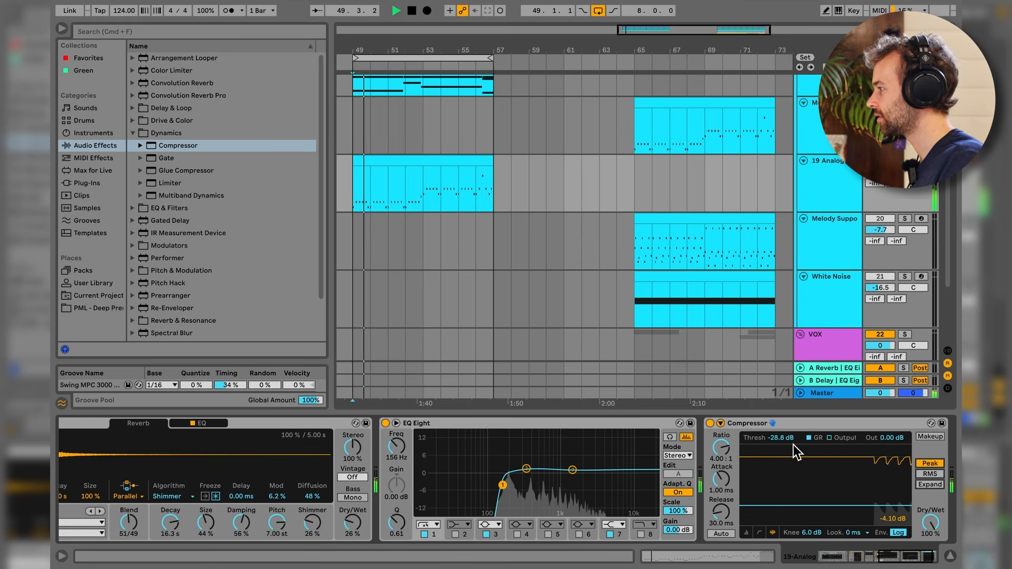
left_click_drag(793, 445, 793, 443)
key("space")
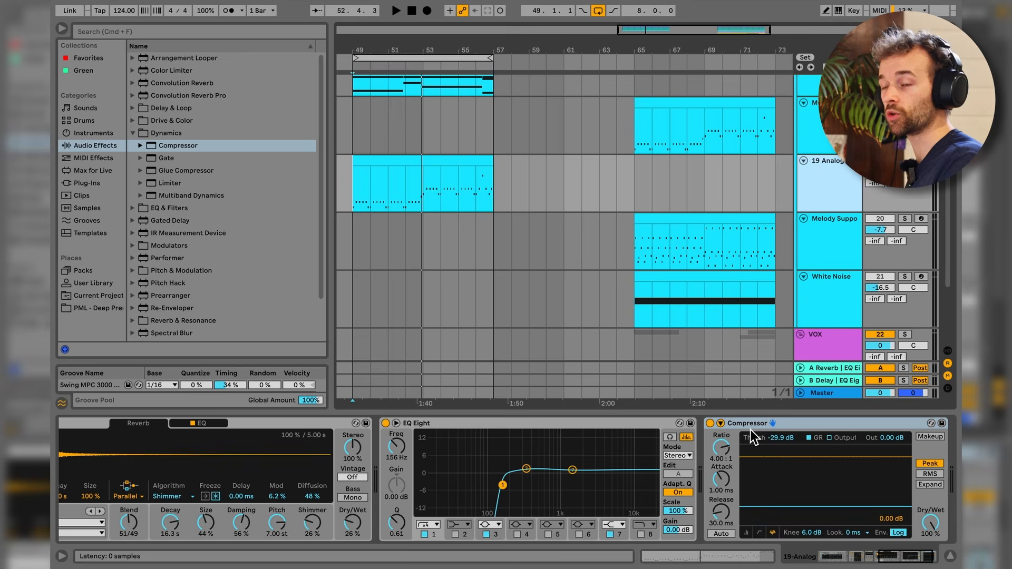
- Try a longer attack of 1.70 ms and release of 59.7 ms on the Compressor, and return them to 1.00 ms and 30.0 ms
left_click_drag(721, 479, 722, 477)
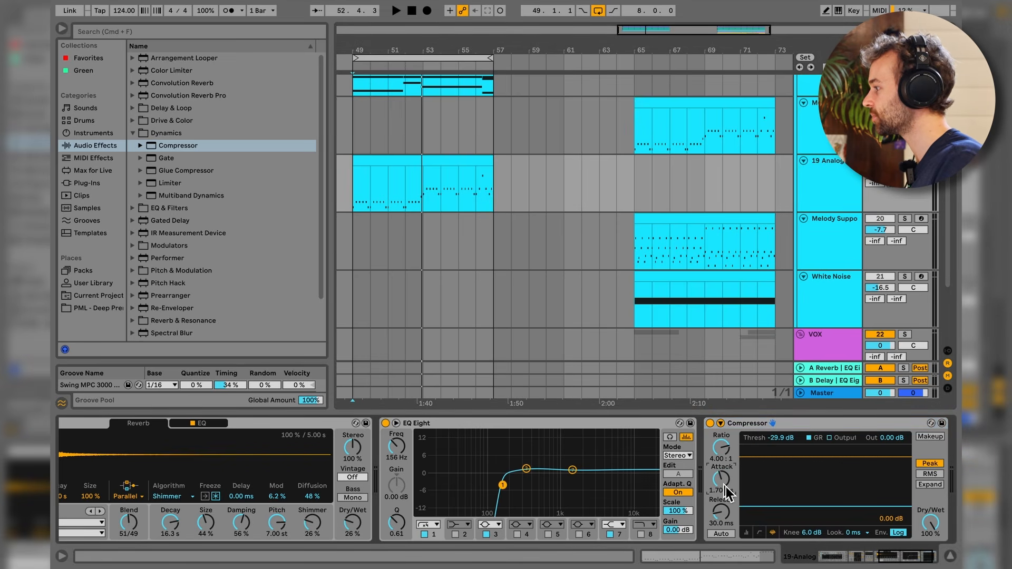
left_click_drag(722, 512, 722, 513)
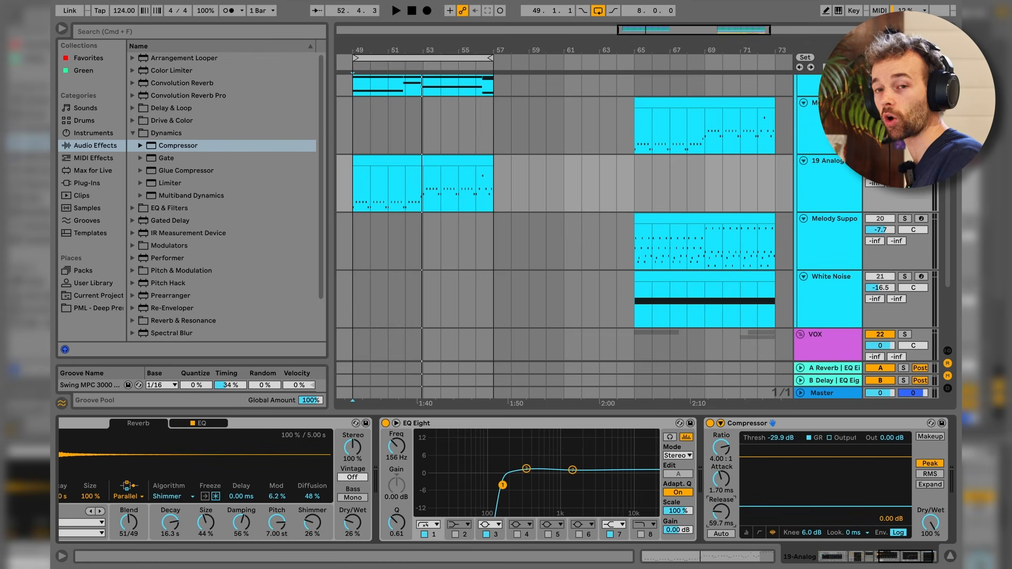
scroll(722, 480, "down", 3)
scroll(721, 513, "down", 3)
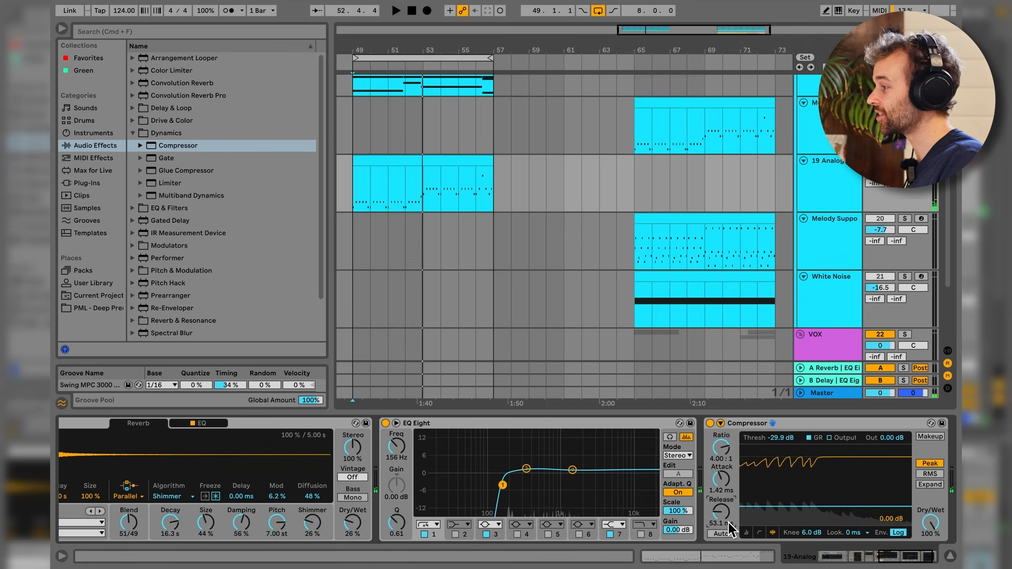
left_click_drag(726, 517, 726, 528)
left_click_drag(723, 480, 724, 490)
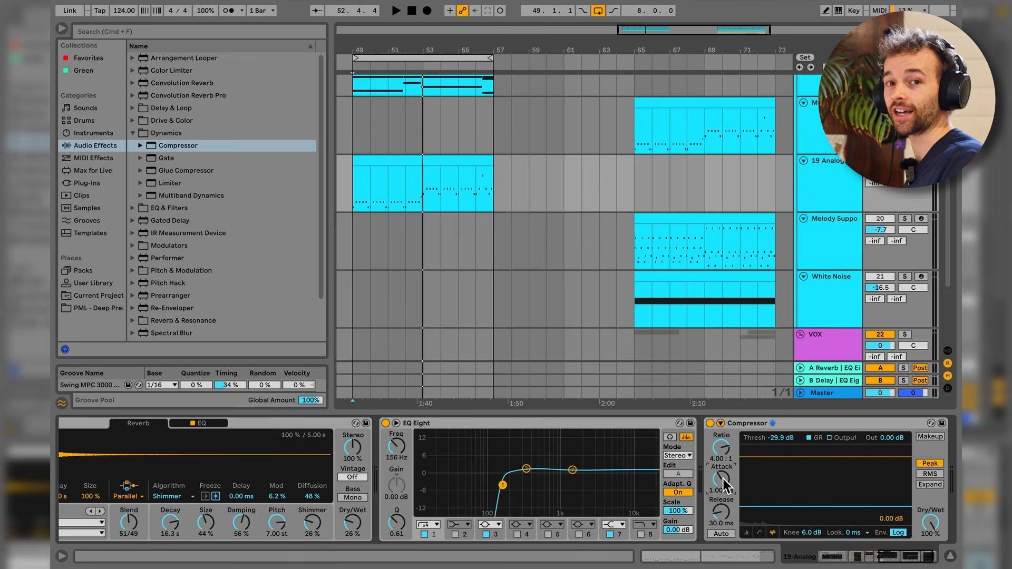
- Copy Melody's Compressor - Sidechain to the end of 19 Analog's chain and set its sidechain audio source to SC
left_click(819, 150)
left_click(785, 426)
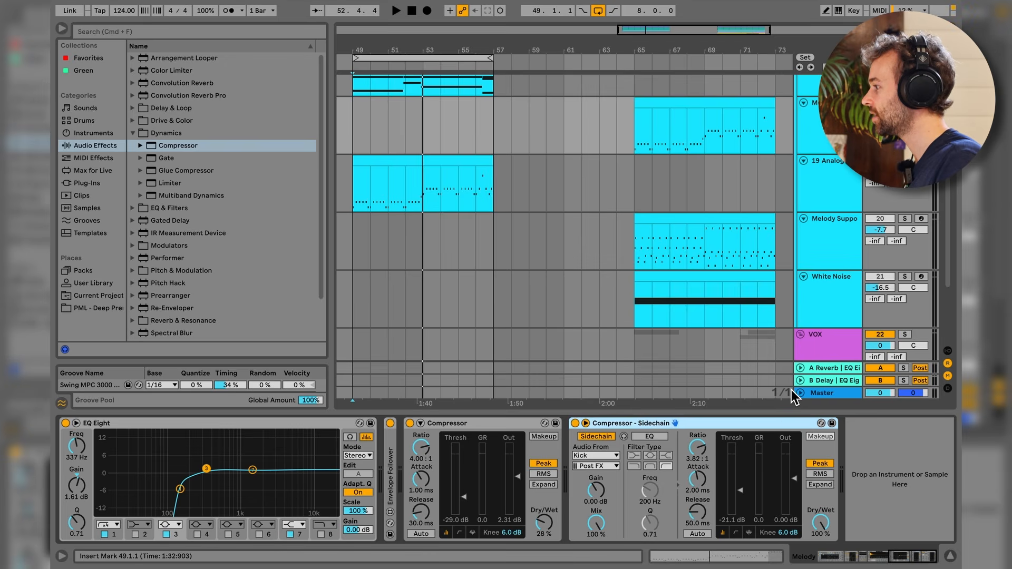
left_click(833, 199)
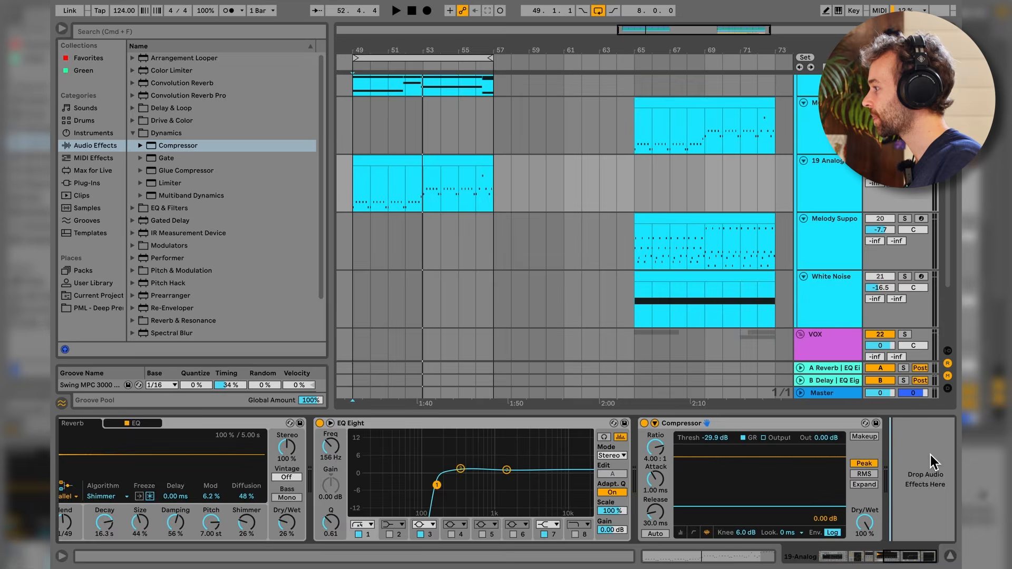
key("super+v")
left_click(722, 456)
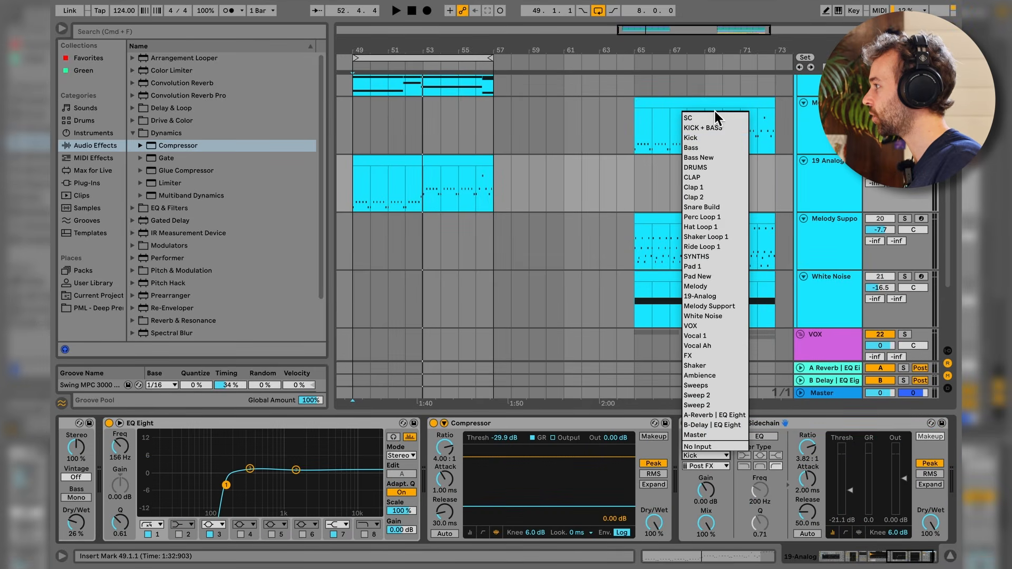
left_click(715, 129)
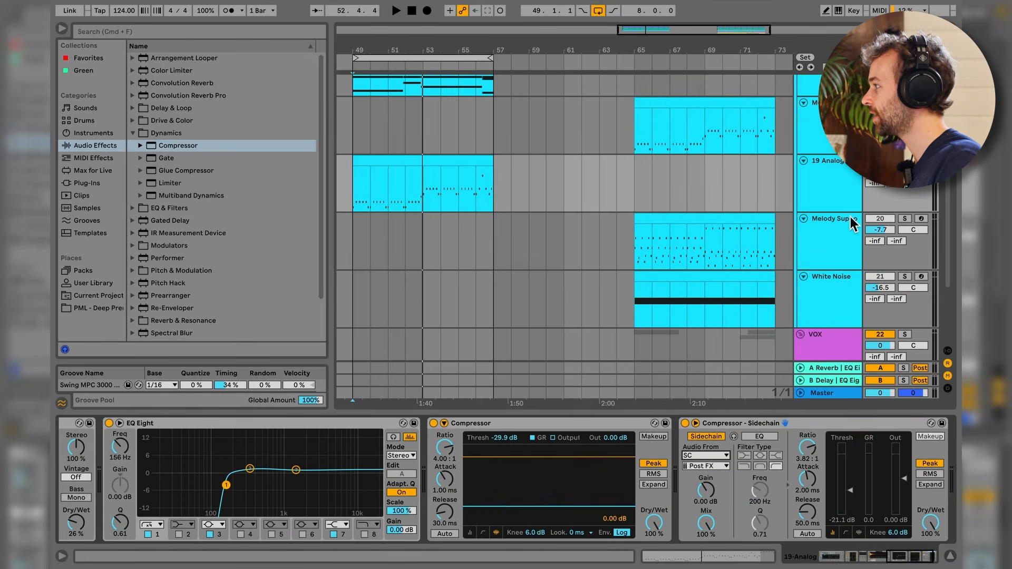
- Rename the 19 Analog track as New Melody and fine-tune its volume
left_click(856, 200)
key("super+r")
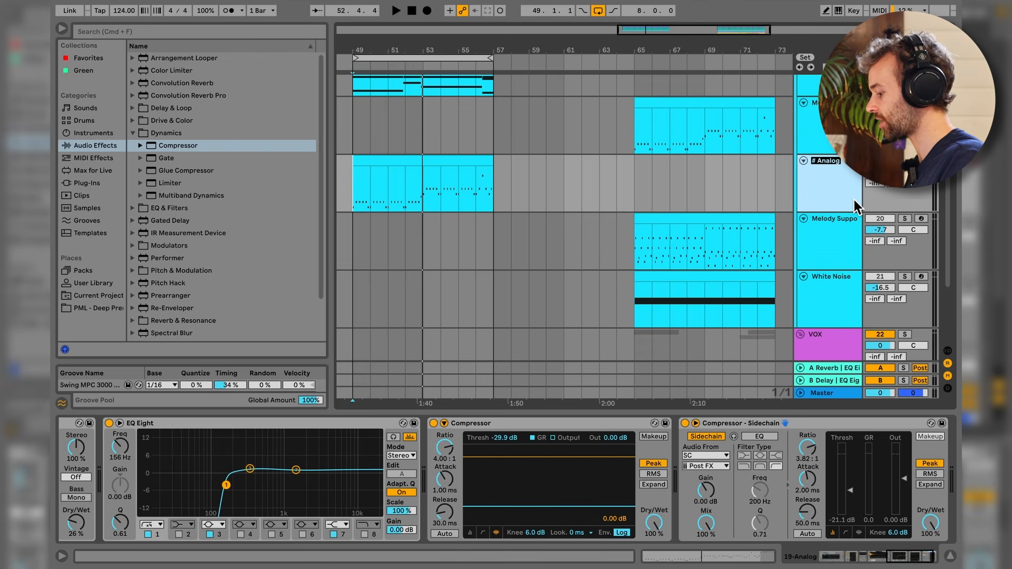
type("New Melody")
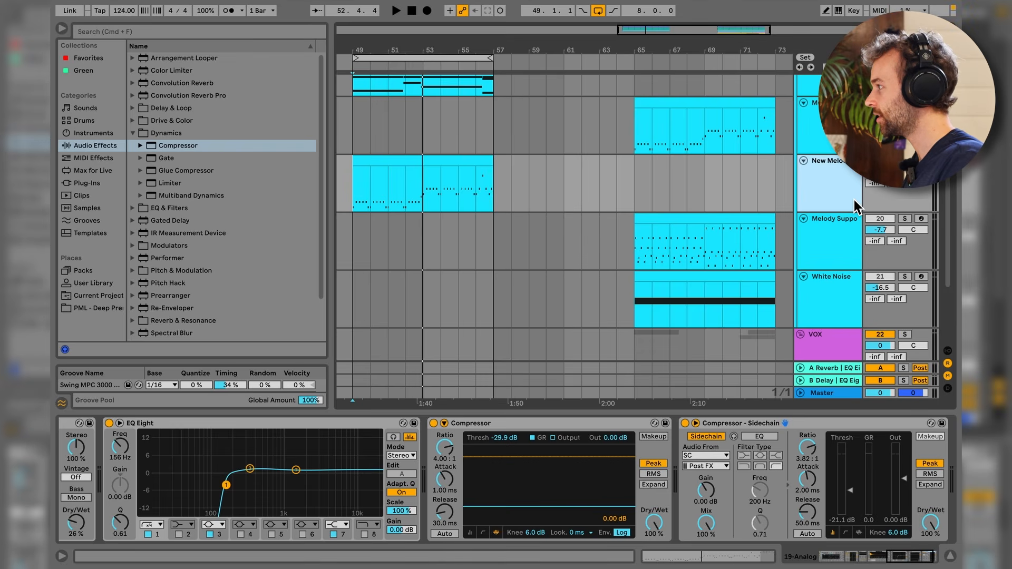
key("Return")
left_click_drag(891, 173, 891, 176)
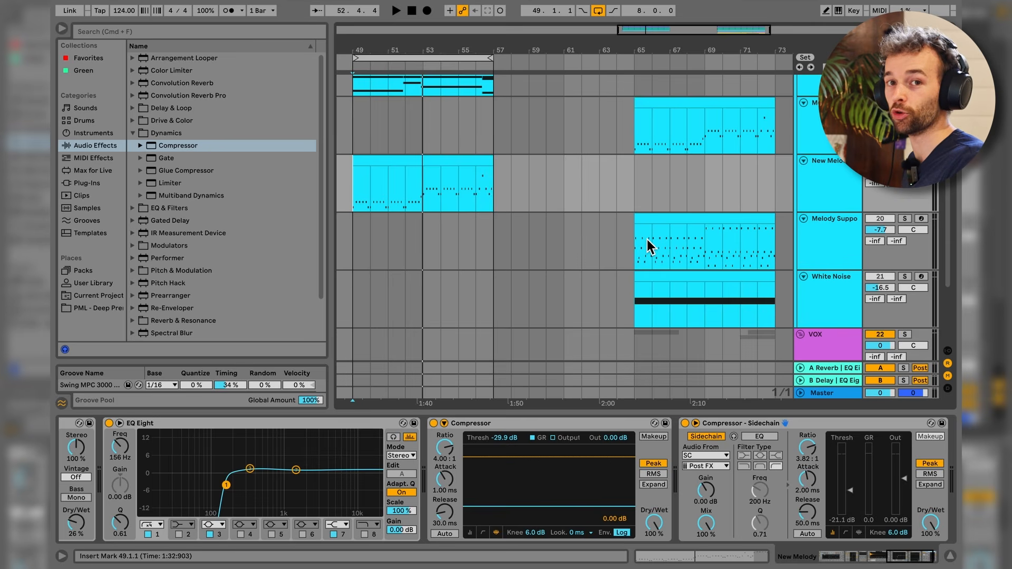
- Play the loop from bar 49 and raise the output gain of New Melody's first Compressor to 3.04 dB
key("space")
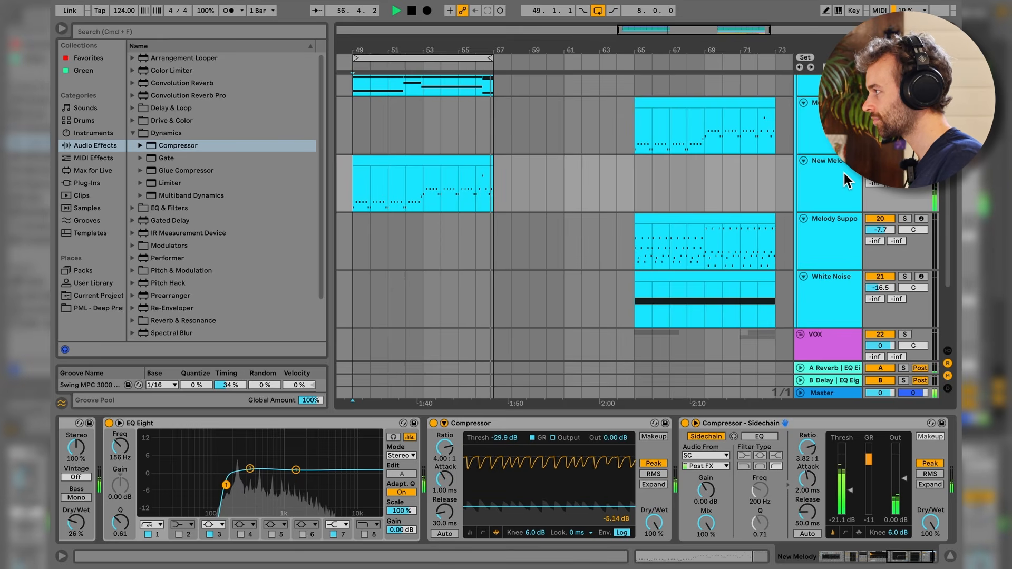
key("space")
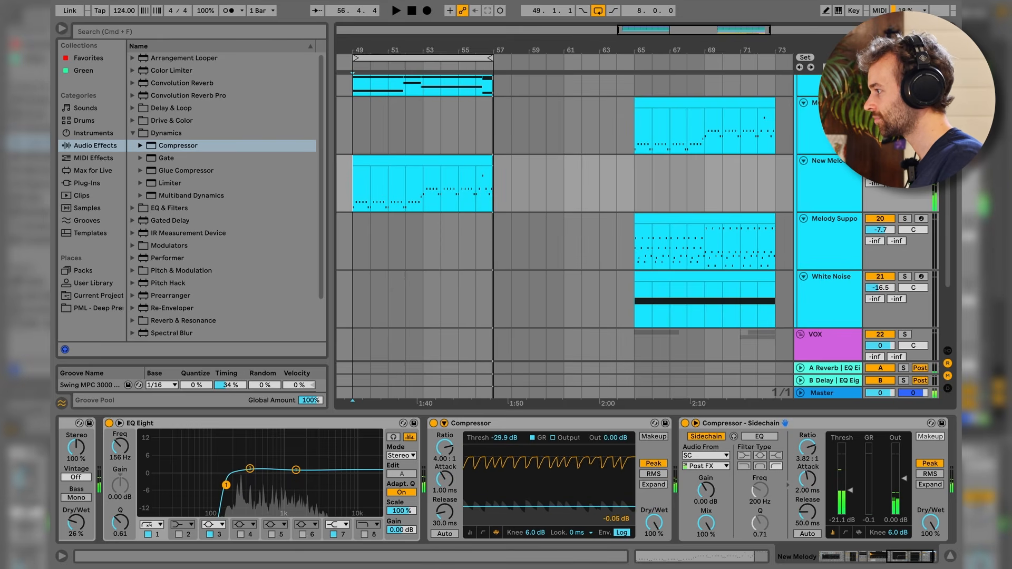
left_click(843, 172)
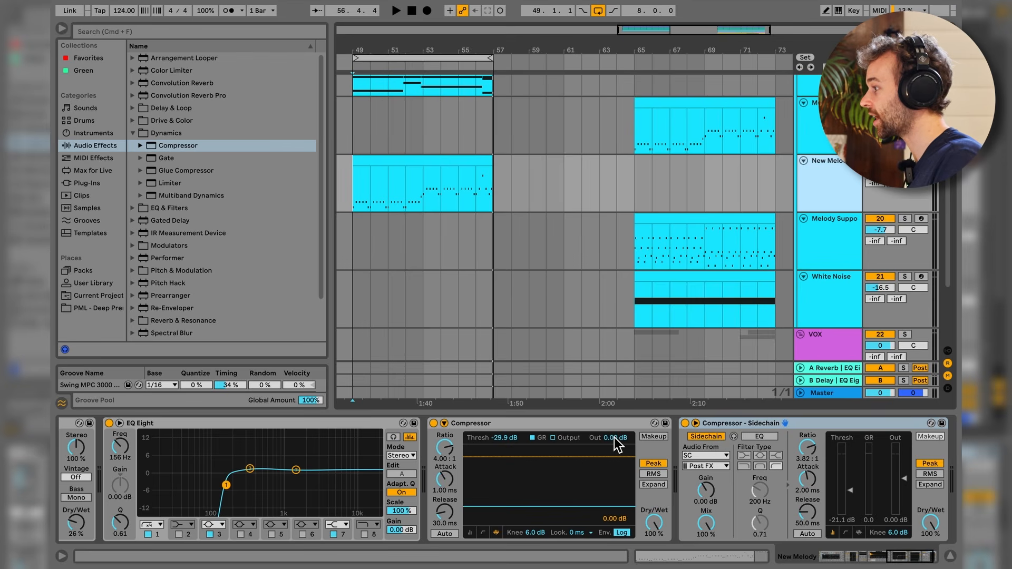
left_click_drag(617, 445, 617, 442)
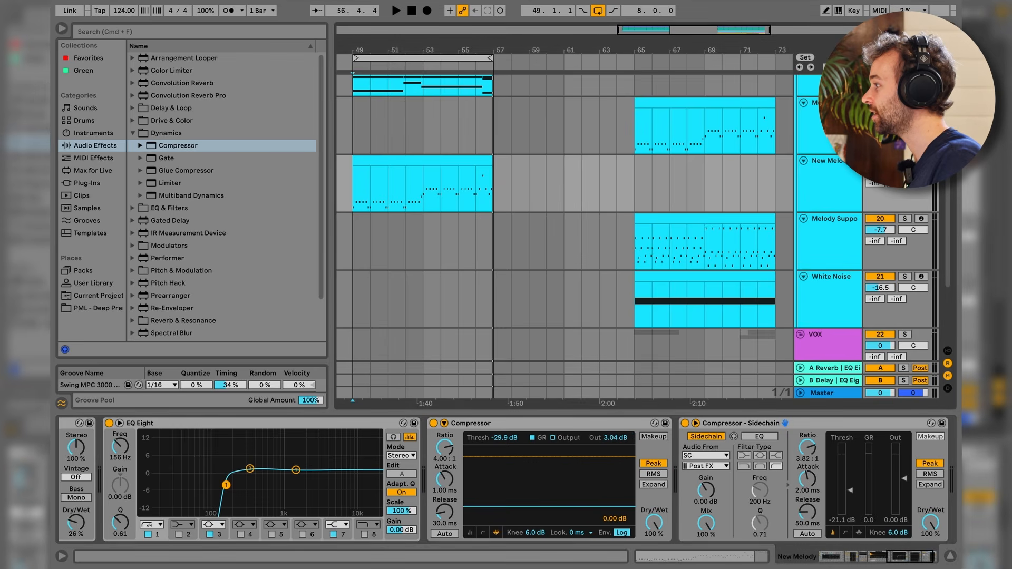
- Duplicate the Melody Support clip from bar 65 to bar 49 and solo its track
left_click(771, 236)
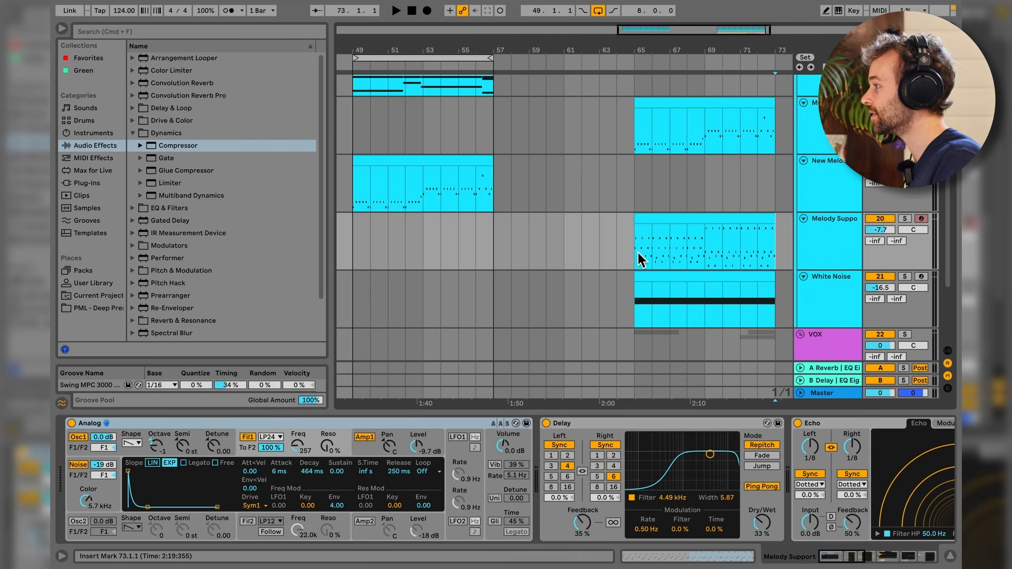
left_click_drag(638, 252, 471, 226)
left_click(776, 245)
key("s")
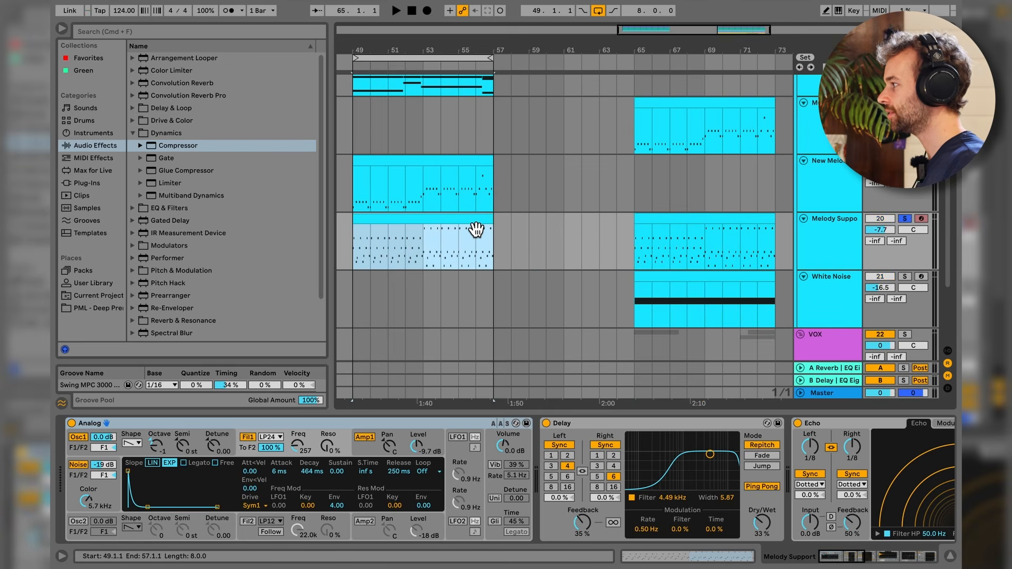
- Play the Melody Support clip, insert a new MIDI track below its track, and move the clip at bar 49 onto it
key("space")
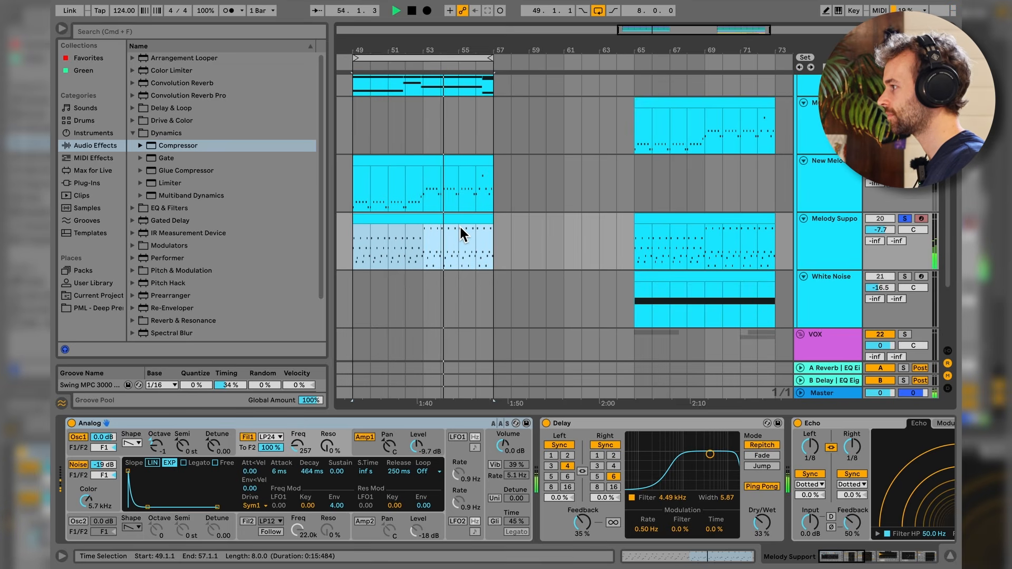
key("space")
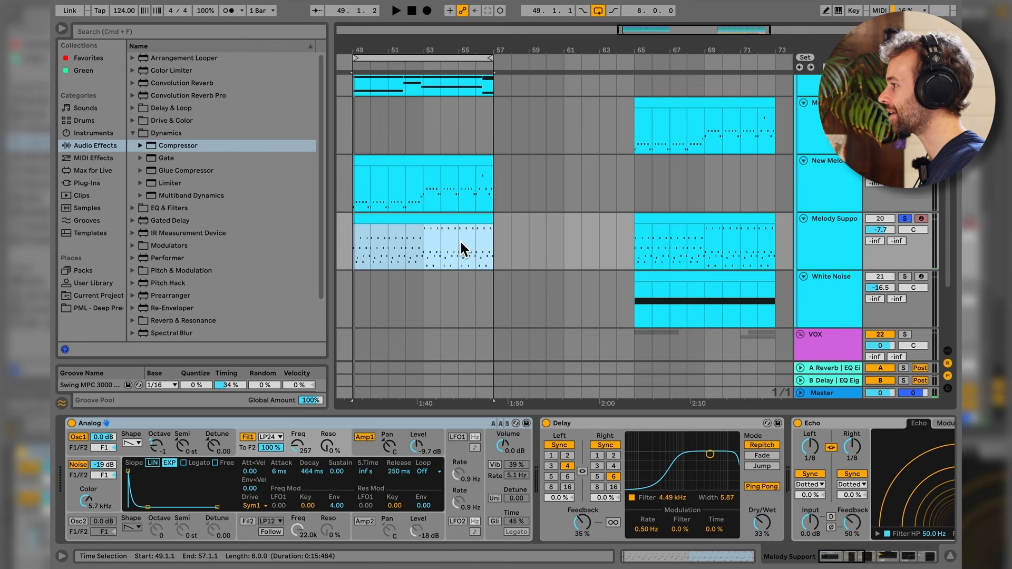
left_click(833, 251)
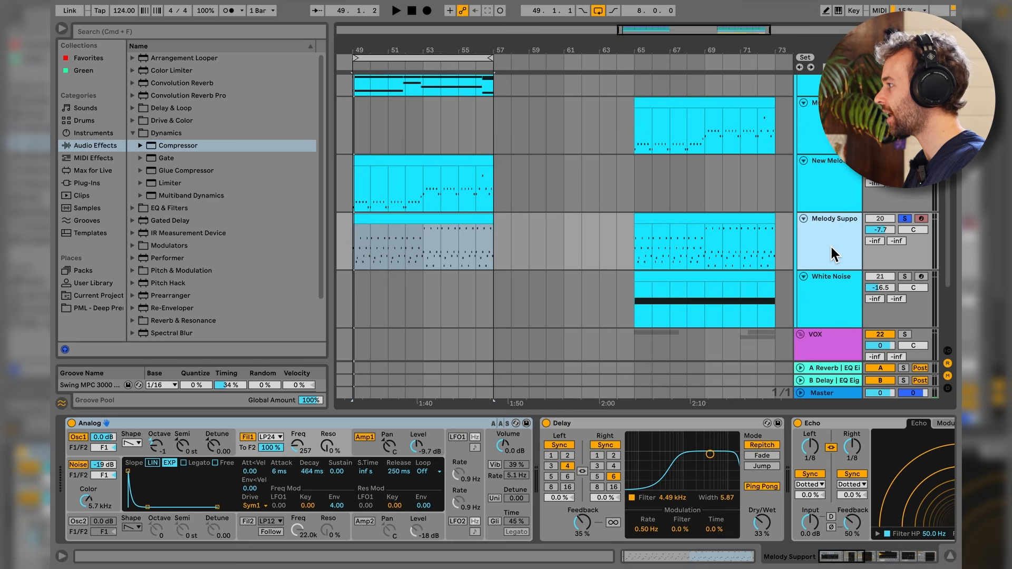
key("super+shift+t")
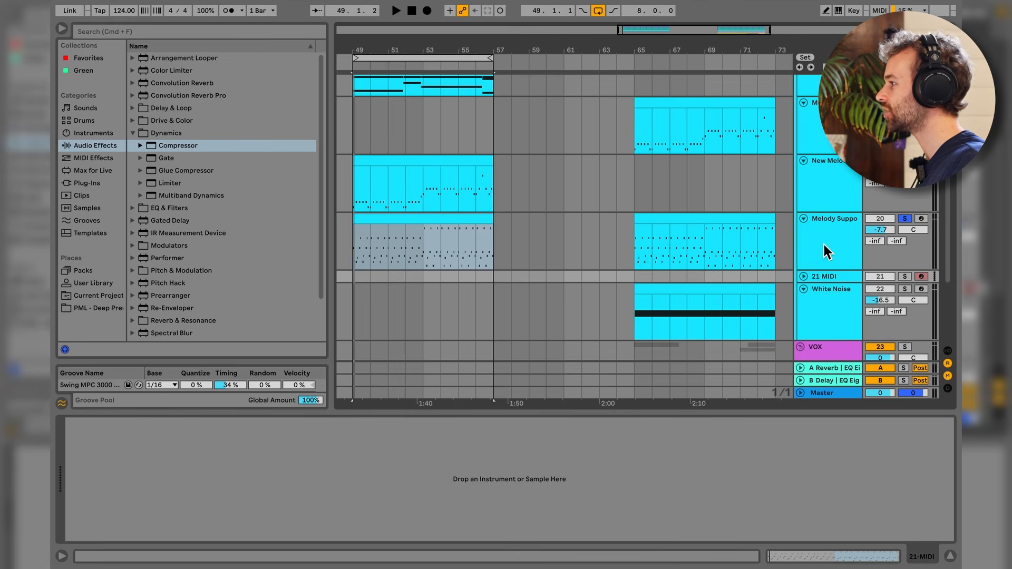
left_click_drag(477, 223, 477, 274)
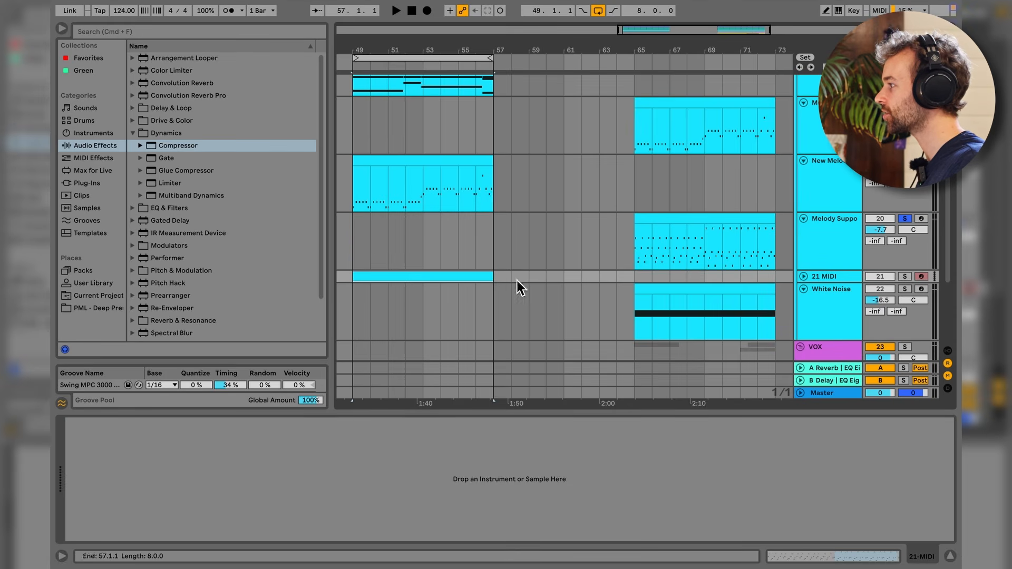
- Open the clip moved to the 21 MIDI track and examine the note patterns in bars 1–4 and 5–8
double_click(442, 283)
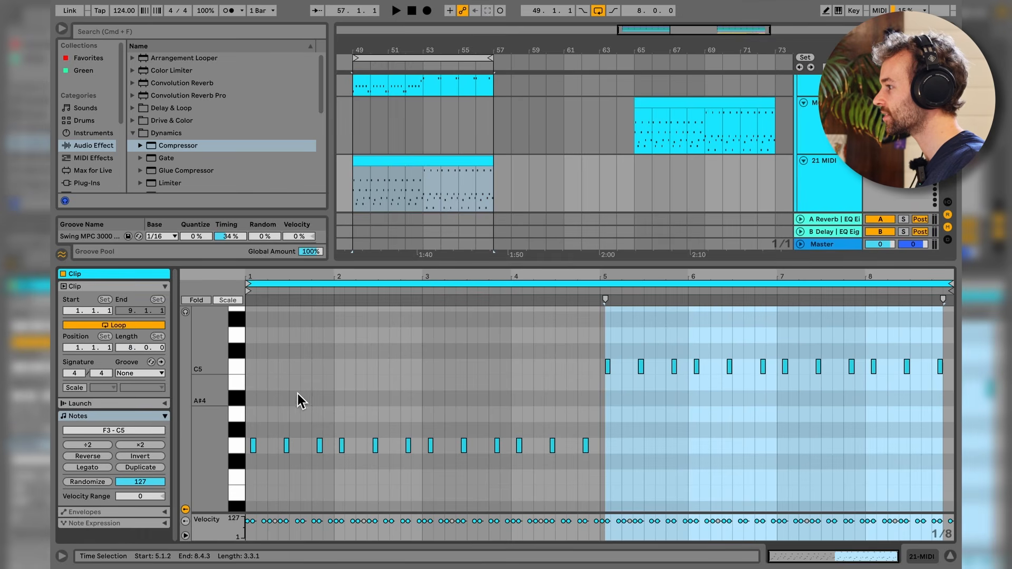
left_click_drag(232, 402, 233, 424)
scroll(372, 367, "down", 3)
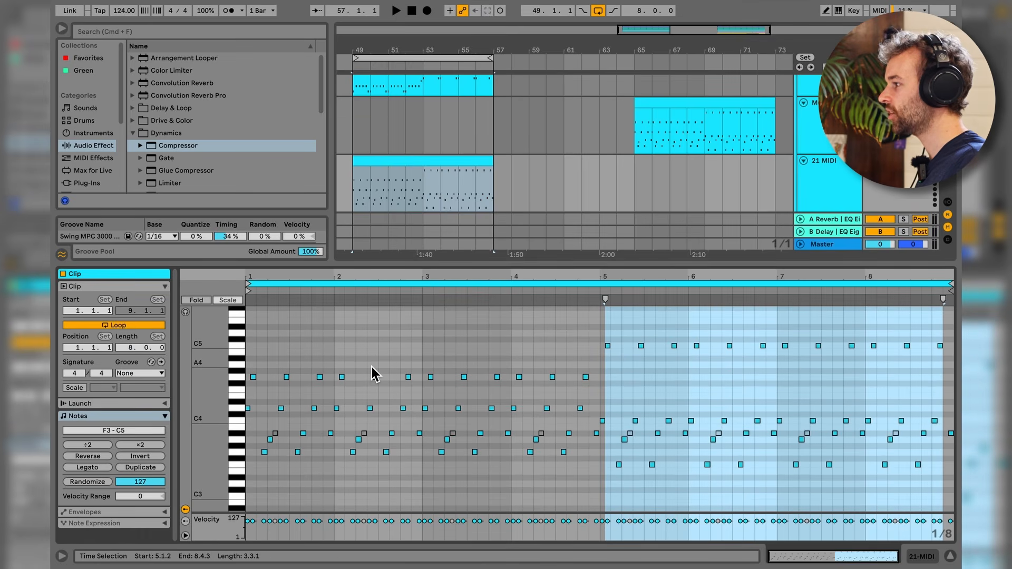
left_click(252, 362)
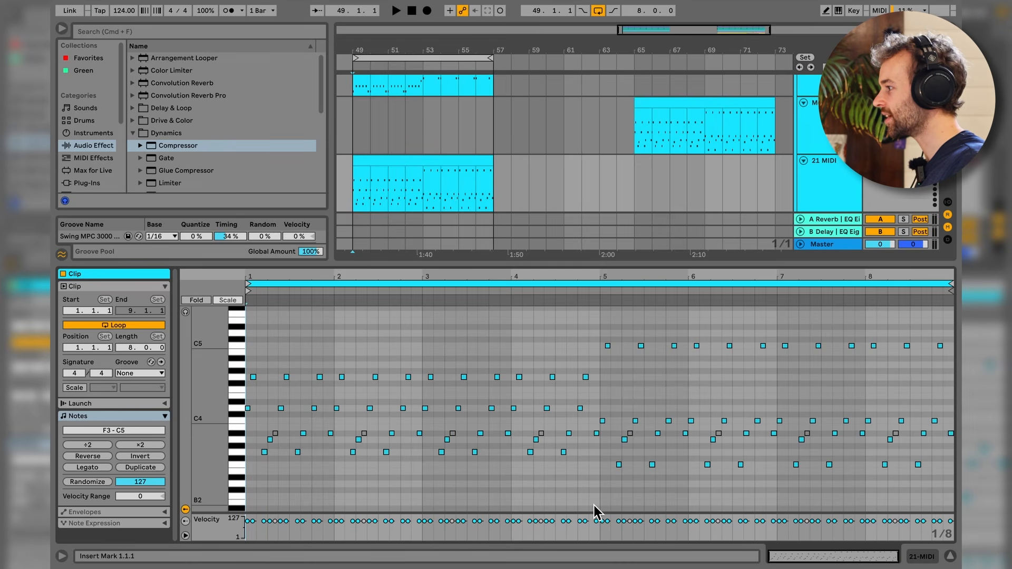
left_click_drag(594, 507, 240, 320)
left_click_drag(607, 324, 880, 492)
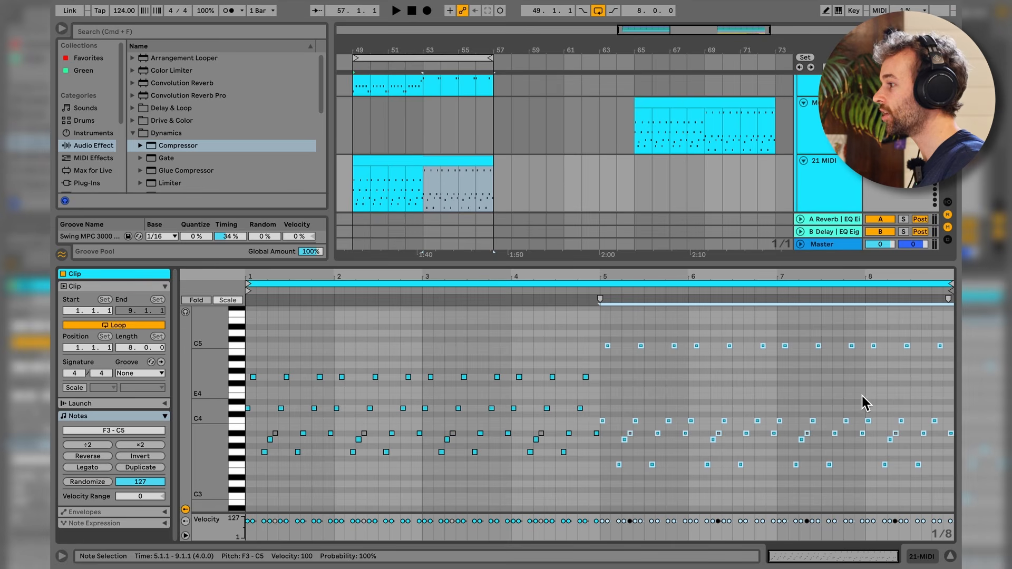
- Set the clip's groove to Swing MPC 3000 16ths 57
left_click(156, 374)
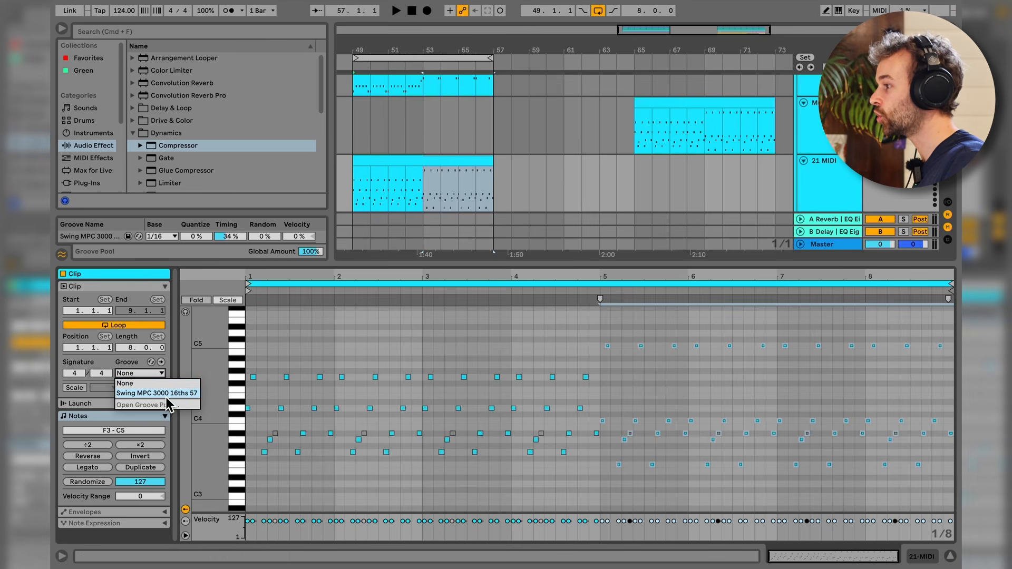
left_click(166, 396)
left_click(153, 378)
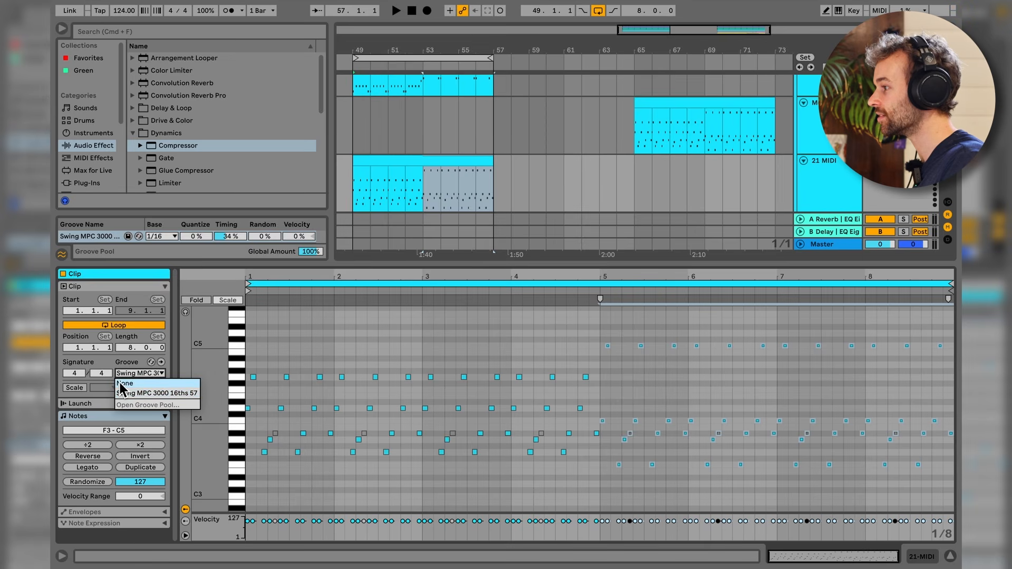
left_click(149, 391)
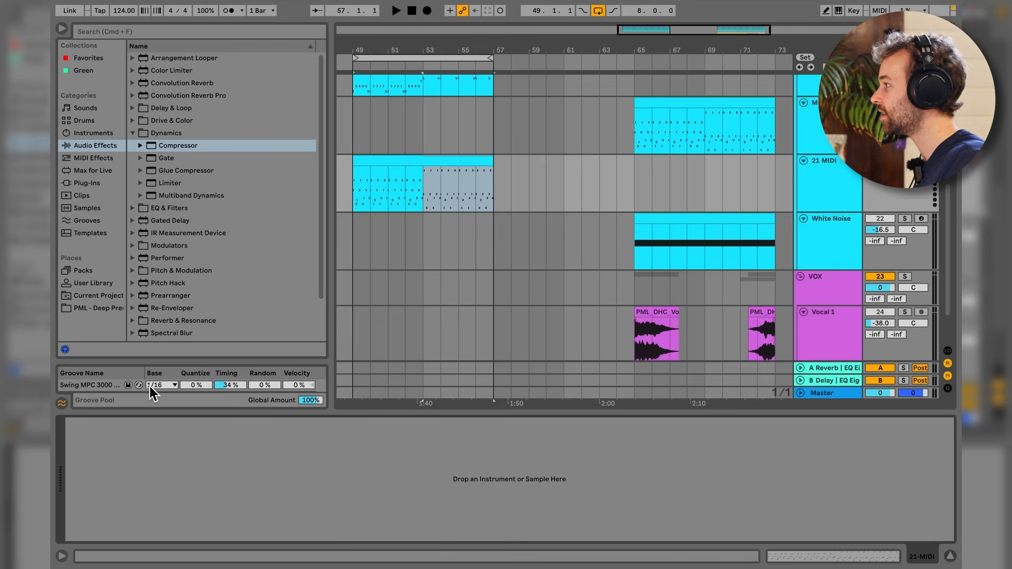
- Copy the Analog synth from Melody Support onto the 21 MIDI track and play the clip from bar 49
left_click(815, 119)
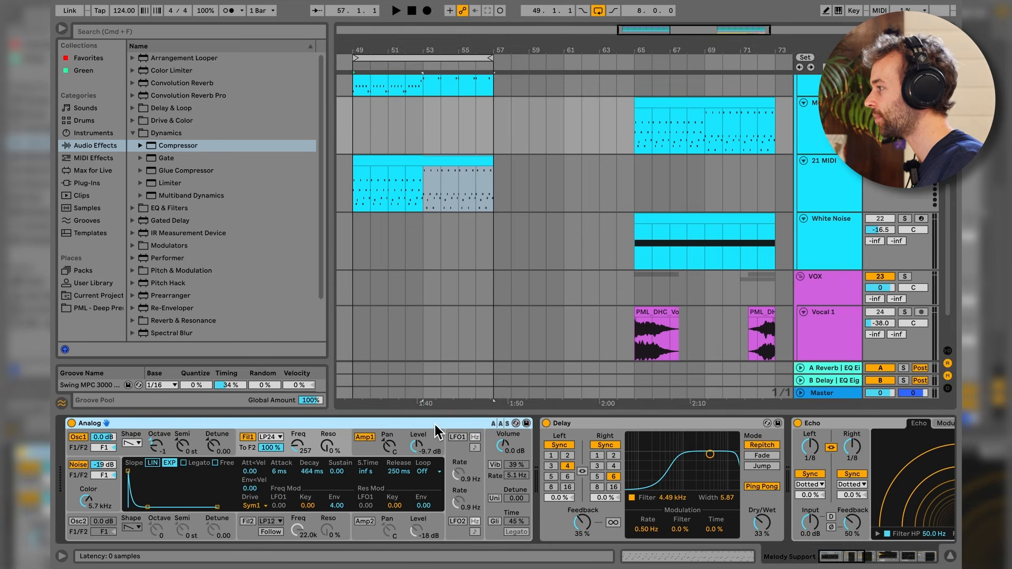
left_click(839, 183)
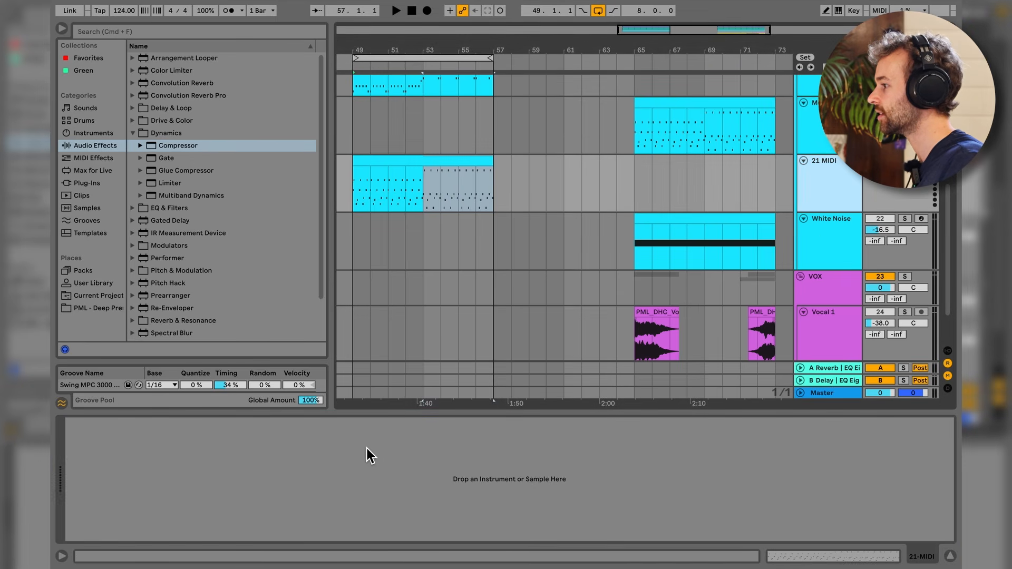
key("super+v")
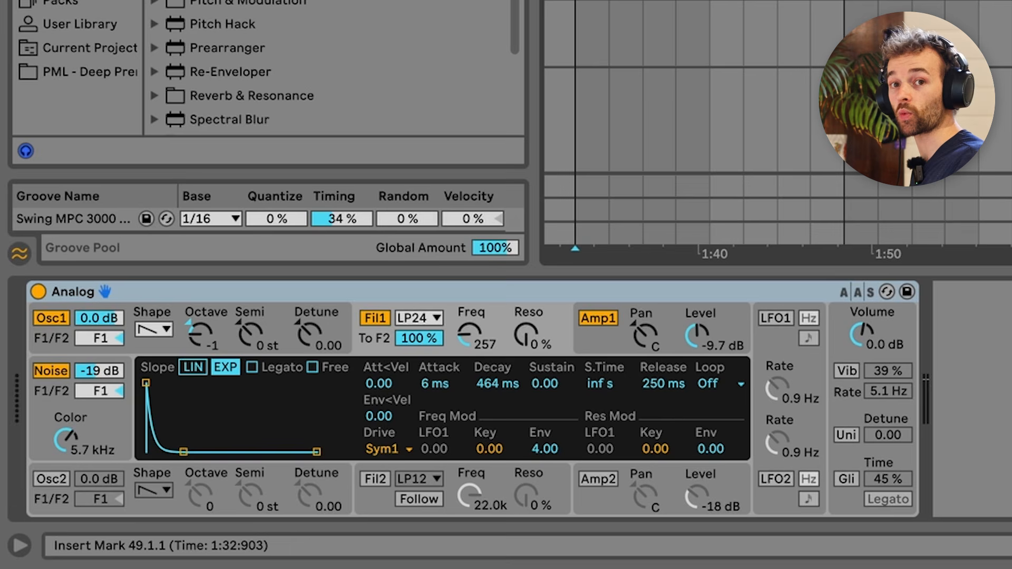
key("space")
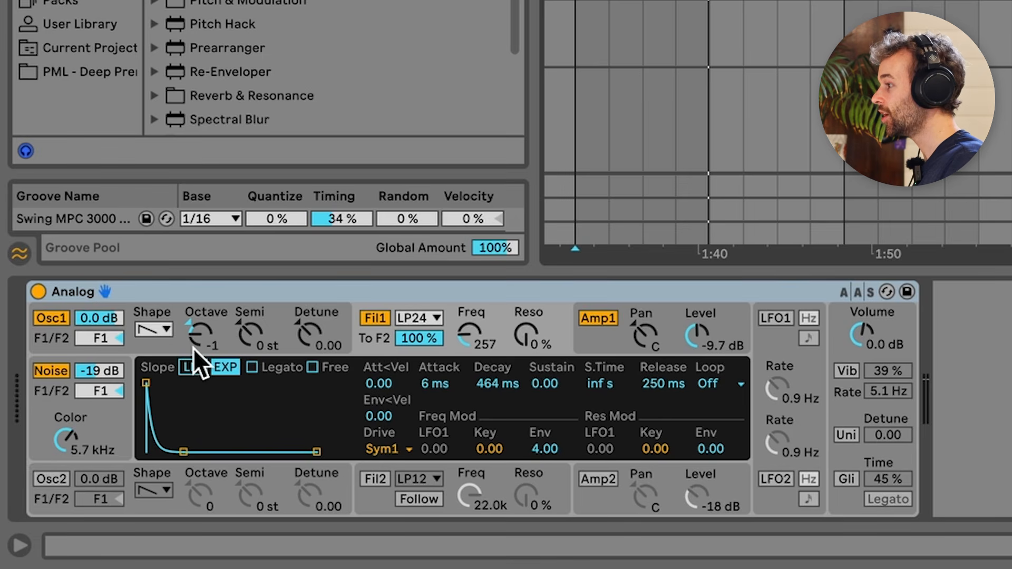
- Examine Analog's oscillator 1 shape and octave settings and the noise source's level and color
left_click(178, 352)
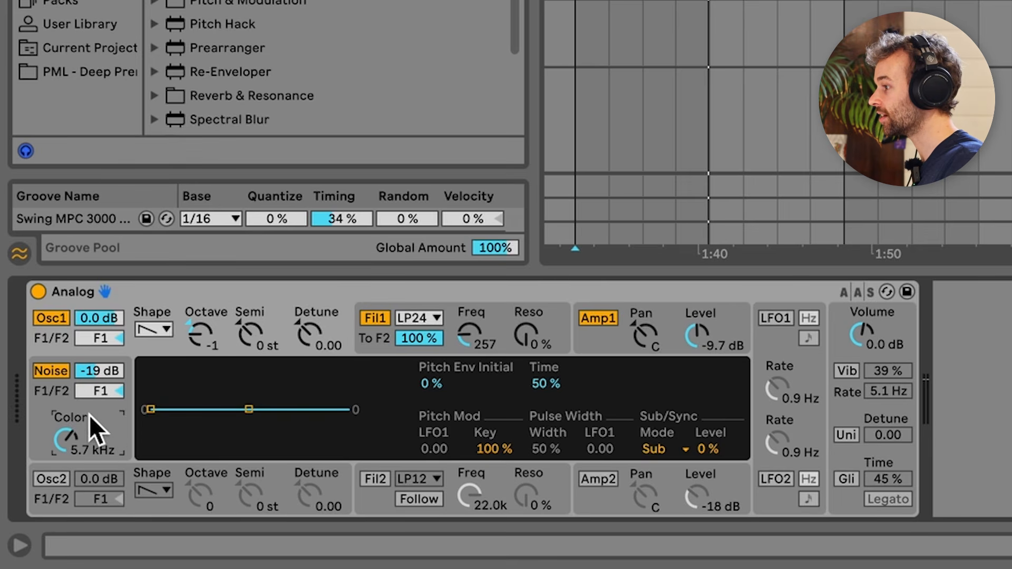
left_click(64, 375)
left_click(64, 375)
left_click_drag(91, 376, 91, 390)
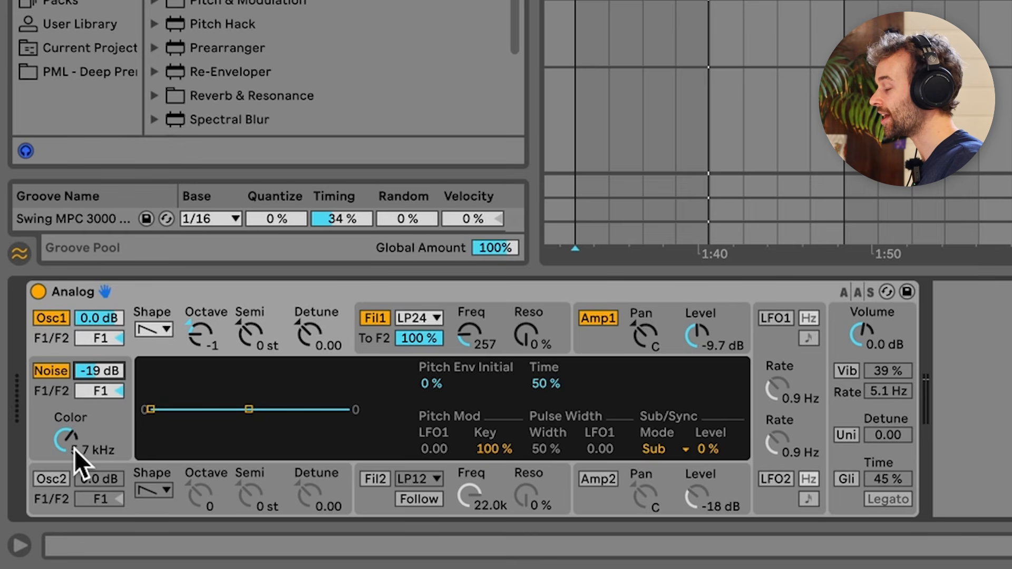
left_click_drag(75, 449, 74, 417)
left_click_drag(107, 377, 108, 378)
mouse_move(118, 425)
left_mouse_down()
mouse_move(118, 464)
mouse_move(118, 425)
left_mouse_up()
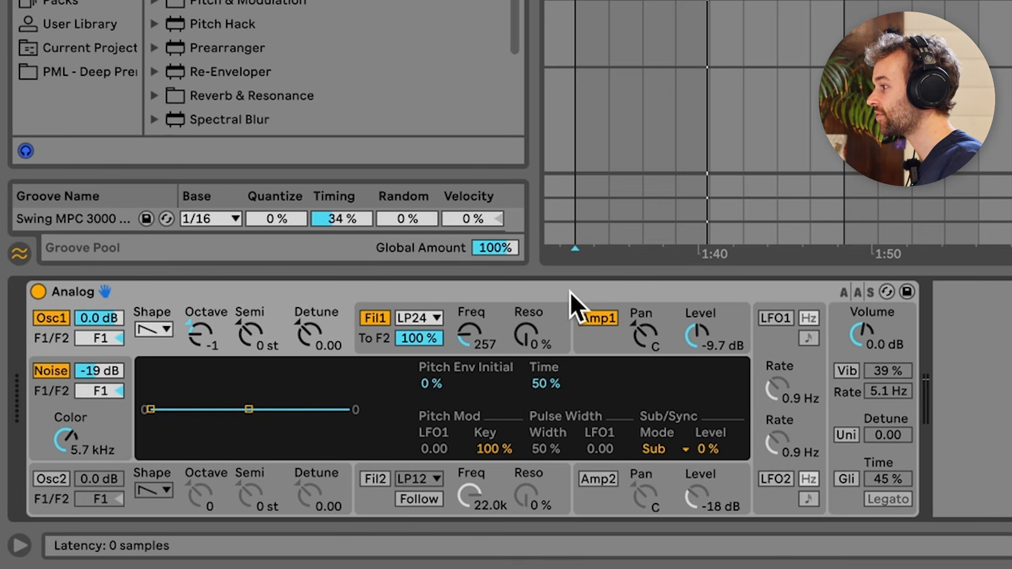
- Examine Analog's Filter 1 envelope, try a different sustain and undo it, and inspect the Amp 1 envelope
left_click(386, 342)
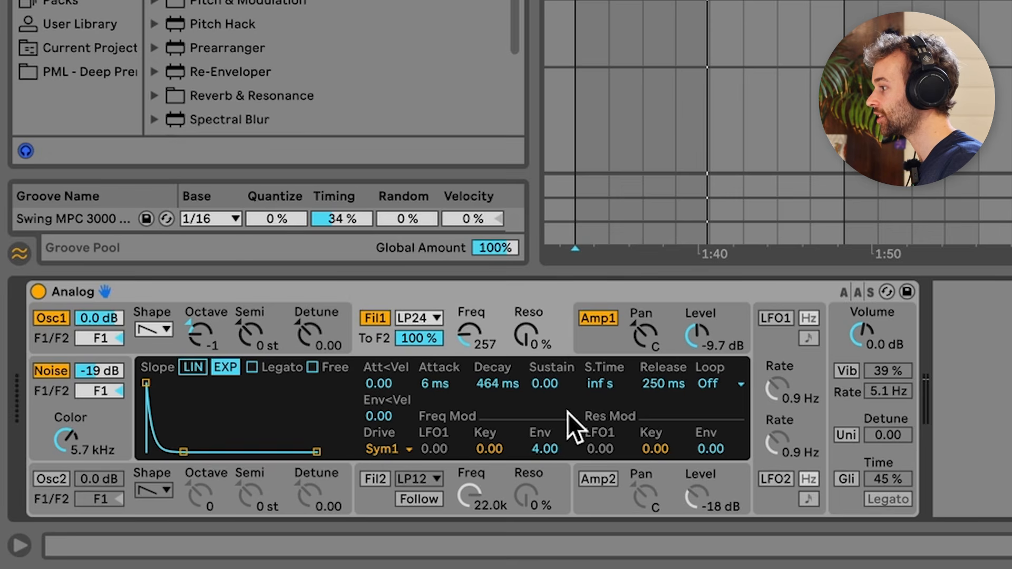
left_click_drag(558, 386, 483, 345)
key("ctrl+z")
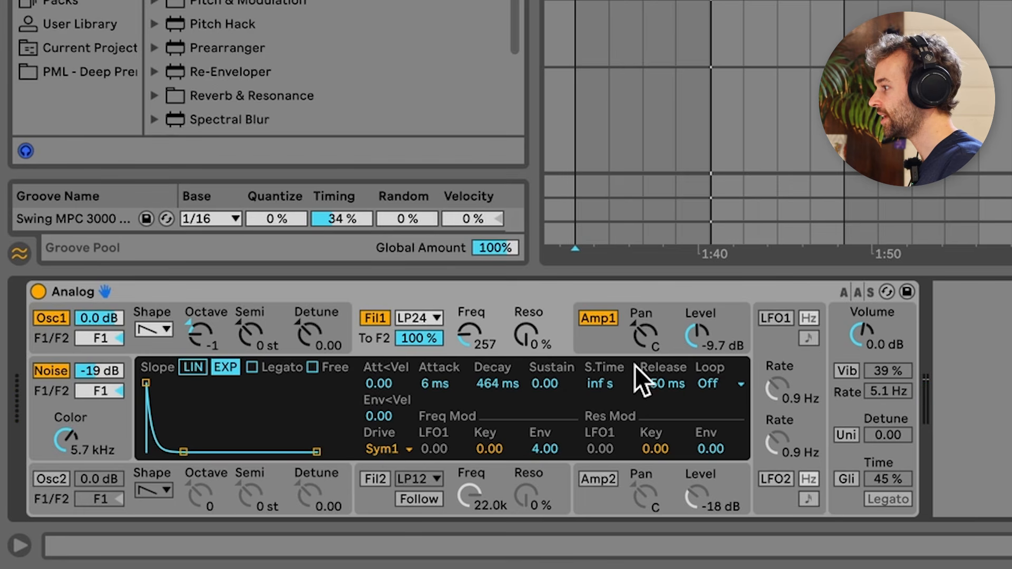
left_click(612, 337)
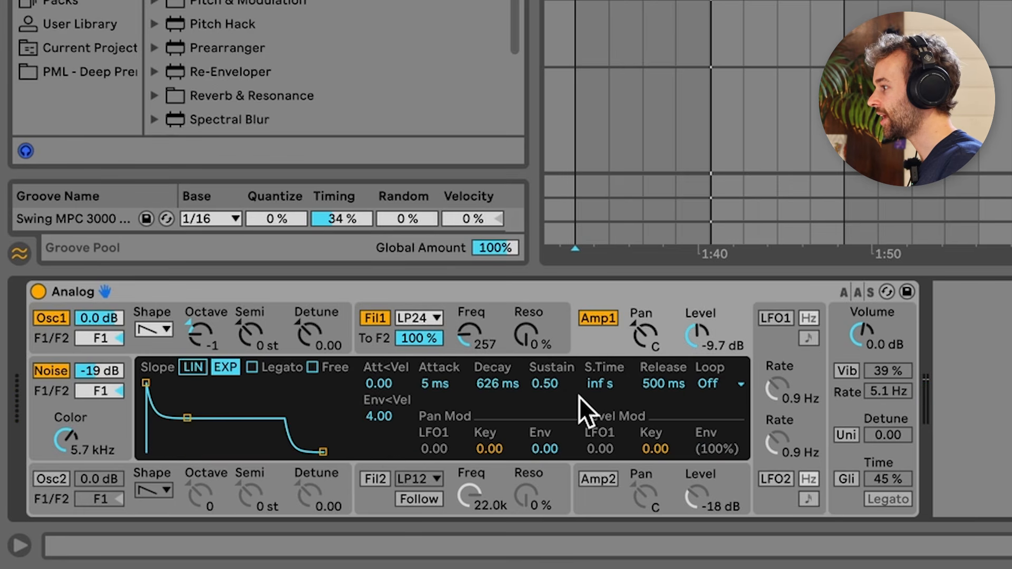
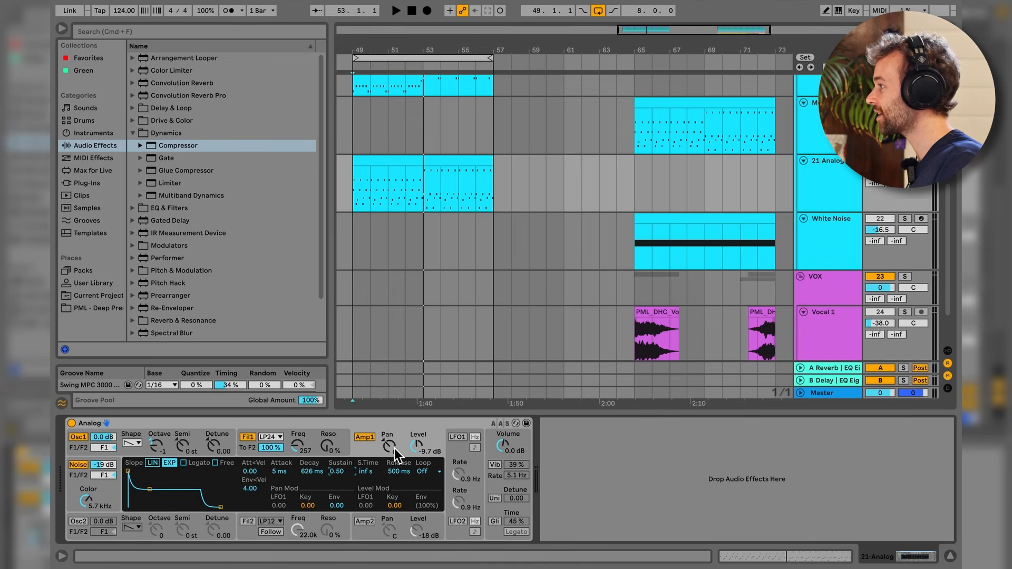
- Copy Melody Support's Delay into 21 Analog's chain after the synth and play the loop from bar 49
left_click(835, 119)
scroll(595, 510, "right", 2)
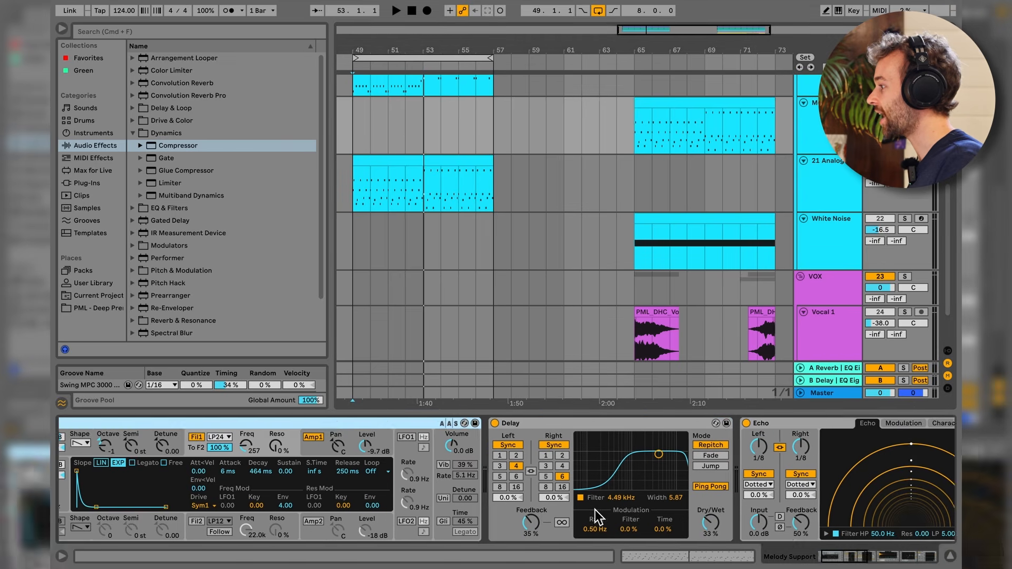
scroll(594, 510, "right", 4)
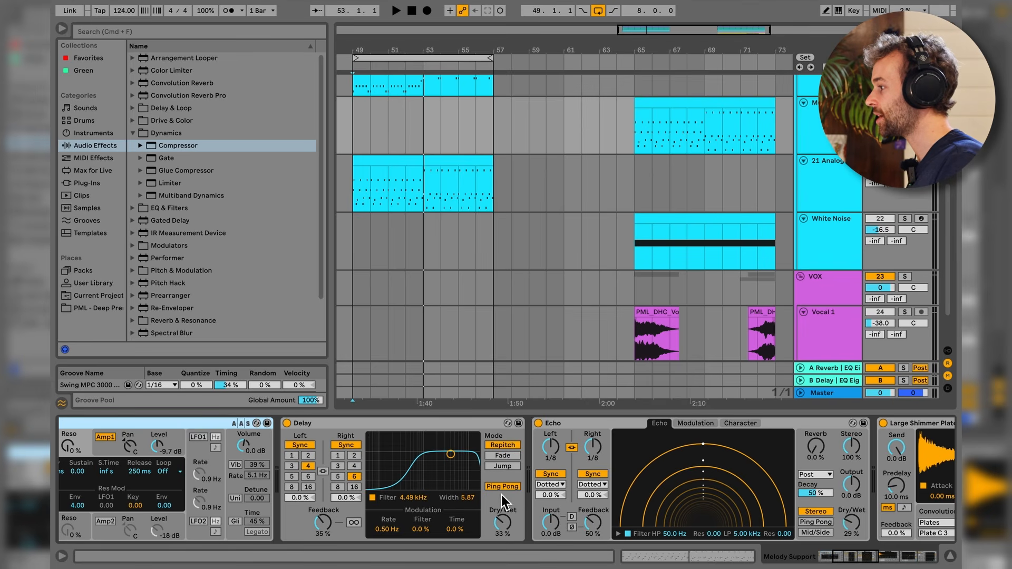
left_click(420, 423)
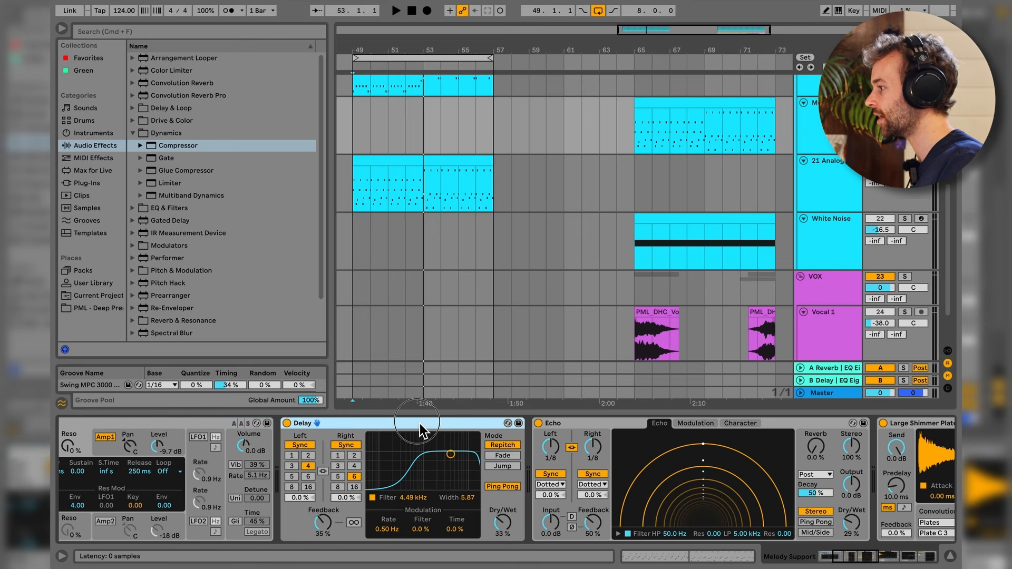
left_click(801, 182)
key("super+v")
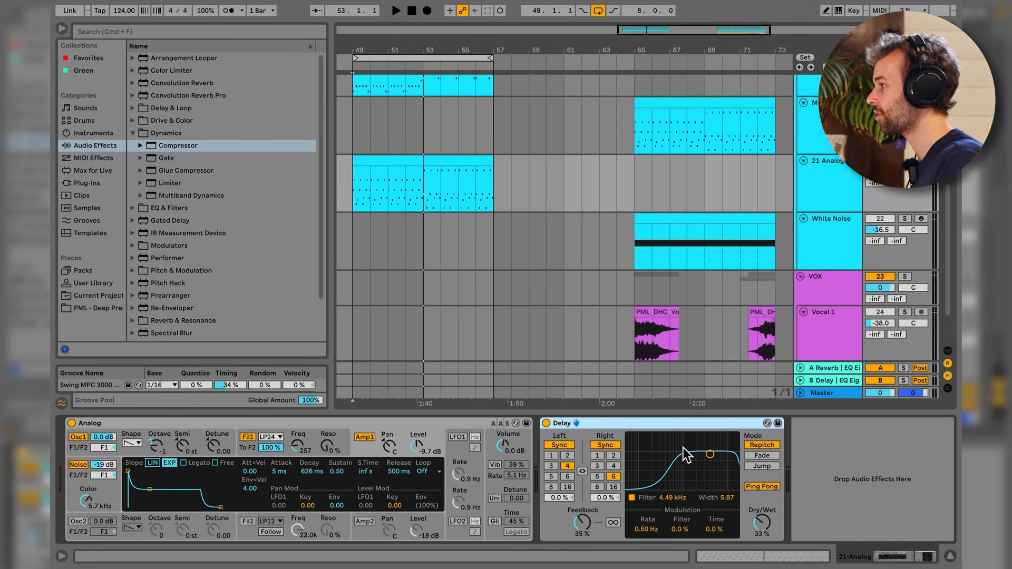
key("space")
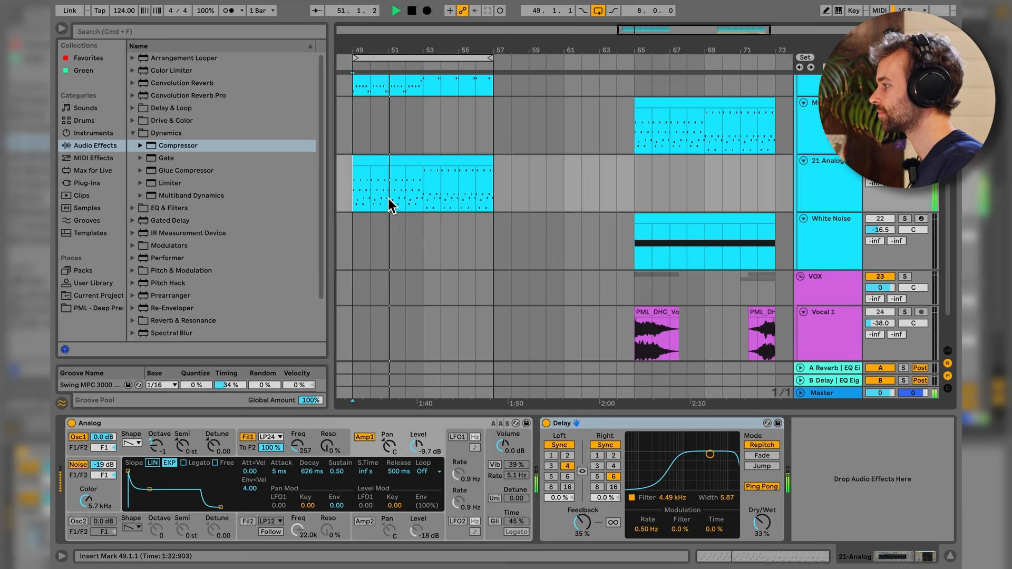
key("space")
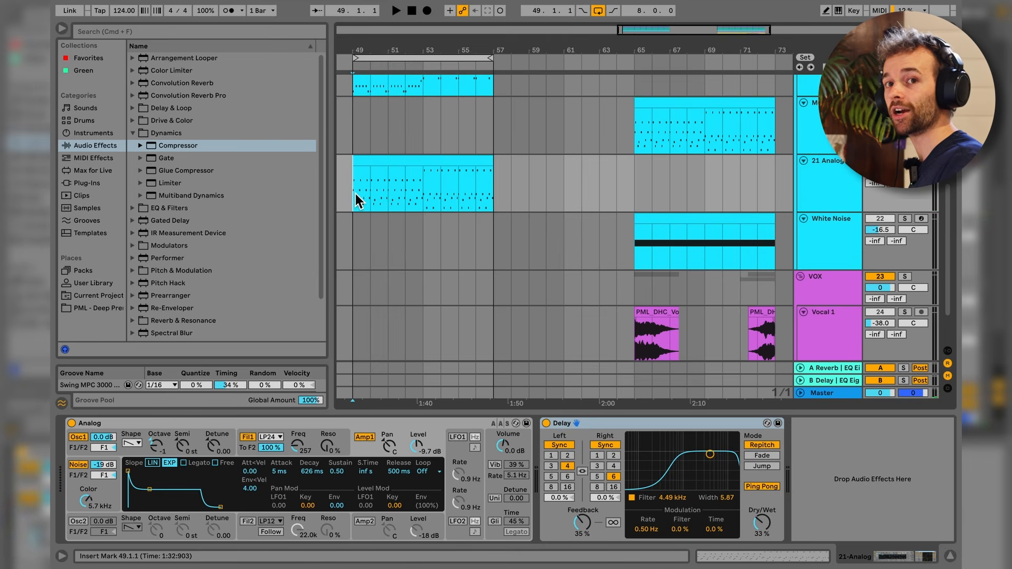
- Add an Echo after the Delay on 21 Analog and lower its Dry/Wet to match the 29% on Melody Support's Echo
left_click(830, 129)
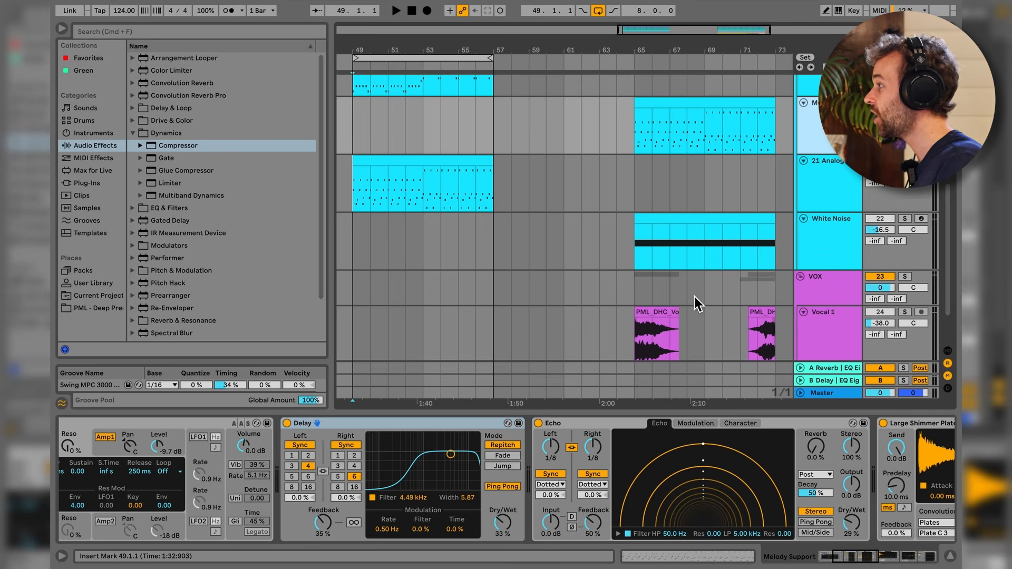
left_click(821, 185)
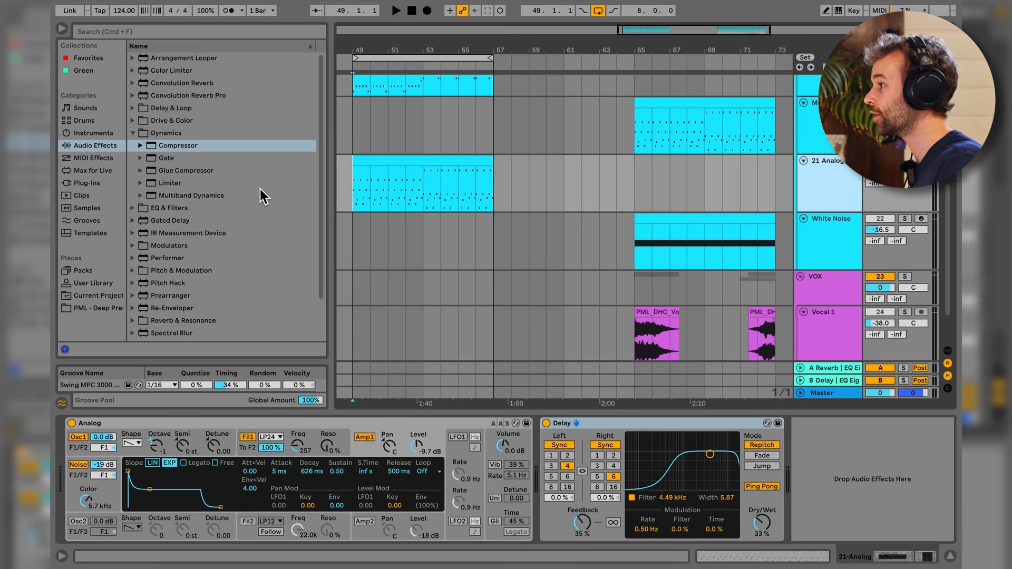
left_click(132, 133)
left_click(135, 109)
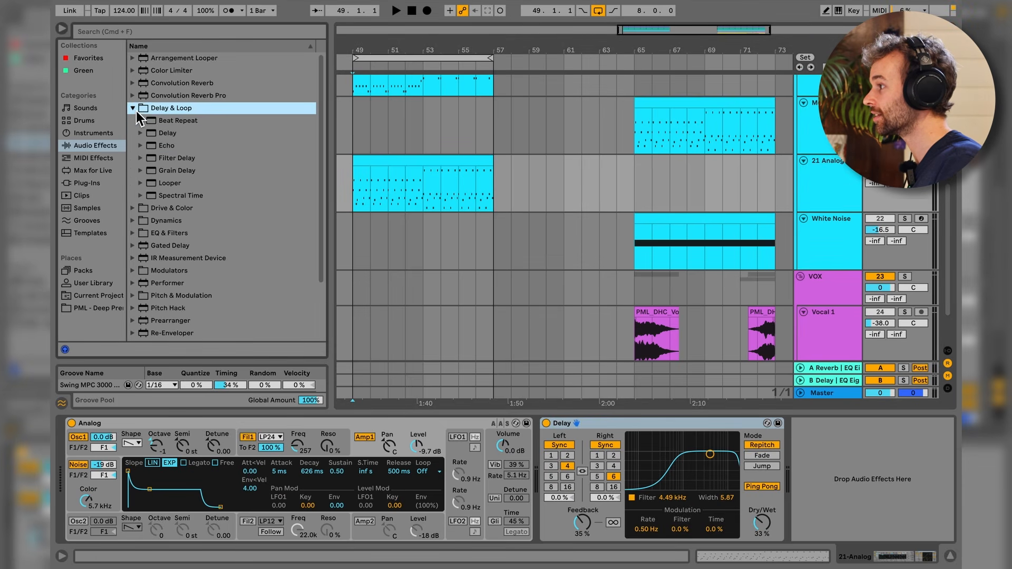
left_click_drag(165, 146, 856, 485)
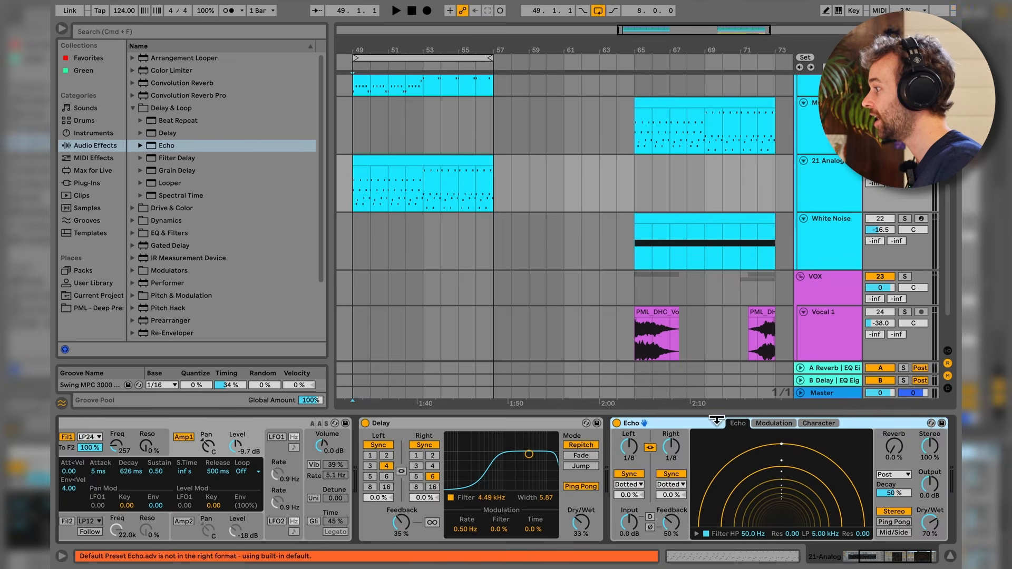
left_click(684, 465)
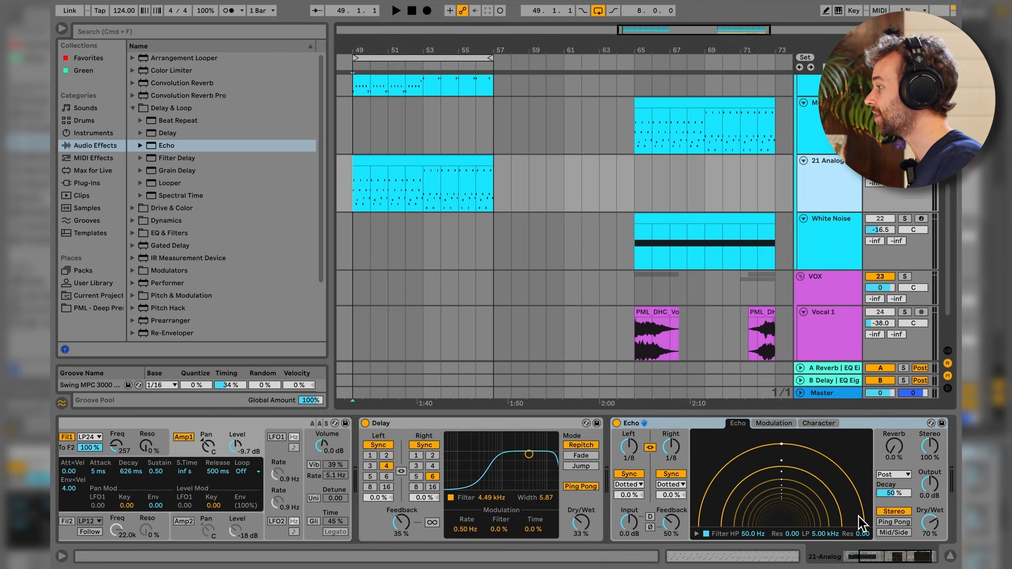
left_click_drag(935, 527, 935, 536)
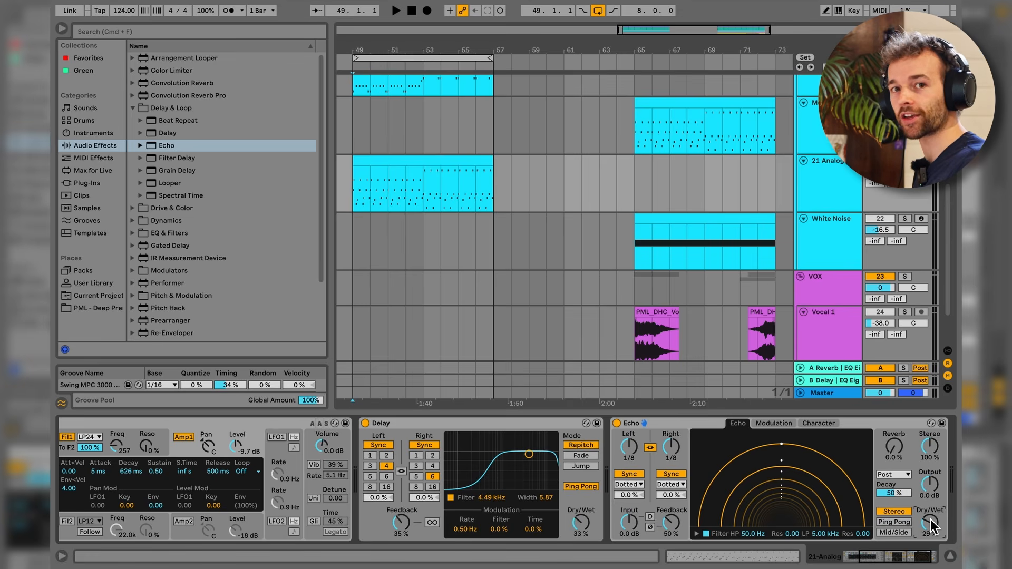
- Play the loop to hear the added Echo and check the Dry/Wet of Melody Support's Large Shimmer Plate reverb
key("space")
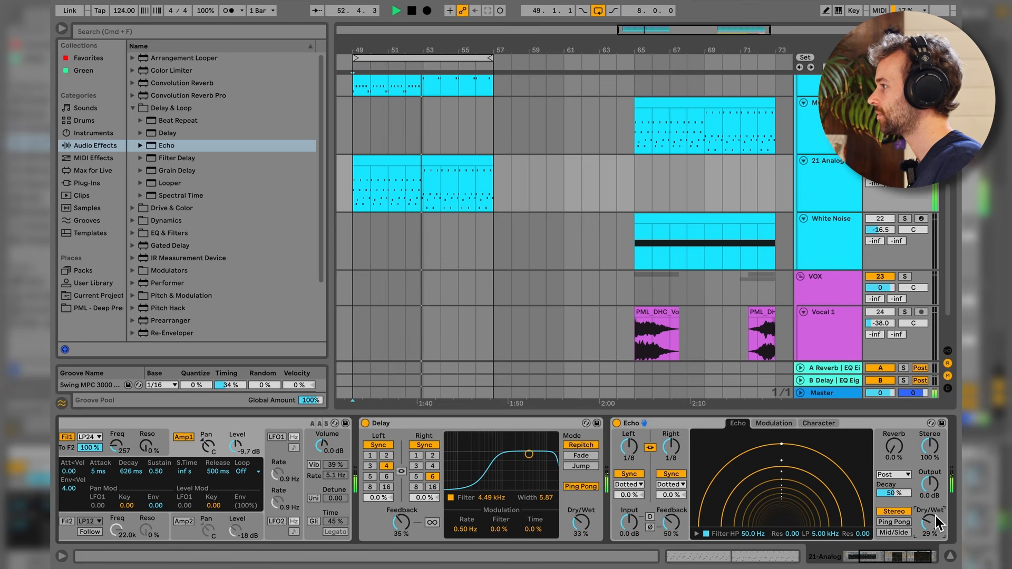
key("space")
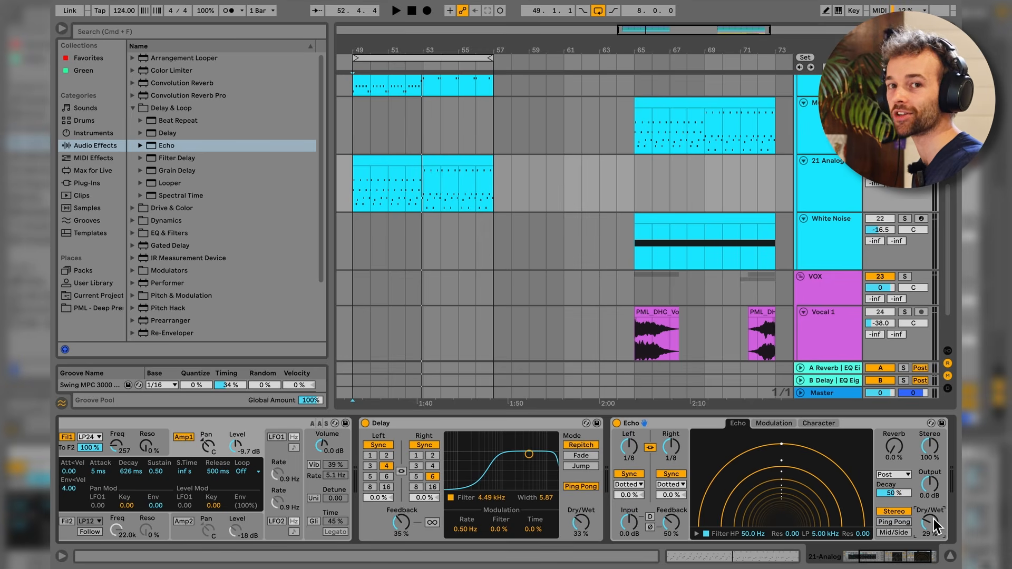
left_click(835, 196)
left_click(819, 138)
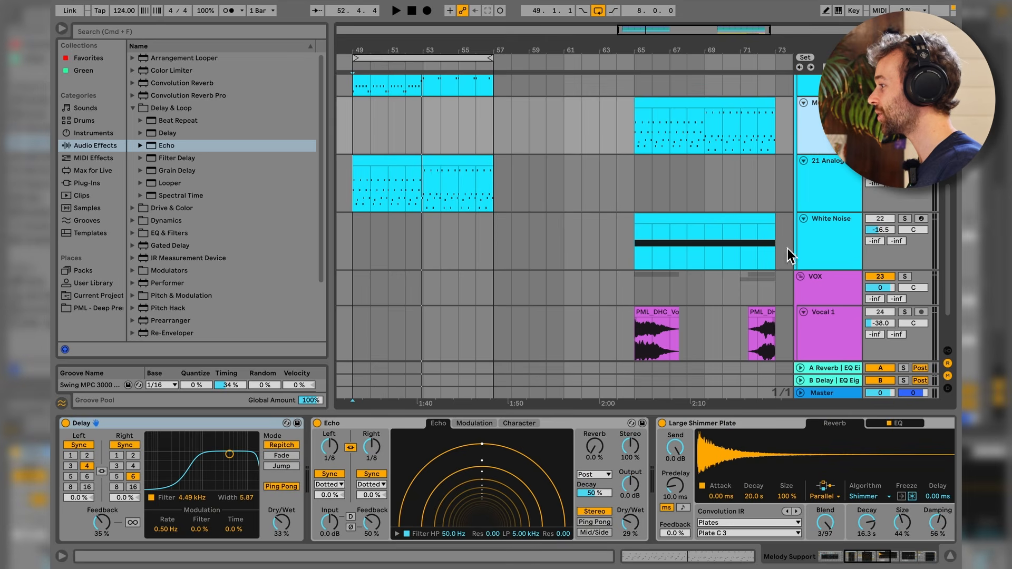
scroll(699, 491, "right", 6)
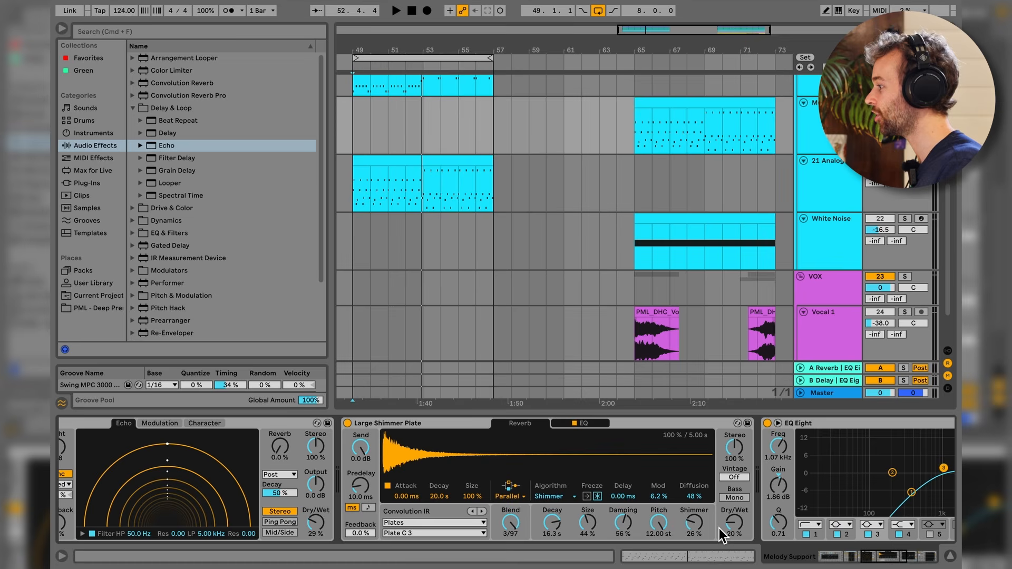
left_click_drag(723, 537, 733, 530)
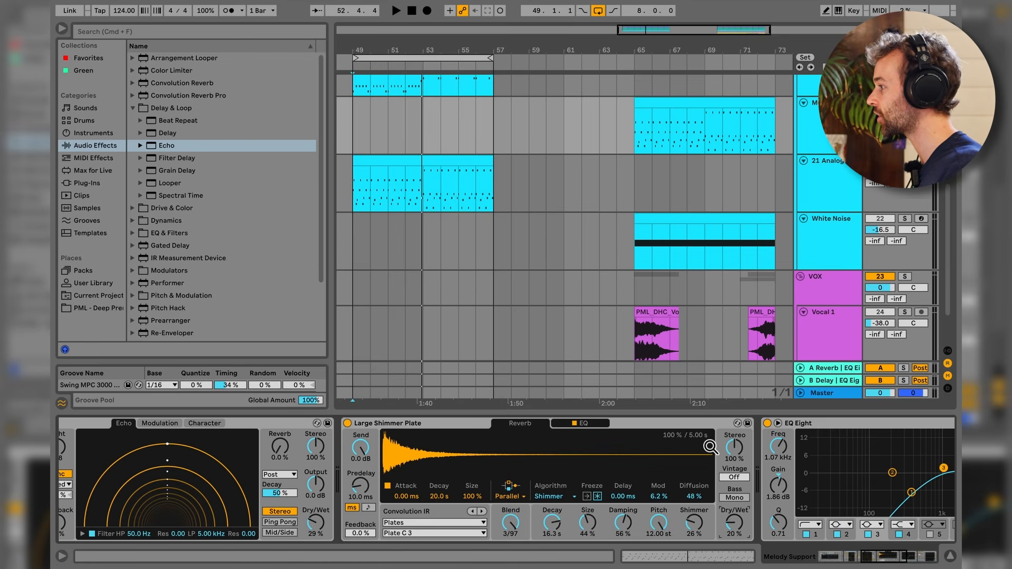
- Copy Melody Support's Large Shimmer Plate reverb into 21 Analog's chain after the Echo and play the loop from bar 49
left_click(701, 423)
left_click(830, 195)
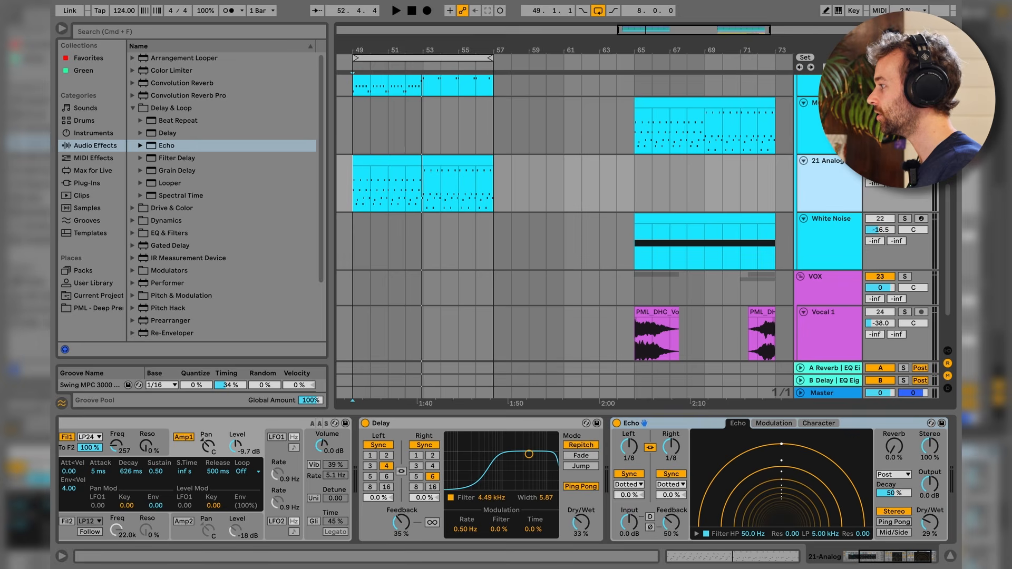
scroll(952, 468, "right", 5)
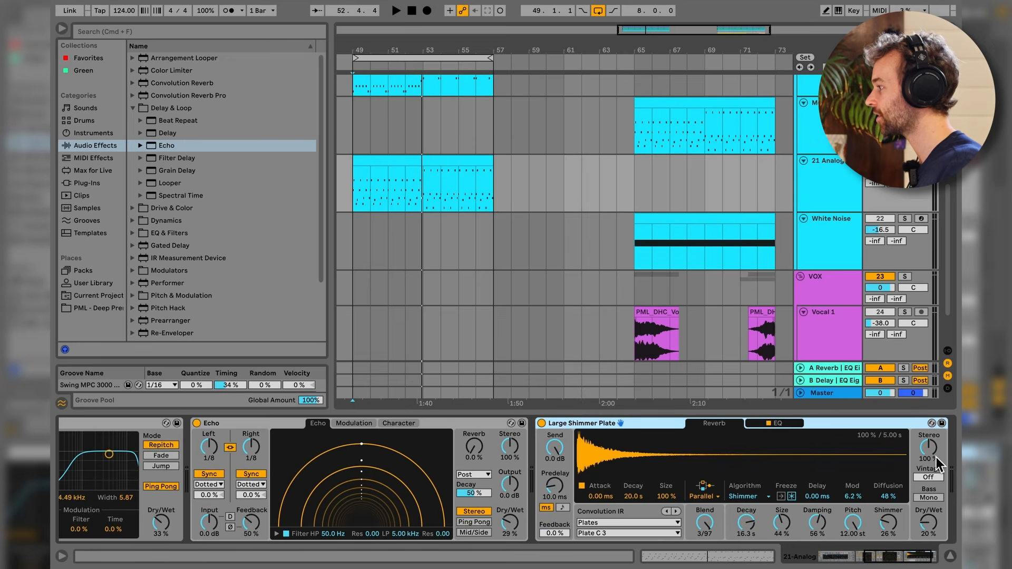
key("space")
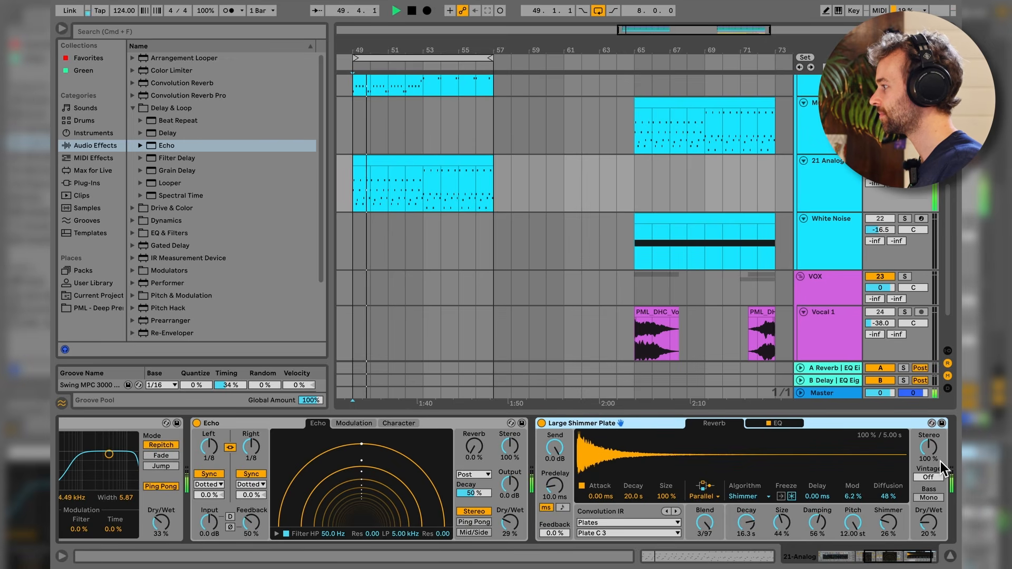
key("space")
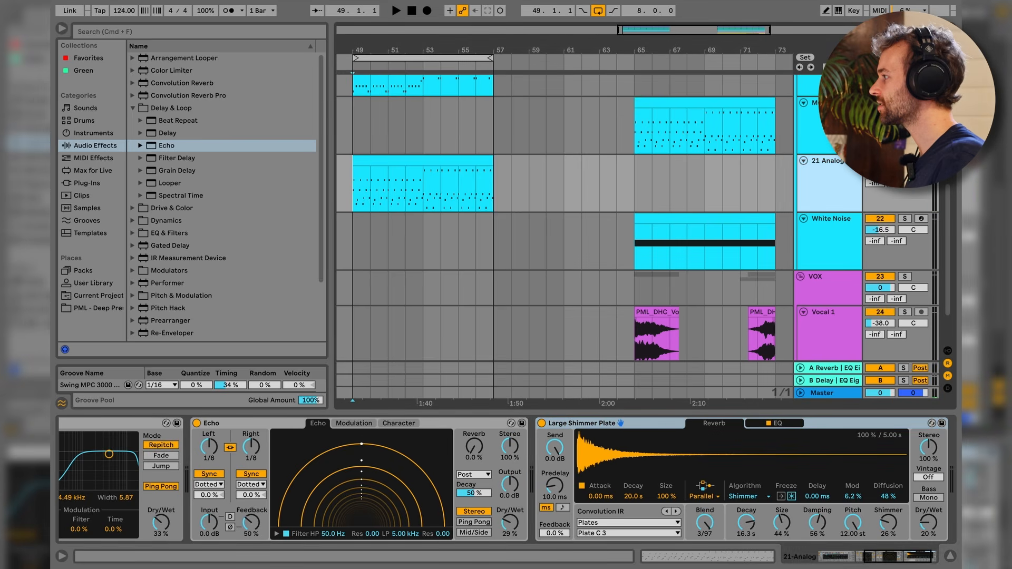
- Copy Melody Support's EQ Eight to the end of 21 Analog's chain and set its band 1 low cut to 653 Hz during playback
scroll(824, 452, "right", 6)
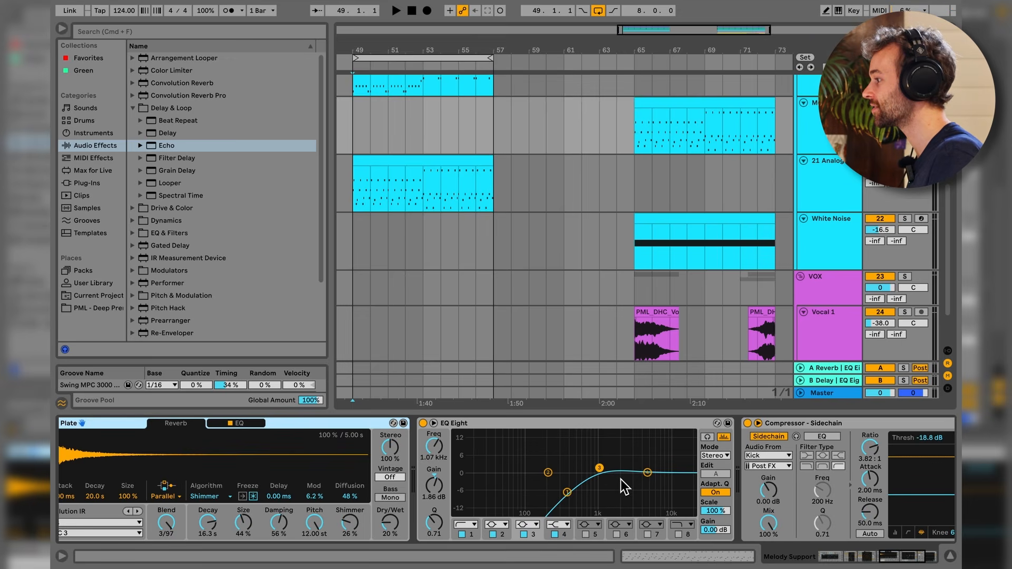
left_click(647, 423)
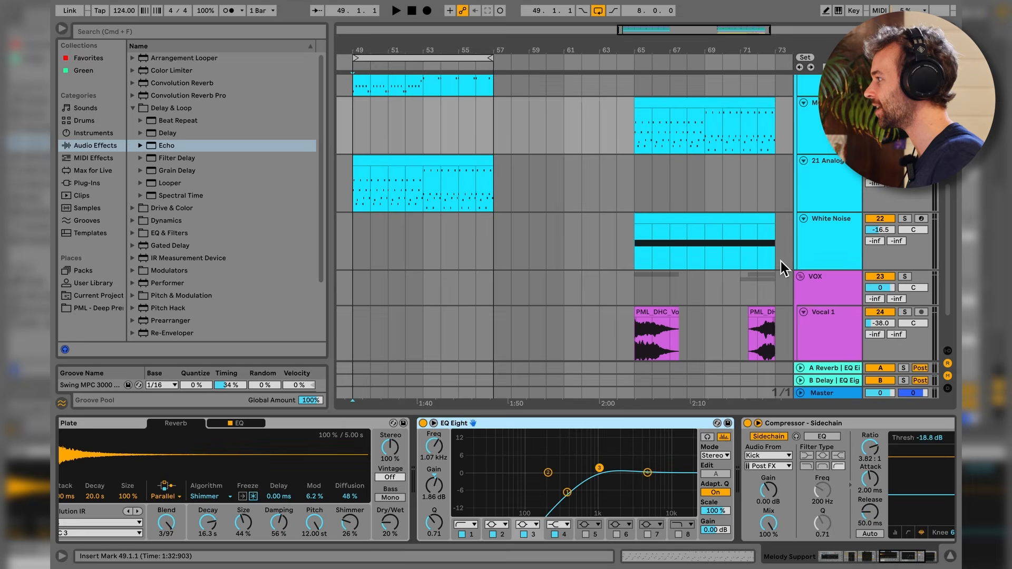
left_click(843, 206)
left_click(941, 456)
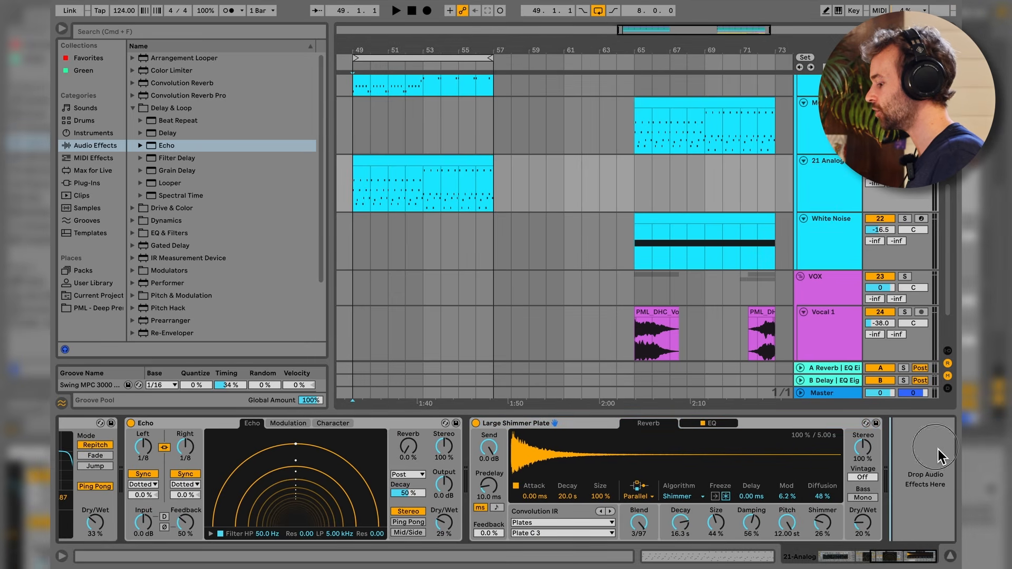
key("super+v")
key("space")
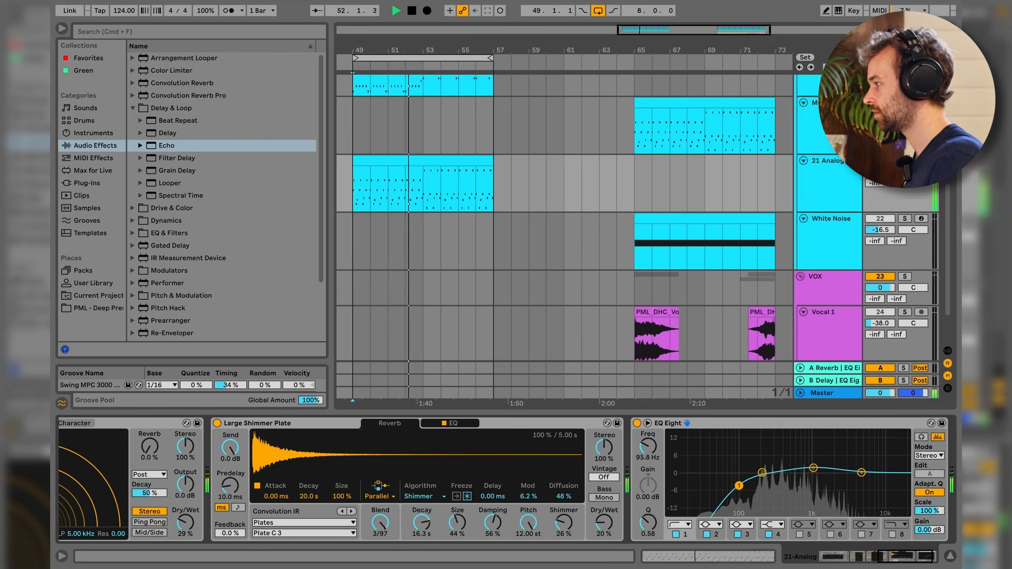
left_click_drag(792, 485, 798, 486)
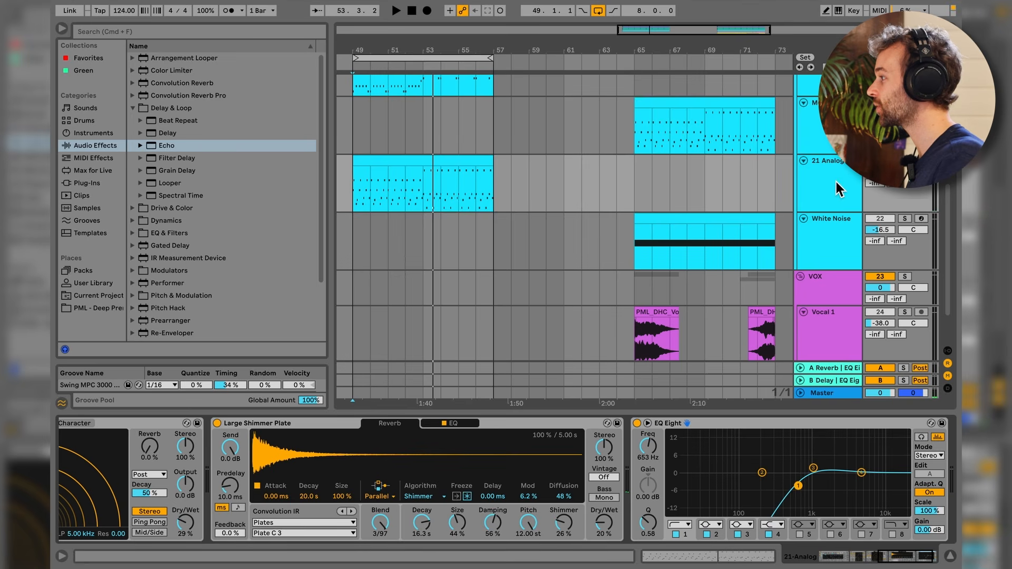
- Copy Melody Support's sidechain Compressor to the end of 21 Analog's chain and set its sidechain source to SC
left_click(836, 123)
scroll(781, 453, "right", 5)
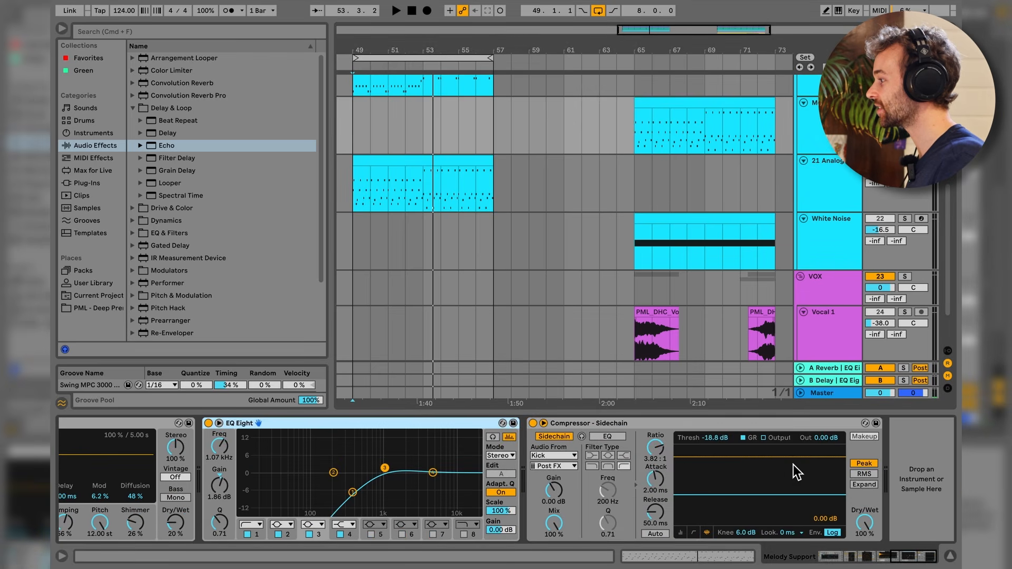
left_click(796, 424)
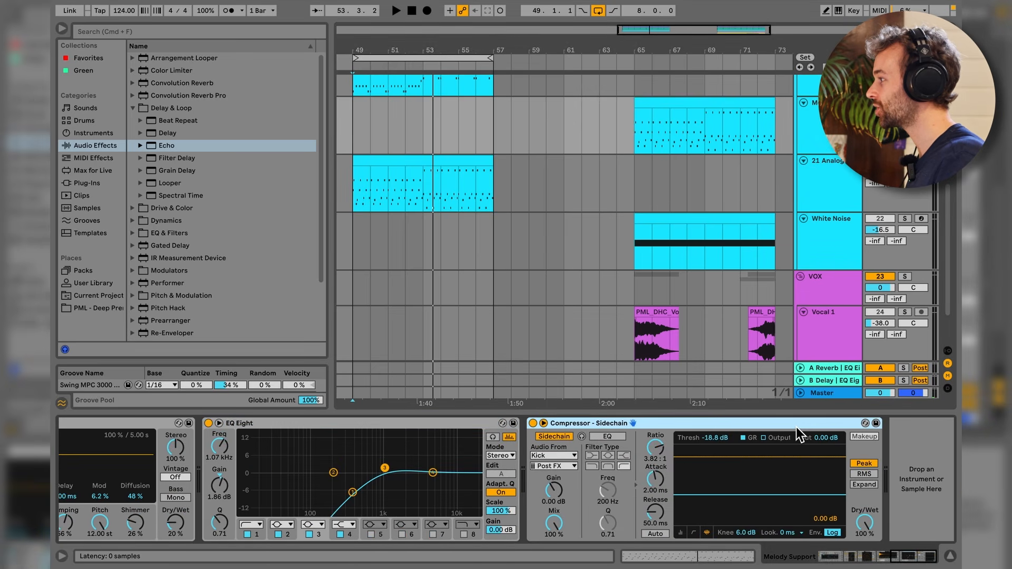
left_click(830, 200)
scroll(842, 462, "right", 2)
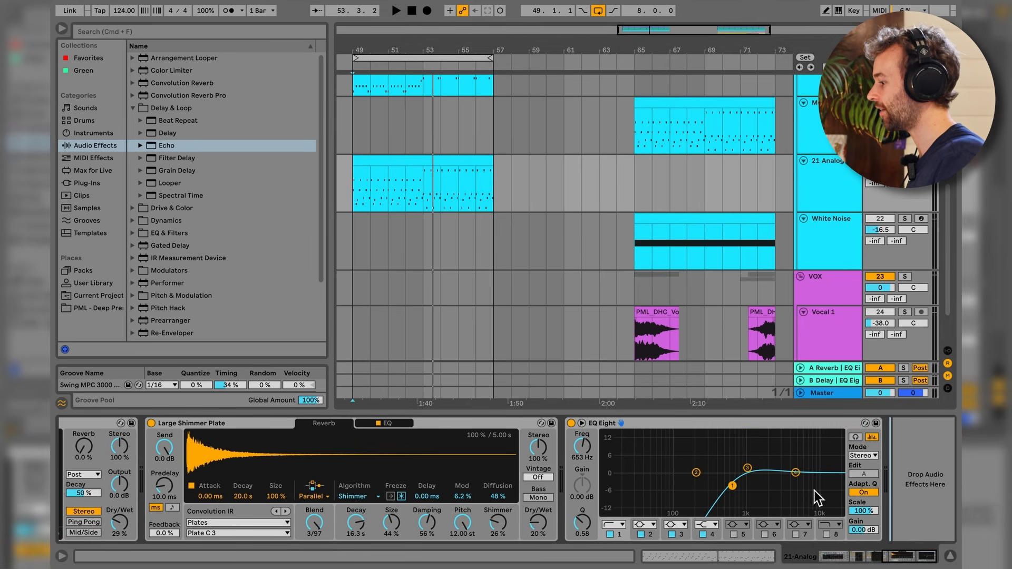
scroll(796, 465, "right", 3)
left_click(631, 456)
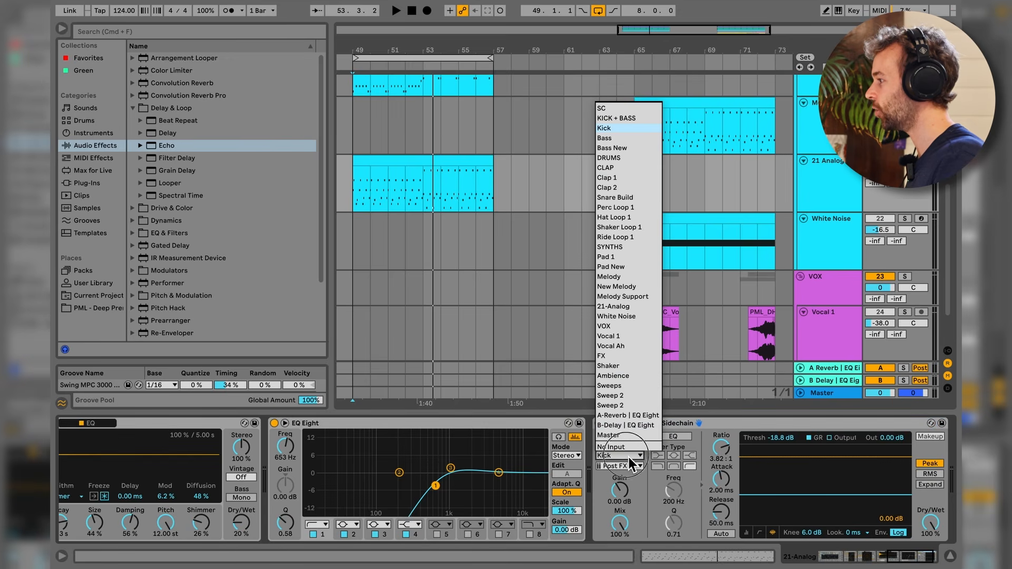
left_click(624, 111)
- Rename the 21 Analog track as Melody Support New and lower its volume to -7.7 dB
key("super+r")
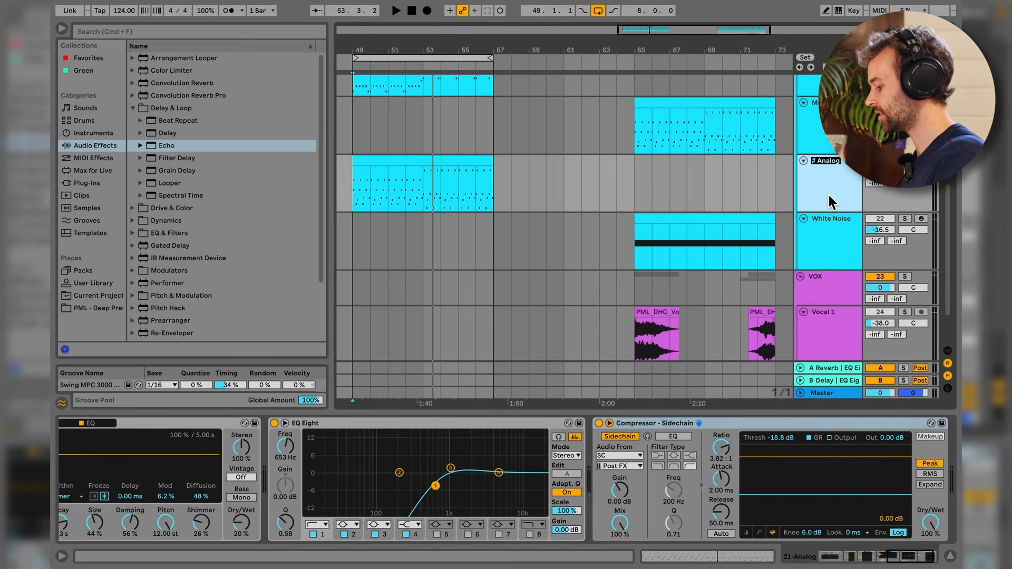
type("Melody Support New")
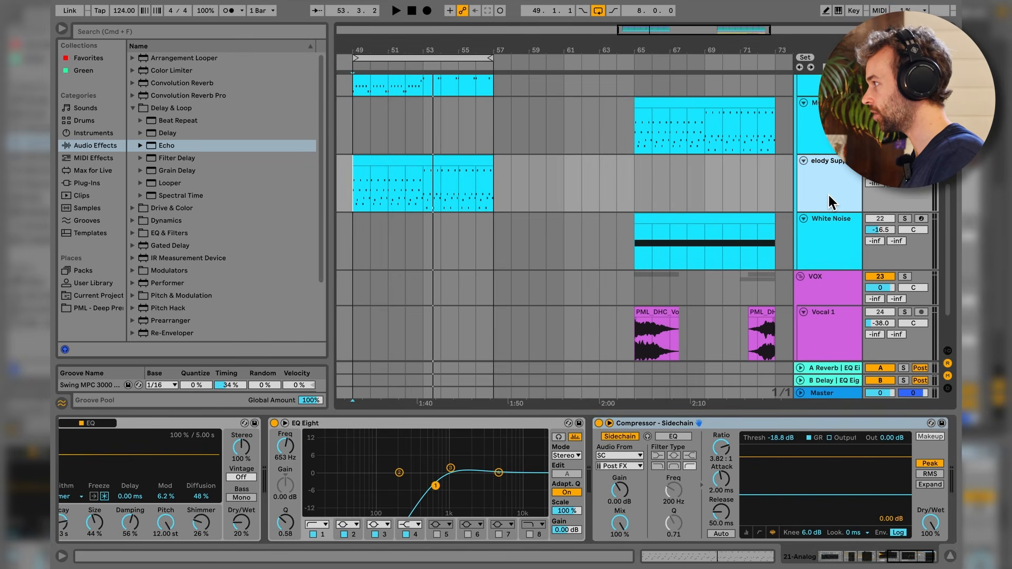
key("Return")
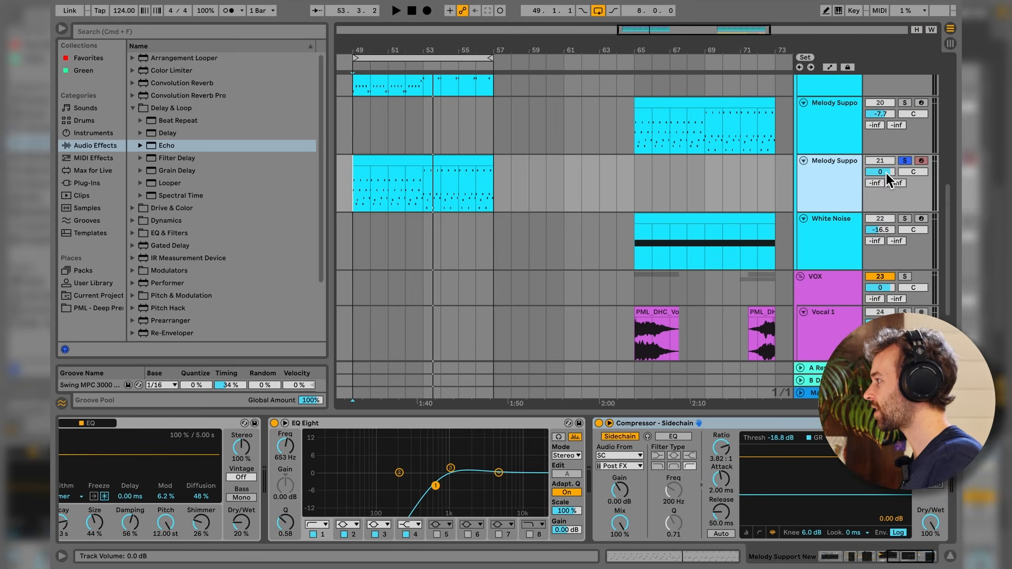
left_click_drag(886, 173, 886, 187)
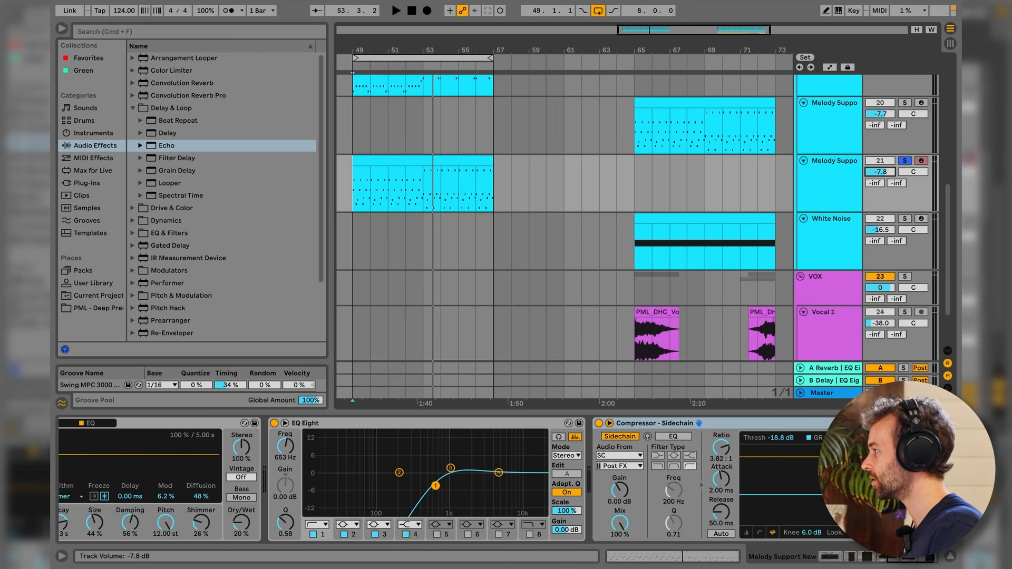
- Play the full mix from bar 49 with the new track unsoloed and the original Melody Support track deactivated
left_click(905, 161)
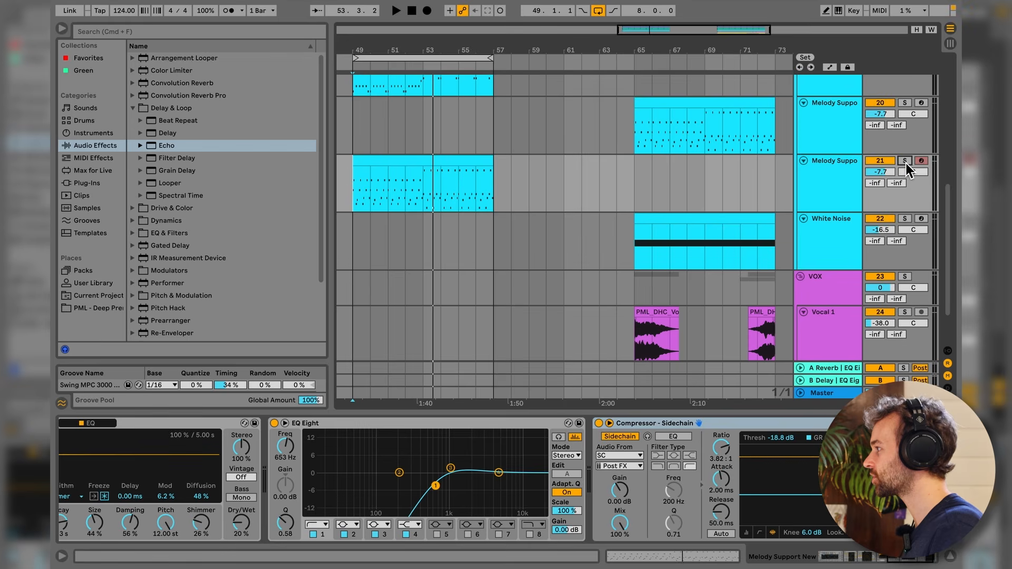
left_click(883, 104)
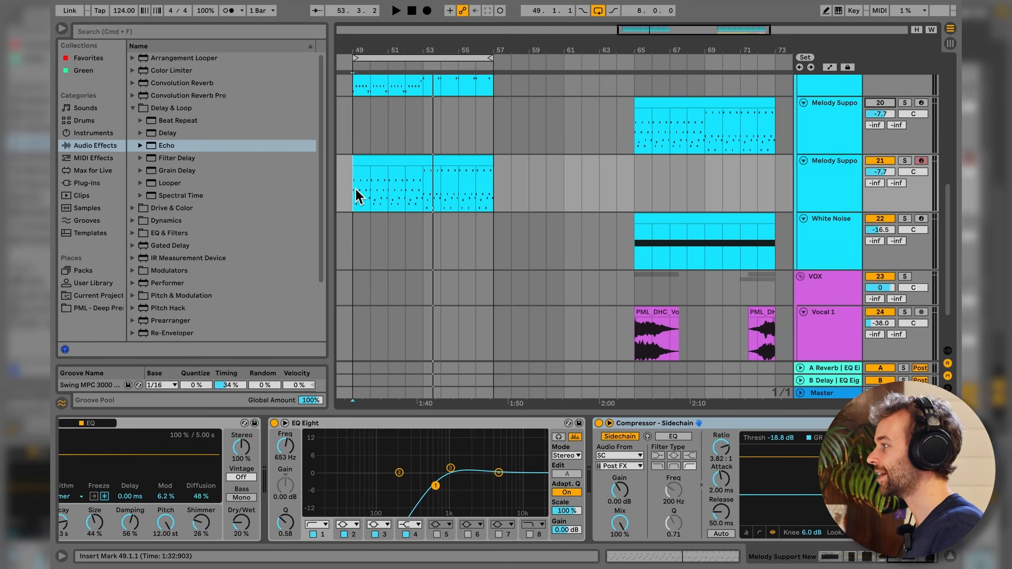
key("space")
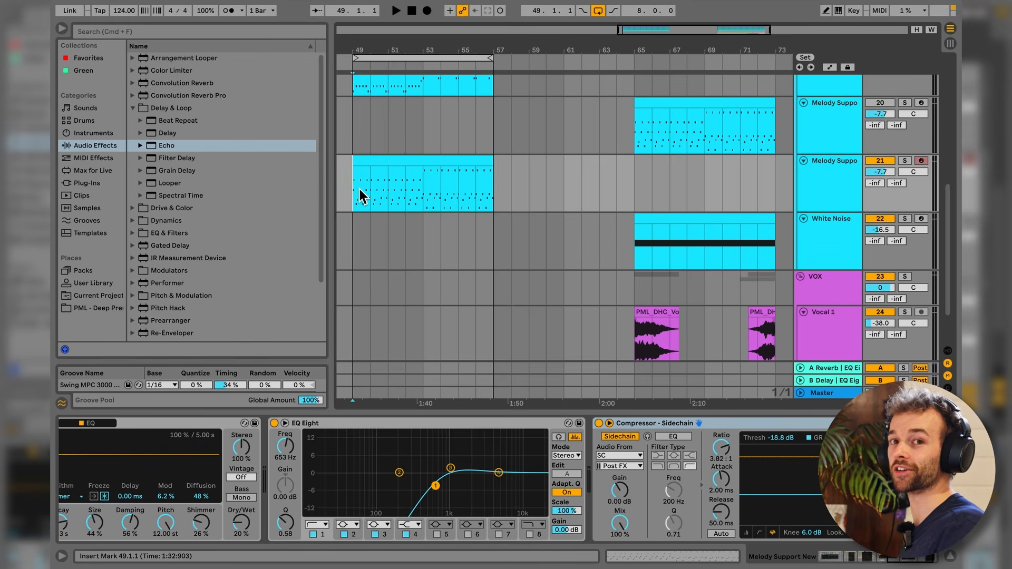
key("space")
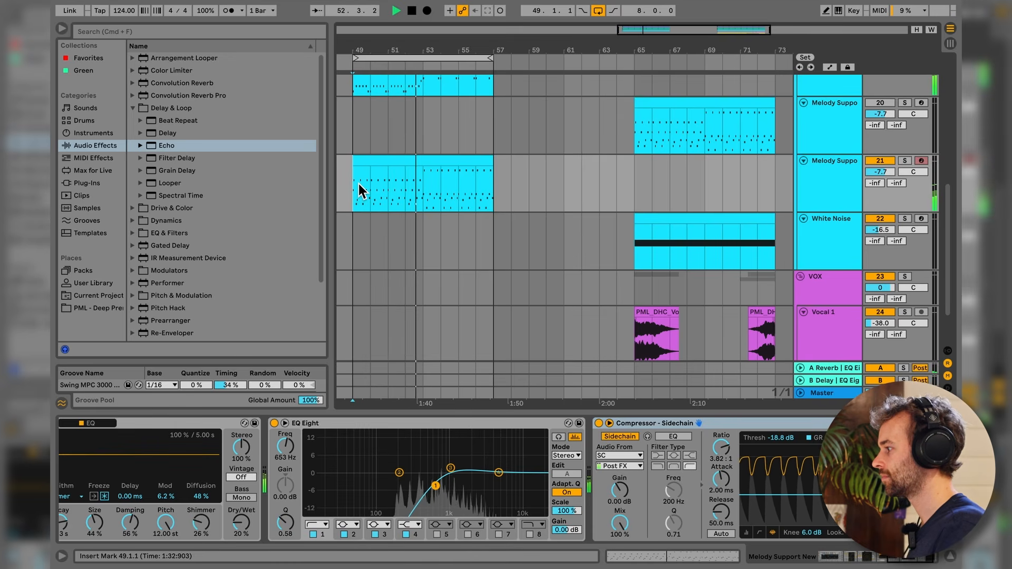
key("space")
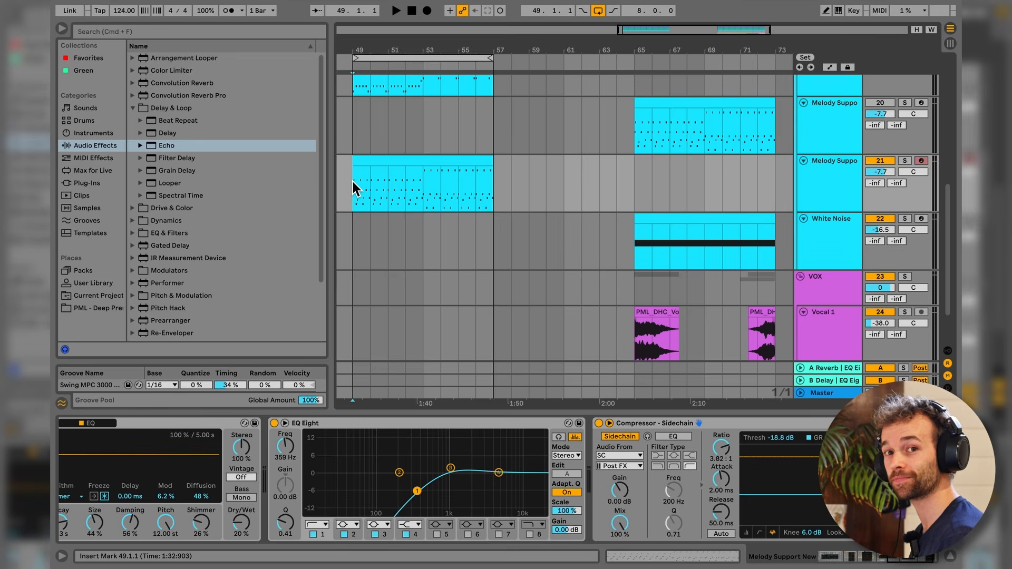
- Duplicate the White Noise clip from bar 65 to bar 49, then solo its track and play it
scroll(361, 225, "up", 2)
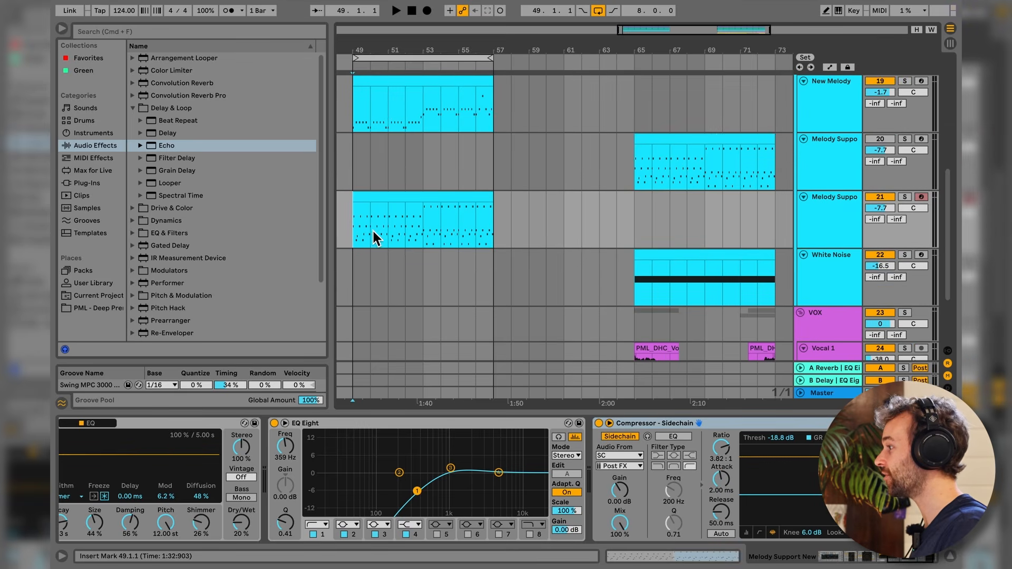
left_click(724, 299)
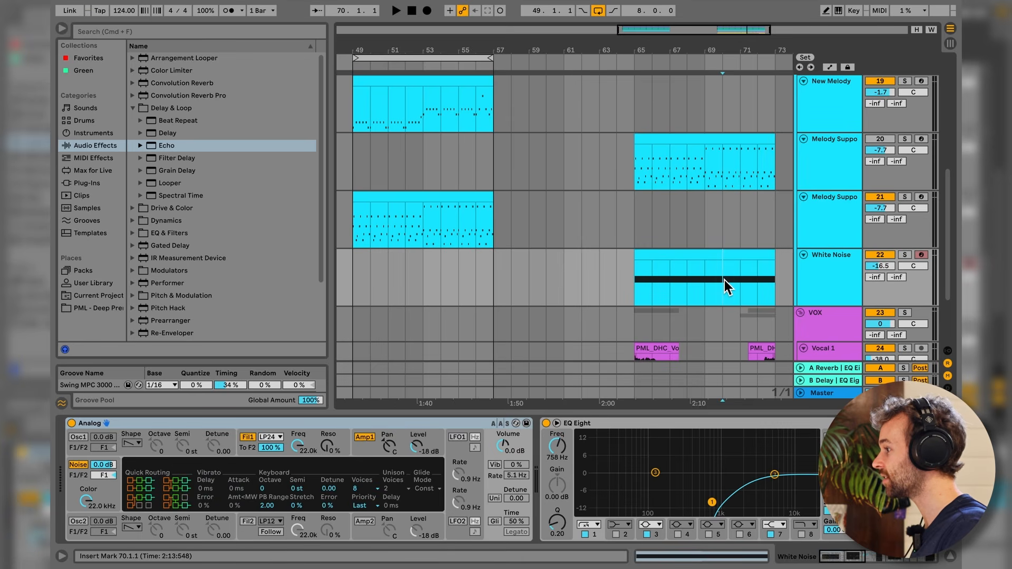
left_click(751, 255)
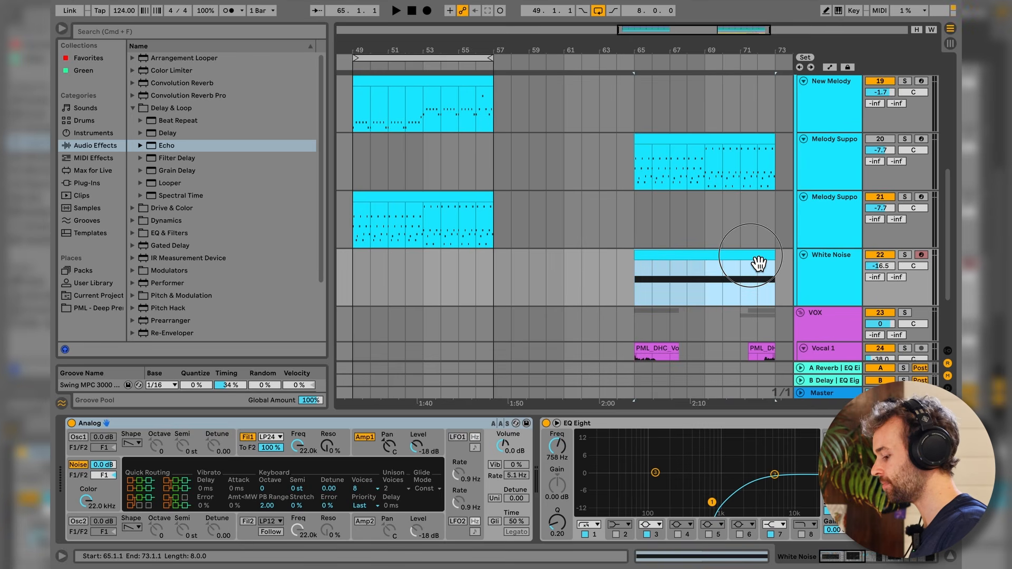
left_click_drag(759, 264, 475, 271)
key("s")
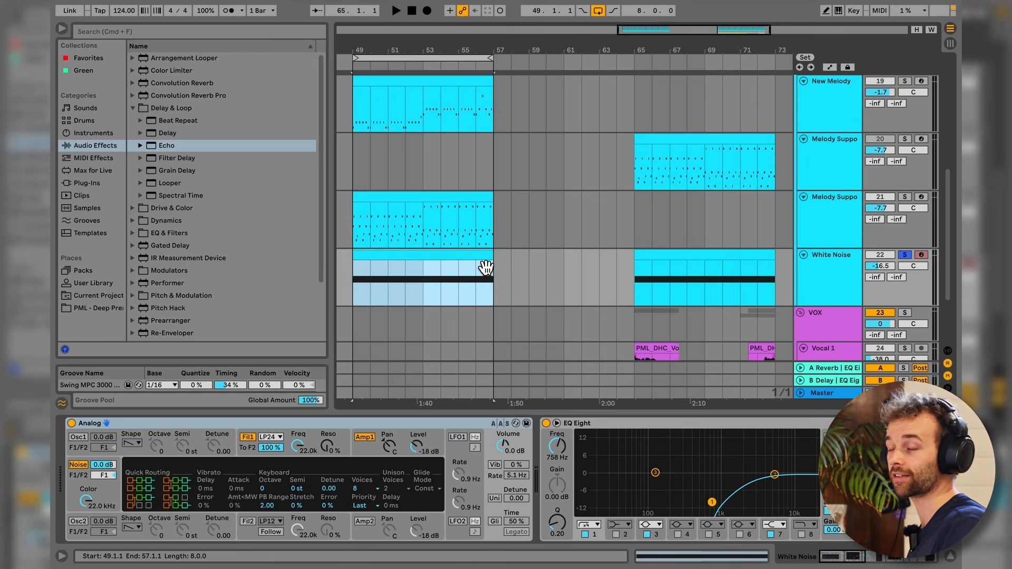
key("space")
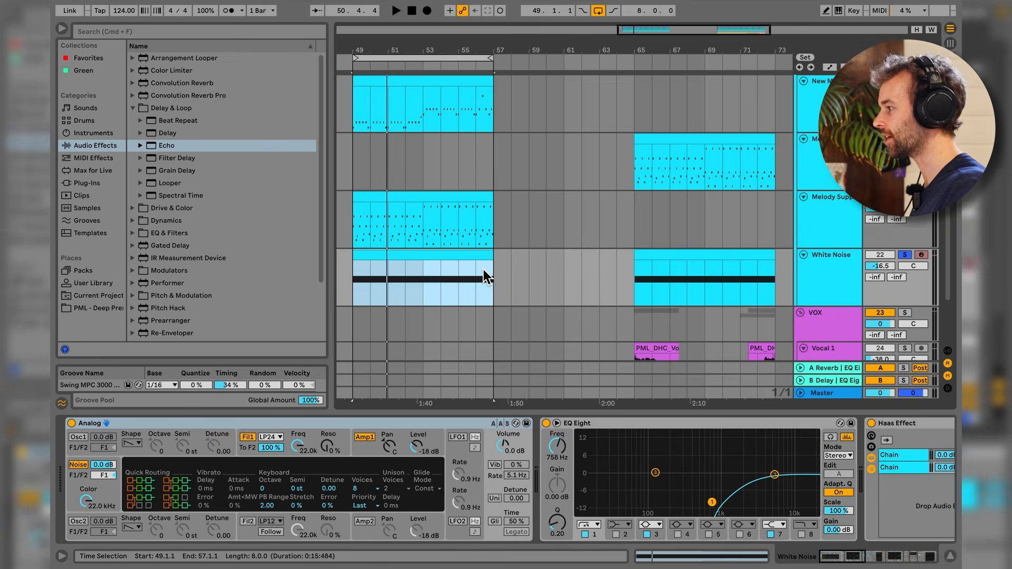
- Turn off the effects after Analog on the White Noise track and select the Analog synth
left_click(600, 426)
scroll(598, 425, "right", 10)
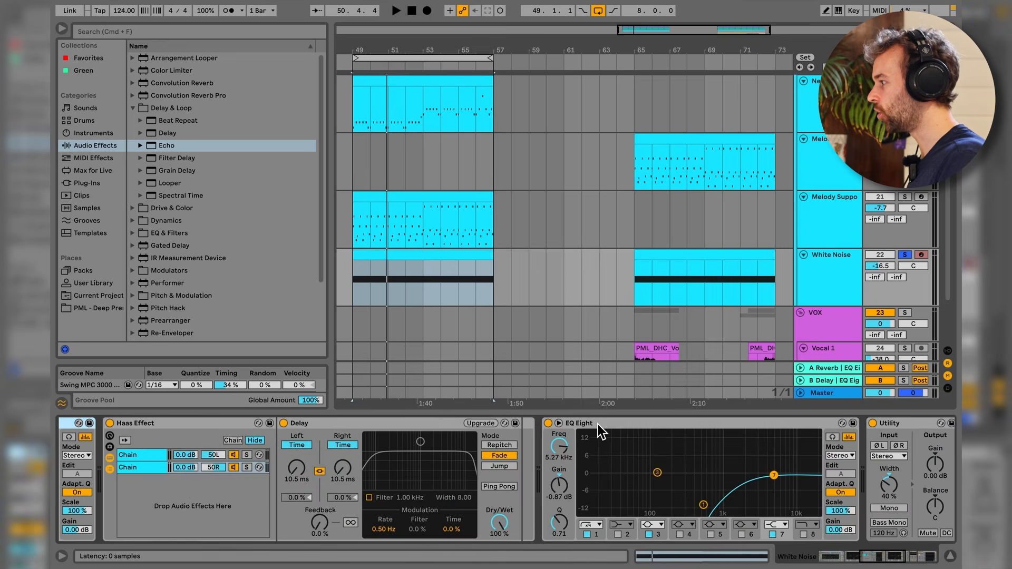
left_click(680, 424)
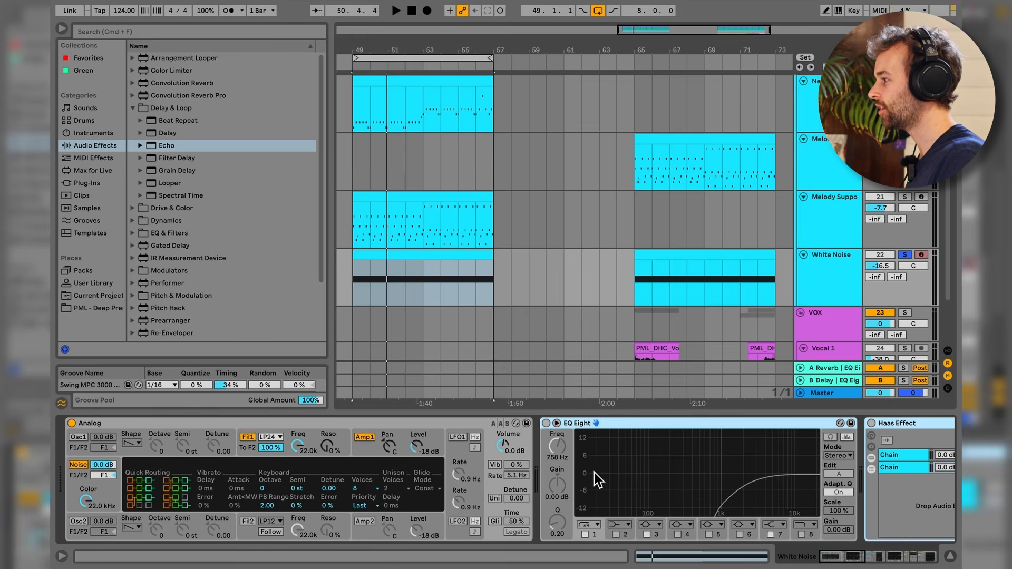
left_click(388, 436)
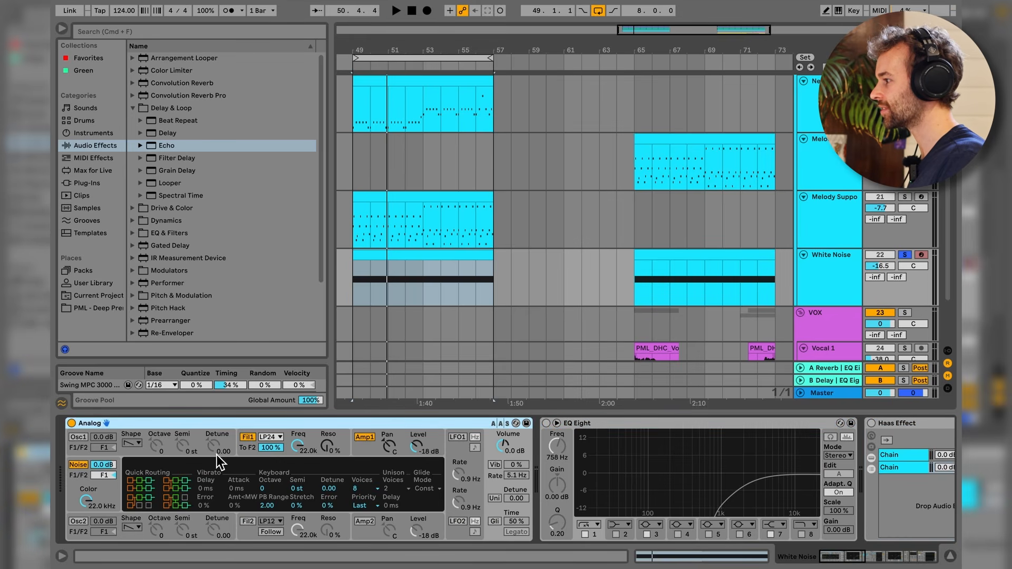
- Examine the noise generator's Color setting in Analog and play the White Noise clip alone
left_click(86, 469)
left_click(87, 468)
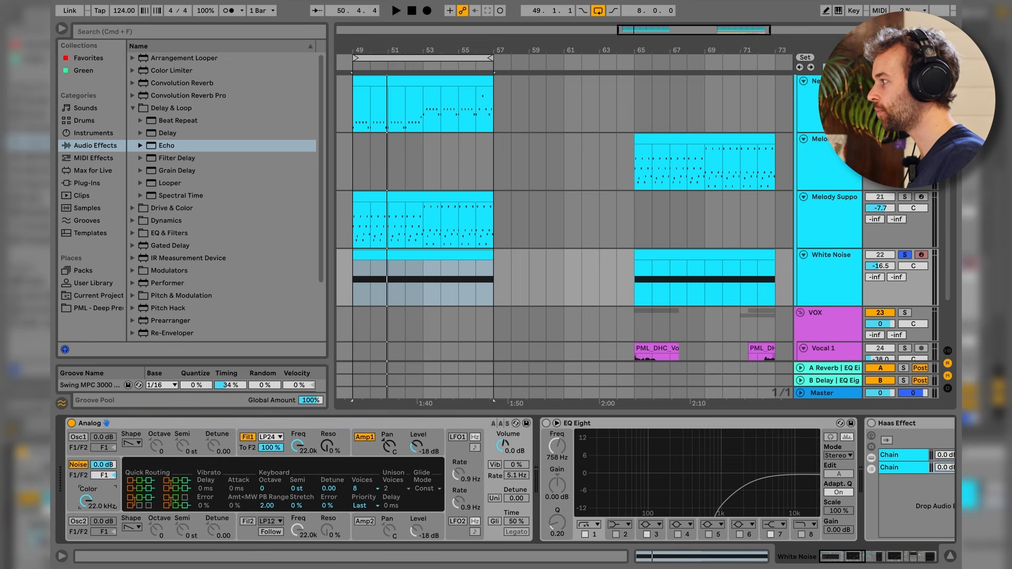
key("space")
mouse_move(86, 501)
left_mouse_down()
mouse_move(86, 548)
mouse_move(89, 504)
left_mouse_up()
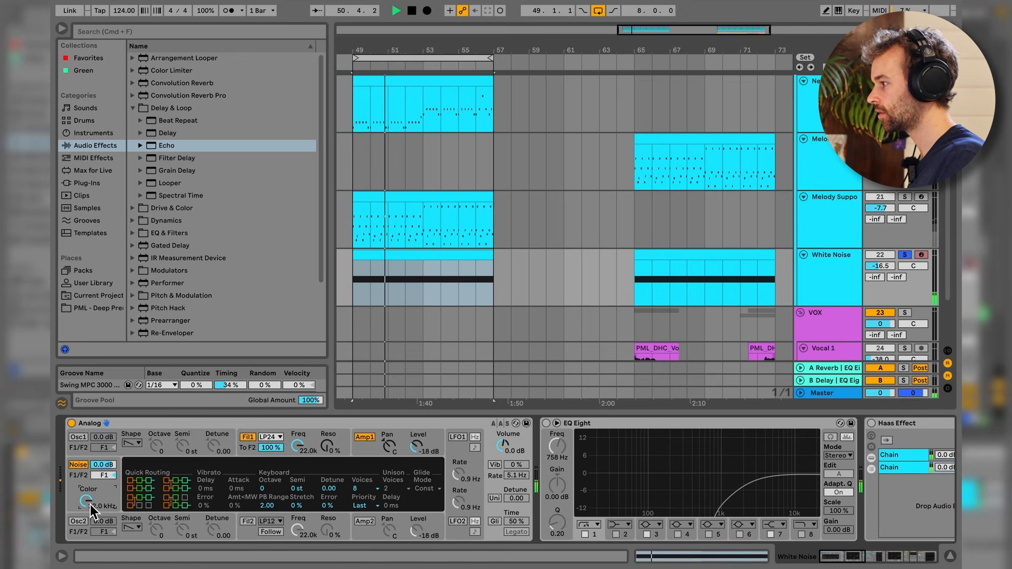
key("space")
- Examine Analog's Filter 1 frequency and Amp 1 envelope sustain while auditioning the raw noise
left_click(236, 451)
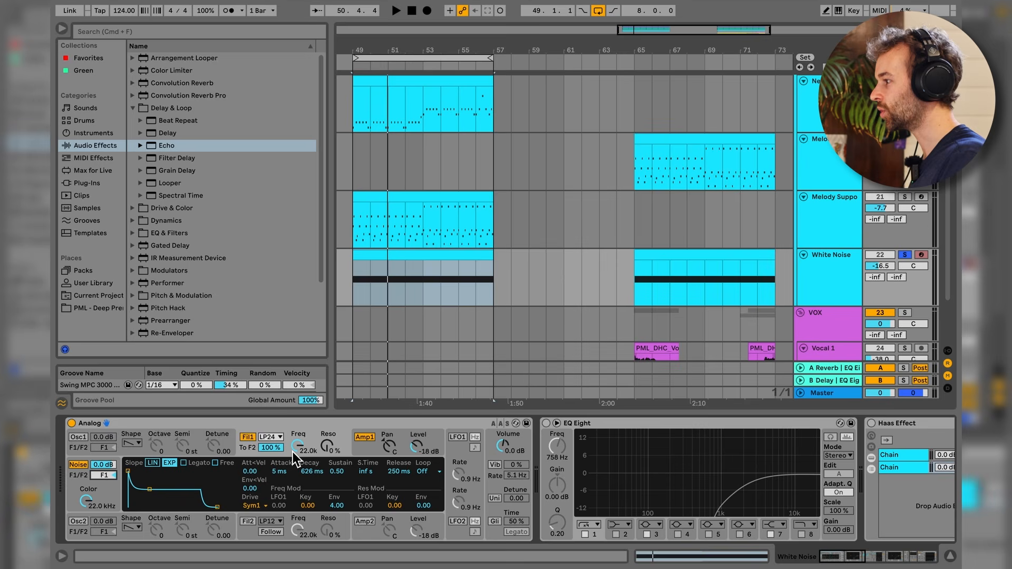
mouse_move(299, 447)
left_mouse_down()
mouse_move(300, 485)
mouse_move(299, 449)
left_mouse_up()
key("space")
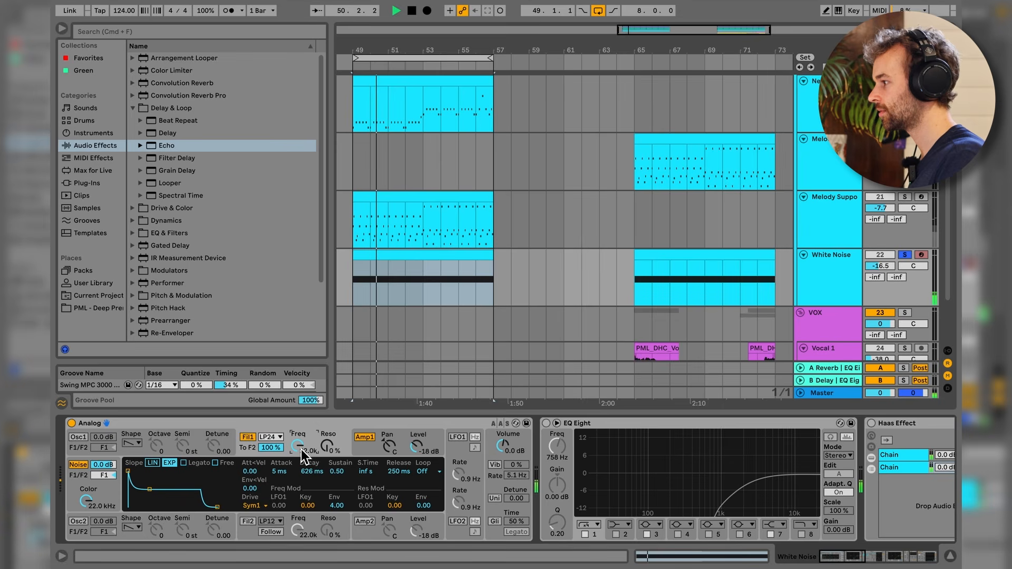
key("space")
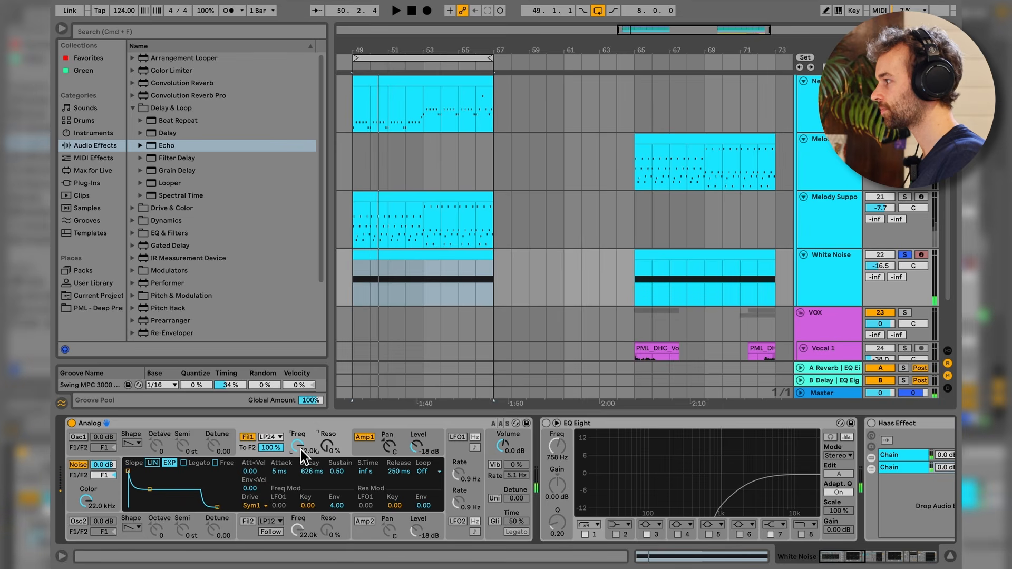
left_click(368, 453)
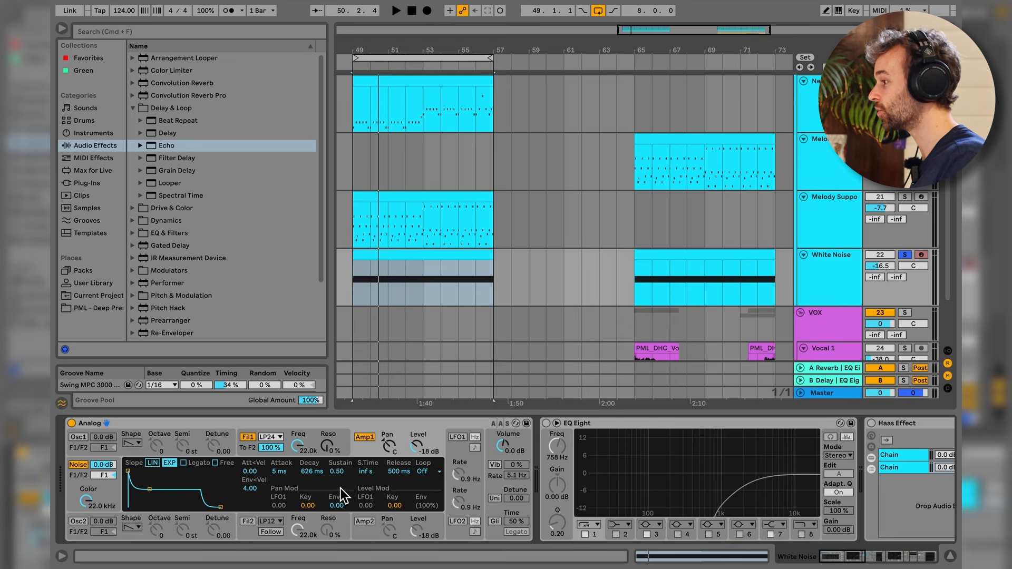
left_click_drag(345, 473, 342, 474)
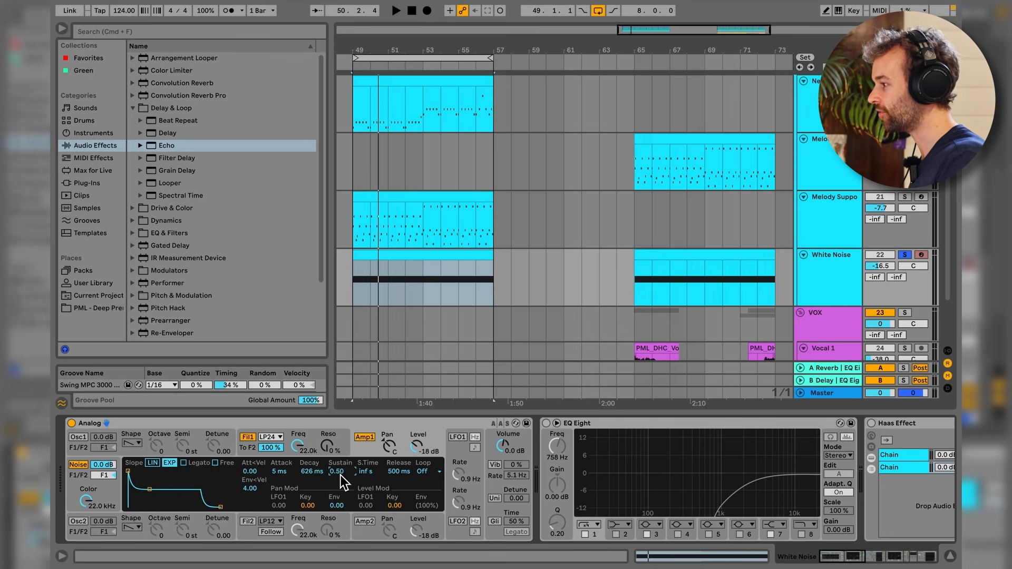
- Compare the noise with and without the EQ Eight low cut after Analog during playback, leaving the EQ turned on
scroll(336, 476, "right", 5)
scroll(337, 477, "right", 1)
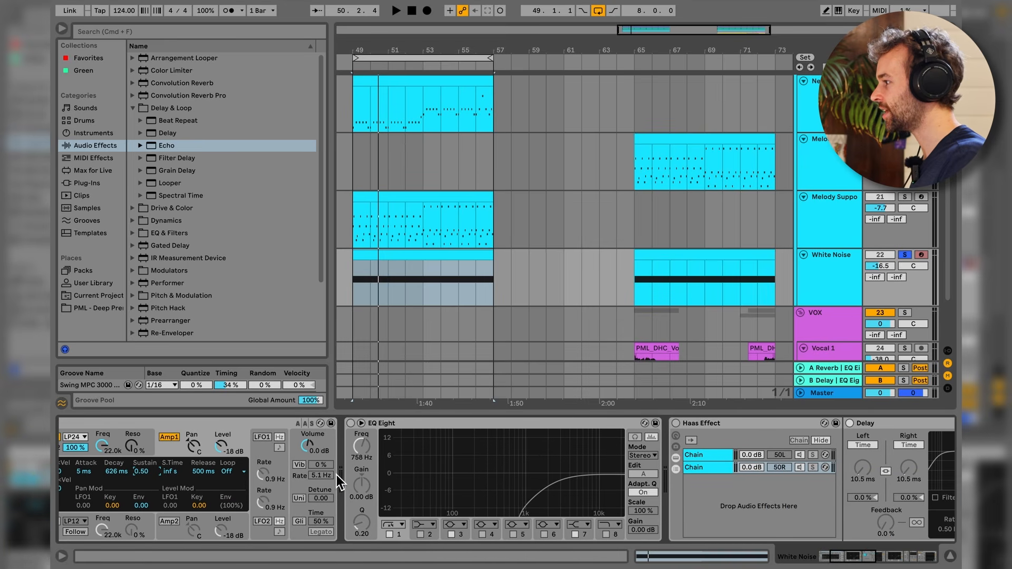
left_click(351, 424)
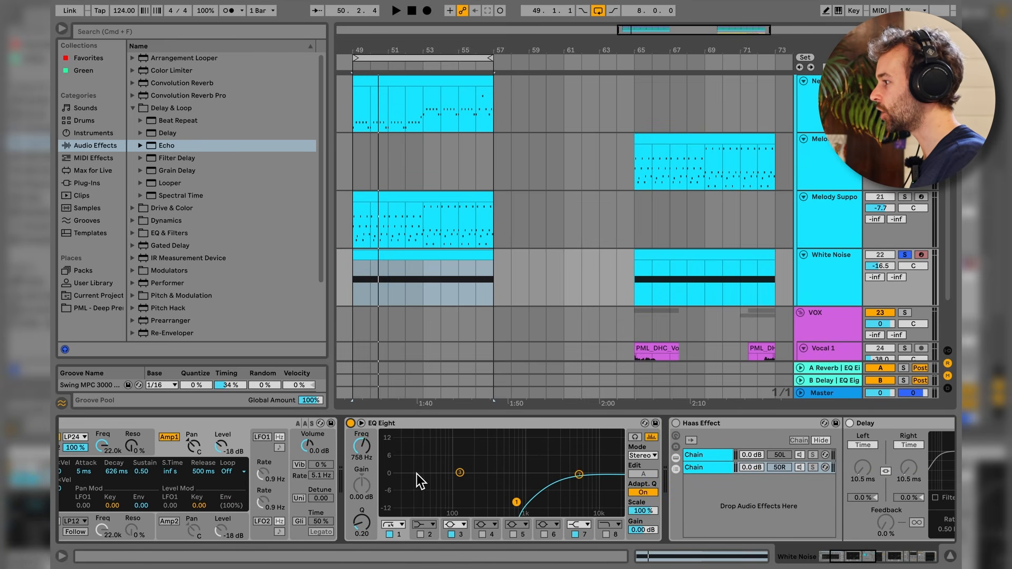
left_click(352, 424)
key("space")
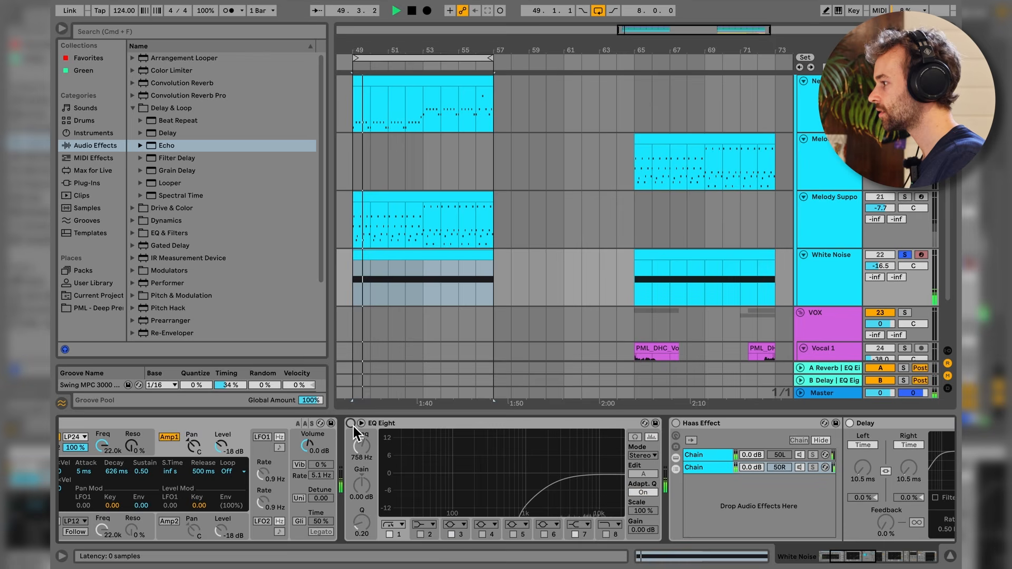
left_click(352, 424)
left_click(351, 425)
left_click(352, 424)
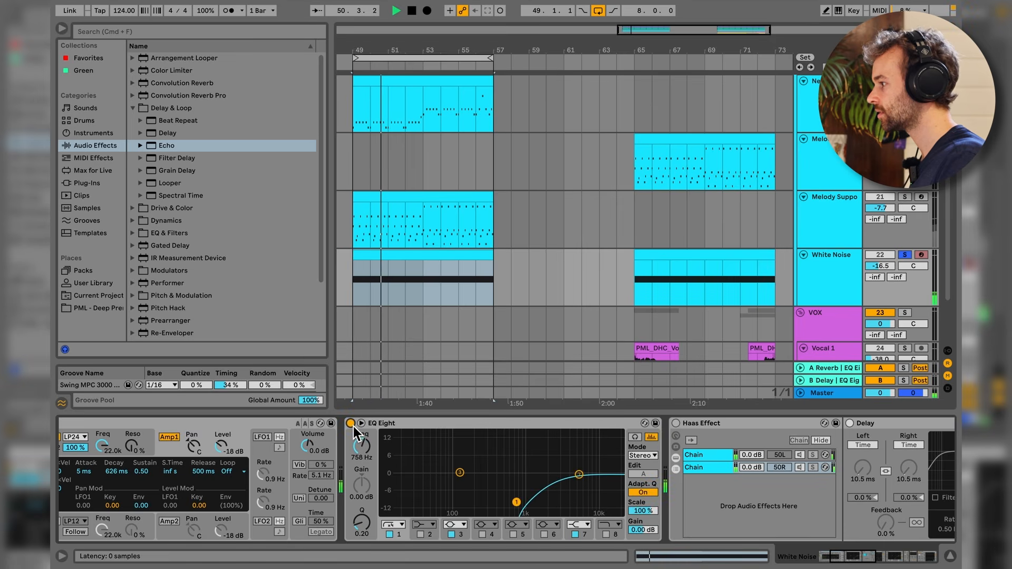
key("space")
- Play the noise with the Haas Effect rack off and on for comparison, leaving the rack turned on
scroll(374, 463, "right", 1)
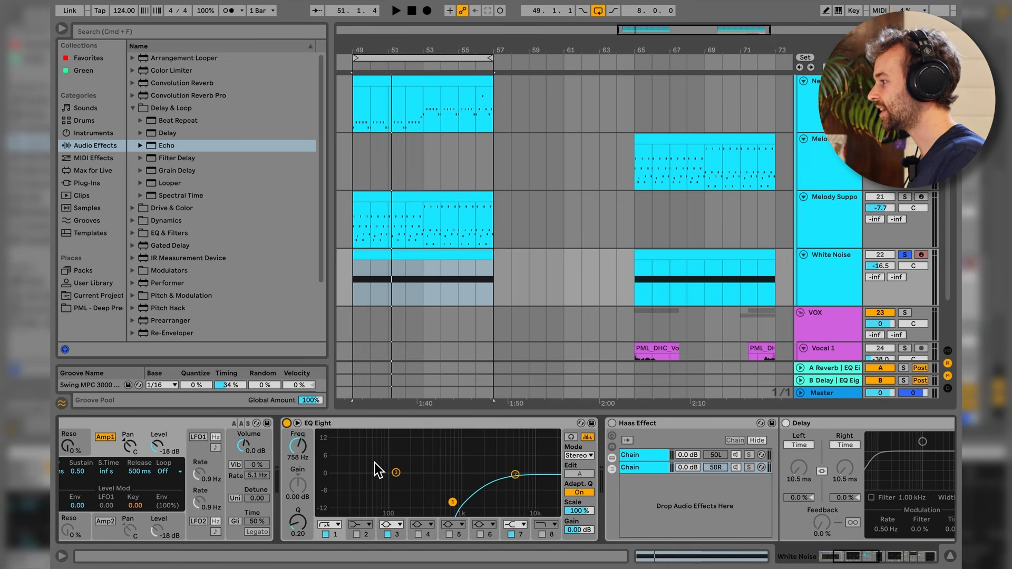
scroll(375, 463, "right", 4)
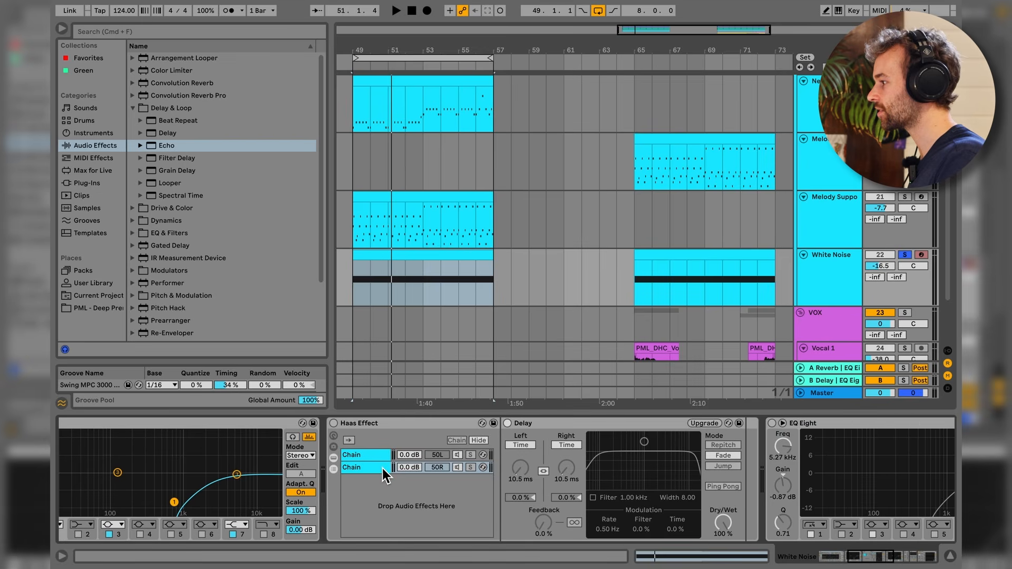
left_click(391, 425)
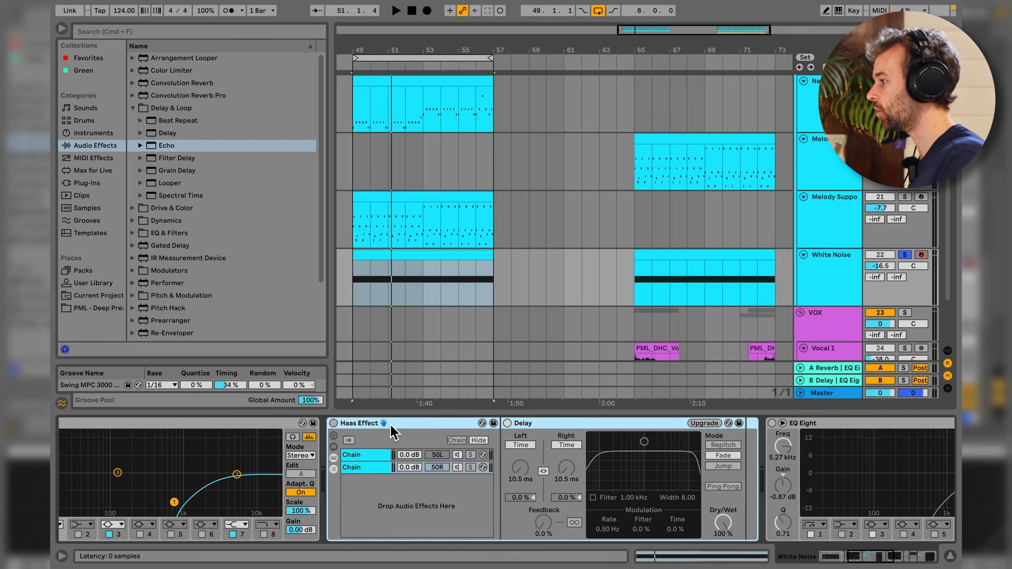
left_click(334, 426)
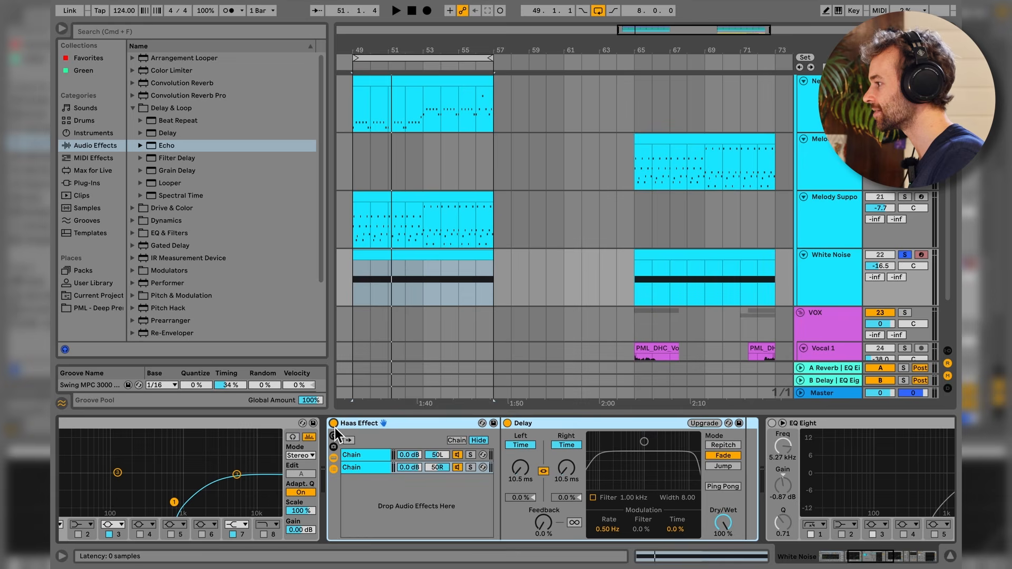
left_click(334, 426)
key("space")
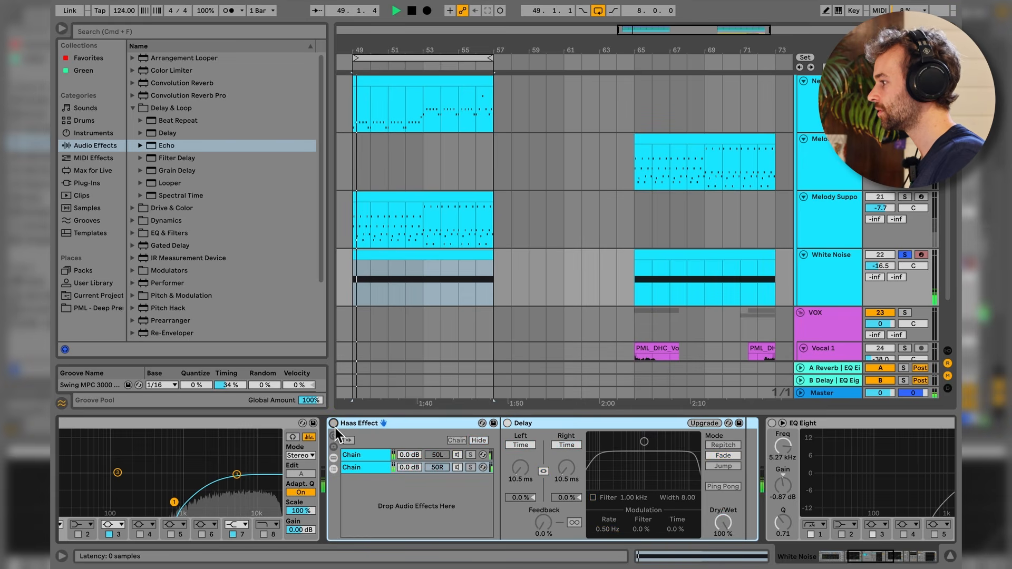
key("space")
left_click(334, 426)
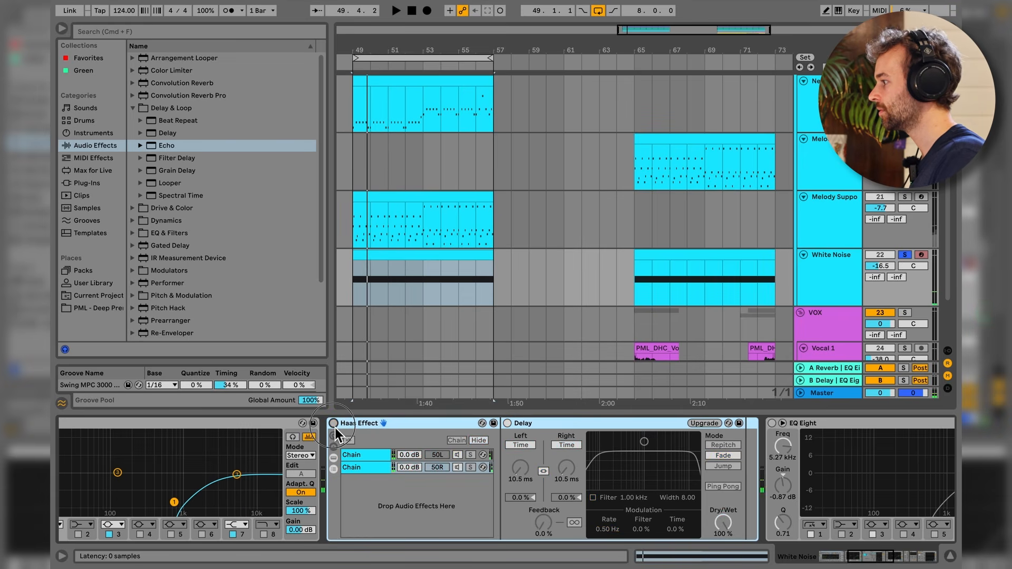
key("space")
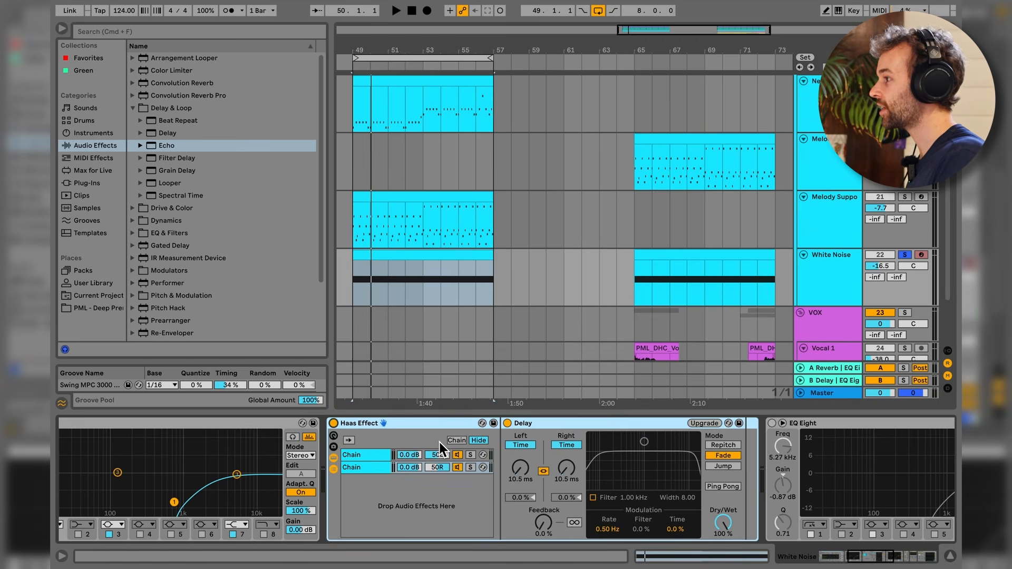
- Add a Delay before the Haas Effect rack with unsynced 10 ms times, 0% feedback, 100% dry/wet and its filter off
left_click_drag(167, 134, 321, 449)
left_click(328, 449)
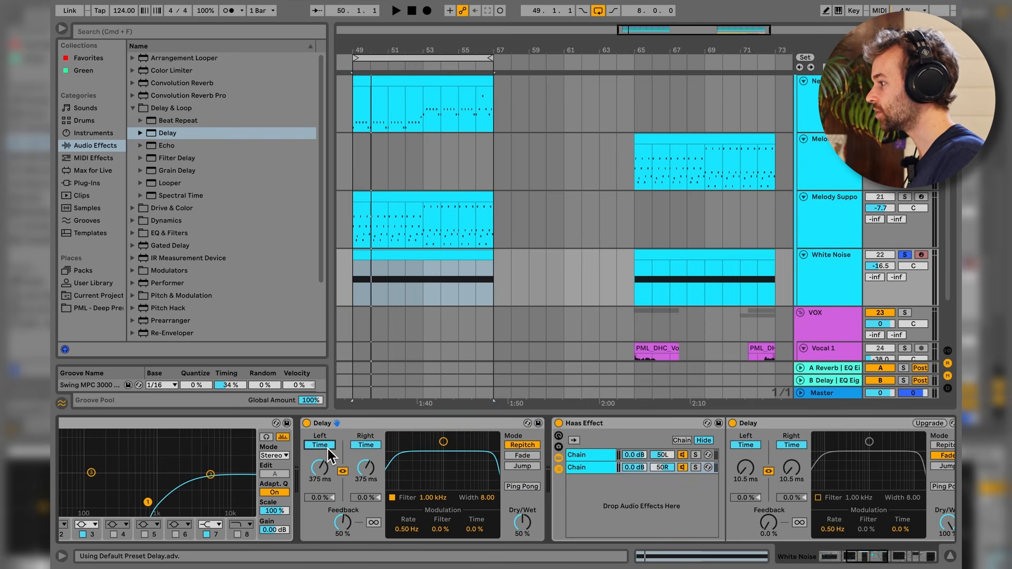
left_click_drag(343, 522, 343, 535)
left_click_drag(522, 523, 522, 506)
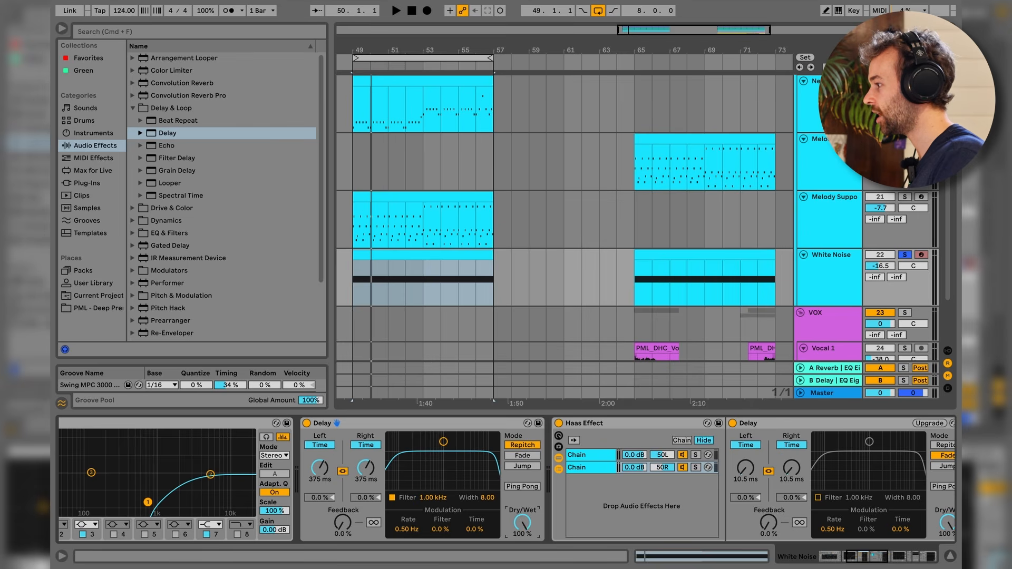
left_click(392, 497)
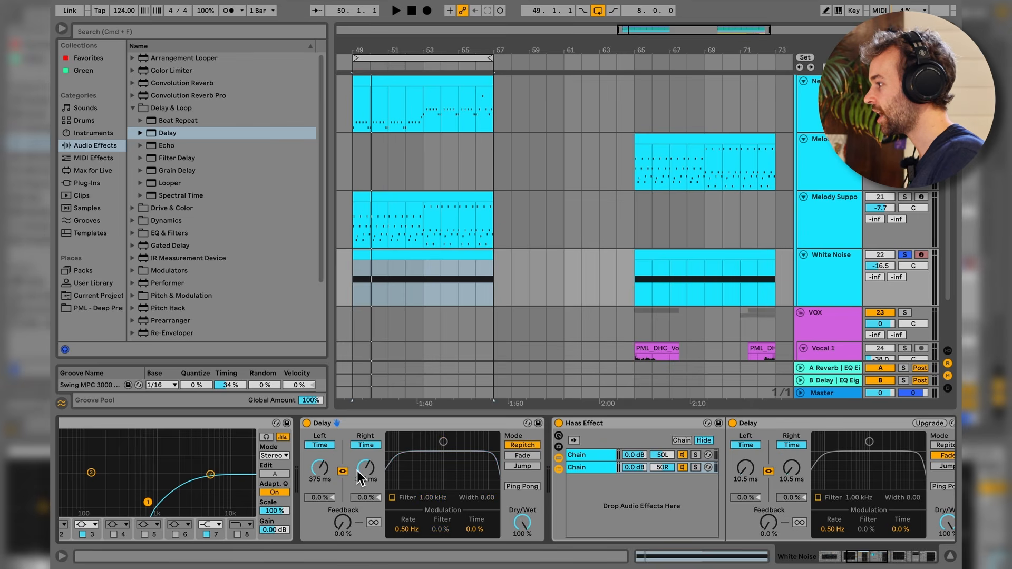
mouse_move(363, 468)
left_mouse_down()
mouse_move(364, 532)
mouse_move(364, 480)
left_mouse_up()
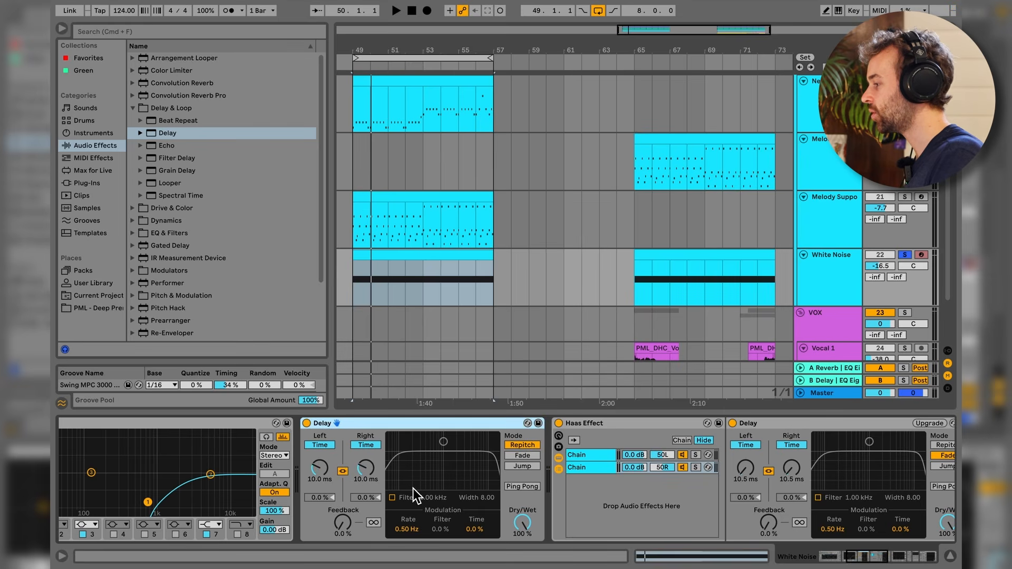
- Group the new Delay into an Audio Effect Rack and show its chain list
right_click(414, 424)
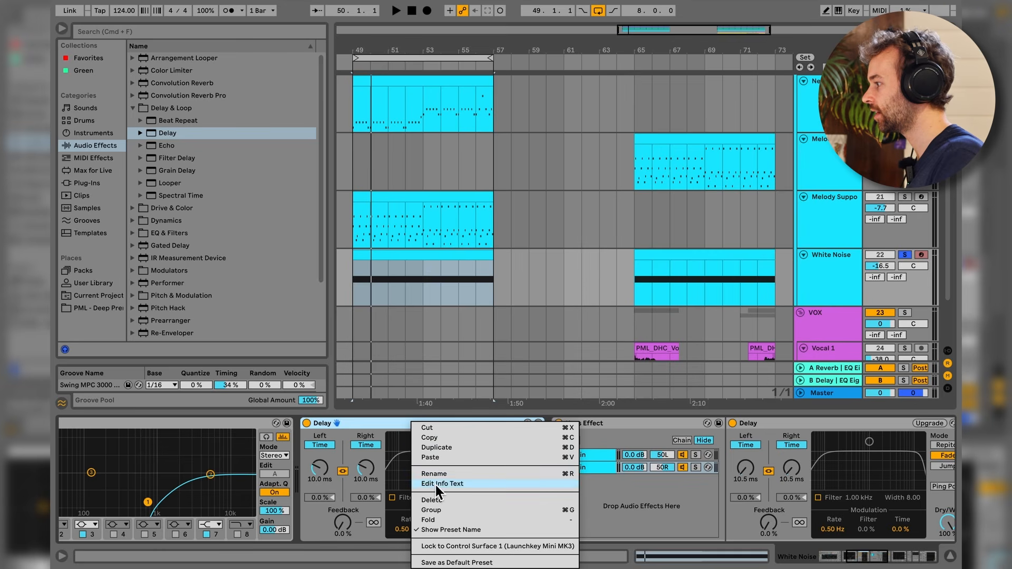
left_click(441, 510)
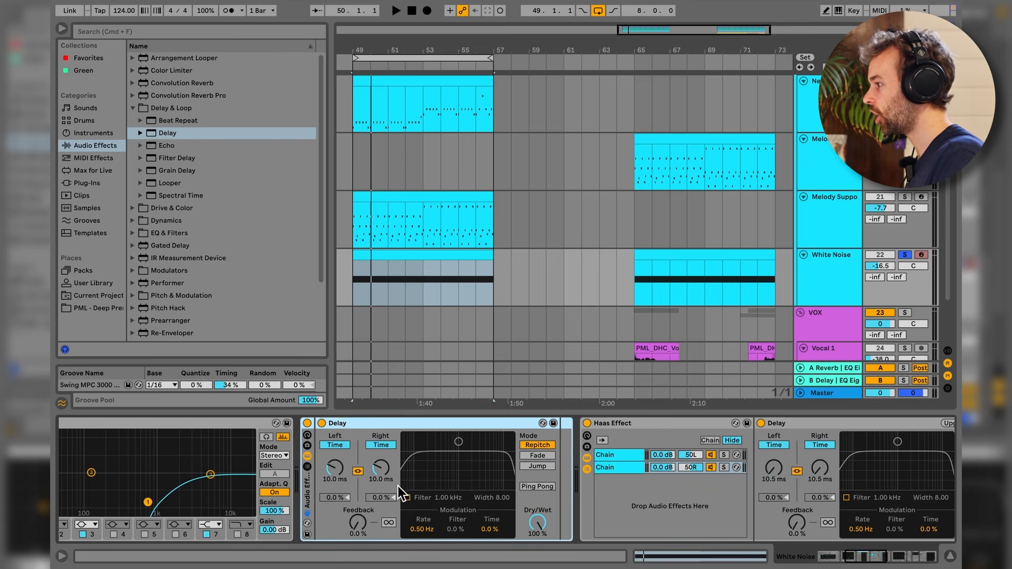
left_click(308, 469)
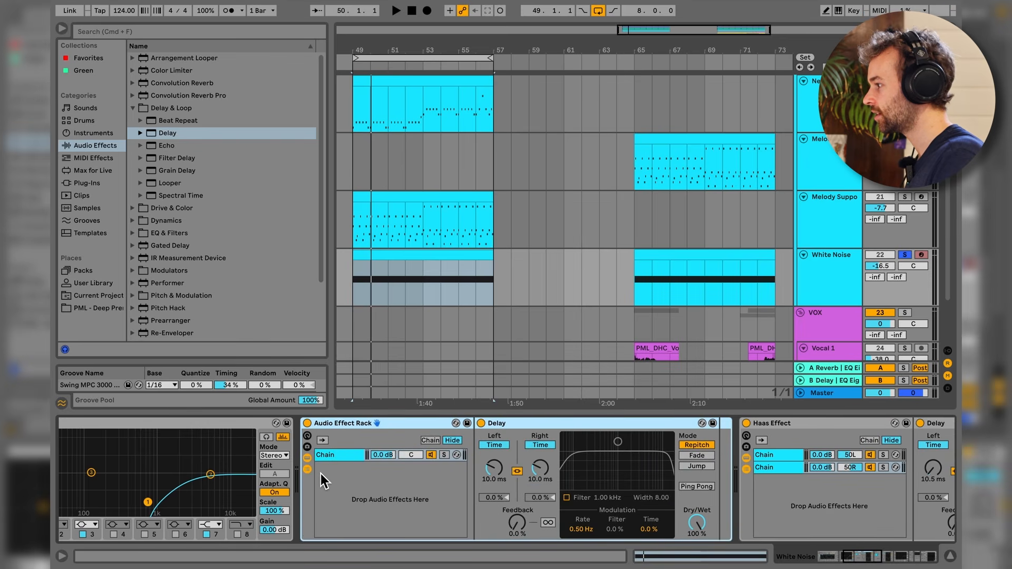
- Create a second, empty chain in the new rack, then pan the Delay chain to 50R and the empty chain to 50L
right_click(347, 479)
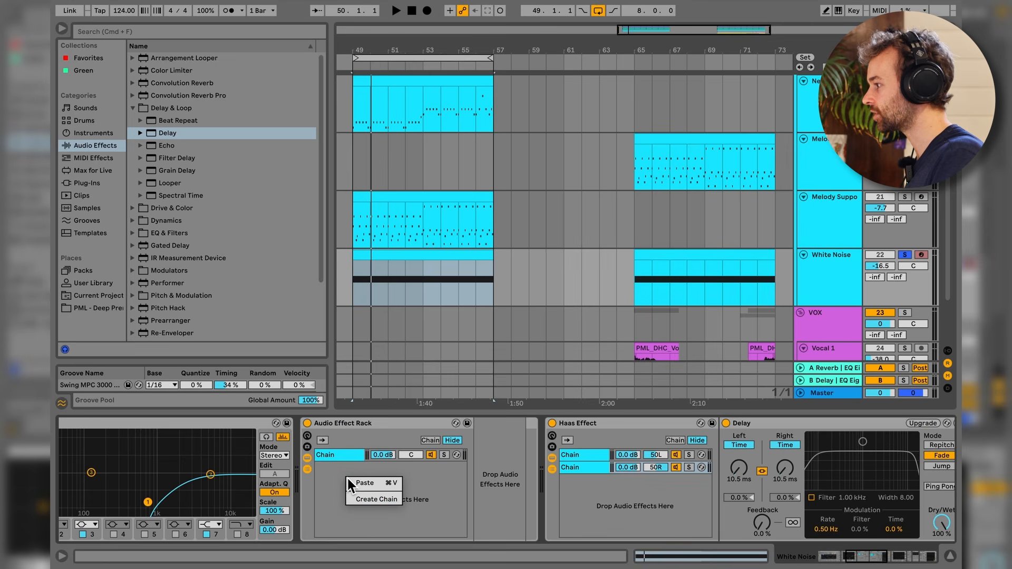
left_click(373, 501)
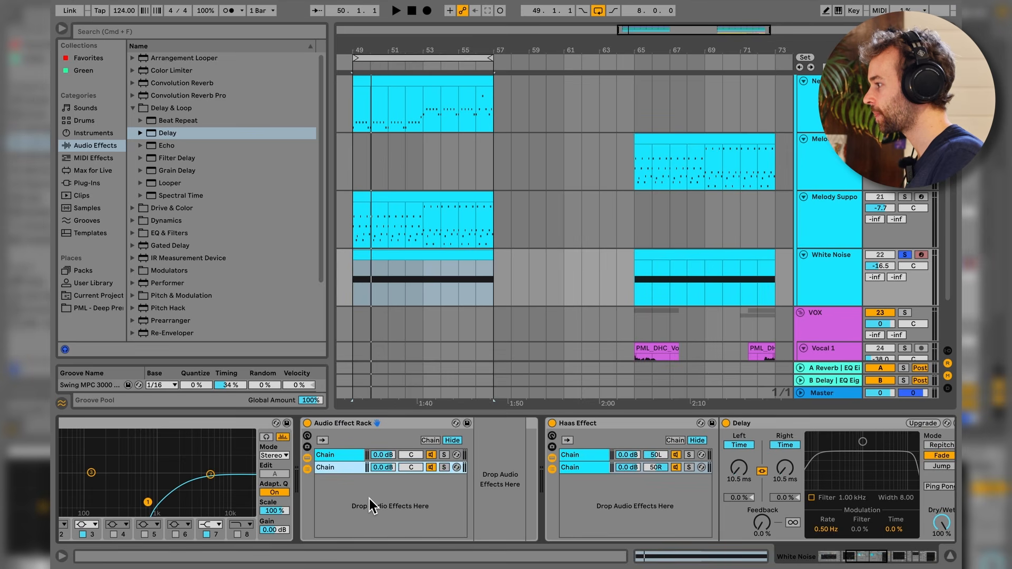
left_click(352, 456)
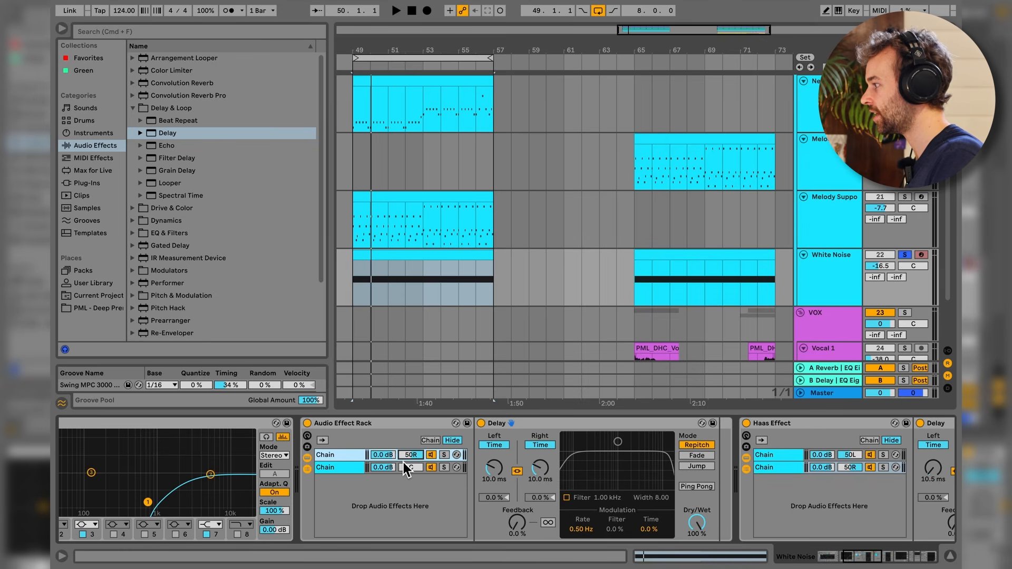
left_click_drag(412, 468, 412, 479)
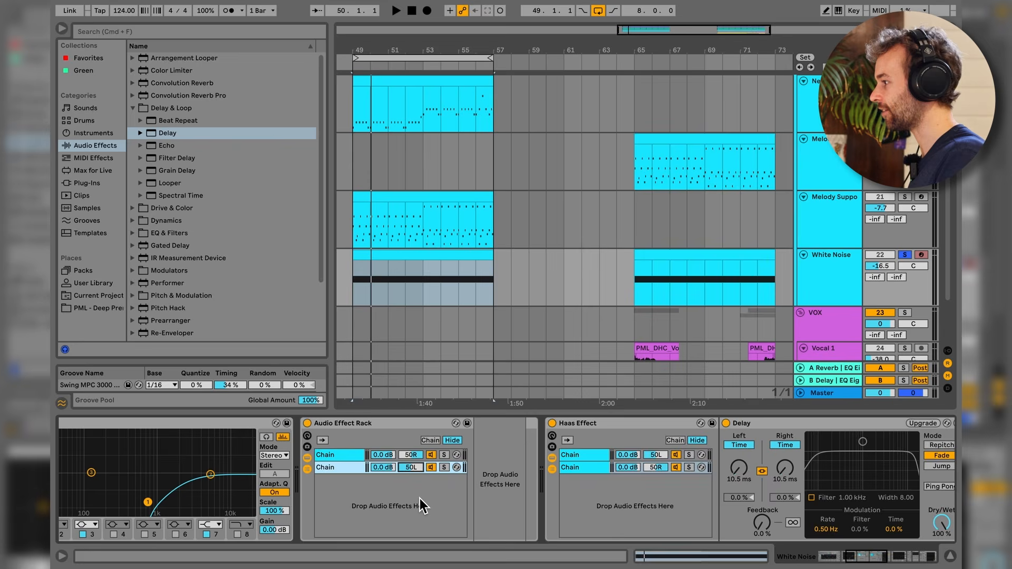
- Compare the devices in the two chains of the White Noise track's Audio Effect Rack, panned 50R and 50L
left_click(335, 455)
left_click(335, 467)
left_click(335, 455)
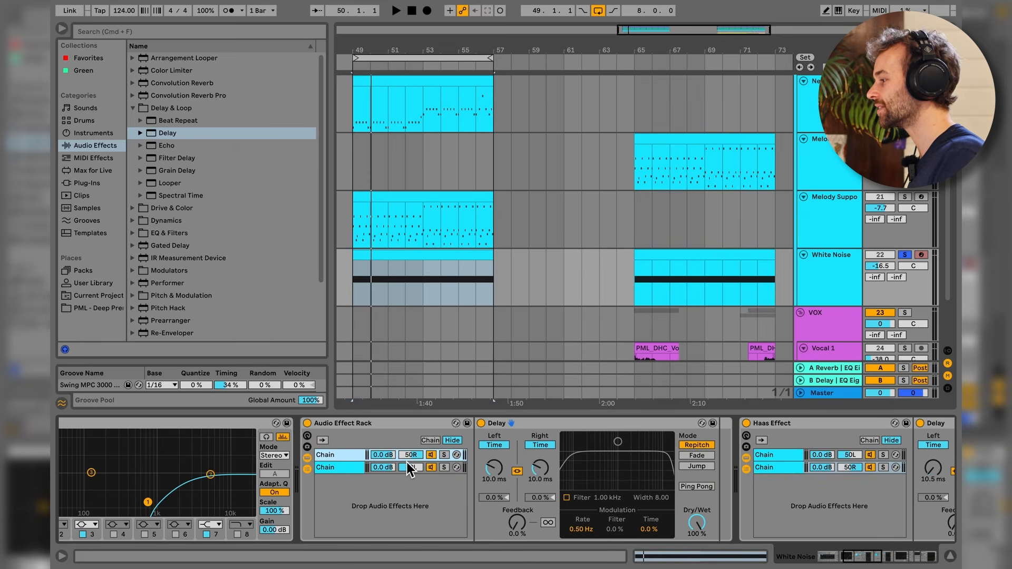
left_click(356, 466)
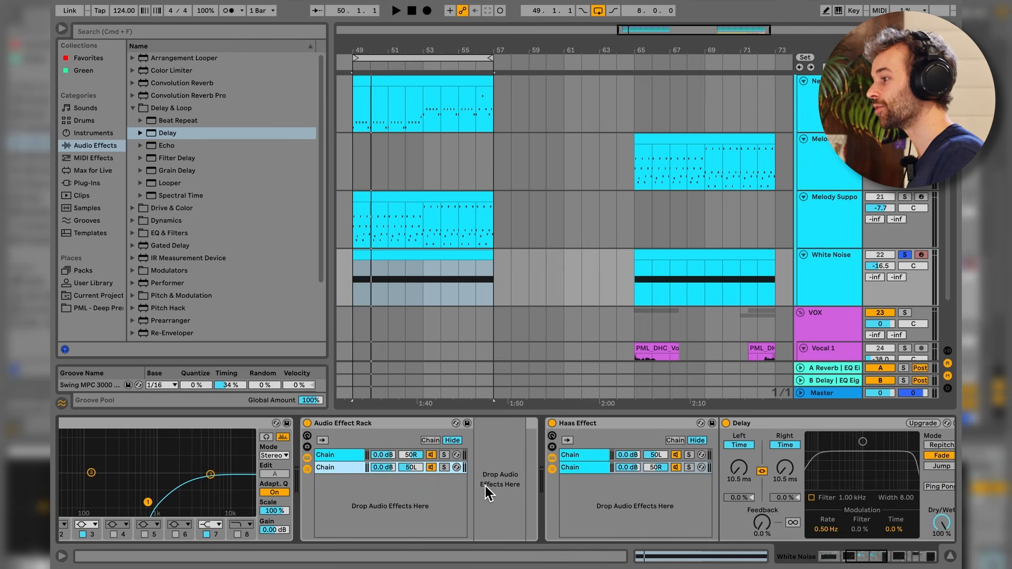
- Turn off the Haas Effect rack on the White Noise track and collapse it
left_click(552, 425)
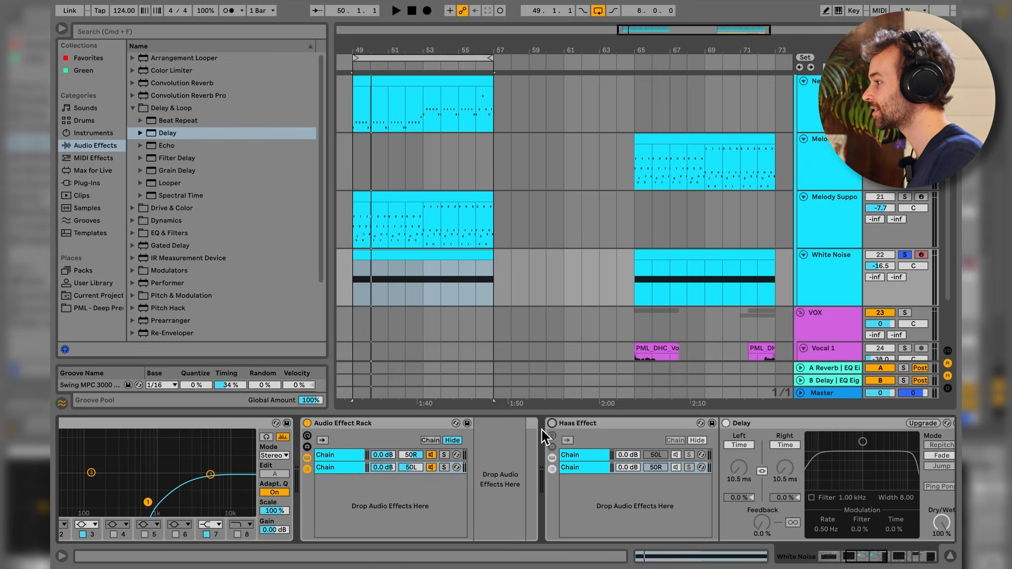
left_click(343, 454)
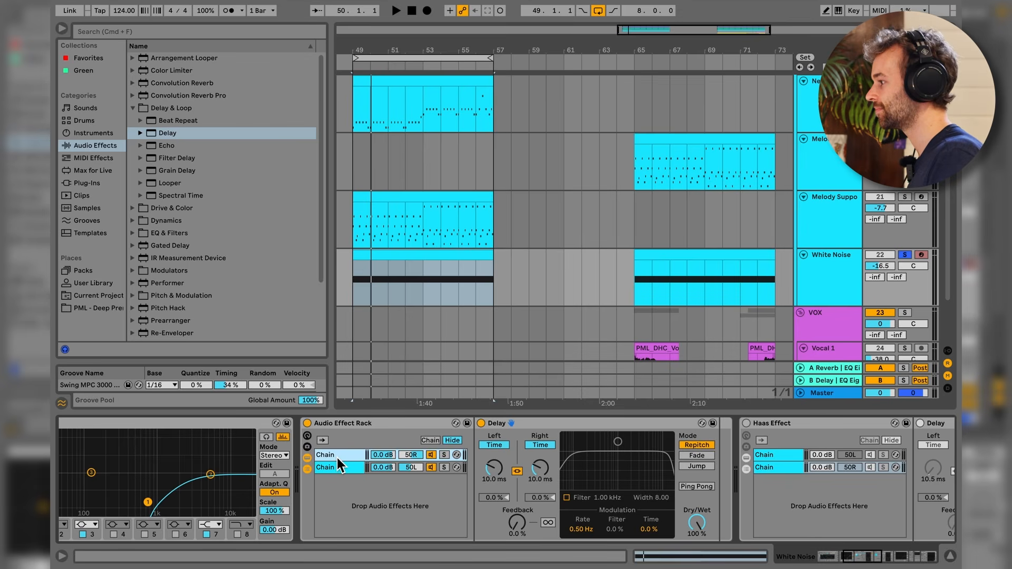
key("space")
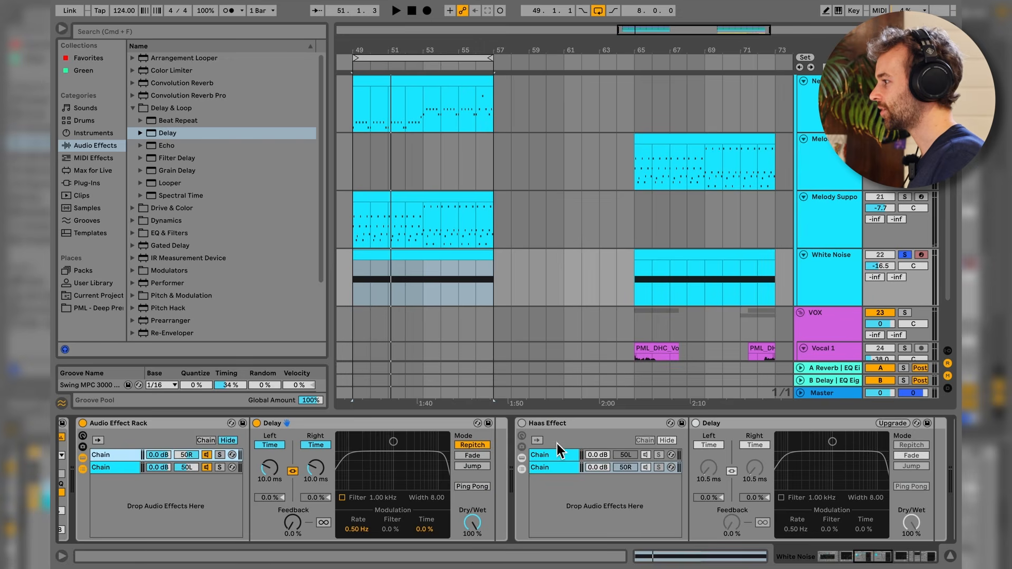
double_click(570, 428)
scroll(568, 446, "down", 5)
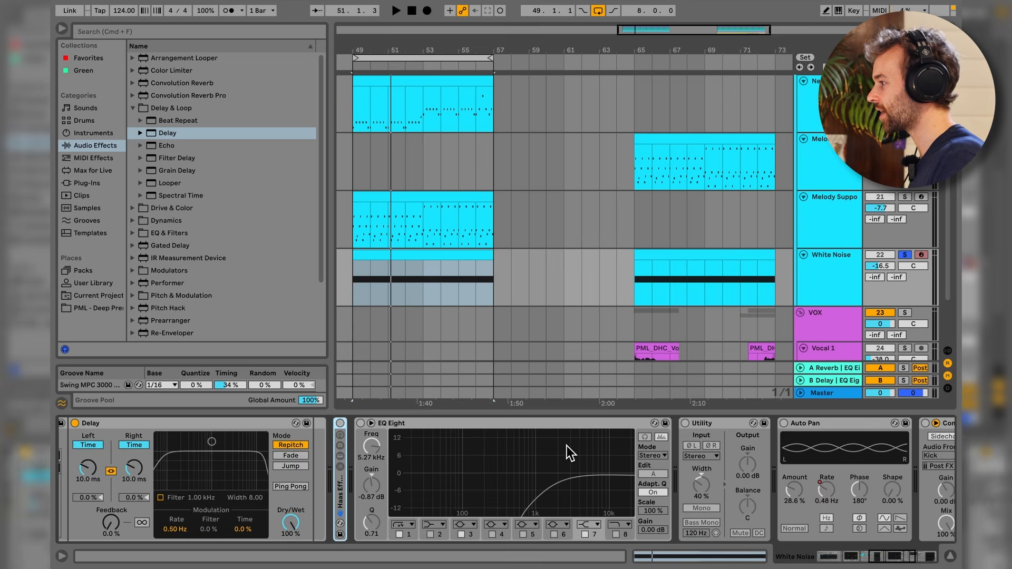
- Turn on the White Noise track's EQ Eight and raise its first band to 667 Hz during playback
left_click(308, 423)
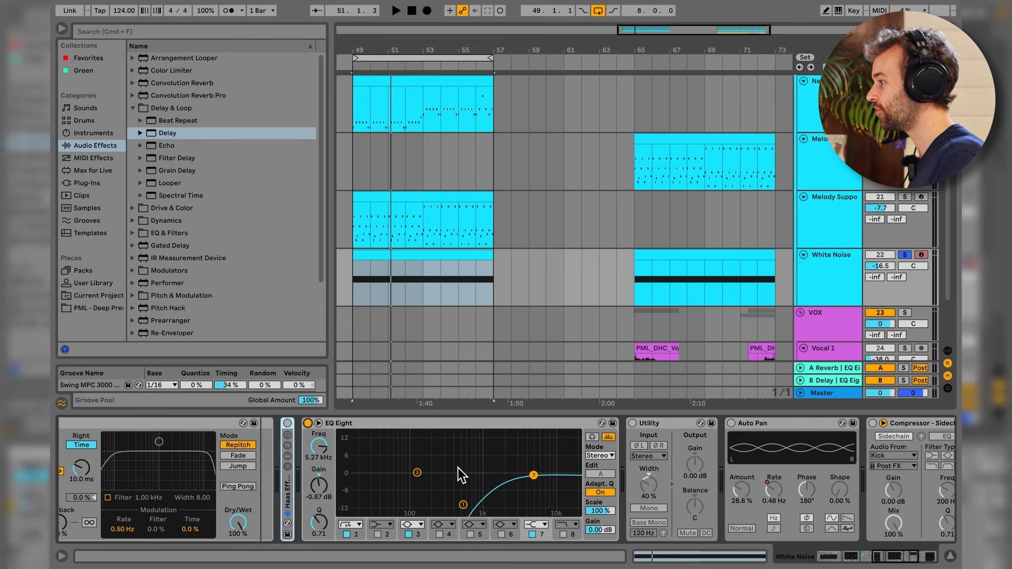
key("space")
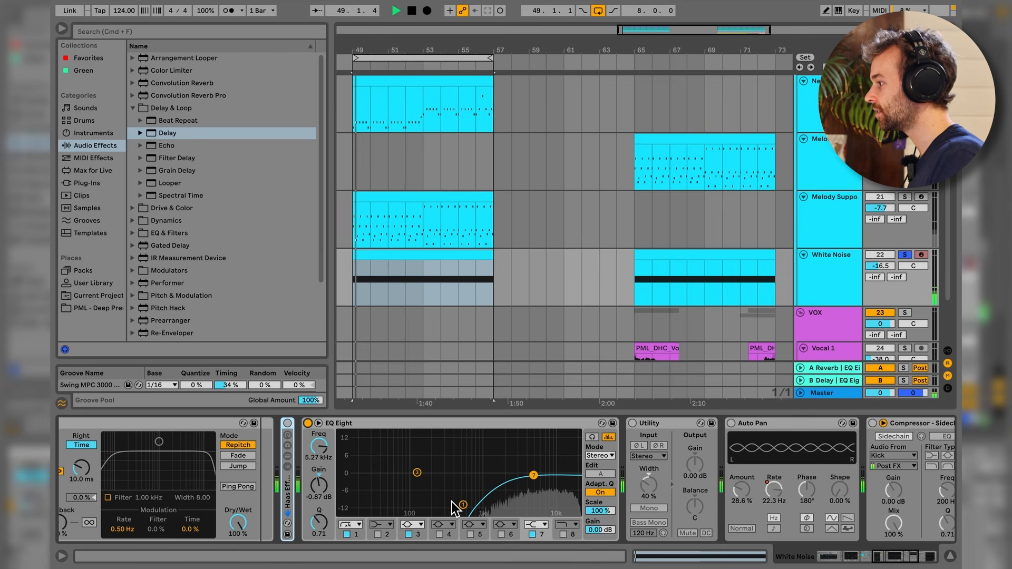
left_click_drag(463, 505, 499, 505)
key("space")
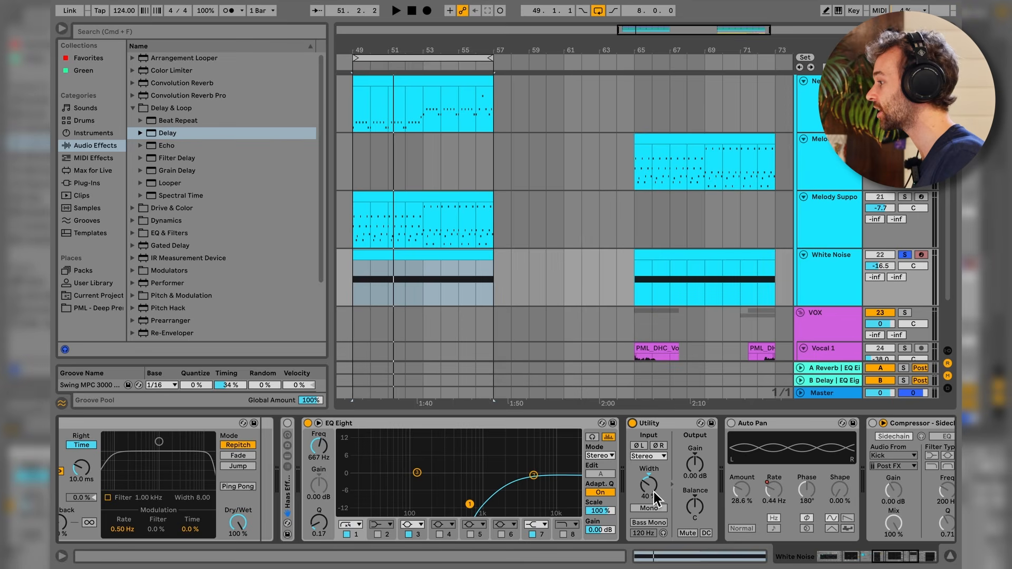
- Audition the white noise through the Utility with its stereo width at 40%
key("space")
left_click_drag(654, 492, 653, 469)
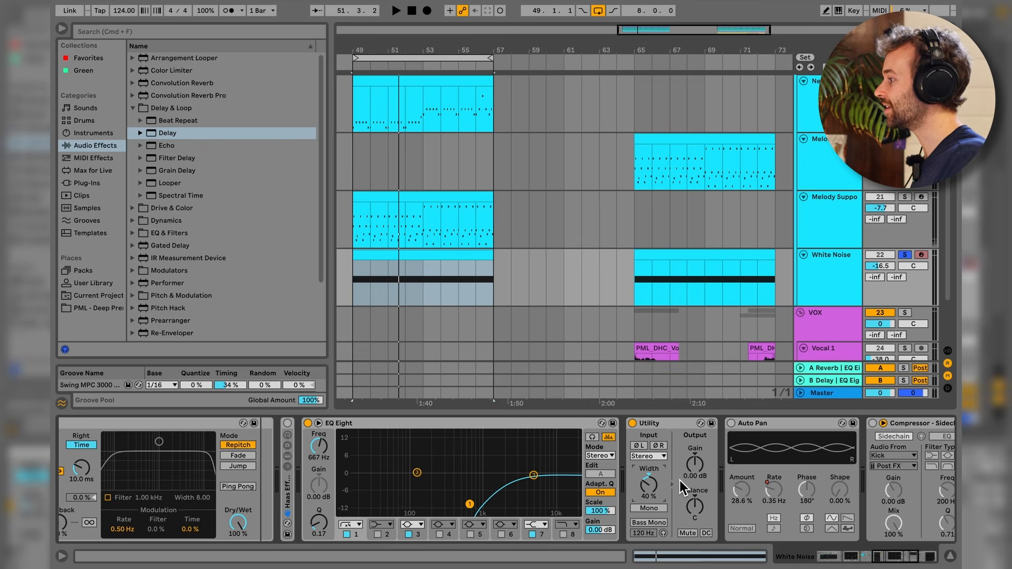
- Show the automation lanes and examine the Auto Pan frequency curve on the White Noise track from bar 49
scroll(680, 478, "right", 5)
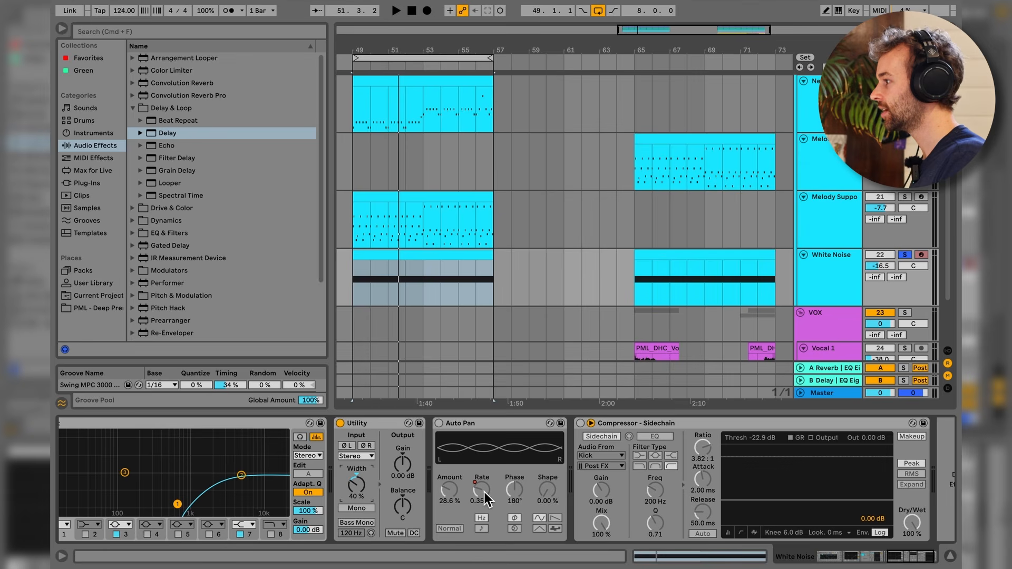
key("a")
left_click(352, 290)
scroll(353, 292, "down", 2)
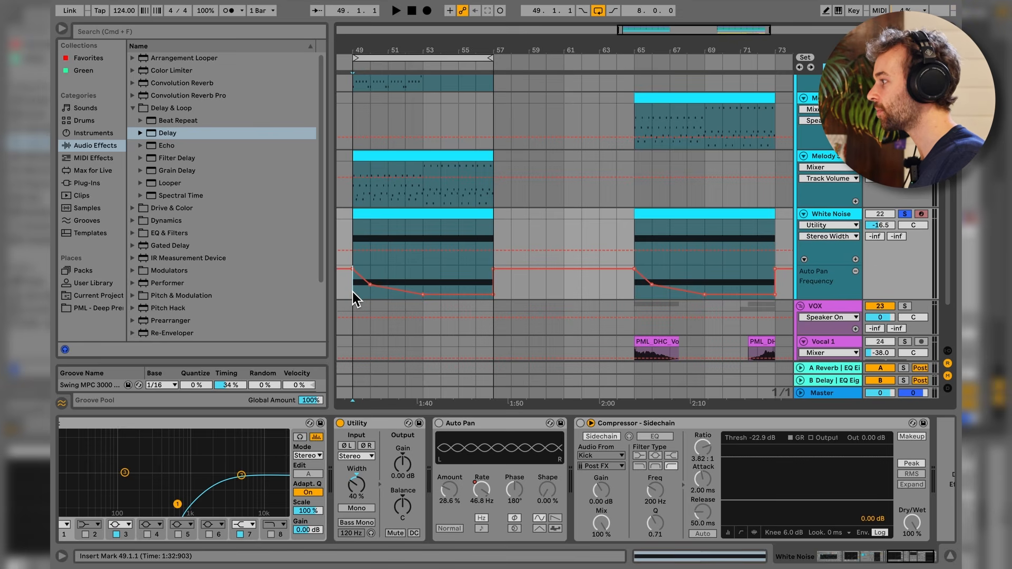
mouse_move(357, 272)
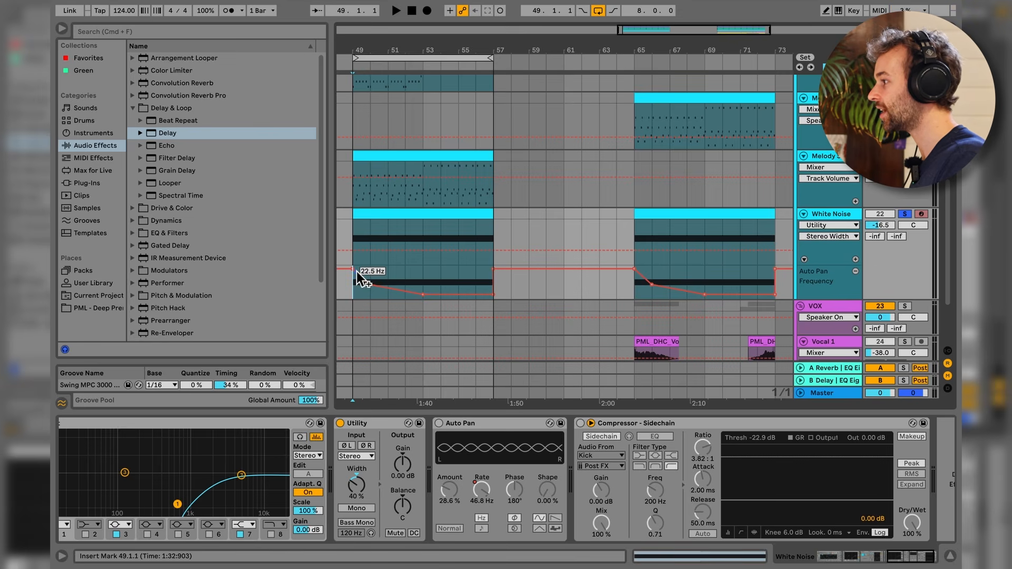
left_click_drag(356, 271, 360, 276)
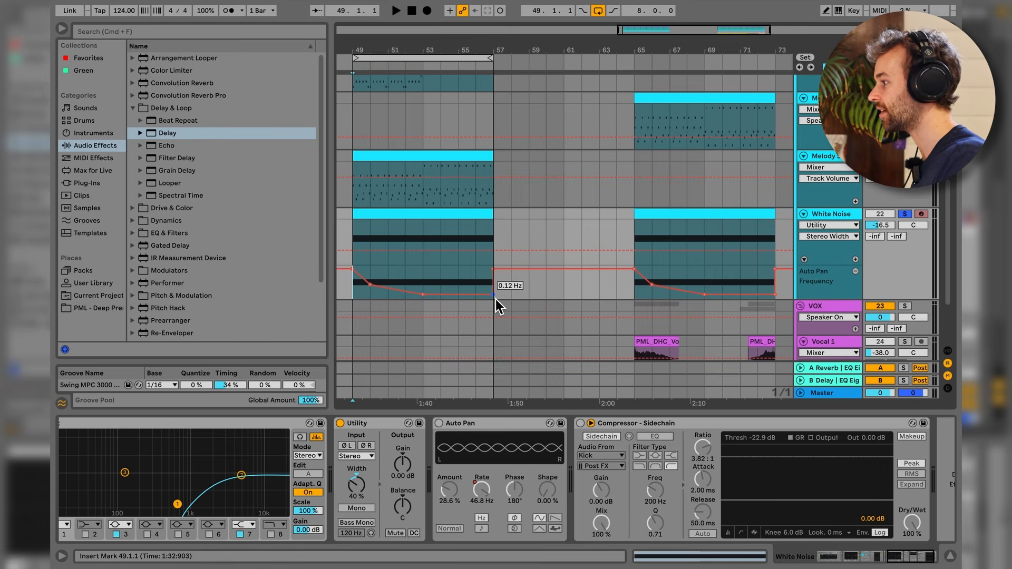
- Turn on the Auto Pan on the White Noise track and audition the frequency sweep from bar 49
left_click(441, 424)
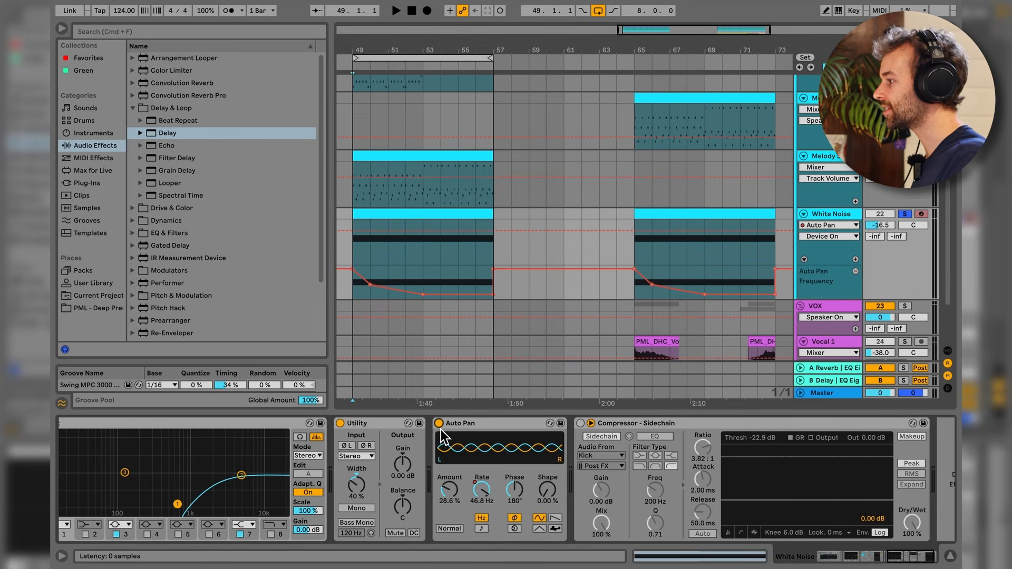
left_click_drag(358, 296, 493, 294)
left_click(355, 292)
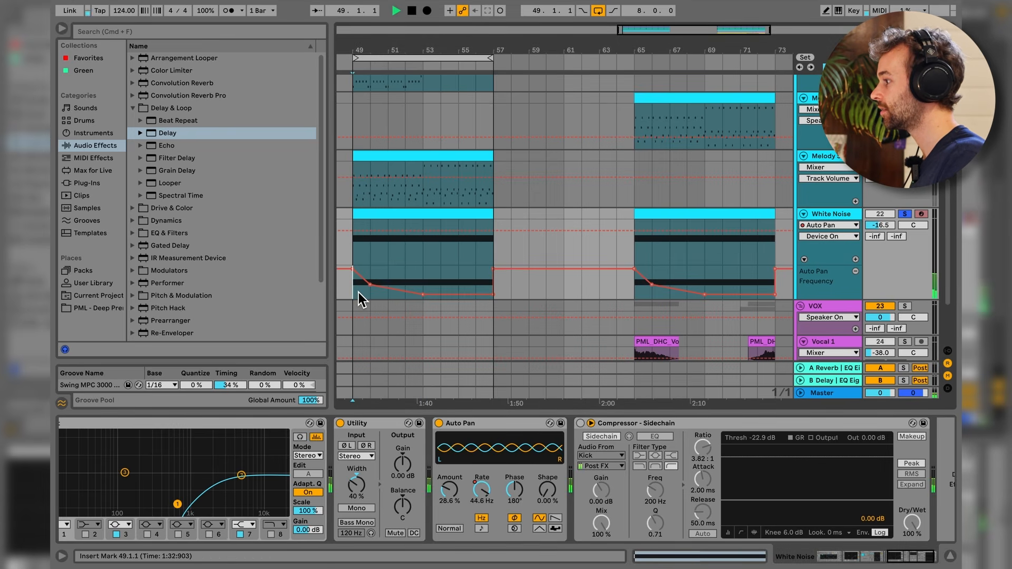
key("space")
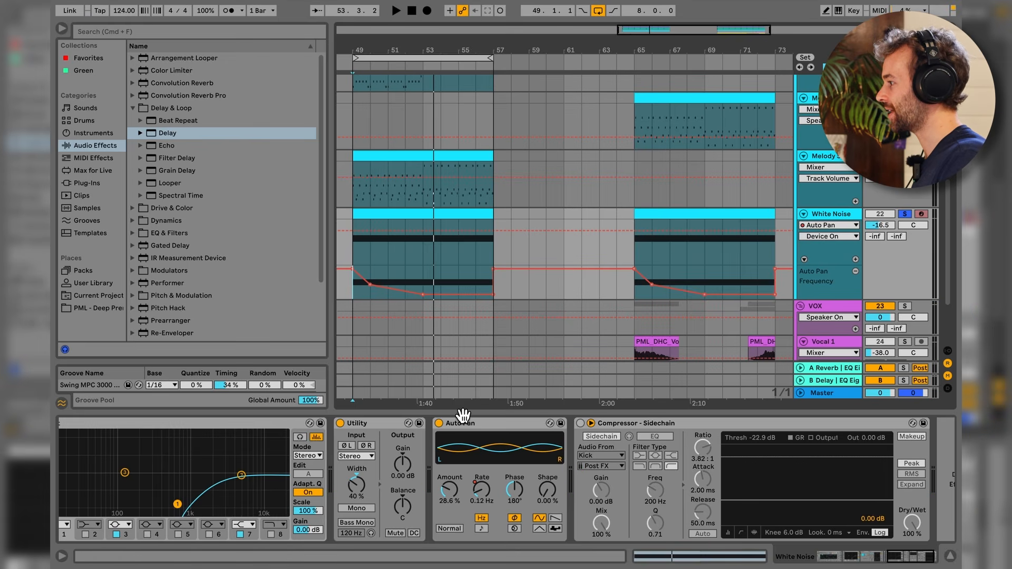
- Turn on the white noise's sidechain Compressor with SC as its audio source, and play the section from bar 49 with all tracks
left_click(580, 424)
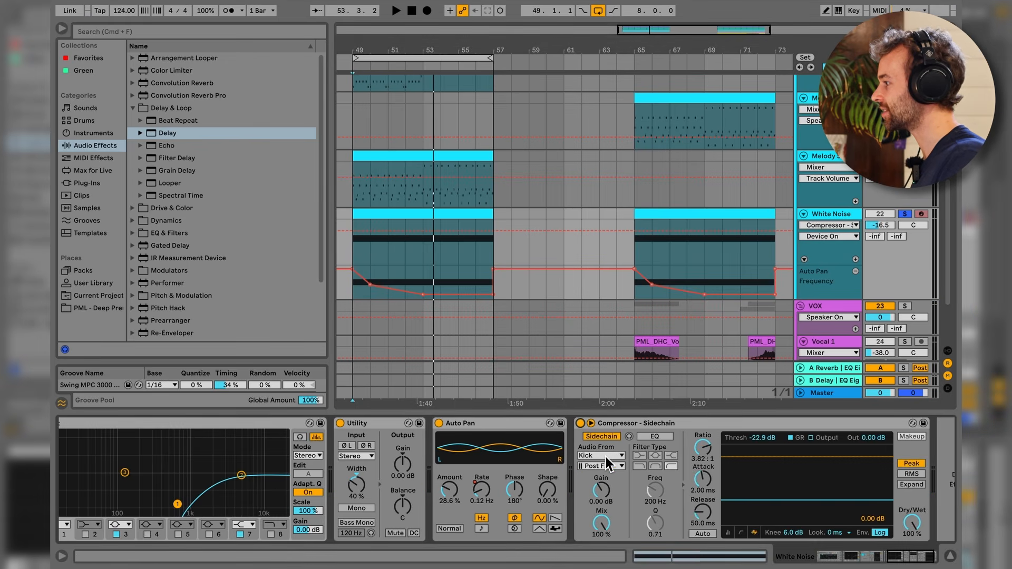
left_click(601, 456)
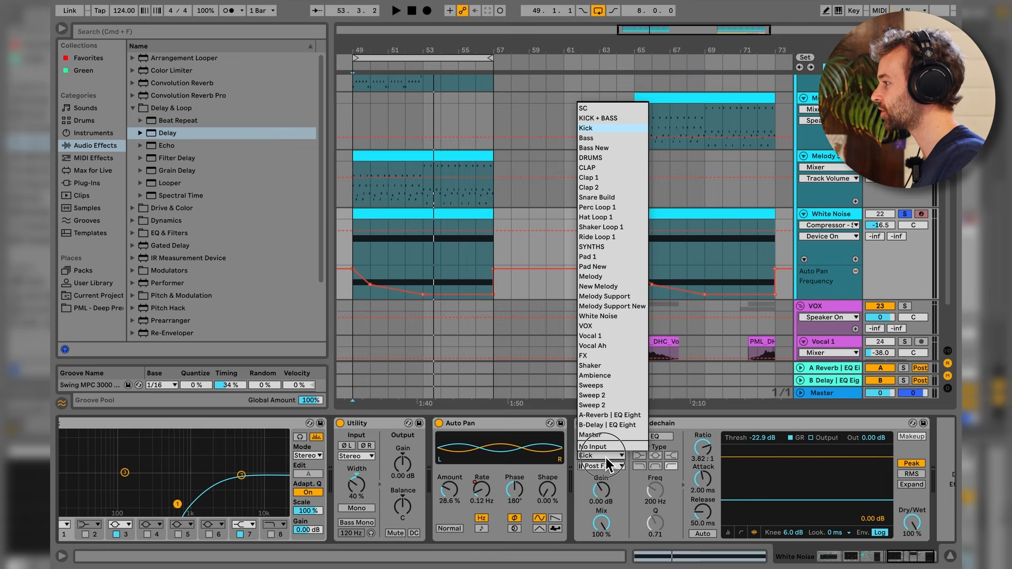
left_click(588, 108)
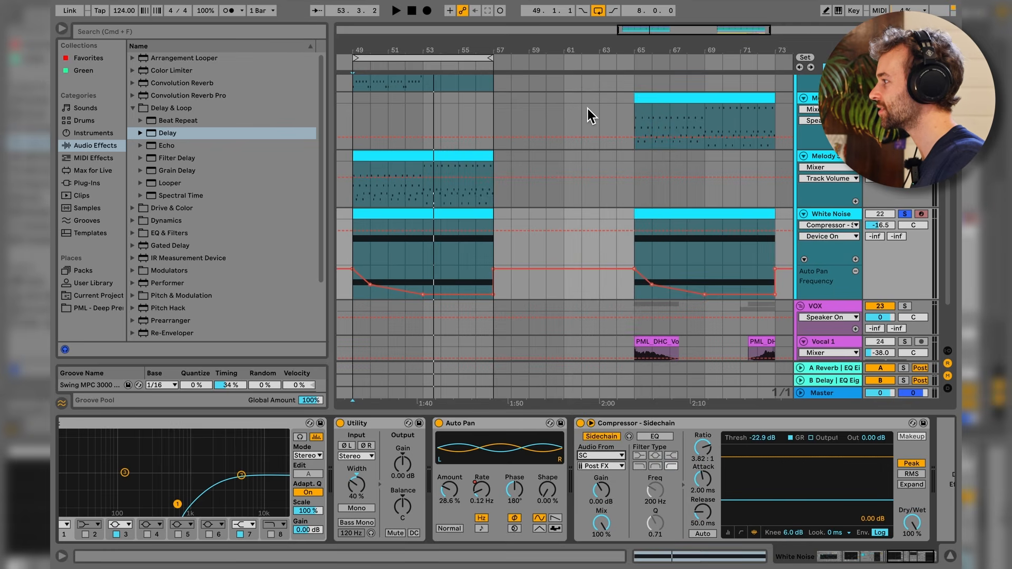
left_click(427, 218)
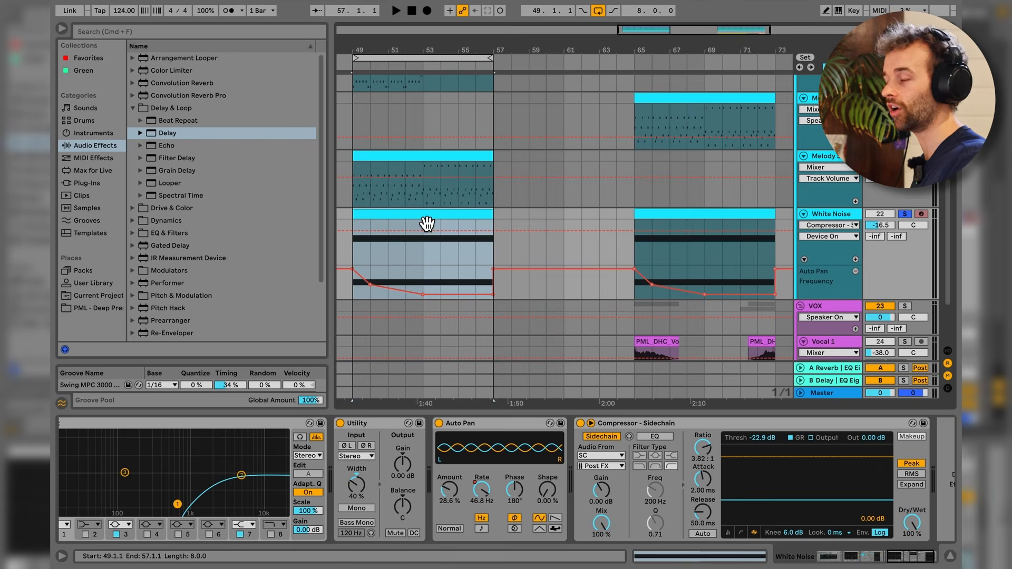
key("space")
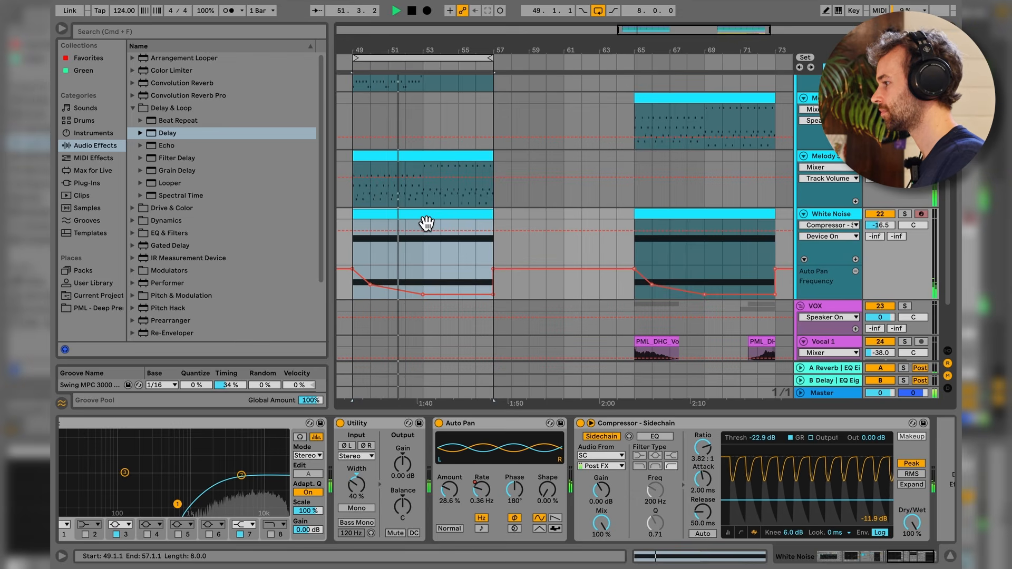
- Copy the Shaker track's paper shaker clip from bar 65 to bar 49
scroll(357, 225, "down", 3)
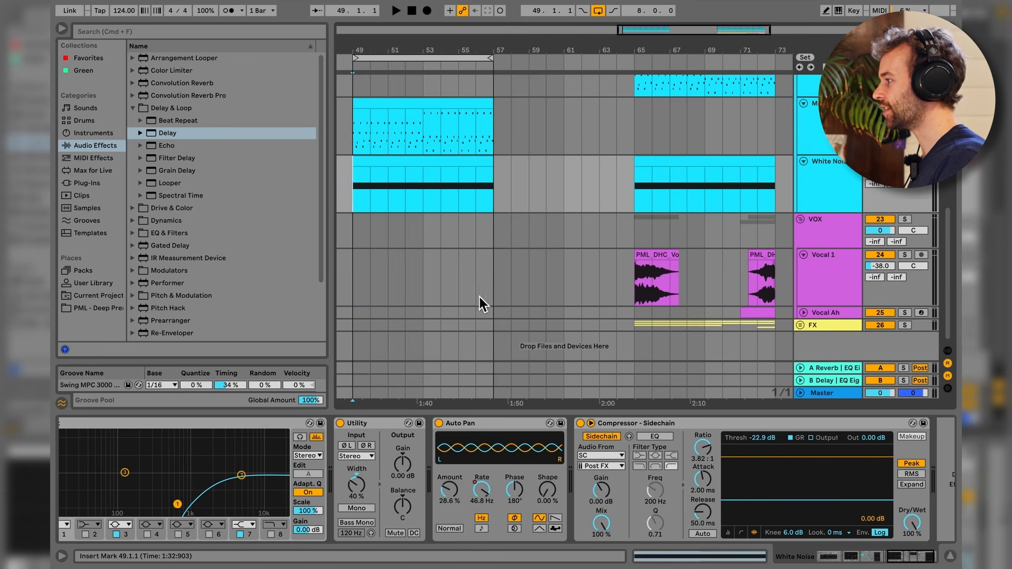
scroll(801, 325, "down", 5)
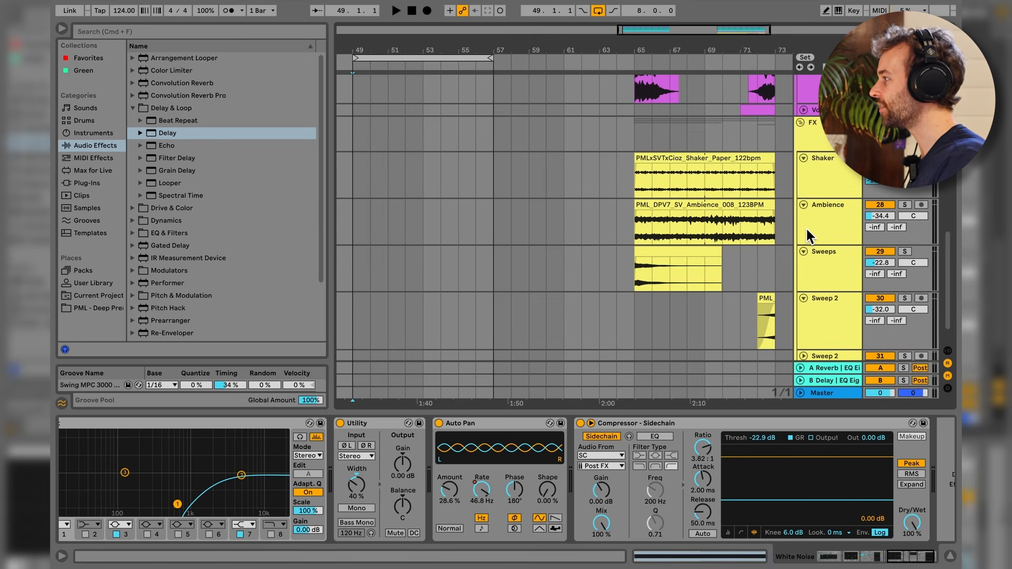
left_click(825, 186)
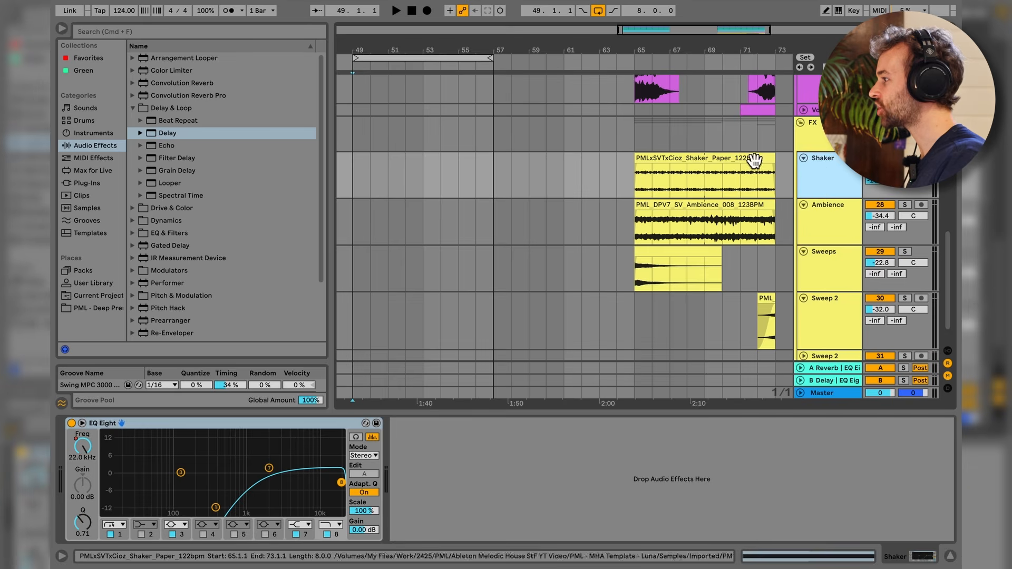
left_click(725, 168)
left_click_drag(724, 168, 437, 169)
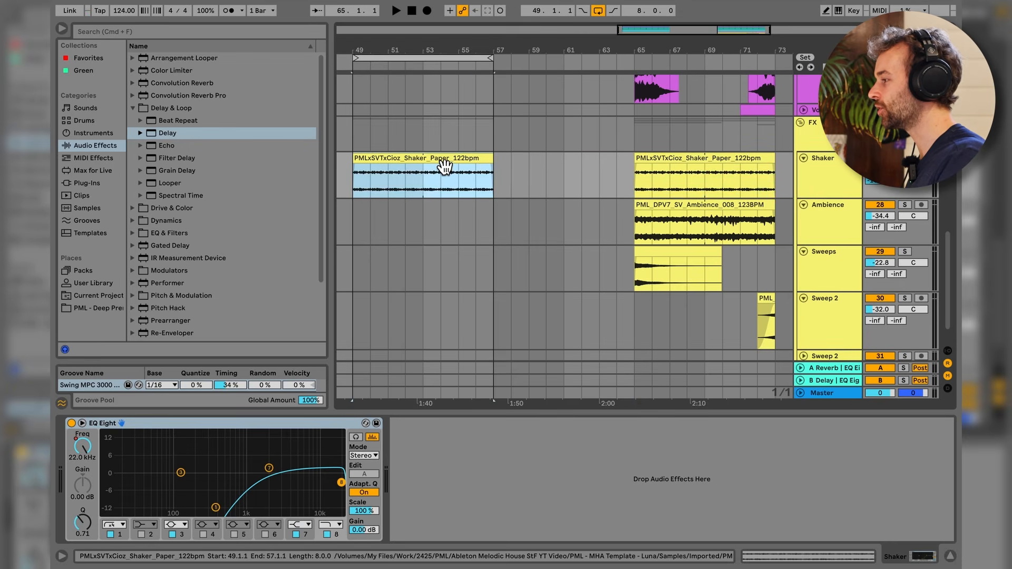
- Open the copied shaker clip's details and play it from bar 49
double_click(443, 165)
key("space")
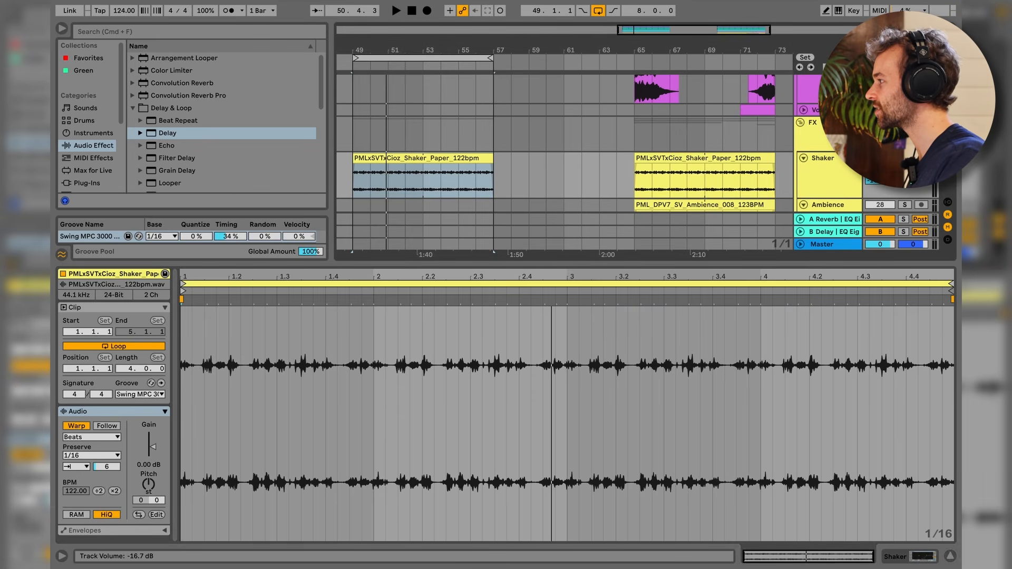
key("space")
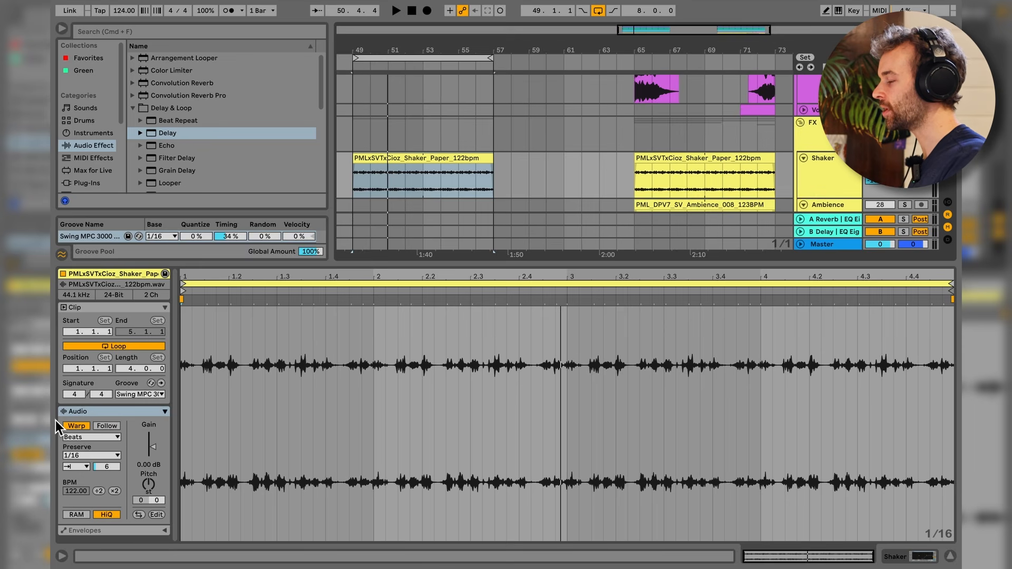
- Examine the shaker clip's warp mode, Preserve resolution and transient loop mode options
left_click(87, 435)
left_click(89, 438)
left_click(88, 455)
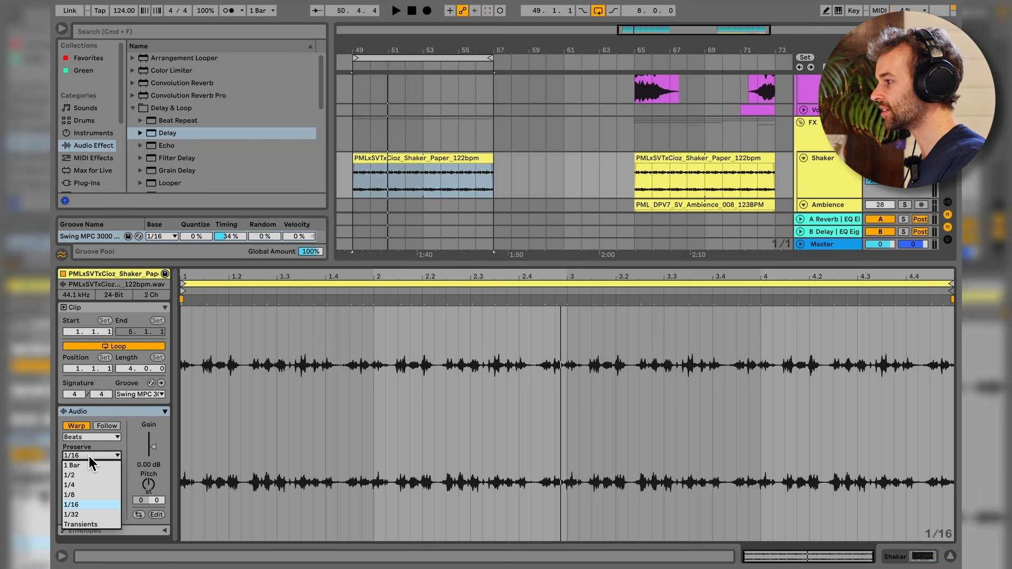
left_click(88, 457)
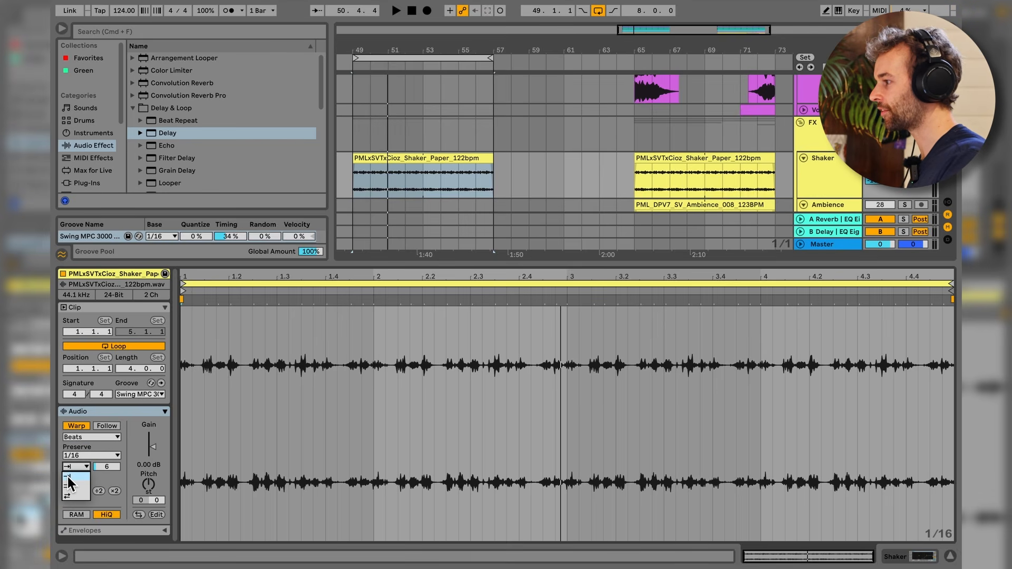
left_click(86, 467)
left_click(100, 478)
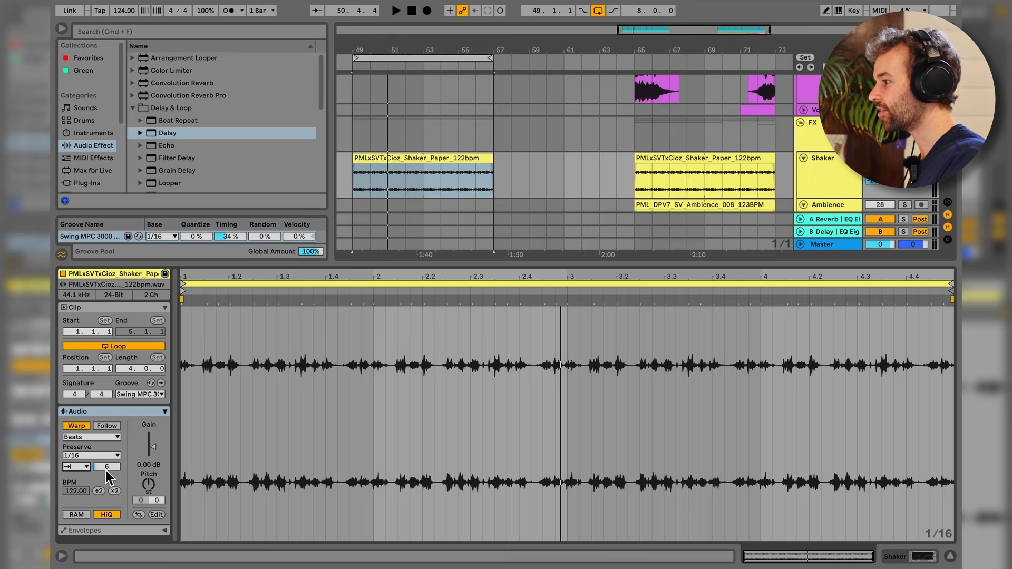
- Try the shaker clip's transient envelope at 100 and lower values during playback, and return it to 6
left_click_drag(106, 469, 106, 421)
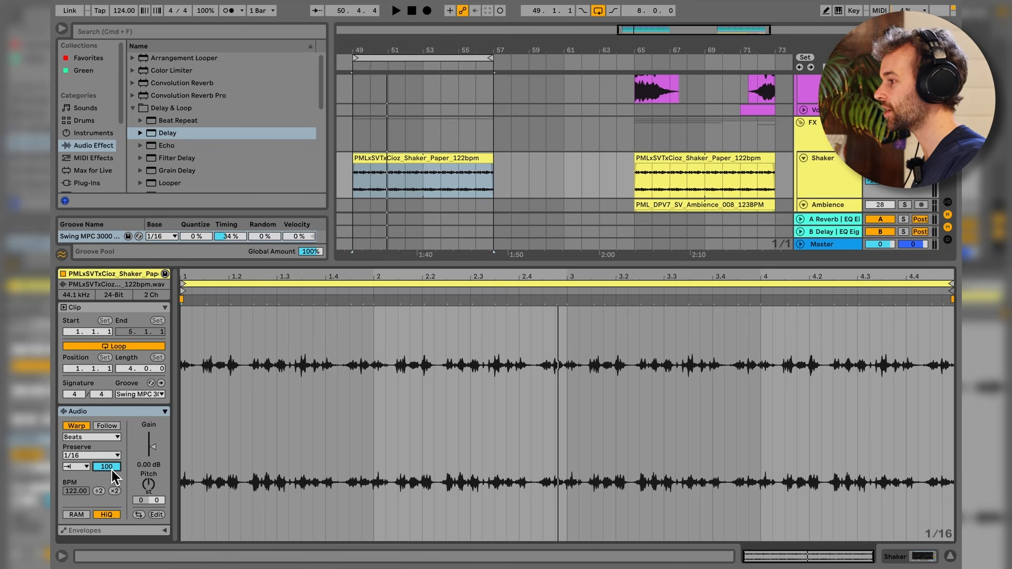
key("space")
type("71")
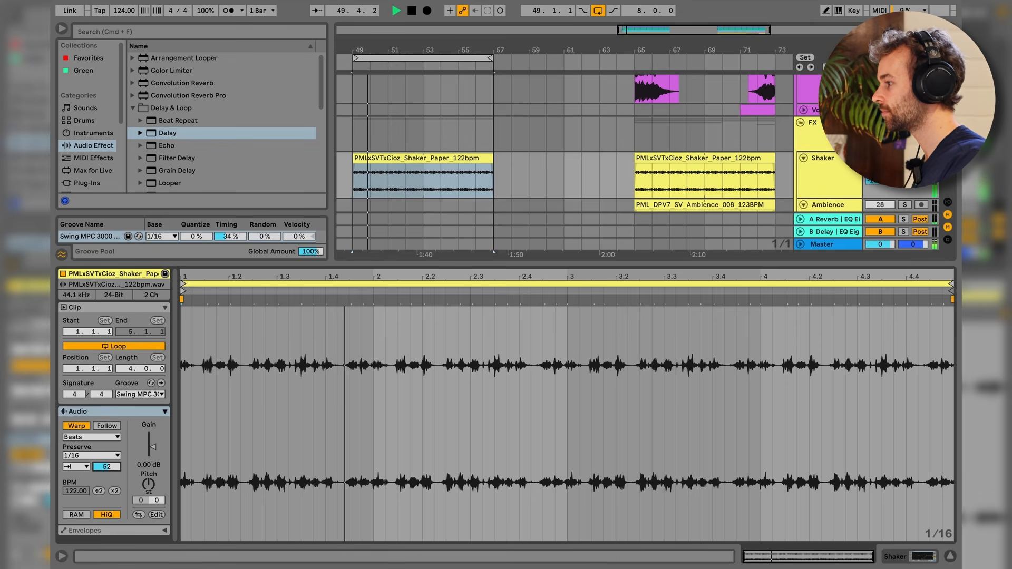
left_click_drag(106, 467, 107, 501)
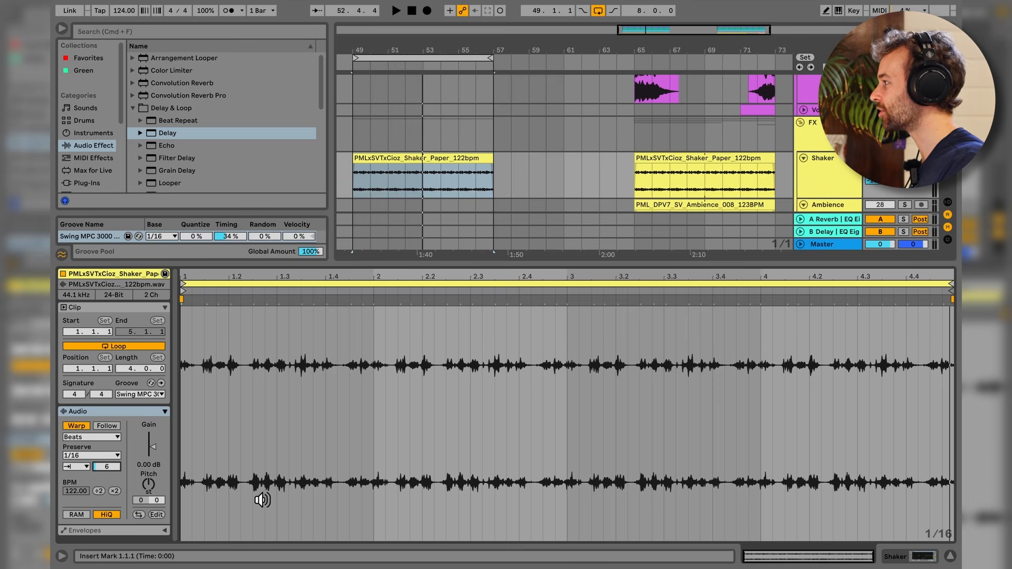
key("super+z")
key("super+shift+z")
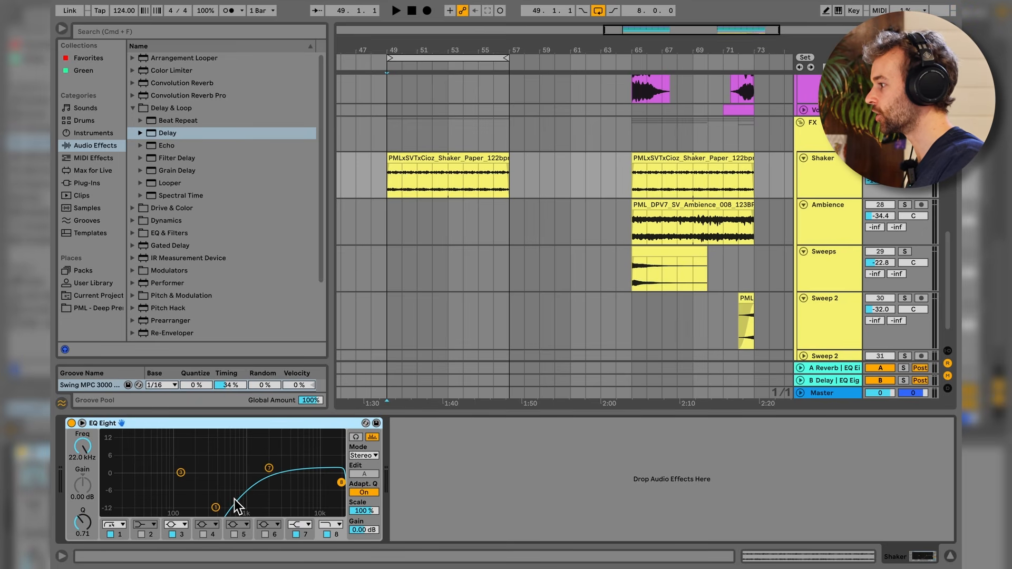
- Play the shaker through its EQ Eight from bar 49 and inspect the A Reverb return's effects
key("space")
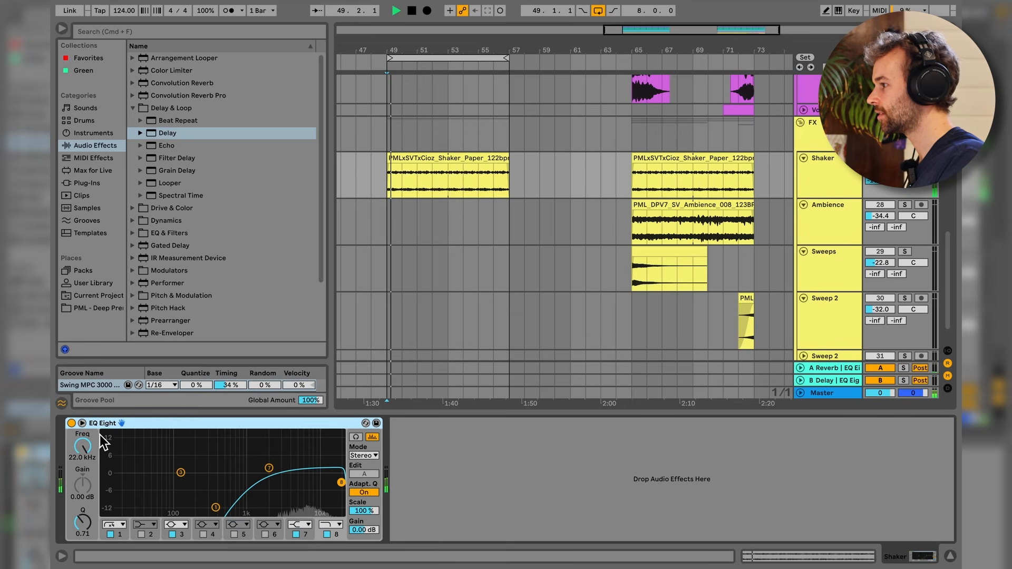
key("space")
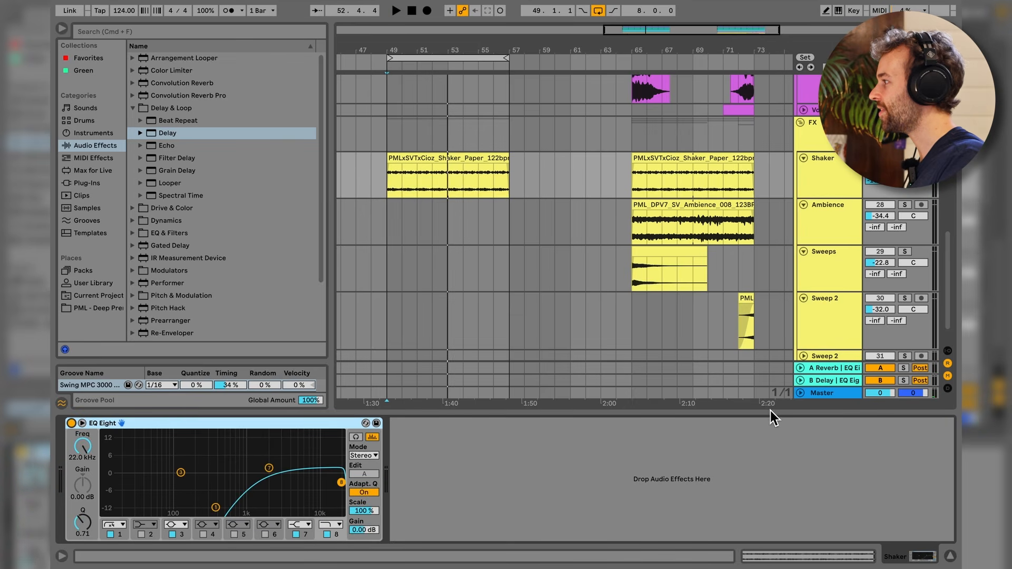
left_click(835, 175)
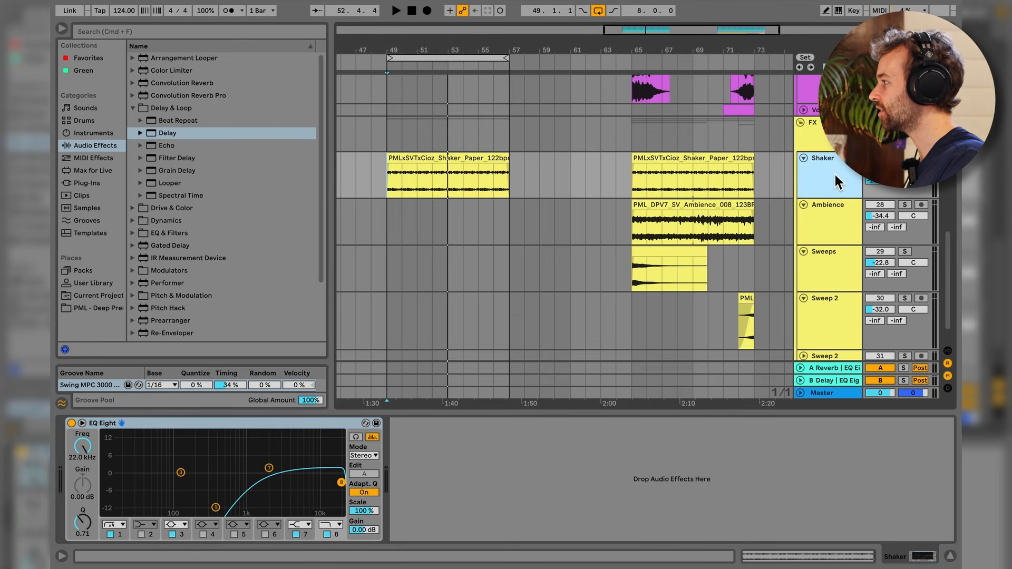
left_click(837, 372)
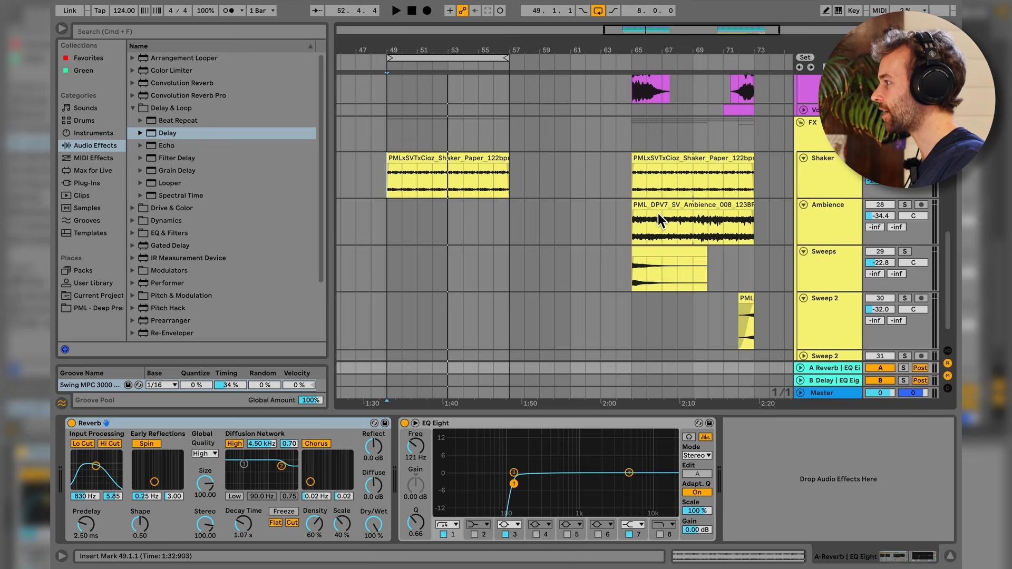
- Copy the Ambience track's clip from bar 65 to bar 49, open its details and play it
left_click(857, 217)
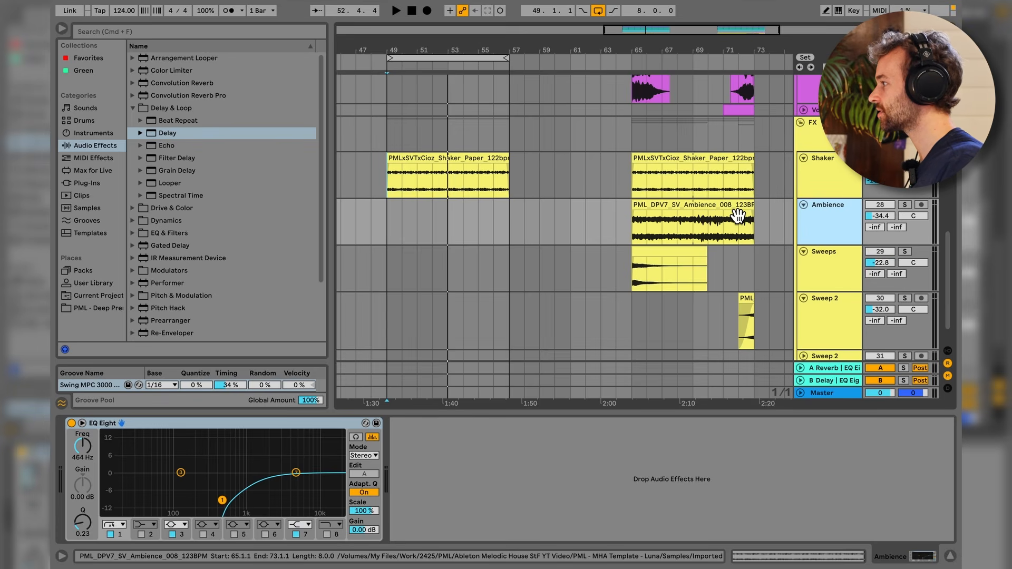
left_click_drag(742, 215, 495, 198)
double_click(466, 203)
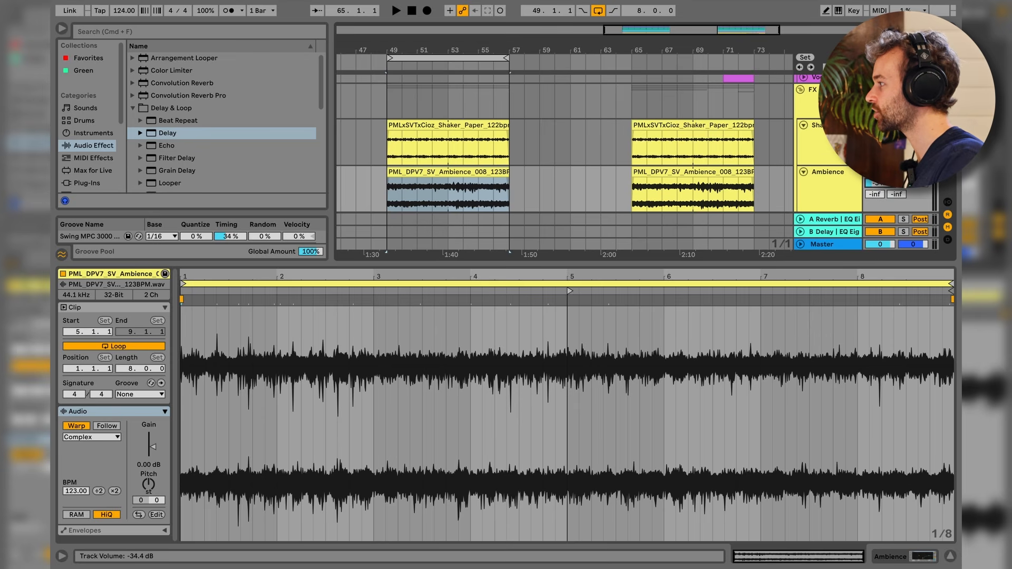
key("space")
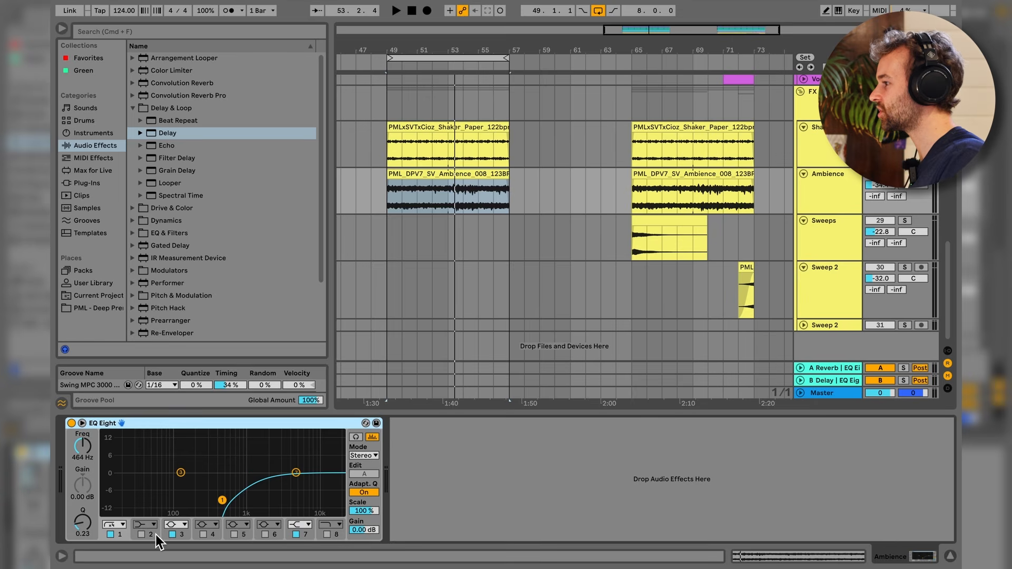
- Compare the ambience with its EQ Eight bypassed and active during playback, leaving the EQ on
left_click(71, 423)
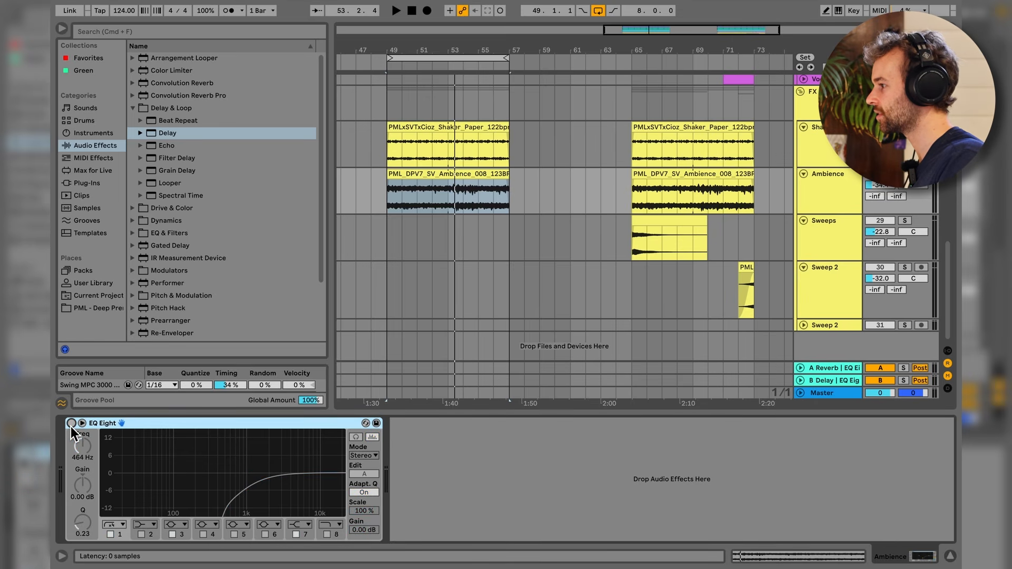
key("space")
left_click(71, 424)
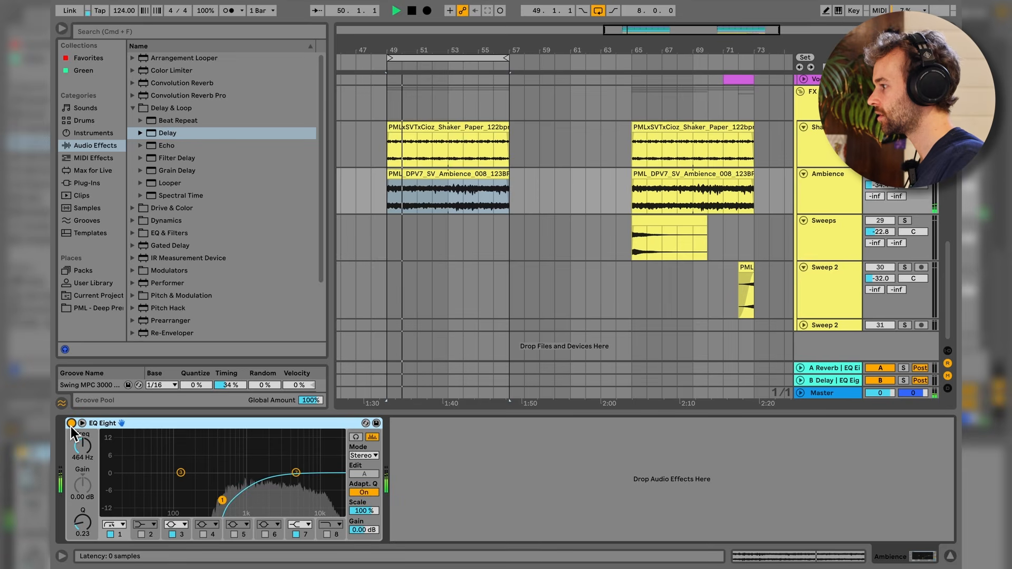
left_click(71, 425)
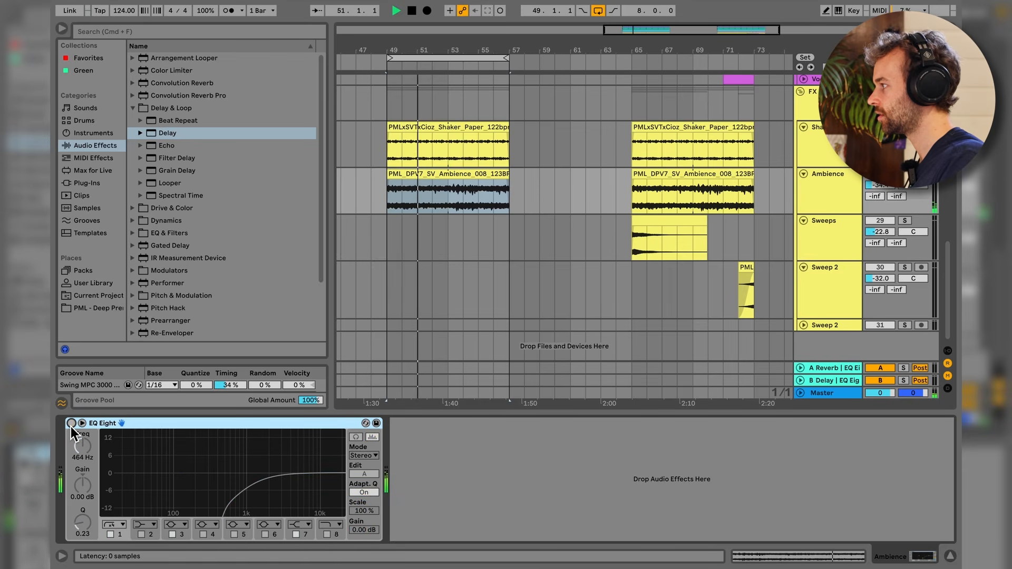
left_click(71, 424)
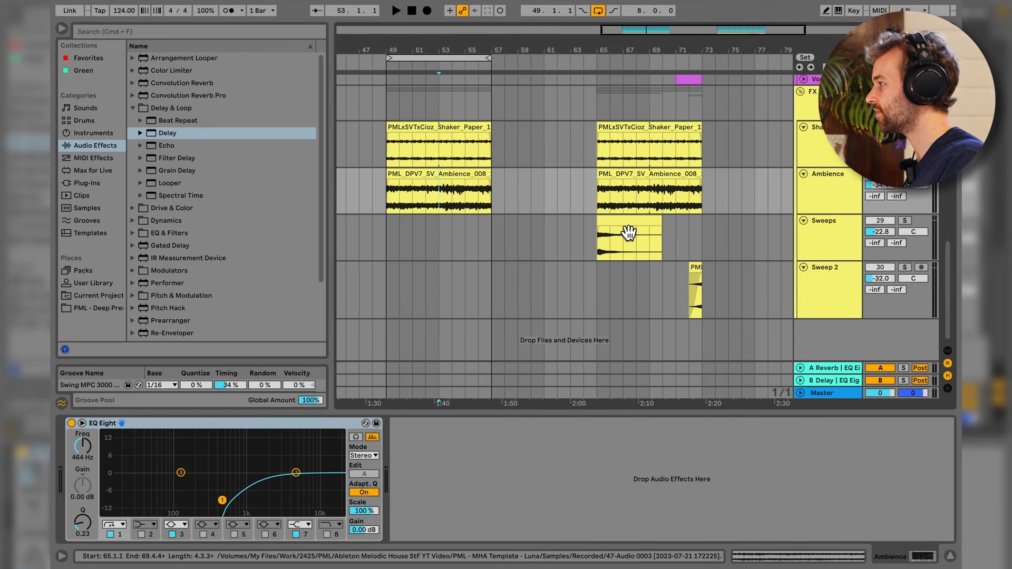
- Copy the Sweeps track's clip from bar 65 to bar 49 and play it soloed
left_click(628, 232)
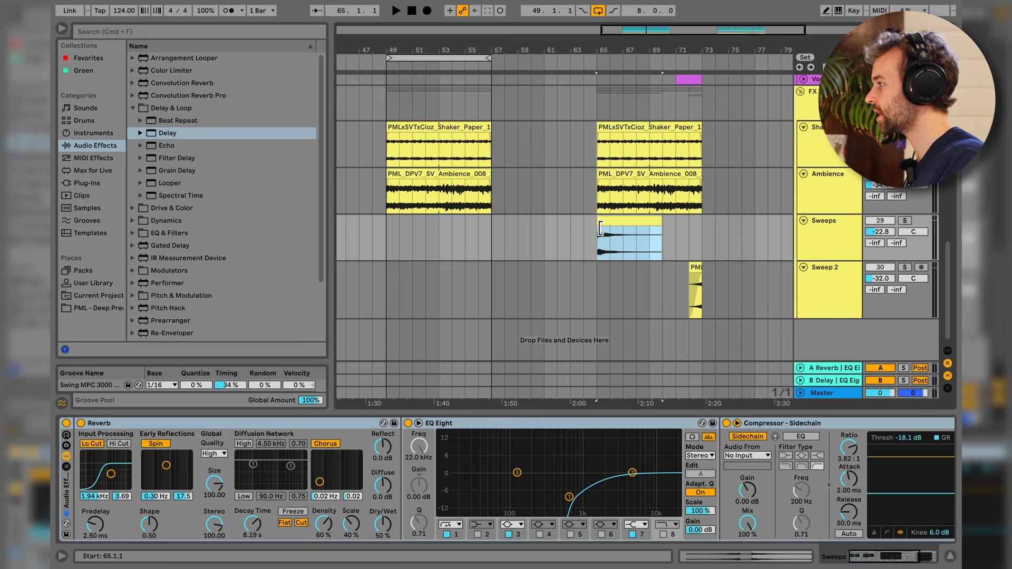
left_click_drag(643, 230, 423, 230)
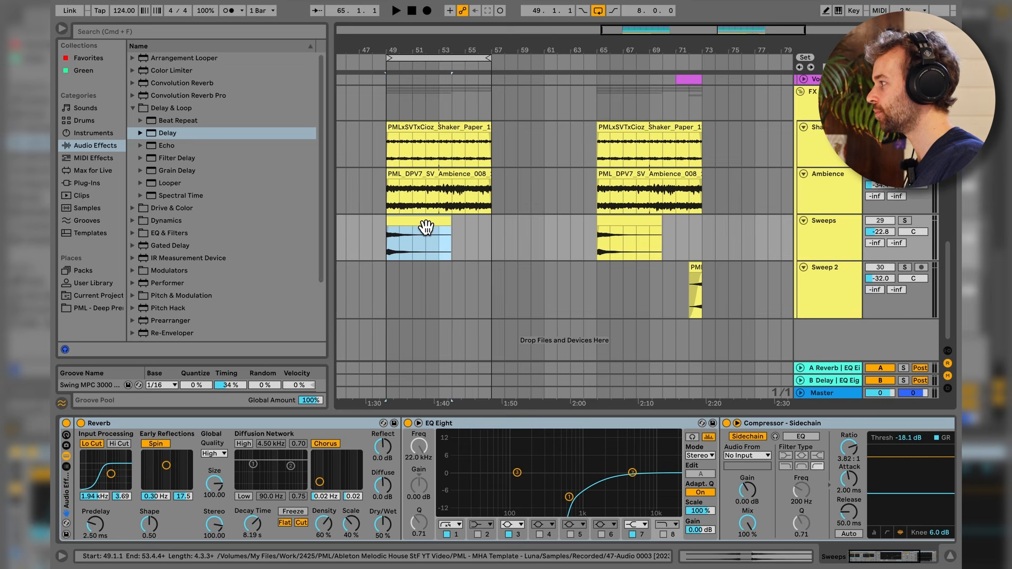
key("space")
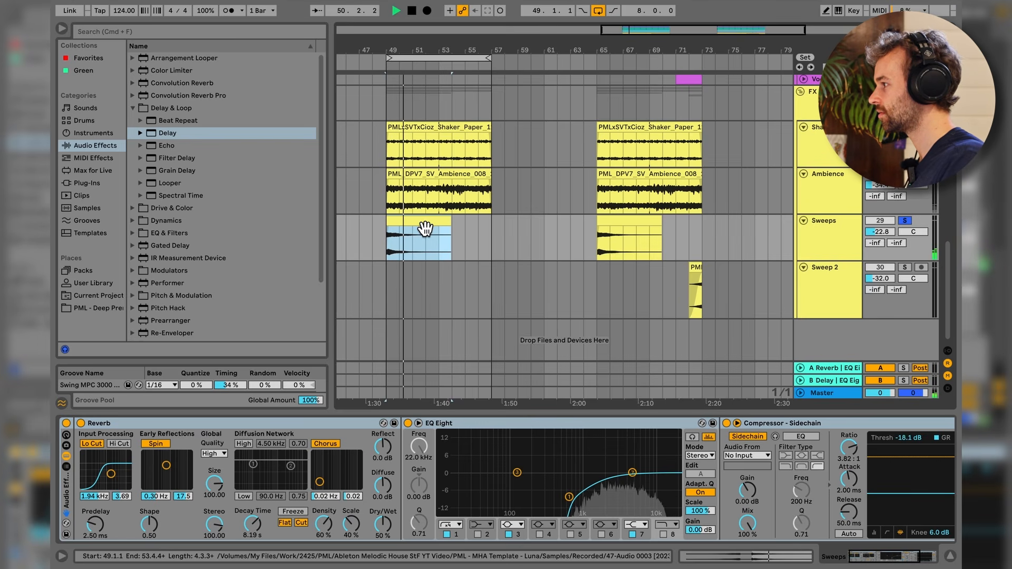
key("space")
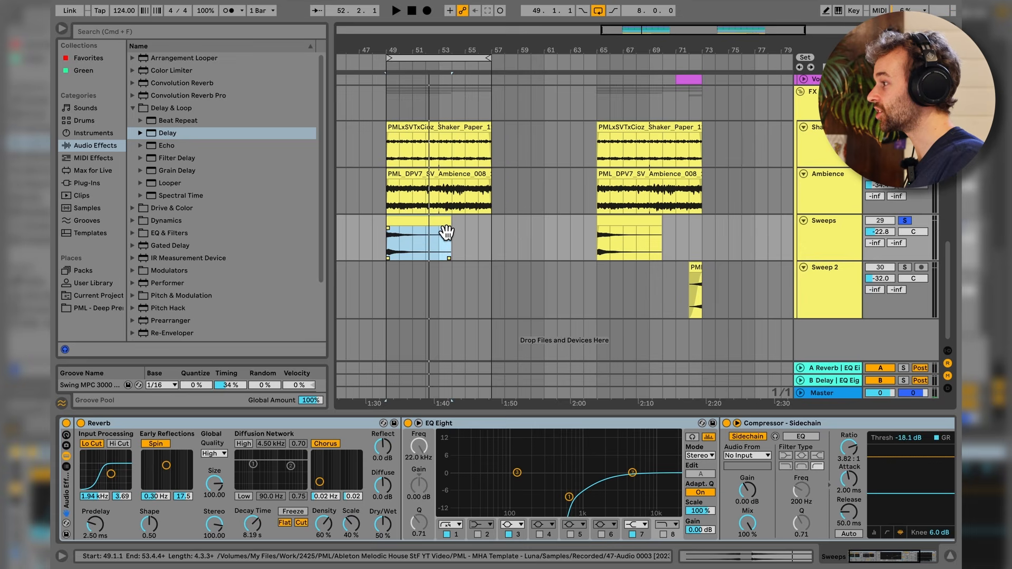
- Examine the copied sweep clip's waveform and the Sweeps track's Reverb and EQ Eight settings
scroll(400, 234, "left", 1)
double_click(400, 234)
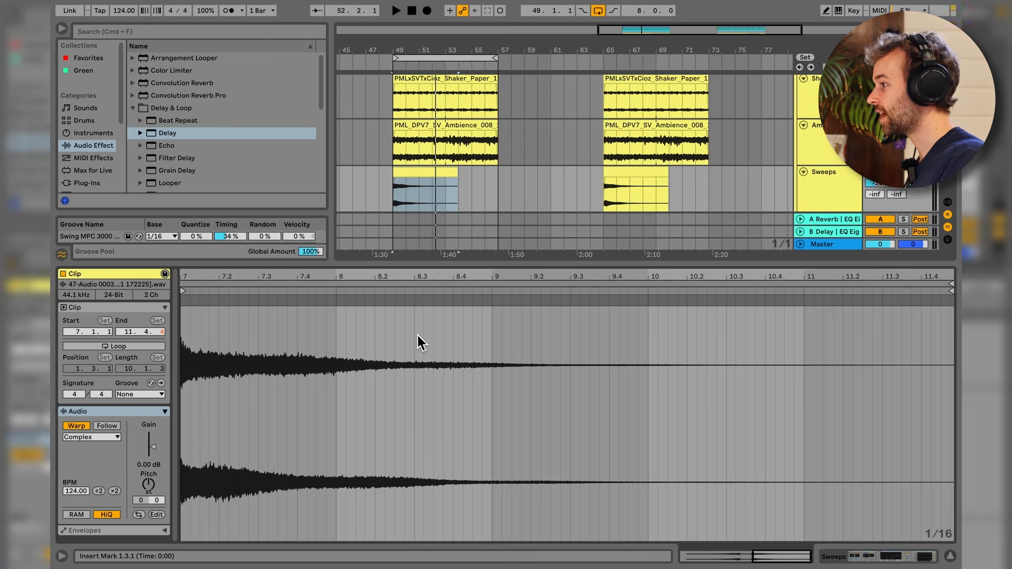
scroll(418, 336, "down", 5)
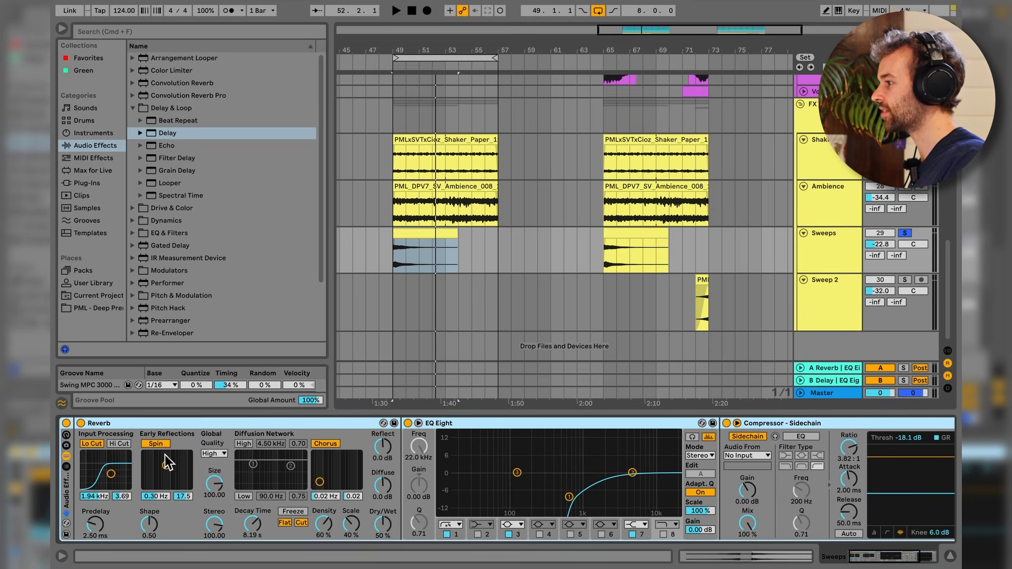
left_click(168, 423)
left_click(496, 423)
scroll(524, 439, "right", 4)
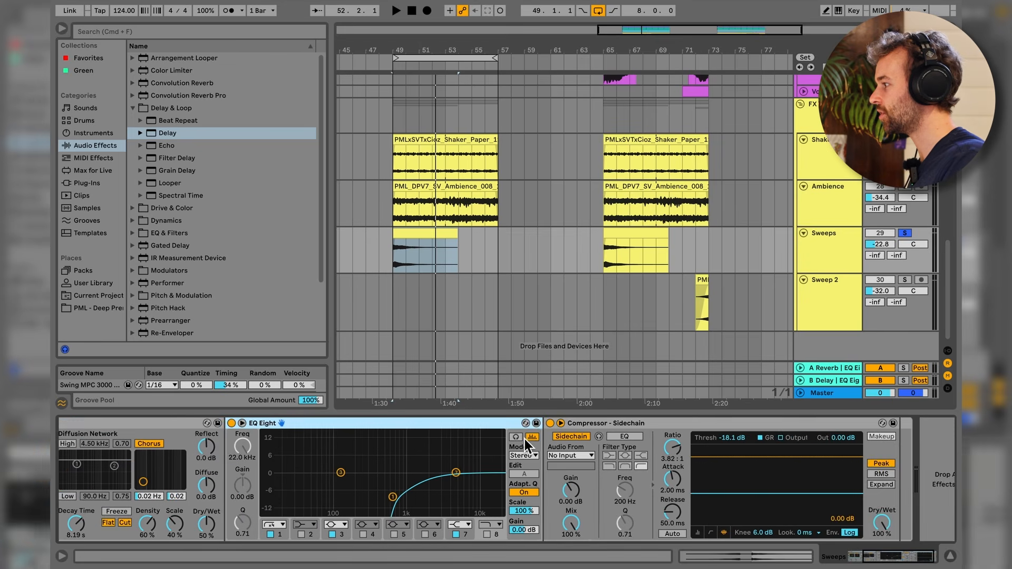
- Check the sidechain source options of the Sweeps track's Compressor and turn that Compressor off
scroll(524, 438, "right", 1)
left_click(619, 425)
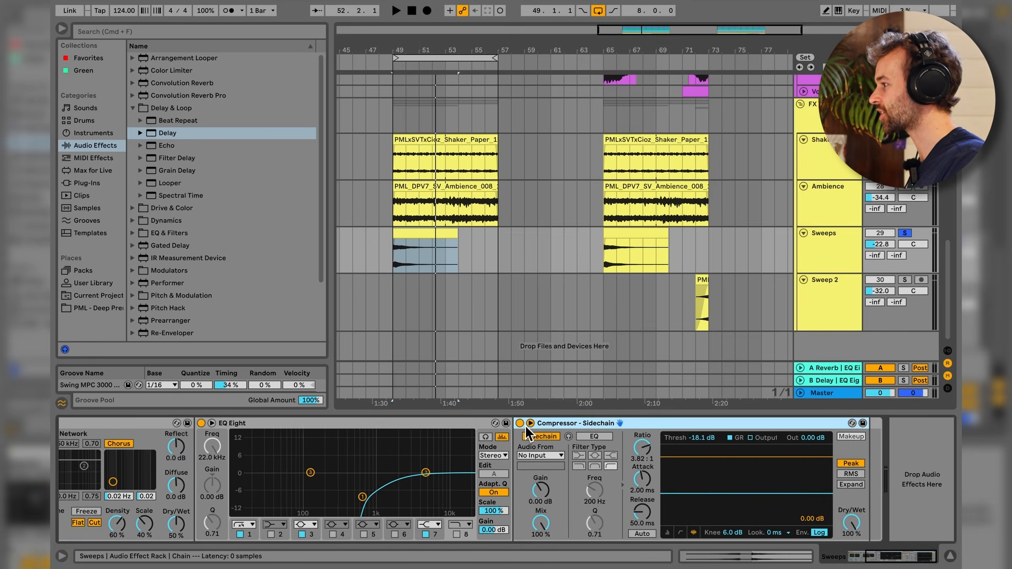
left_click(541, 455)
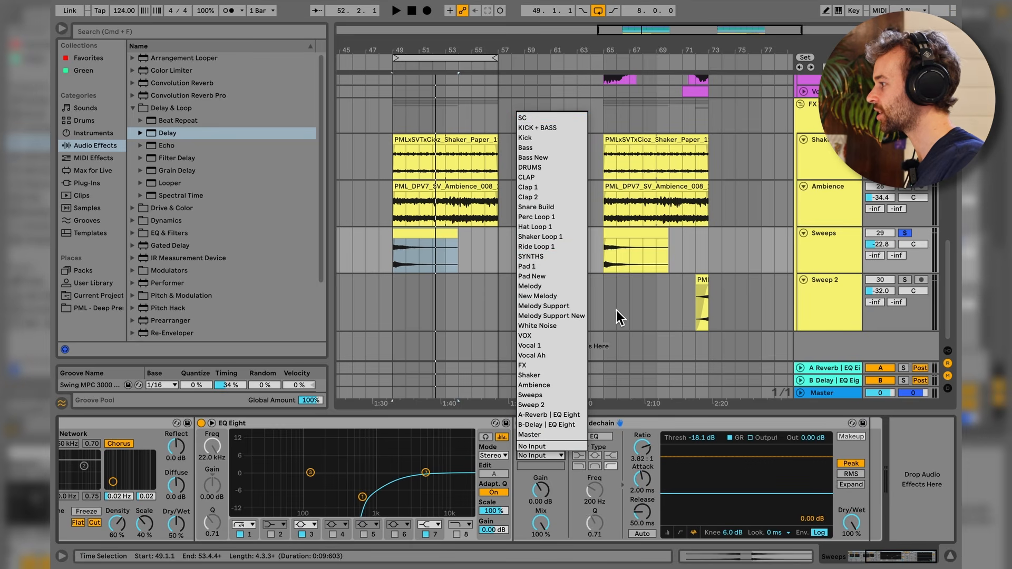
left_click(778, 292)
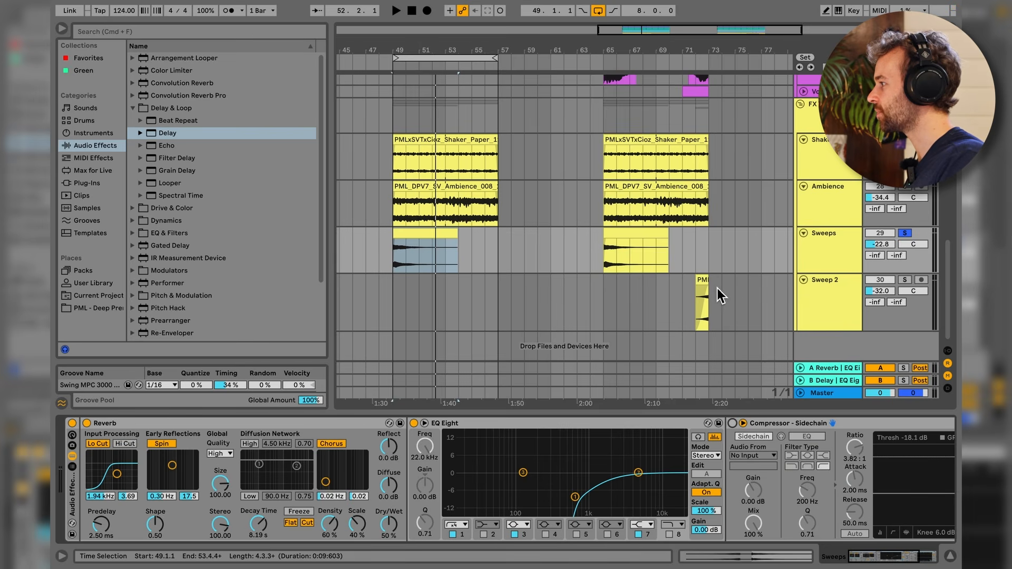
- Copy the Sweep 2 track's downlifter clip from bar 72 to bar 56 and play it soloed
left_click(705, 287)
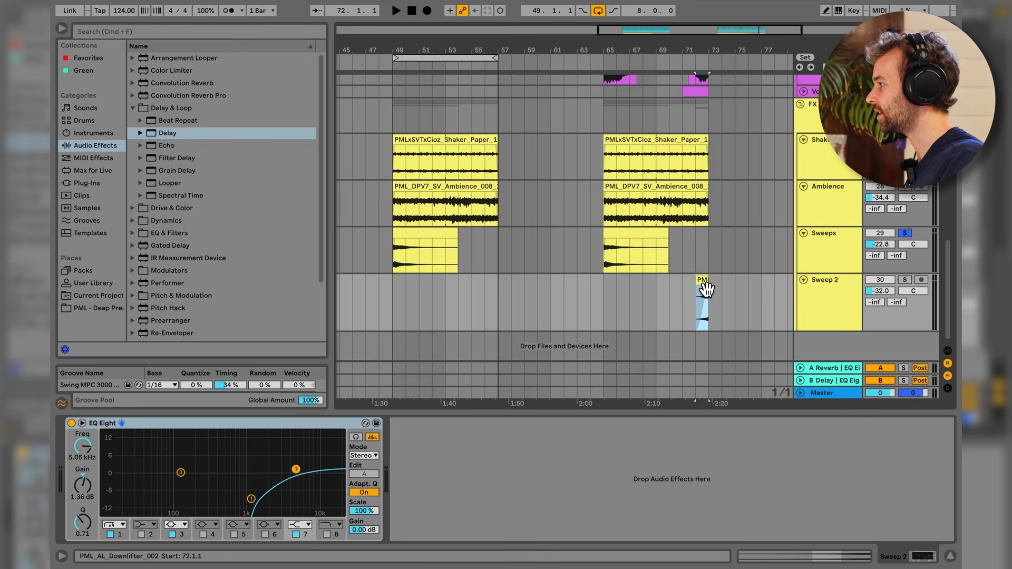
left_click_drag(707, 289, 493, 290)
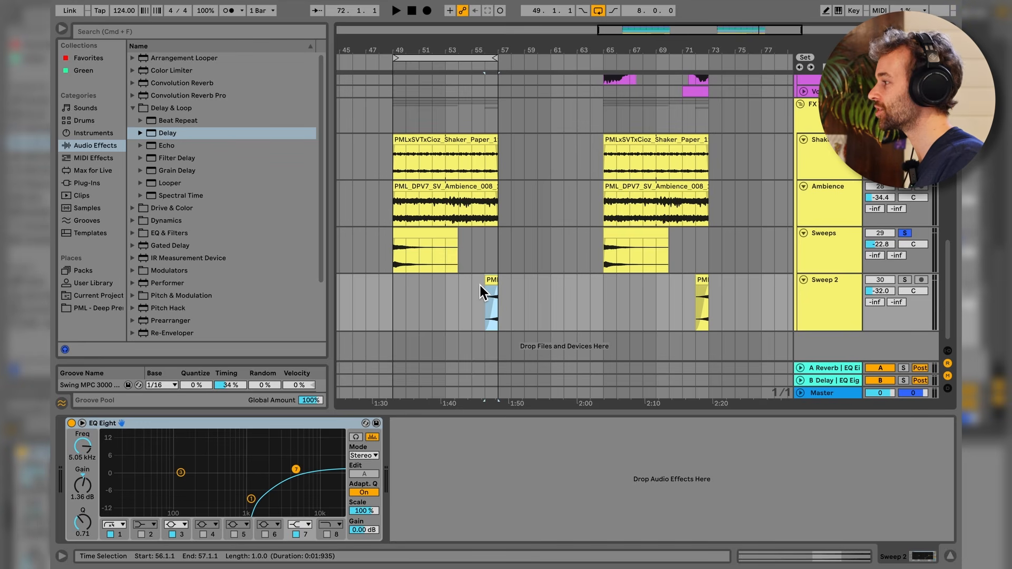
left_click(480, 285)
key("space")
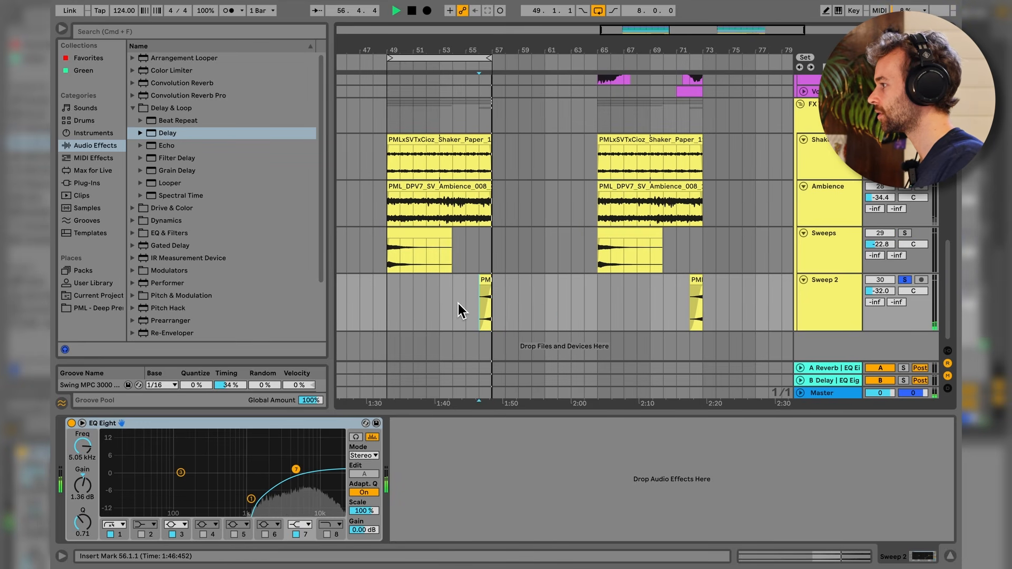
key("space")
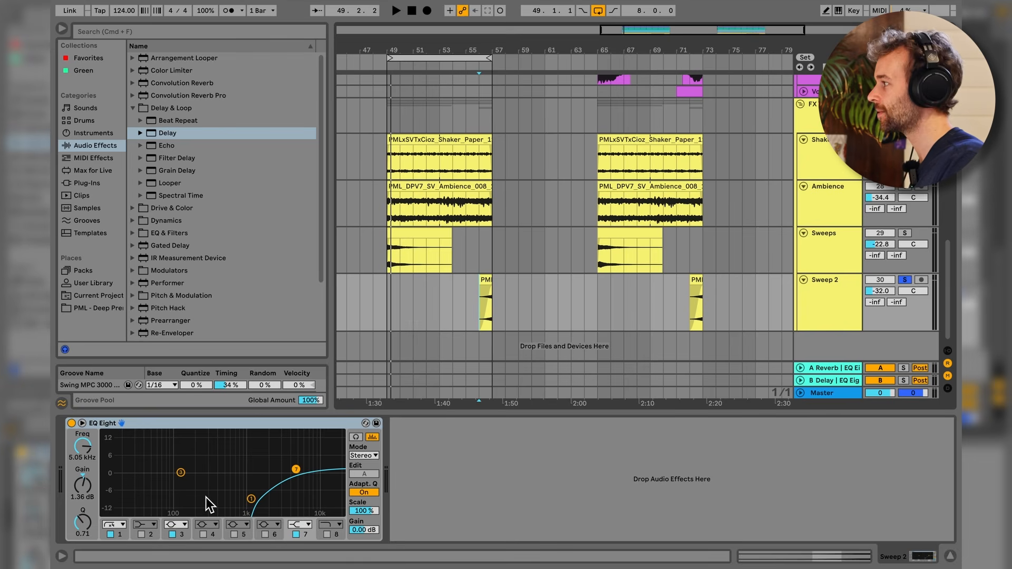
- Select the FX group from bar 49 to bar 57 and play its layers together
left_click_drag(388, 124, 499, 124)
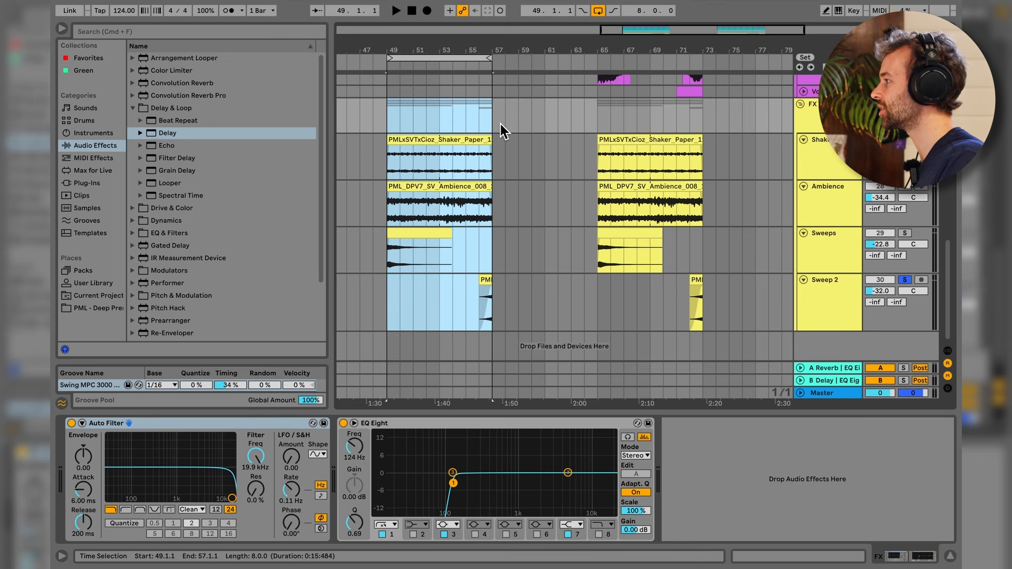
key("space")
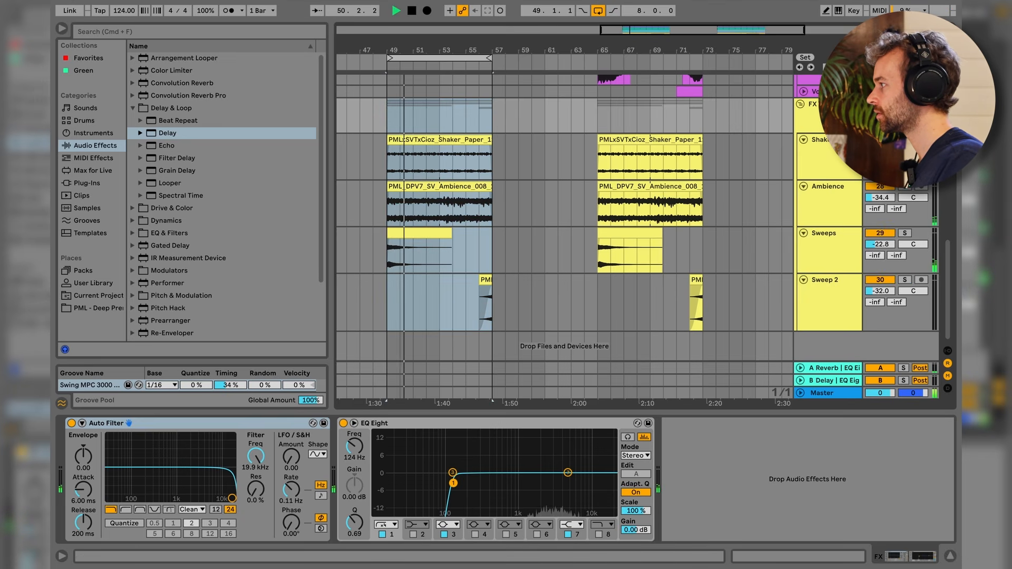
key("space")
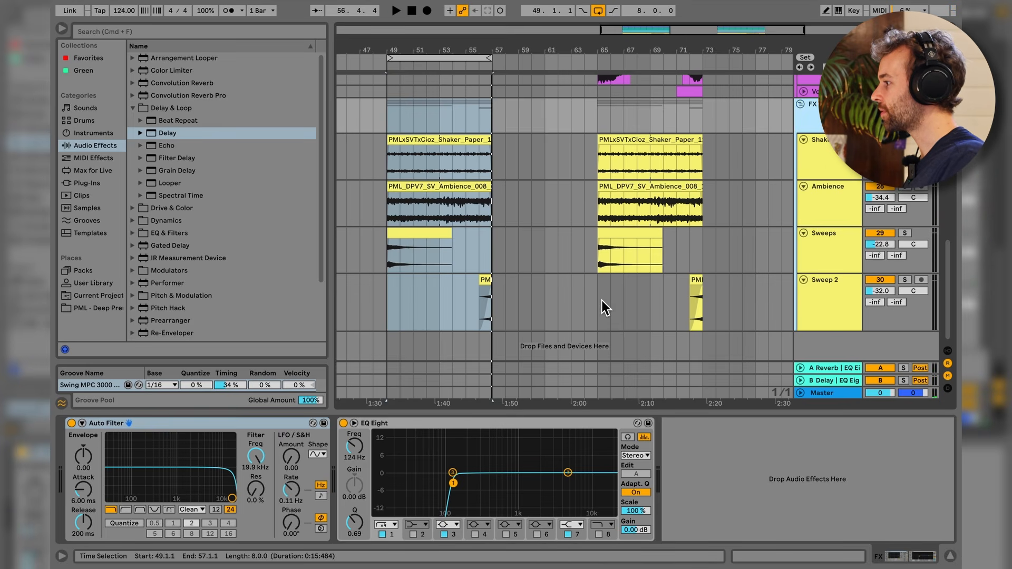
- Inspect the FX group's EQ Eight and the filter frequency of its Auto Filter
left_click(476, 429)
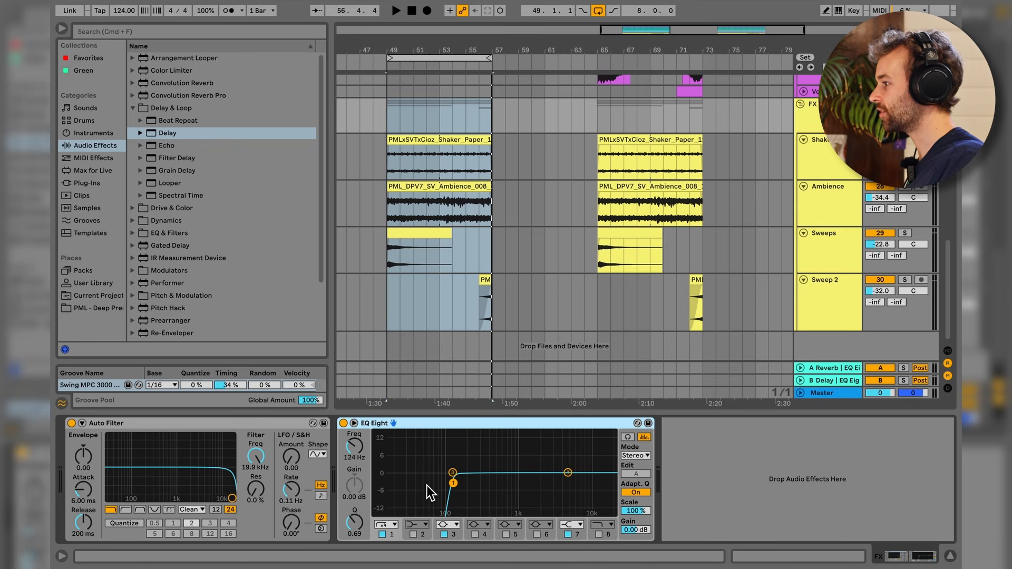
left_click(270, 442)
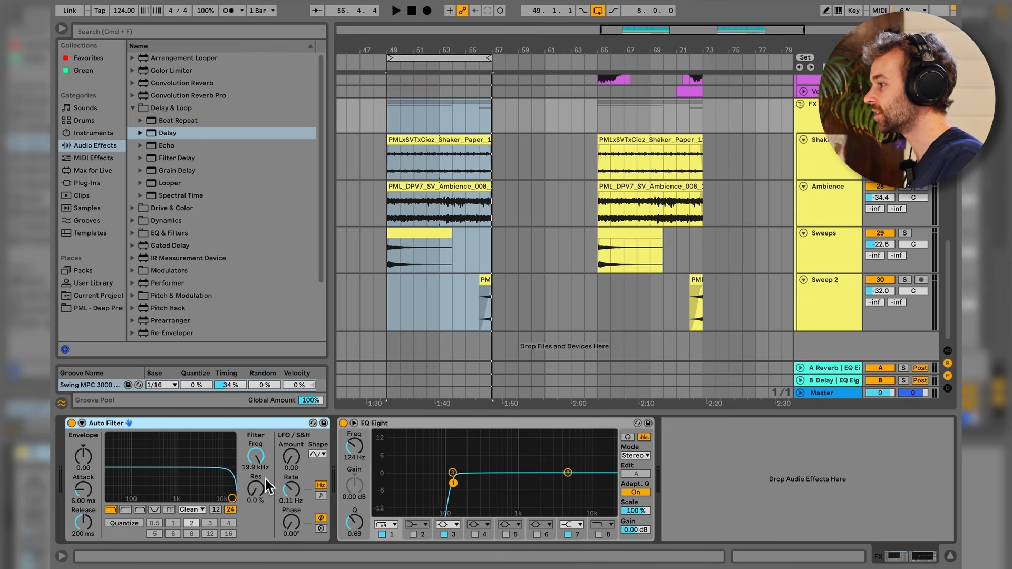
mouse_move(263, 467)
left_mouse_down()
mouse_move(263, 522)
mouse_move(264, 470)
left_mouse_up()
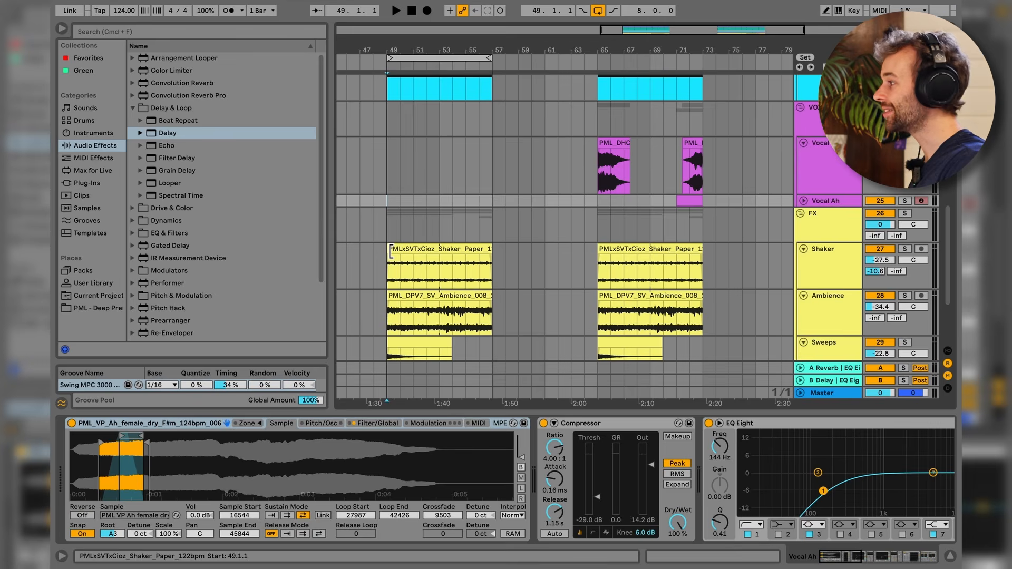
- Copy both Vocal 1 clips from the section at bar 65 to matching positions in the bar 49 section and play them
left_click_drag(725, 203, 602, 127)
left_click(601, 128)
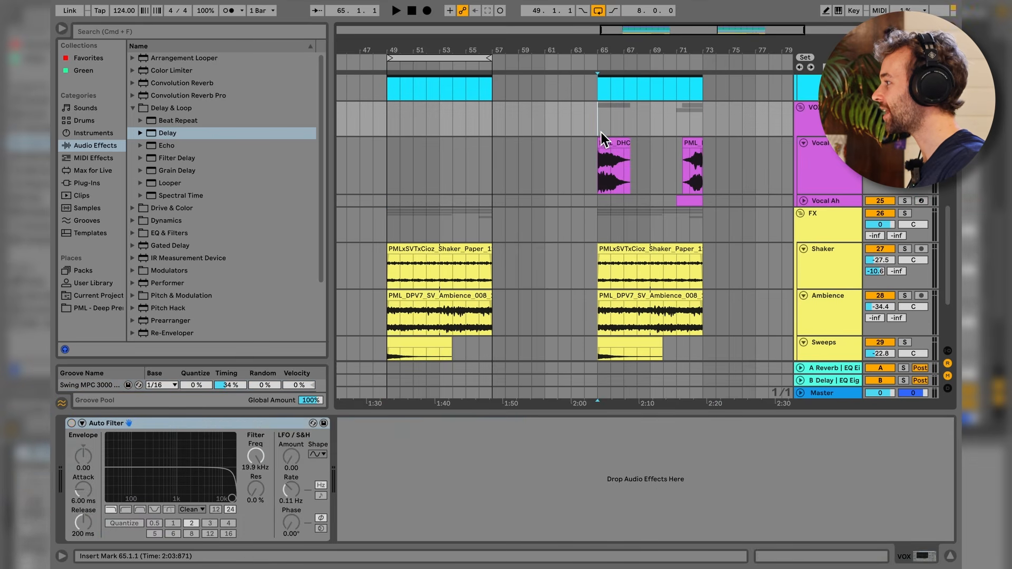
left_click(603, 161)
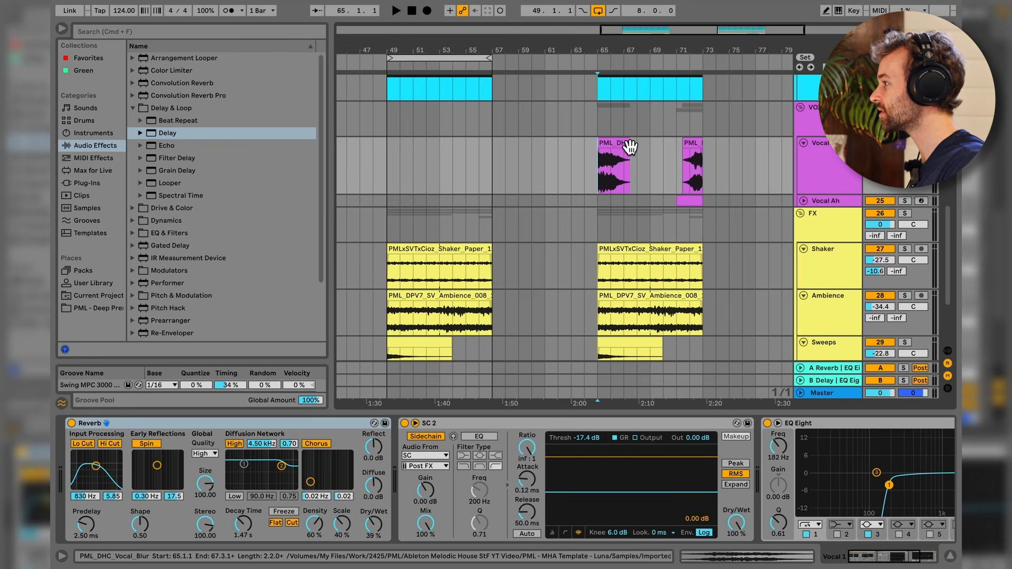
left_click_drag(630, 148, 419, 147)
left_click_drag(693, 155, 482, 157)
left_click(388, 169)
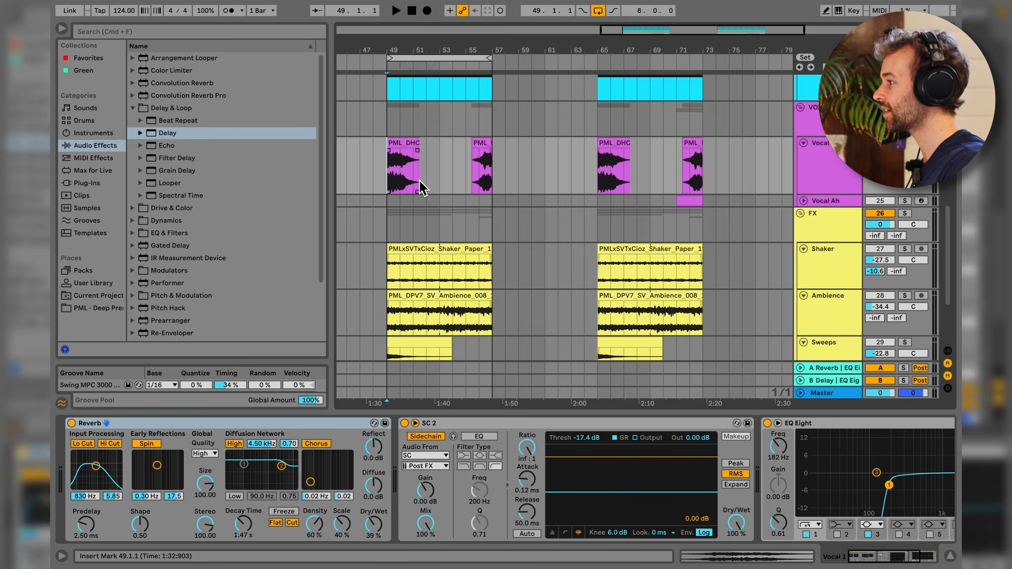
key("space")
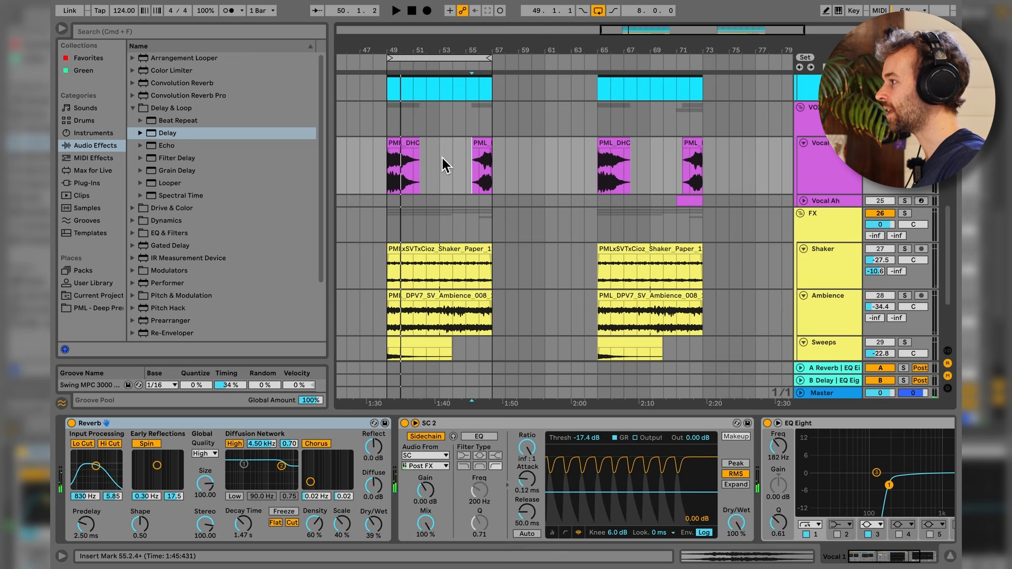
- Inspect the vocal blur clip at bar 49 and the Vocal 1 track's Reverb, SC 2 and EQ Eight
double_click(415, 151)
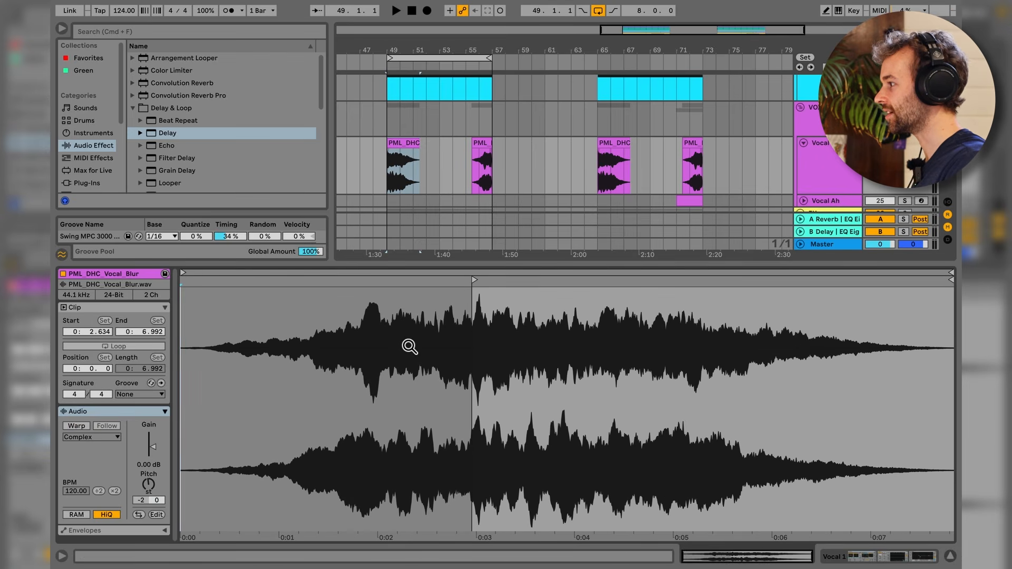
left_click_drag(387, 147, 337, 145)
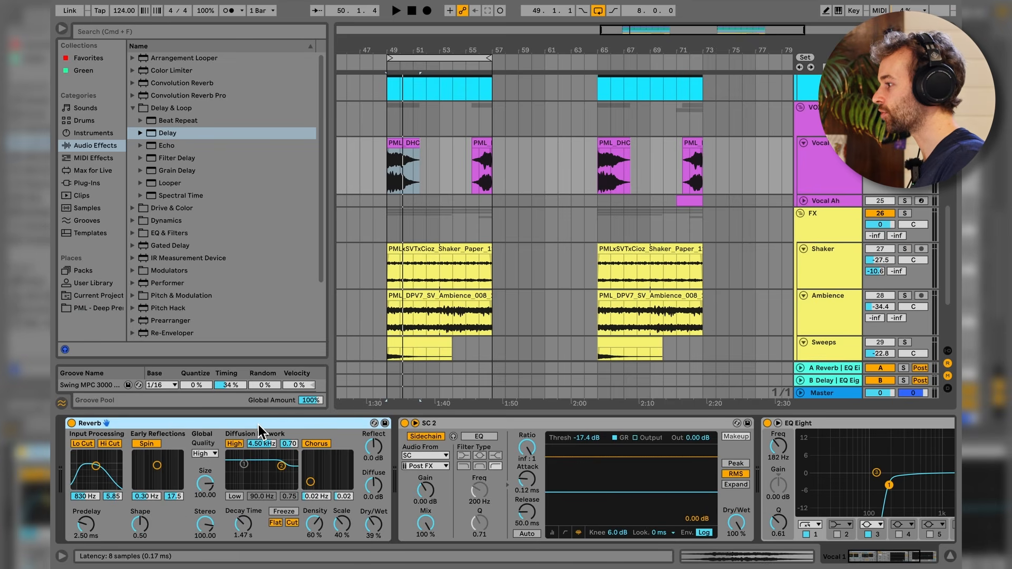
scroll(492, 422, "right", 3)
left_click(494, 422)
scroll(495, 421, "right", 3)
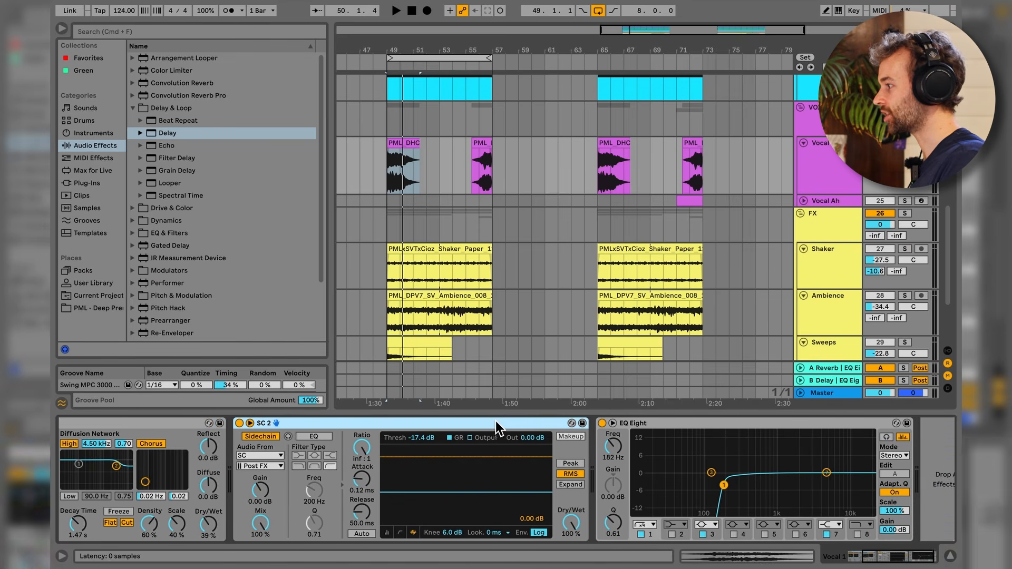
left_click(635, 424)
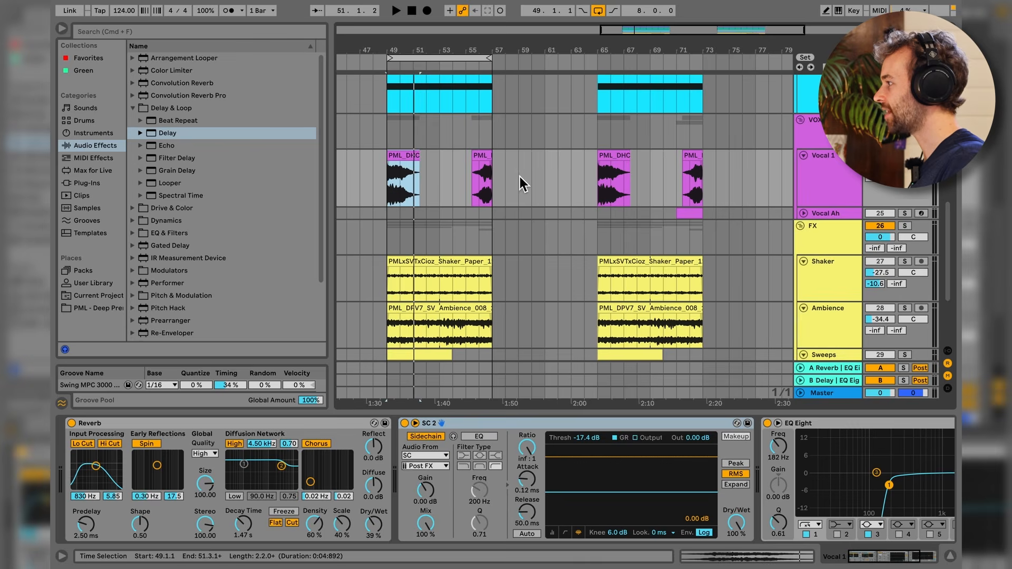
- Unfold the Vocal Ah track and copy its clip from bar 71 to bar 55
left_click(804, 214)
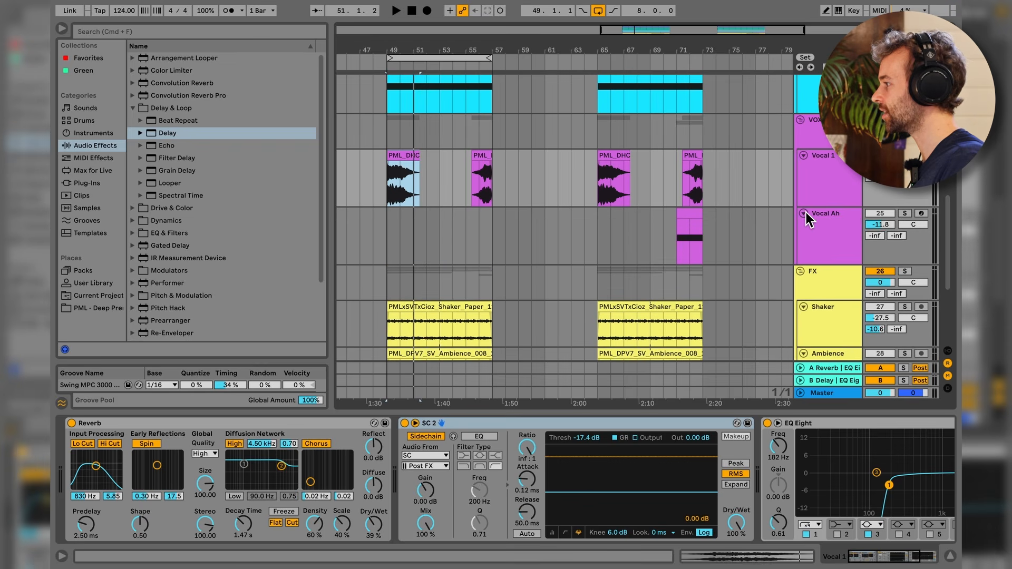
left_click_drag(701, 222, 484, 221)
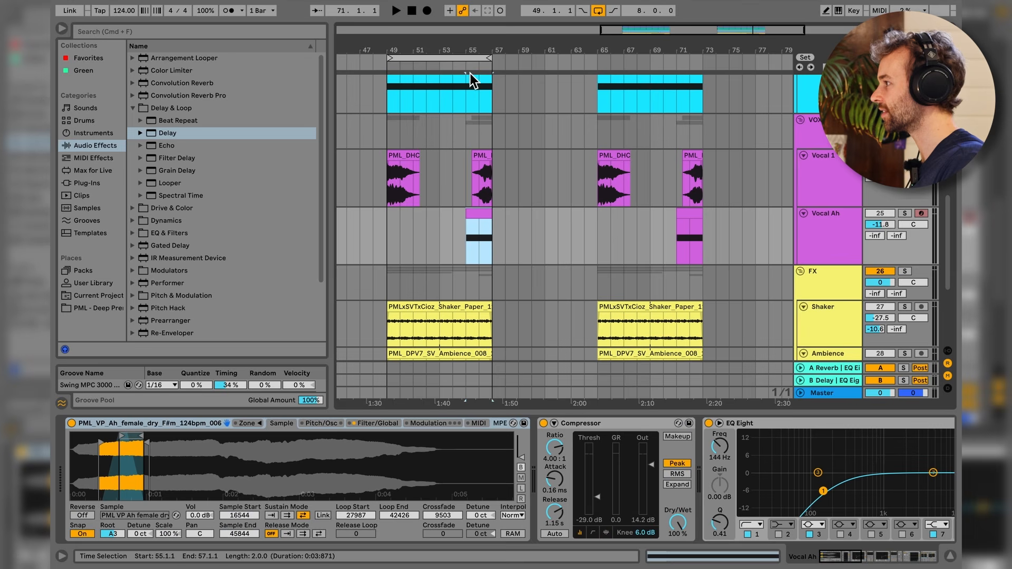
left_click(211, 424)
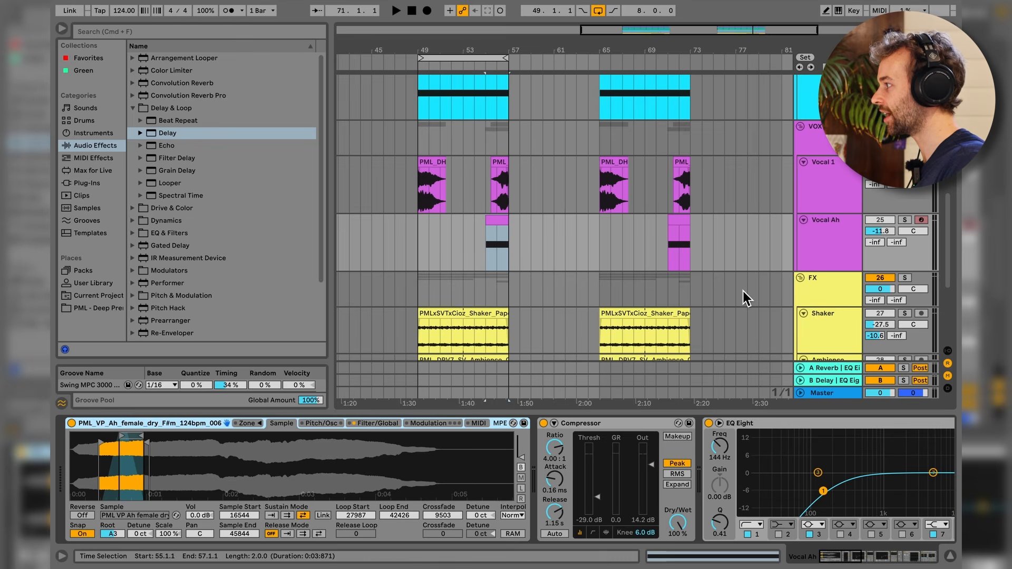
- Look through the Vocal Ah track's device chain and play the track soloed
scroll(669, 467, "right", 5)
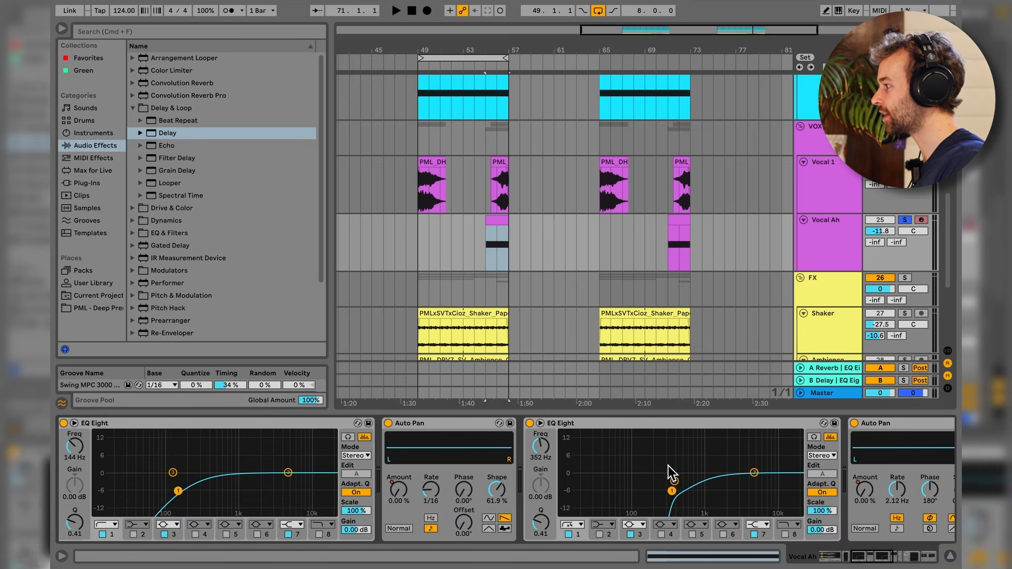
scroll(669, 466, "left", 5)
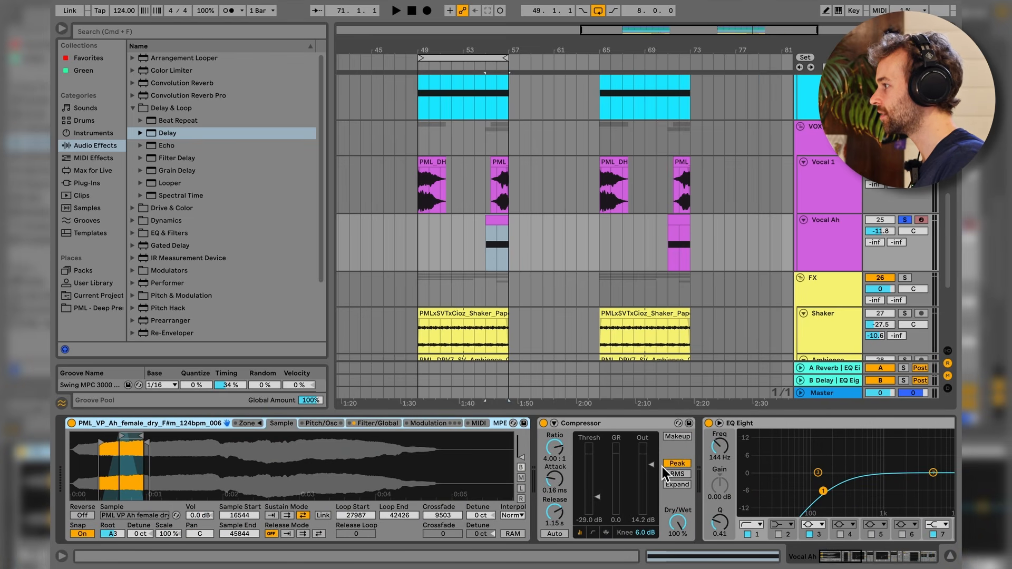
key("space")
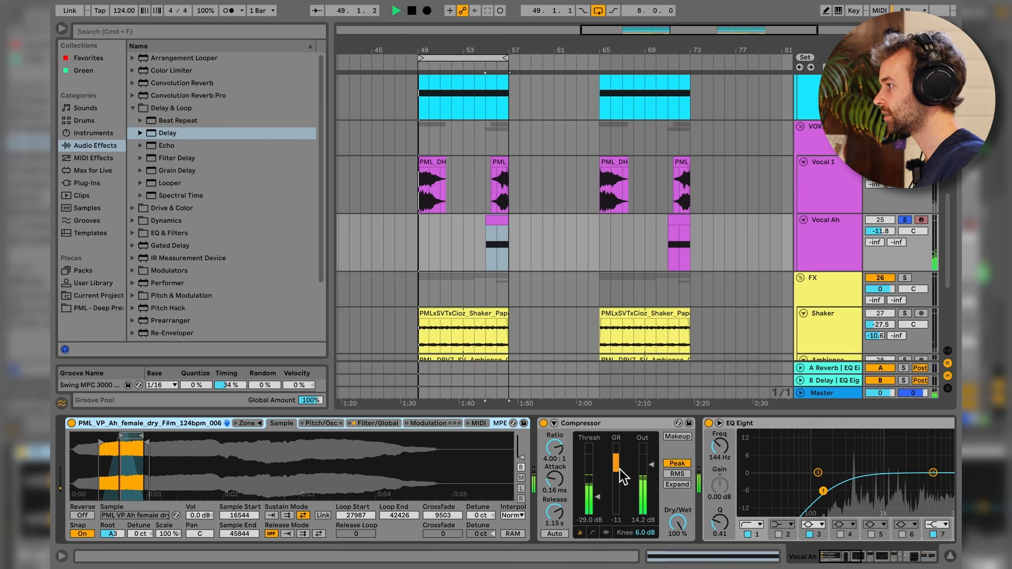
key("space")
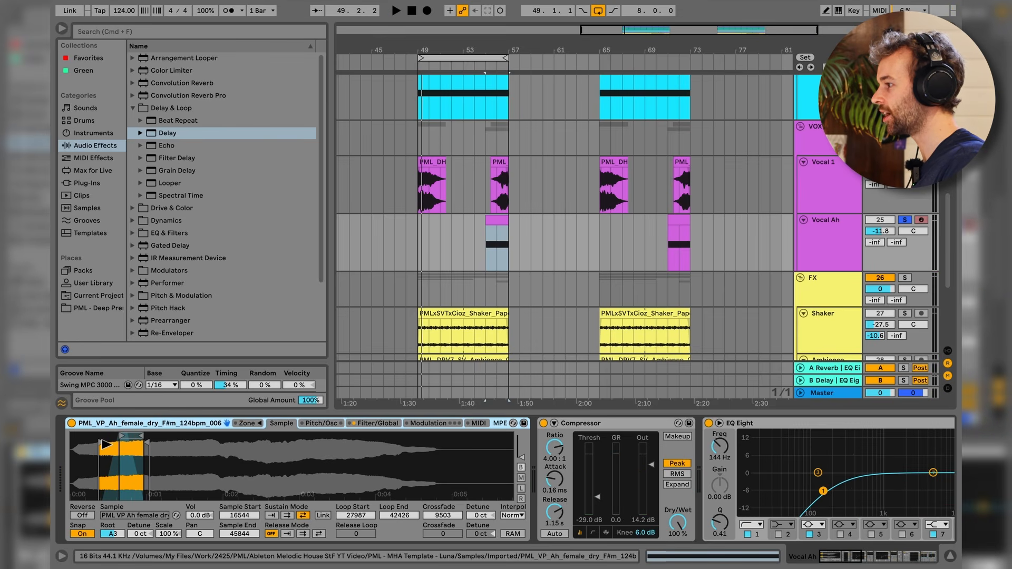
- Extend the Vocal Ah sample range to 0–255436, widen its loop over the whole sample, and play it
left_click_drag(107, 446, 73, 447)
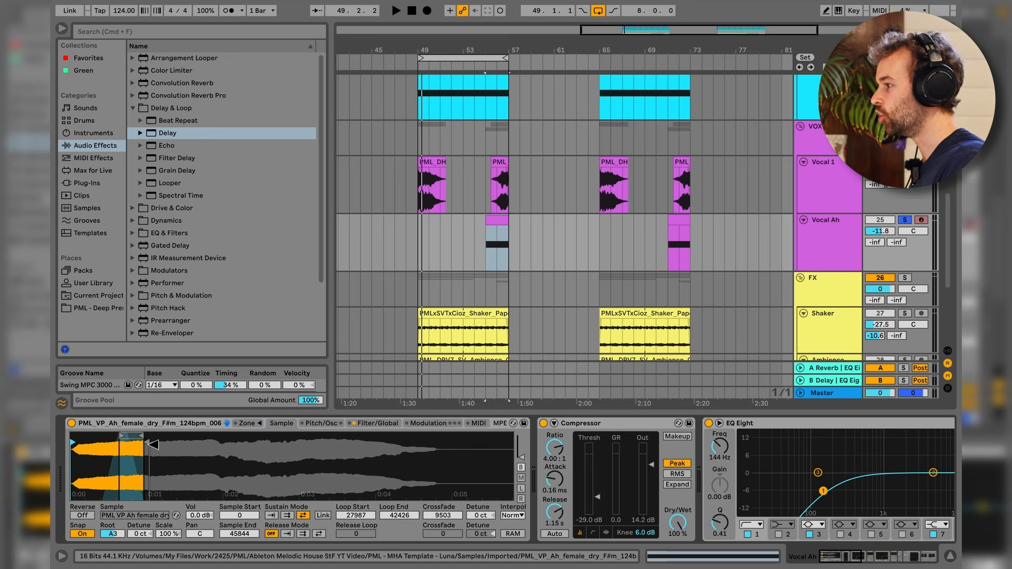
left_click_drag(149, 446, 541, 451)
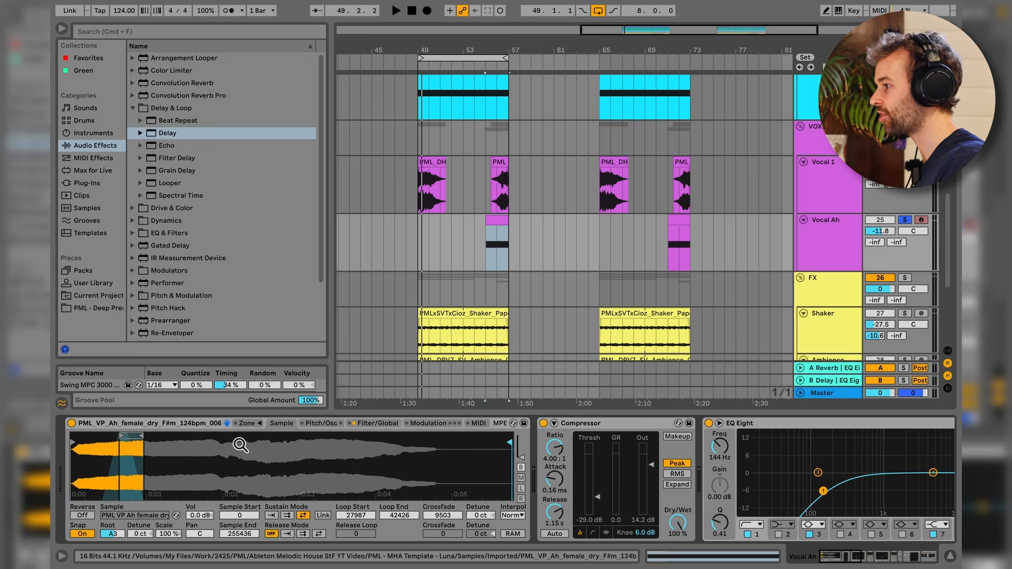
mouse_move(129, 440)
left_mouse_down()
mouse_move(72, 440)
mouse_move(511, 436)
left_mouse_up()
key("space")
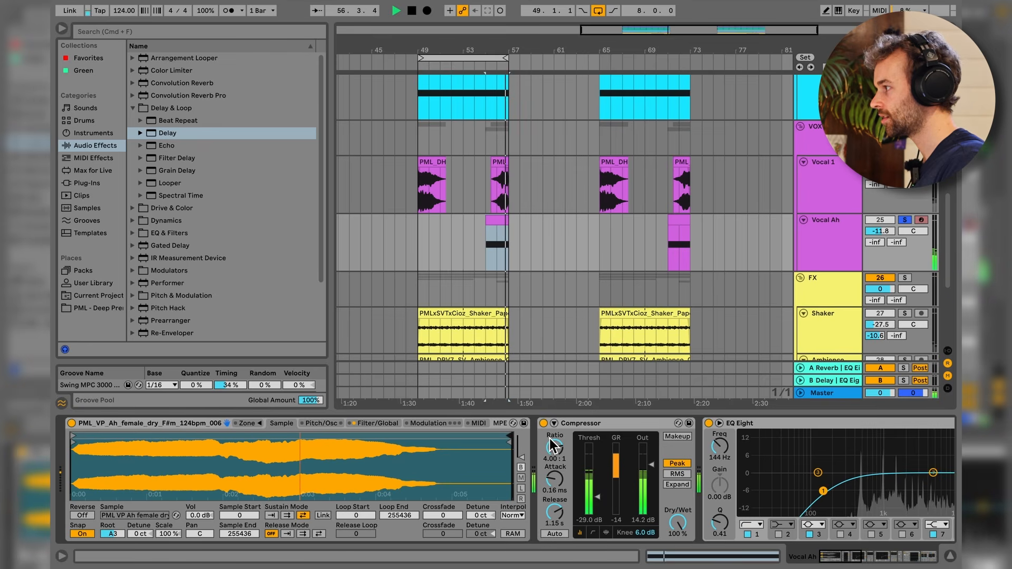
key("space")
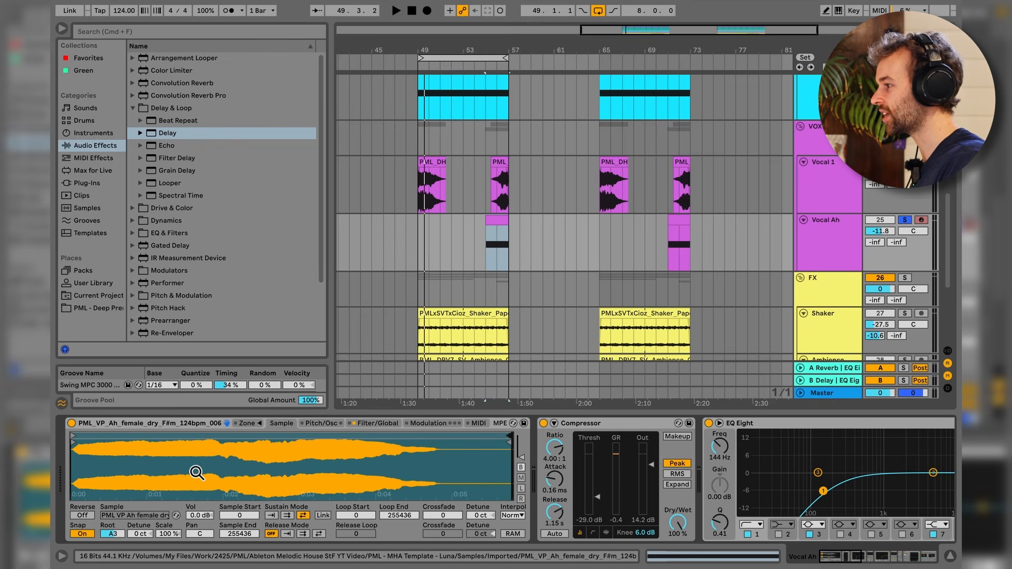
- Undo the Vocal Ah sample start, end and loop changes and play the short looped version
key("super+z")
key("super+z")
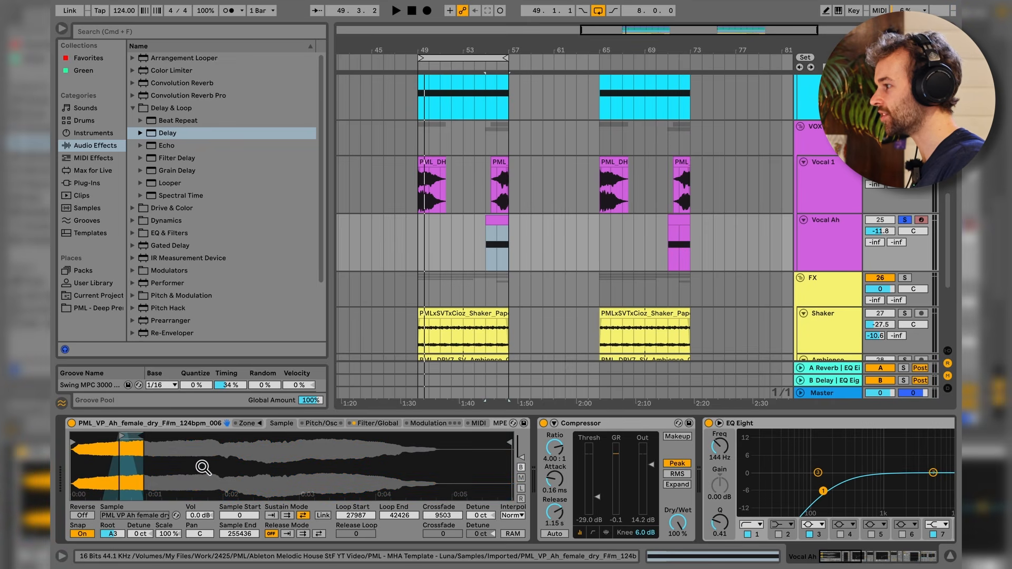
key("super+z")
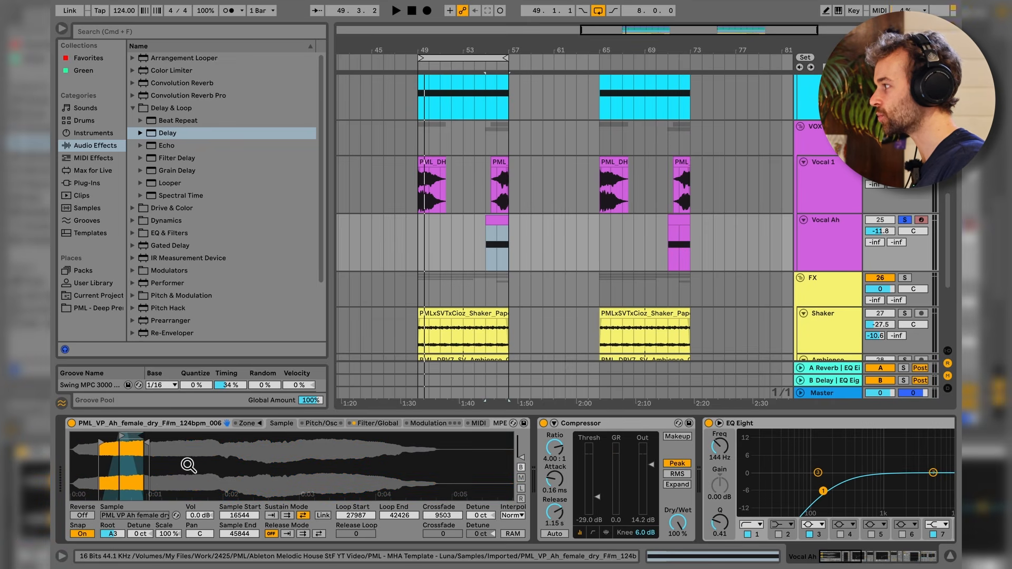
key("space")
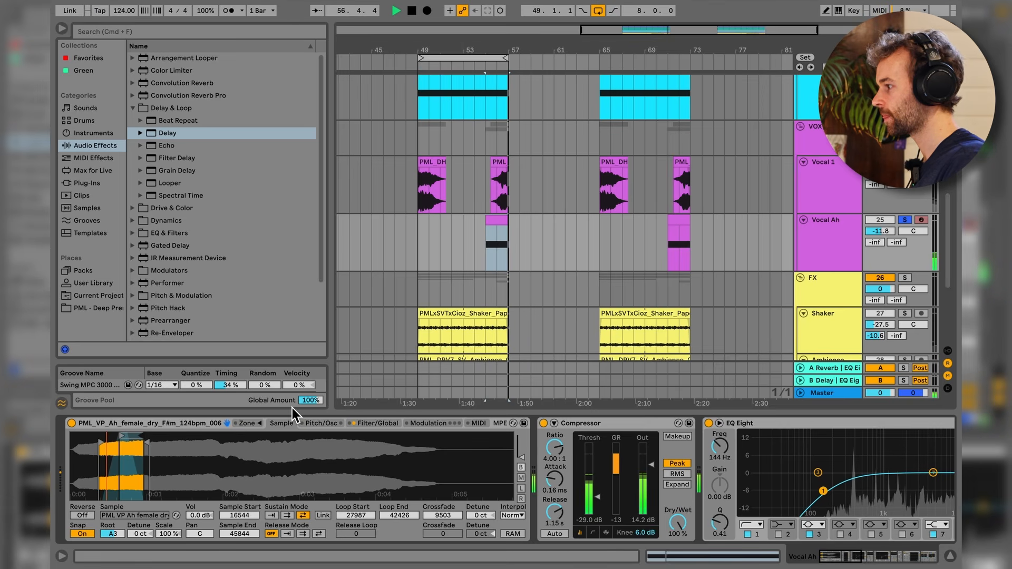
key("space")
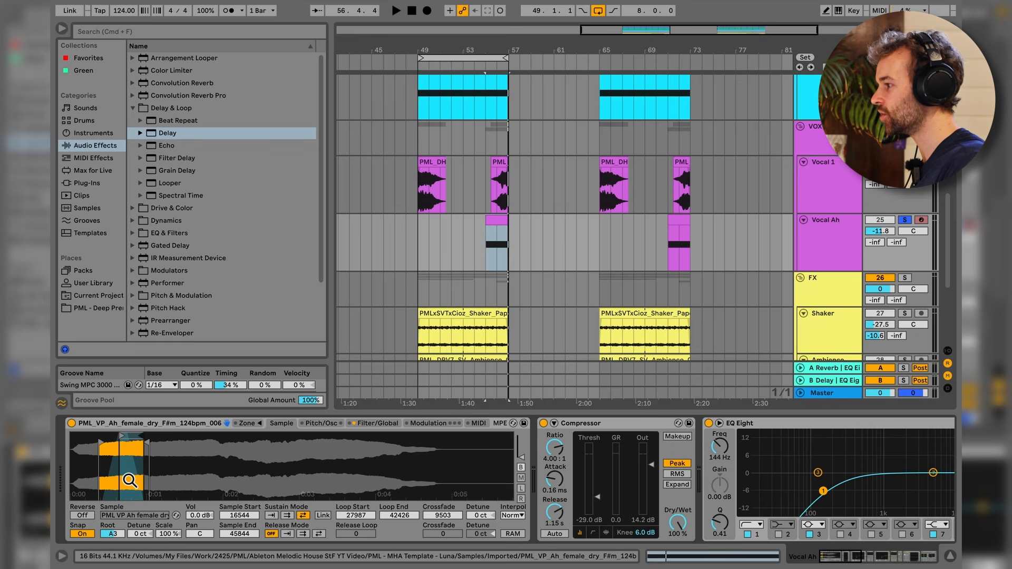
- Turn off all of the Vocal Ah track's effects from the Compressor through the Reverb
scroll(501, 449, "right", 5)
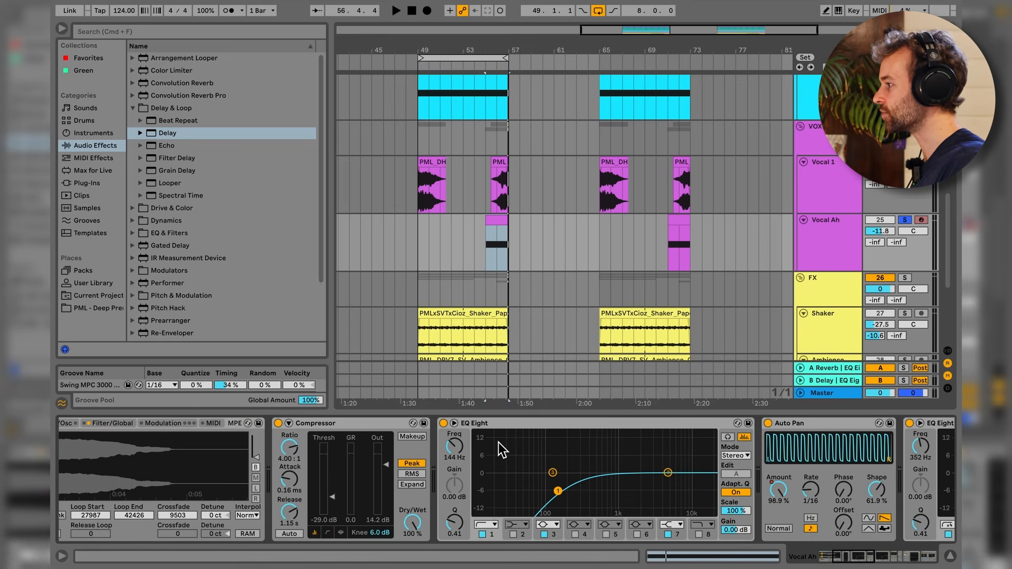
left_click(377, 424)
scroll(378, 447, "right", 20)
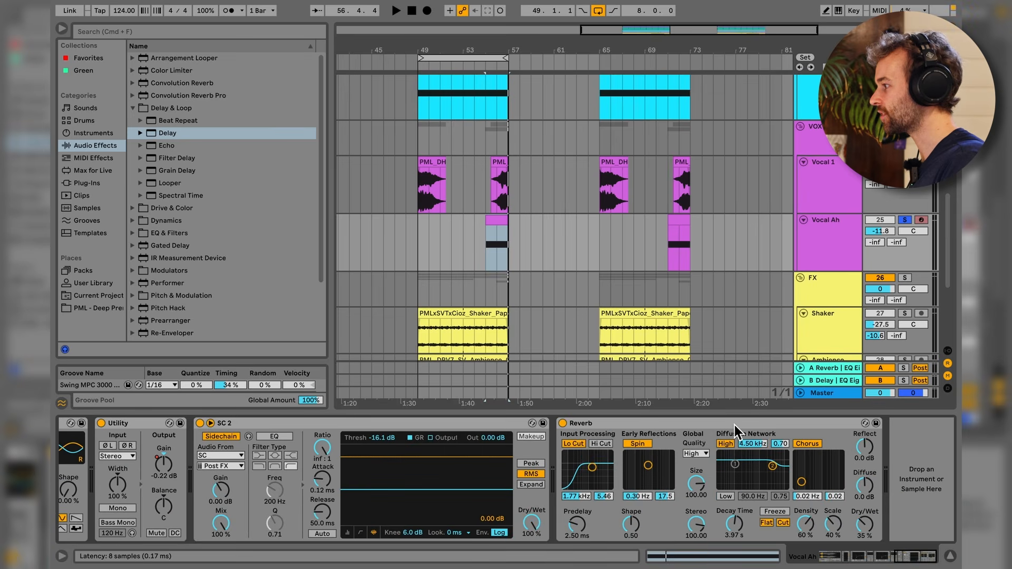
left_click(735, 425, "shift")
key("0")
scroll(378, 422, "left", 20)
left_click(379, 425)
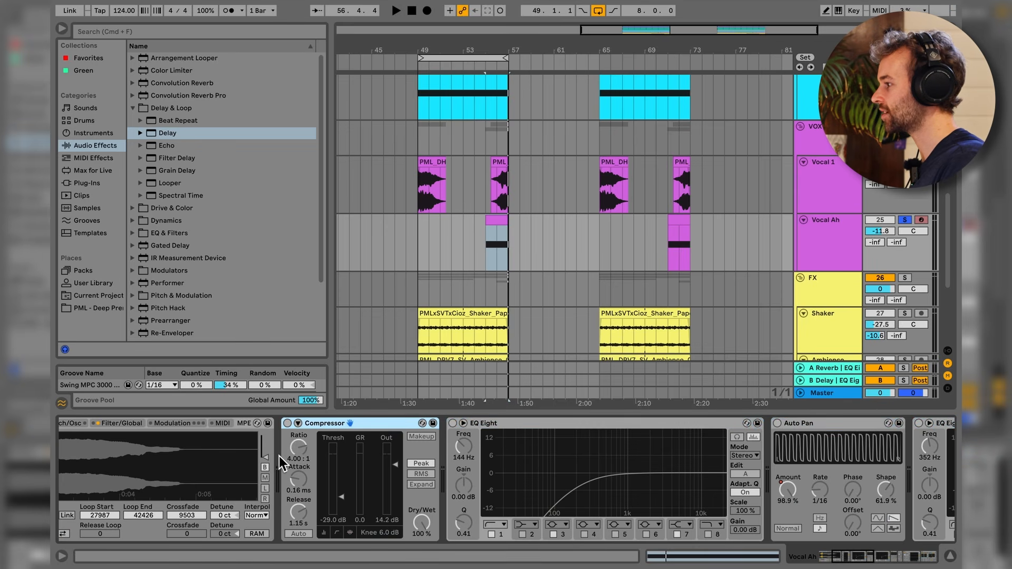
- Turn the Vocal Ah Compressor back on and play the part to compare its effect
left_click(290, 425)
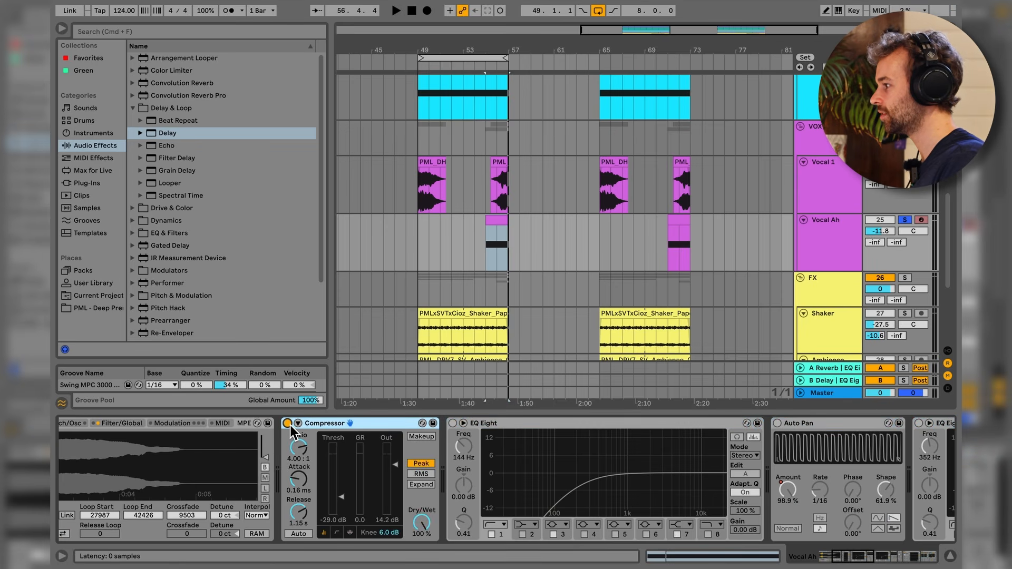
key("space")
key("space")
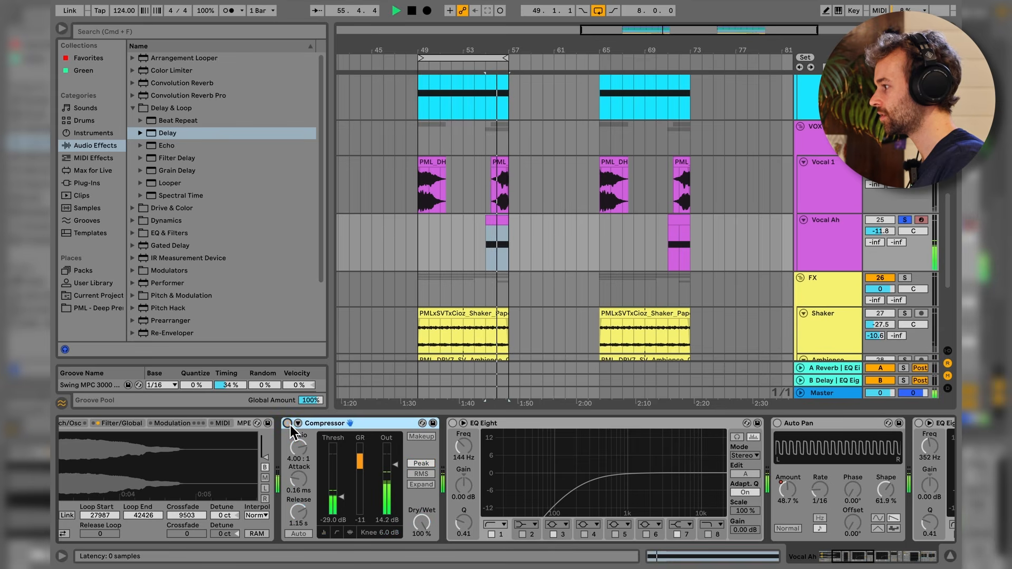
- Turn the 144 Hz EQ Eight on the Vocal Ah track back on and play the part to compare
left_click(453, 424)
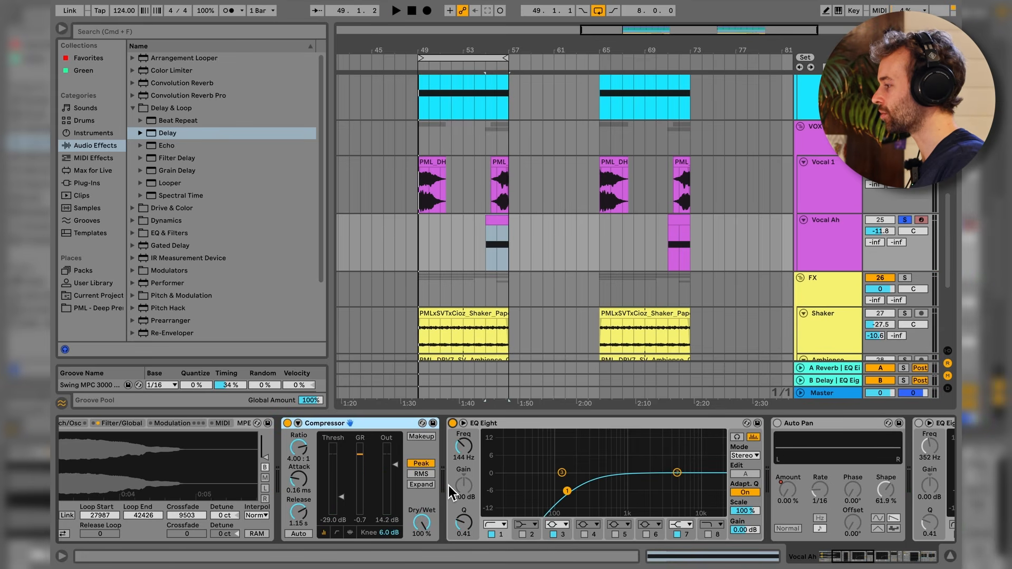
key("space")
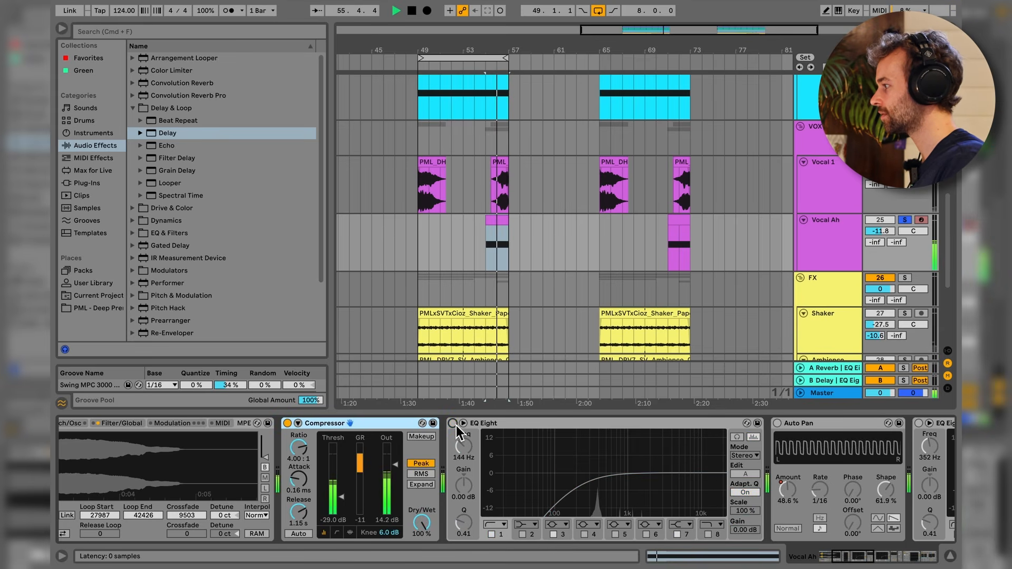
key("space")
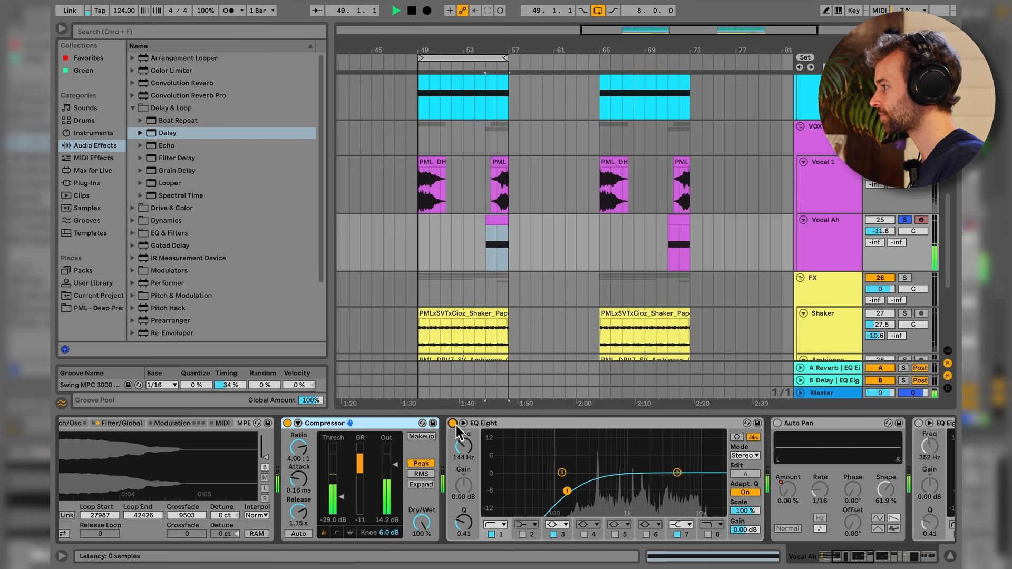
- Show the Vocal Ah track's Auto Pan Amount automation and select it from bar 55 to bar 57
scroll(506, 470, "right", 5)
scroll(518, 477, "right", 2)
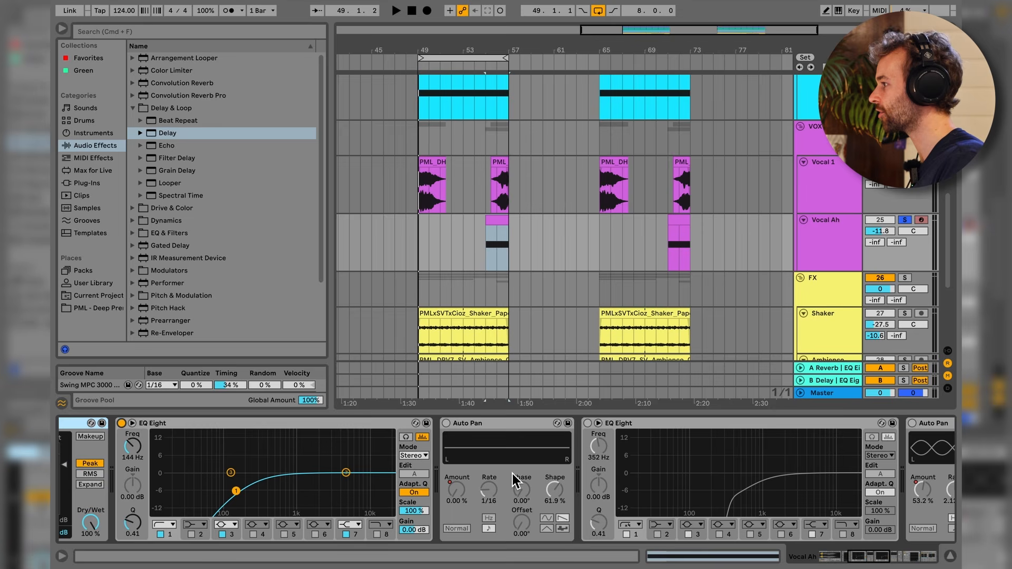
key("a")
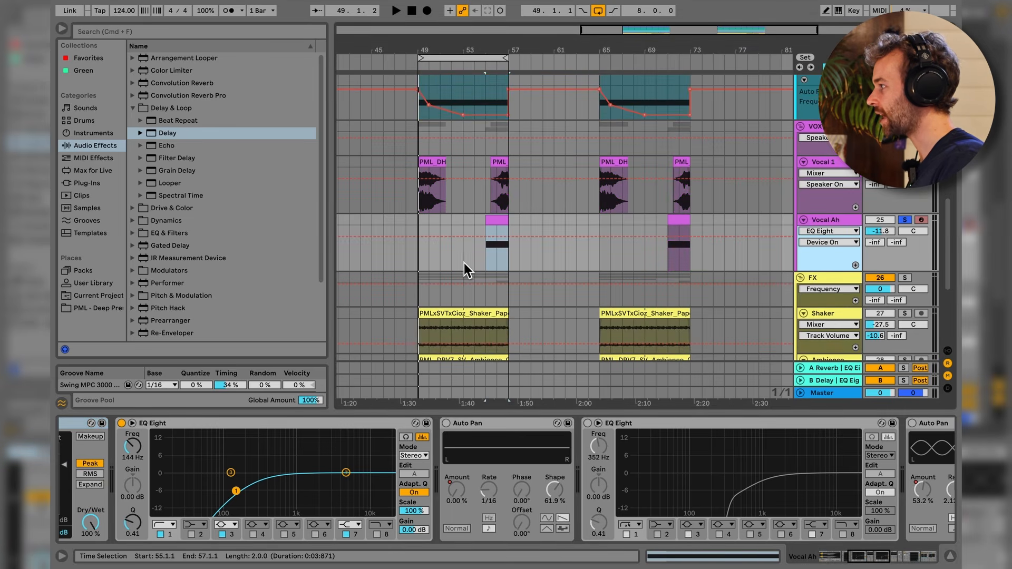
left_click(456, 491)
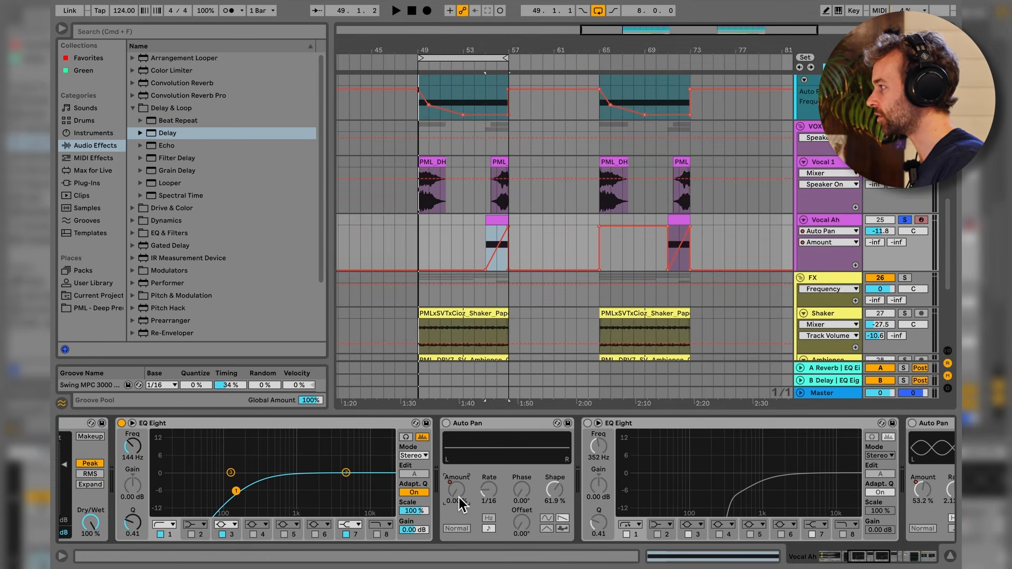
left_click(485, 242)
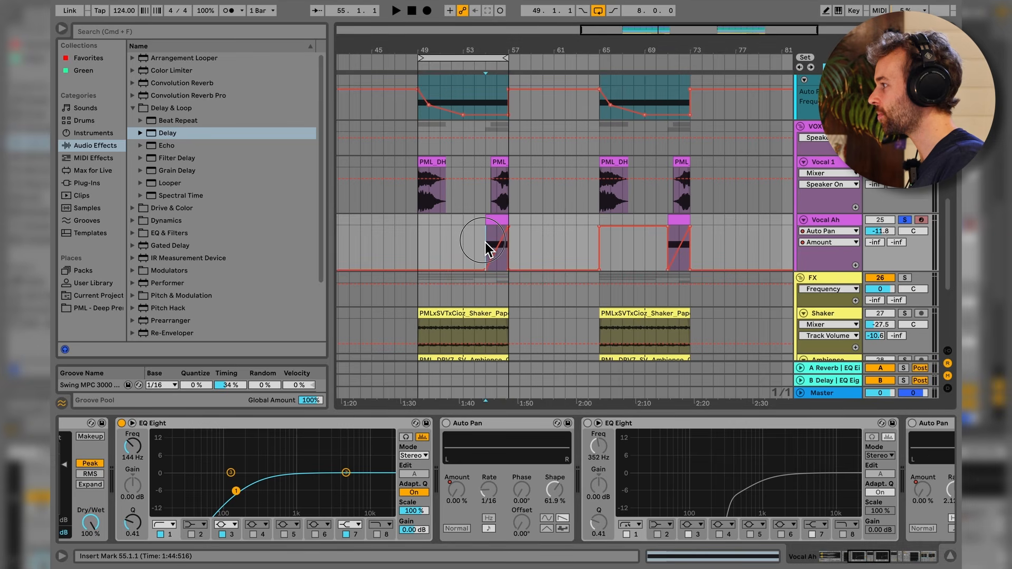
left_click_drag(485, 243, 511, 242)
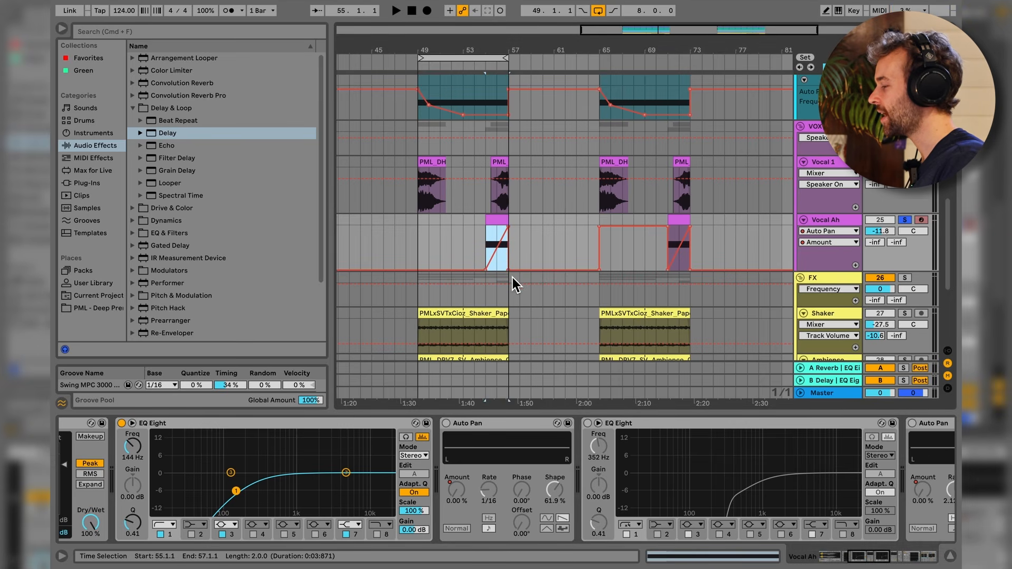
- Turn on the 1/16 Auto Pan with its Phase at 0° and bring its Amount automation back into view
left_click(447, 423)
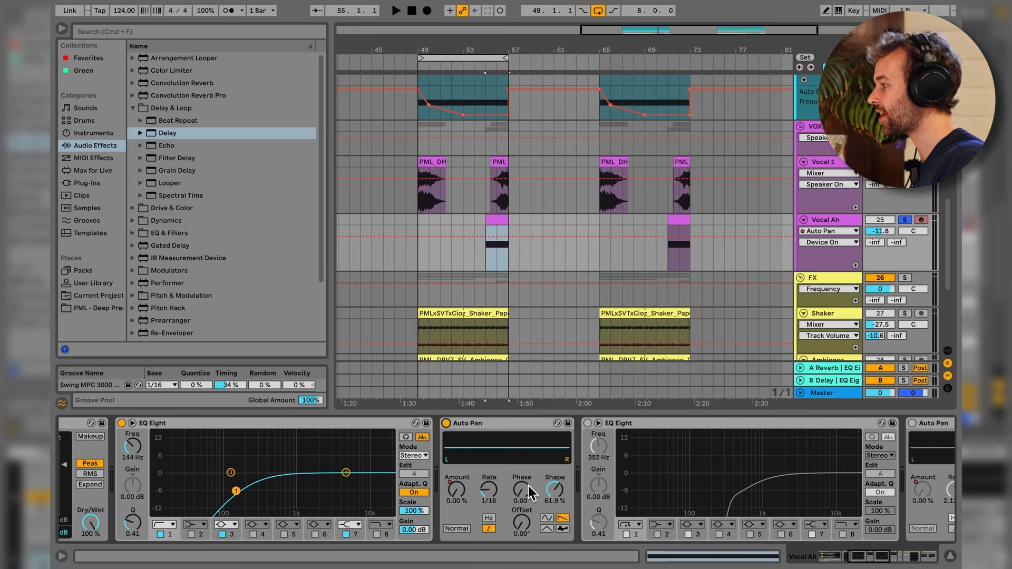
left_click_drag(522, 490, 522, 454)
left_click_drag(522, 490, 522, 522)
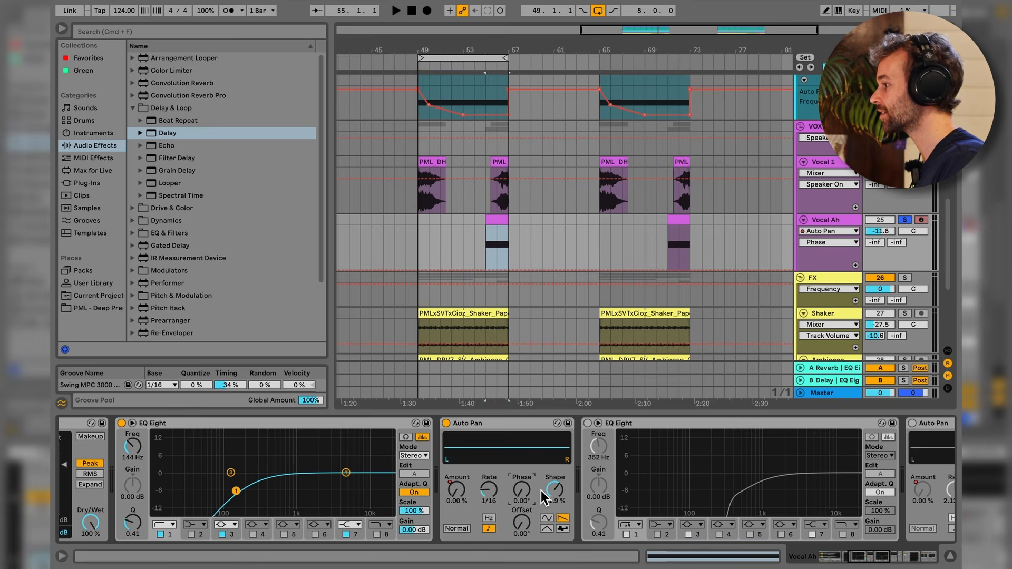
left_click(456, 490)
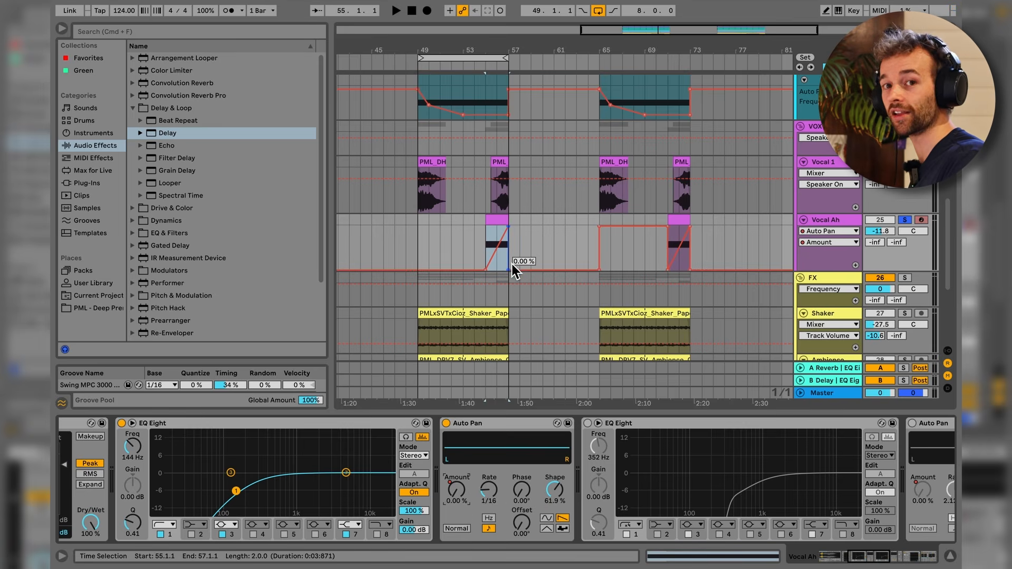
- Play the Vocal Ah part through the 1/16 Auto Pan and move its Amount automation to its own lane
key("space")
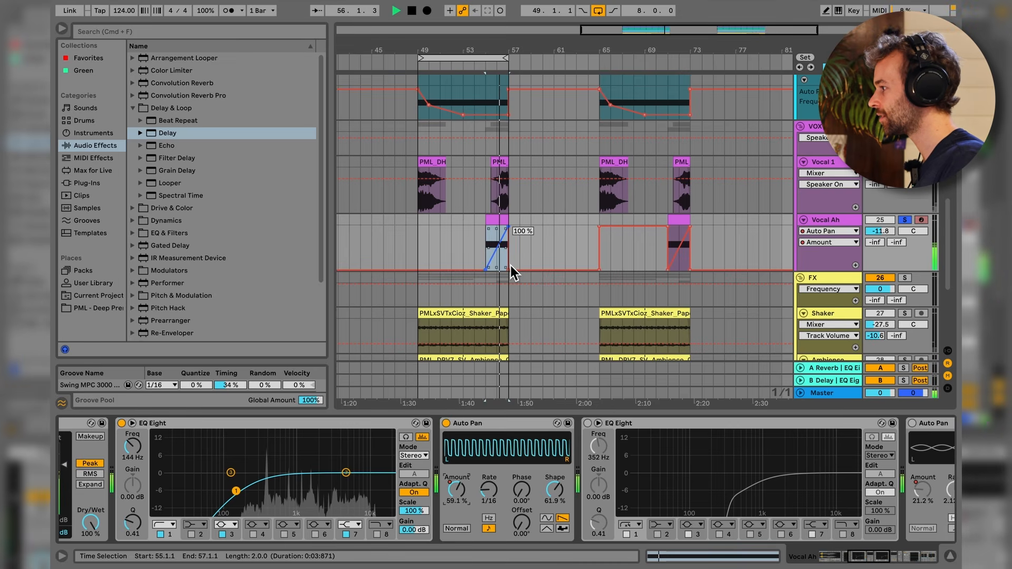
key("space")
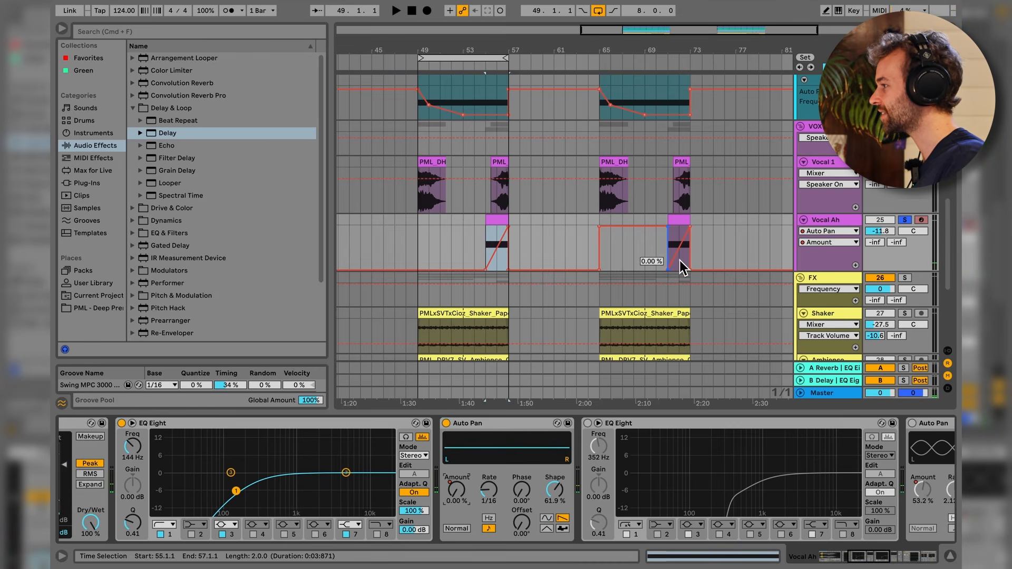
left_click(859, 268)
- Turn on the 352 Hz EQ Eight and the 2.12 Hz Auto Pan on the Vocal Ah track
left_click(641, 429)
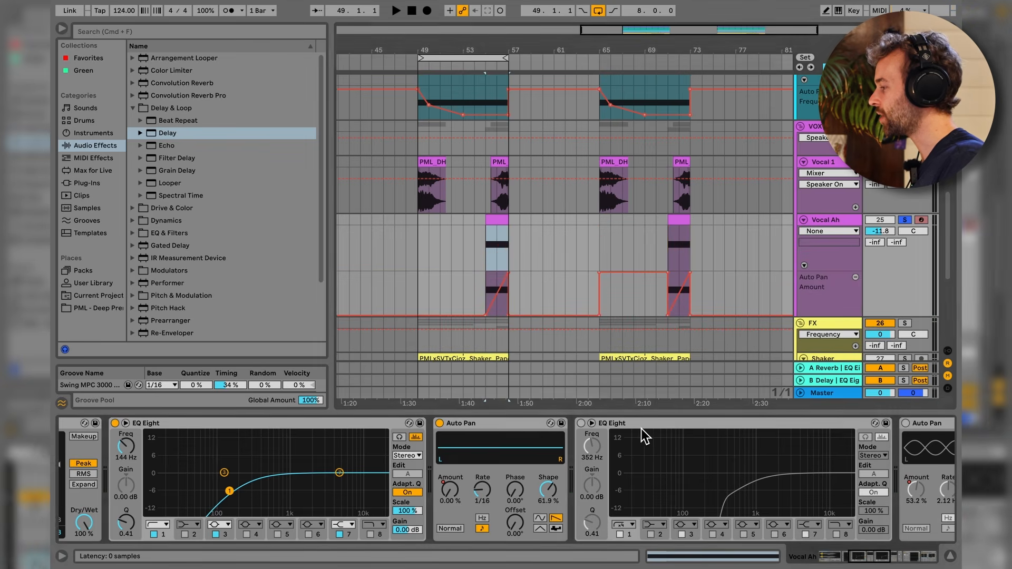
left_click(437, 424)
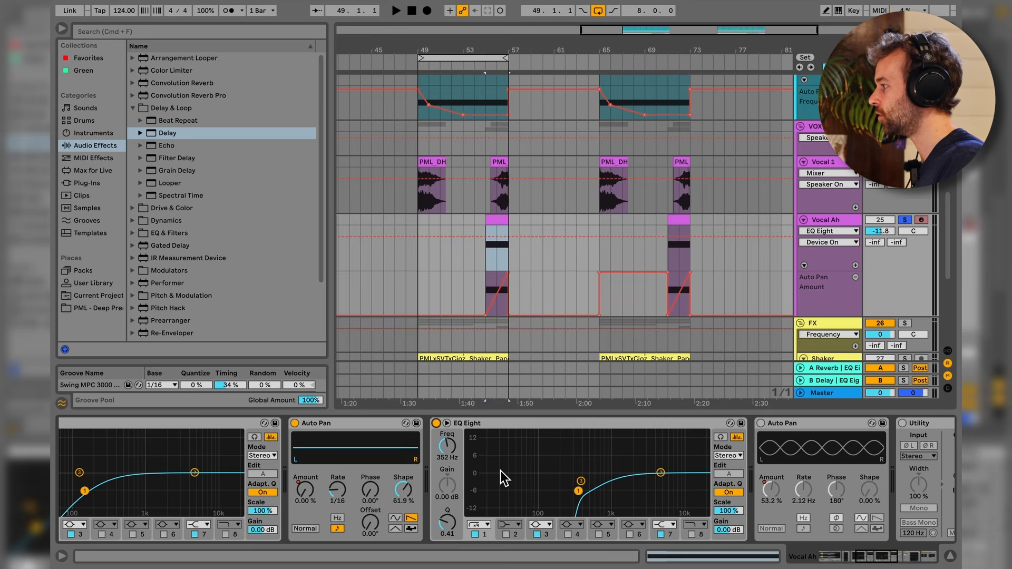
scroll(502, 470, "right", 10)
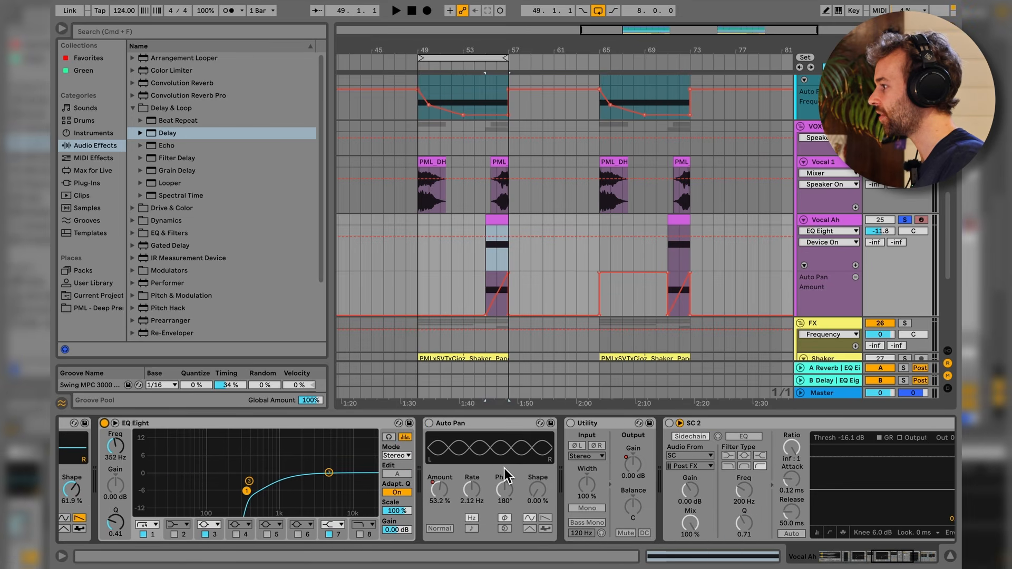
left_click(430, 423)
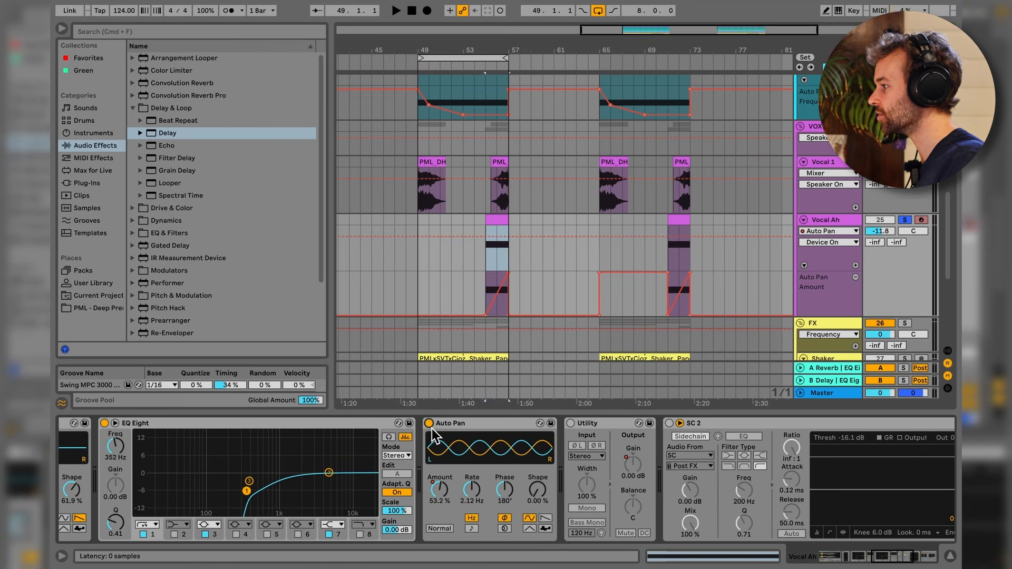
- Show the 2.12 Hz Auto Pan's Amount automation in its own lane and play it from bar 55 to bar 57
left_click(439, 491)
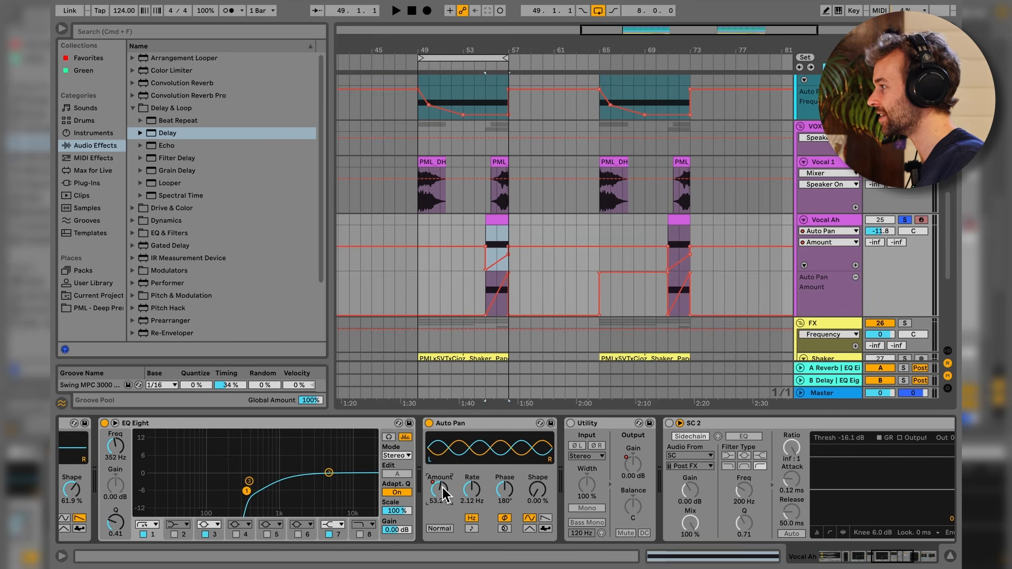
left_click(856, 266)
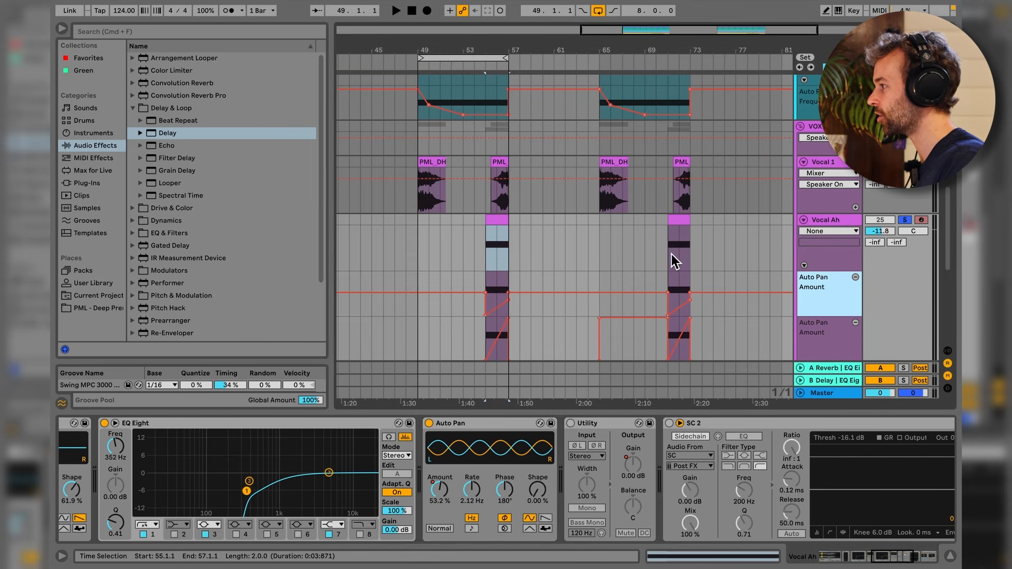
scroll(549, 253, "down", 3)
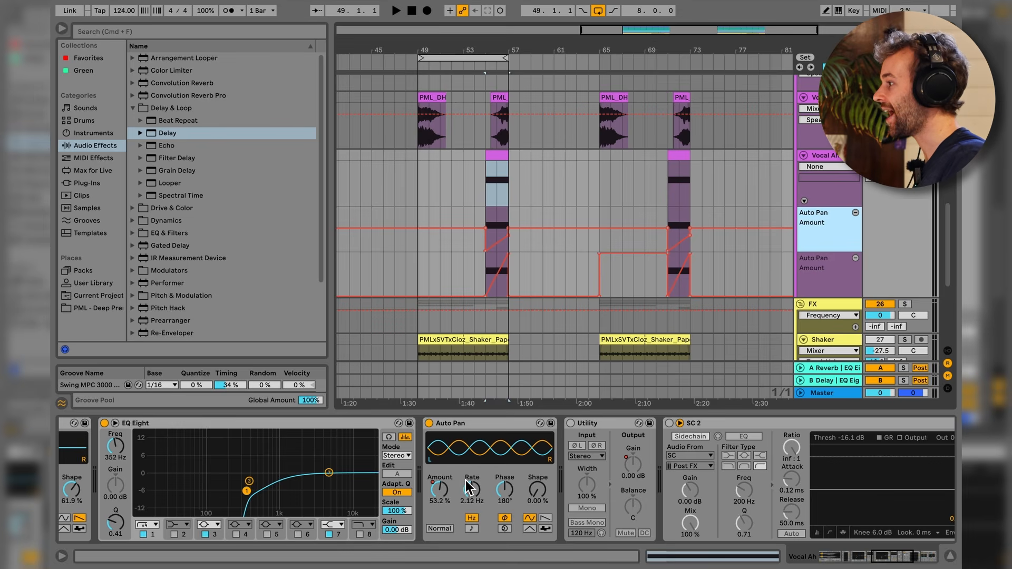
left_click_drag(492, 219, 508, 219)
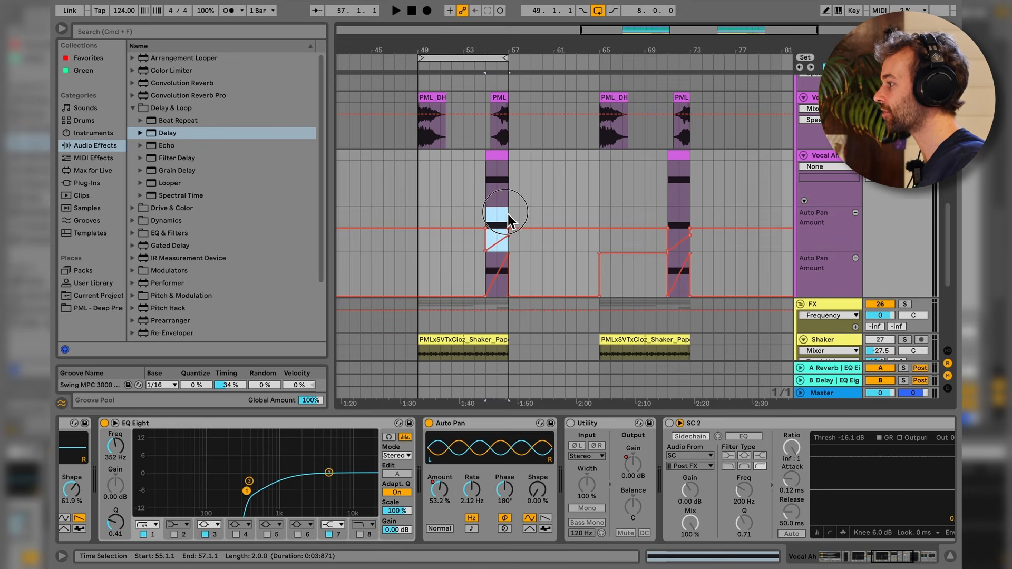
key("space")
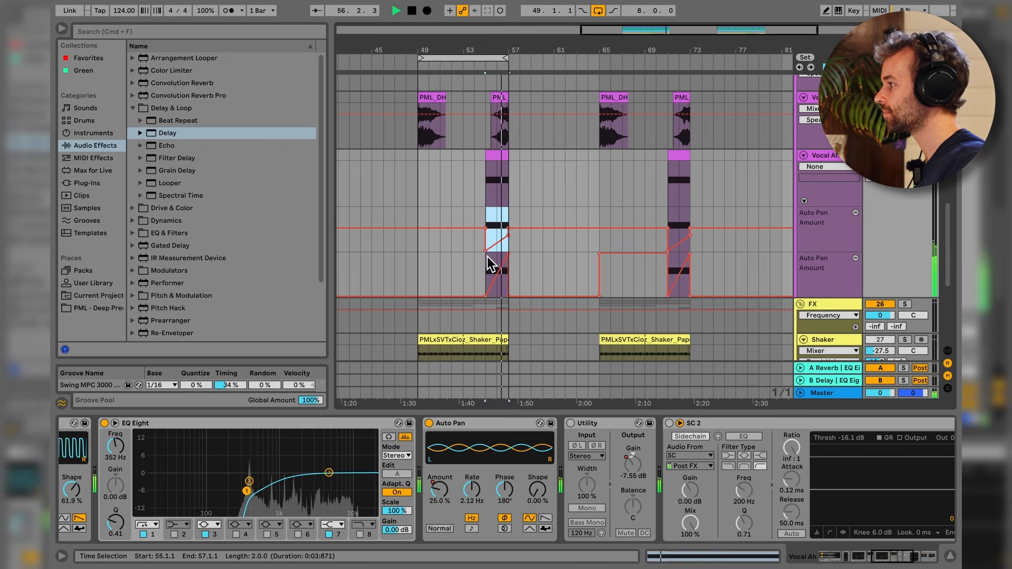
key("space")
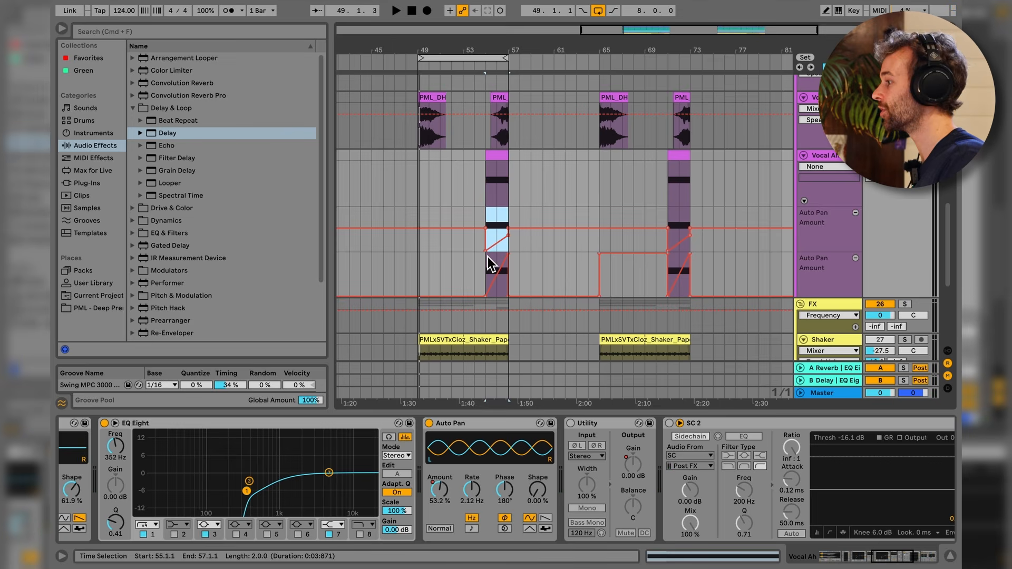
- Turn on the Vocal Ah track's Utility and show its Gain automation in its own lane
left_click(571, 424)
left_click(640, 470)
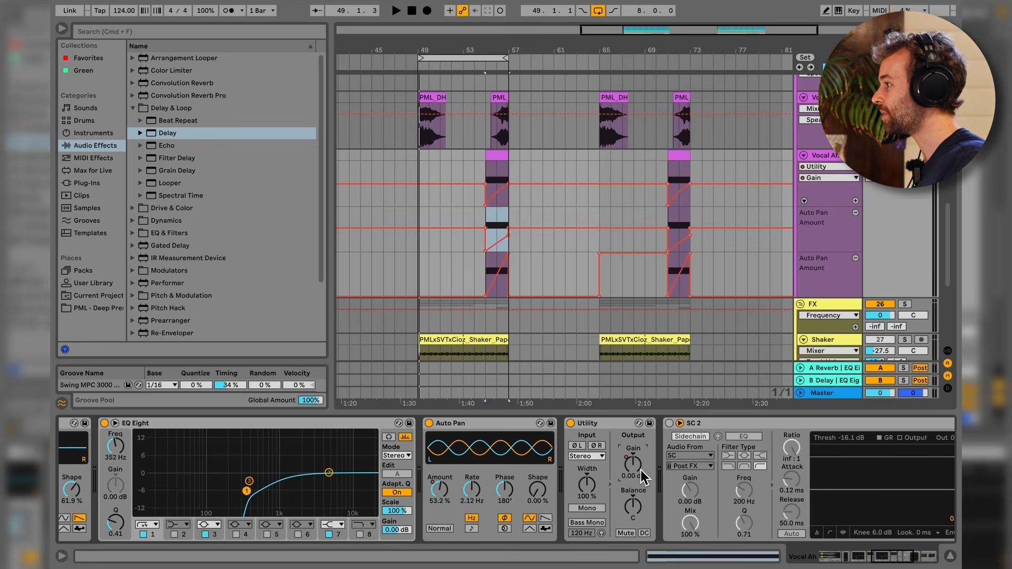
left_click(856, 202)
scroll(543, 232, "down", 1)
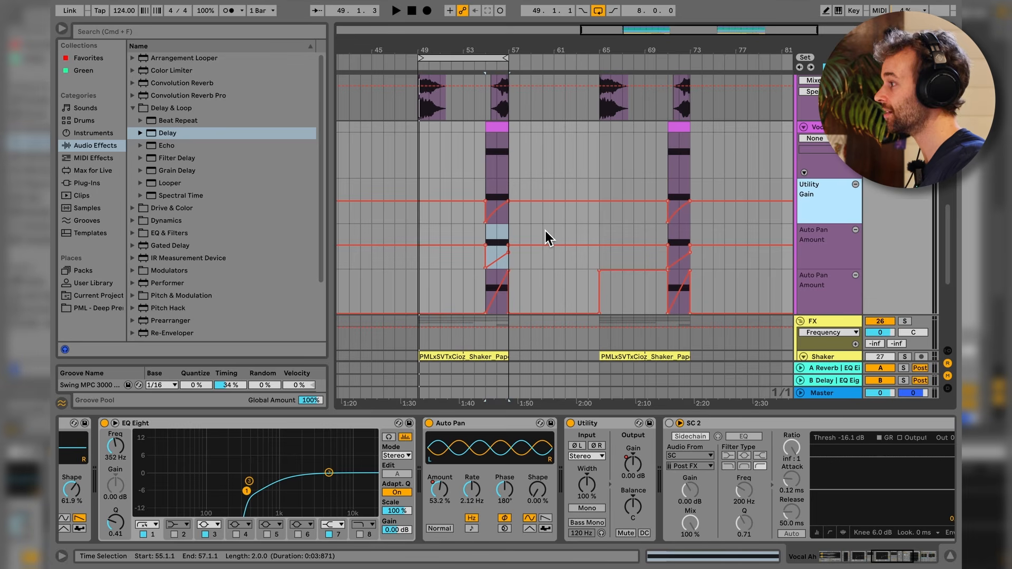
- Play the Vocal Ah part from bar 55 to hear the Utility Gain automation
left_click(490, 187)
key("space")
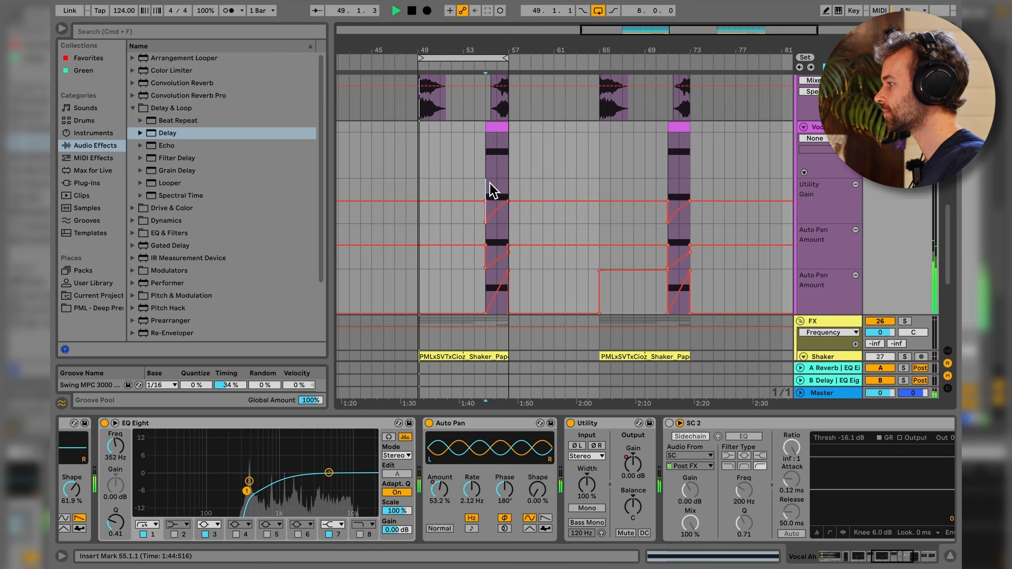
key("space")
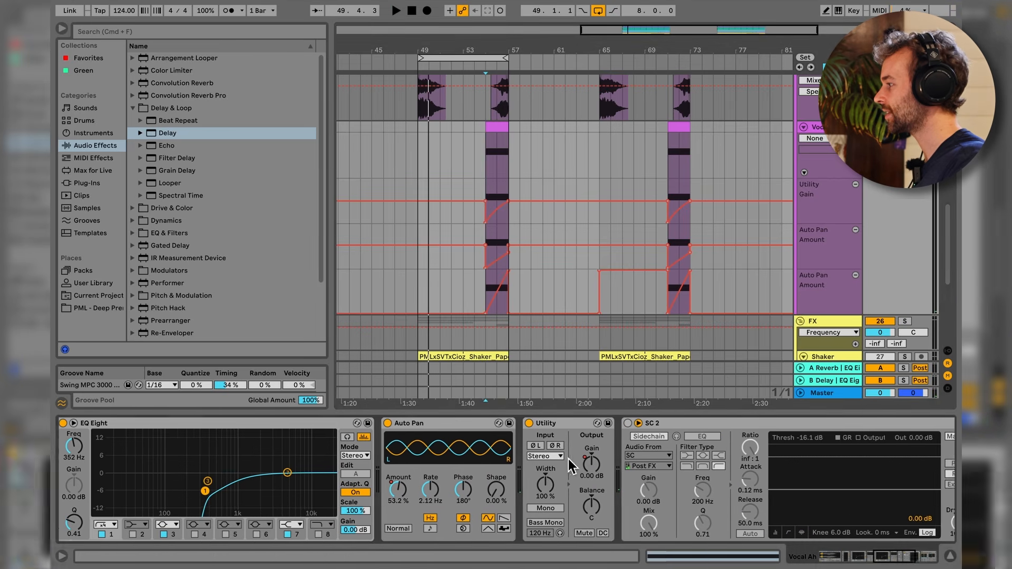
- Turn on the SC 2 sidechain compressor and the Reverb on the Vocal Ah track and play the part
scroll(574, 466, "right", 5)
left_click(361, 423)
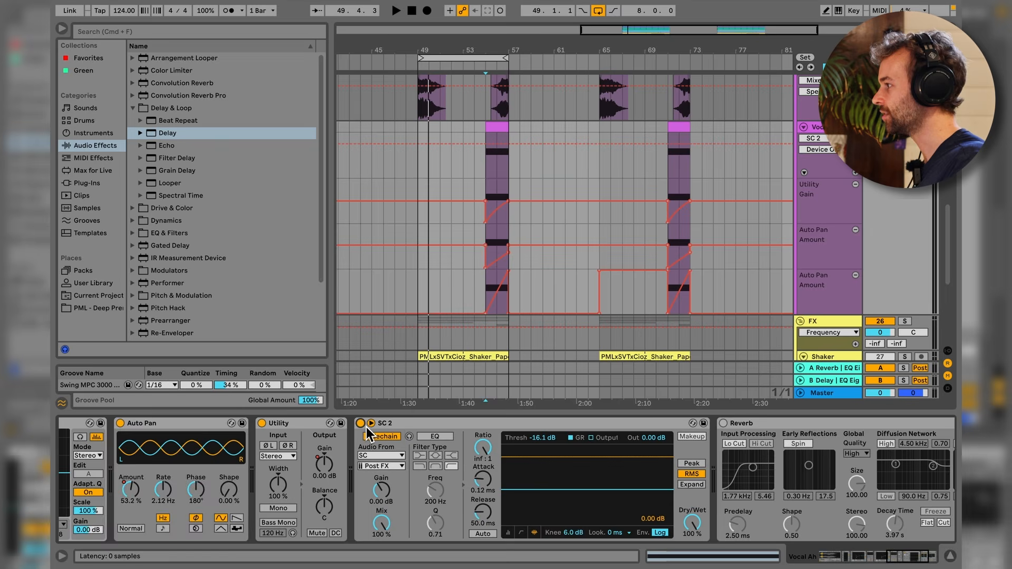
scroll(403, 429, "right", 3)
left_click(563, 424)
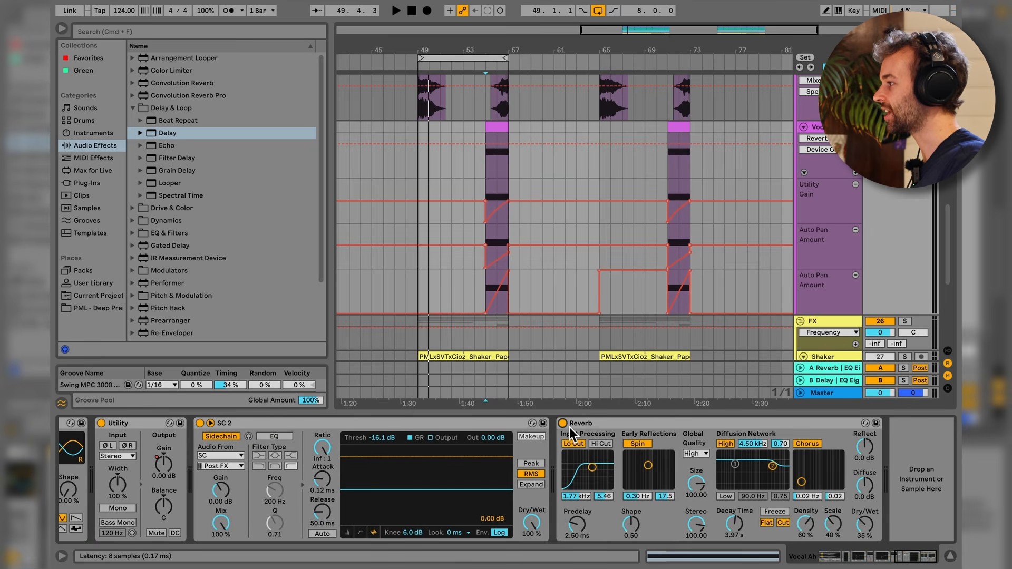
key("space")
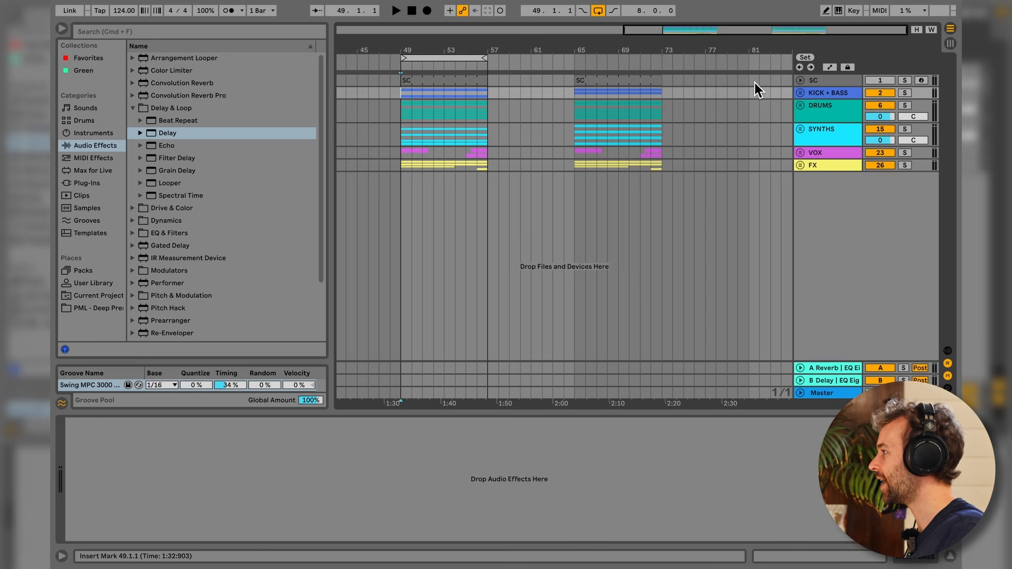
- Add a locator named Intro at bar 81
left_click(755, 82)
right_click(753, 69)
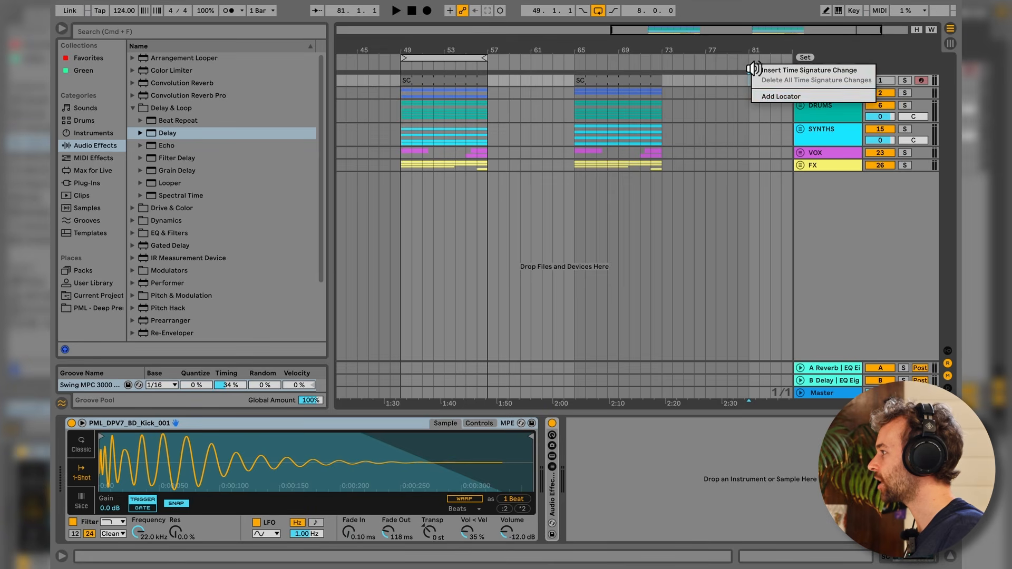
left_click(765, 98)
key("Return")
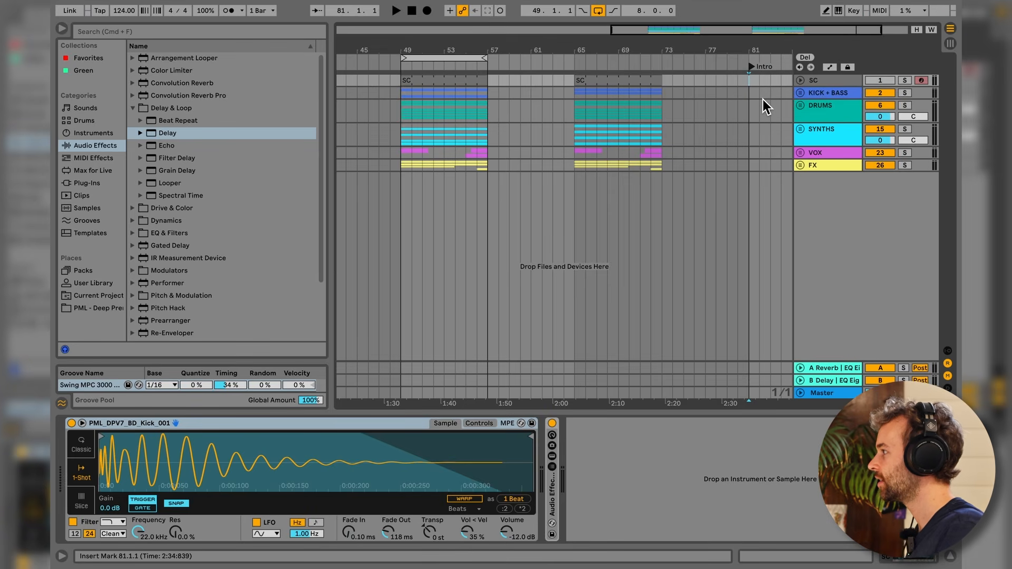
- Measure eight bars from the Intro locator and add a locator named Build at bar 89
mouse_move(755, 84)
left_mouse_down()
mouse_move(834, 84)
mouse_move(639, 85)
left_mouse_up()
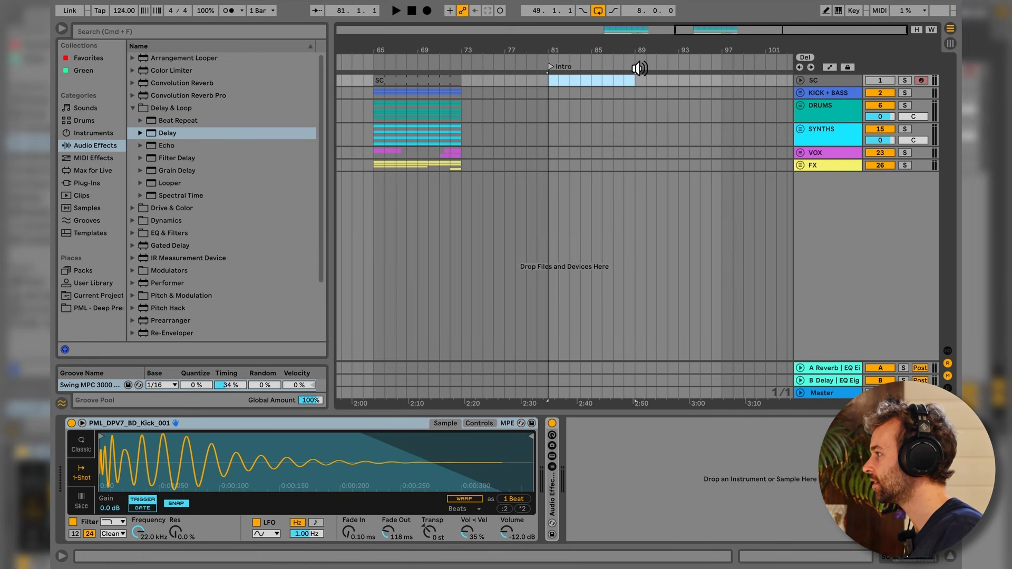
right_click(638, 68)
left_click(650, 98)
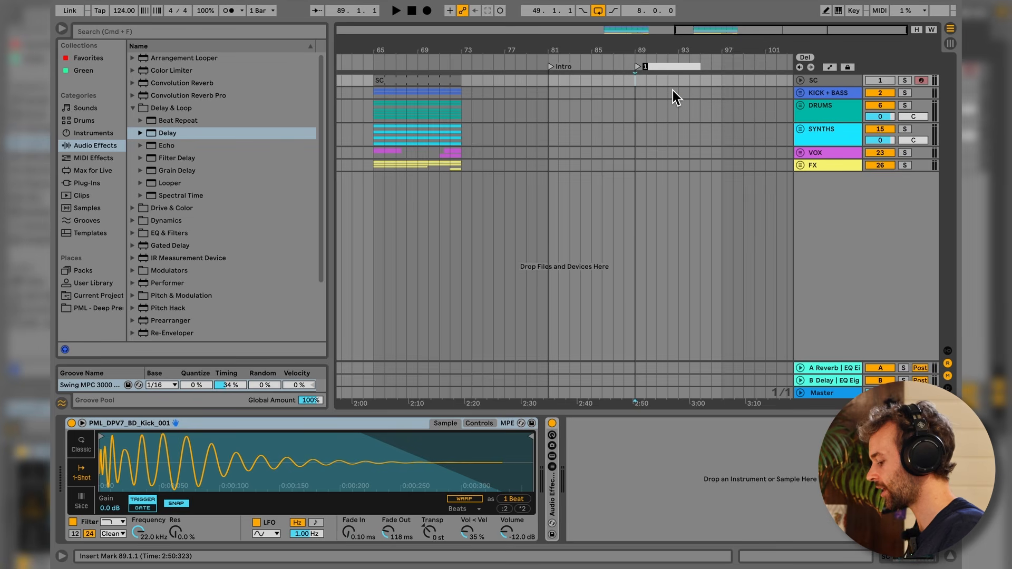
type("Build")
key("Return")
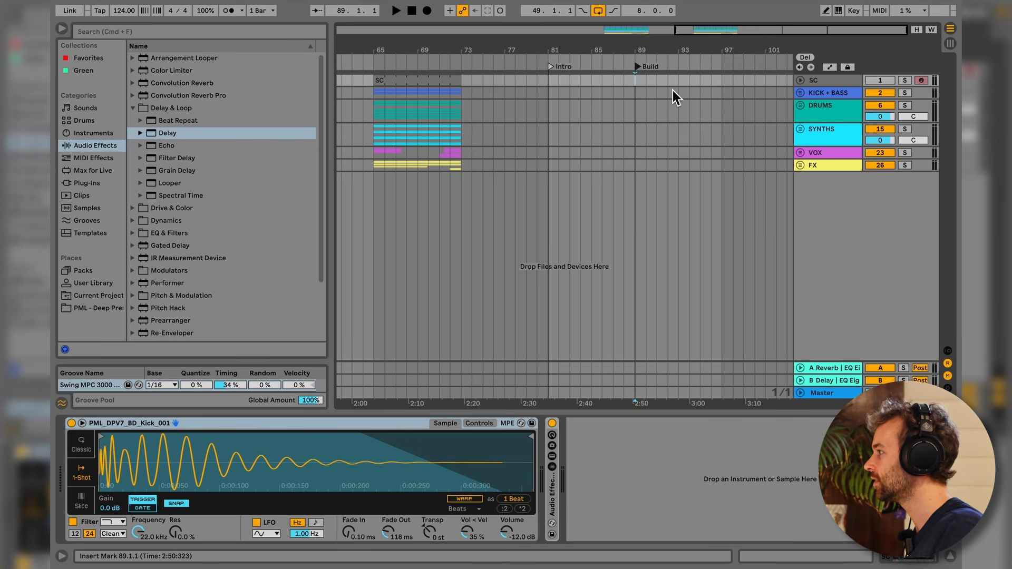
- Measure eight bars from the Build locator and add a locator named Drop 1 at bar 97
scroll(659, 98, "left", 1)
left_click_drag(650, 84, 732, 87)
scroll(722, 92, "right", 1)
left_click(706, 82)
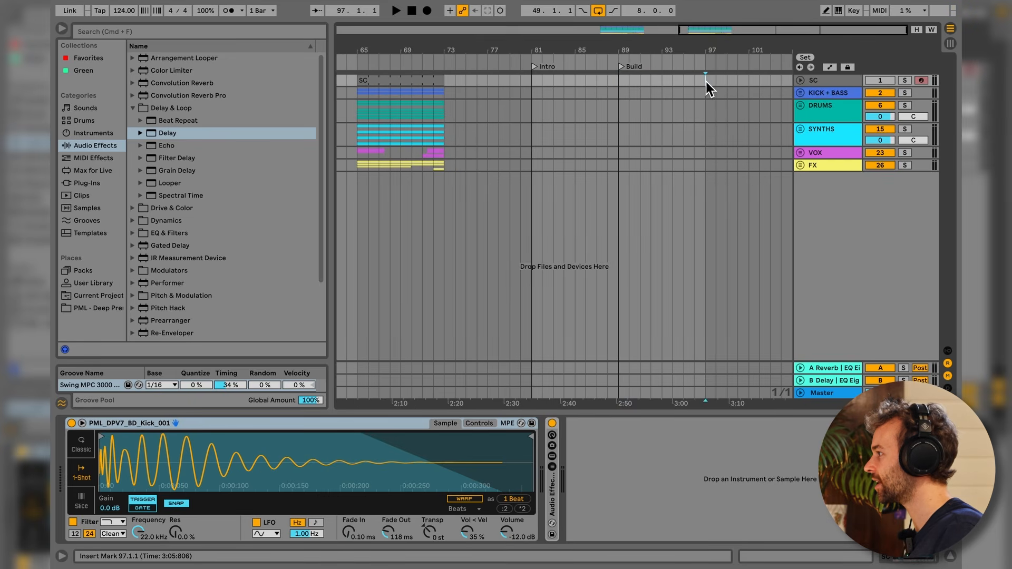
right_click(707, 66)
left_click(727, 97)
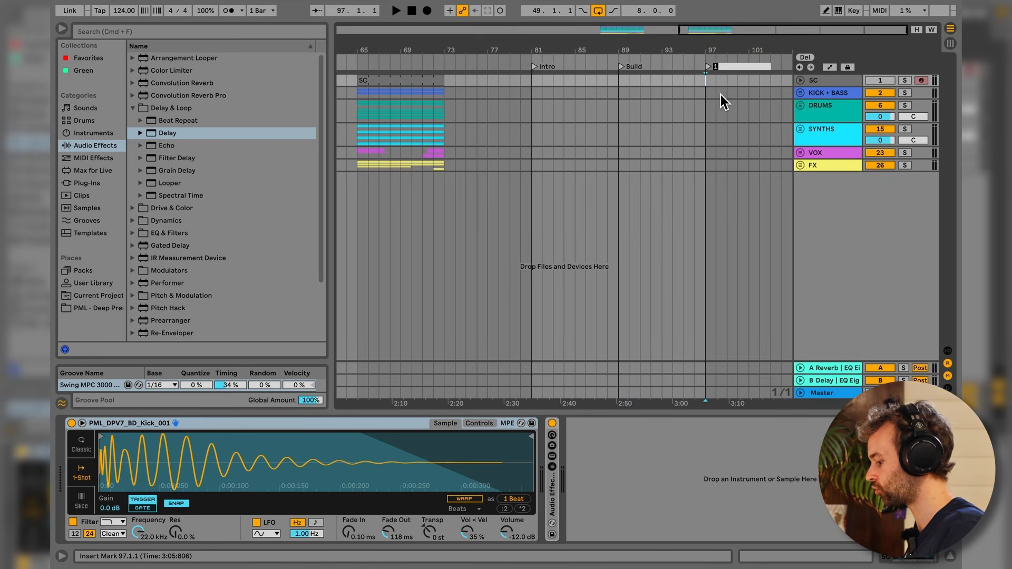
type("Drop 1")
key("Return")
- Measure sixteen bars from the Drop 1 locator and add a locator named Breakdown at bar 113
left_click_drag(707, 81, 668, 82)
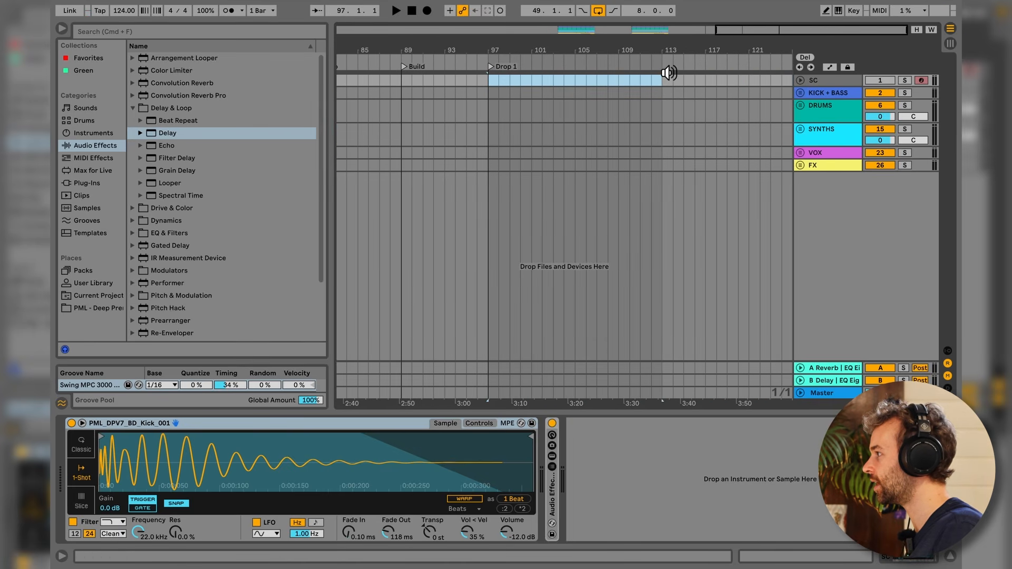
right_click(663, 66)
left_click(687, 96)
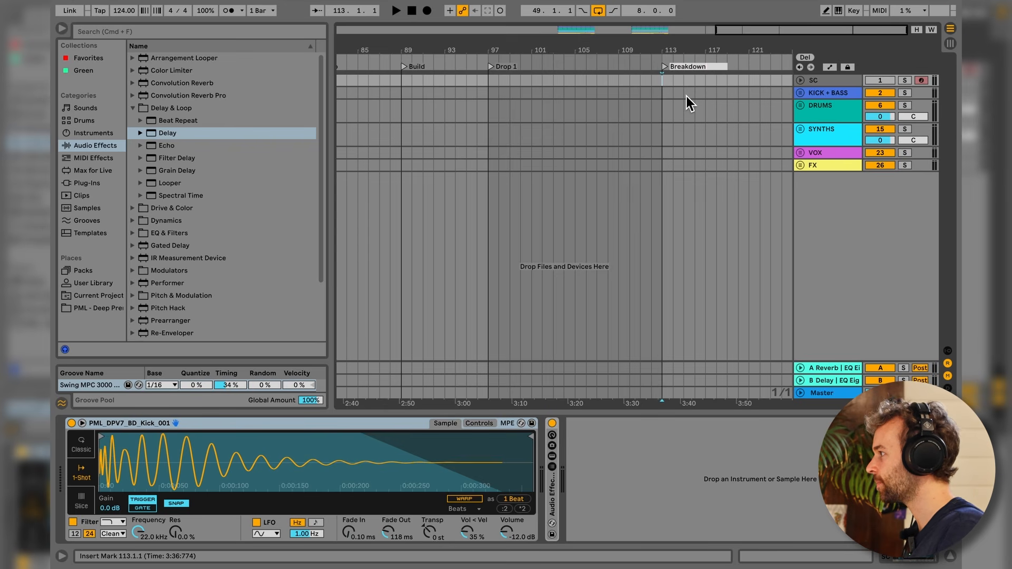
key("Return")
- Measure four bars from the Breakdown locator and add a locator named Breakdown 2 at bar 117
left_click(661, 83)
left_click_drag(662, 83, 707, 81)
right_click(707, 64)
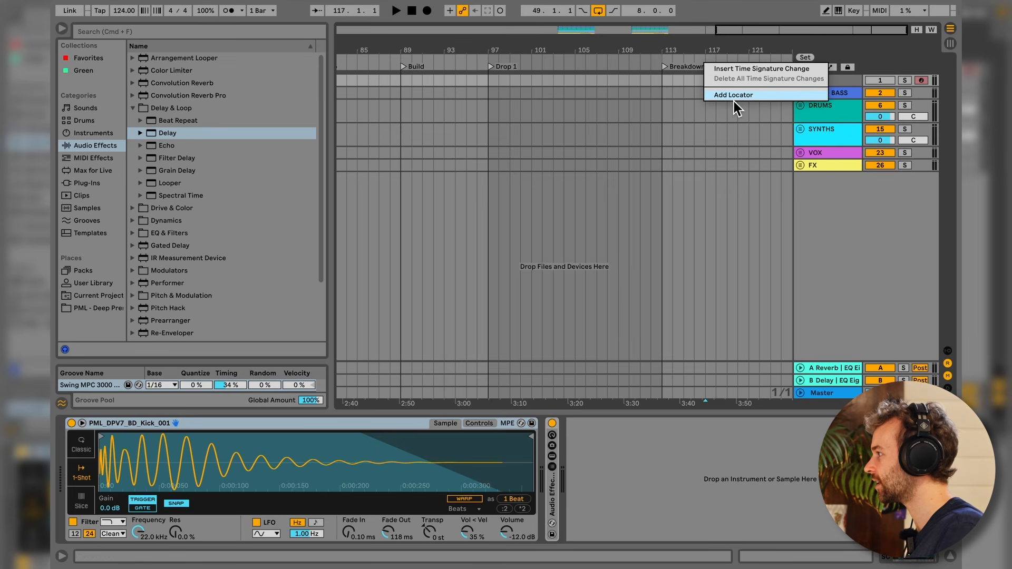
left_click(732, 96)
type("Brea")
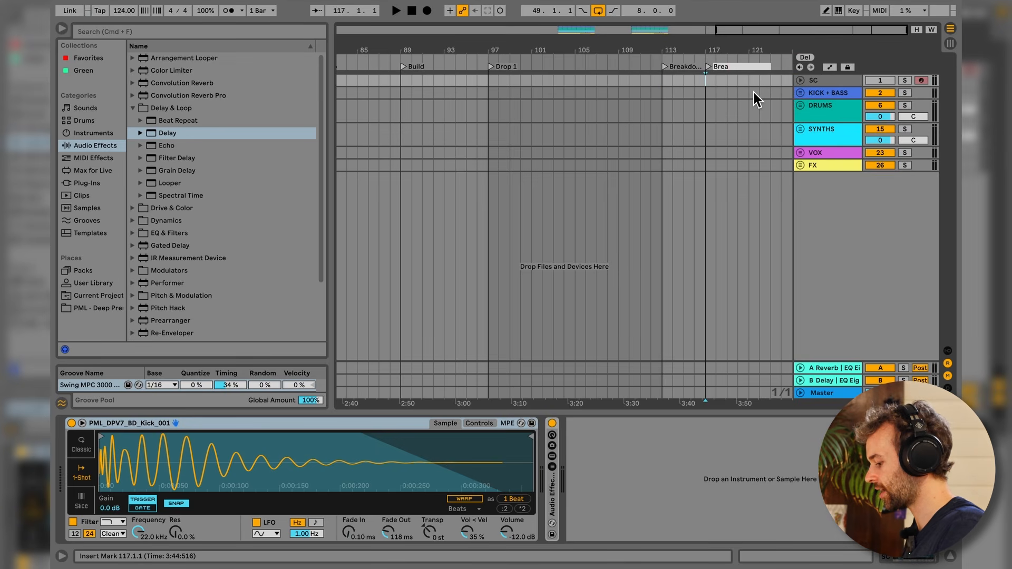
type("kdown 2")
key("Return")
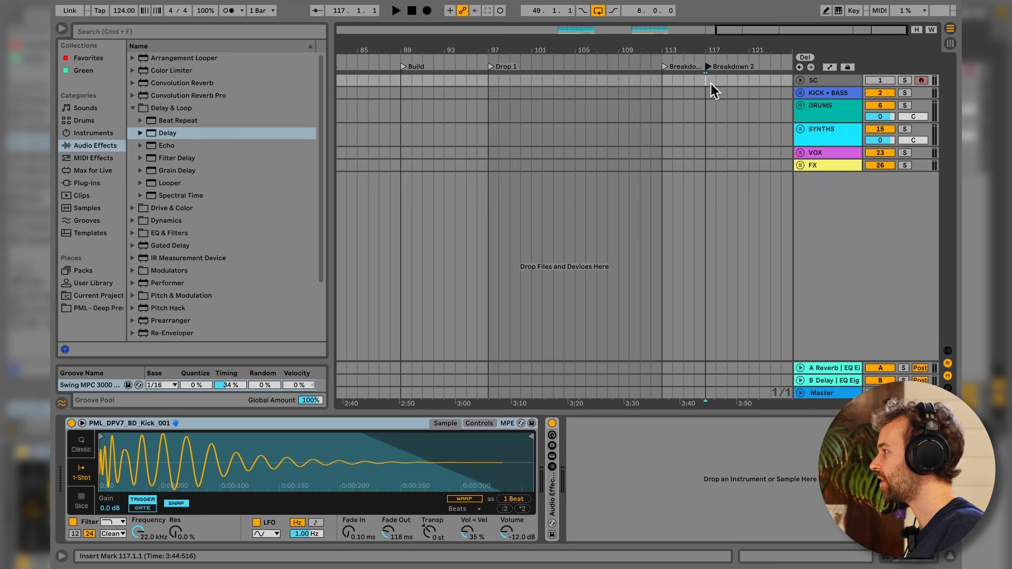
- Measure sixteen bars from the Breakdown 2 locator and add a second locator named Build at bar 133
left_click_drag(711, 84, 691, 88)
right_click(687, 69)
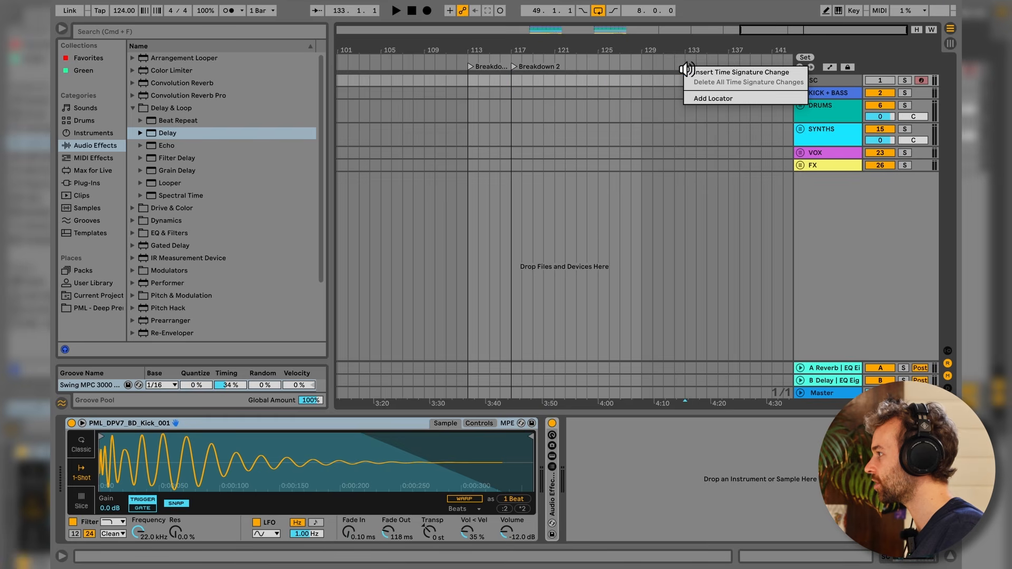
left_click(713, 99)
type("Bui")
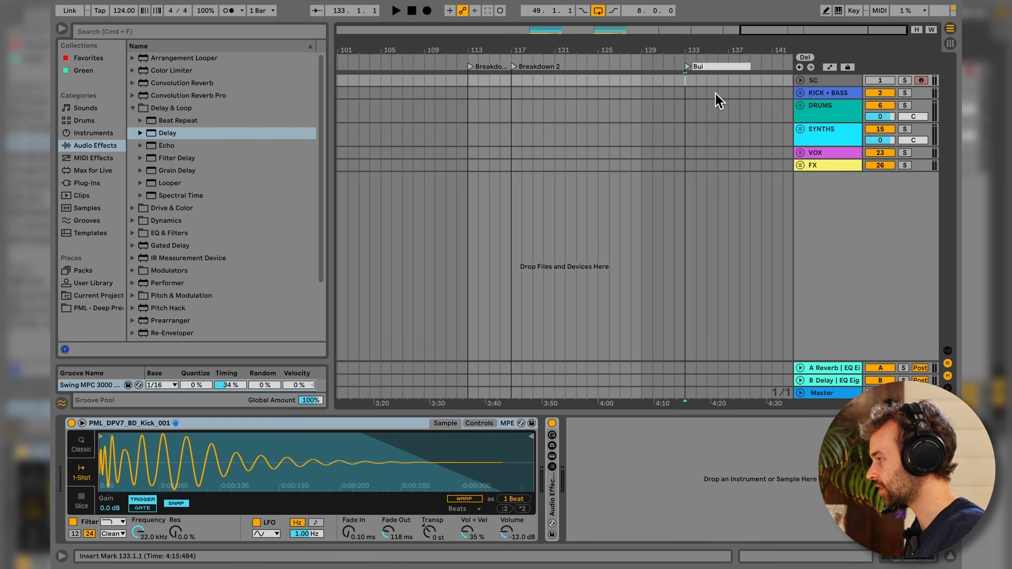
type("ld")
key("Return")
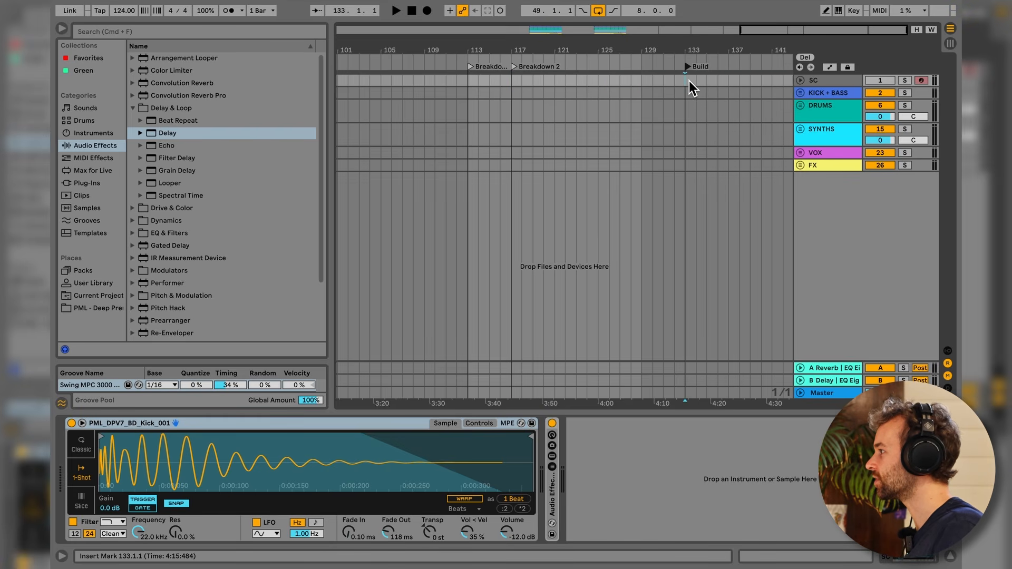
- Measure eight bars from the second Build locator and add a locator named Drop 2 at bar 141
left_click_drag(685, 81, 773, 82)
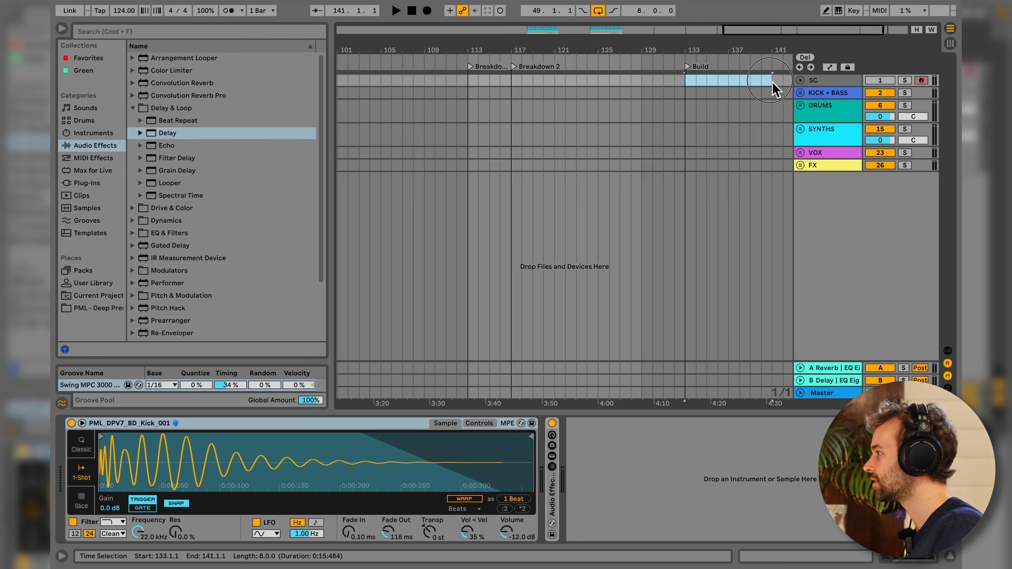
right_click(773, 67)
left_click(795, 98)
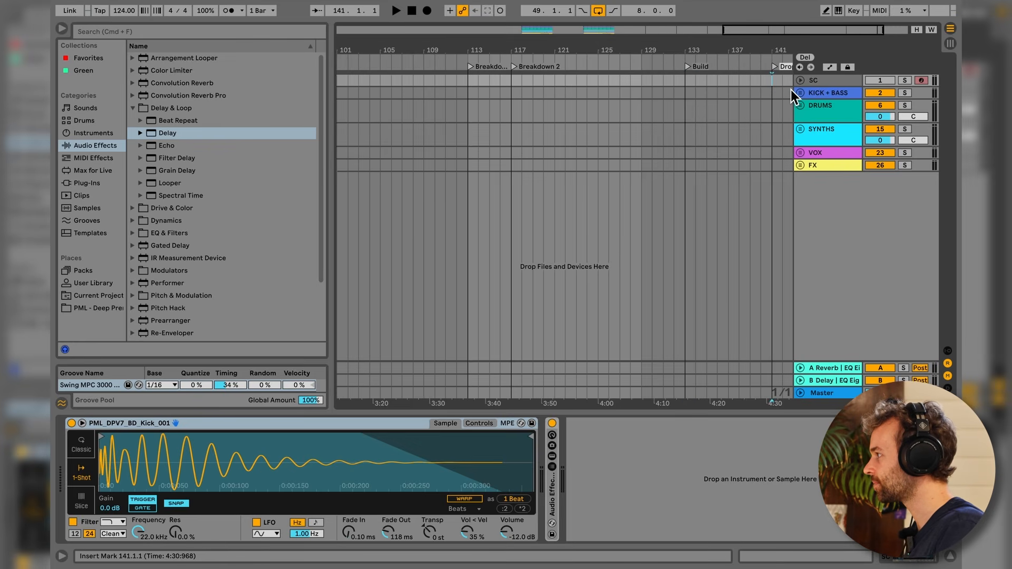
scroll(789, 92, "right", 3)
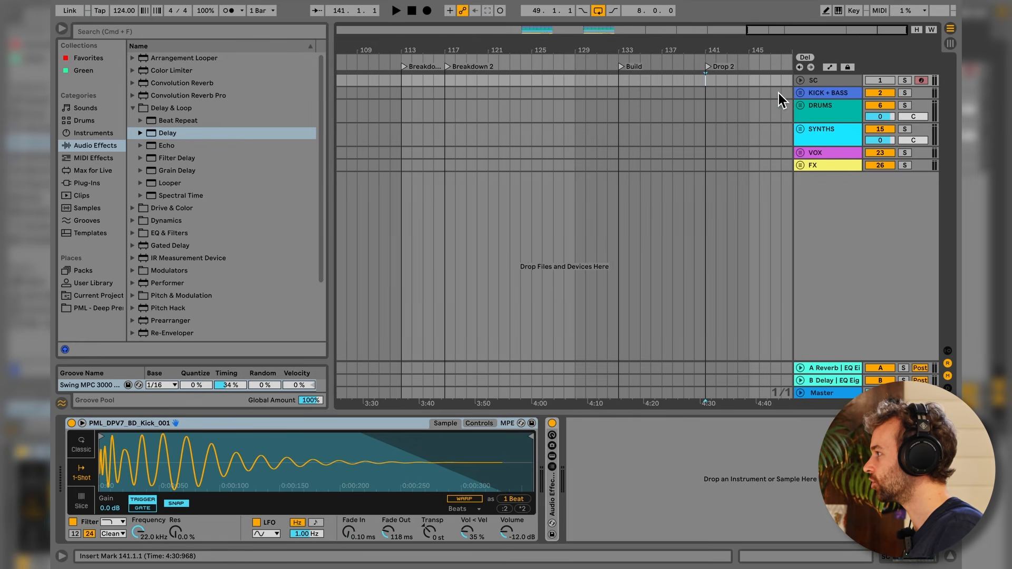
- Measure sixteen bars from the Drop 2 locator and add a locator named Outro at bar 157
mouse_move(707, 80)
left_mouse_down()
mouse_move(800, 80)
mouse_move(698, 81)
left_mouse_up()
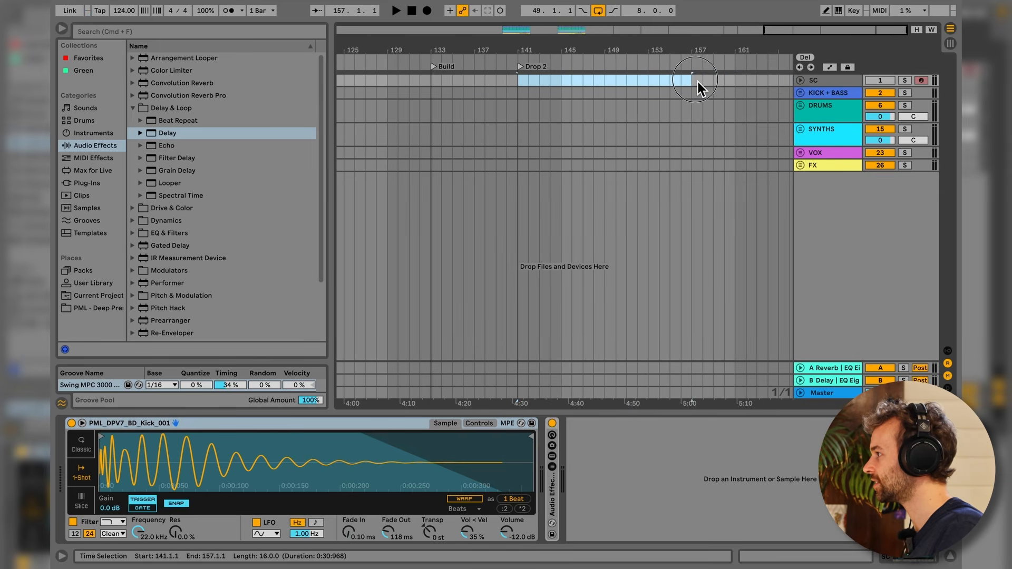
right_click(698, 71)
left_click(720, 102)
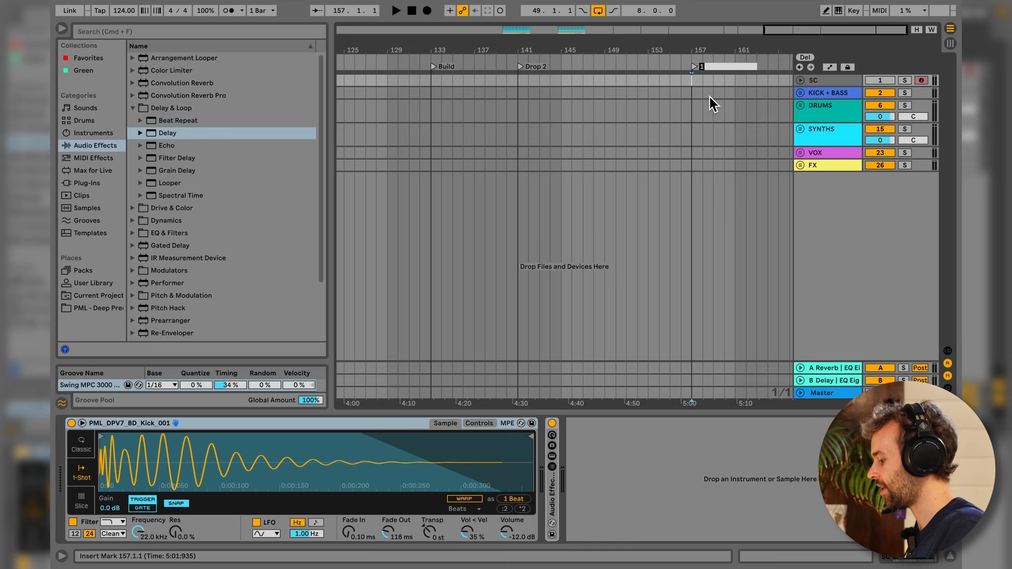
key("Return")
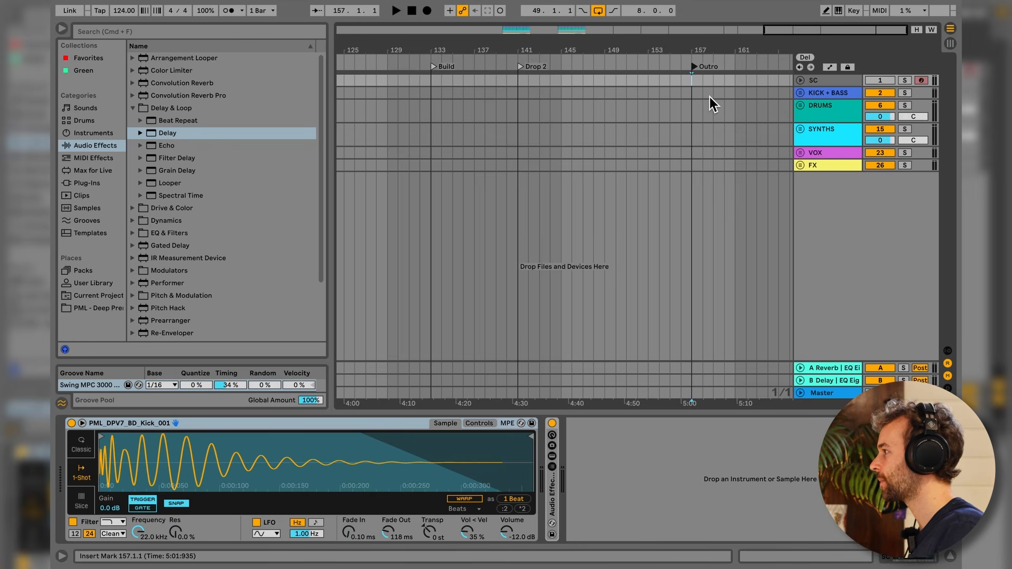
- Measure sixteen bars from the Outro locator and add a locator named End at bar 173
left_click_drag(693, 83, 721, 81)
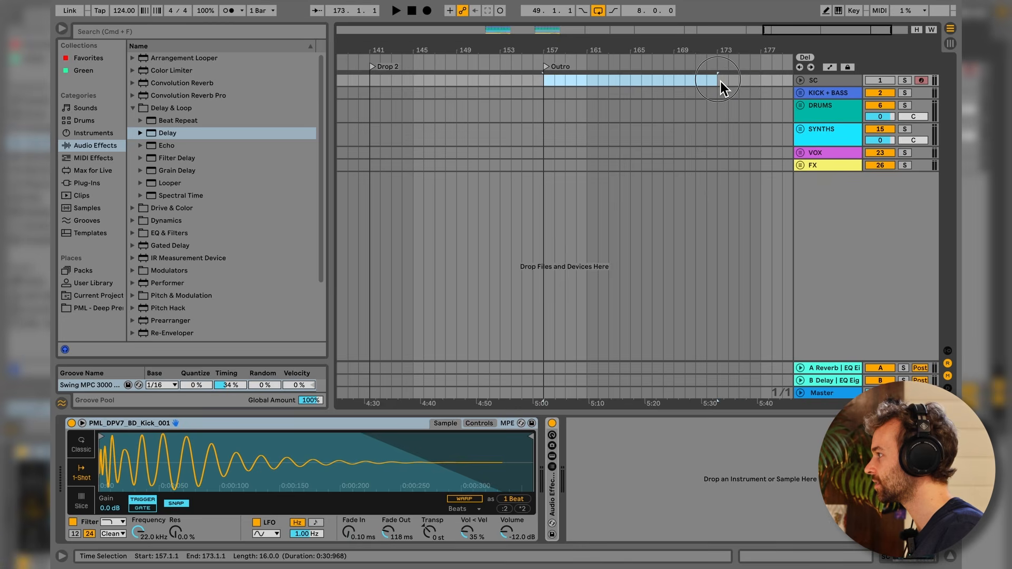
right_click(719, 57)
left_click(752, 100)
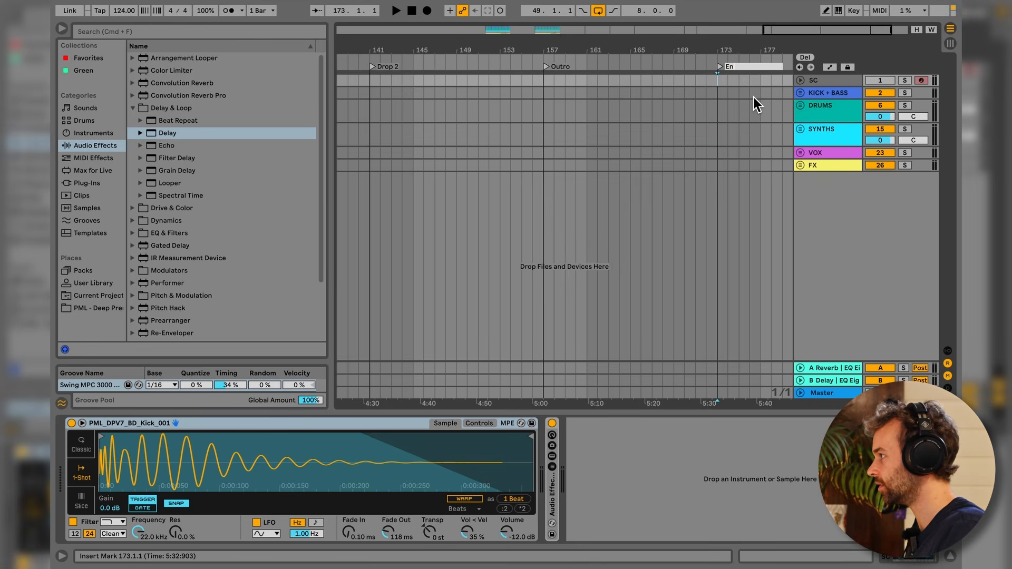
type("End")
key("Return")
- Copy the eight-bar loop at bar 49 across all tracks and paste it twice to fill Drop 1 from bar 97 to 113
scroll(707, 83, "down", 8)
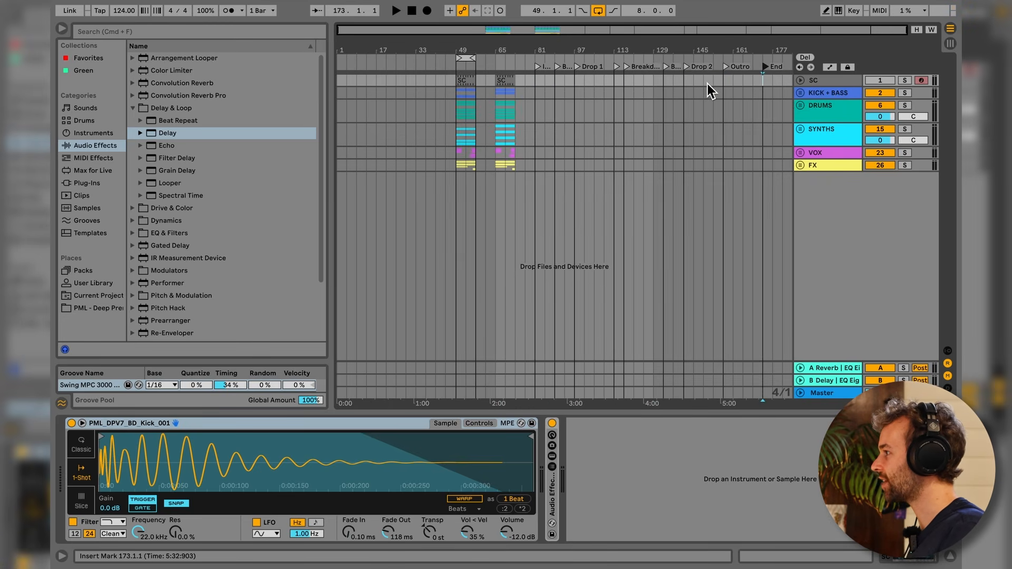
left_click_drag(473, 166, 460, 84)
left_click(580, 81)
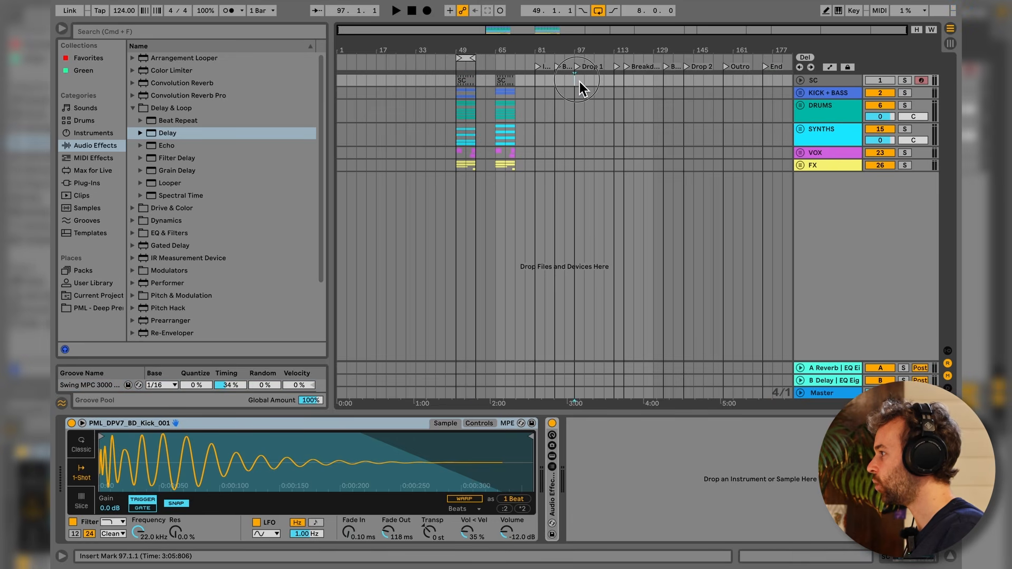
key("ctrl+v")
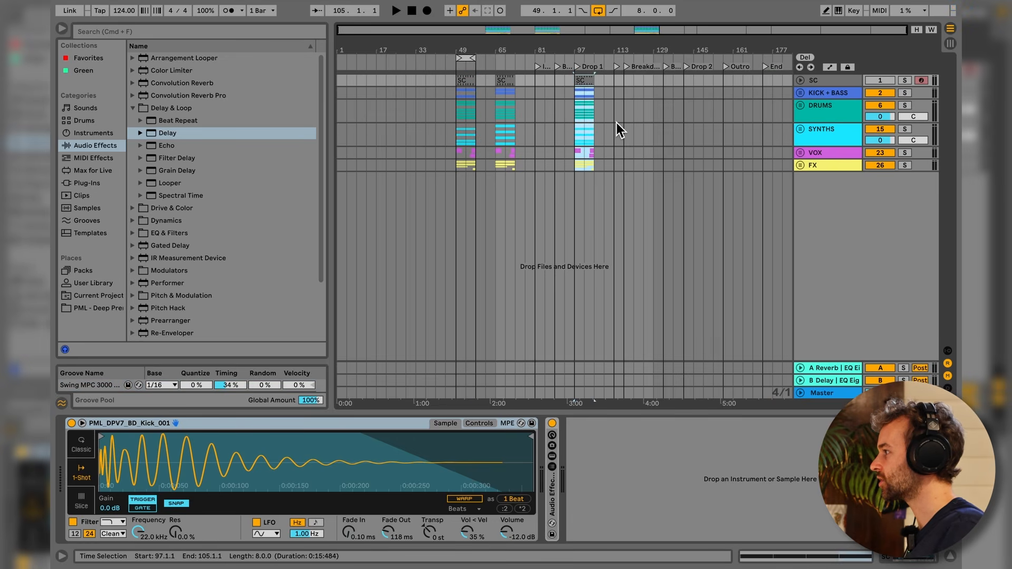
key("ctrl+v")
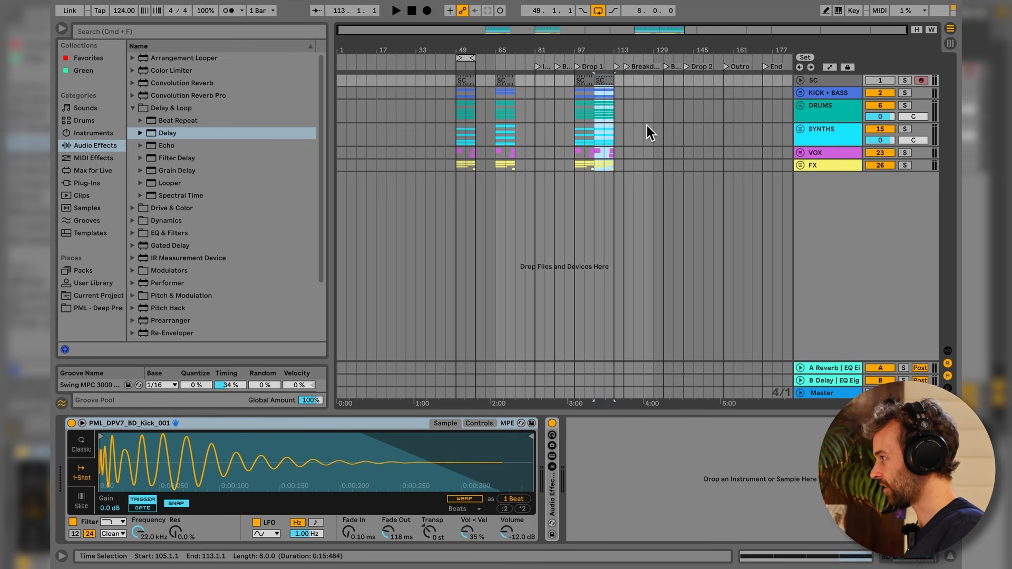
- Paste the copied eight-bar loop at the Drop 2 locator and duplicate it once to fill bars 141 to 157
left_click(687, 80)
key("ctrl+v")
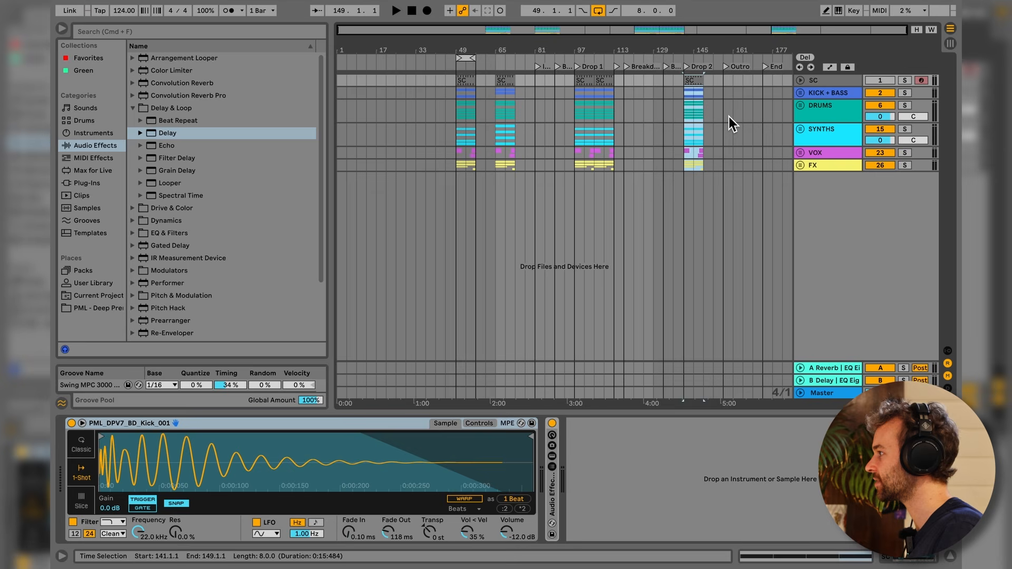
key("ctrl+d")
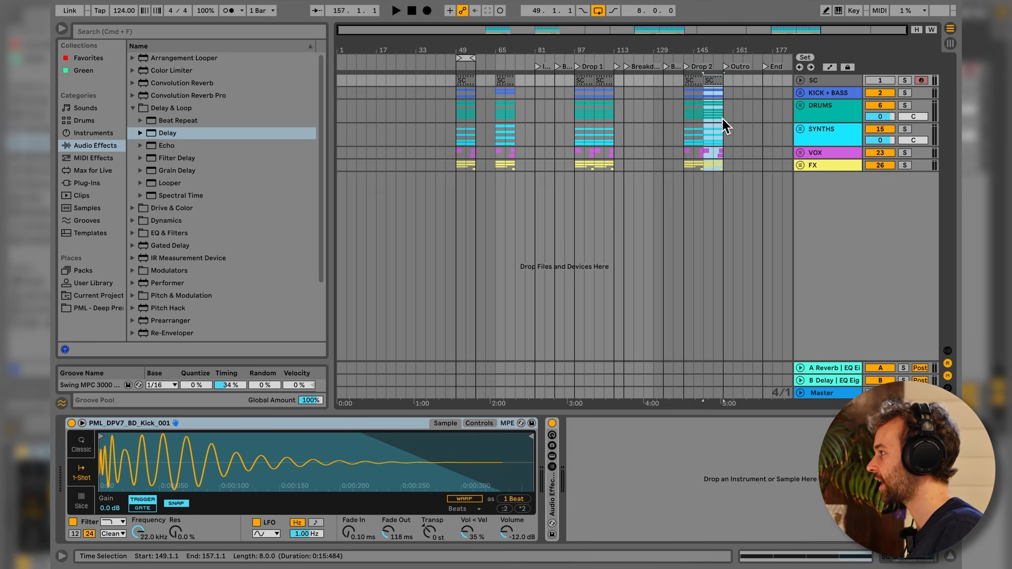
left_click(722, 118)
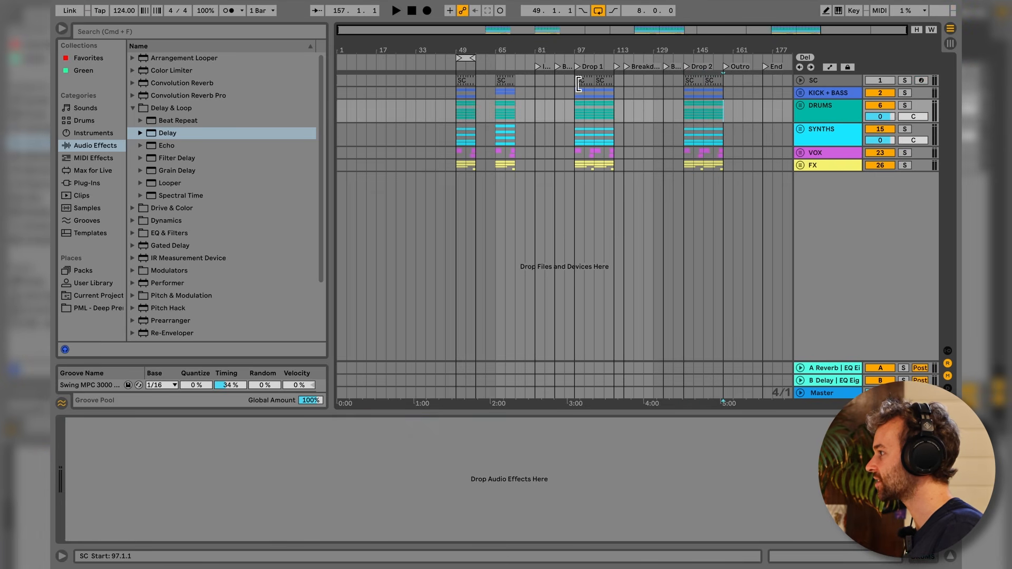
- Extend the first SC clip of Drop 1 so it runs from the Intro at bar 81 to the End locator at bar 173
scroll(757, 109, "up", 3)
left_click(429, 83)
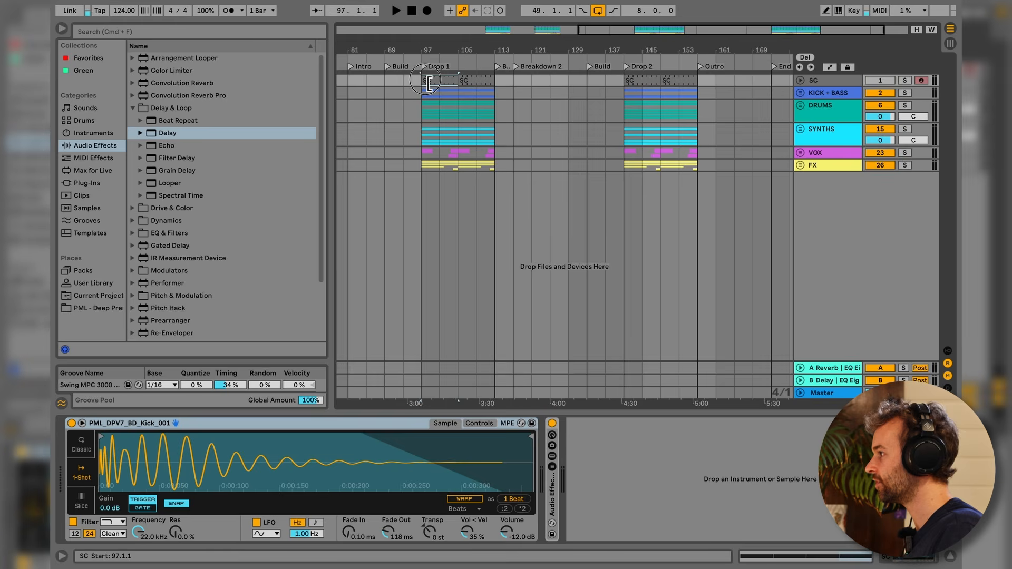
left_click_drag(429, 82, 355, 79)
left_click_drag(458, 84, 773, 87)
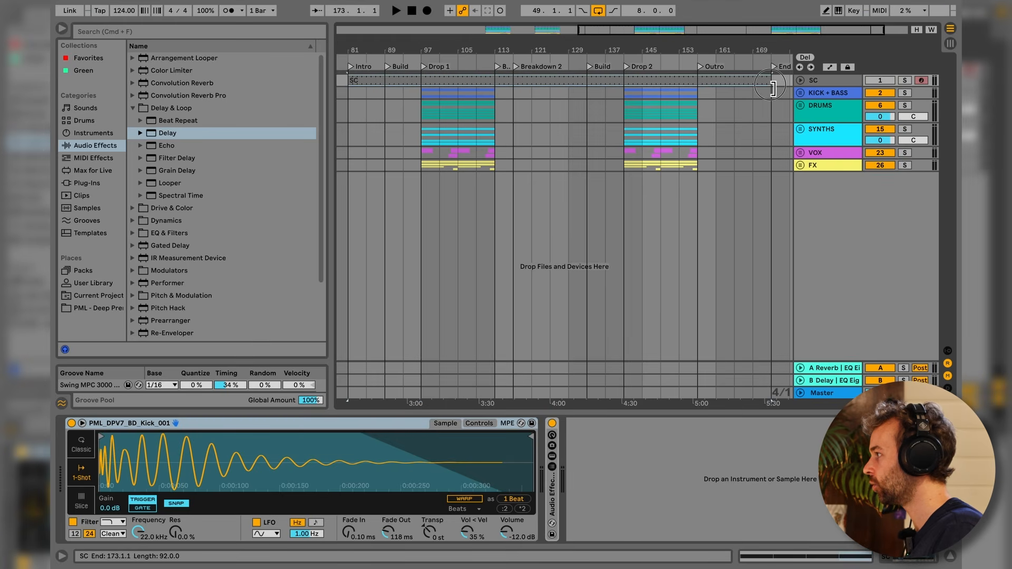
- Unfold the KICK + BASS group, copy the eight-bar Kick clip to bar 81, and repeat it up to the End locator at bar 173
left_click(800, 93)
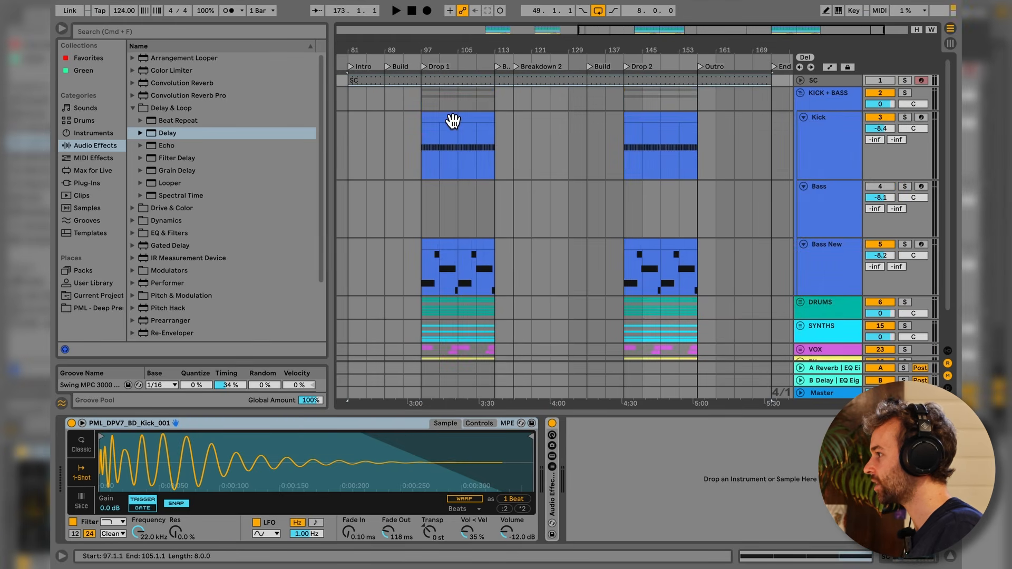
left_click_drag(450, 119, 375, 115)
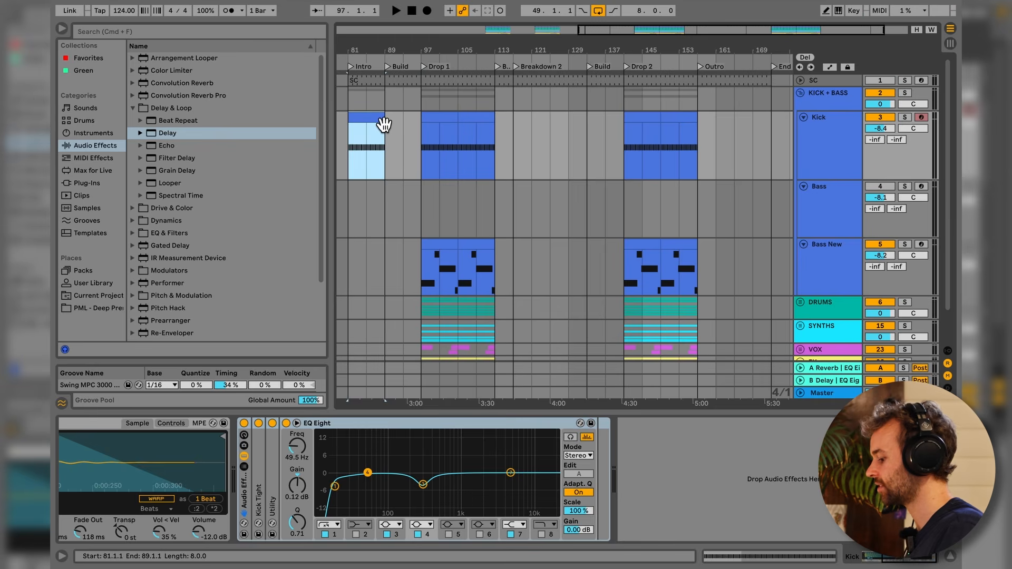
key("super+d")
key("super+d")
key("super+d")
key("super+d")
key("super+d")
key("super+d")
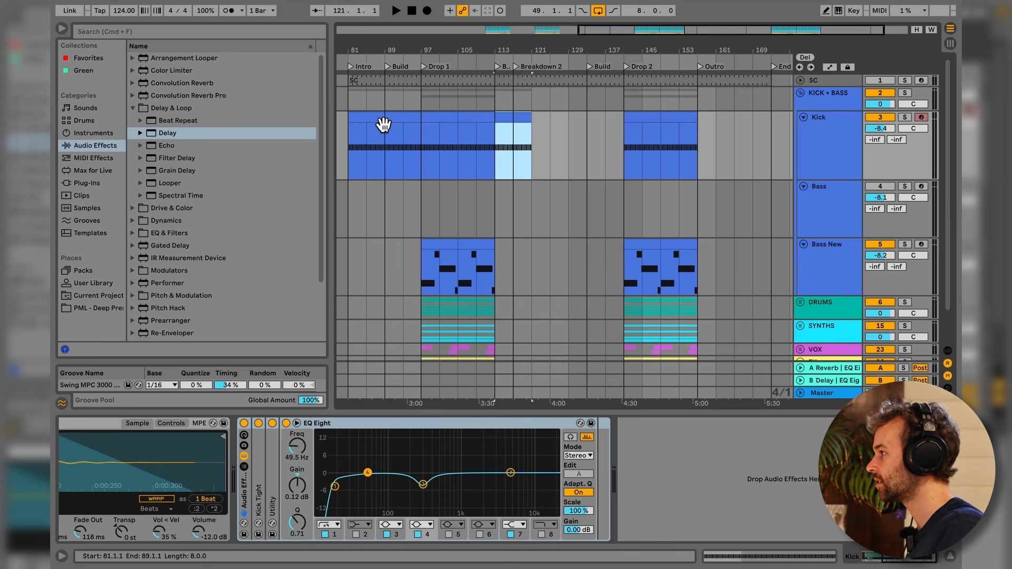
key("super+d")
key("super+d")
key("super+d")
key("super+d")
key("super+d")
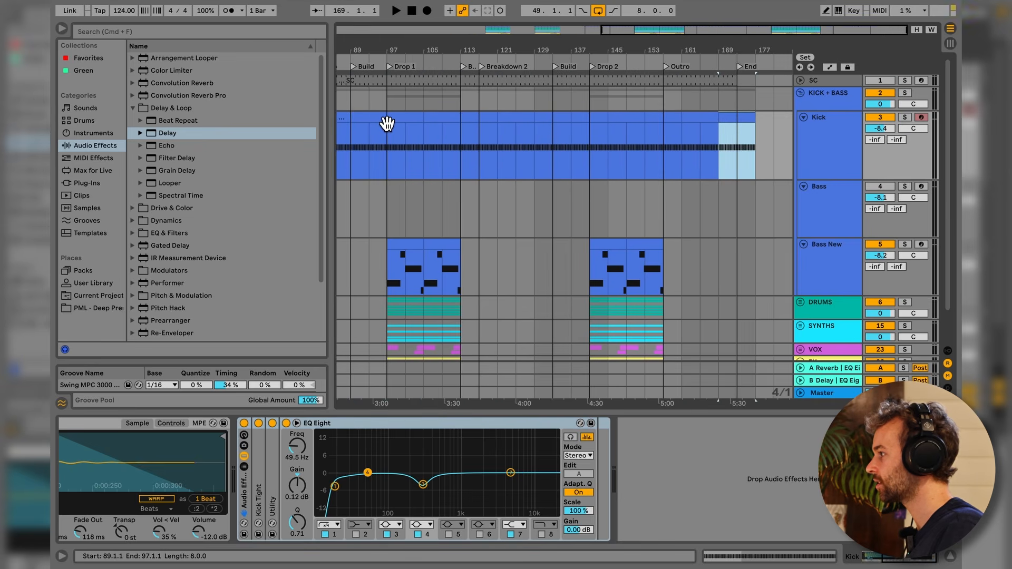
left_click_drag(757, 125, 739, 125)
- Copy the eight-bar Bass New clip from Drop 1 to the Intro at bar 81 and duplicate it through the Build
scroll(736, 131, "left", 5)
left_click(464, 266)
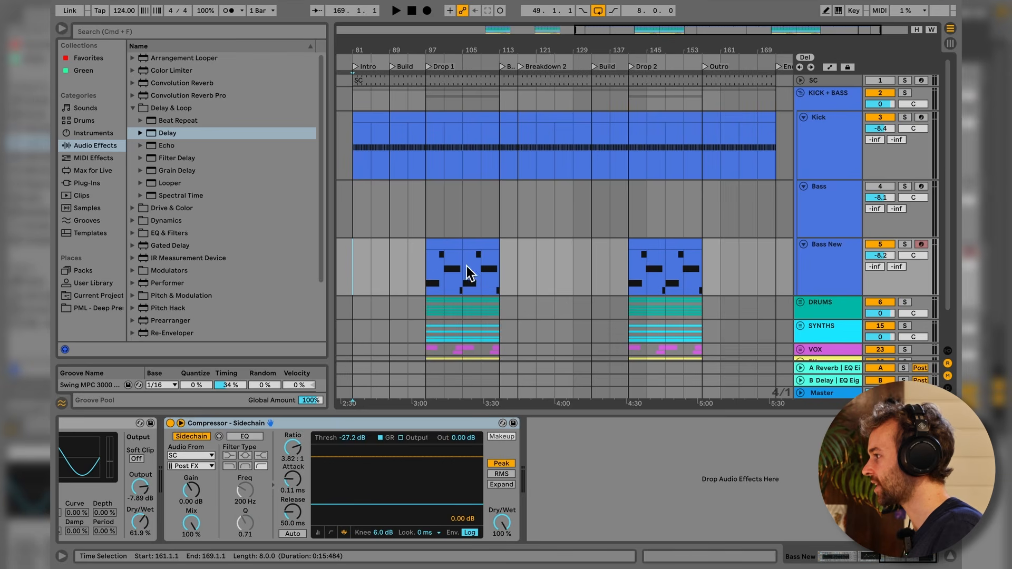
left_click_drag(461, 253, 384, 252)
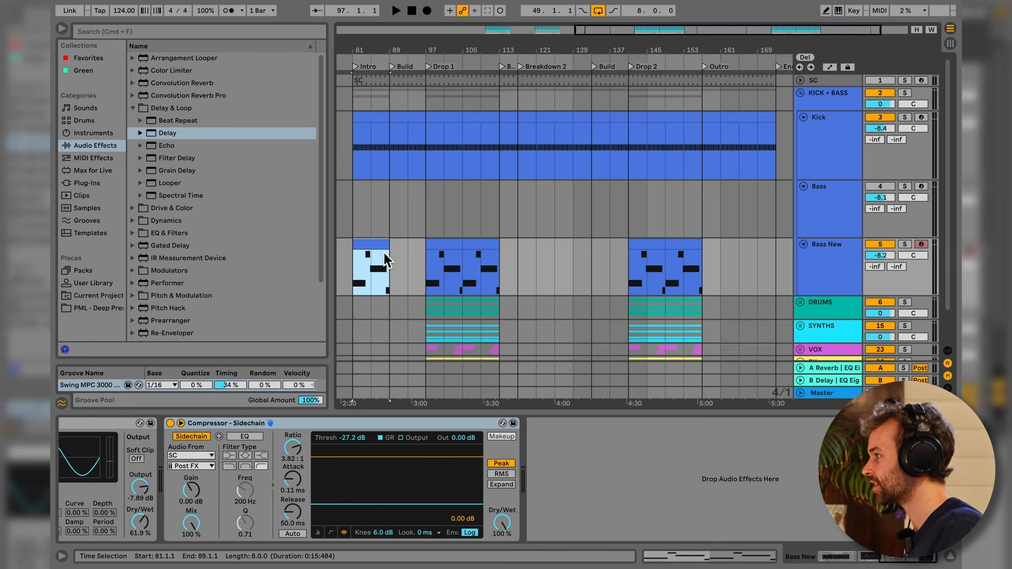
key("super+d")
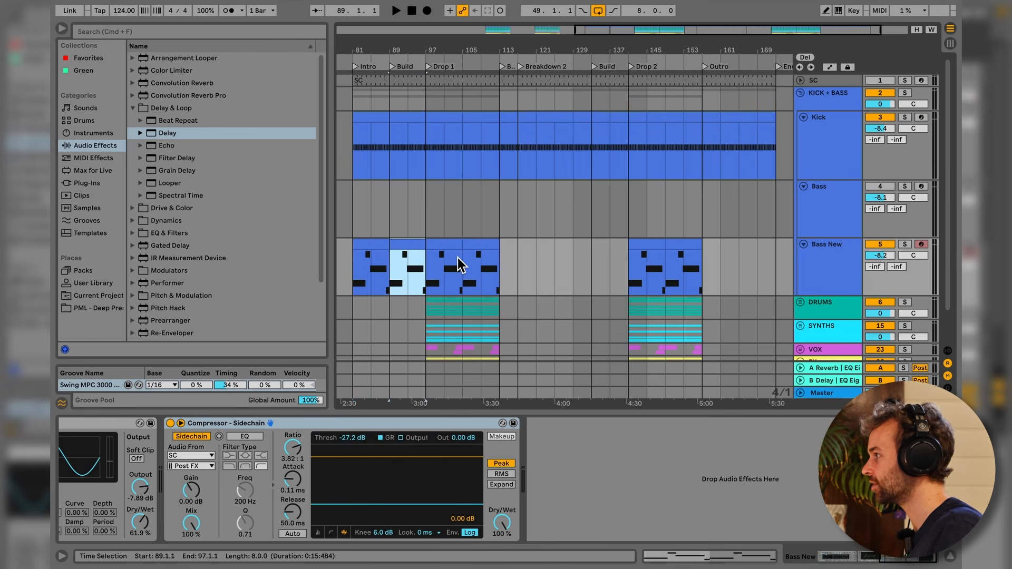
- Paste the Bass New clip at the Breakdown 2 locator and duplicate it twice to fill the space up to Drop 2
left_click(523, 253)
key("super+v")
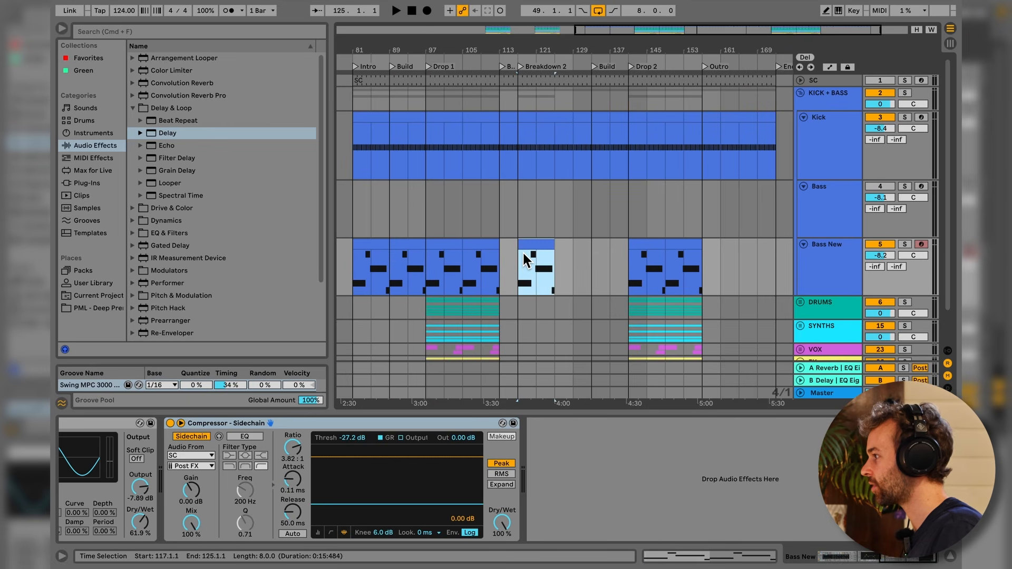
key("super+d")
key("super+d")
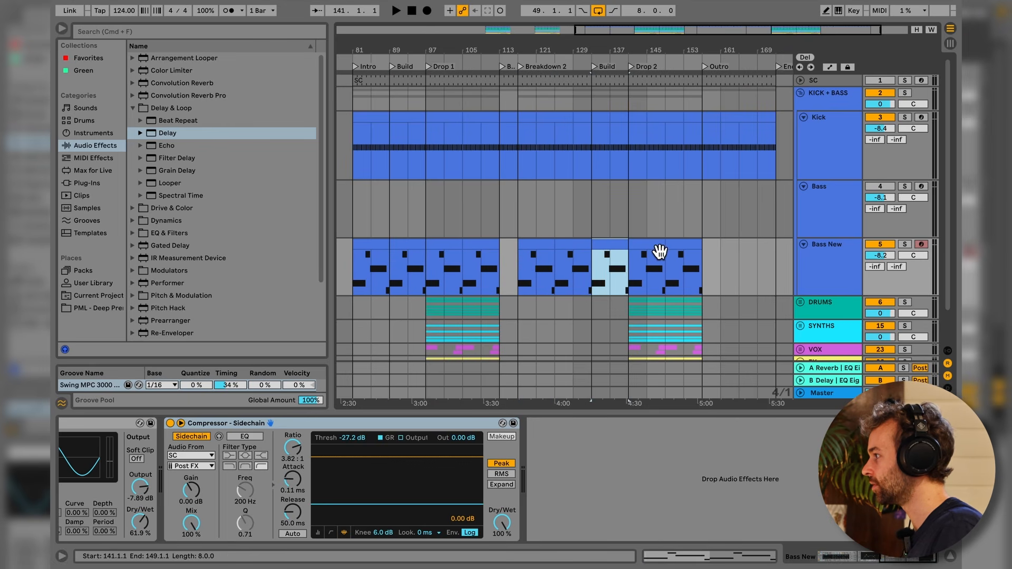
- Paste the Bass New clip at the Outro locator and duplicate it once to reach bar 173
left_click(717, 266)
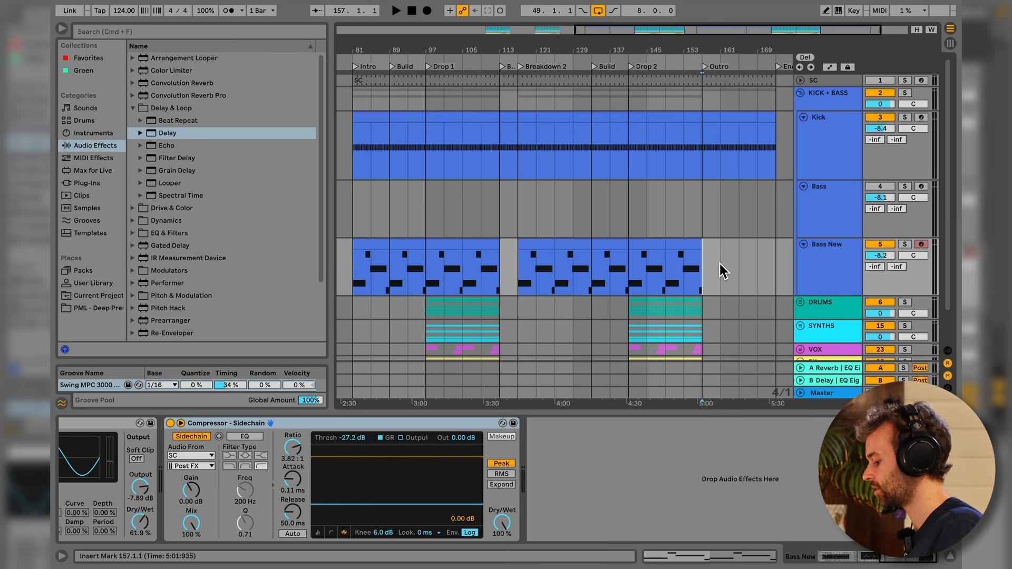
key("super+v")
key("super+d")
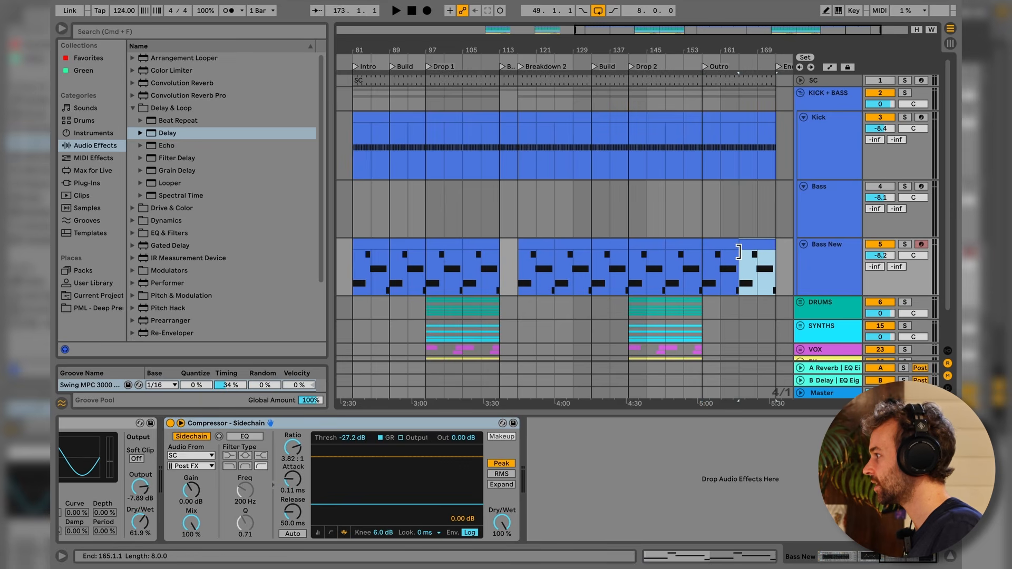
- Unfold the DRUMS group and extend the start of the Clap 1 and Clap 2 clips back to the Build at bar 89
scroll(775, 261, "down", 1)
left_click(802, 268)
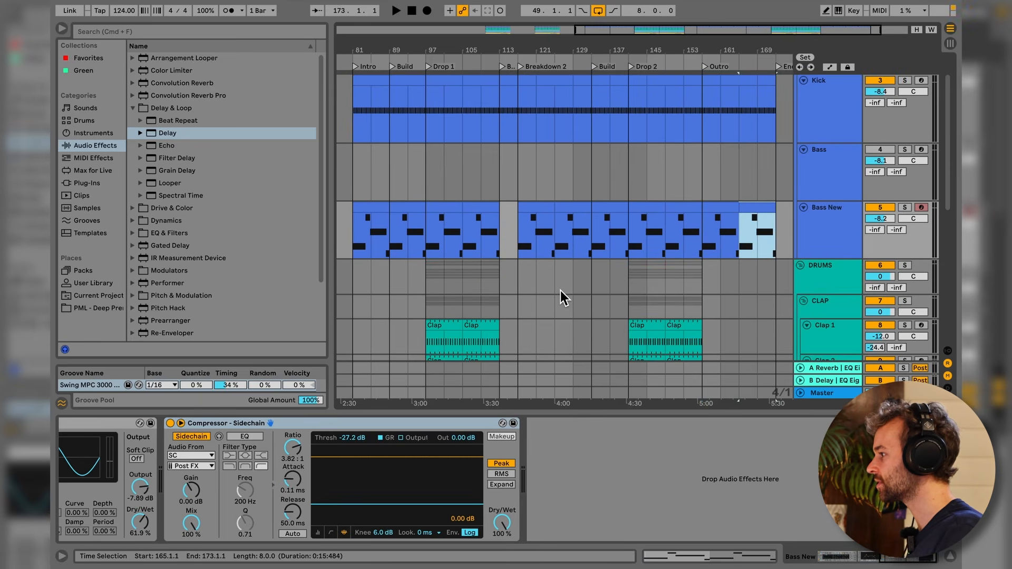
scroll(532, 290, "down", 5)
left_click_drag(425, 185, 399, 207)
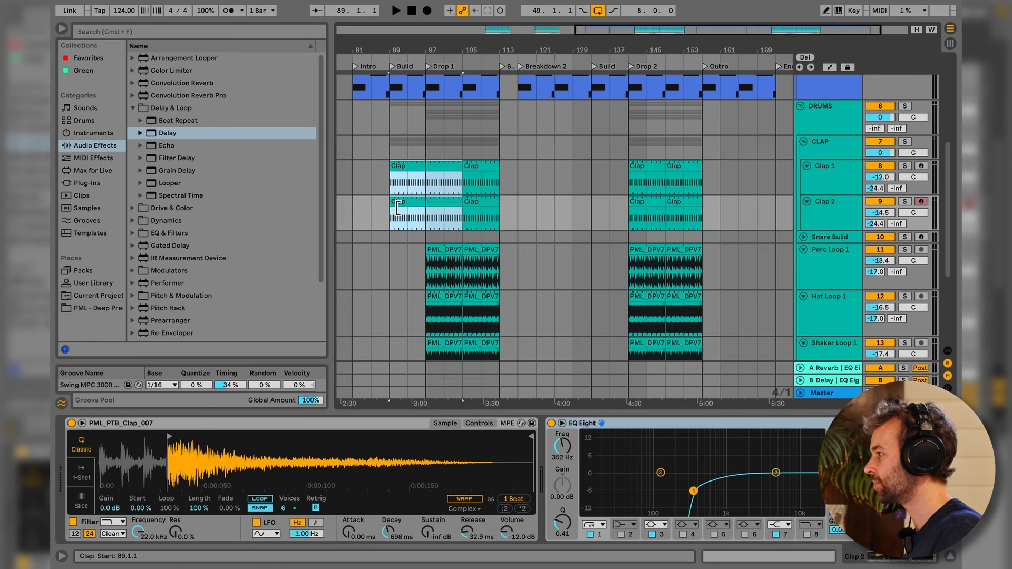
- Extend the start of the Drop 1 Perc Loop 1 clip back to bar 81 and the Hat Loop 1 clip back to bar 89
left_click_drag(429, 254, 353, 255)
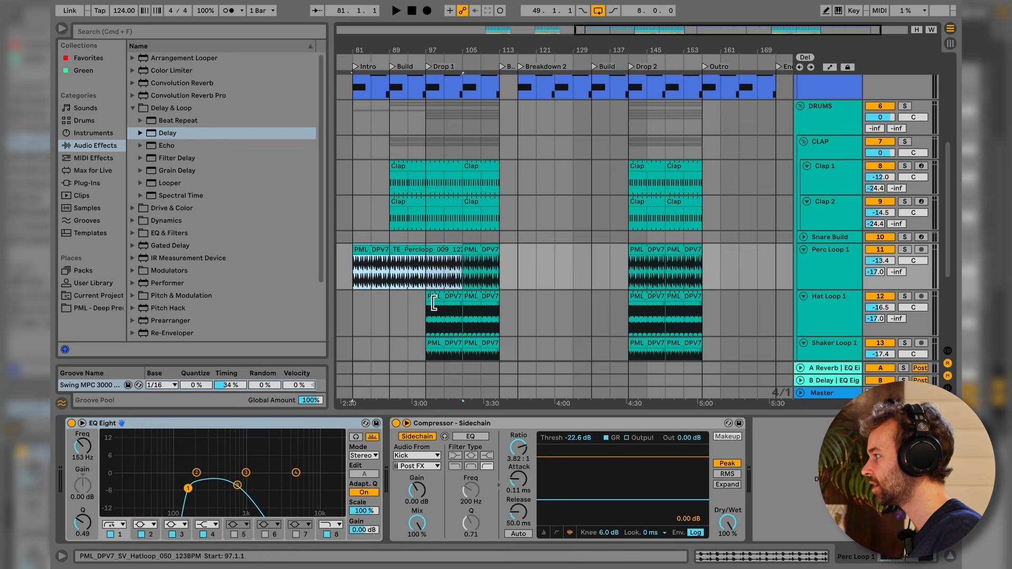
left_click_drag(427, 305, 395, 304)
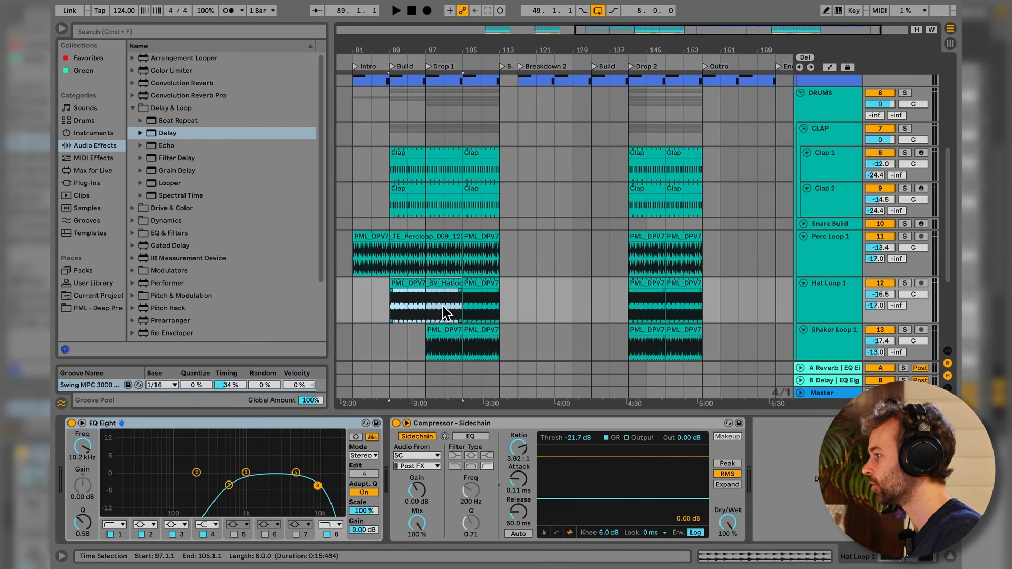
- Copy an eight-bar stretch of the Drop 1 Clap 1 and Clap 2 clips and paste it at Breakdown 2, bar 117
scroll(443, 306, "down", 3)
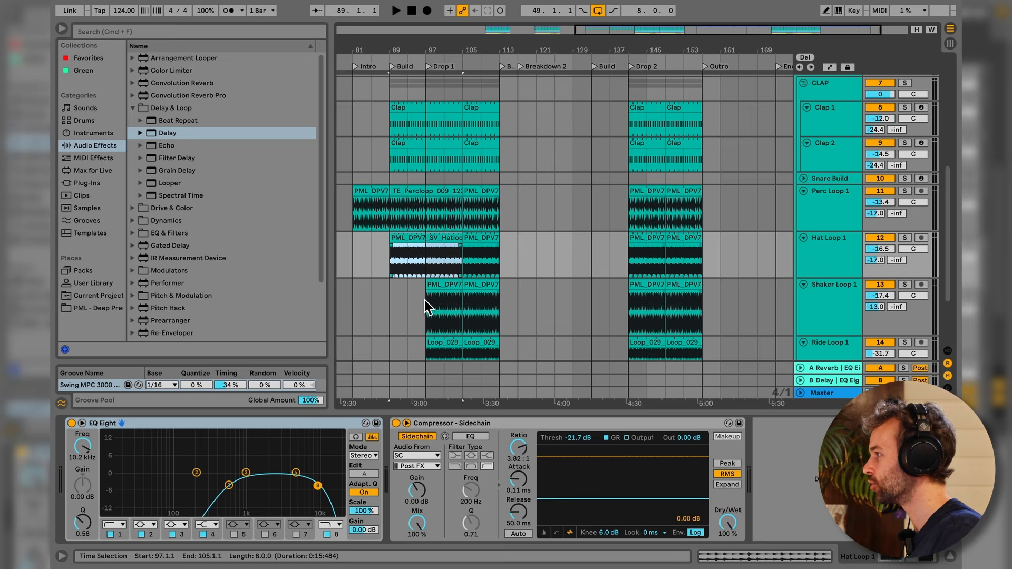
scroll(486, 276, "up", 5)
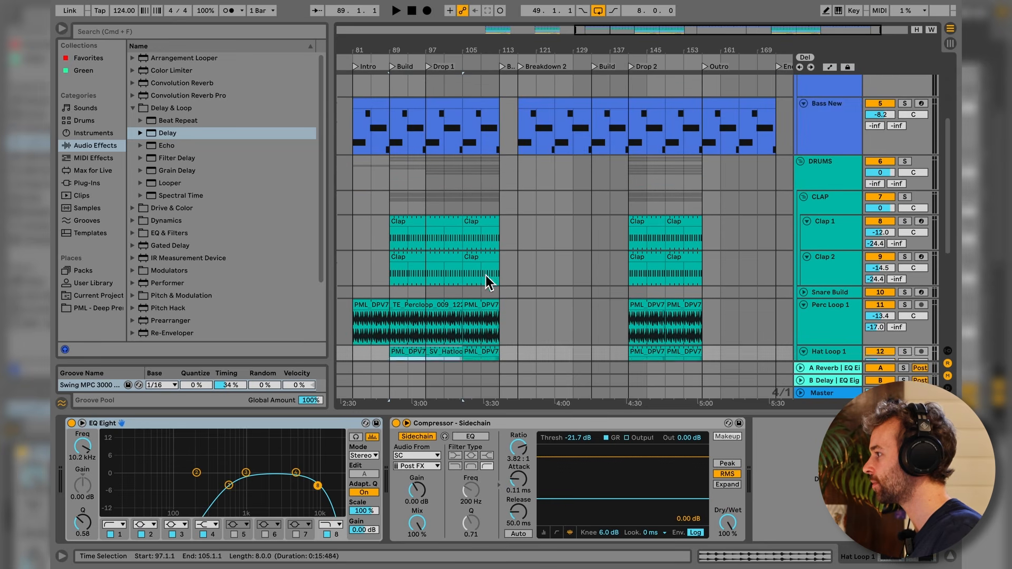
scroll(485, 276, "down", 2)
left_click(414, 198)
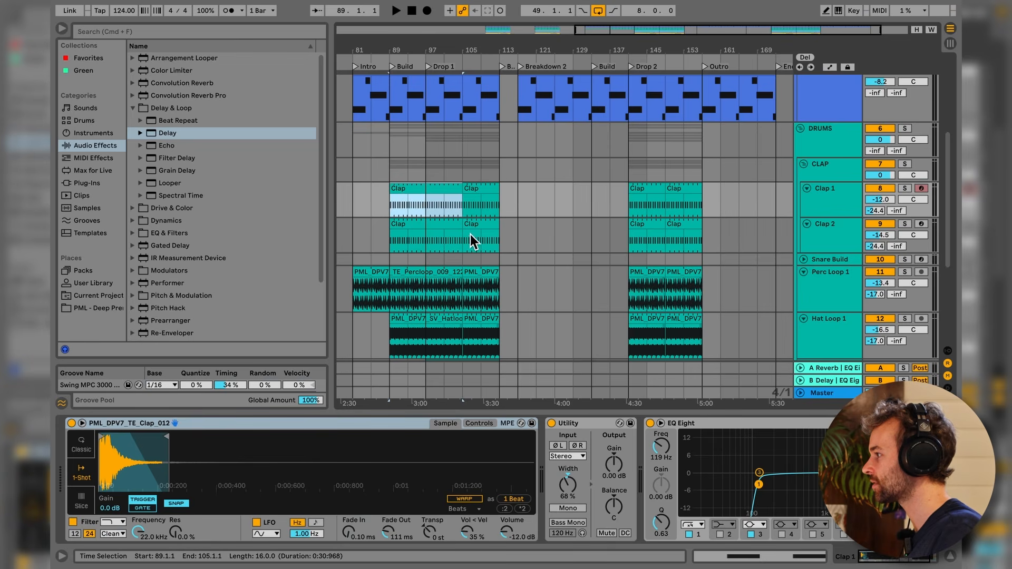
left_click_drag(471, 234, 501, 207)
left_click(520, 200)
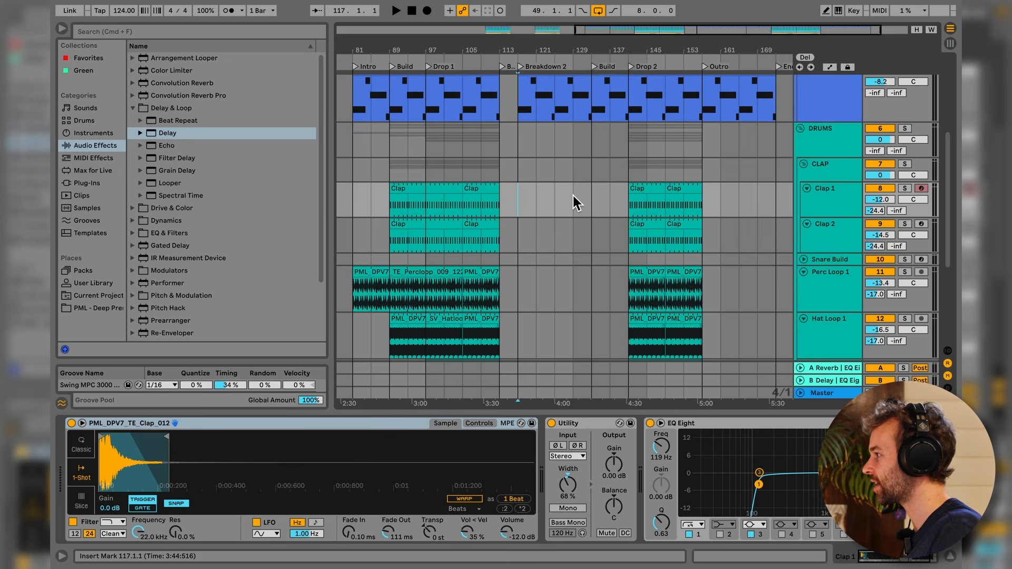
key("super+v")
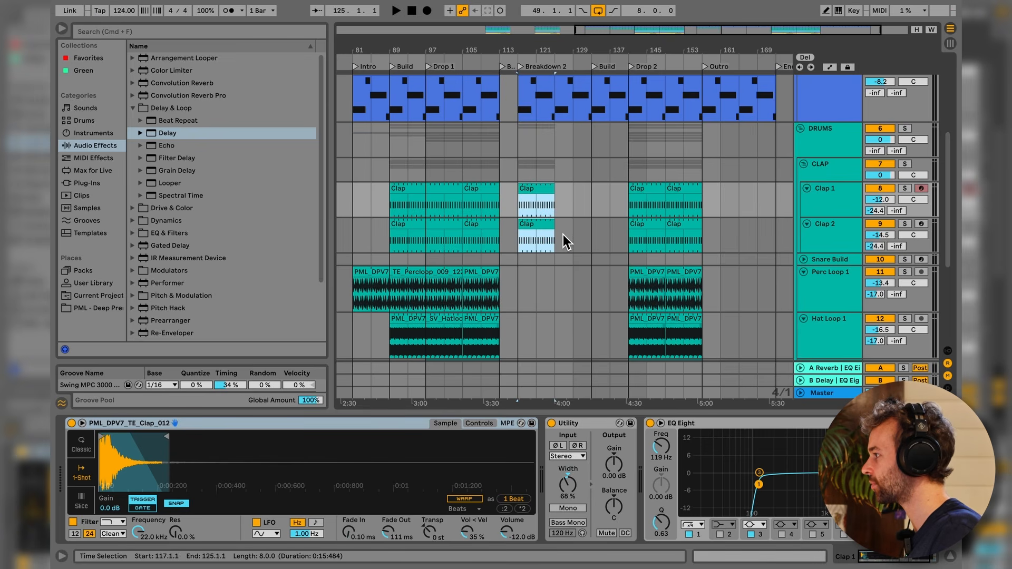
- Extend the start of the Drop 2 Perc Loop 1 clip back to bar 125 and paste the Clap clips at the second Build, bar 133
left_click_drag(629, 279, 556, 276)
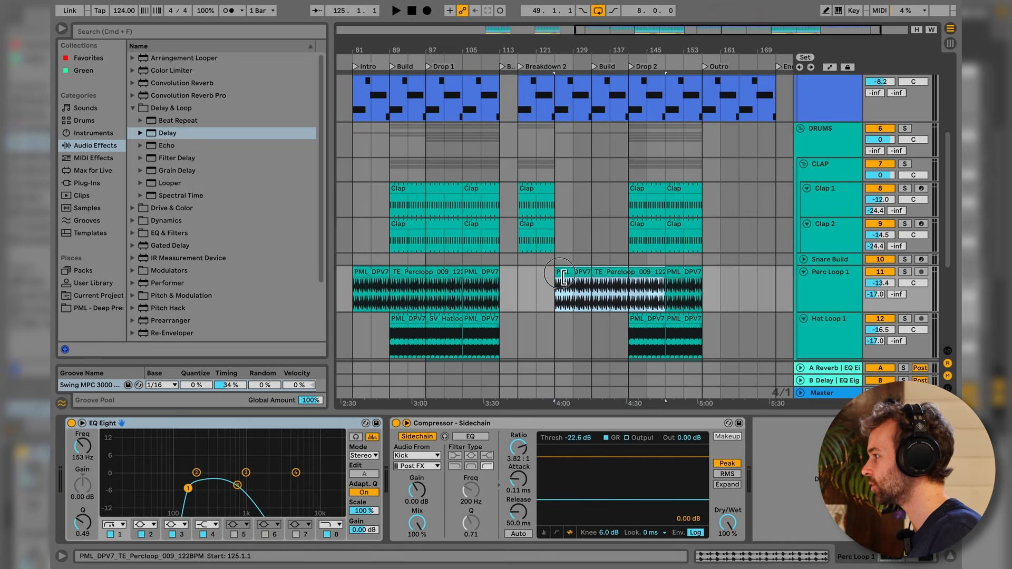
left_click(592, 214)
key("ctrl+v")
scroll(630, 204, "down", 2)
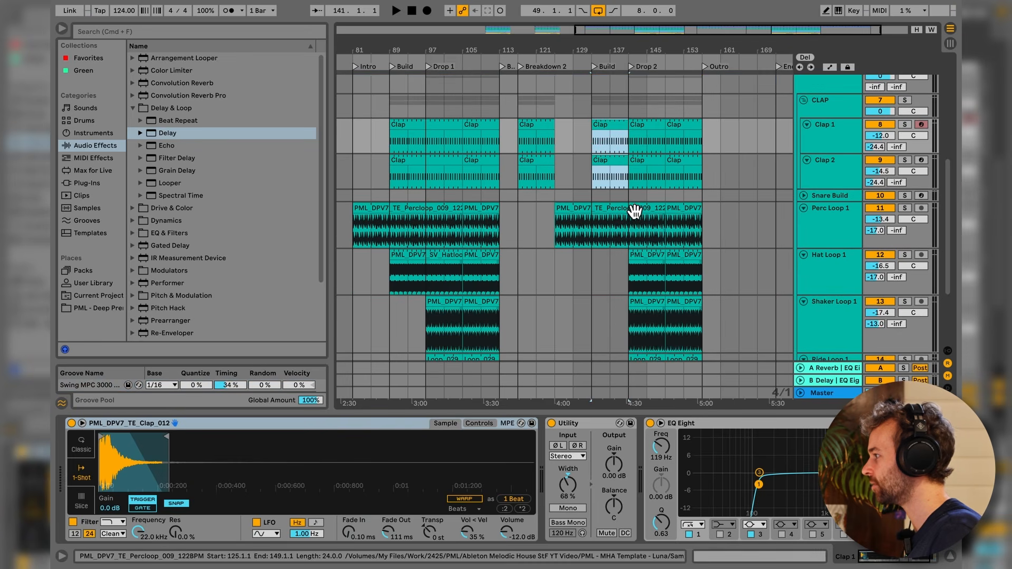
- Extend the start of the Drop 2 Hat Loop 1 clip back to bar 133 and paste an eight-bar copy at Breakdown 2, bar 117
left_click_drag(632, 257, 629, 281)
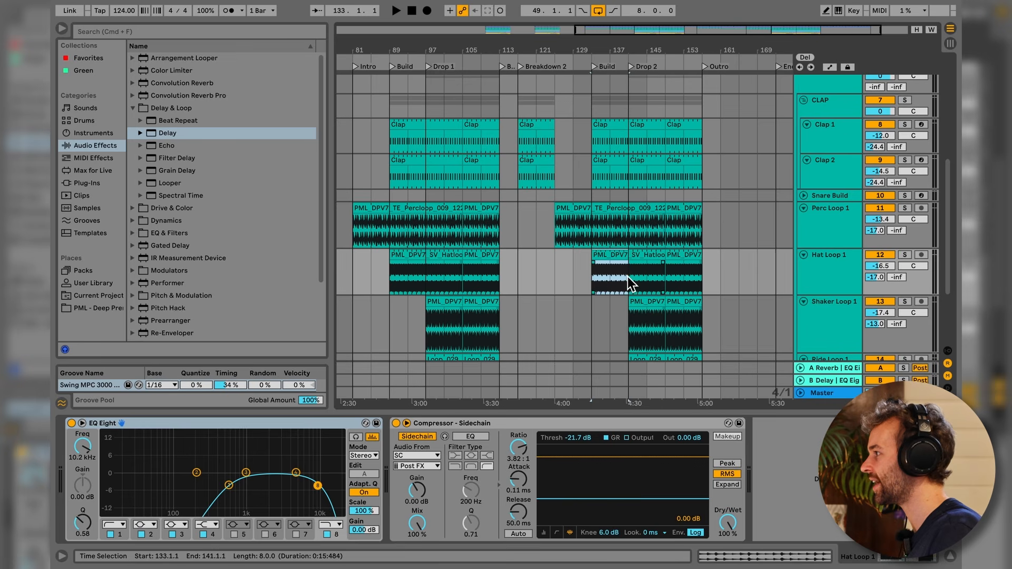
left_click(518, 269)
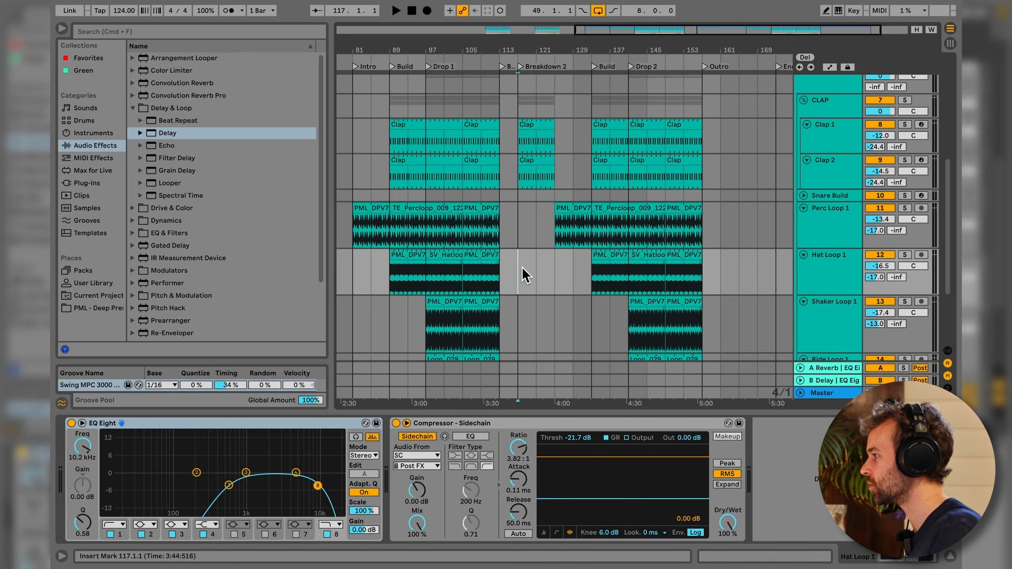
key("ctrl+v")
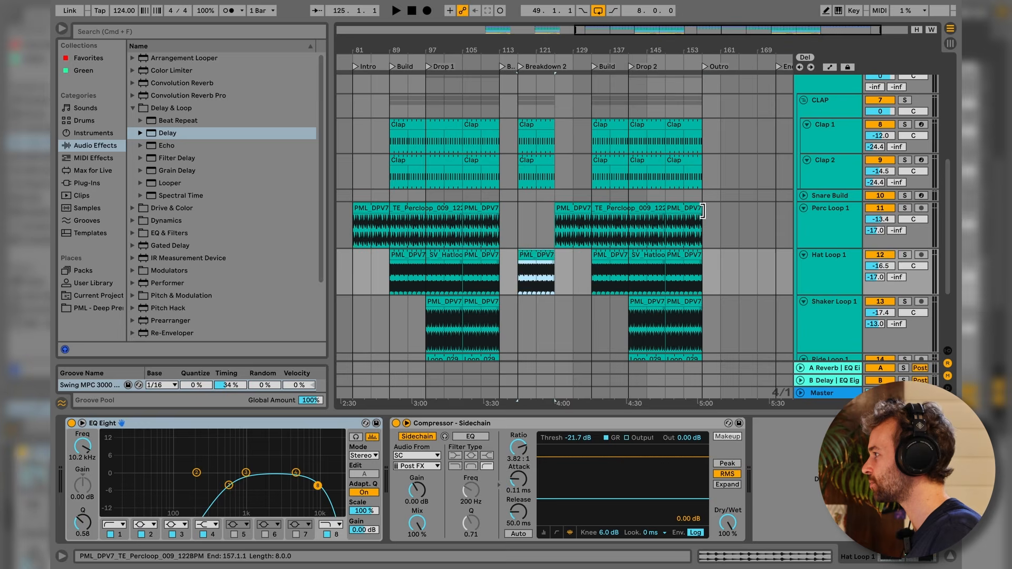
- Extend the end of the last Perc Loop 1 clip to bar 173 and unfold the SYNTHS group
left_click_drag(700, 235, 776, 217)
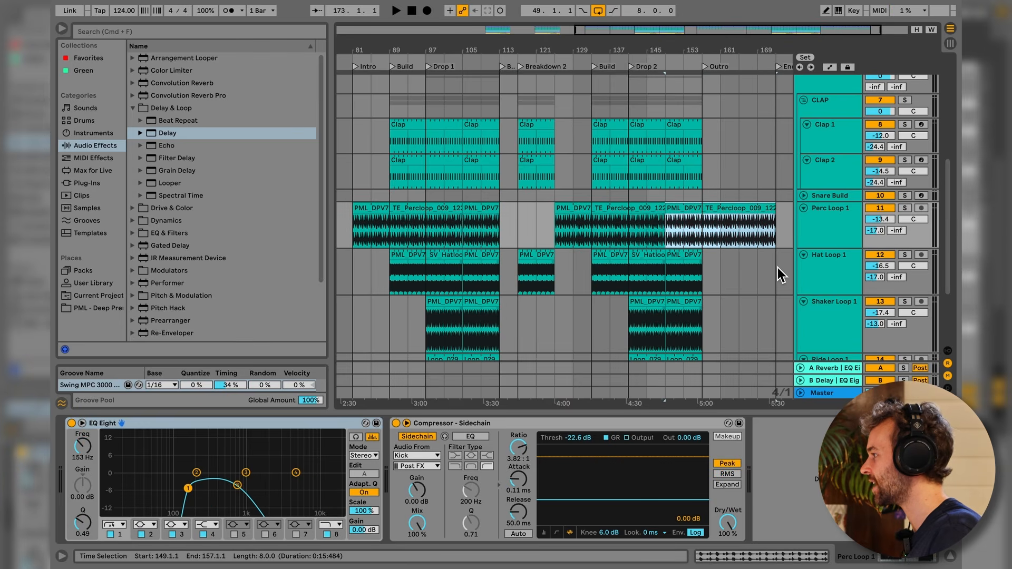
scroll(783, 261, "down", 5)
left_click(802, 289)
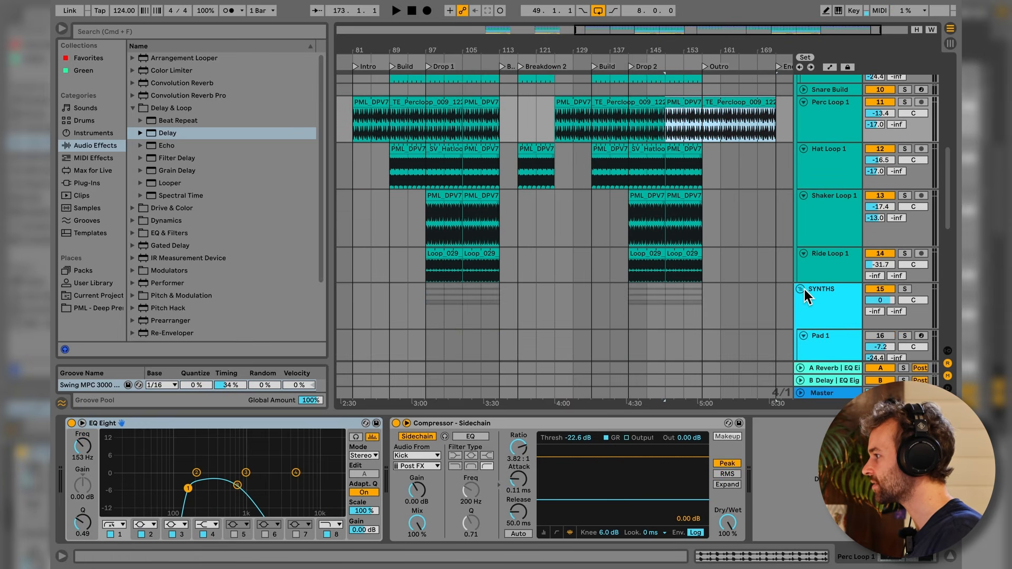
- Copy the first Drop 1 Pad New clip to the Intro at bar 81 and duplicate it once to reach Drop 1
scroll(788, 287, "down", 8)
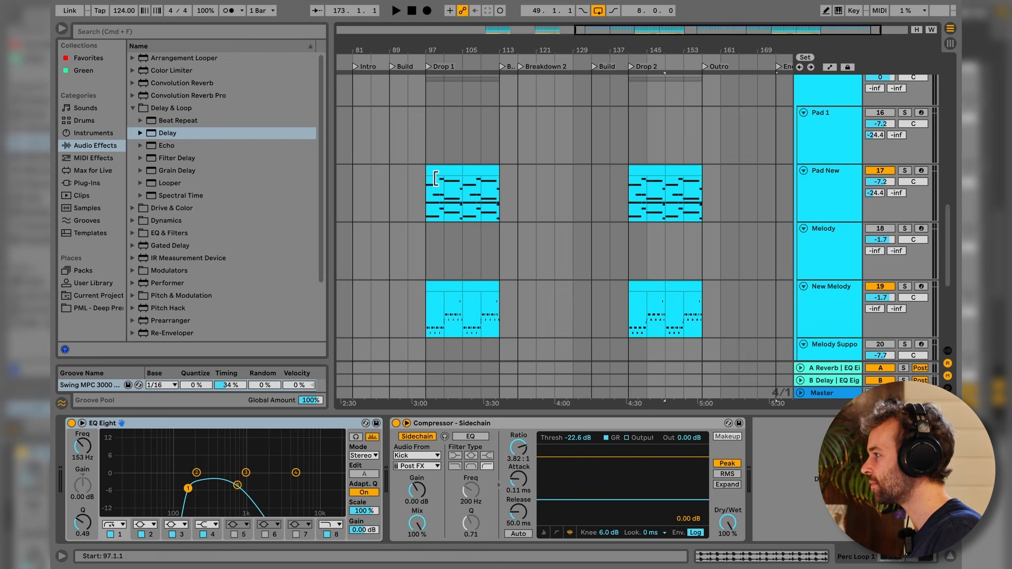
left_click_drag(446, 182, 364, 175)
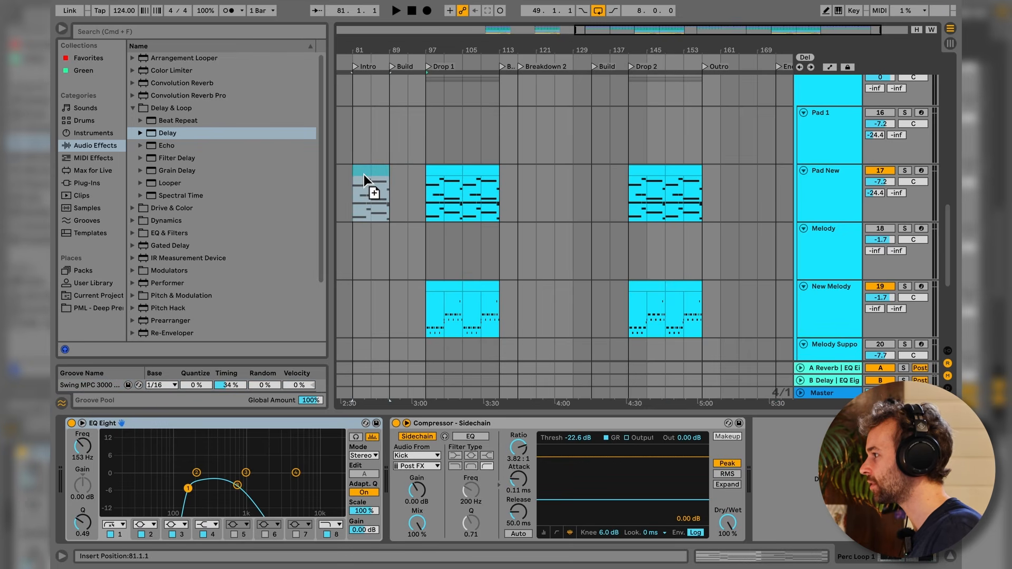
key("super+d")
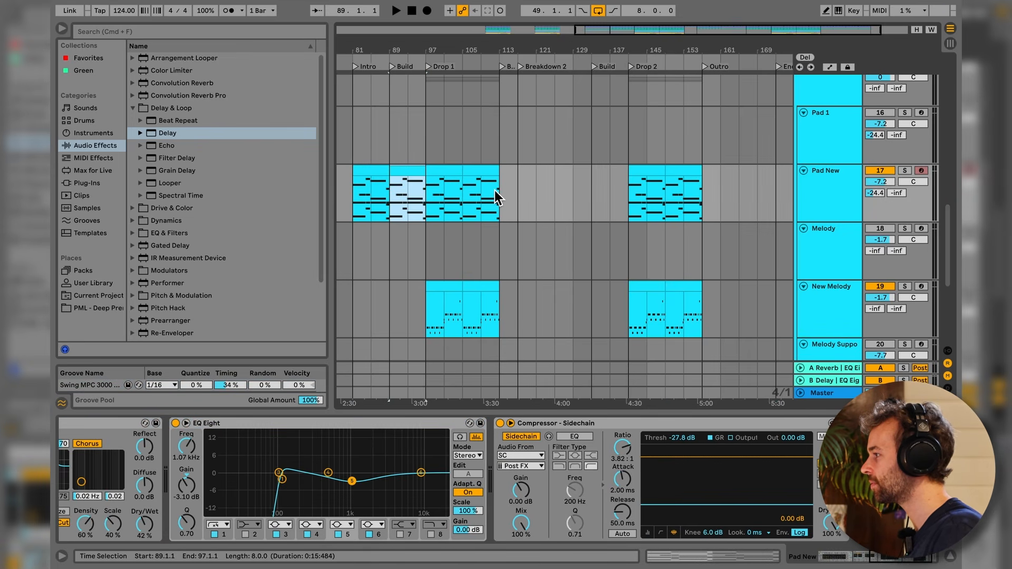
- Copy the Pad New clip to Breakdown 2 at bar 117 and duplicate it repeatedly to fill the track through the Outro to bar 173
left_click(521, 191)
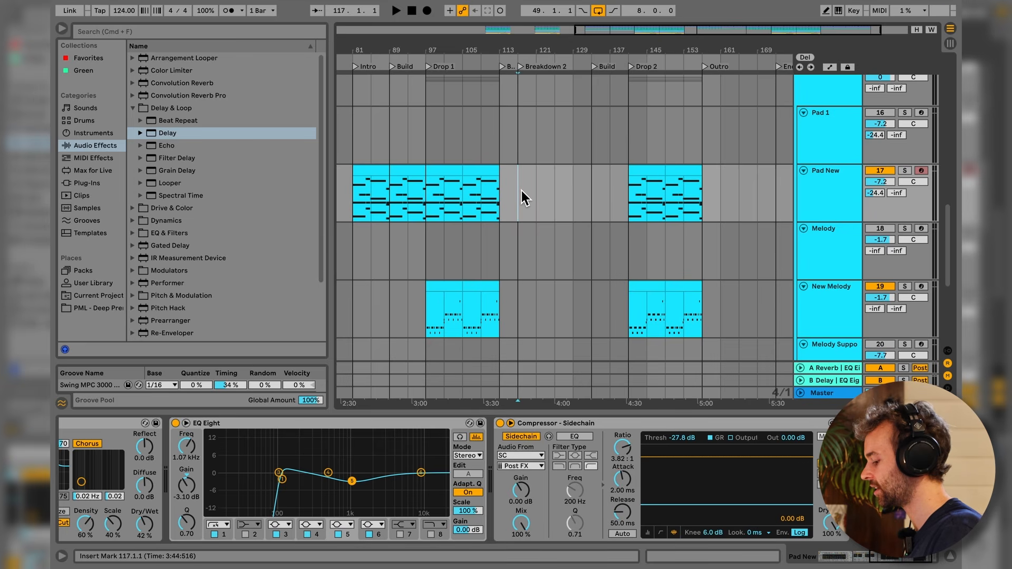
left_click_drag(456, 183, 554, 179)
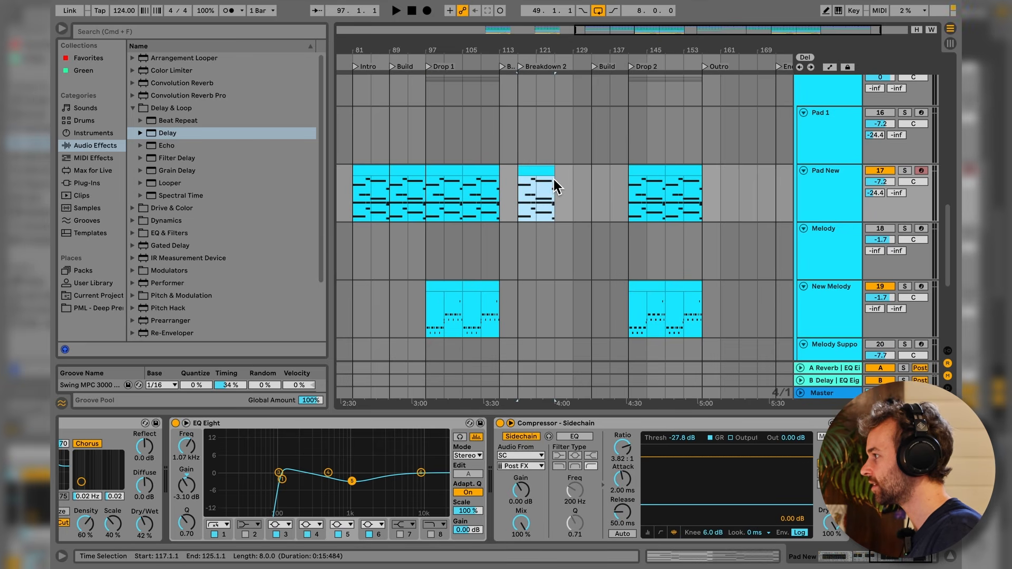
key("super+d")
key("super+d")
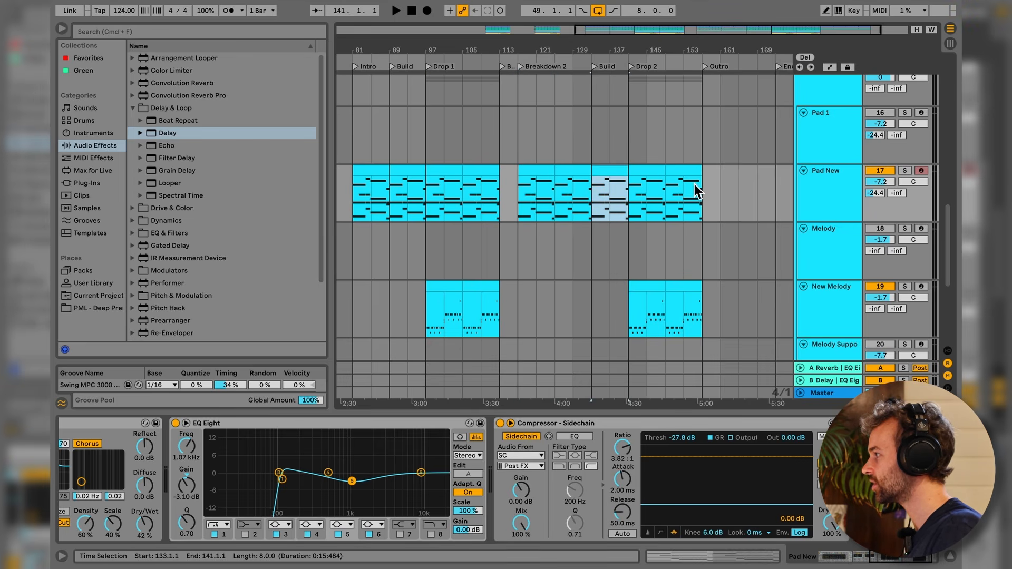
key("super+d")
key("super+d")
key("super+d")
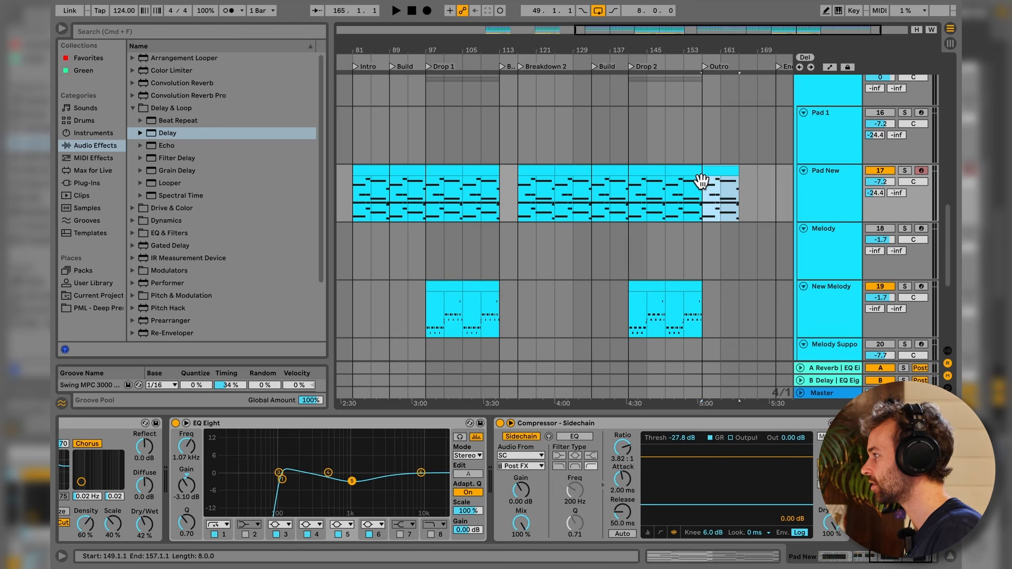
key("super+d")
- Copy the first Drop 1 New Melody clip and paste it twice from bar 81 to fill the Intro and first Build
scroll(454, 190, "down", 2)
left_click(453, 203)
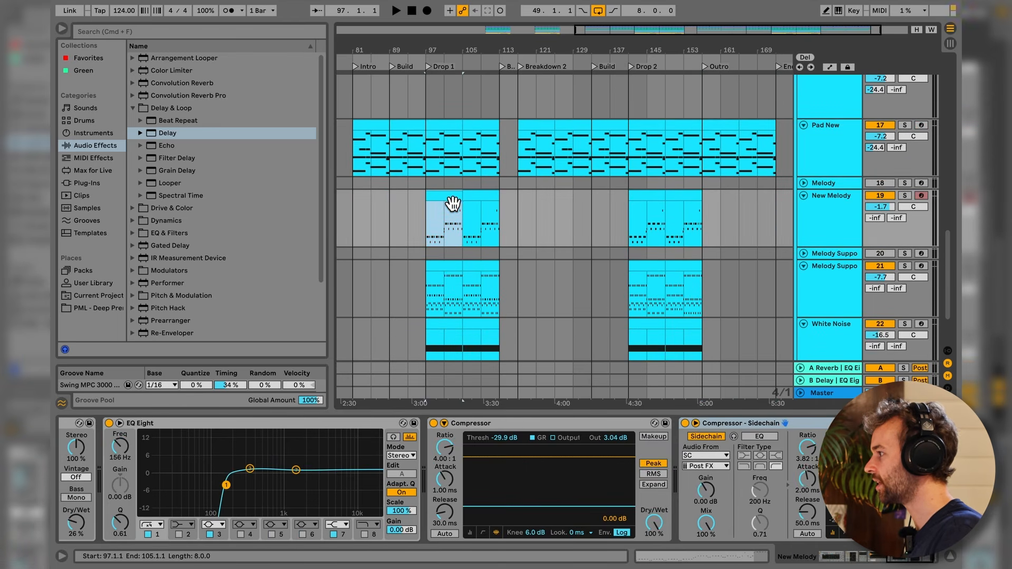
left_click(362, 211)
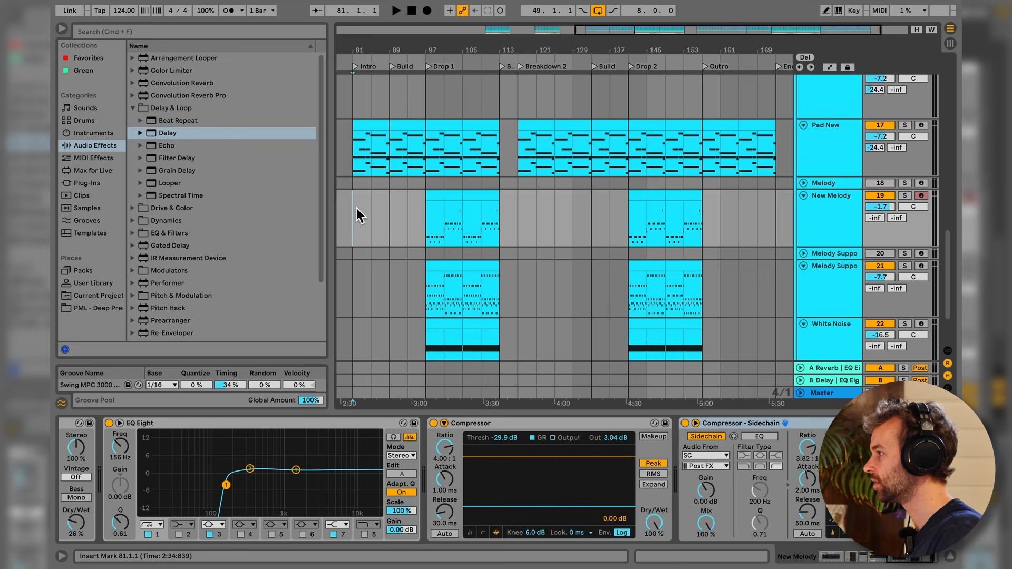
key("super+v")
key("super+v")
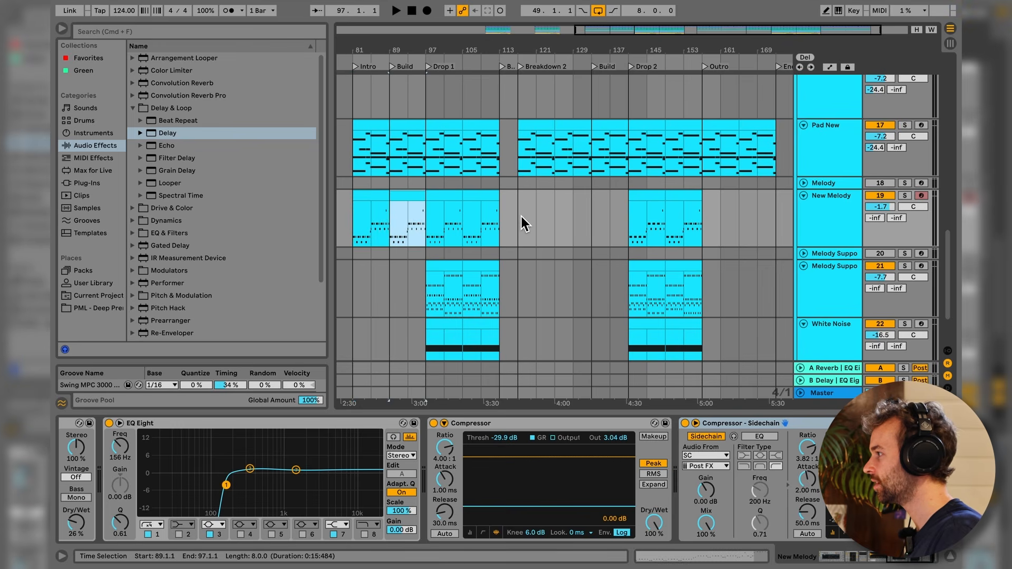
- Paste the New Melody clip repeatedly from Breakdown 2 at bar 117 to fill the track through the Outro to bar 173
left_click(522, 217)
key("super+v")
key("super+v")
key("super+v")
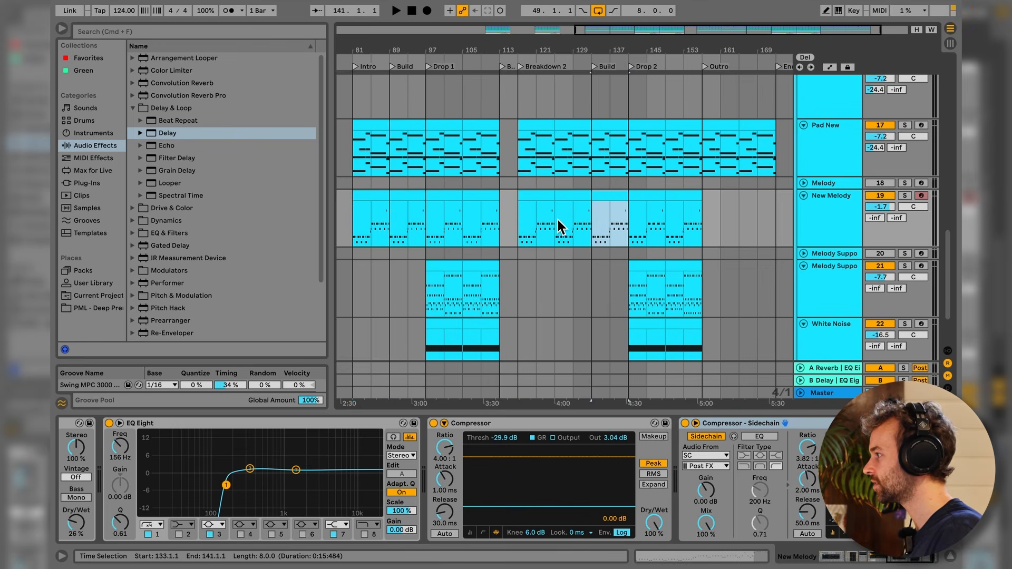
key("super+v")
key("super+v")
key("super+v")
key("super+v")
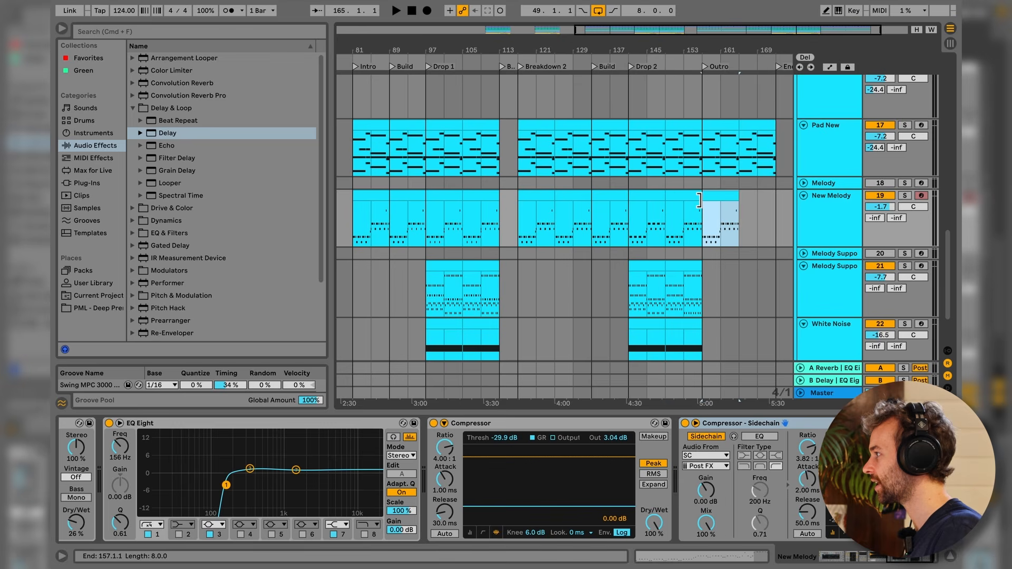
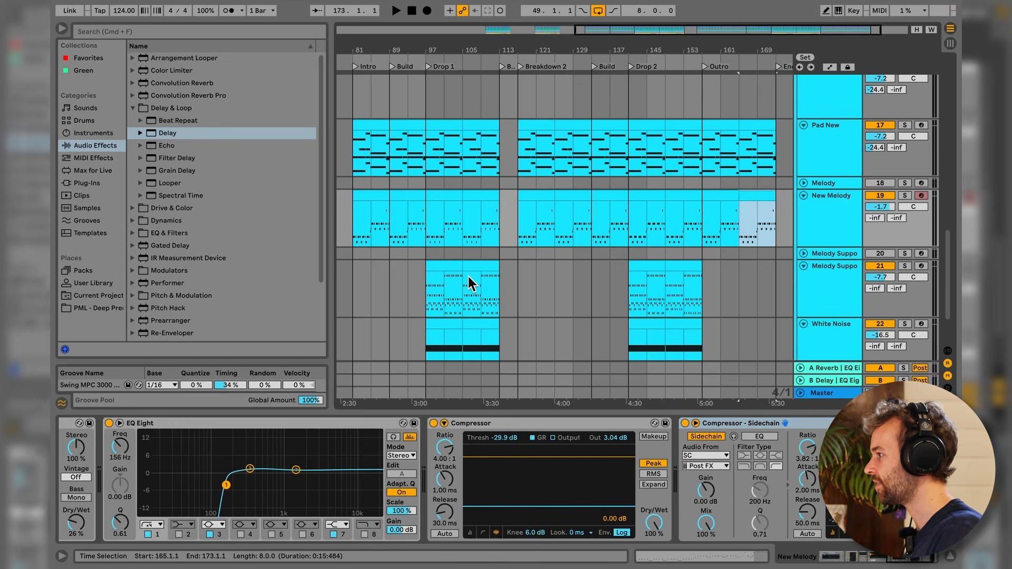
left_click(446, 289)
left_click_drag(495, 342, 432, 342)
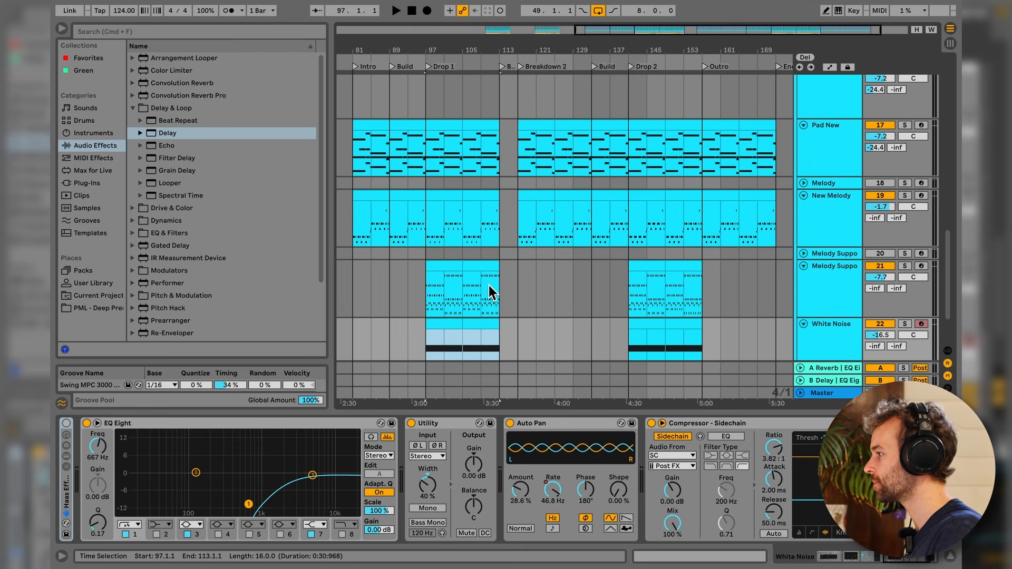
- Extend the first Drop 1 clips on the Shaker and Ambience tracks in both directions to span bars 81 to 173
scroll(660, 274, "down", 8)
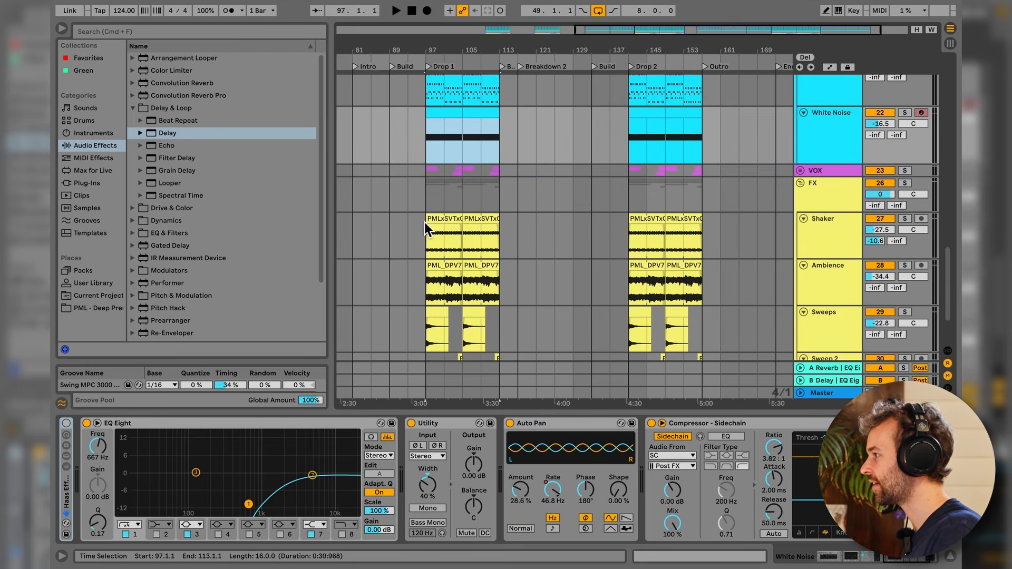
left_click_drag(425, 222, 353, 220)
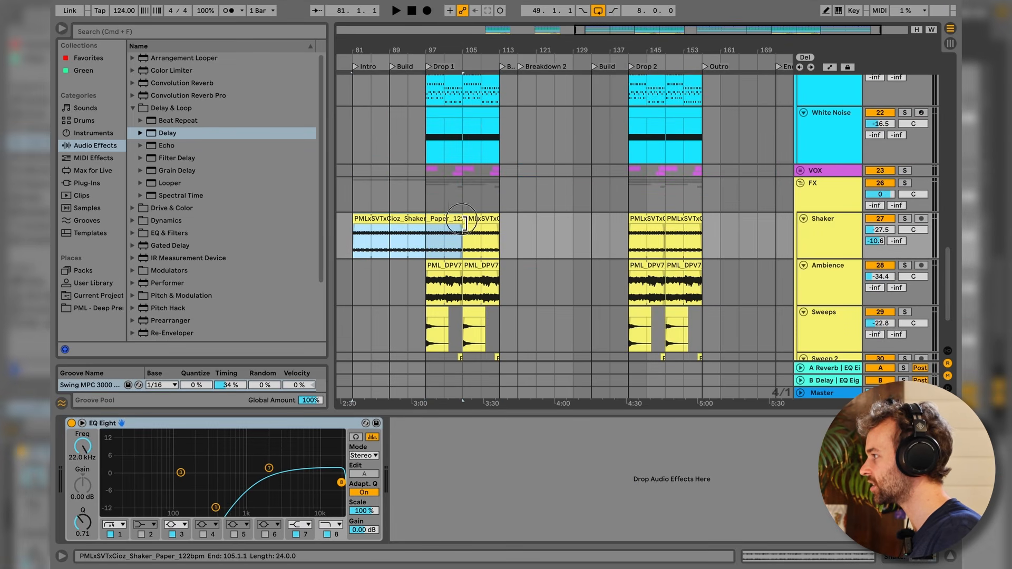
left_click_drag(463, 222, 775, 227)
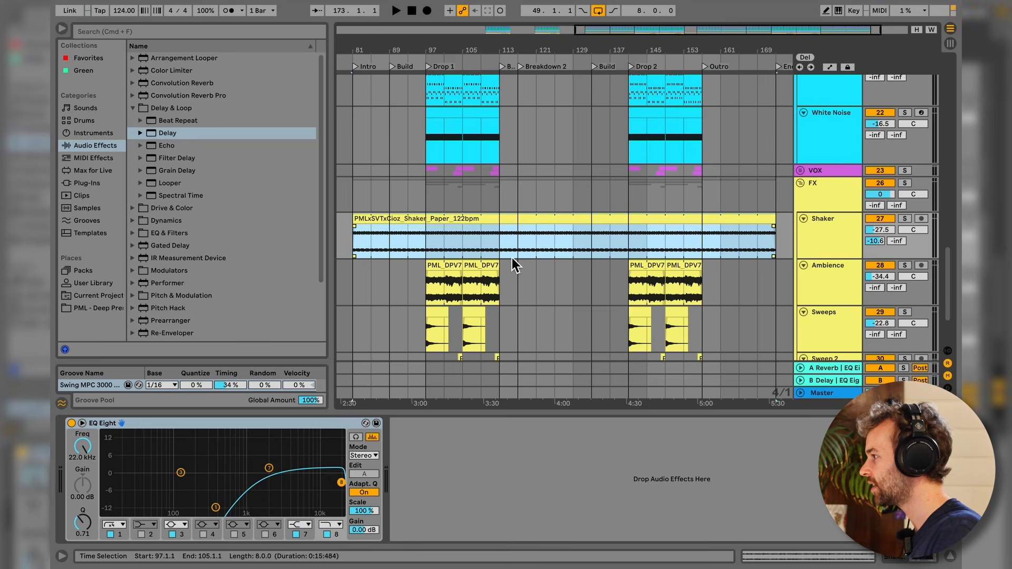
left_click_drag(426, 270, 353, 268)
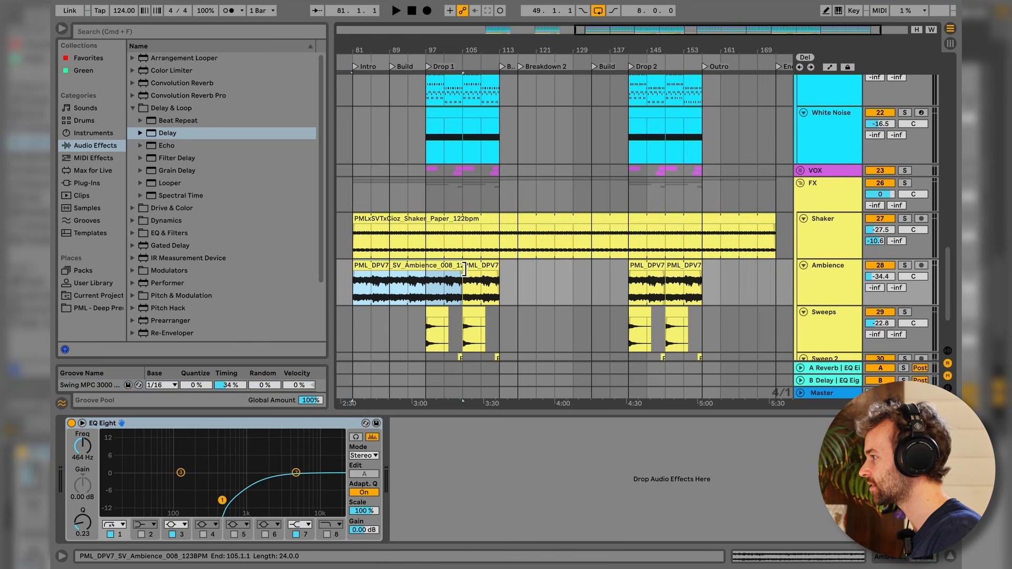
left_click_drag(464, 269, 776, 266)
- Extend the start of the first Drop 1 Sweeps clip back to bar 92
scroll(436, 285, "down", 3)
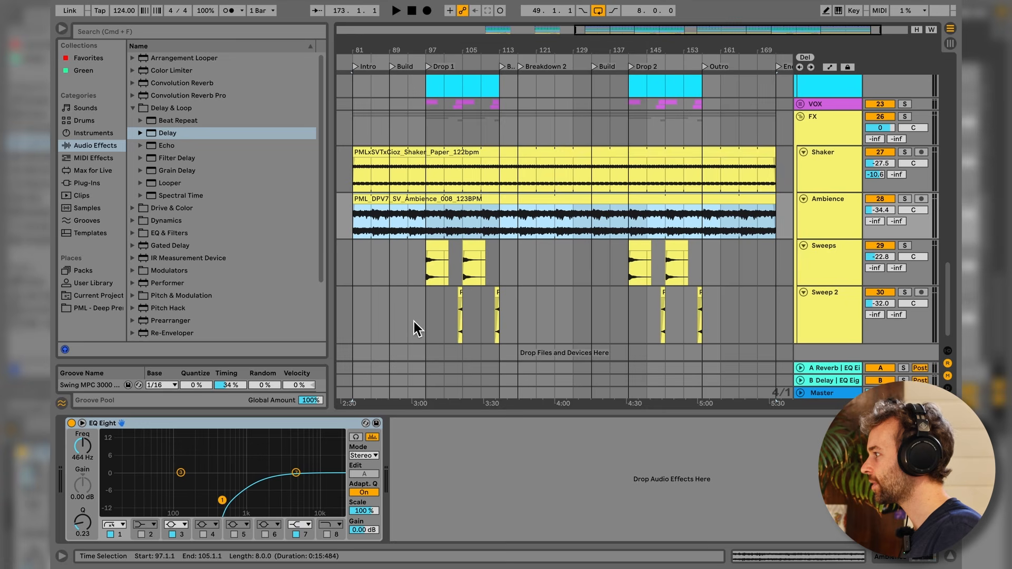
scroll(415, 235, "up", 5)
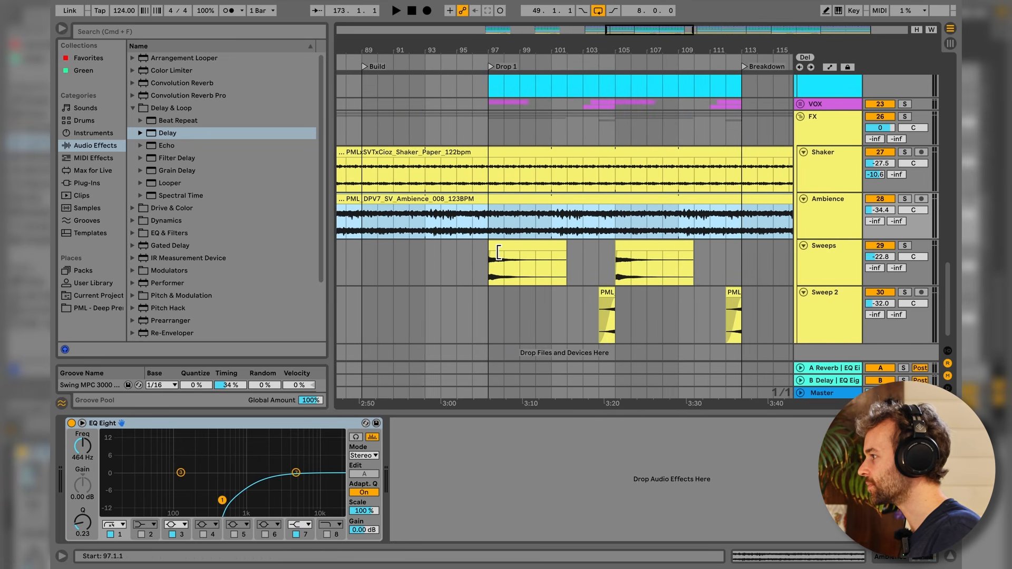
left_click_drag(498, 252, 409, 252)
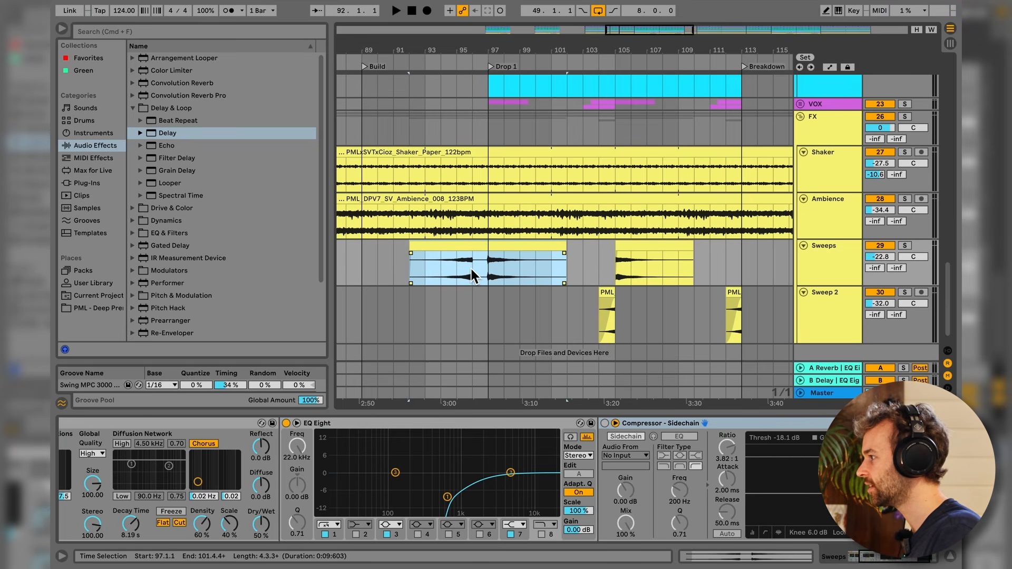
- Split the Sweeps clip at bar 96 and move its front part one bar later so it ends at Drop 1
left_click(472, 272)
key("ctrl+e")
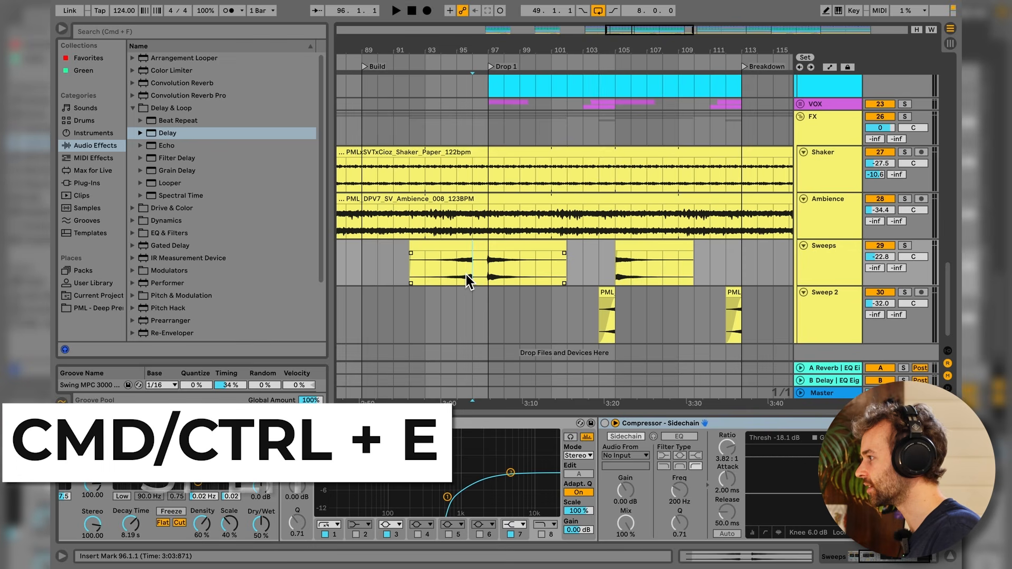
left_click_drag(449, 249, 477, 251)
- Move the Sweep 2 clip at the end of Drop 1 from bar 112 to bar 116, ending at Breakdown 2
scroll(591, 268, "right", 2)
left_click(568, 293)
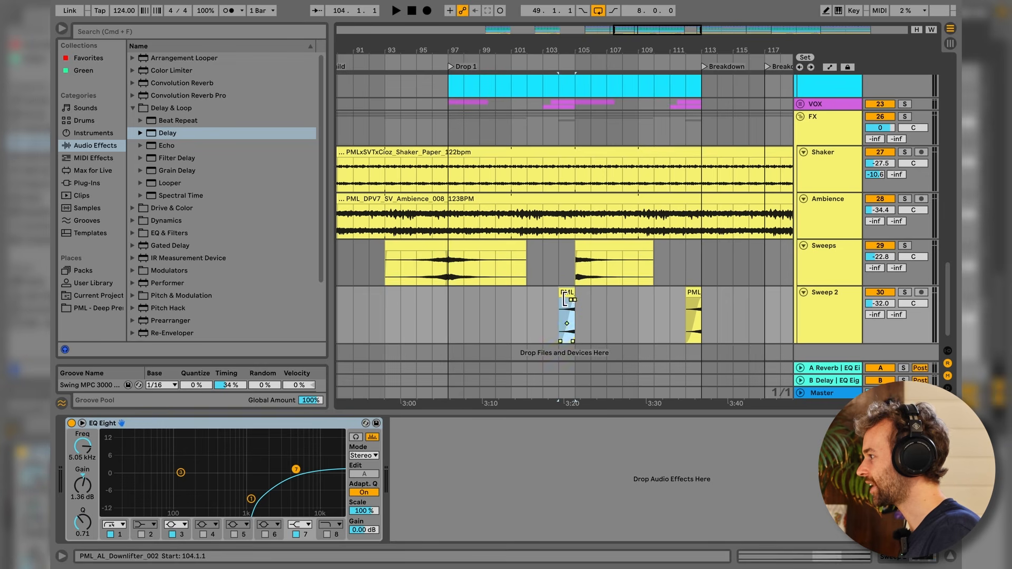
left_click(620, 255)
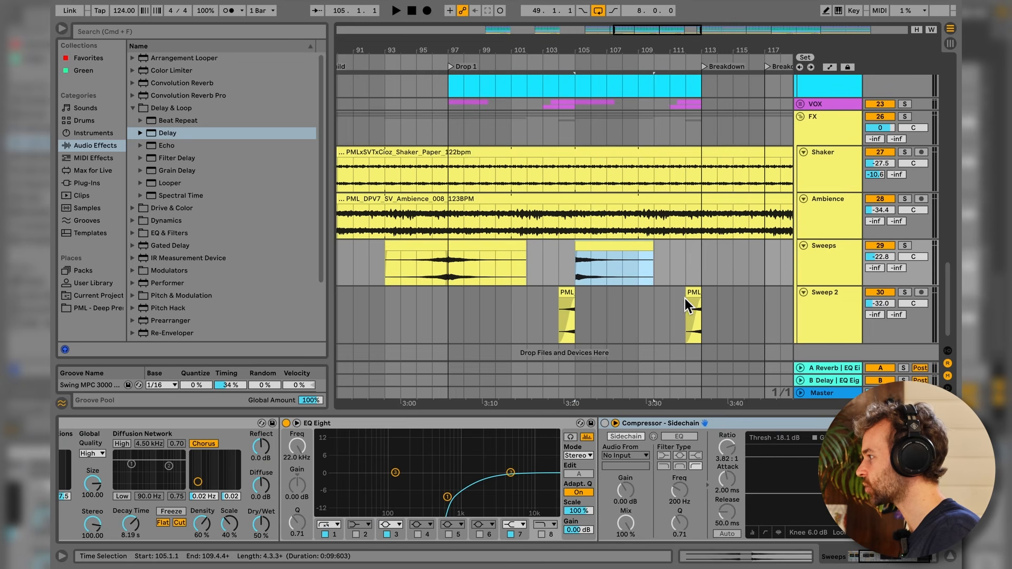
left_click(697, 299)
scroll(530, 298, "right", 8)
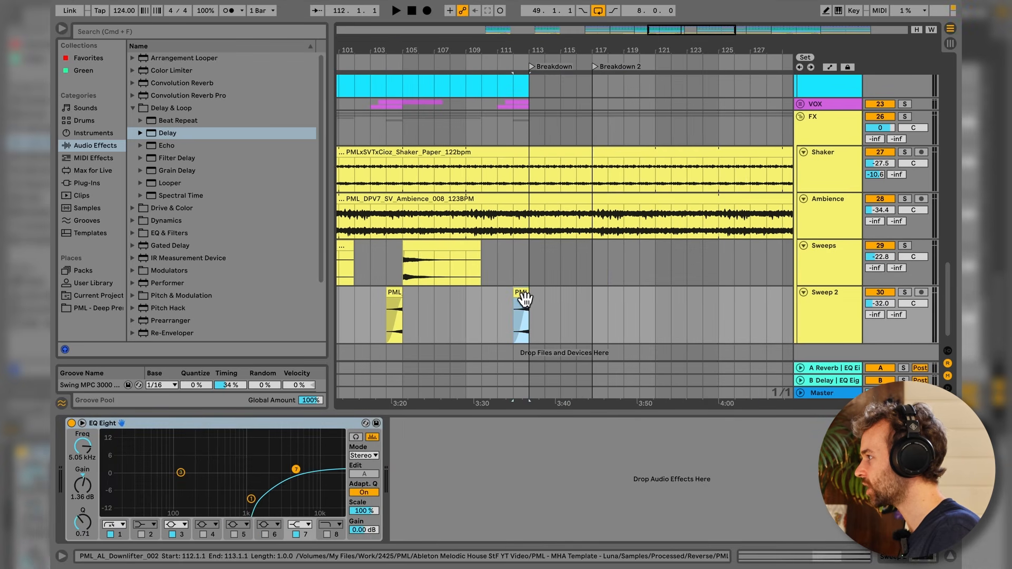
left_click_drag(524, 296, 586, 296)
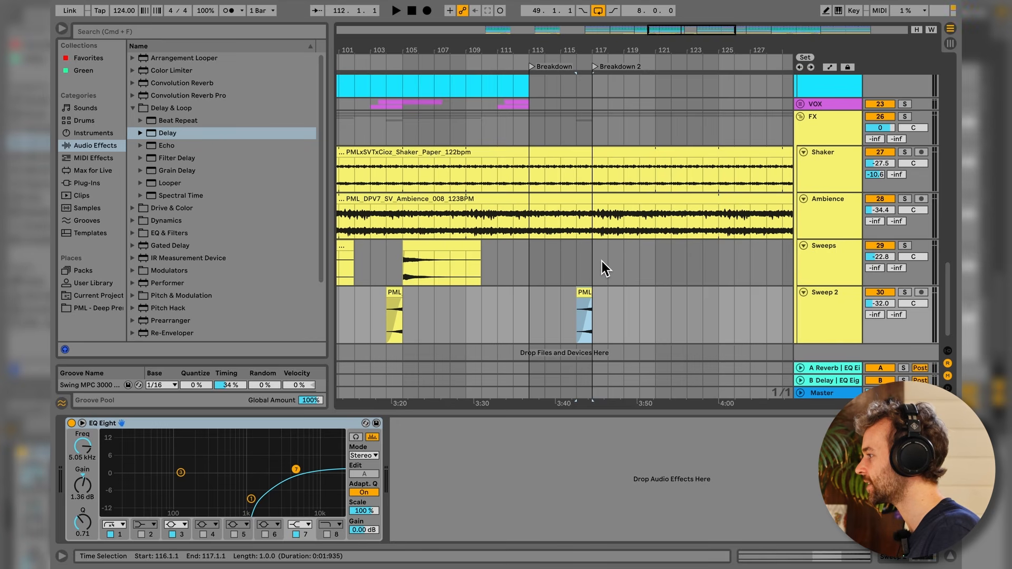
- Unfold the VOX group and delete the Vocal Ah clip at bar 103 in the middle of Drop 1
scroll(507, 267, "up", 4)
scroll(508, 267, "down", 2)
scroll(509, 268, "left", 4)
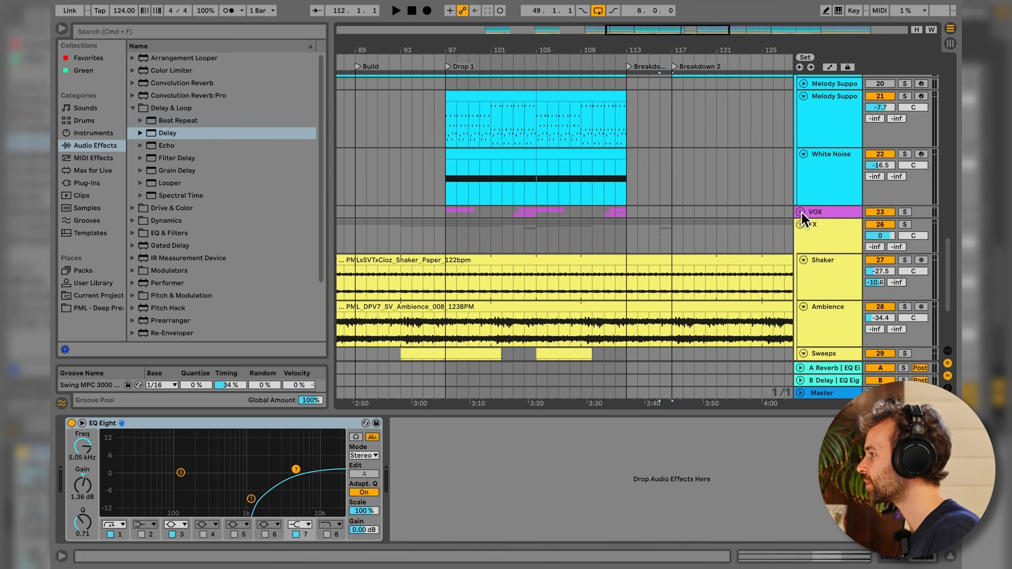
left_click(800, 212)
scroll(625, 249, "down", 2)
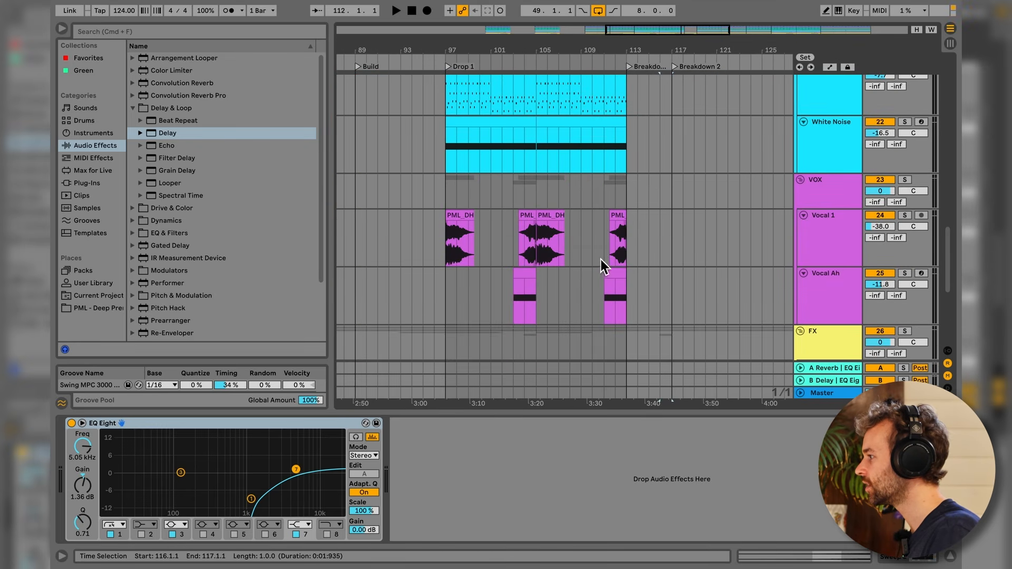
left_click(530, 282)
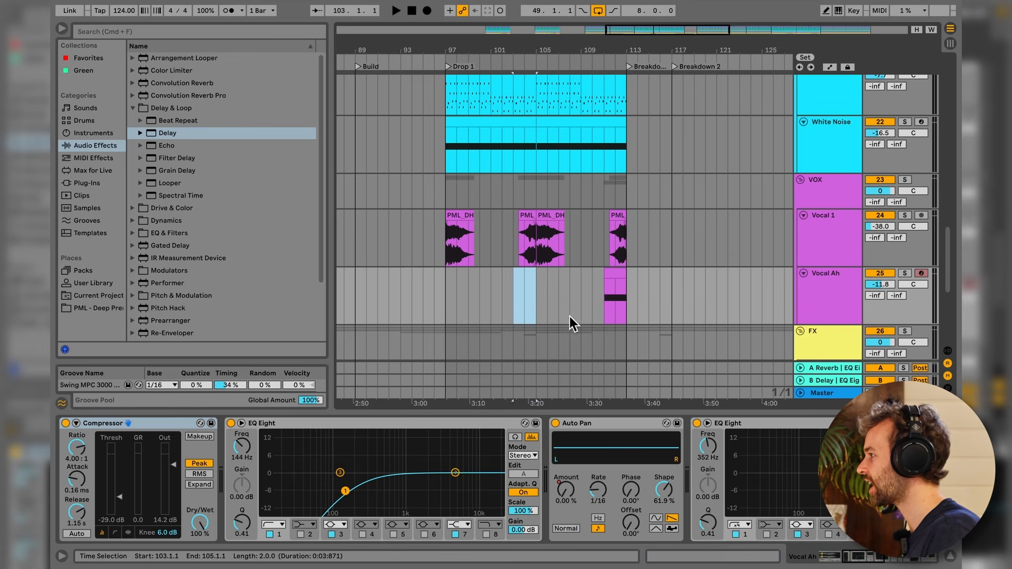
- Copy the Vocal 1 clip pair from the middle of Drop 1 so it leads into both Drop 1 and the first Build
scroll(535, 245, "left", 4)
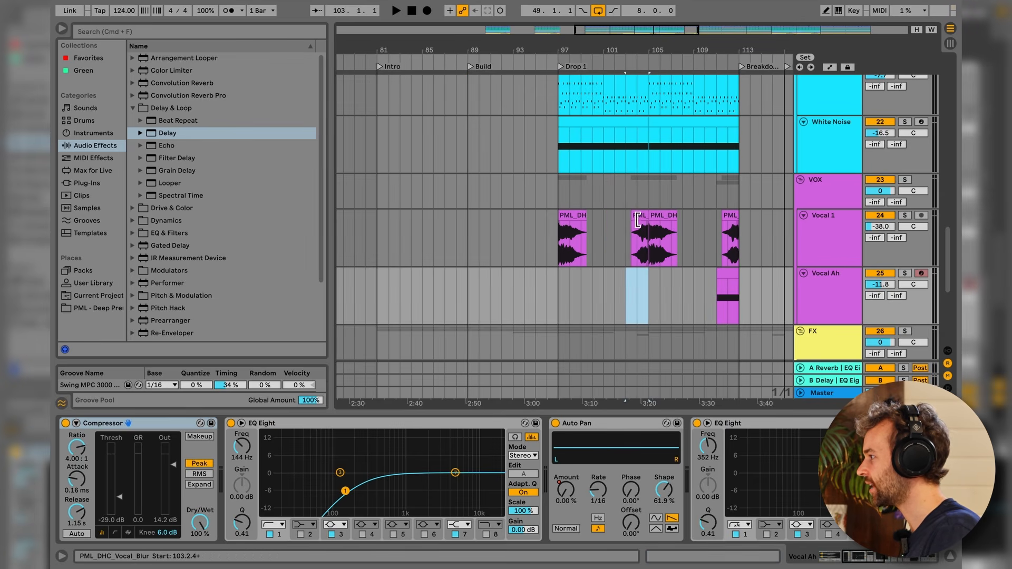
left_click_drag(644, 216, 591, 242)
left_click(449, 238)
key("super+v")
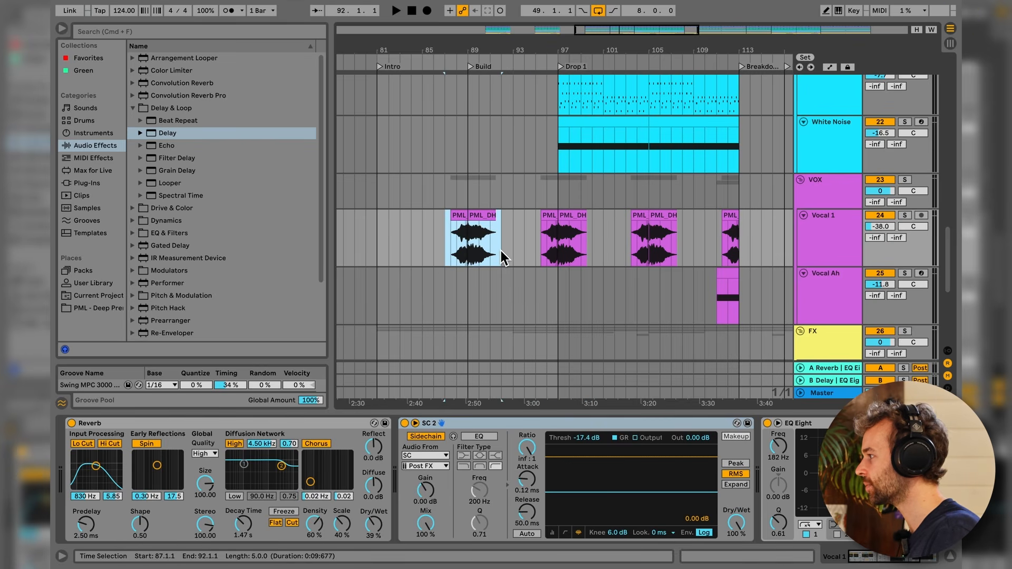
- Delete the Vocal 1 clip that ends Drop 1 at bar 113
scroll(501, 251, "down", 3)
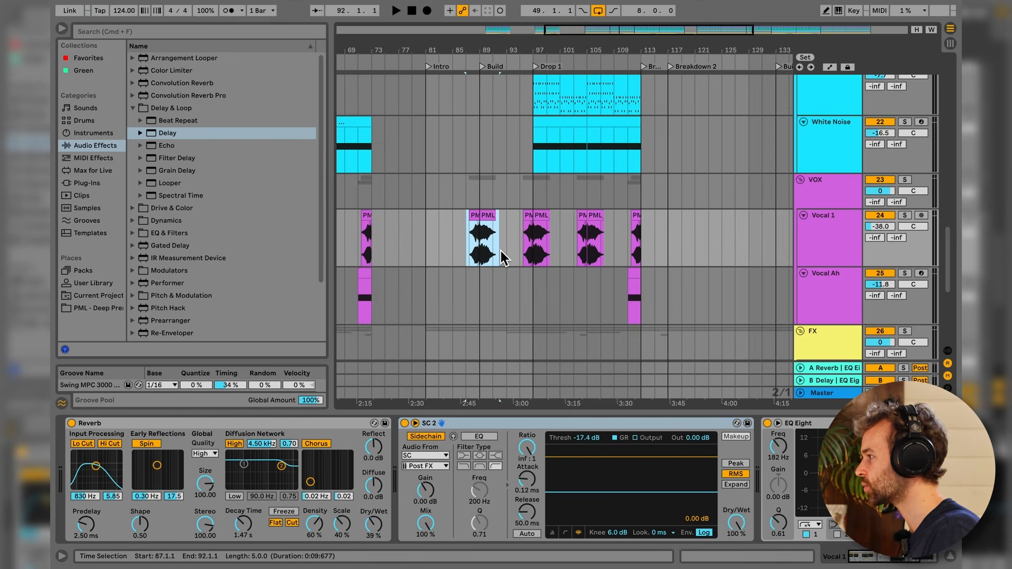
left_click(637, 217)
key("Delete")
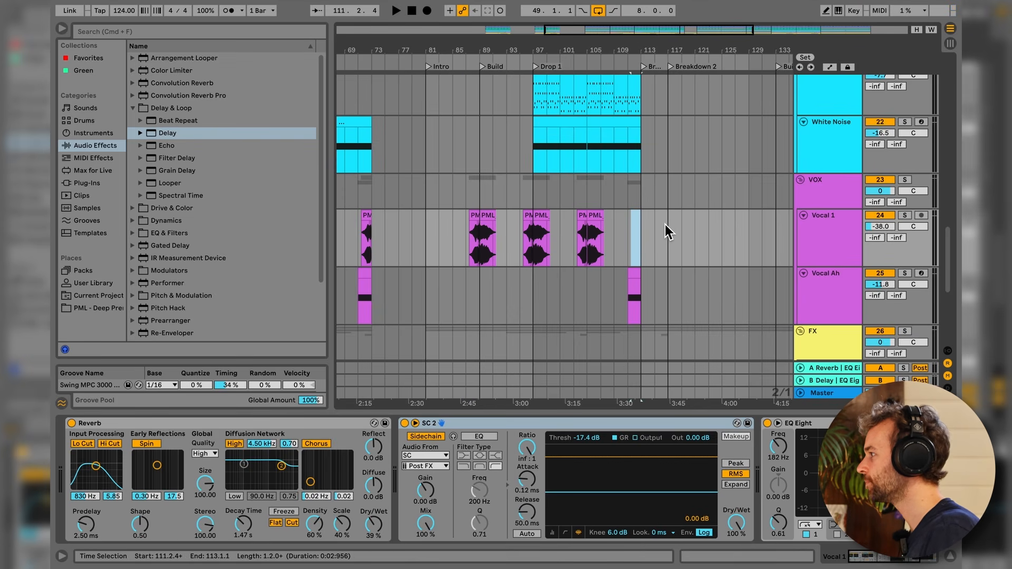
- Copy the Vocal 1 and Vocal Ah clips from bars 81 to 113 and paste them at bar 125, covering the second Build and Drop 2
scroll(665, 225, "down", 6)
left_click_drag(476, 145, 589, 218)
left_click(624, 150)
left_click_drag(627, 149, 758, 214)
key("super+v")
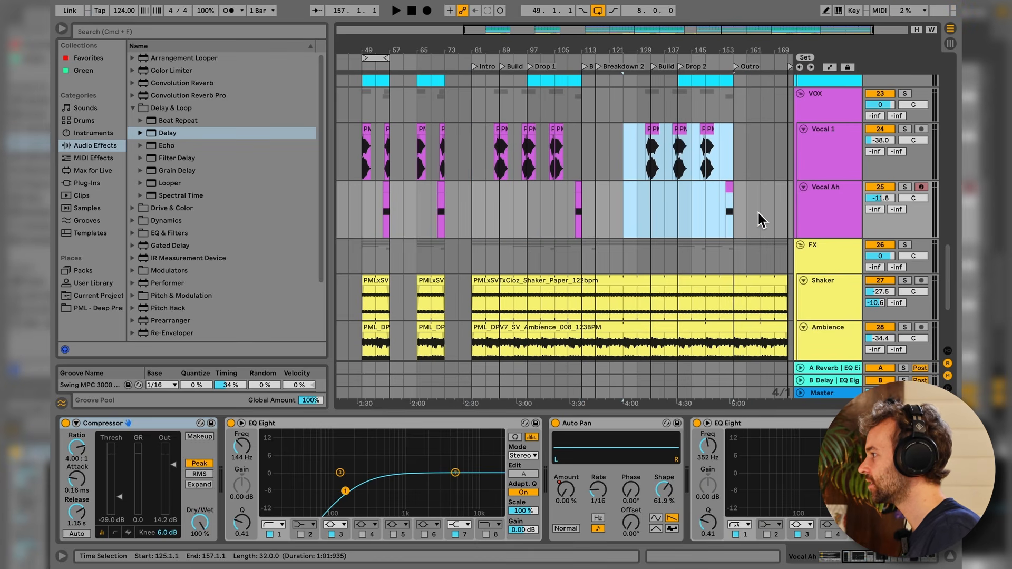
- Copy the Sweeps and Sweep 2 clips from bars 93 to 117 and paste them at bar 137, ahead of Drop 2
scroll(758, 213, "down", 3)
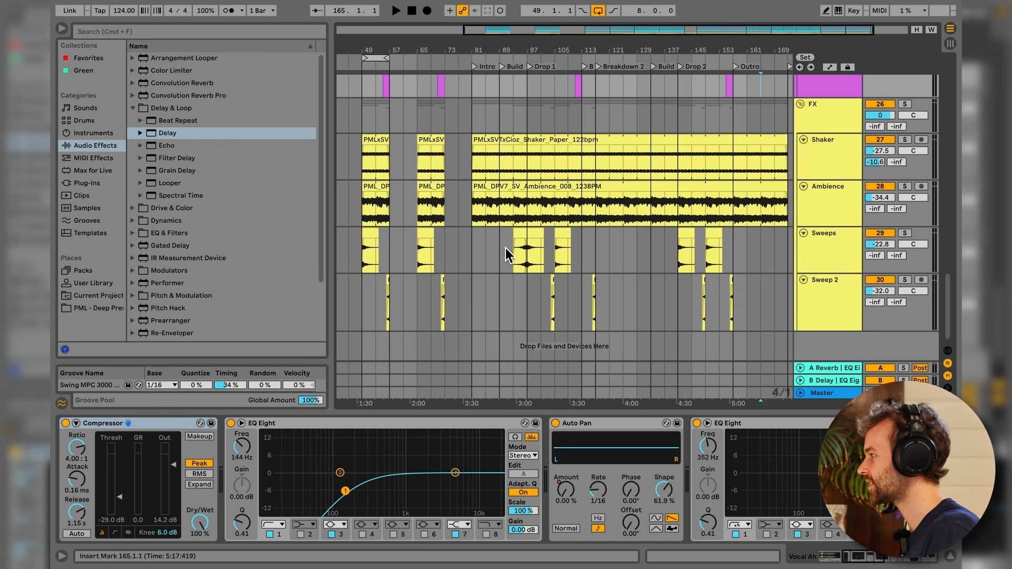
left_click_drag(513, 253, 603, 302)
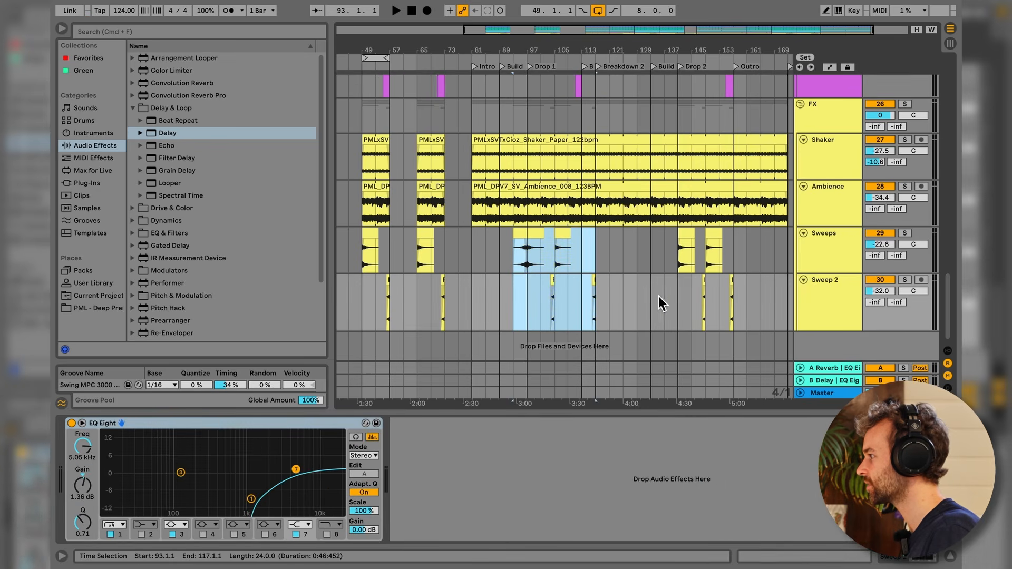
left_click(667, 250)
key("super+v")
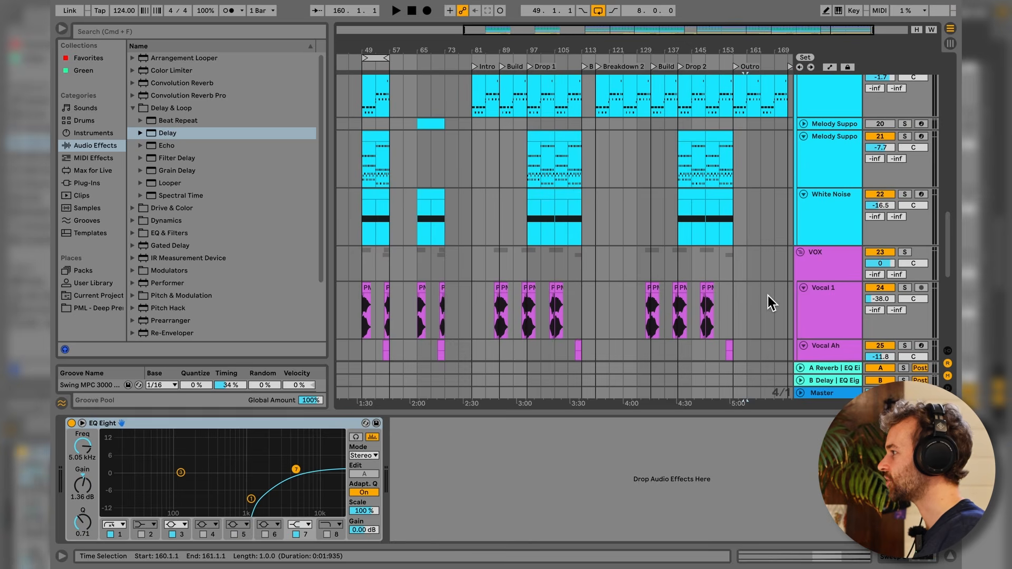
- Review the layout of the synth, vocal and drum tracks across all sections from the Intro at bar 81 to bar 173
scroll(769, 293, "up", 10)
scroll(778, 268, "up", 1)
scroll(548, 211, "up", 4)
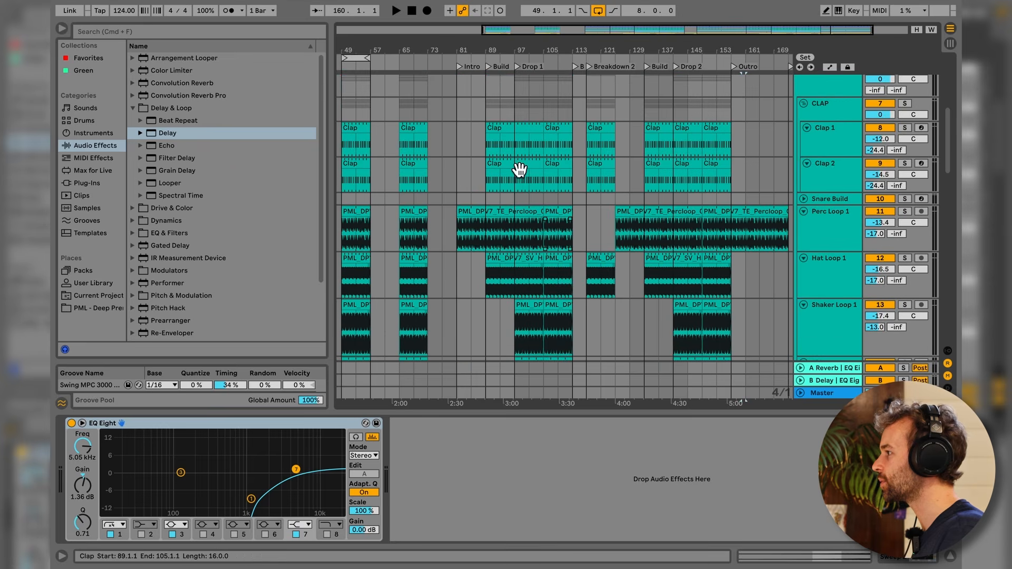
scroll(476, 107, "up", 1)
left_click_drag(461, 107, 663, 112)
right_click(598, 113)
left_click(600, 110)
left_click_drag(665, 112, 786, 110)
left_click(783, 111)
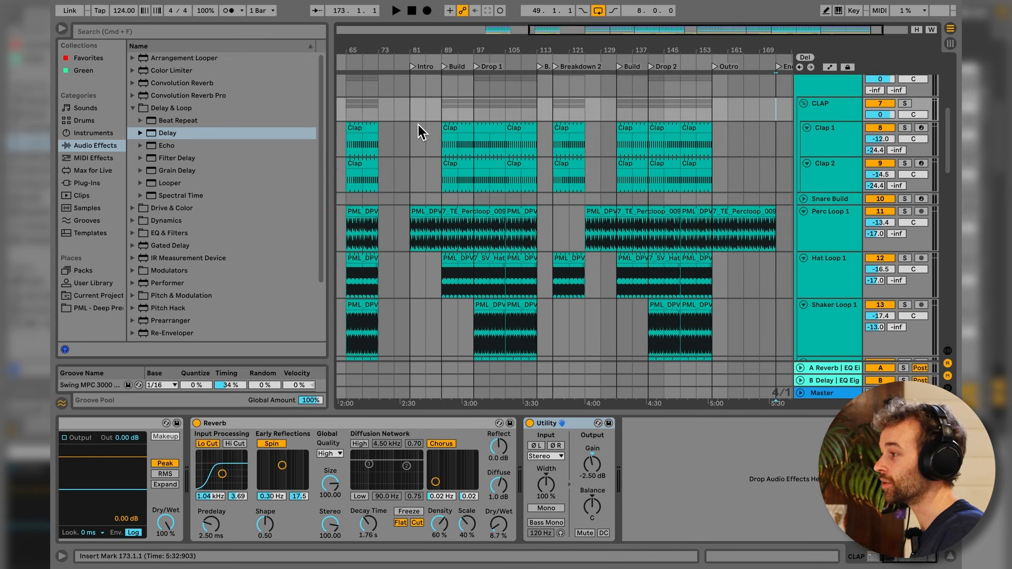
- Play the arrangement from the Intro, jumping ahead through Build, Drop 1, both Breakdowns, the second Build, Drop 2 and the Outro
left_click(413, 114)
key("space")
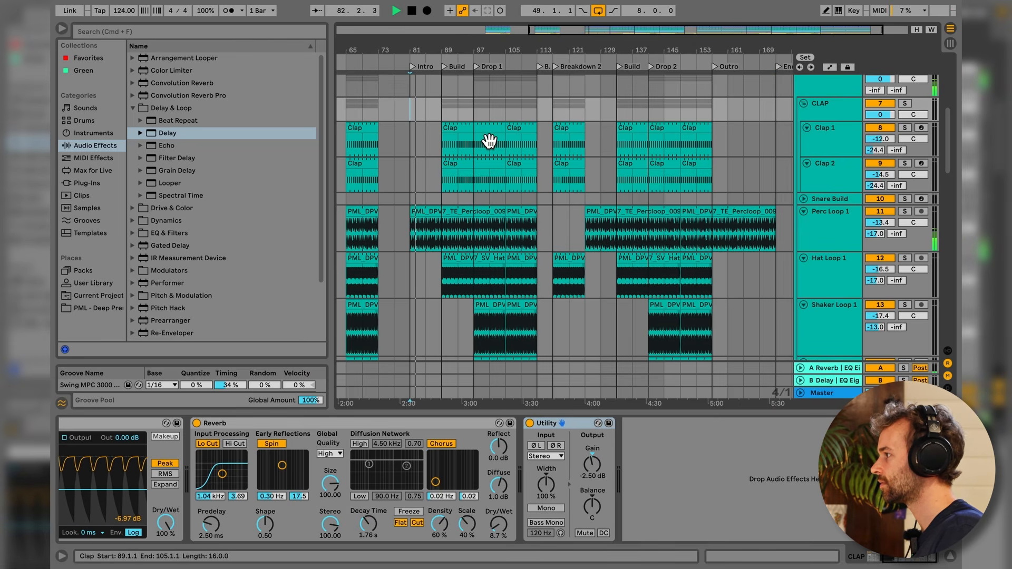
left_click(447, 68)
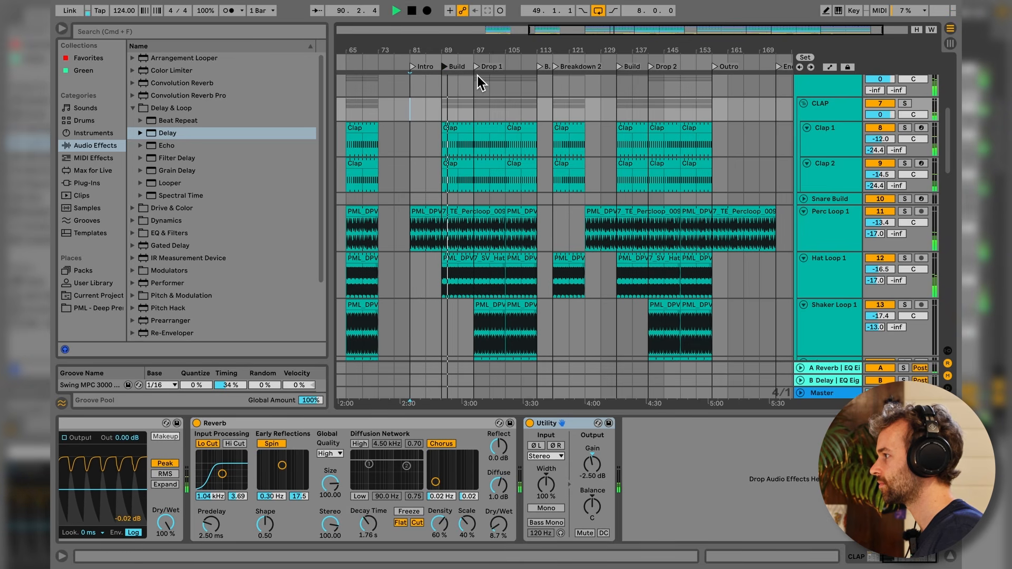
left_click(479, 69)
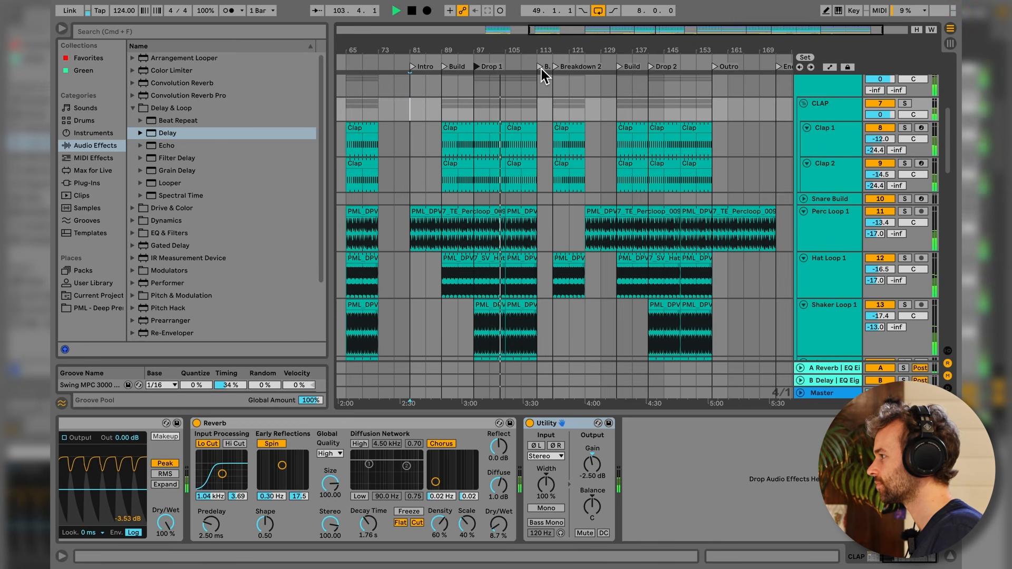
left_click(573, 78)
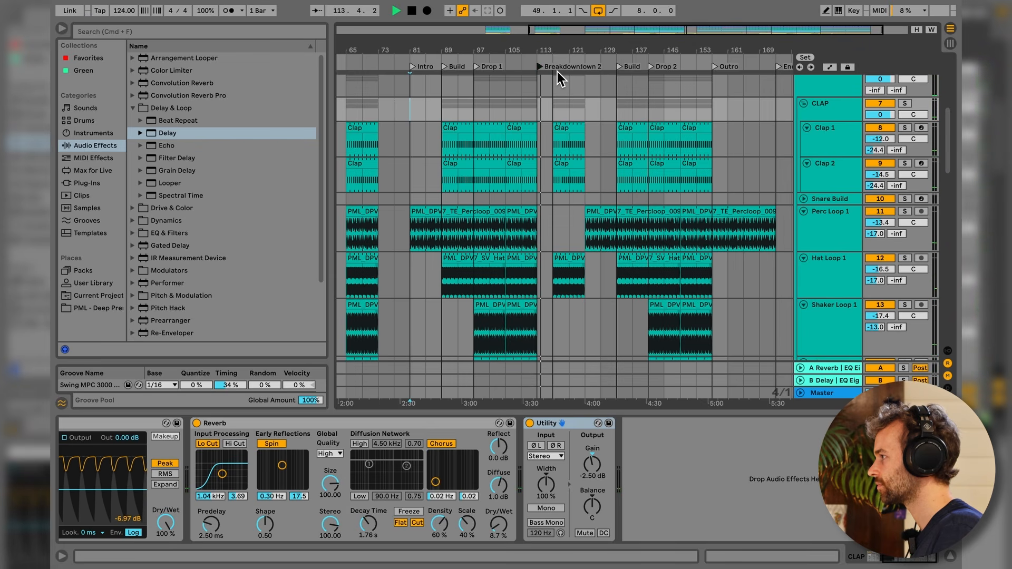
left_click(558, 69)
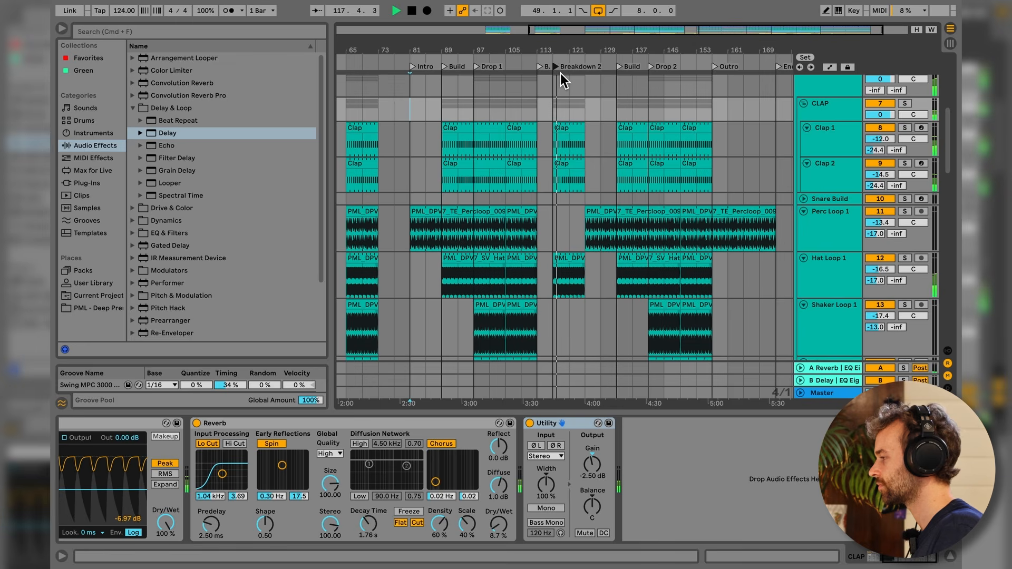
left_click(621, 68)
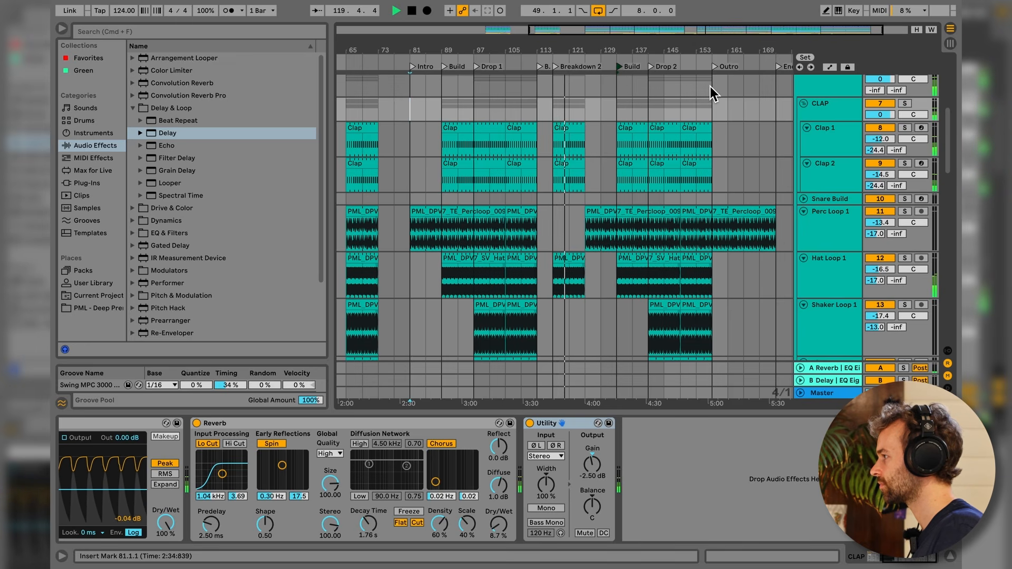
left_click(656, 70)
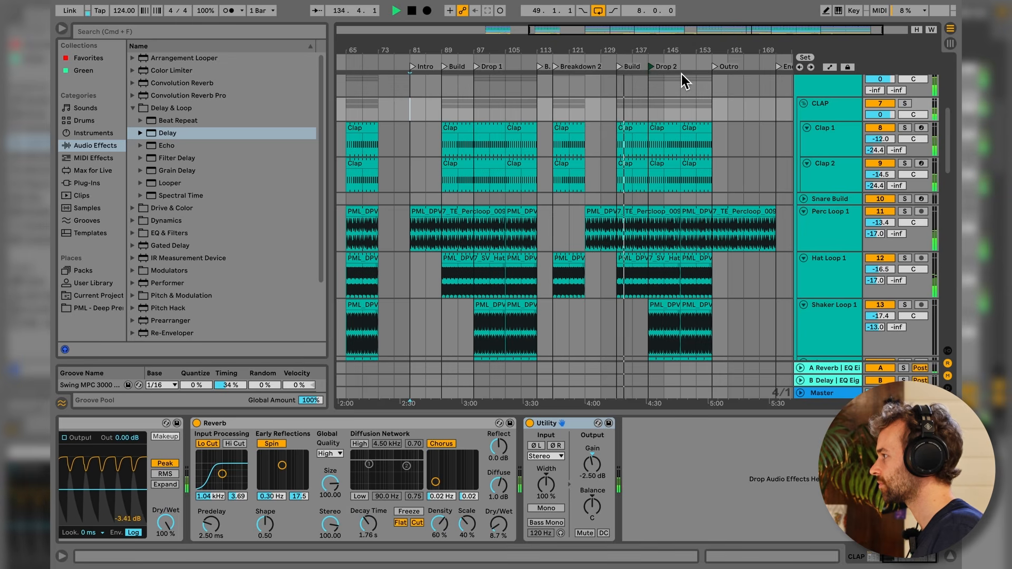
left_click(716, 67)
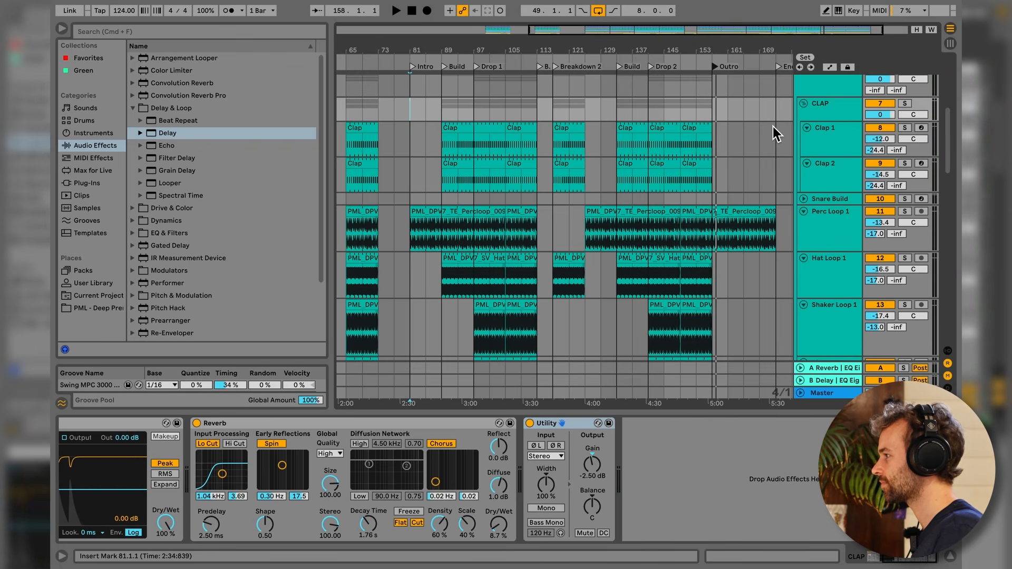
- Fold the DRUMS and KICK + BASS groups to bring the SYNTHS tracks into view
scroll(773, 134, "up", 1)
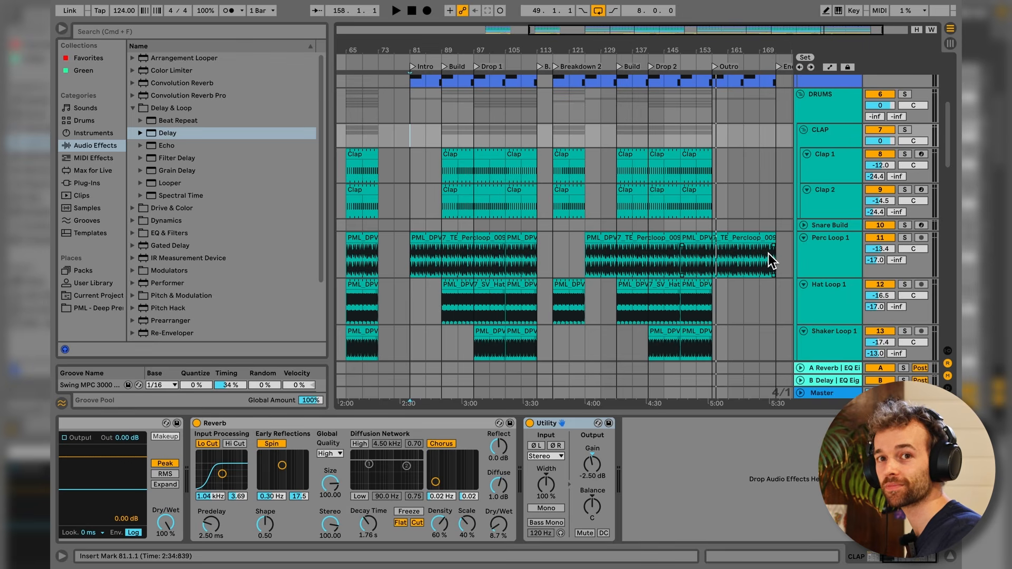
left_click(801, 95)
scroll(809, 144, "up", 8)
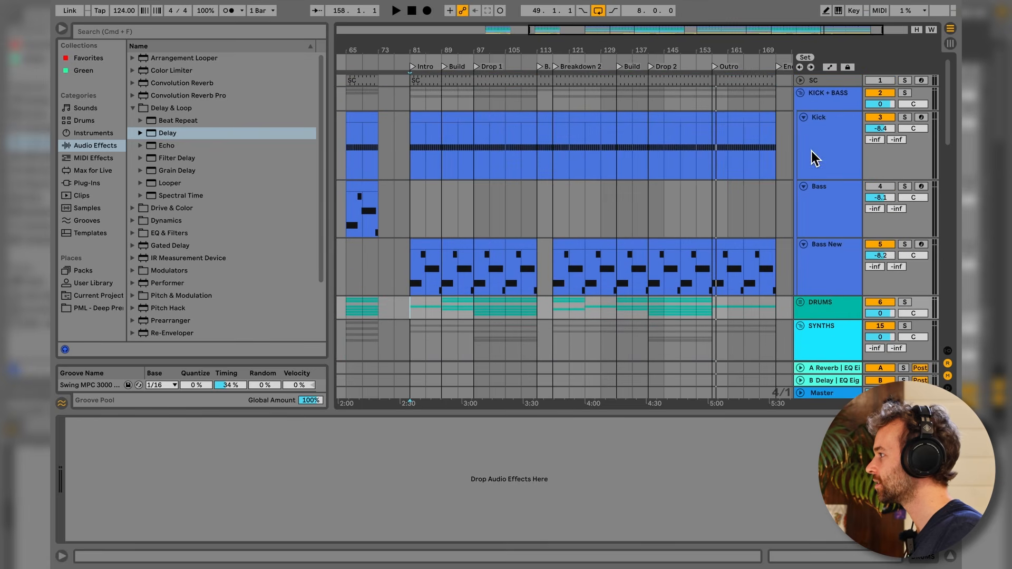
left_click(804, 97)
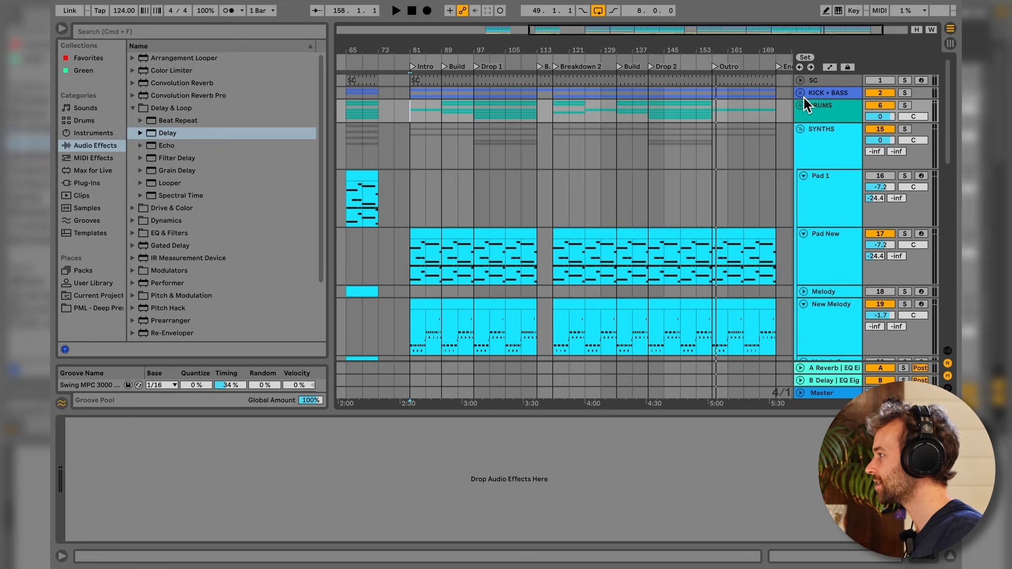
- Add an Auto Filter to the end of the Pad New device chain and set its frequency to 19.9 kHz
left_click(849, 273)
key("super+f")
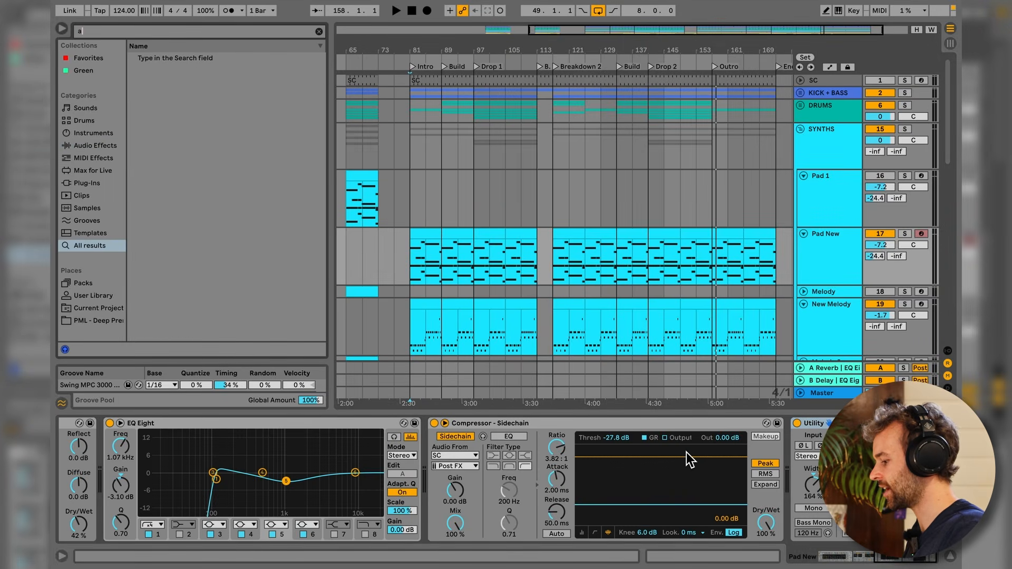
type("auto fil")
key("Return")
scroll(420, 290, "up", 3)
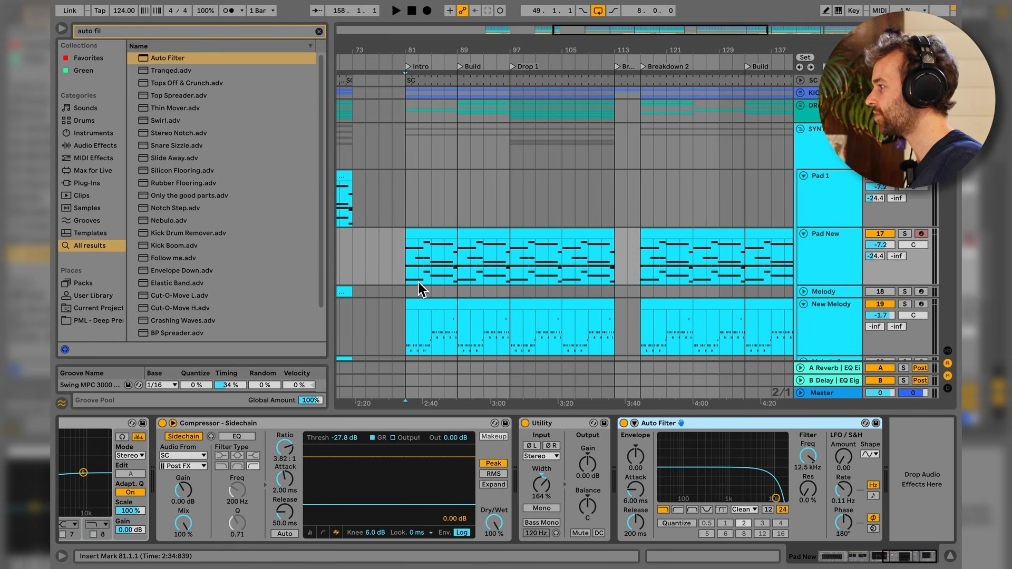
mouse_move(807, 457)
left_mouse_down()
mouse_move(807, 445)
mouse_move(806, 530)
mouse_move(806, 441)
left_mouse_up()
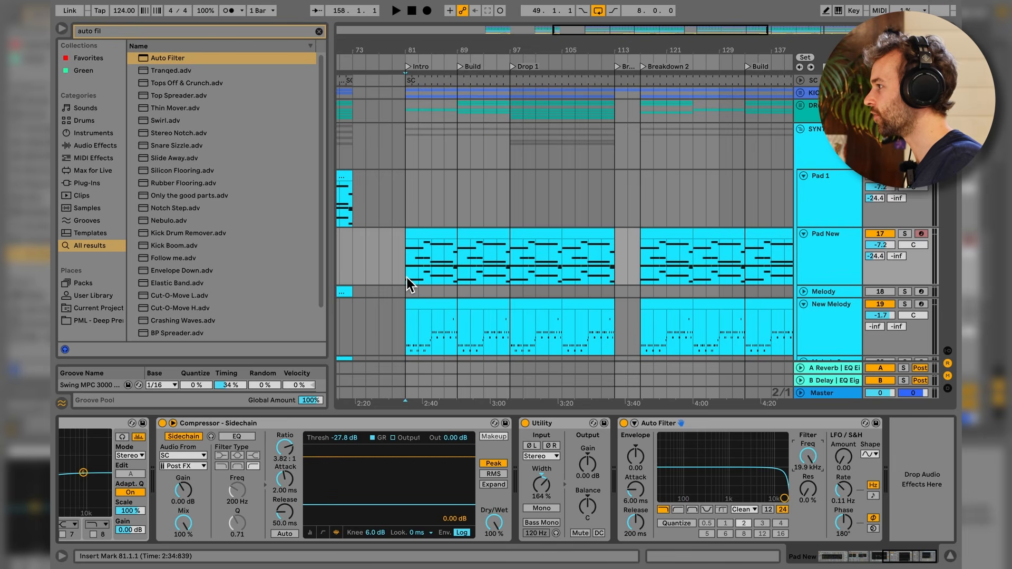
- Show the Auto Filter frequency automation of the Pad New track in a new lane
left_click_drag(407, 278, 508, 276)
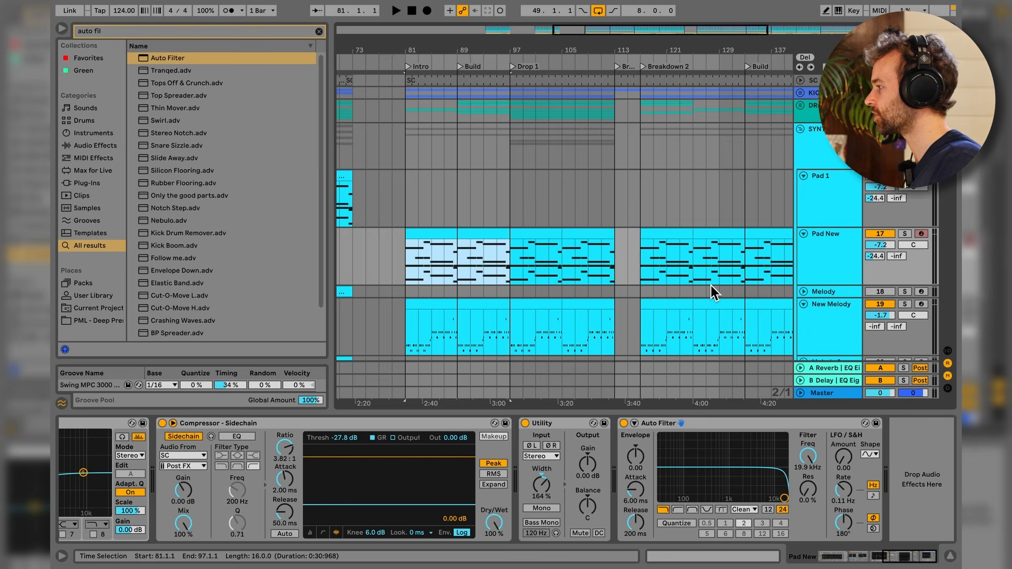
right_click(808, 463)
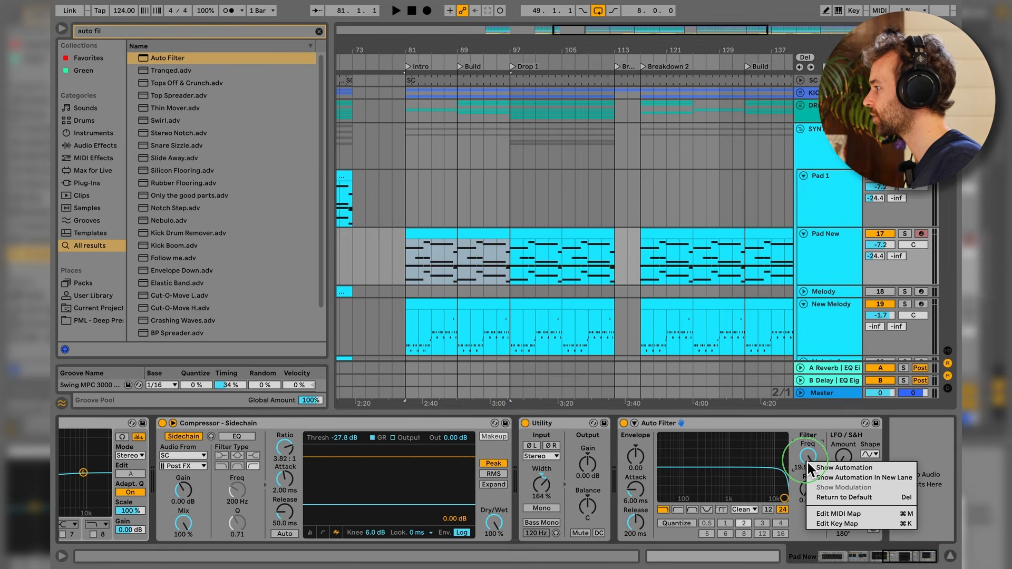
left_click(841, 482)
left_click(458, 300)
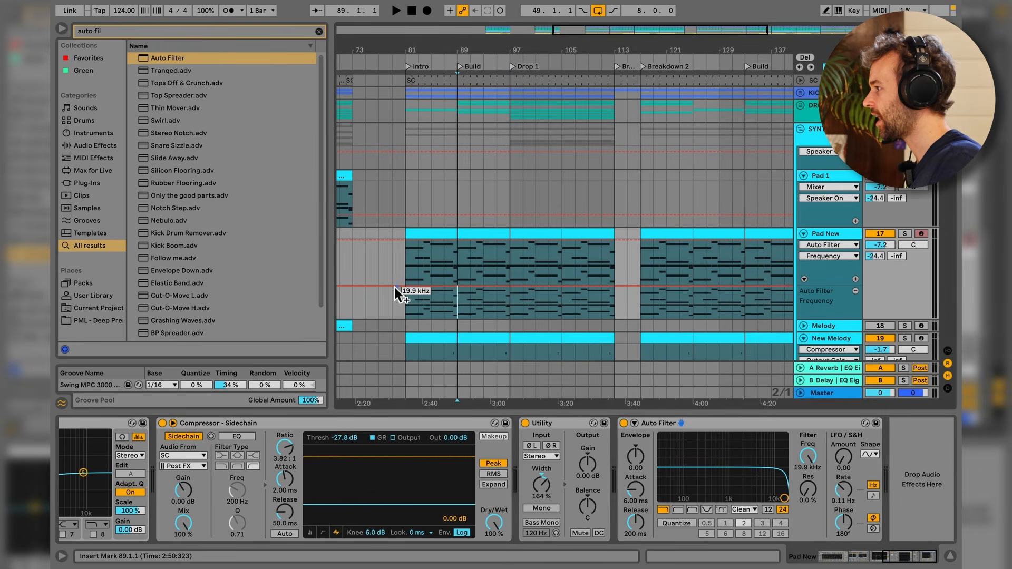
- Automate the Pad New filter to rise from about 26 Hz at bar 81 through Build and Drop 1, then fall to about 99 Hz at bar 113
left_click_drag(407, 289, 405, 318)
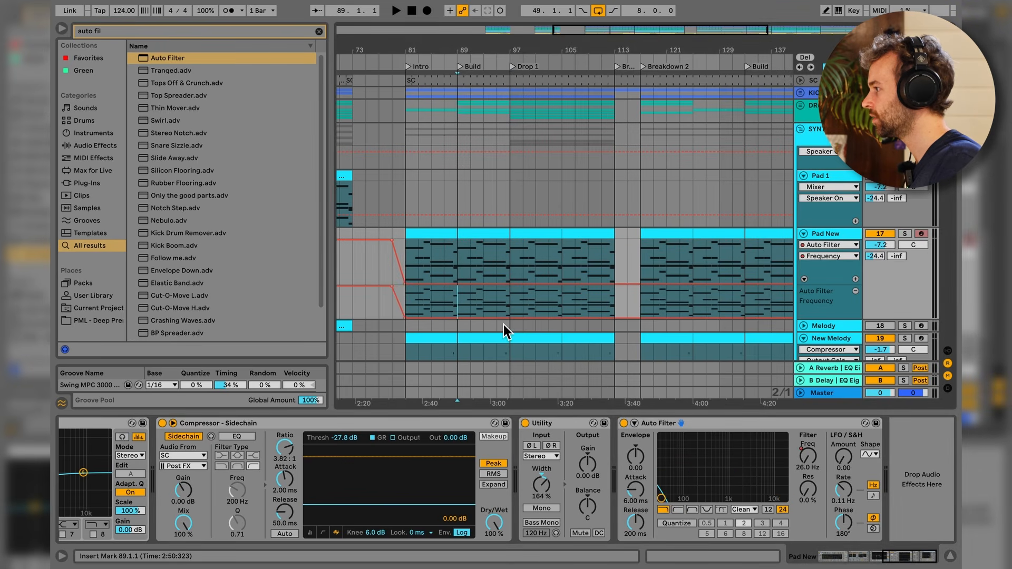
left_click_drag(509, 316, 510, 291)
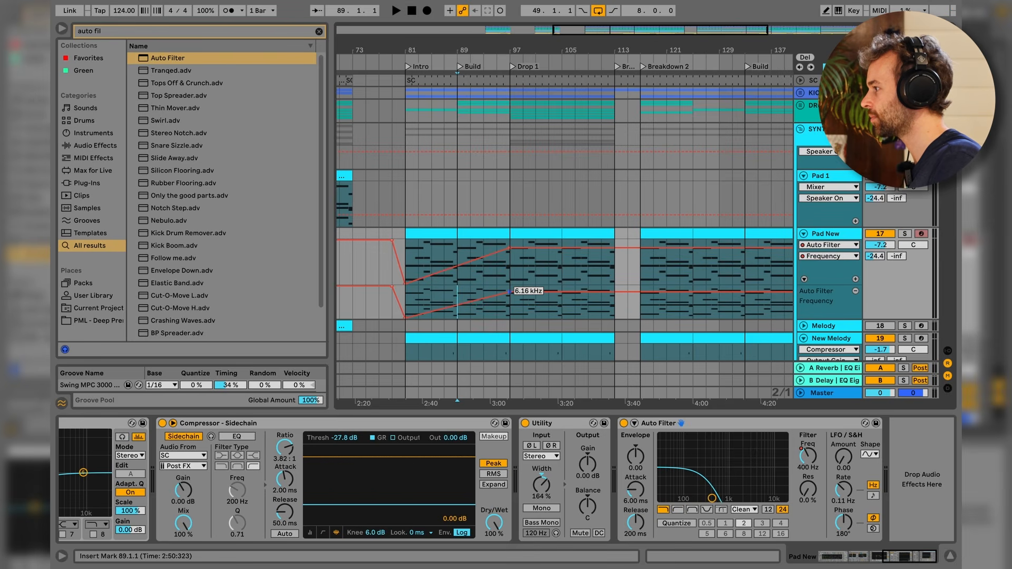
left_click_drag(448, 306, 456, 312)
scroll(565, 314, "right", 5)
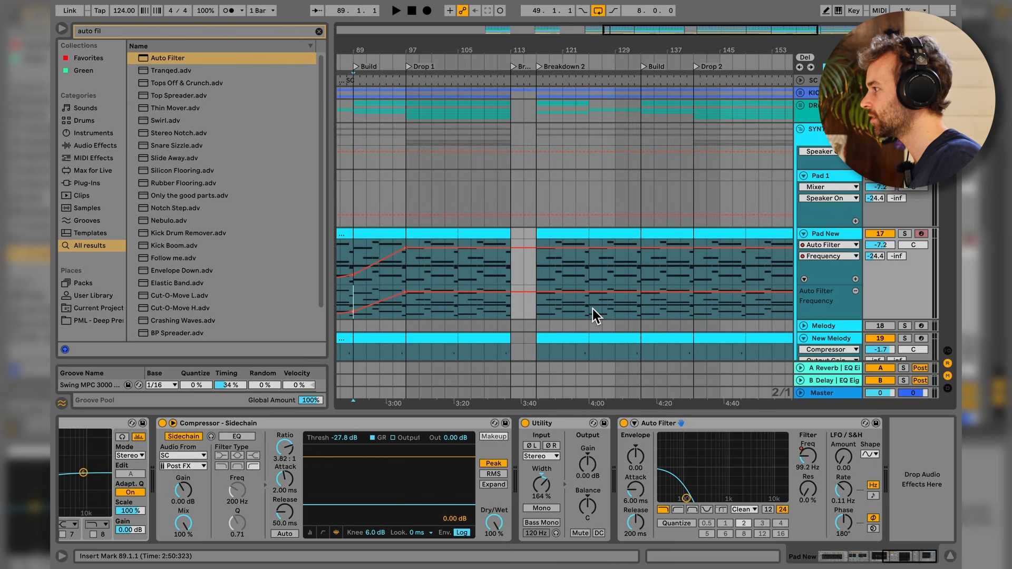
left_click_drag(406, 291, 406, 295)
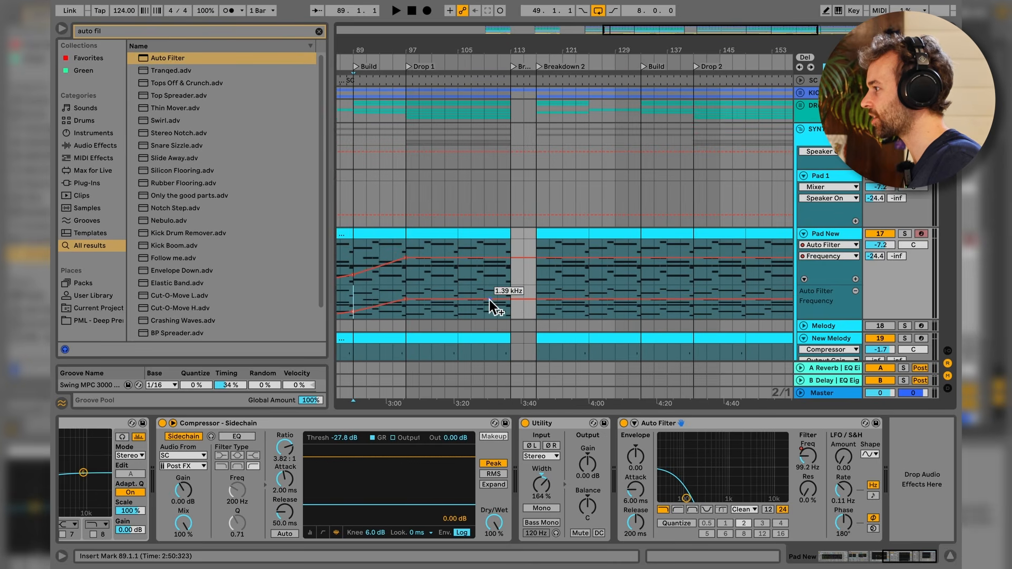
mouse_move(499, 300)
left_mouse_down()
mouse_move(499, 291)
mouse_move(511, 295)
mouse_move(511, 312)
left_mouse_up()
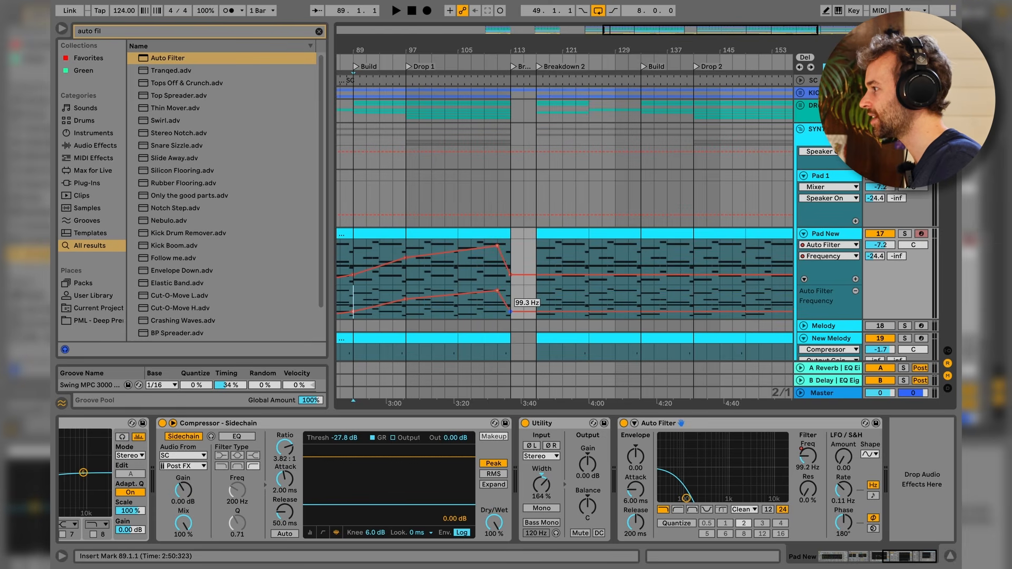
- Automate the Pad New filter to rise from Breakdown 2 to about 4.41 kHz near the end of Drop 2, then drop to about 30 Hz for the Outro
scroll(514, 318, "down", 3)
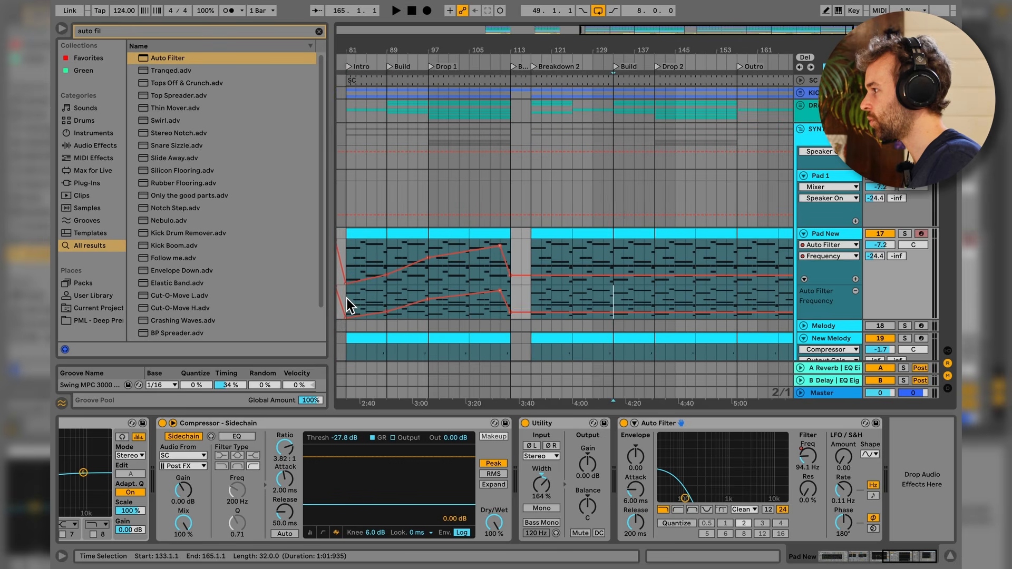
left_click_drag(347, 299, 371, 298)
left_click(369, 298)
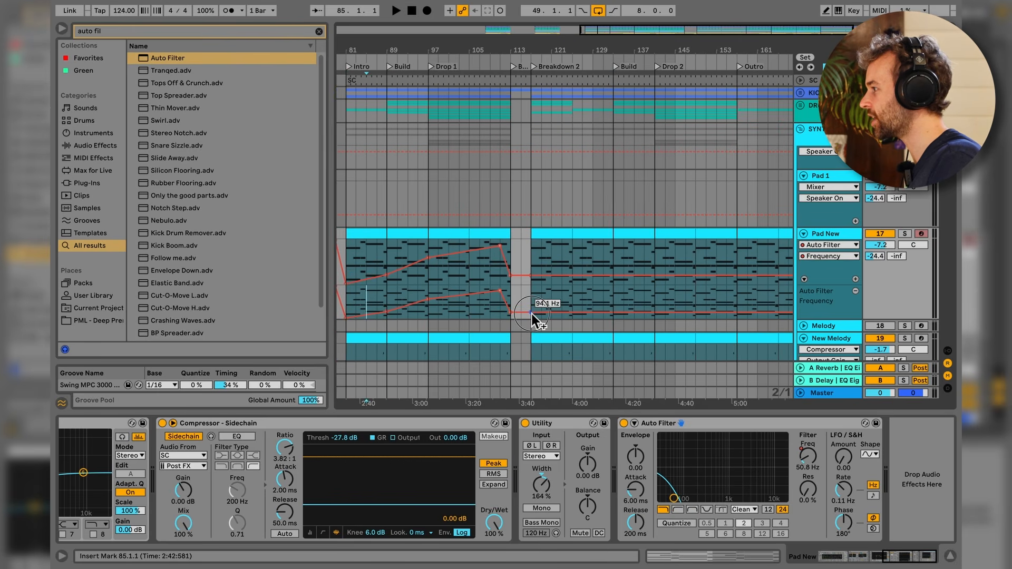
left_click_drag(533, 314, 533, 316)
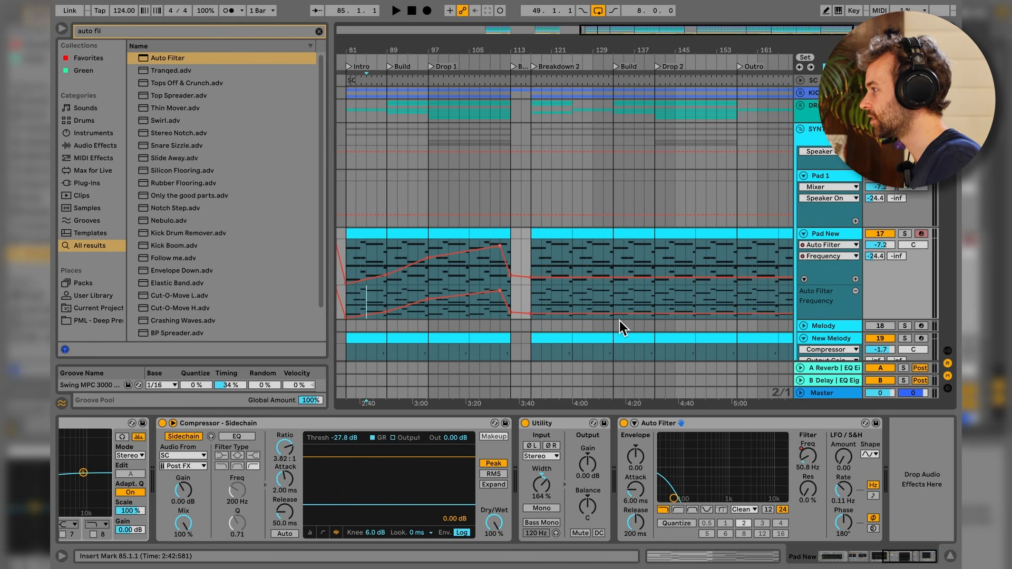
left_click_drag(613, 315, 613, 308)
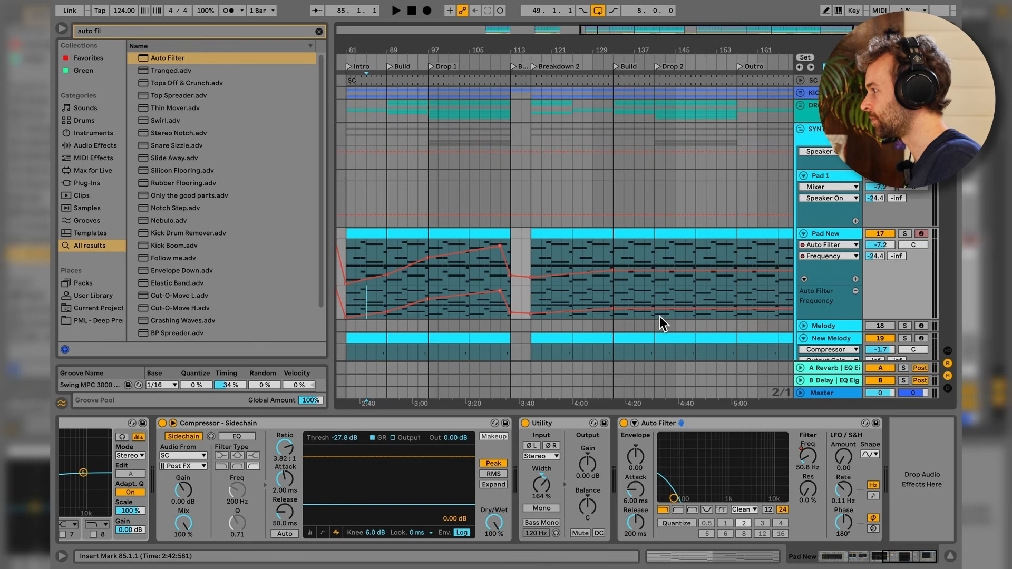
left_click_drag(654, 310, 654, 302)
left_click_drag(738, 302, 736, 306)
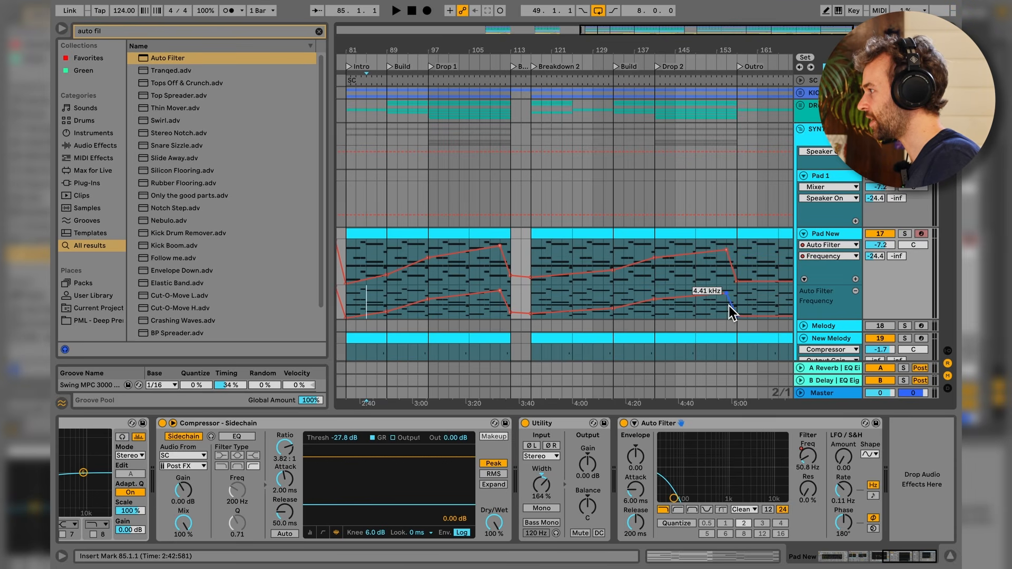
scroll(732, 306, "right", 5)
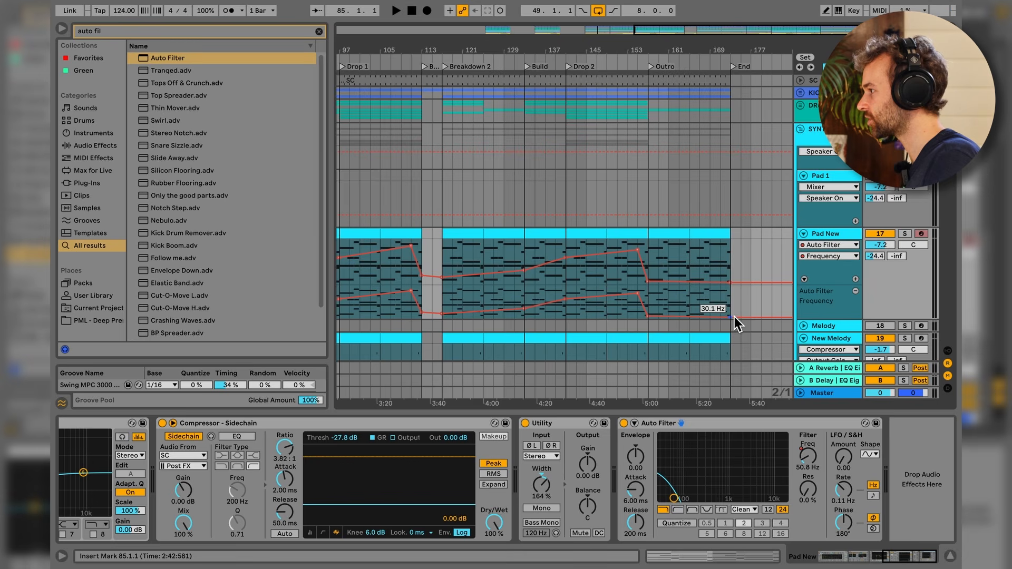
- Play back the pad's filter automation in the Intro, Build and Drop 1, jumping between the sections, then stop
scroll(735, 316, "left", 6)
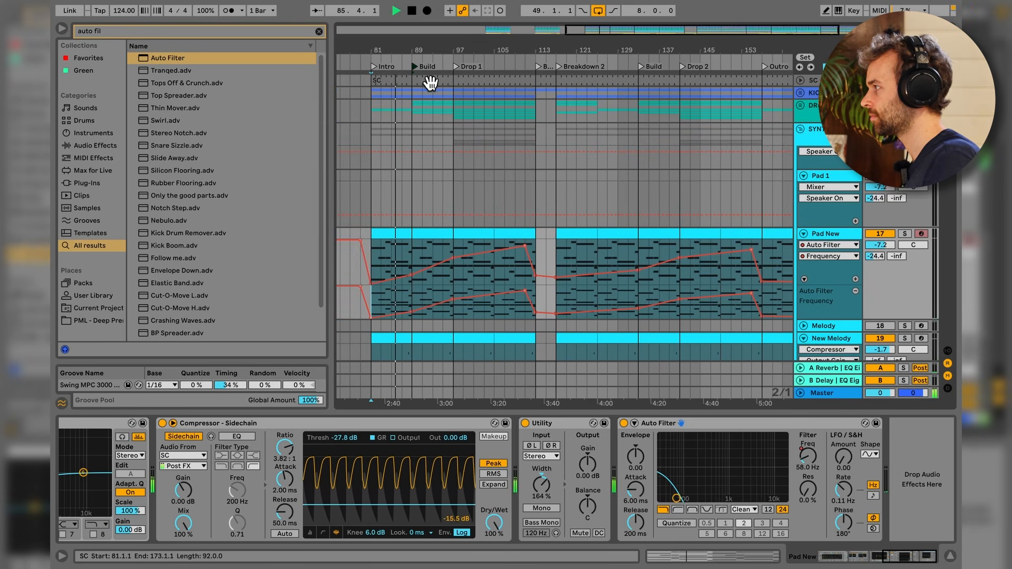
left_click(429, 79)
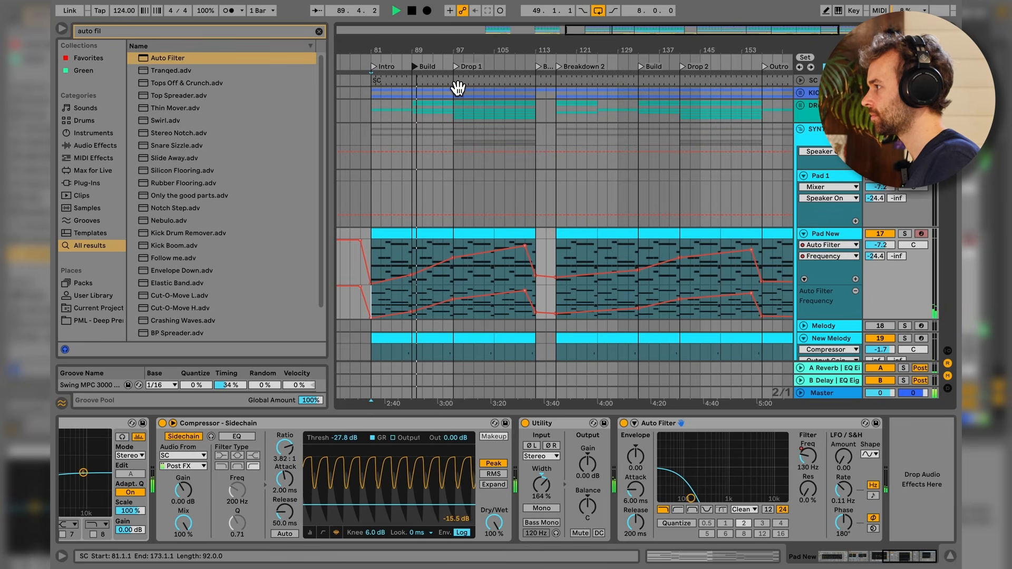
left_click(457, 66)
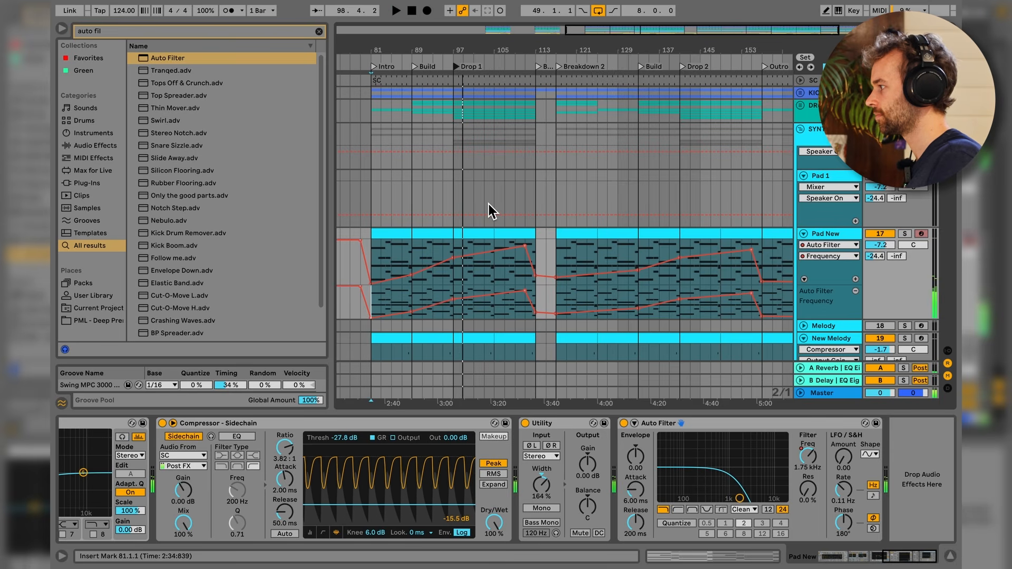
key("space")
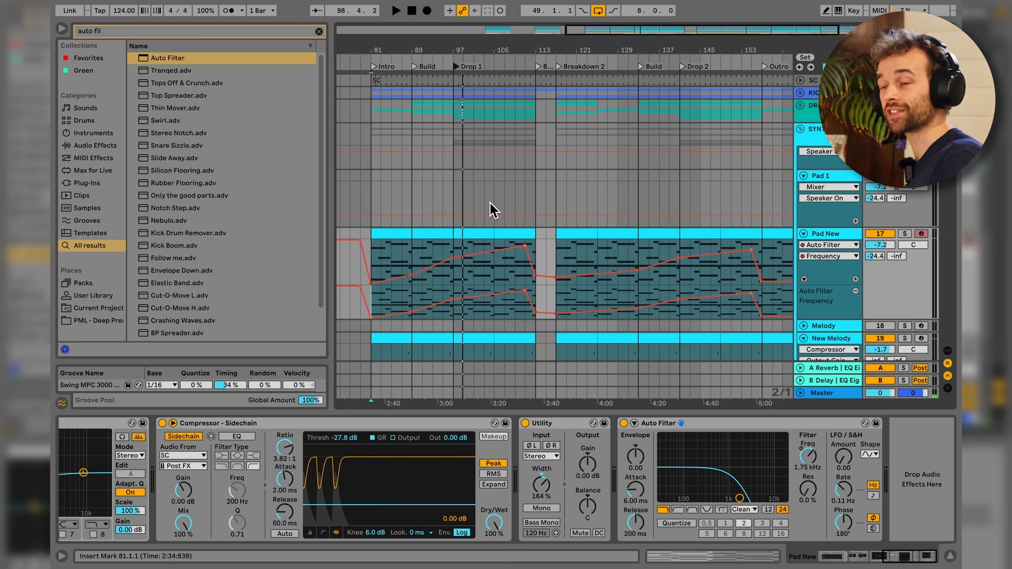
- Show the Analog F1 Freq automation of the New Melody track in a new lane
scroll(463, 204, "down", 5)
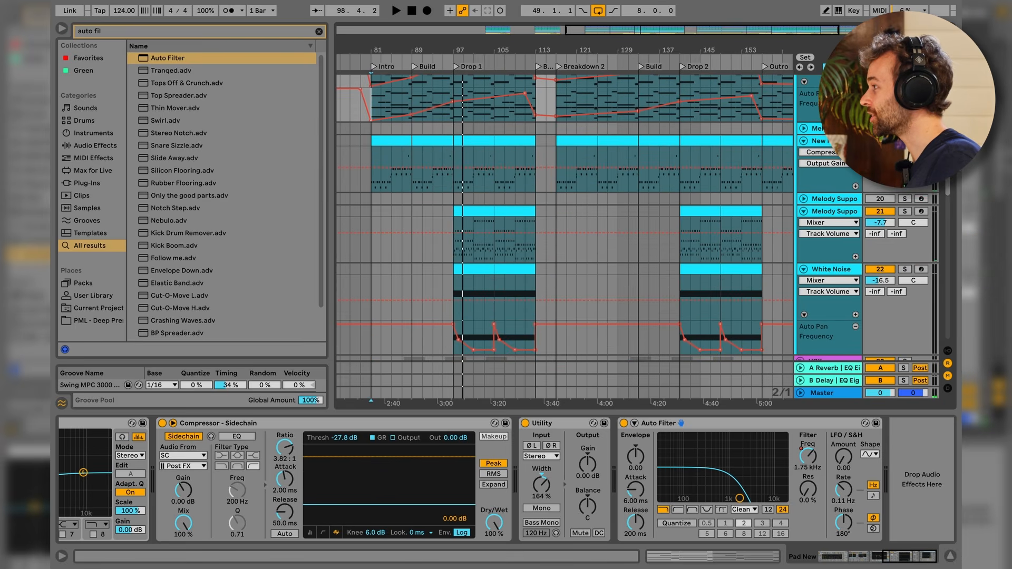
left_click(820, 200)
scroll(667, 514, "up", 5)
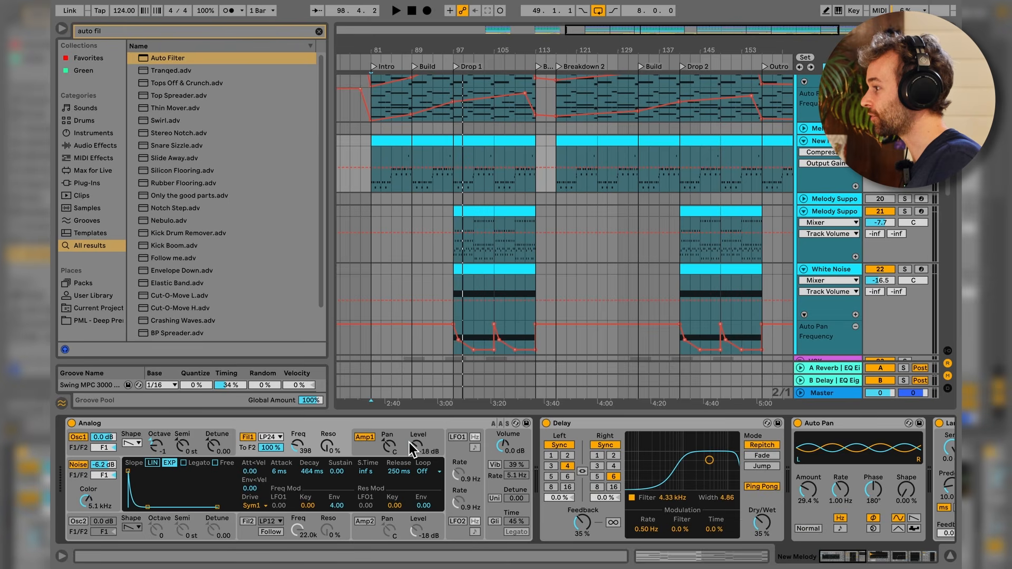
right_click(298, 446)
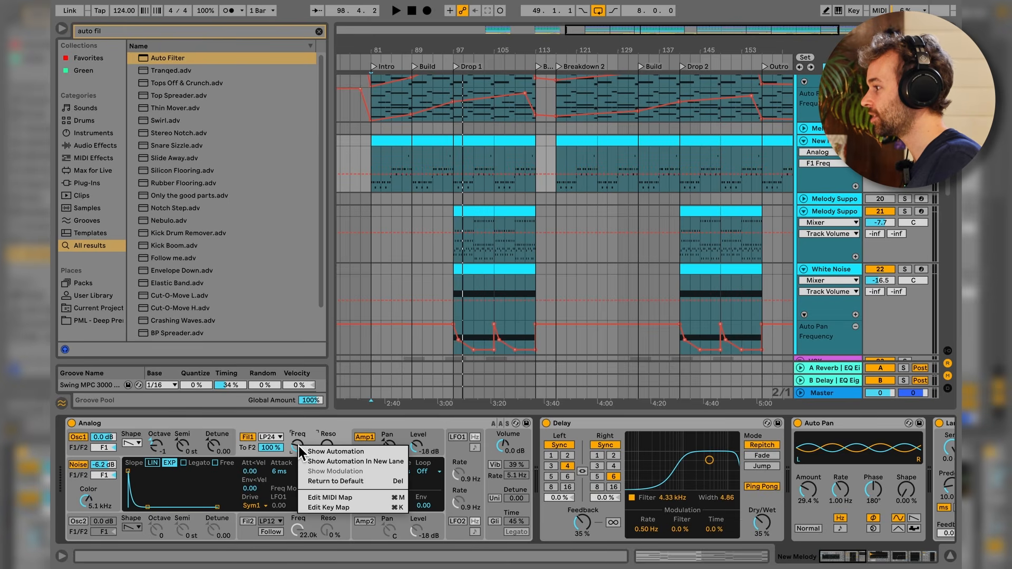
left_click(324, 462)
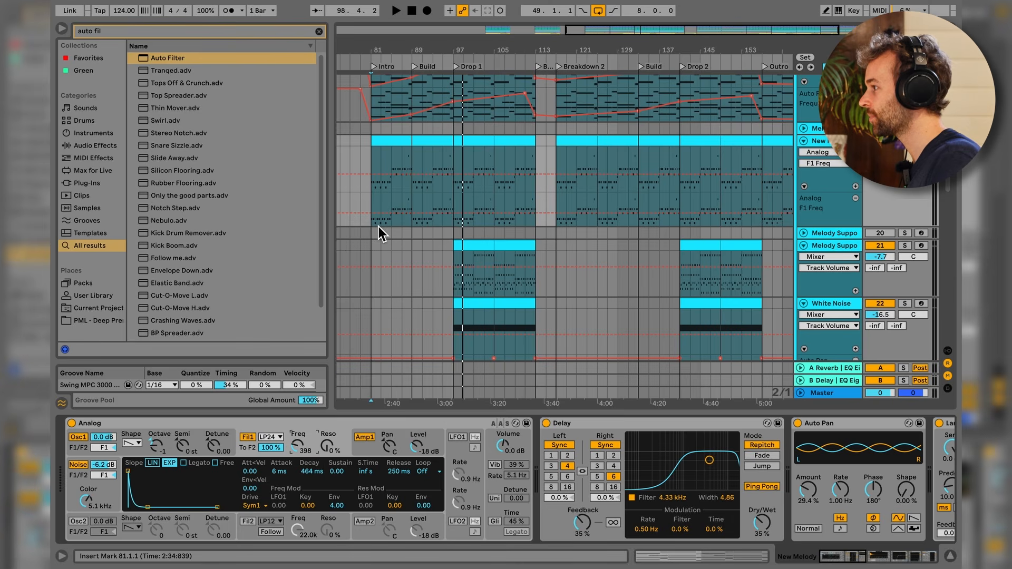
- Shape the New Melody F1 Freq automation to rise from about 65 at bar 81 into Drop 1, dip at bar 105, and copy bars 81 to 113
left_click_drag(379, 227, 429, 219)
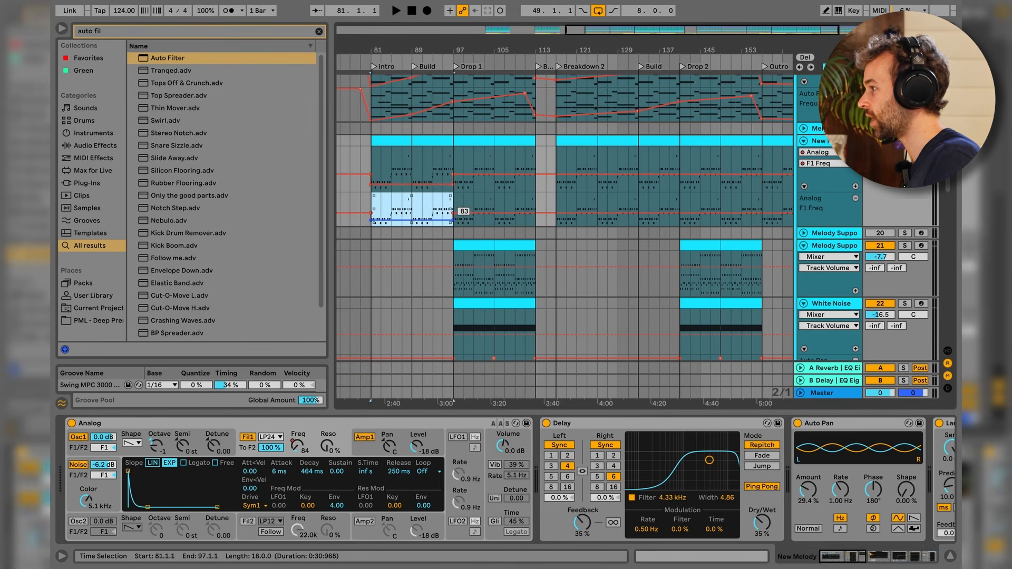
left_click(412, 206)
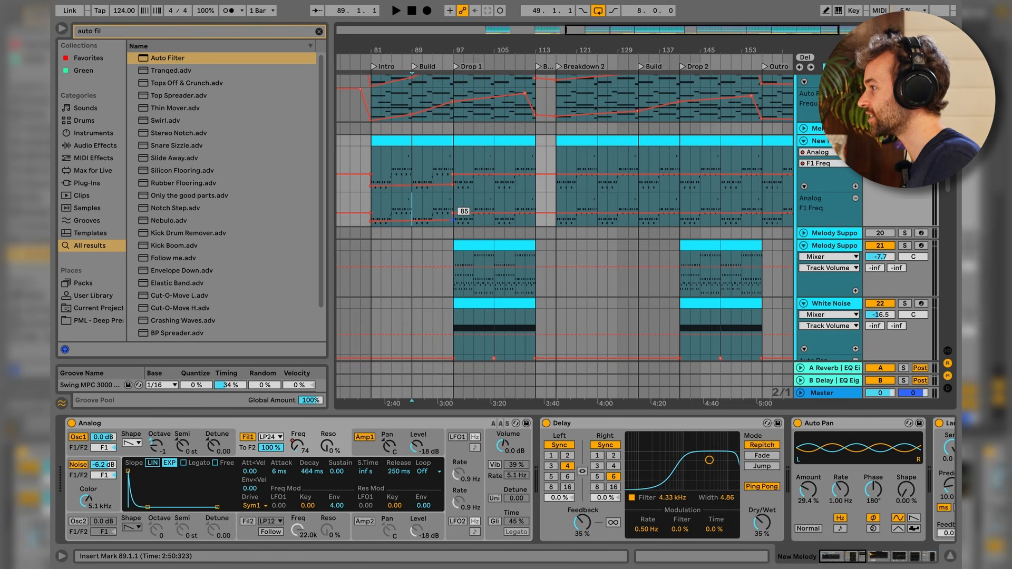
left_click_drag(454, 214, 375, 224)
key("super+d")
left_click(487, 226)
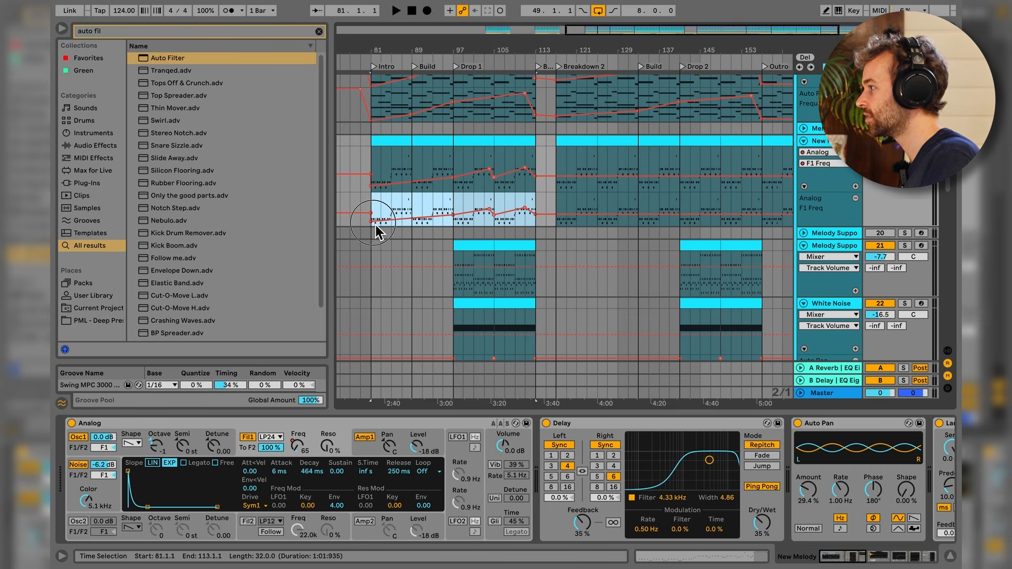
- Paste the copied F1 Freq automation at bar 125 on New Melody so it spans up to bar 157
left_click(559, 211)
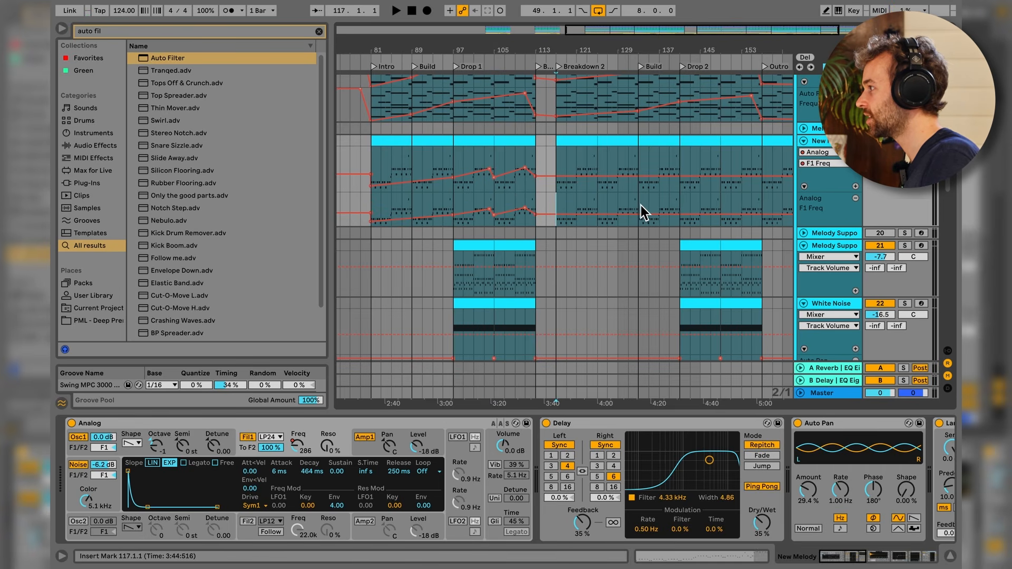
left_click(602, 205)
key("ctrl+v")
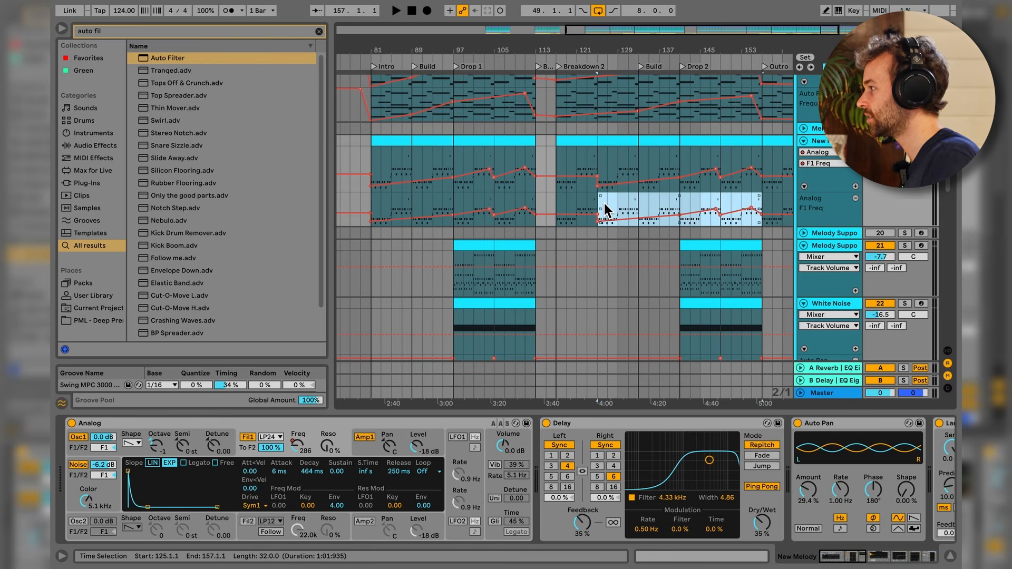
- Lower the New Melody F1 Freq automation at the start of Breakdown 2 (bar 117) and throughout the Outro from bar 157
left_click(614, 213)
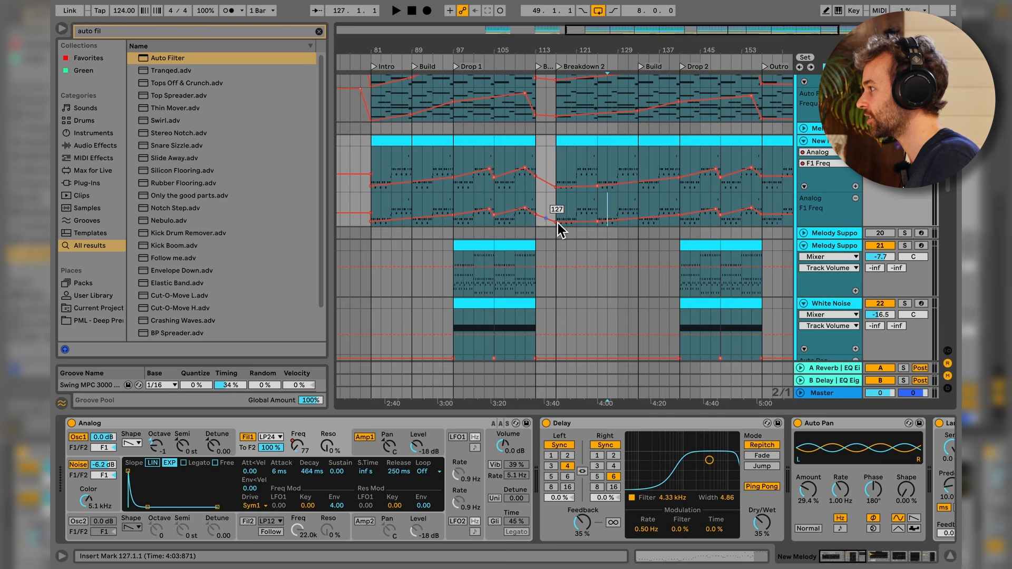
scroll(513, 190, "down", 2)
scroll(633, 188, "right", 2)
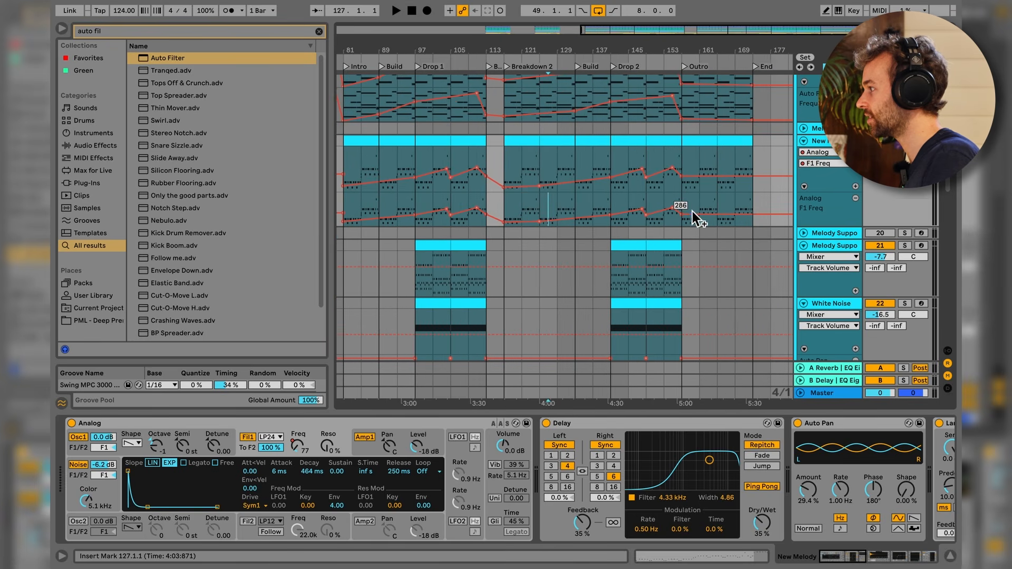
left_click_drag(695, 216, 695, 221)
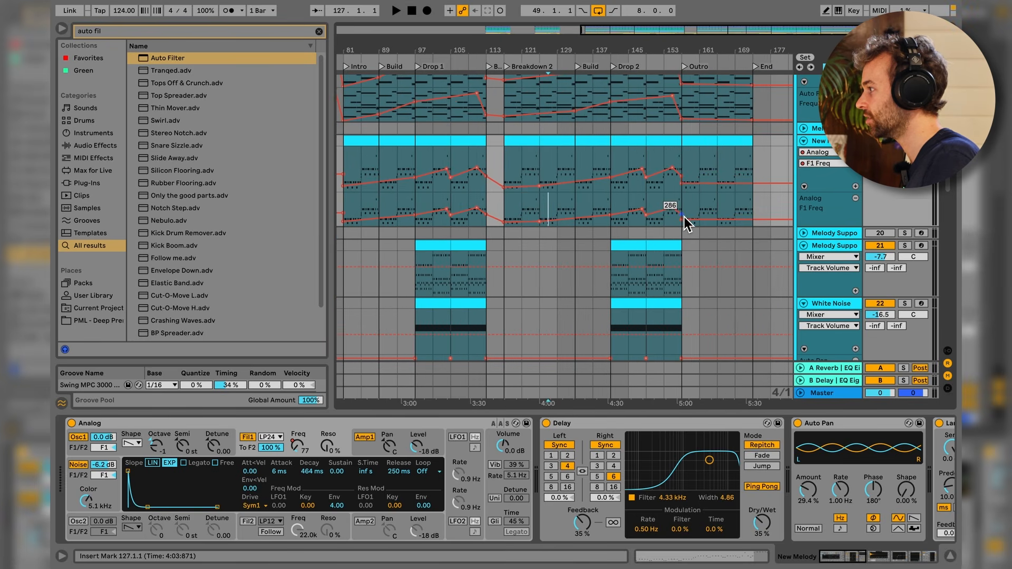
- Play the arrangement from bar 81 and review the filter automation on the synth tracks down to the White Noise and vocal tracks
left_click(348, 214)
key("space")
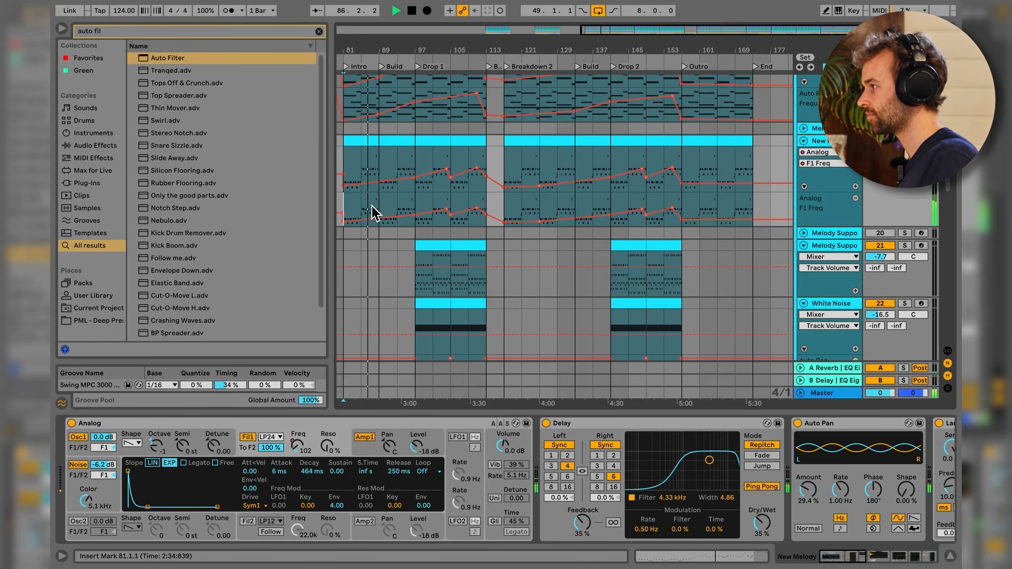
scroll(371, 211, "up", 4)
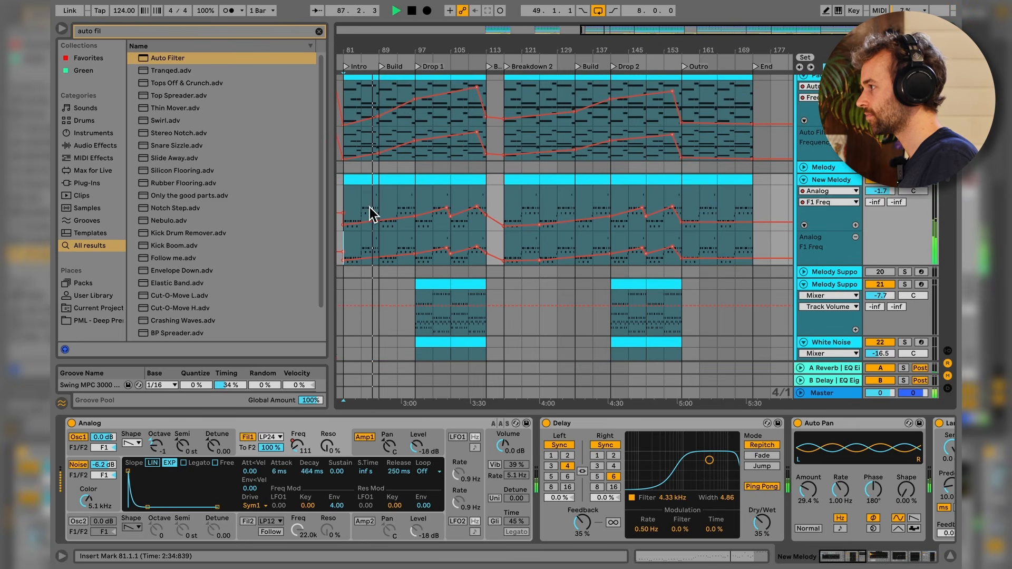
scroll(367, 207, "up", 1)
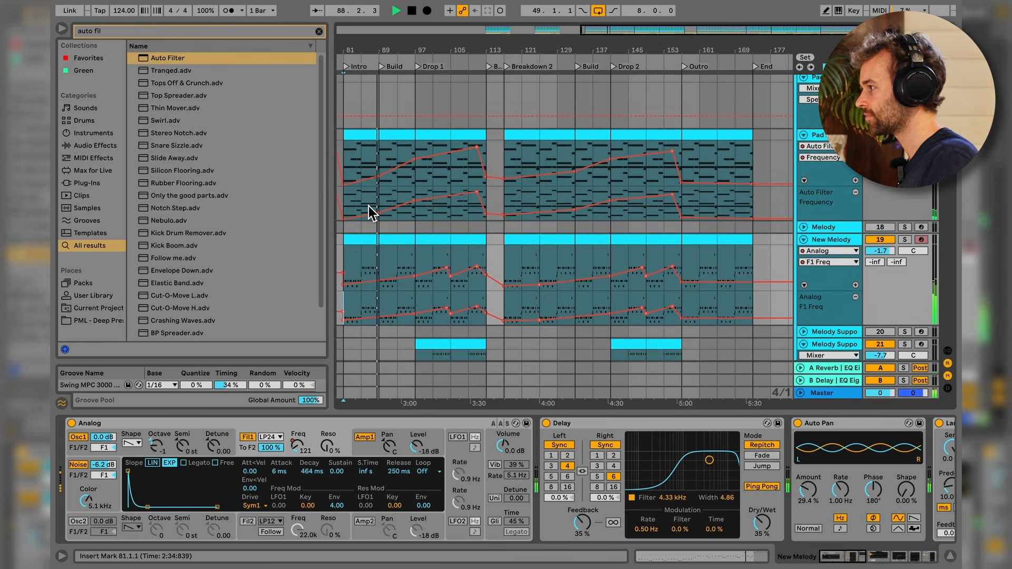
scroll(368, 207, "left", 2)
scroll(366, 205, "down", 10)
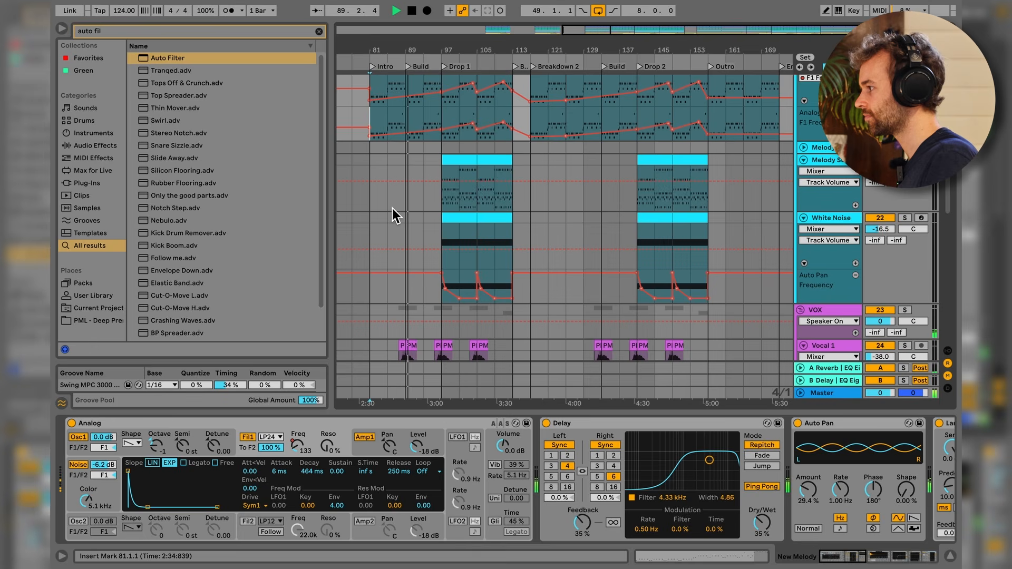
scroll(447, 206, "down", 1)
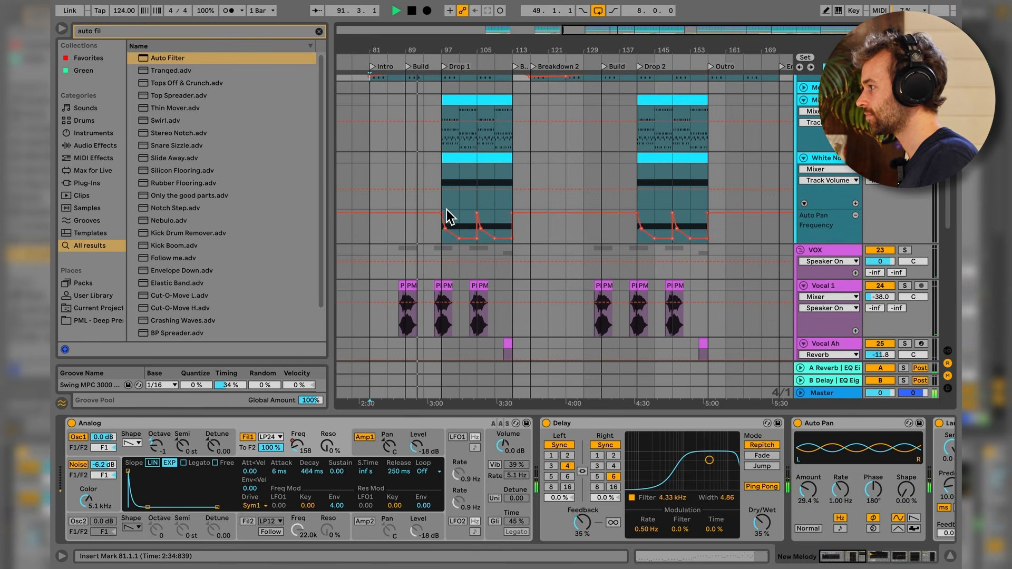
- Hide the automation lanes, collapse the SYNTHS and DRUMS groups, and expand the KICK + BASS group
key("a")
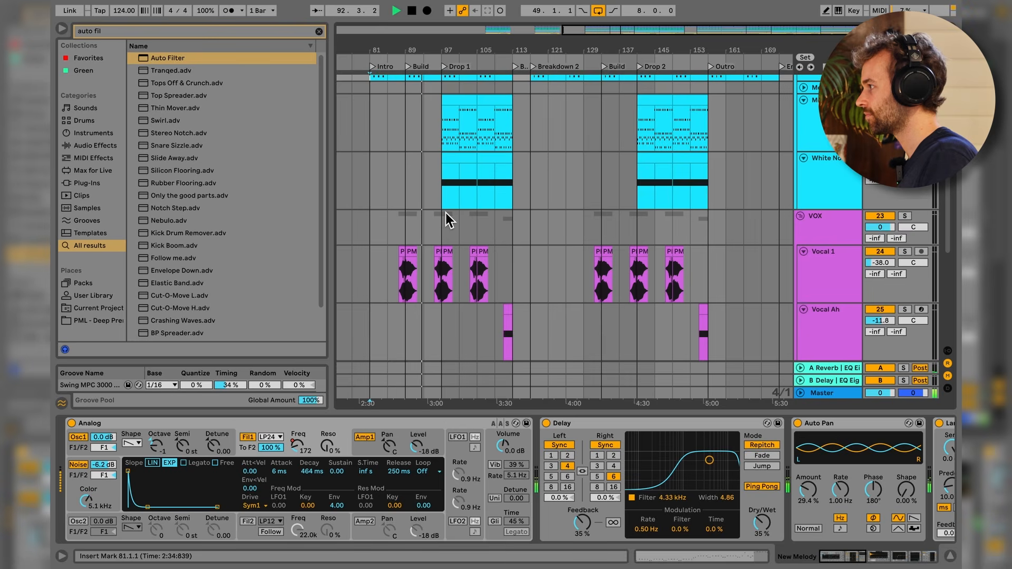
scroll(444, 212, "up", 9)
scroll(443, 218, "up", 4)
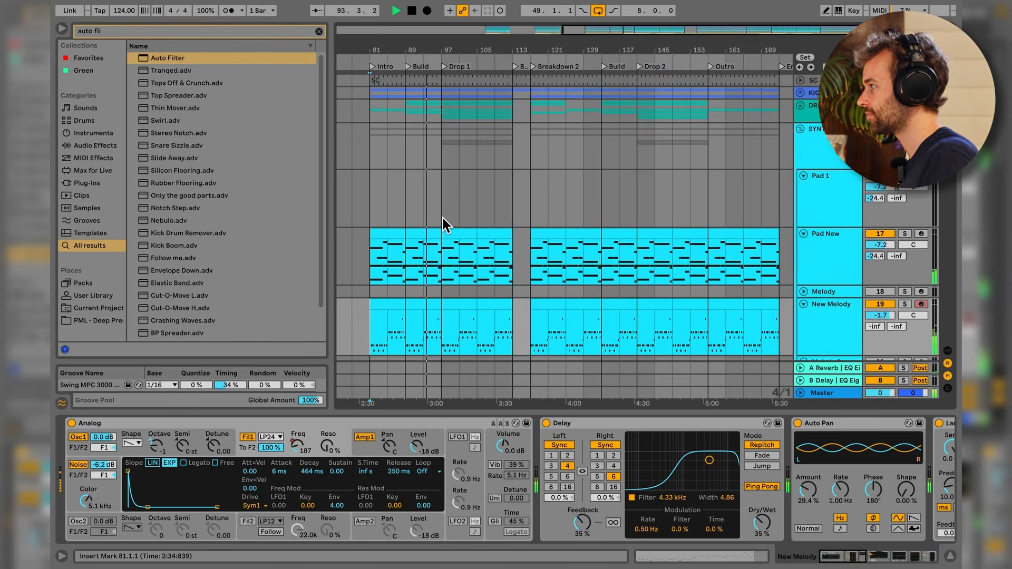
scroll(442, 141, "up", 2, "ctrl")
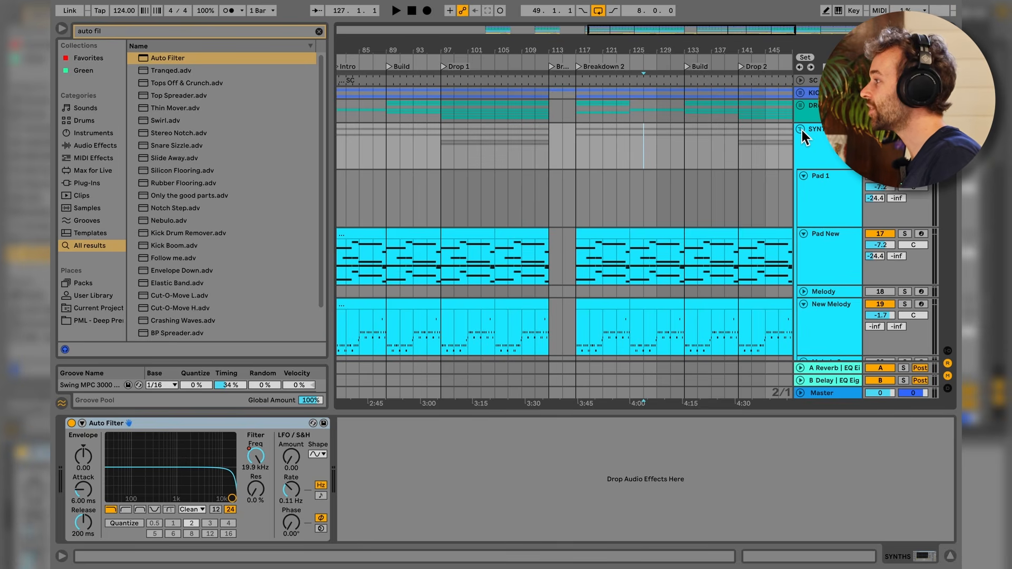
left_click(801, 129)
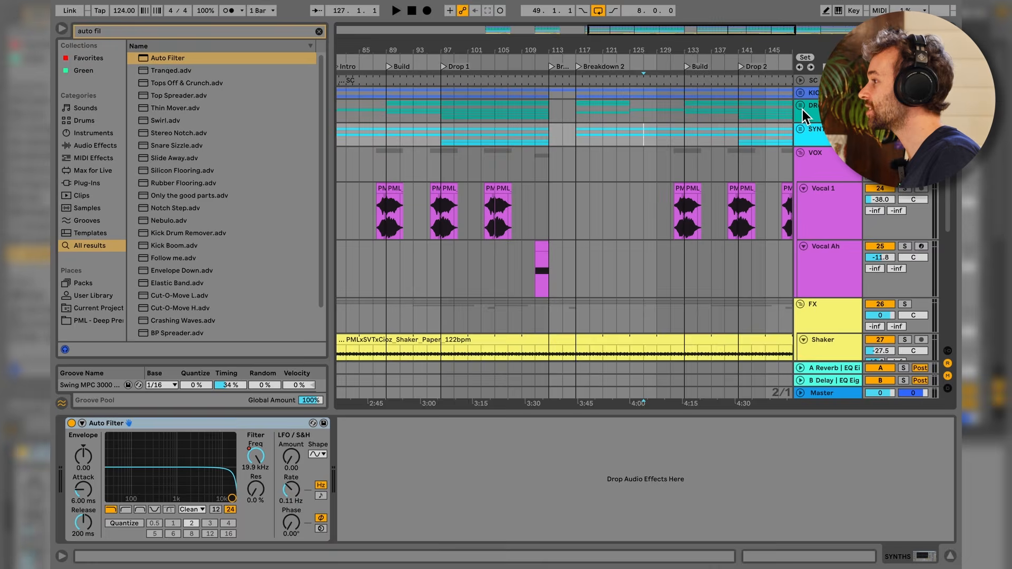
left_click(801, 106)
scroll(401, 128, "up", 3)
left_click(801, 94)
scroll(487, 129, "left", 1)
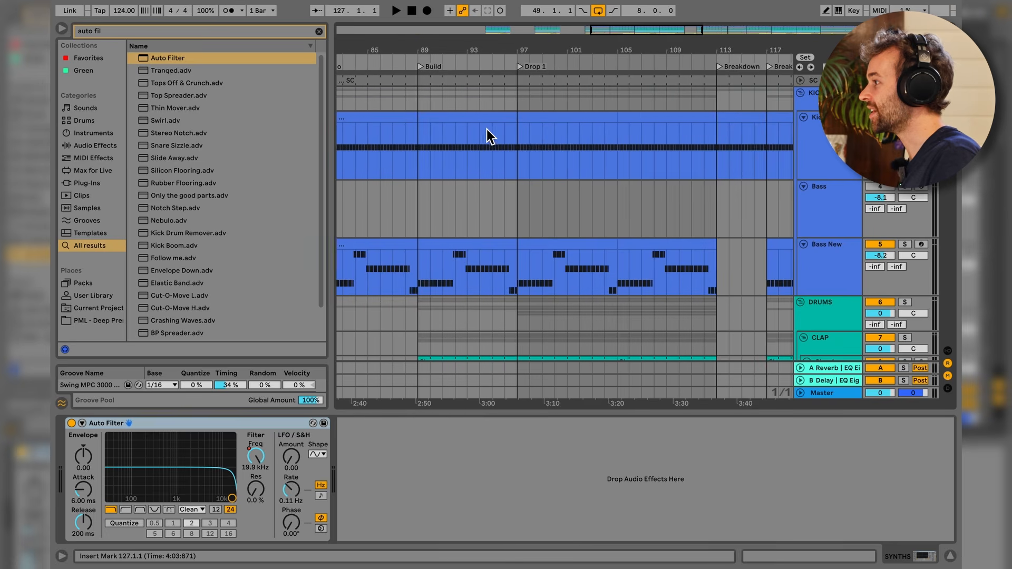
- Delete one bar of the Kick clip before each drop, at bar 96 and at bar 140
scroll(489, 136, "left", 3)
left_click_drag(599, 146, 609, 145)
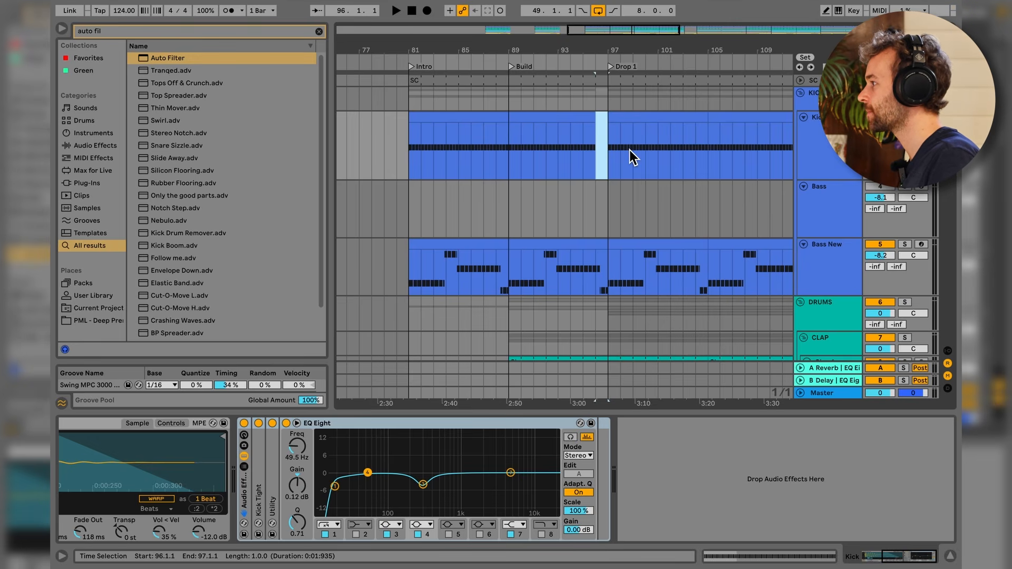
scroll(629, 149, "right", 10)
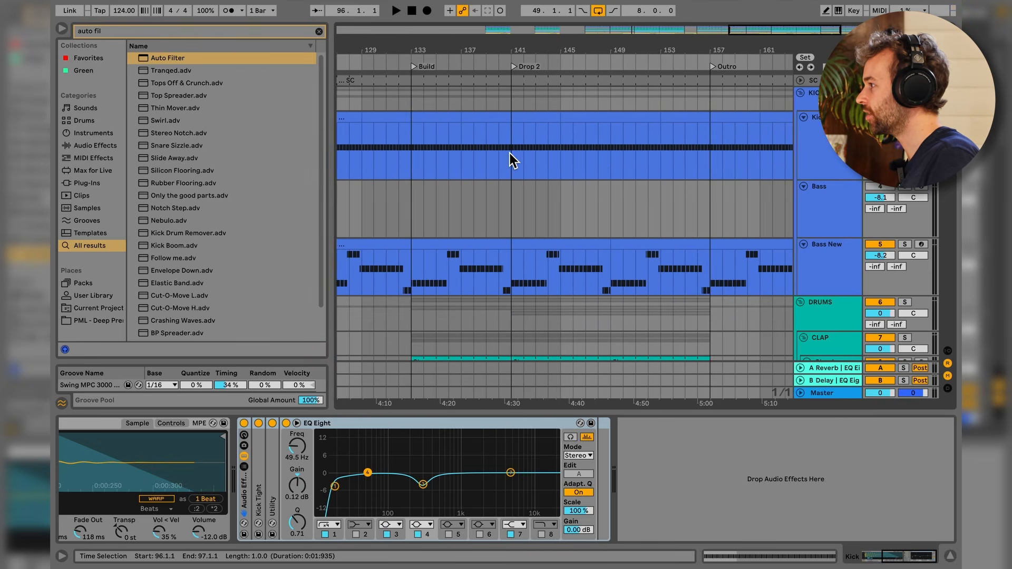
left_click_drag(510, 153, 502, 154)
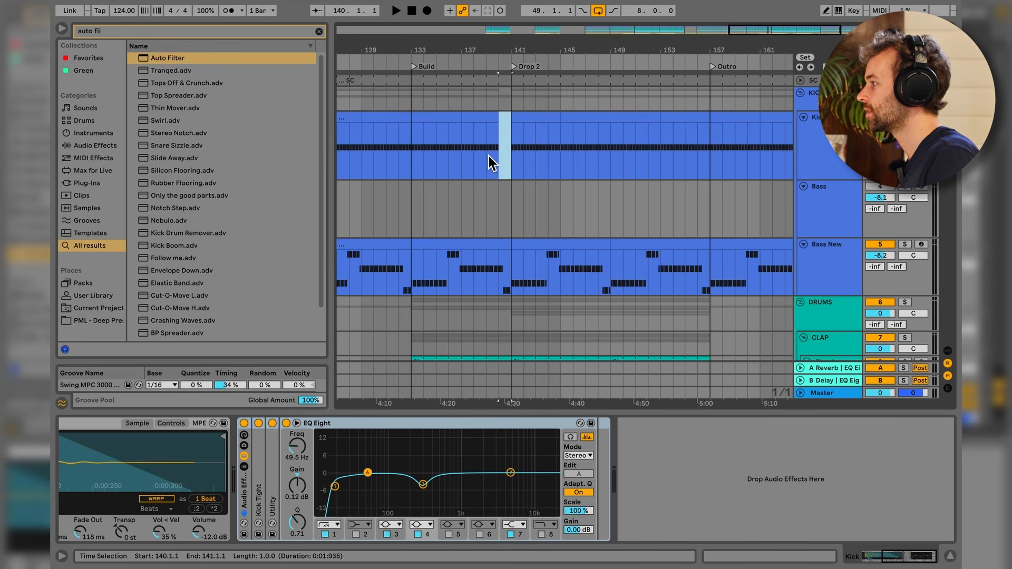
- Add an Auto Filter to the KICK + BASS group as a high-pass at 120 Hz with 27 % resonance
scroll(696, 172, "down", 5)
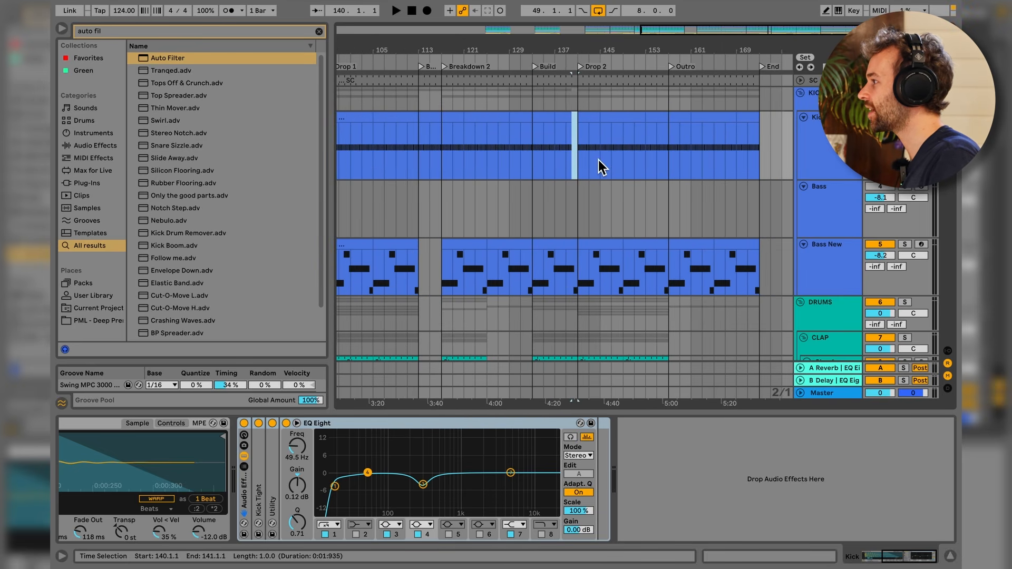
scroll(603, 168, "left", 5)
left_click(812, 97)
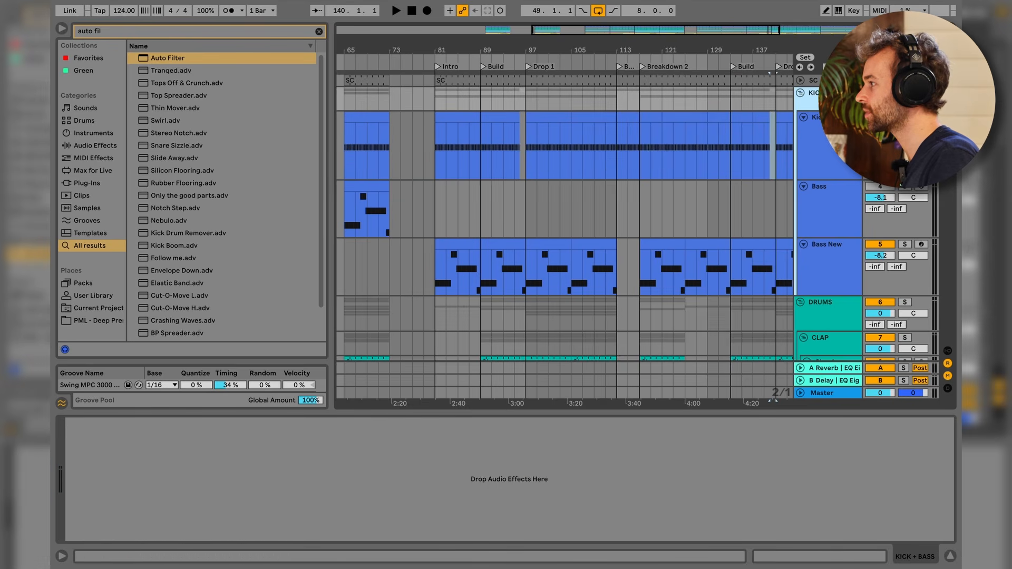
double_click(217, 62)
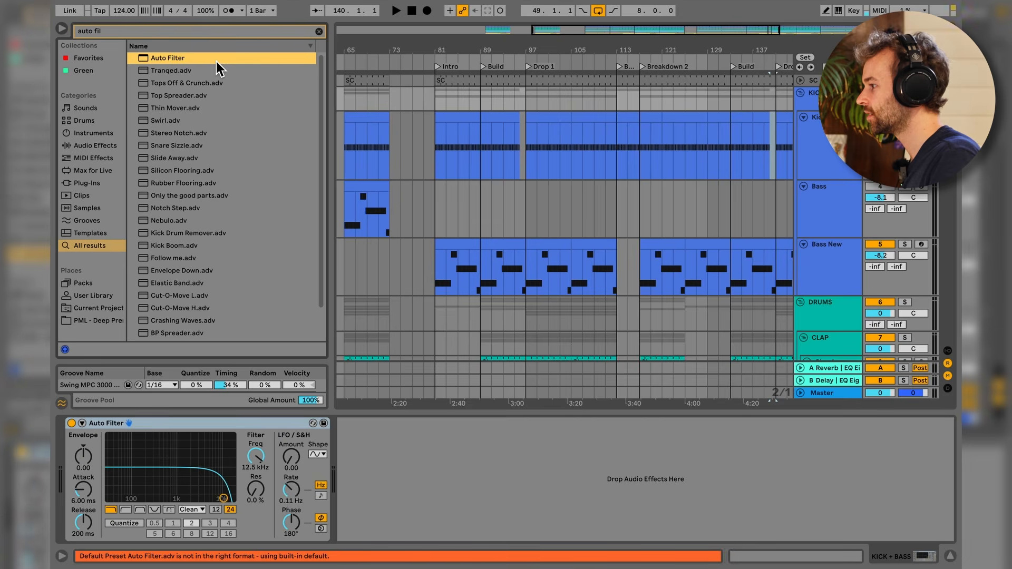
left_click(126, 510)
mouse_move(268, 465)
left_mouse_down()
mouse_move(256, 483)
mouse_move(257, 455)
left_mouse_up()
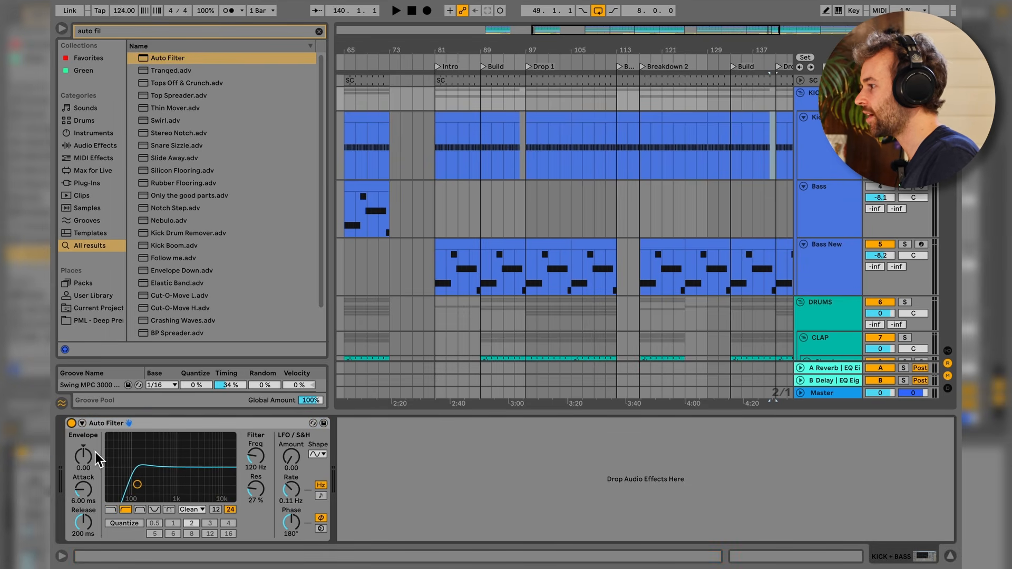
- Switch off the KICK + BASS Auto Filter and show its Device On automation
left_click(71, 423)
right_click(73, 424)
left_click(97, 443)
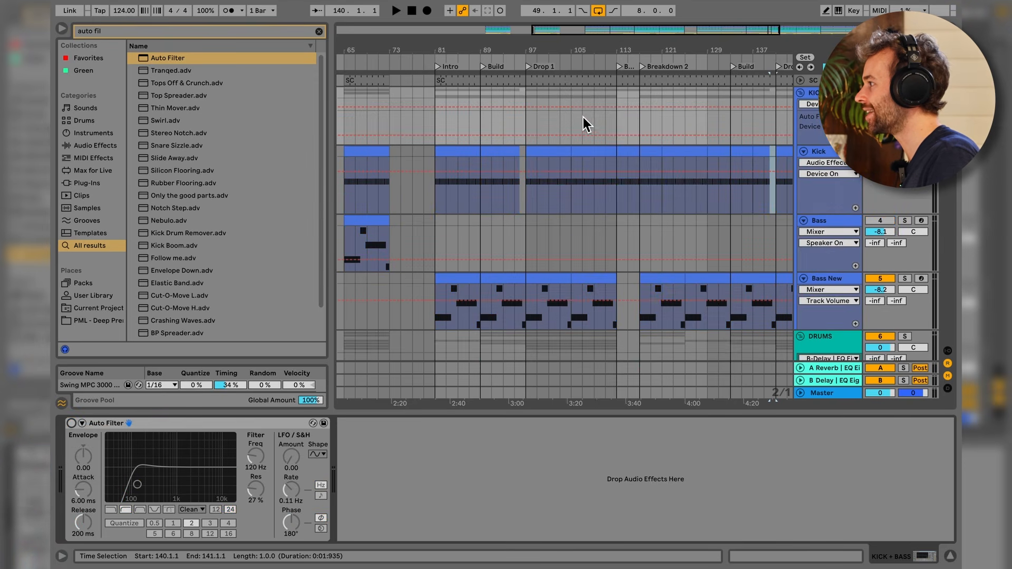
- Draw Device On automation that enables the Auto Filter for one bar at bars 104 and 112 of Drop 1
scroll(568, 131, "up", 5)
scroll(566, 133, "up", 5)
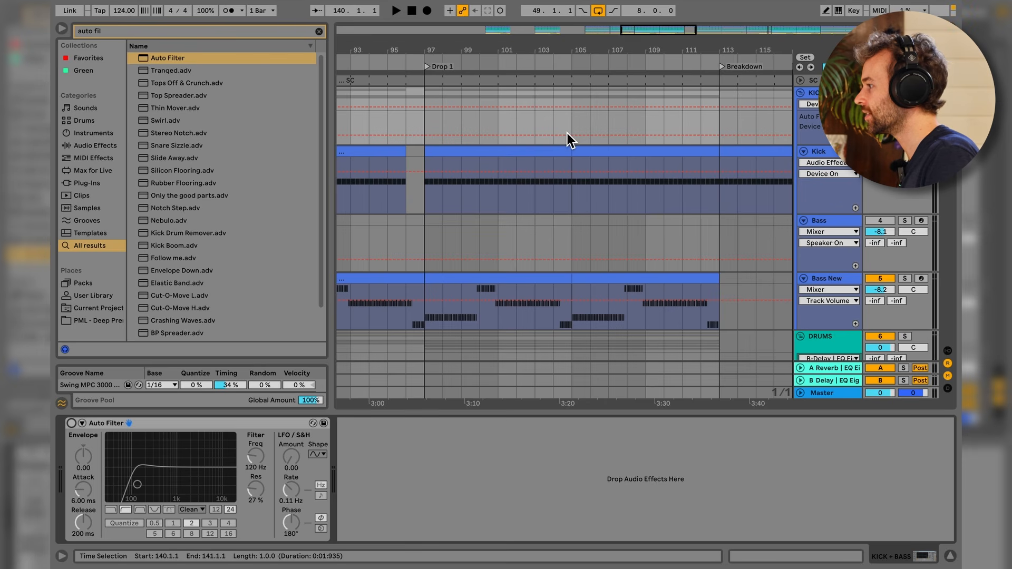
key("b")
left_click(563, 126)
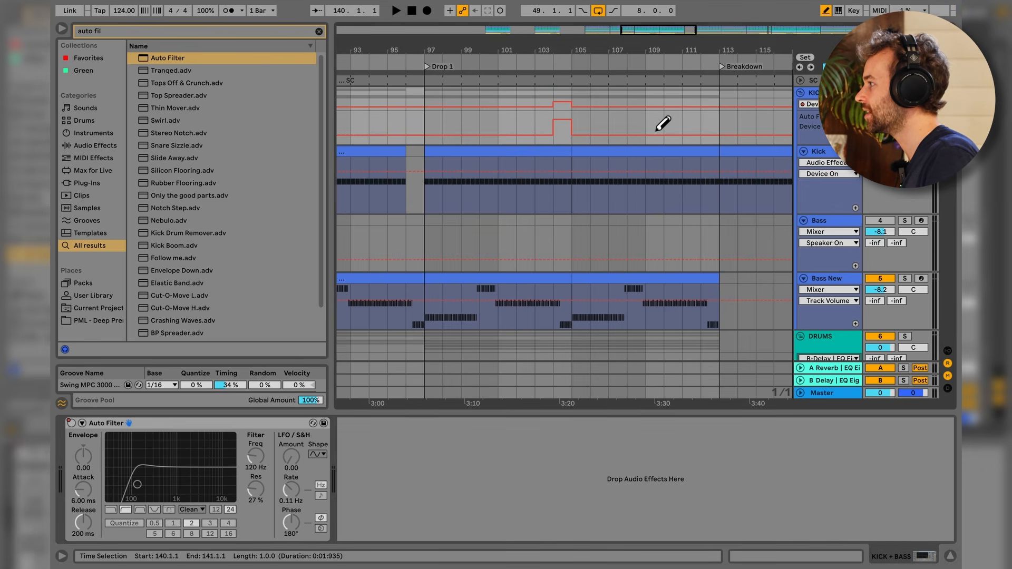
left_click(720, 122)
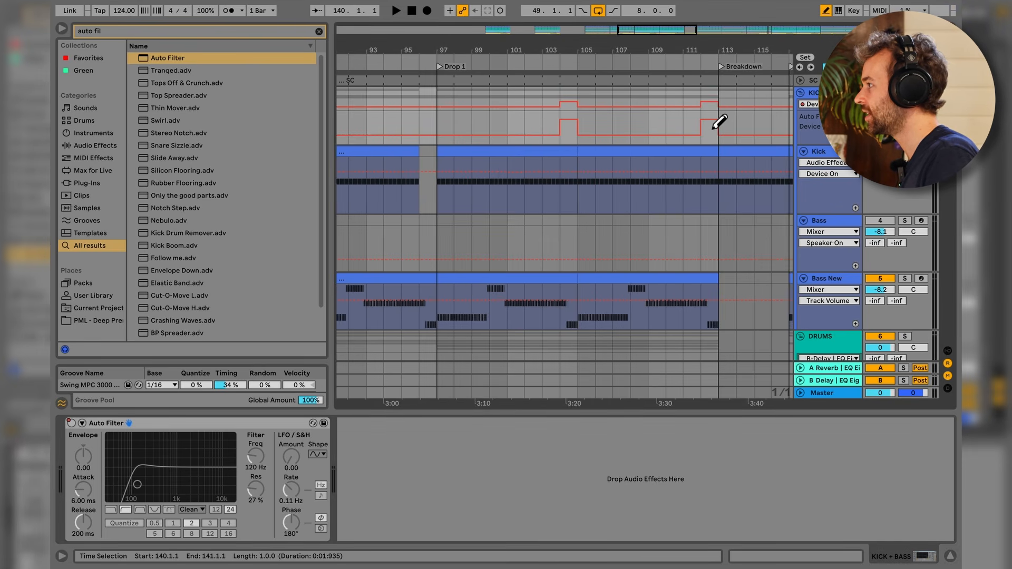
- Draw the same one-bar Auto Filter activations at bars 148 and 156 of Drop 2
scroll(720, 123, "down", 5)
scroll(719, 123, "right", 5)
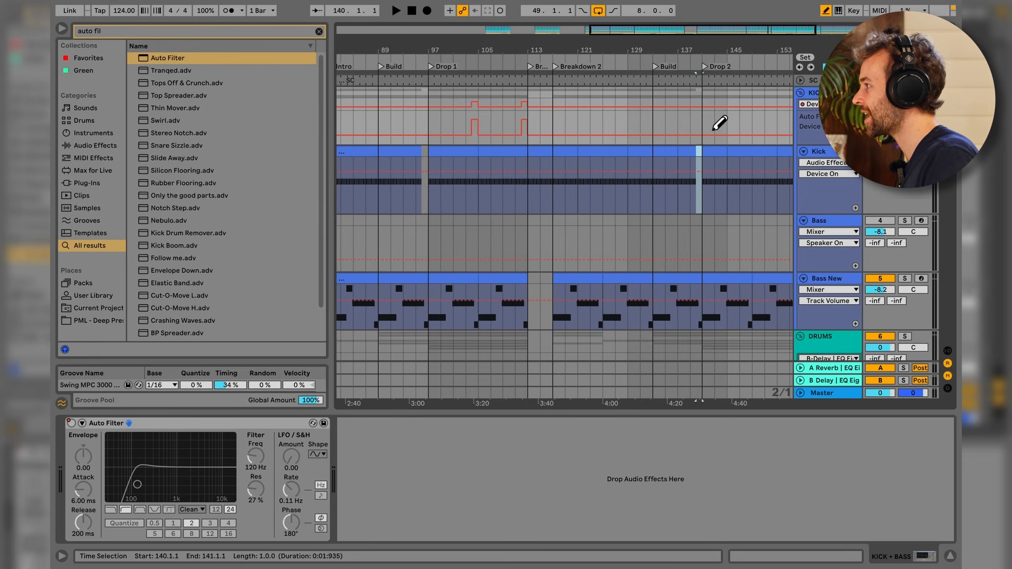
scroll(685, 127, "up", 3)
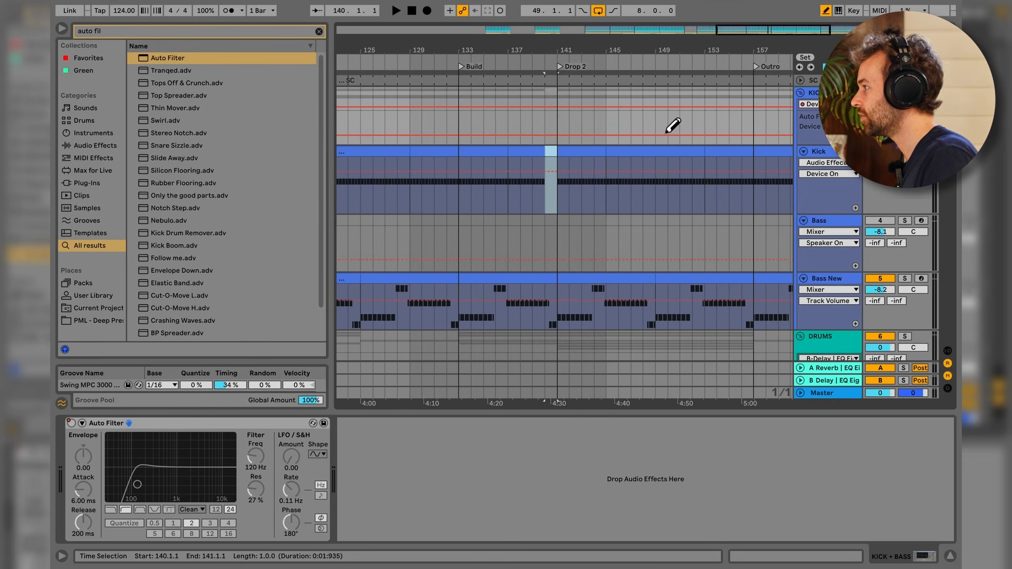
left_click(747, 127)
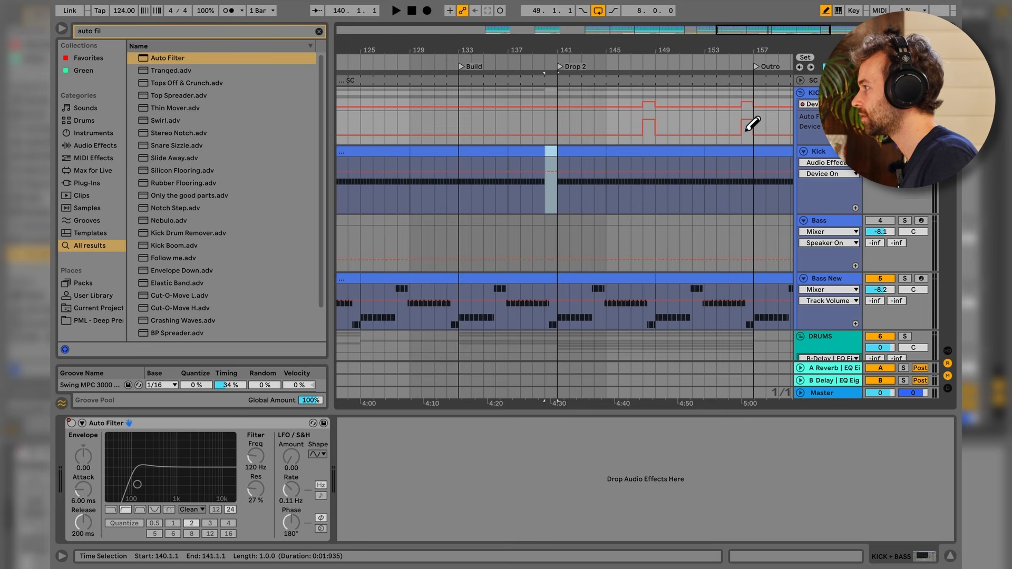
- Play the arrangement from bar 95 to hear the kick gap and the high-pass filter bar in Drop 1
scroll(710, 134, "down", 5)
scroll(409, 125, "up", 5)
left_click(409, 125)
key("space")
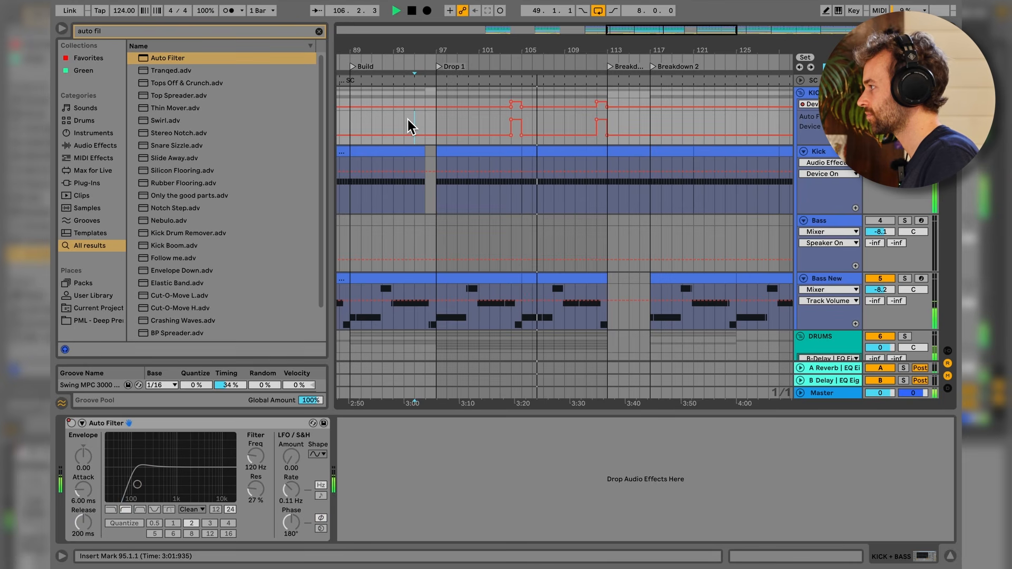
key("space")
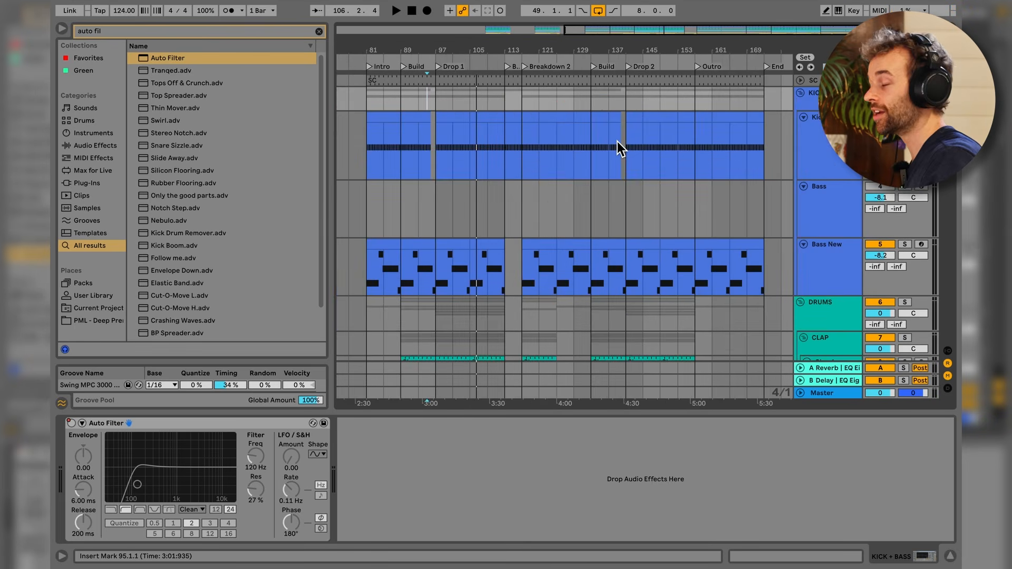
- Review the Bass New clips in Breakdown 2 and the Outro, and the drum loops across the sections
scroll(579, 153, "down", 3)
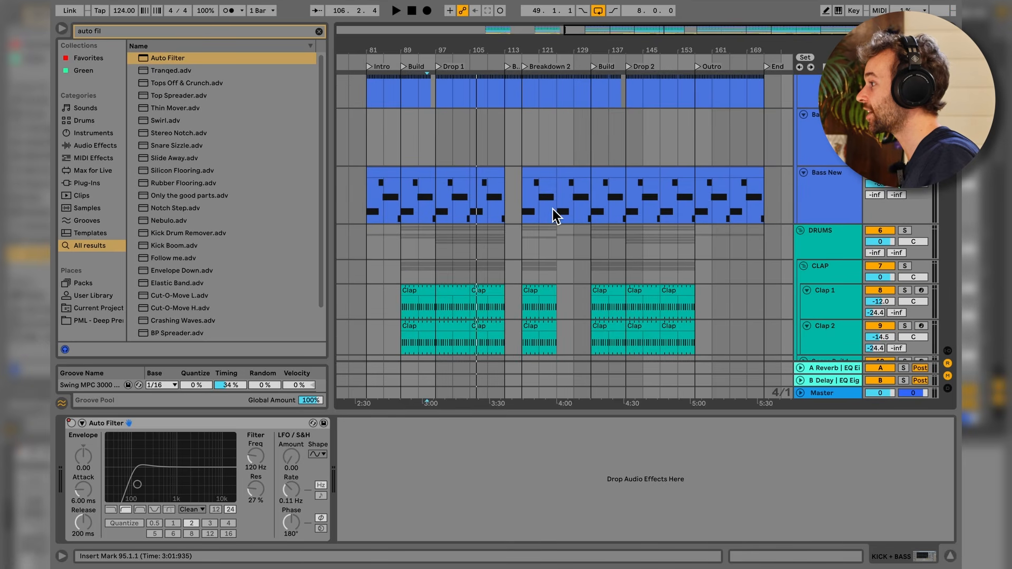
left_click_drag(521, 214, 590, 205)
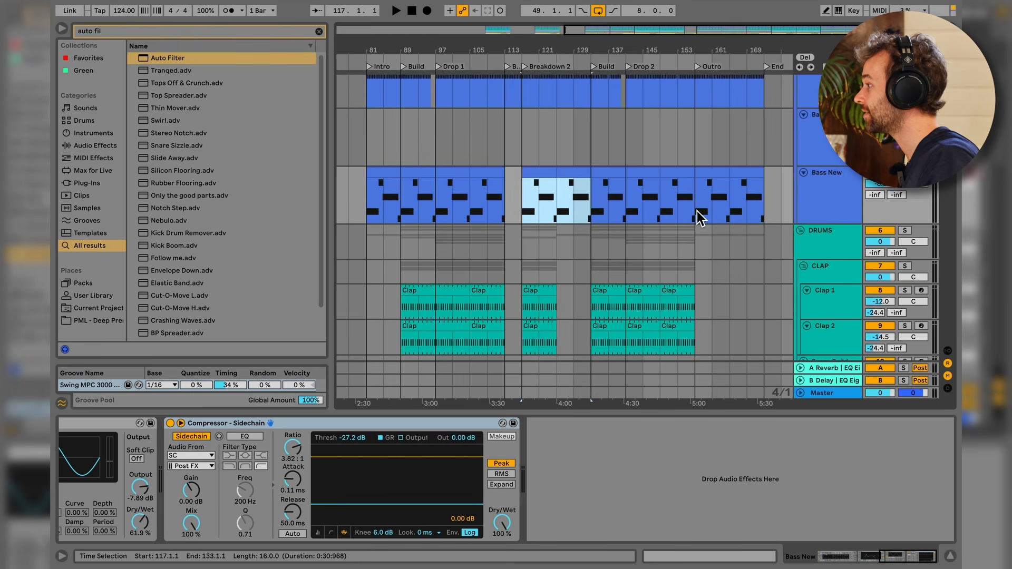
left_click_drag(701, 216, 776, 209)
scroll(640, 213, "down", 5)
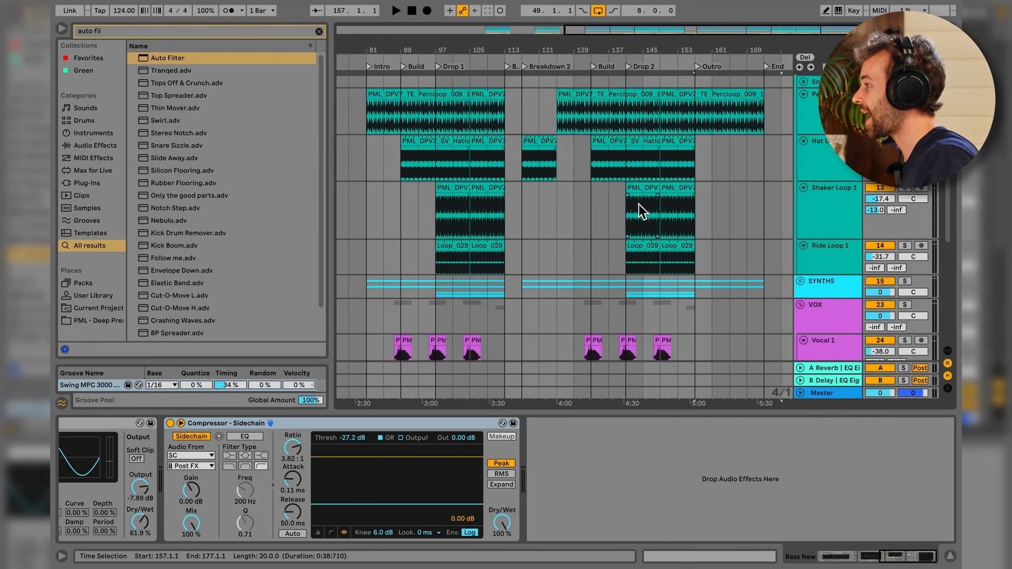
scroll(638, 205, "down", 3)
- Expand the SYNTHS group and review the synth, vocal and FX tracks across both drops up to the end
left_click(800, 204)
scroll(722, 213, "down", 3)
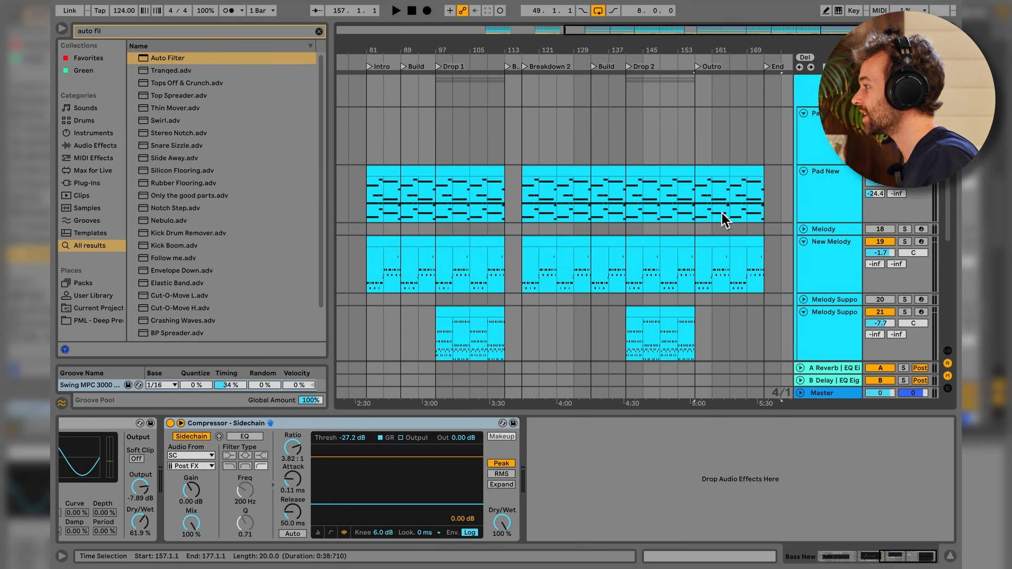
scroll(707, 227, "down", 2)
scroll(683, 243, "down", 2)
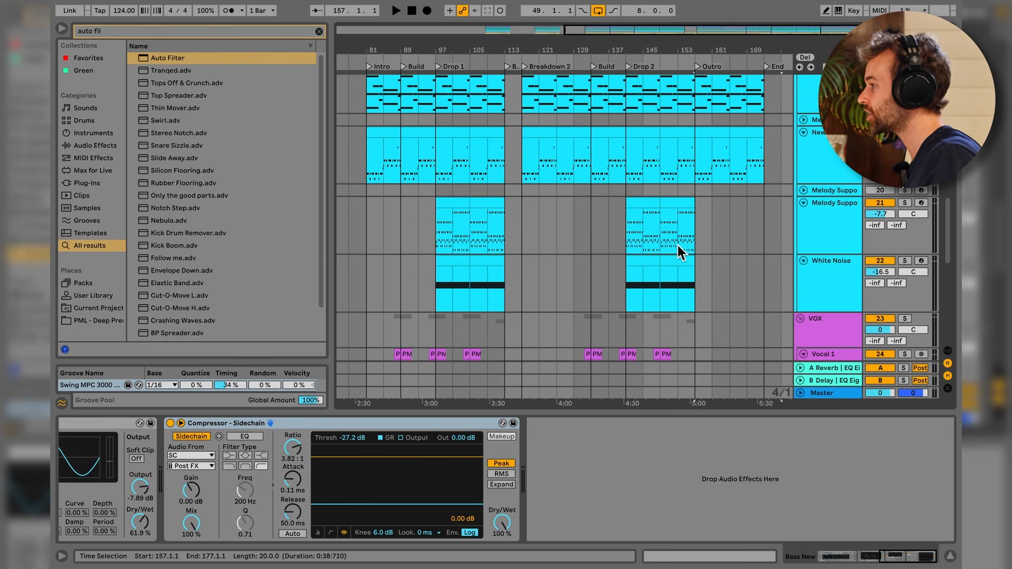
left_click(806, 234)
left_click(477, 242)
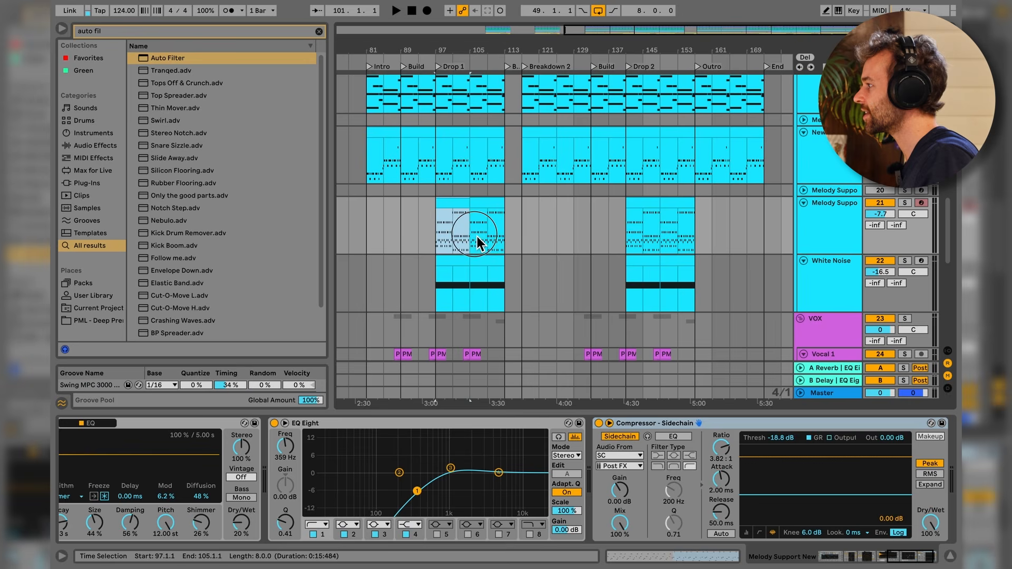
left_click_drag(477, 242, 700, 232)
scroll(701, 233, "down", 5)
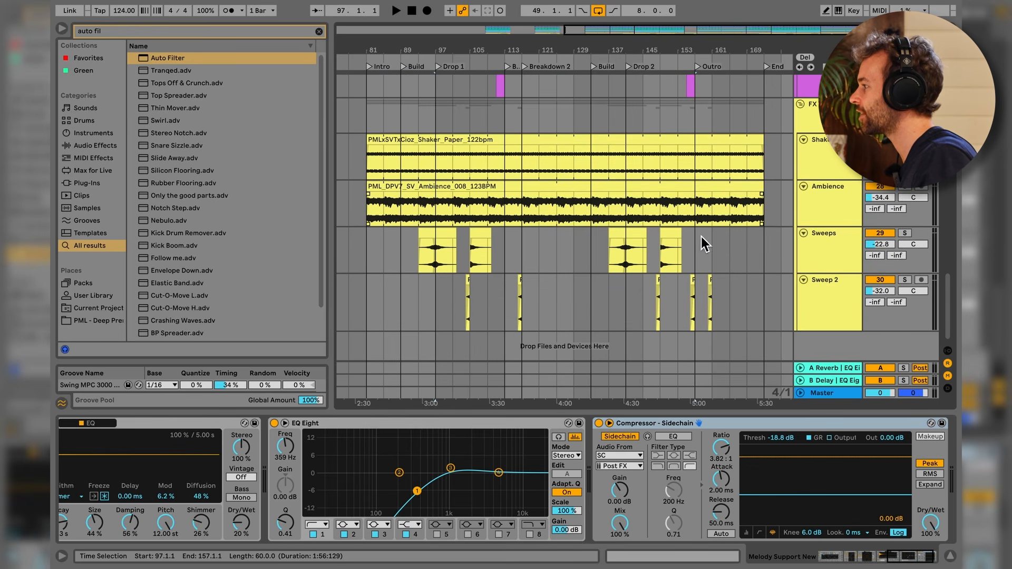
left_click_drag(764, 305, 371, 252)
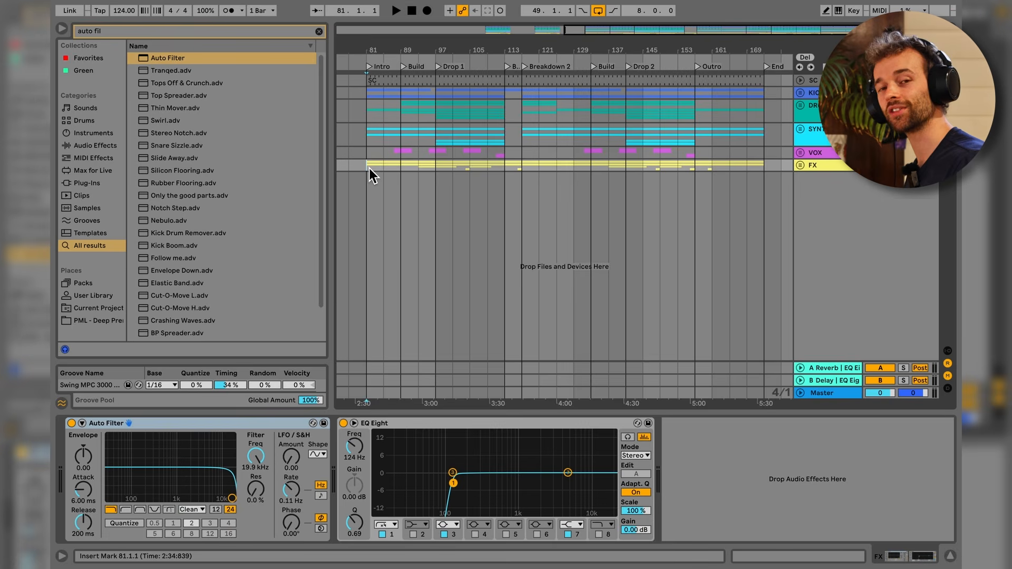